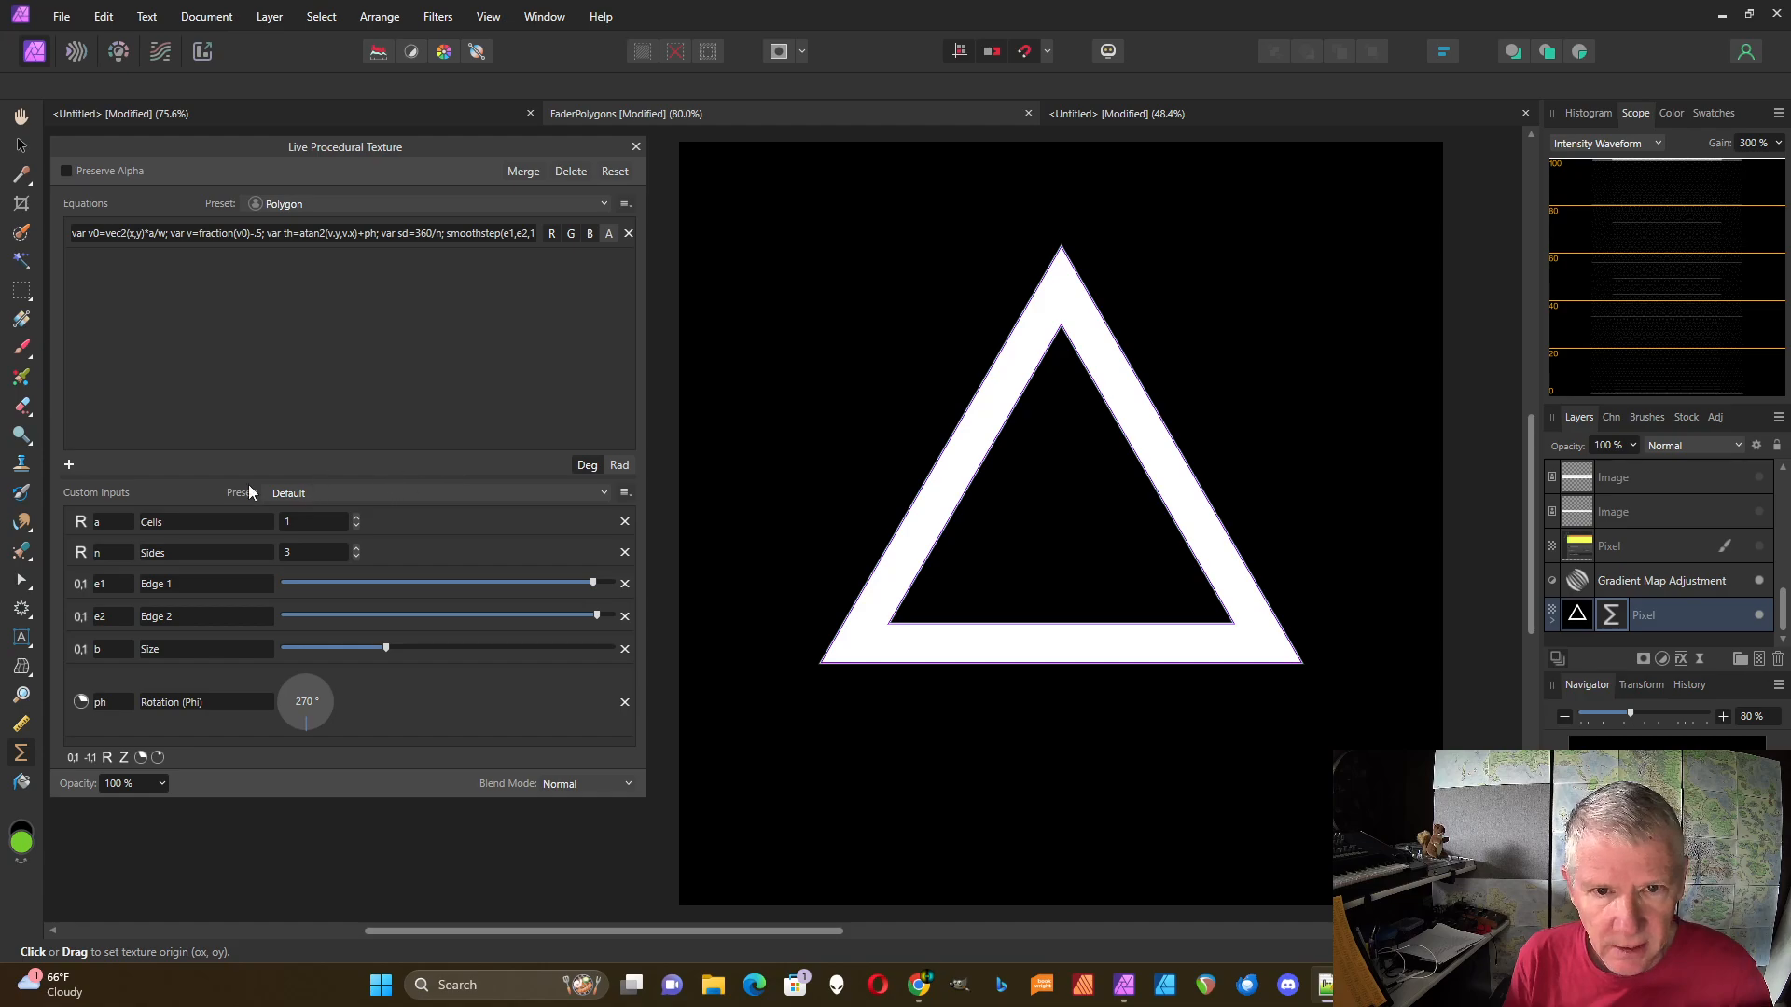
- Enlarge the custom inputs area of the procedural texture and set the polygon to 6 sides and 2 cells
{"action": "left_click_drag", "start_coordinate": [231, 481], "coordinate": [238, 310]}
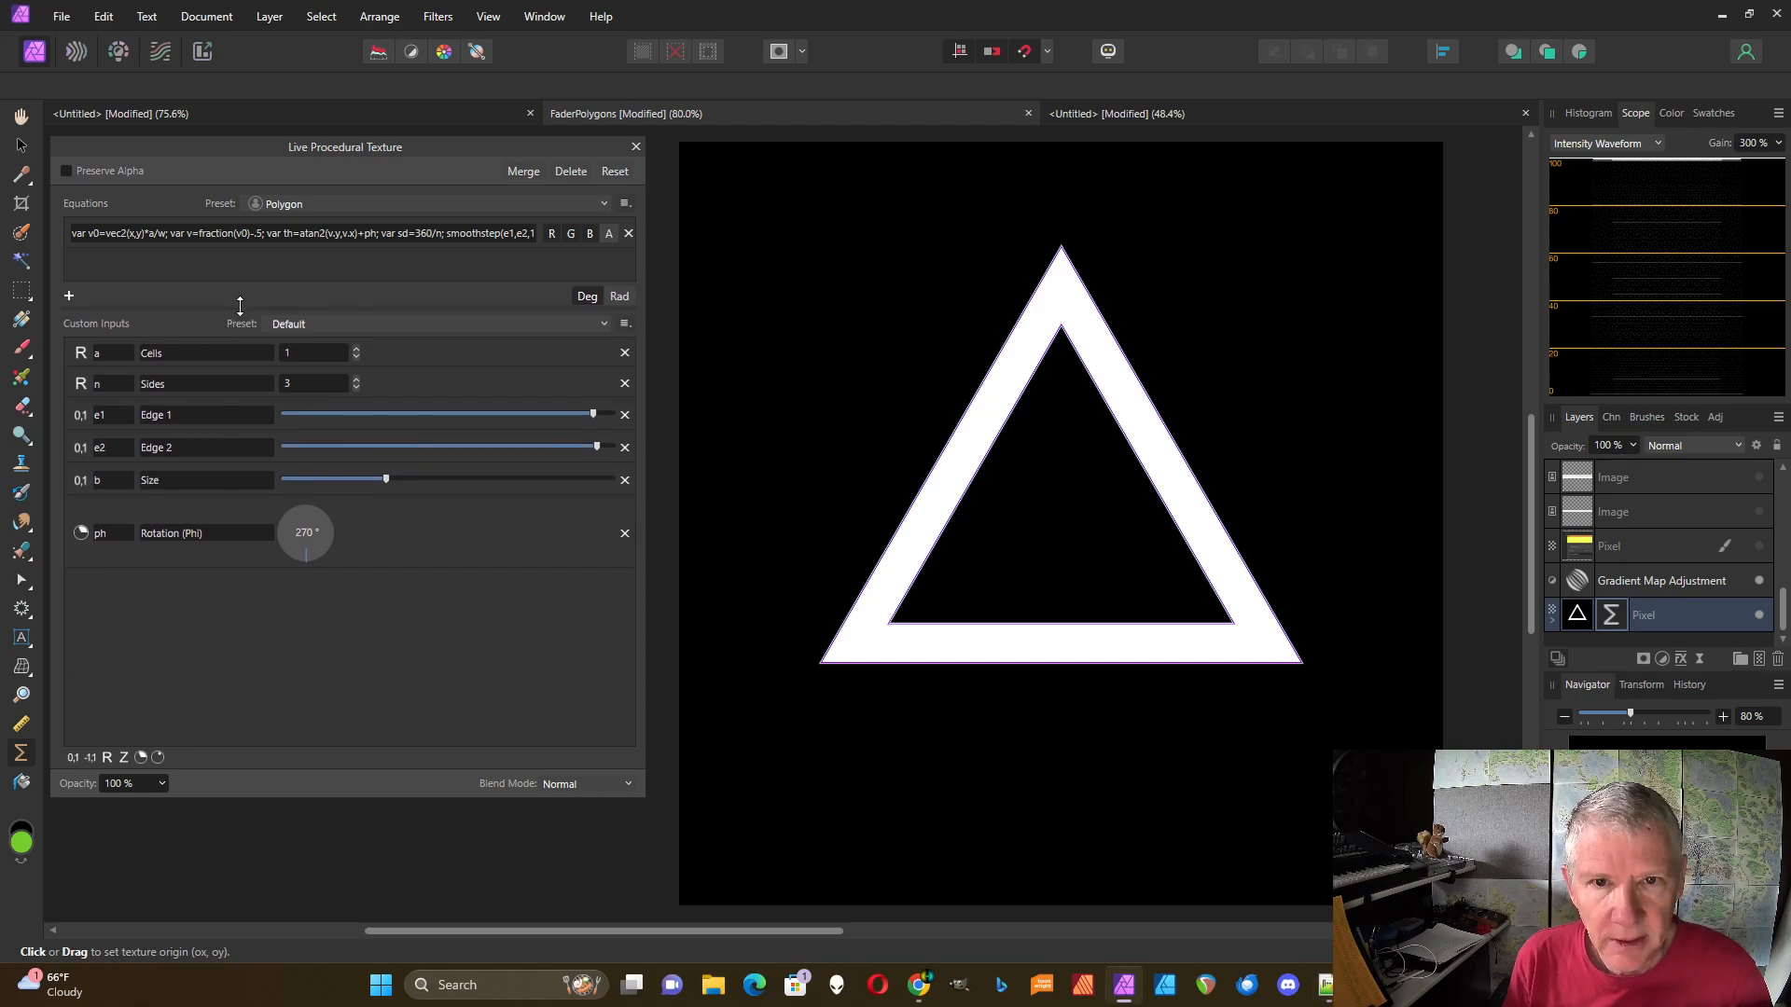
{"action": "left_click", "coordinate": [355, 380]}
{"action": "left_click", "coordinate": [355, 381]}
{"action": "left_click", "coordinate": [355, 380]}
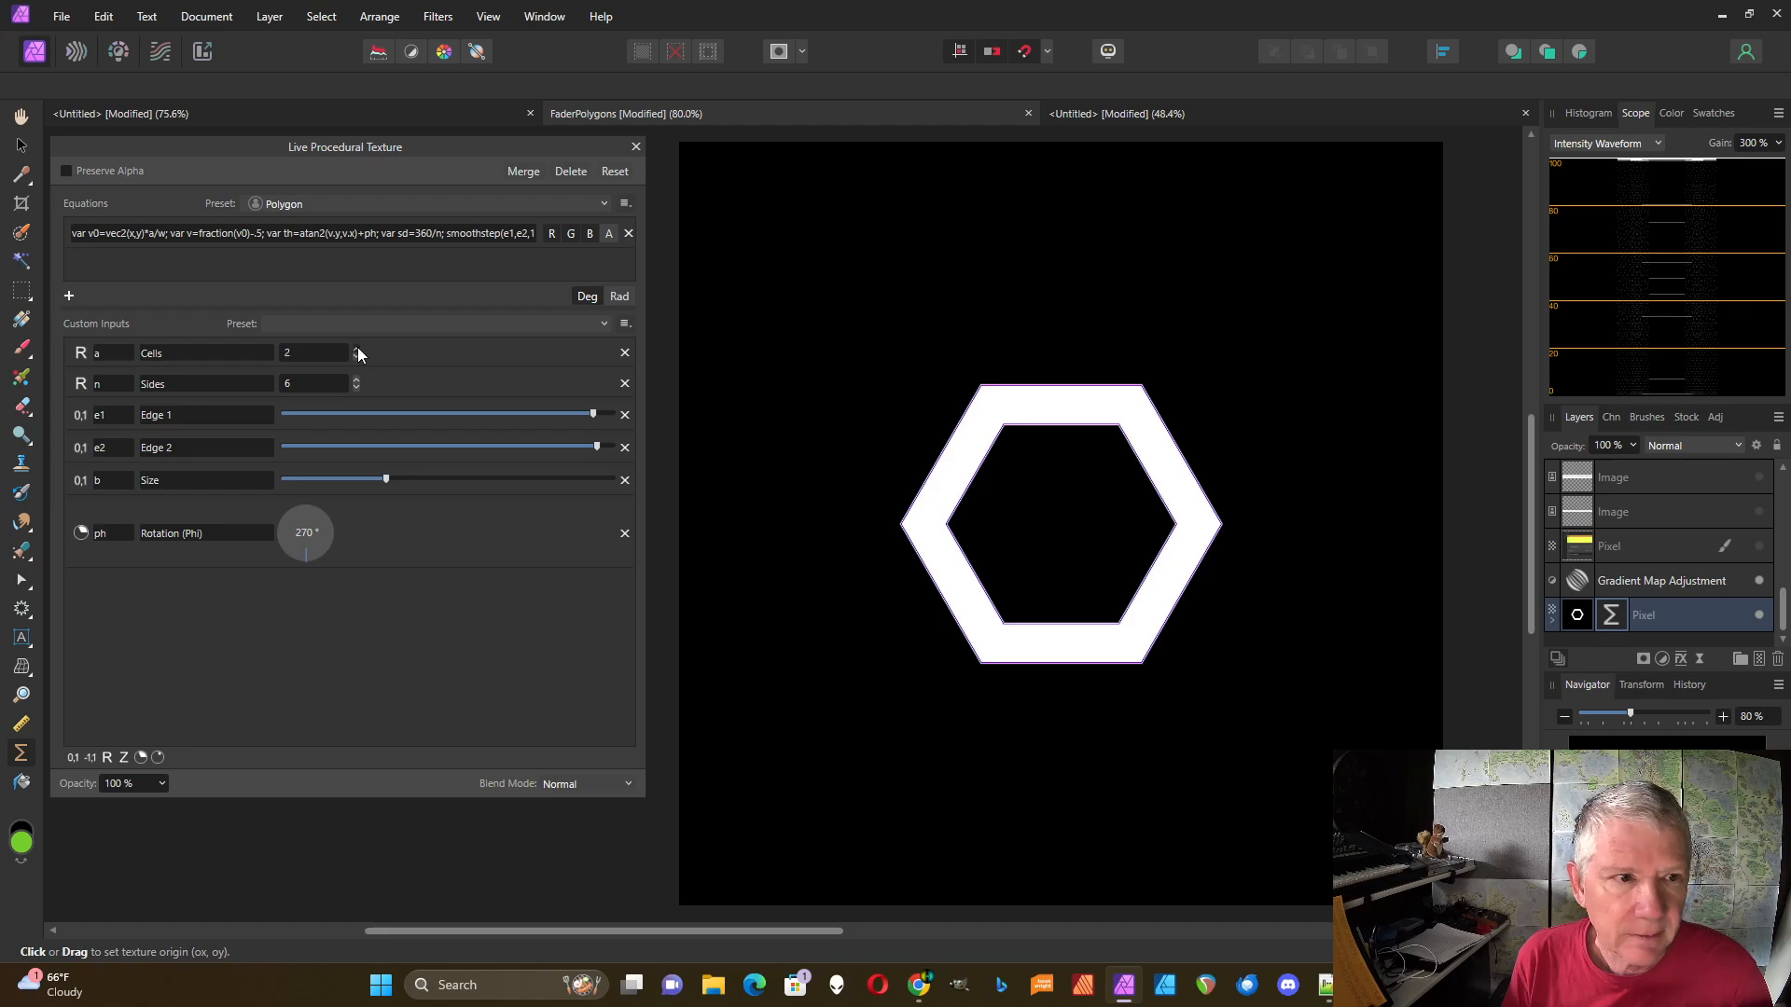
{"action": "left_click", "coordinate": [355, 348]}
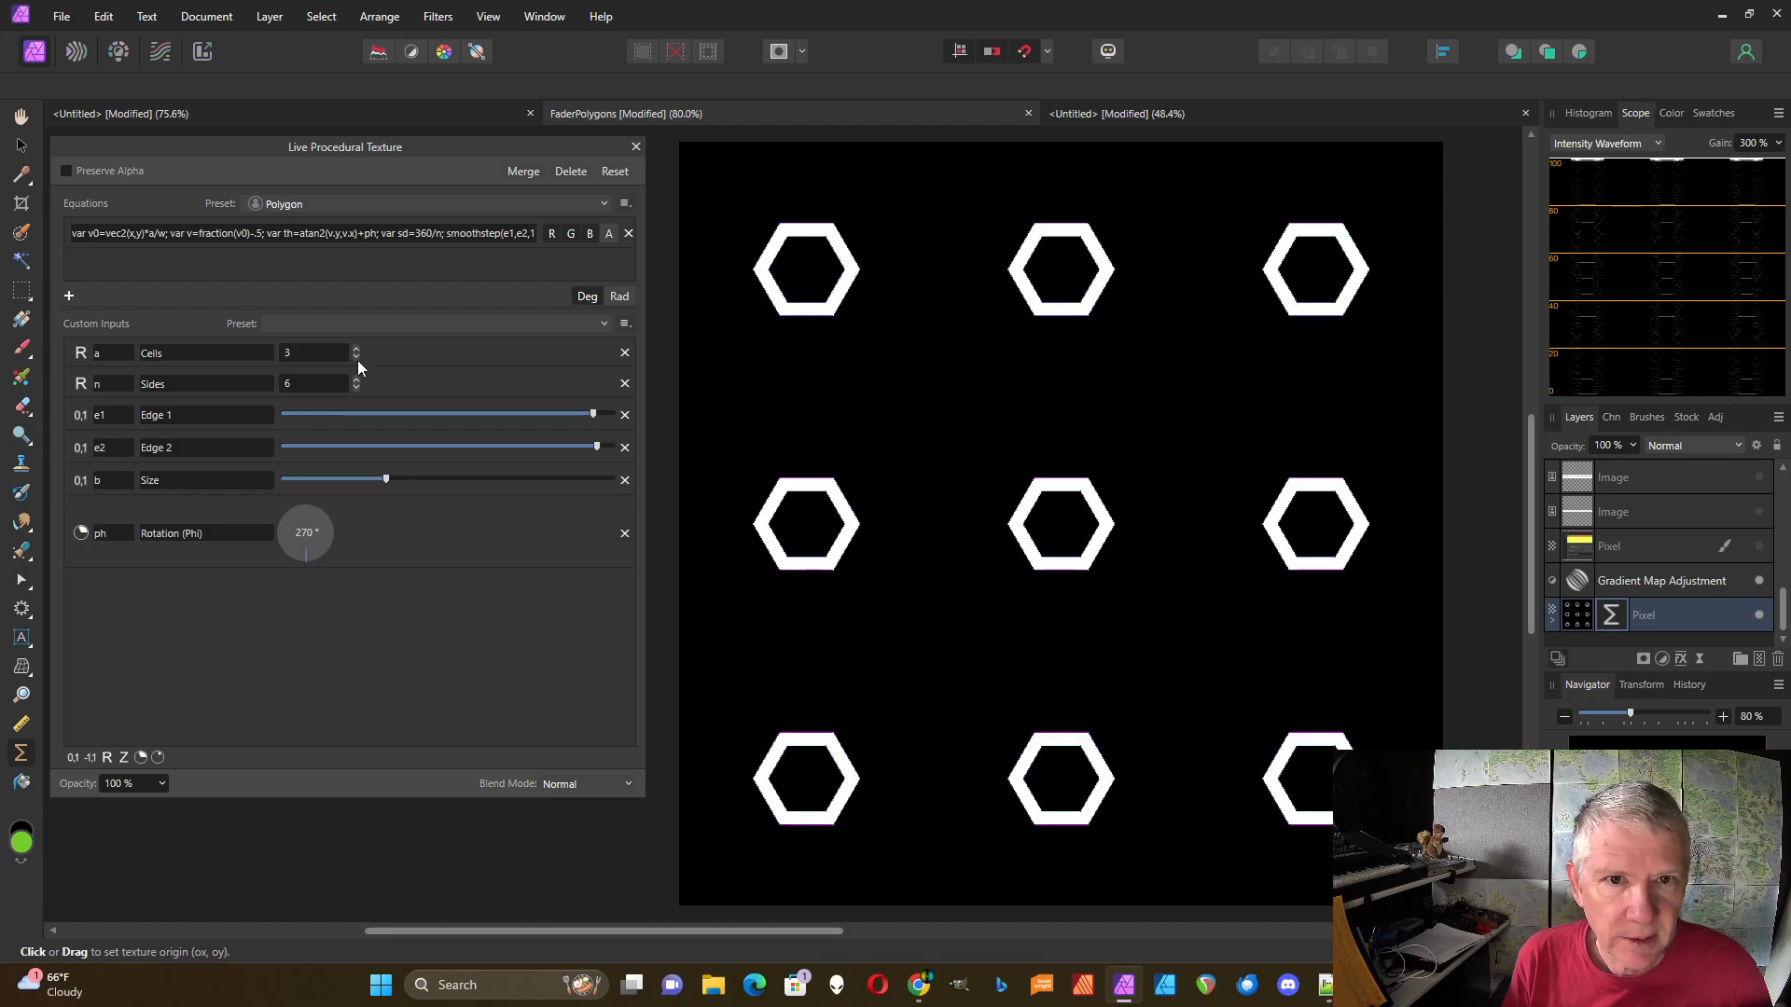
{"action": "left_click", "coordinate": [357, 360]}
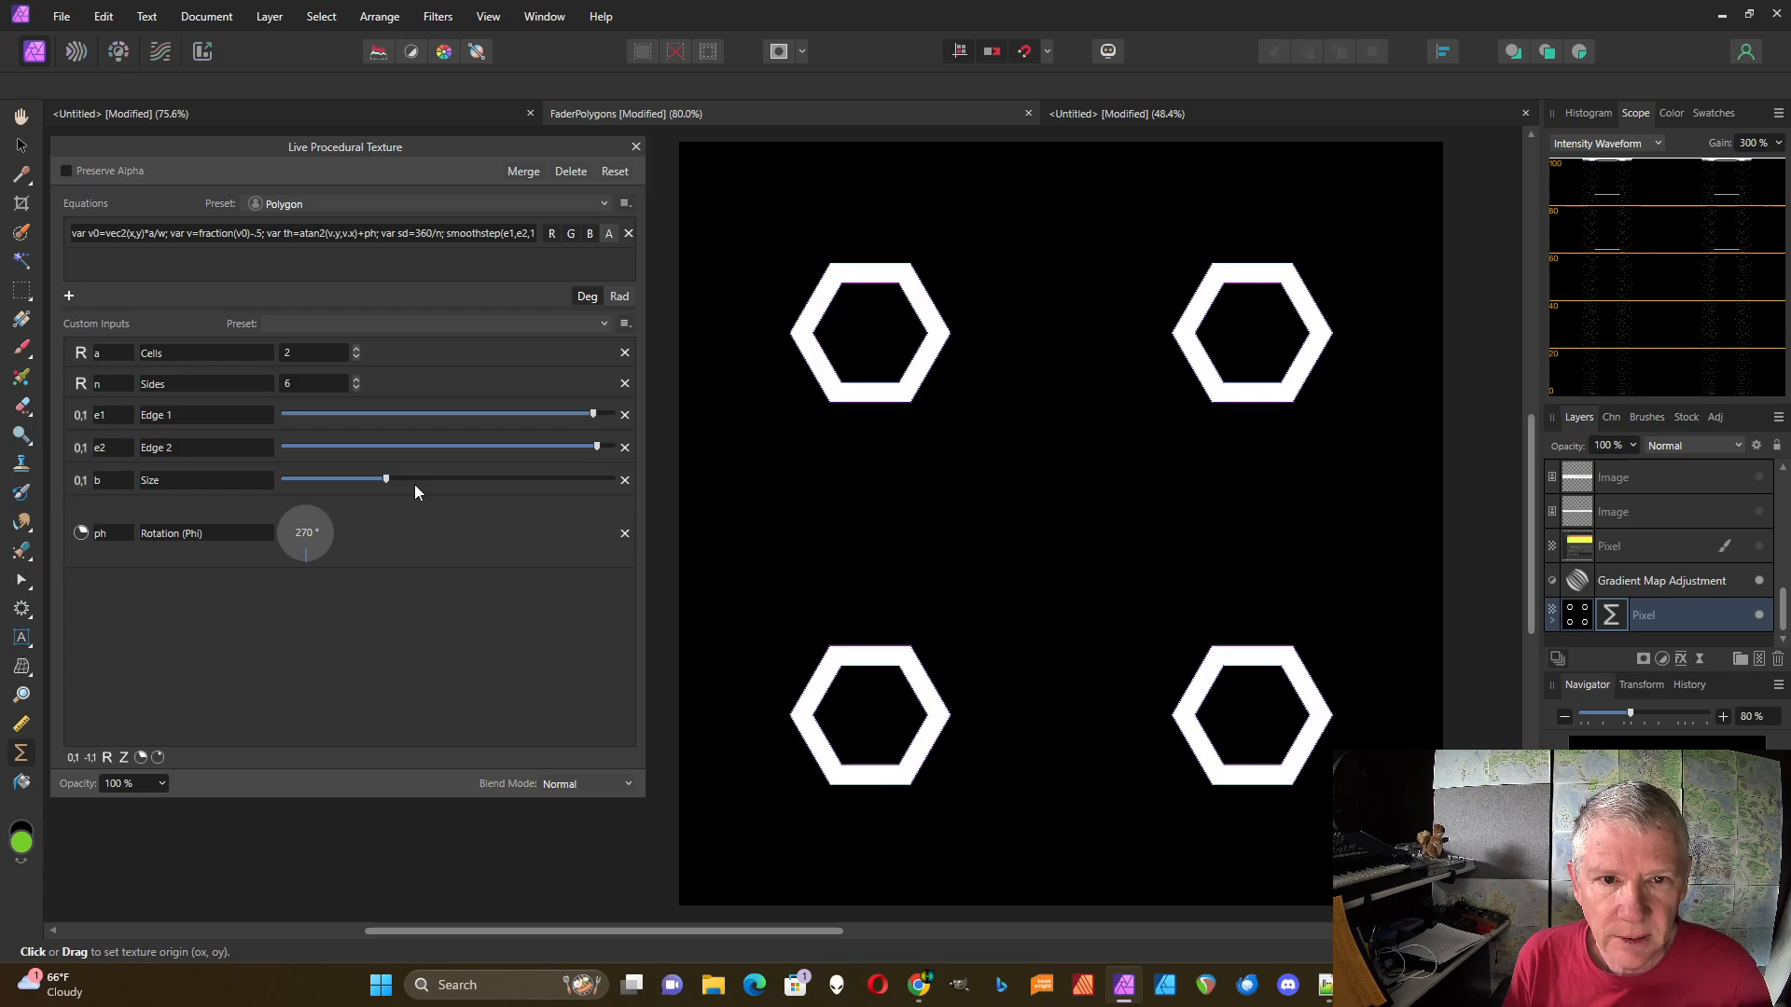
- Increase the hexagons' Size, set Rotation (Phi) to 349°, and raise Cells to 4
{"action": "left_click_drag", "start_coordinate": [387, 485], "coordinate": [445, 490]}
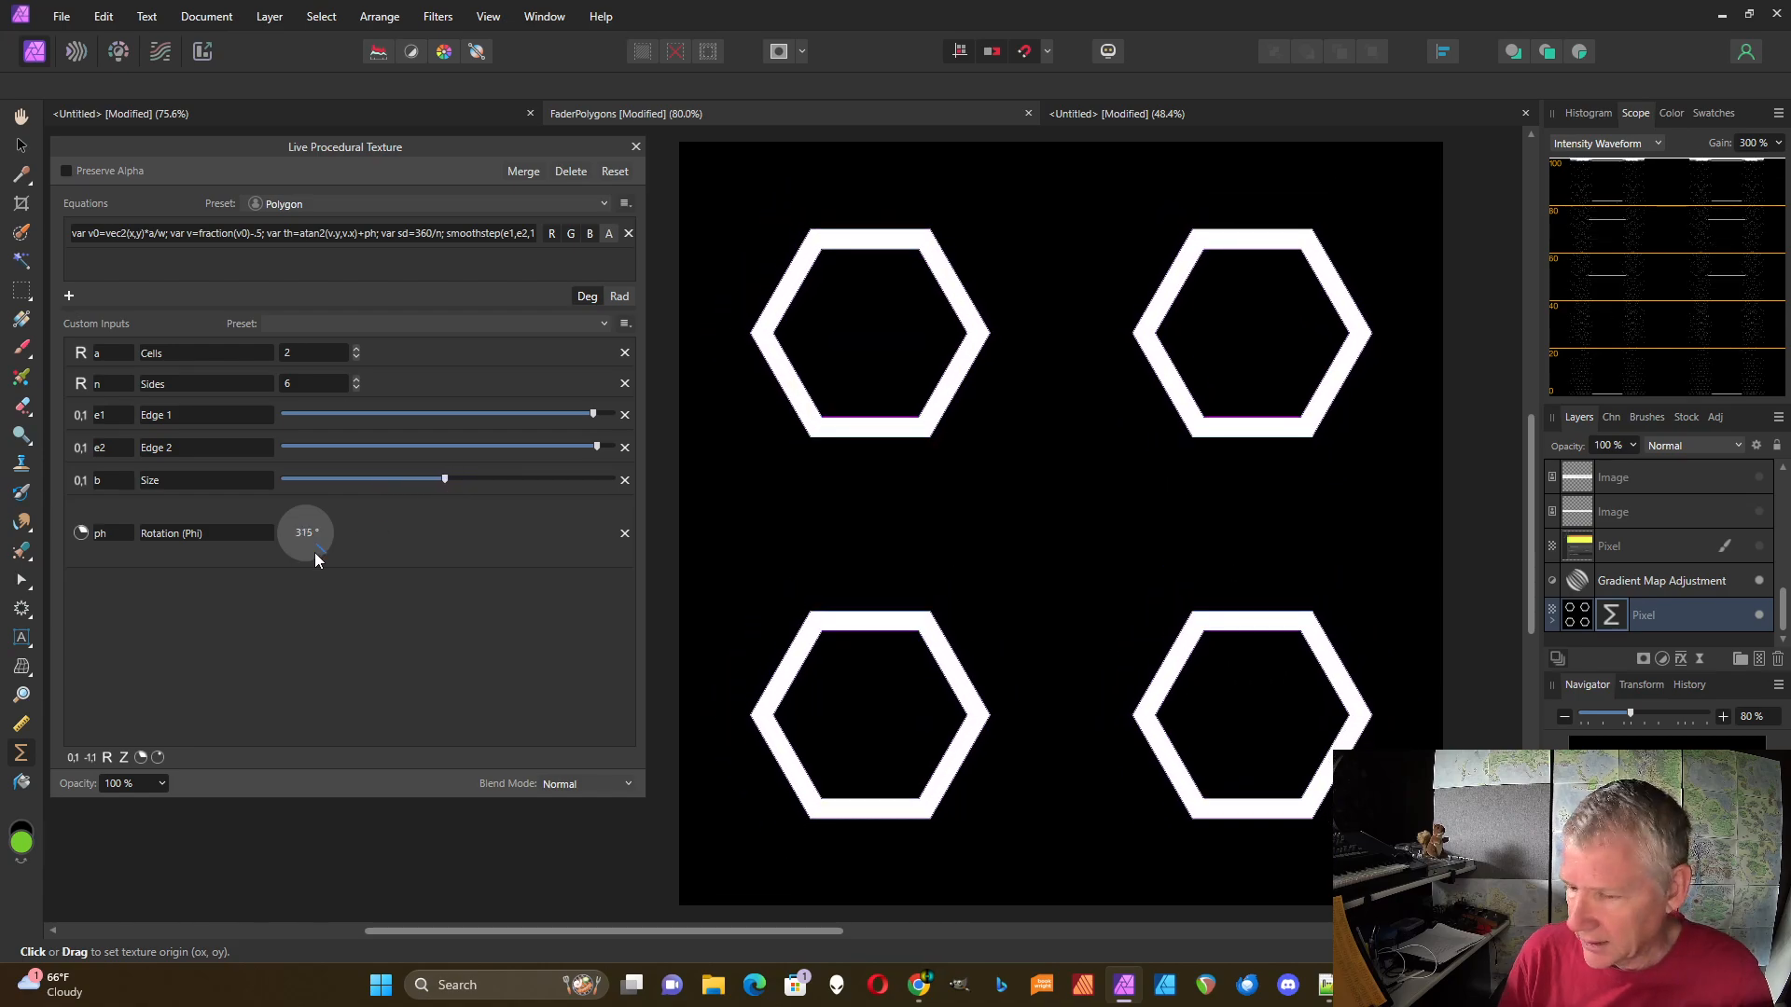
{"action": "mouse_move", "coordinate": [315, 553]}
{"action": "left_mouse_down"}
{"action": "mouse_move", "coordinate": [332, 551]}
{"action": "mouse_move", "coordinate": [332, 516]}
{"action": "mouse_move", "coordinate": [288, 513]}
{"action": "mouse_move", "coordinate": [308, 554]}
{"action": "mouse_move", "coordinate": [340, 540]}
{"action": "left_mouse_up"}
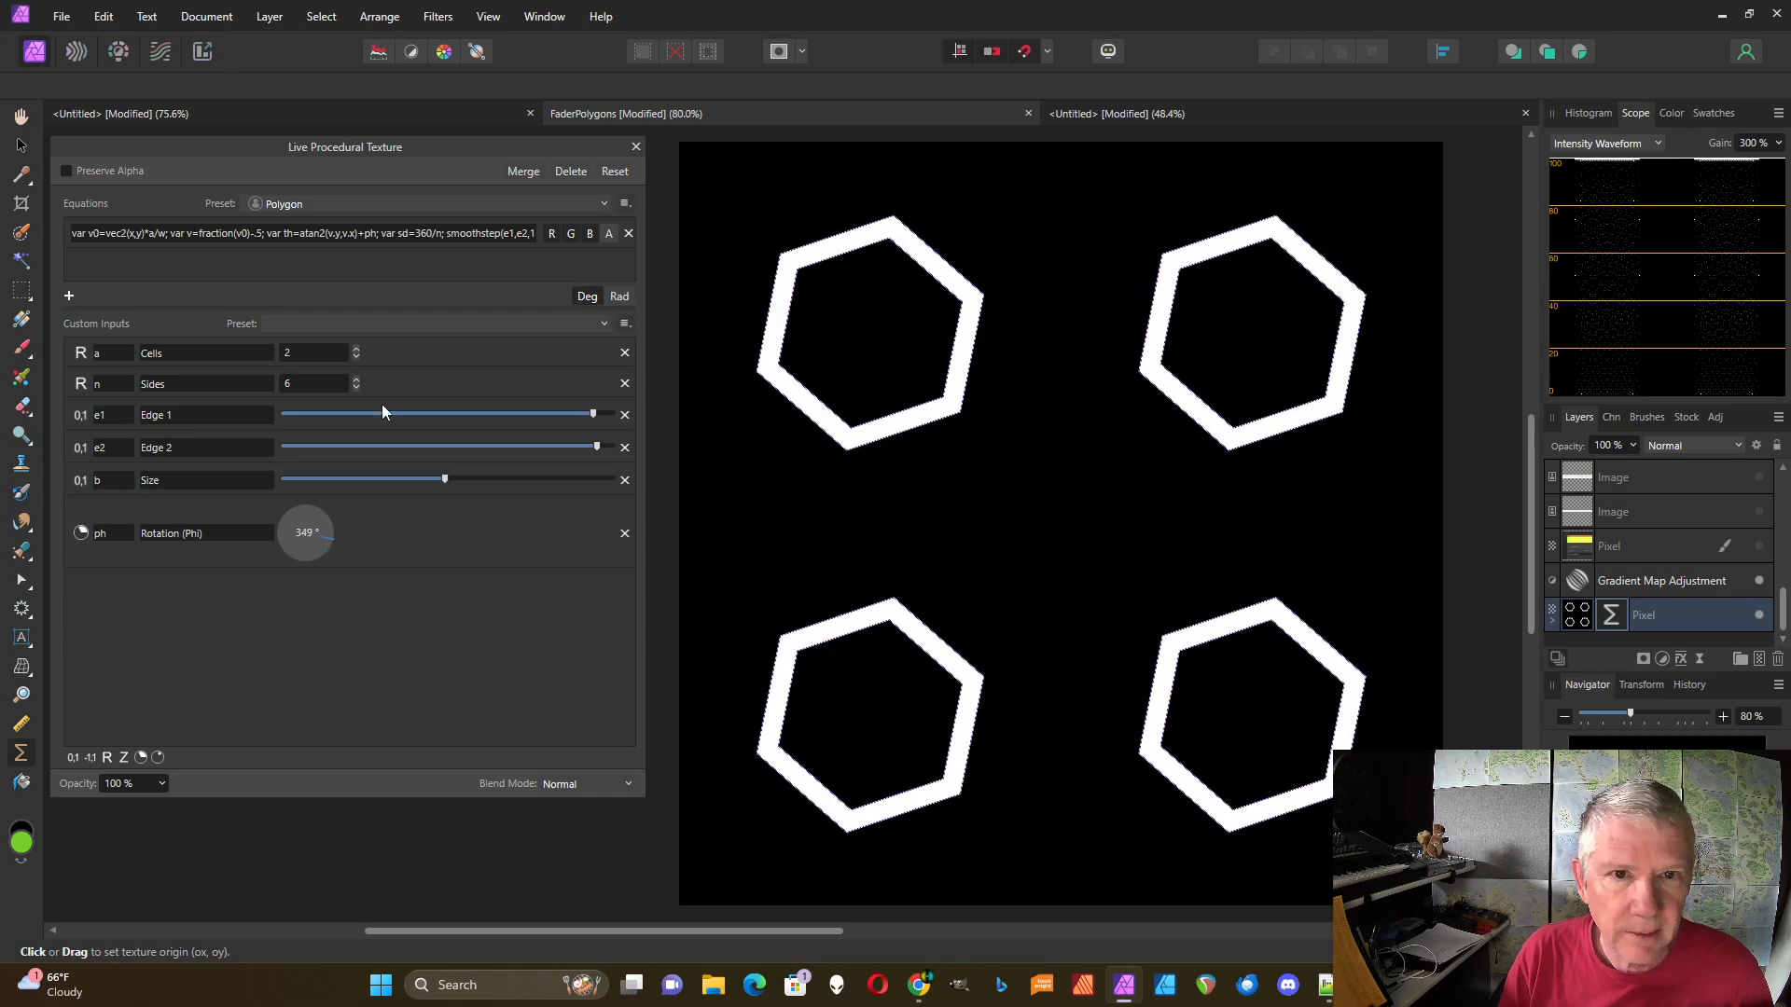
{"action": "left_click", "coordinate": [355, 348]}
{"action": "left_click", "coordinate": [356, 348]}
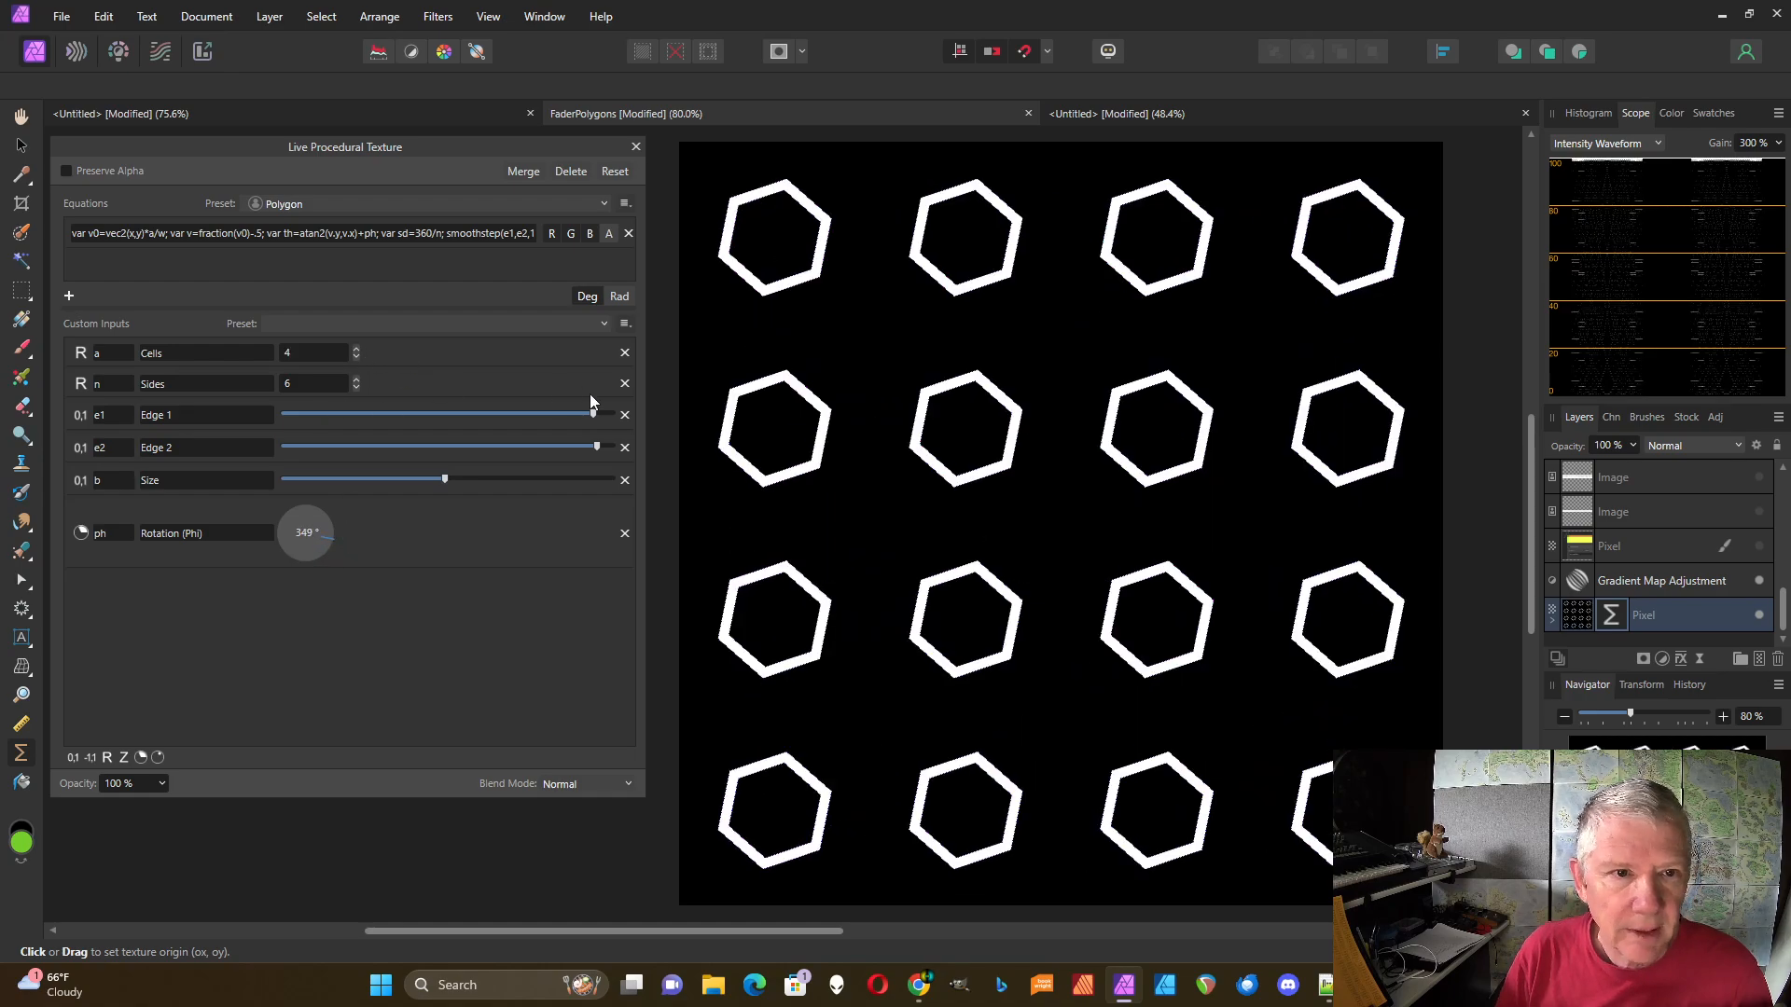
- Soften the hexagons with Edge 1 at minimum and Edge 2 at maximum, with a smaller Size and Rotation (Phi) at 82°
{"action": "left_click_drag", "start_coordinate": [593, 420], "coordinate": [392, 449]}
{"action": "mouse_move", "coordinate": [590, 445]}
{"action": "left_mouse_down"}
{"action": "mouse_move", "coordinate": [507, 448]}
{"action": "mouse_move", "coordinate": [623, 449]}
{"action": "left_mouse_up"}
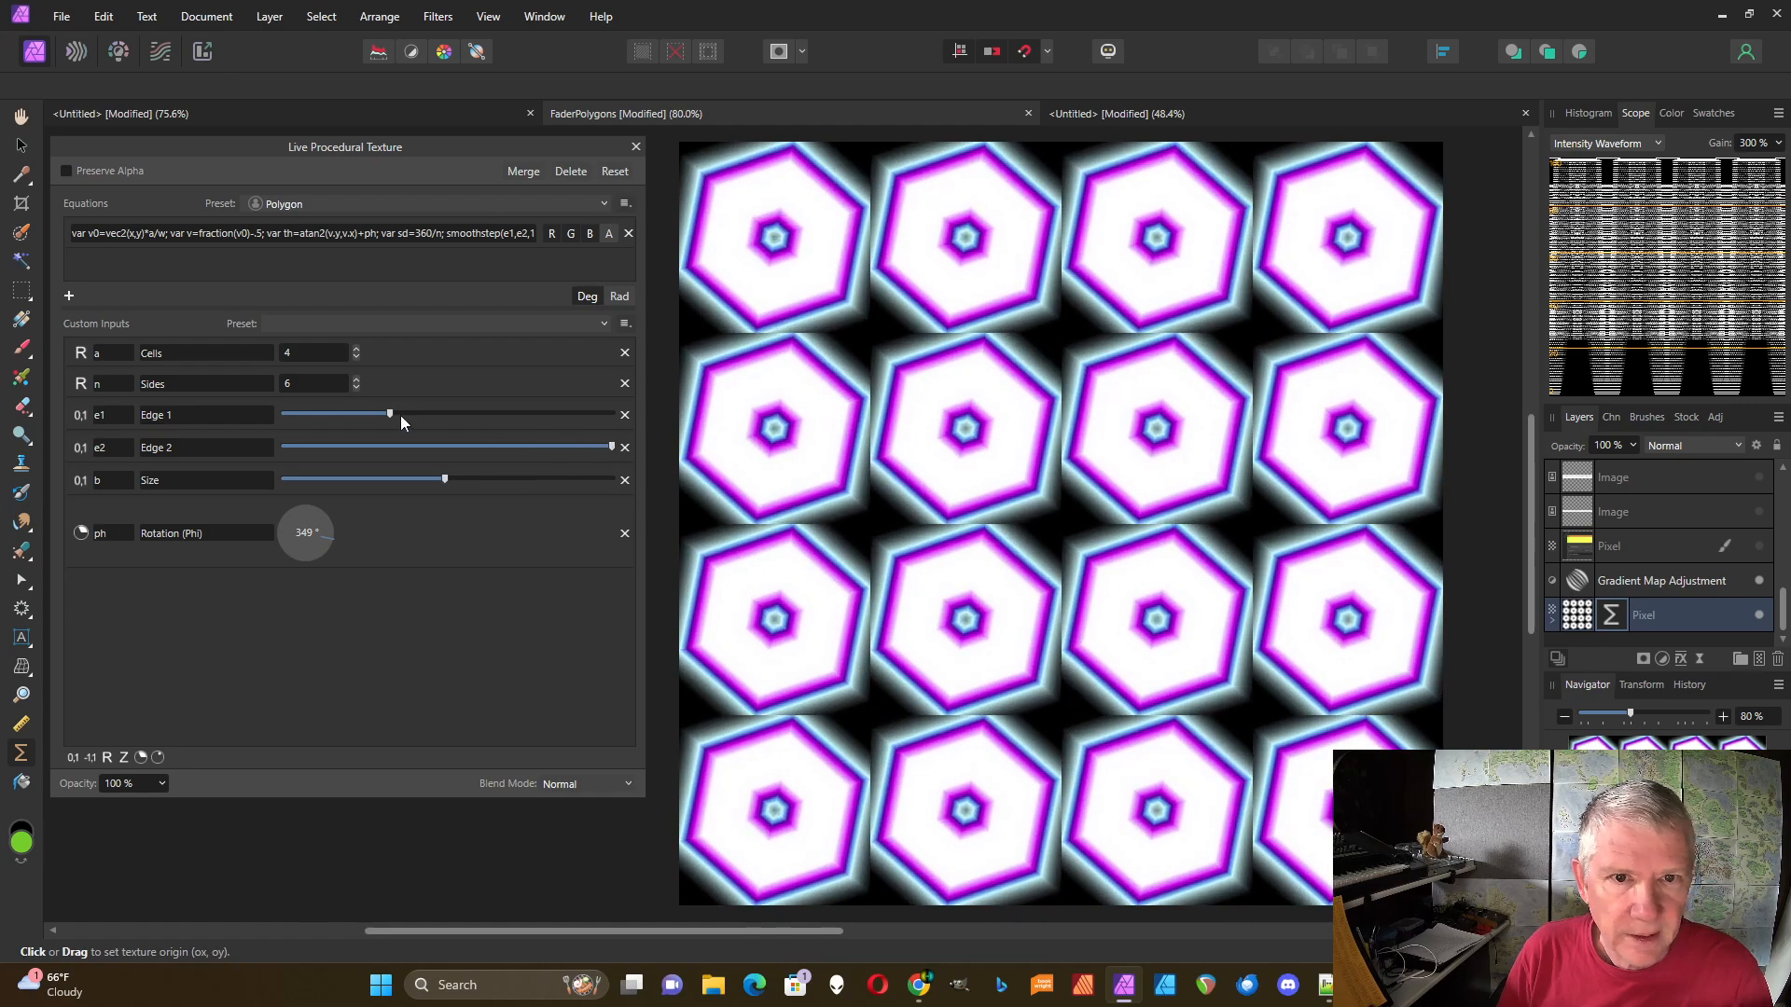
{"action": "left_click_drag", "start_coordinate": [390, 414], "coordinate": [276, 425]}
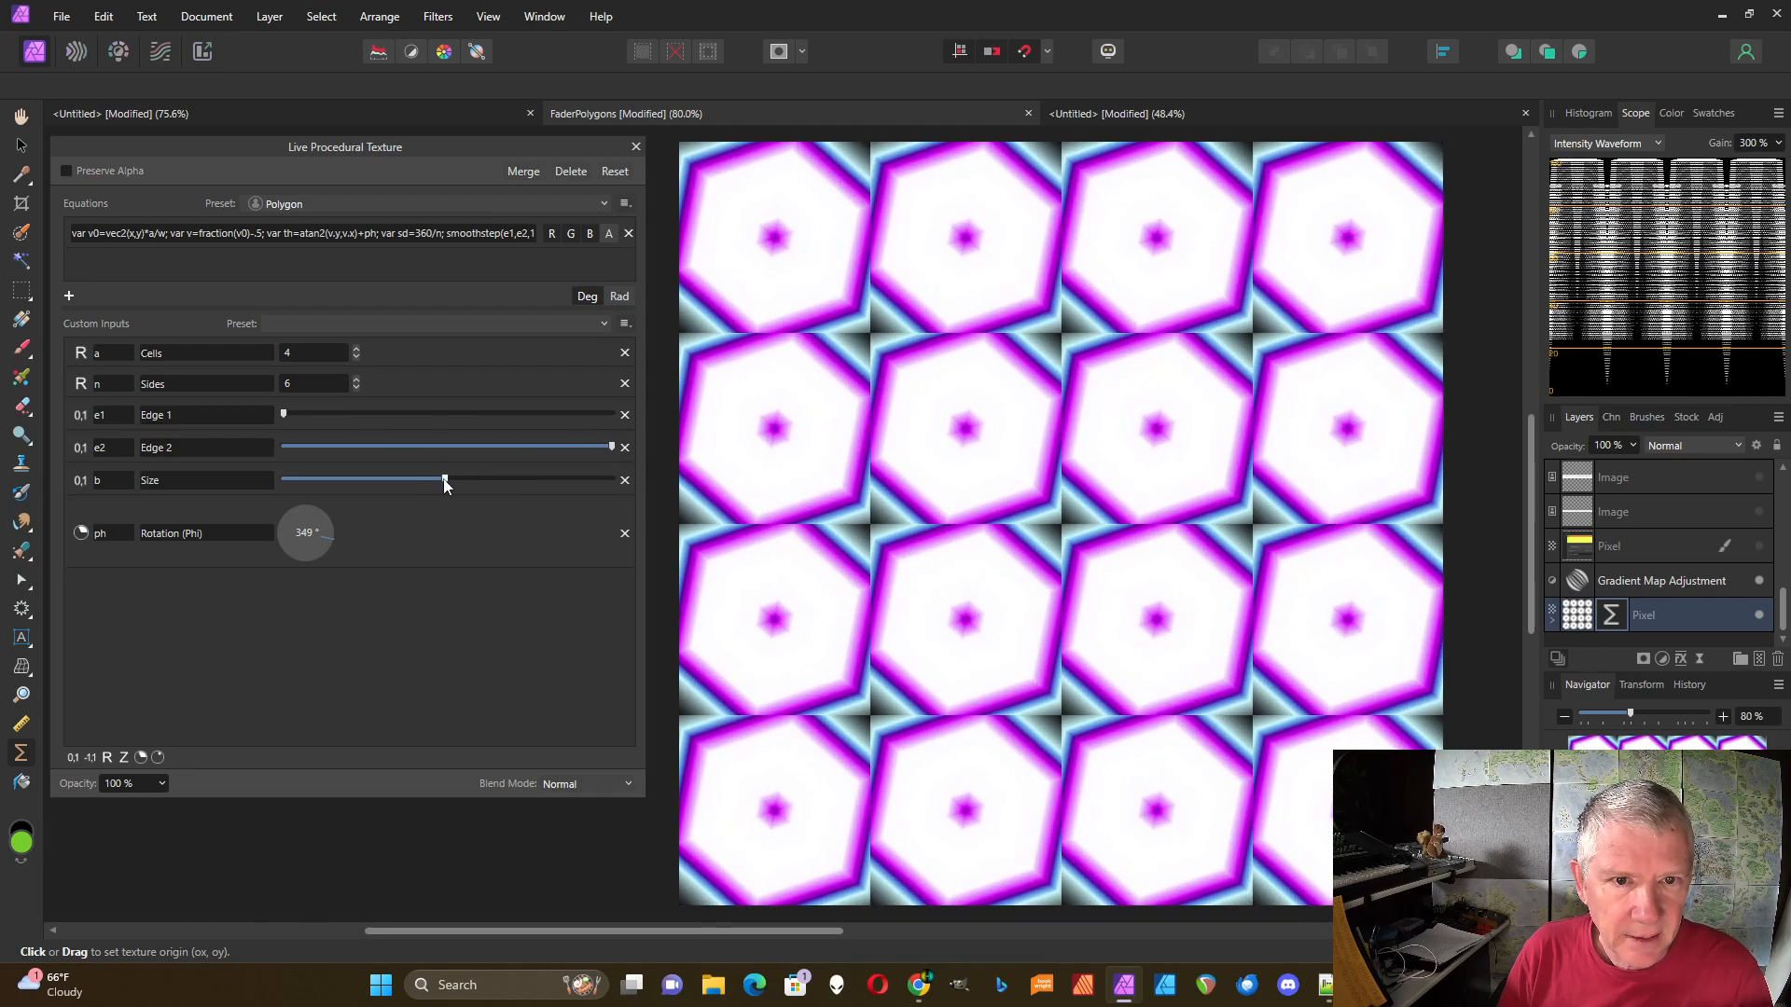
{"action": "left_click_drag", "start_coordinate": [444, 478], "coordinate": [340, 481]}
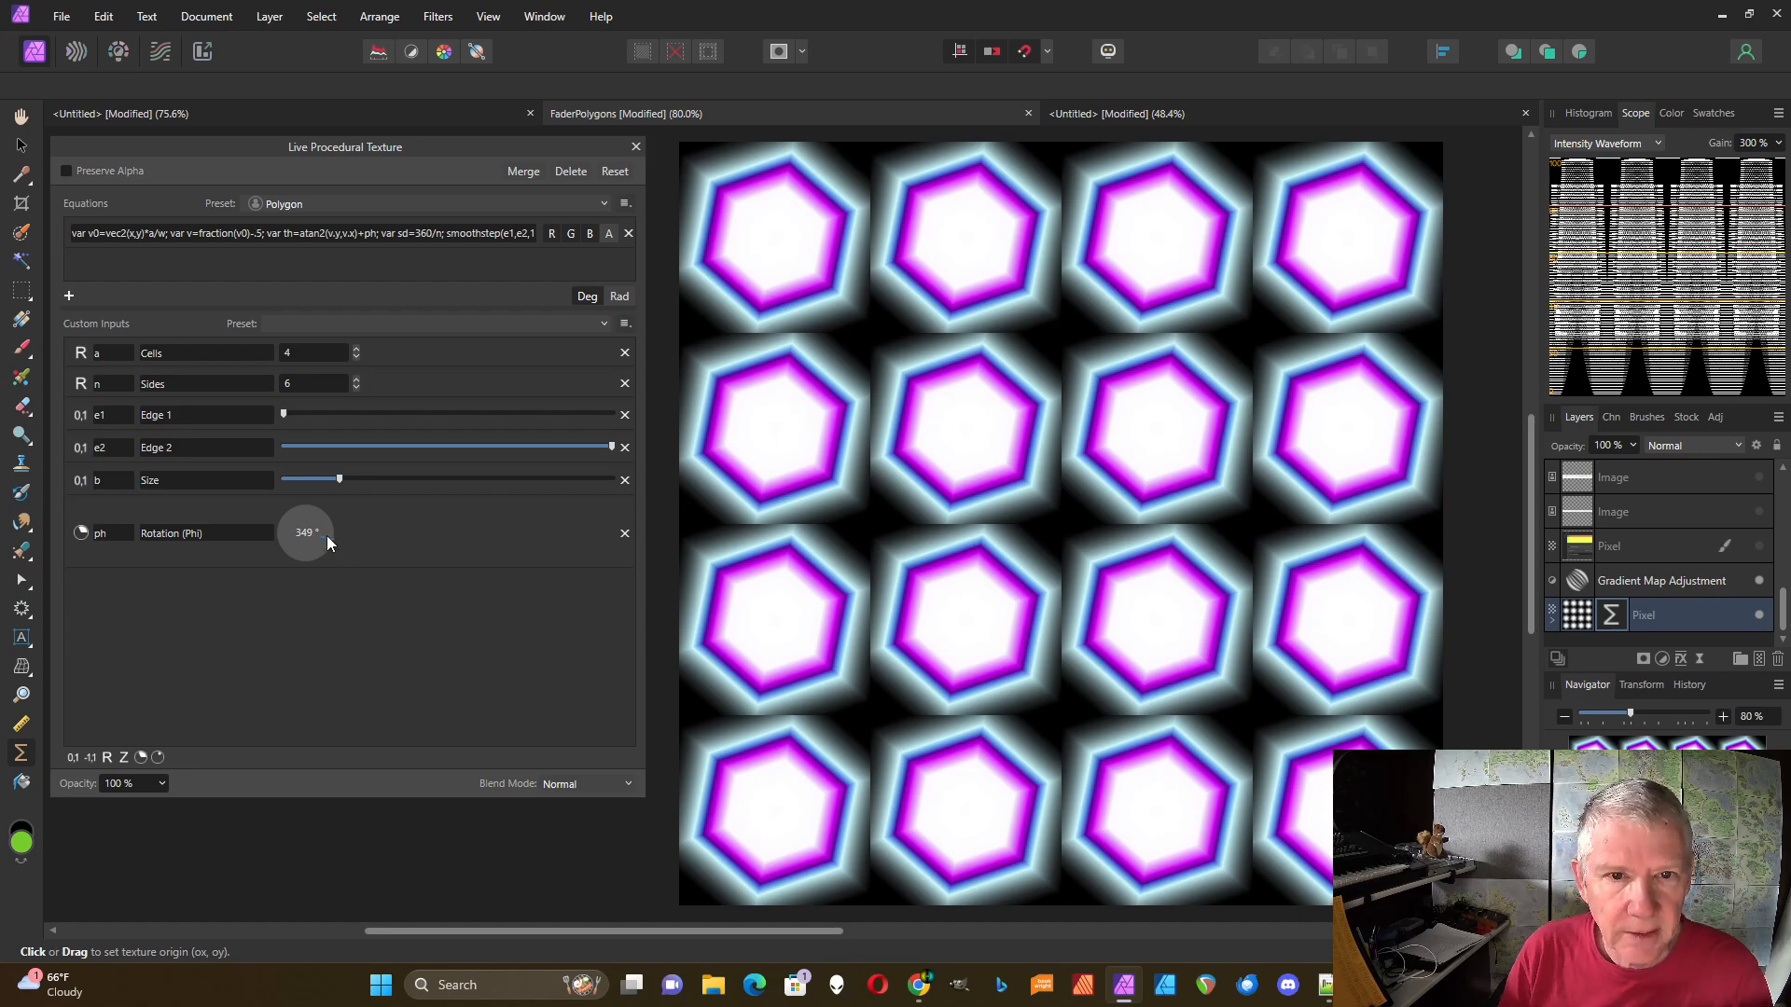
{"action": "mouse_move", "coordinate": [326, 535]}
{"action": "left_mouse_down"}
{"action": "mouse_move", "coordinate": [308, 503]}
{"action": "mouse_move", "coordinate": [316, 547]}
{"action": "mouse_move", "coordinate": [303, 536]}
{"action": "mouse_move", "coordinate": [323, 542]}
{"action": "mouse_move", "coordinate": [311, 515]}
{"action": "left_mouse_up"}
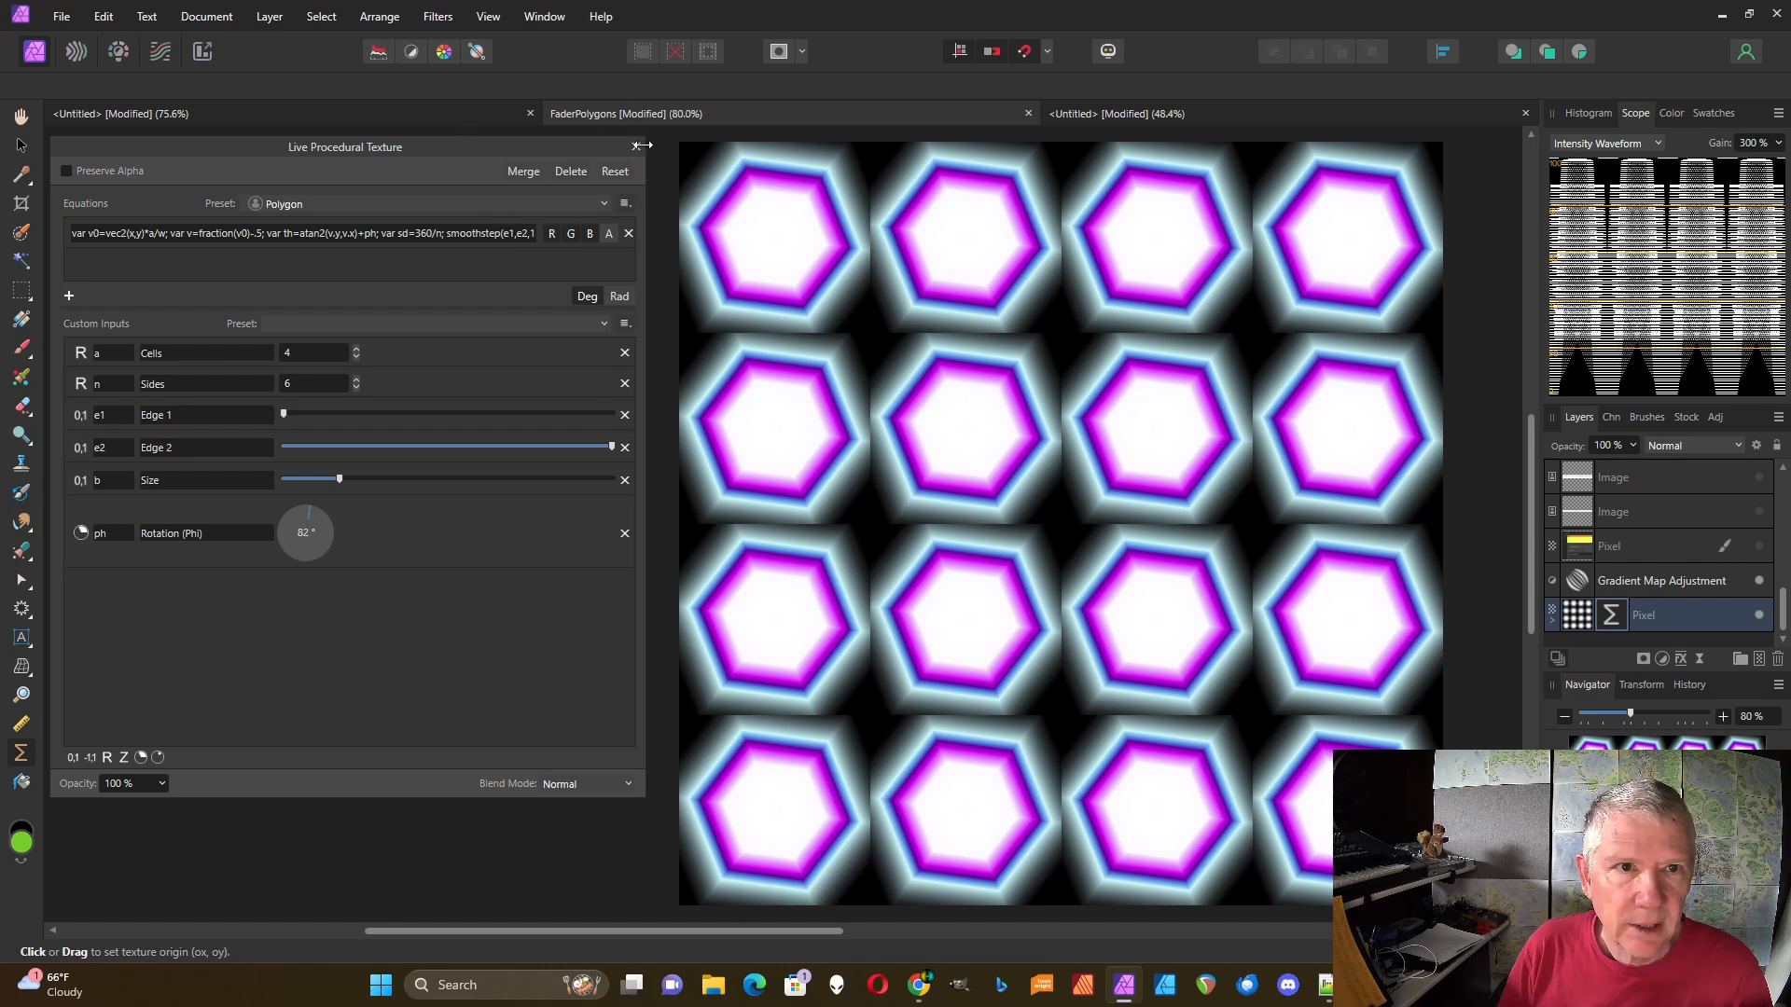
- Delete the polygon procedural texture filter and hide the image layer showing the cosine formula
{"action": "left_click", "coordinate": [571, 171]}
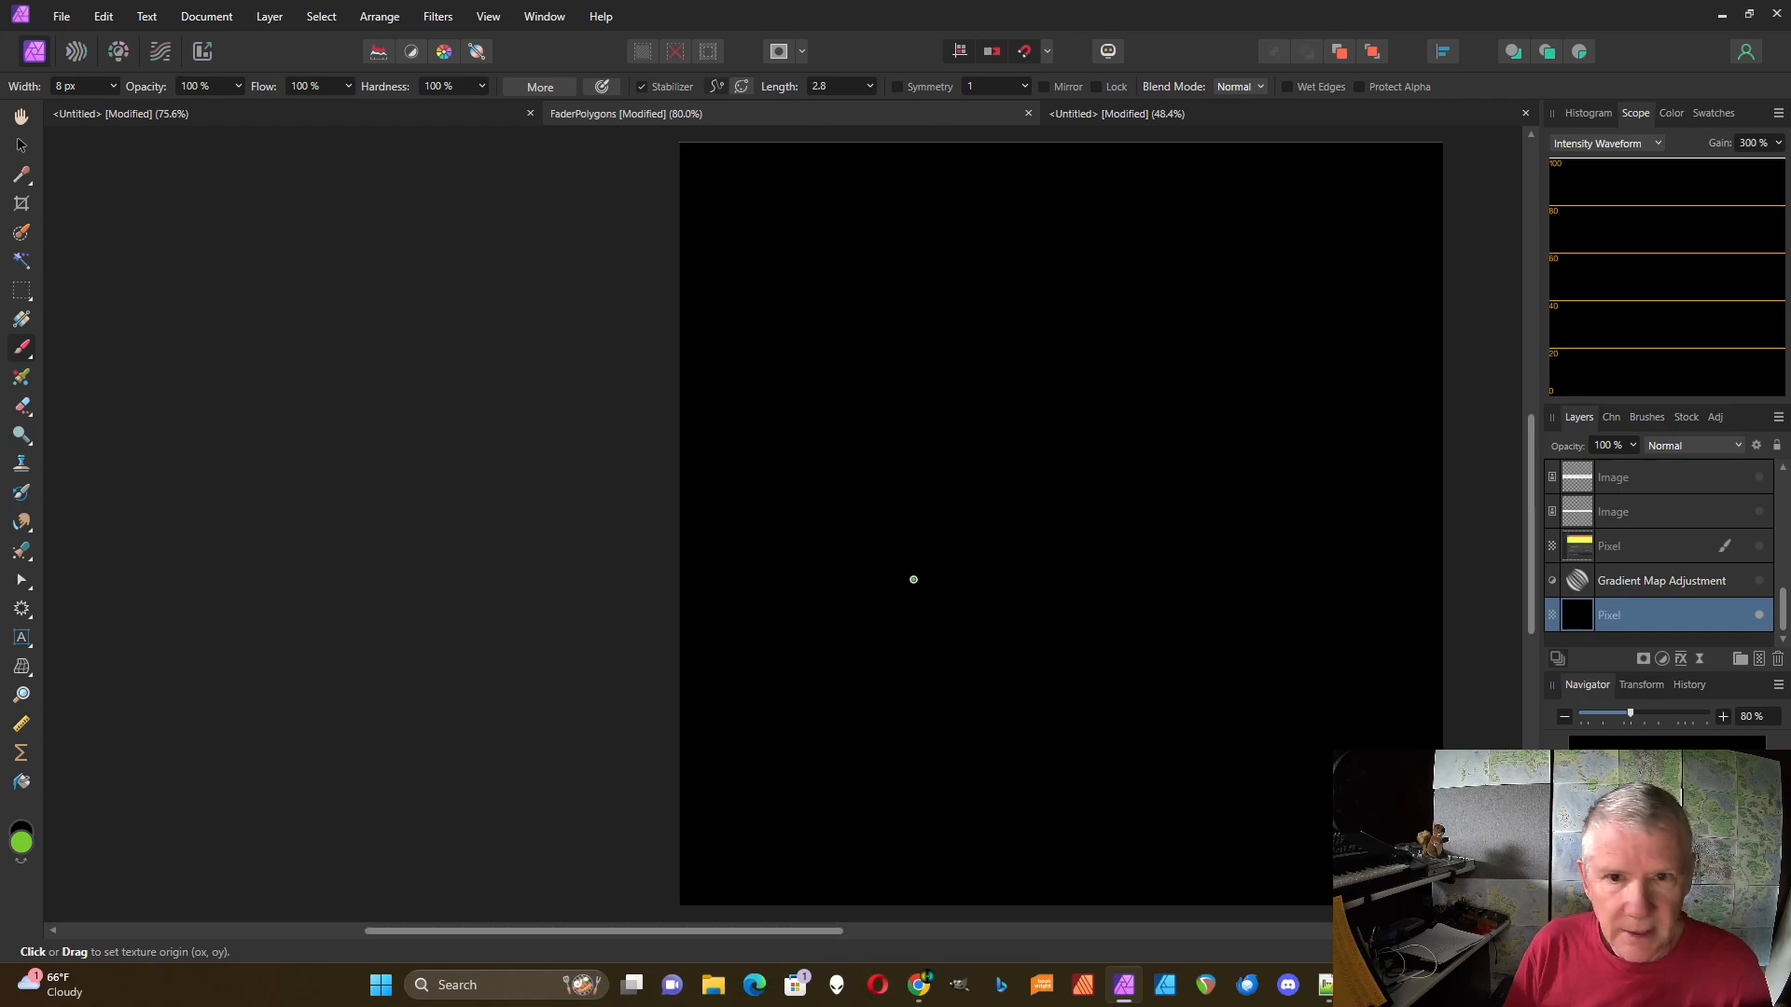
{"action": "key", "text": "v"}
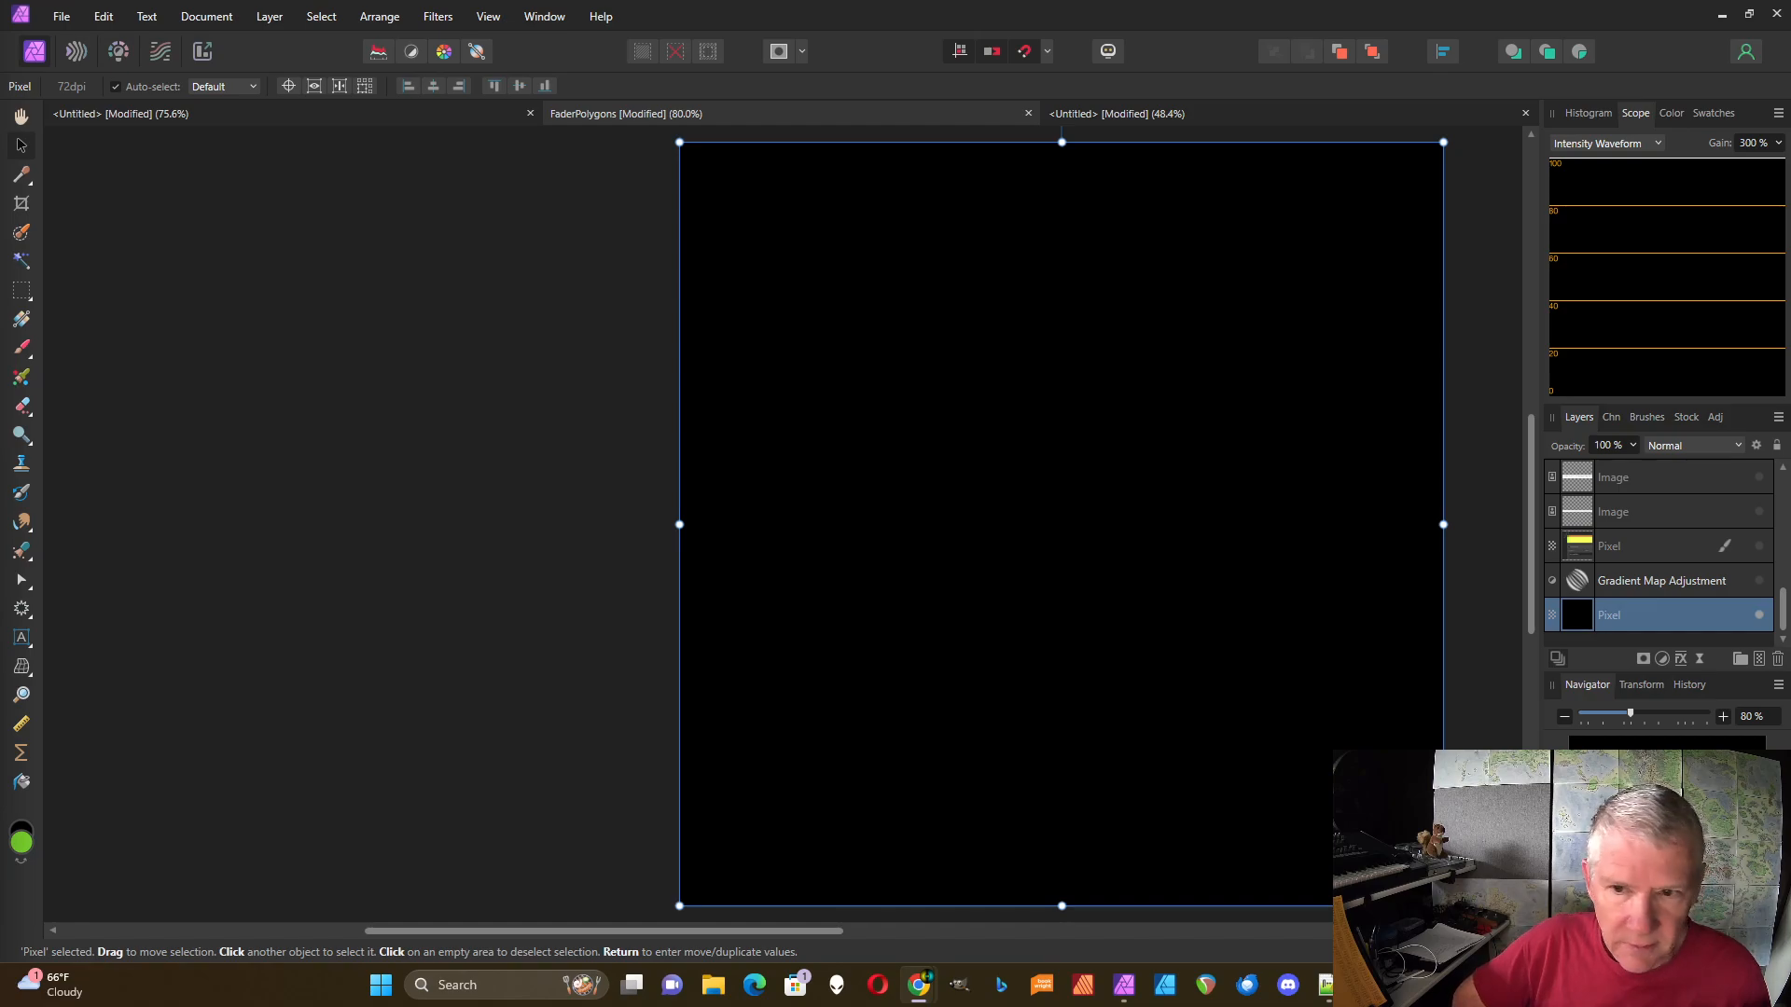
{"action": "scroll", "coordinate": [1075, 606], "scroll_direction": "down", "scroll_amount": 1}
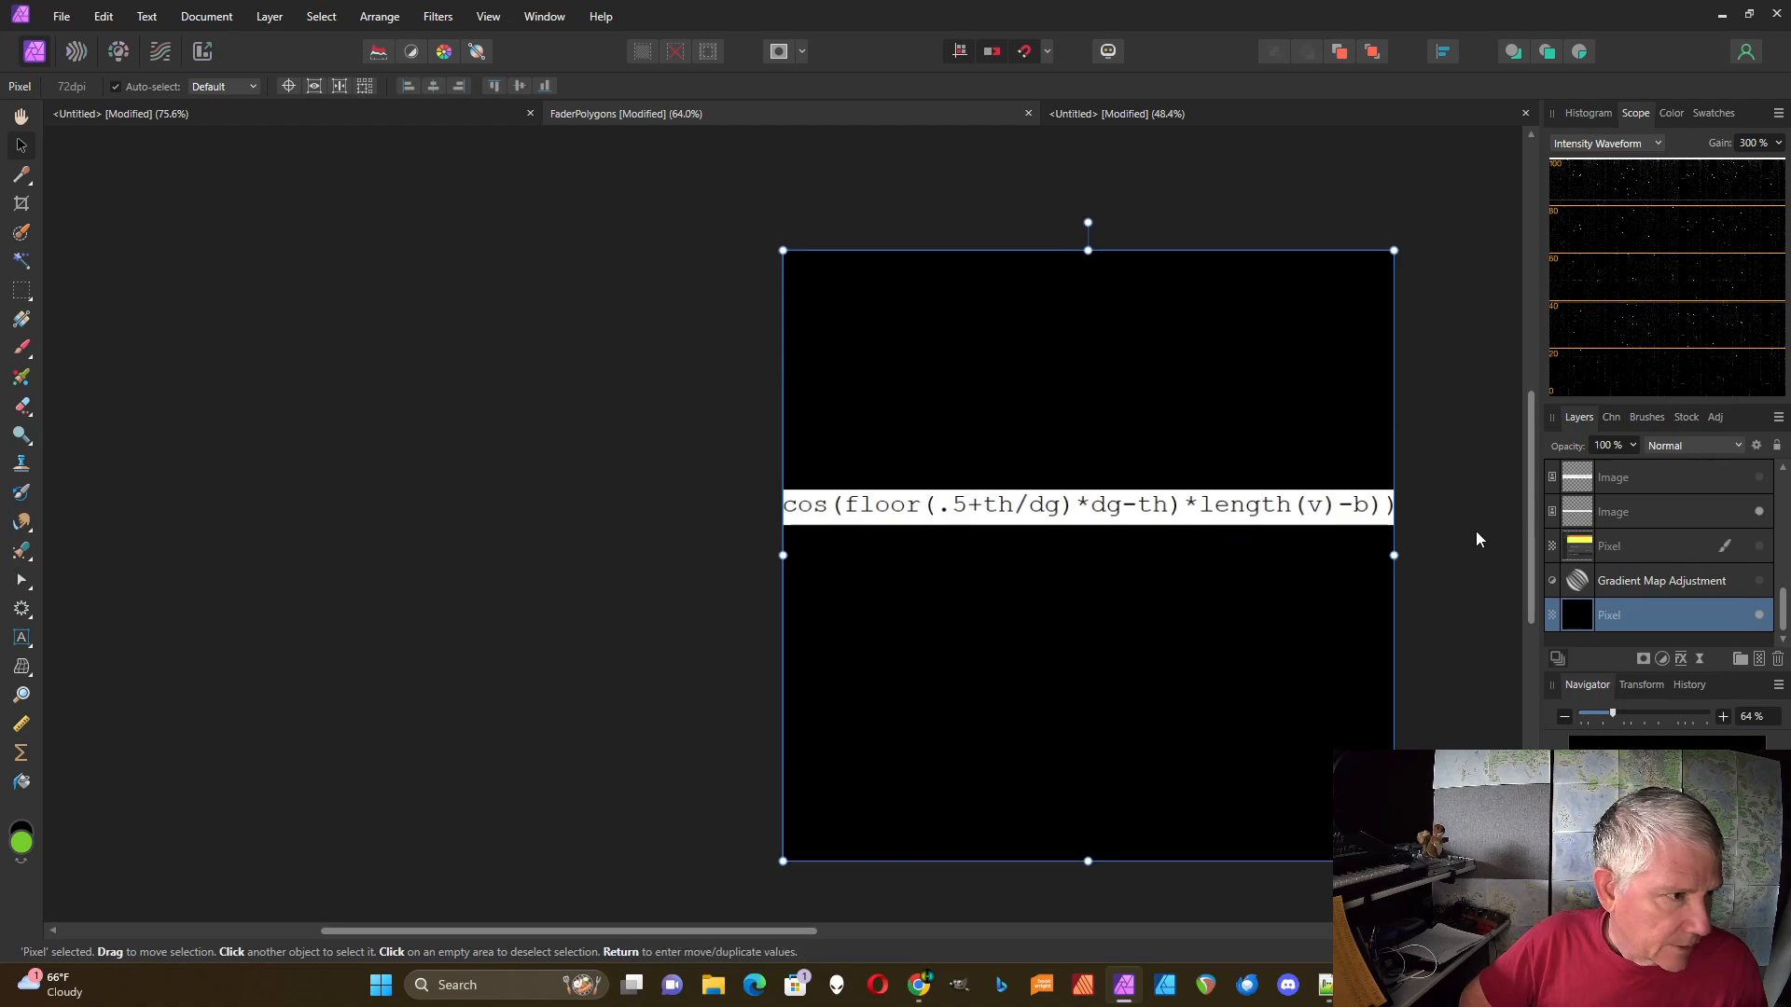
{"action": "left_click", "coordinate": [1759, 511]}
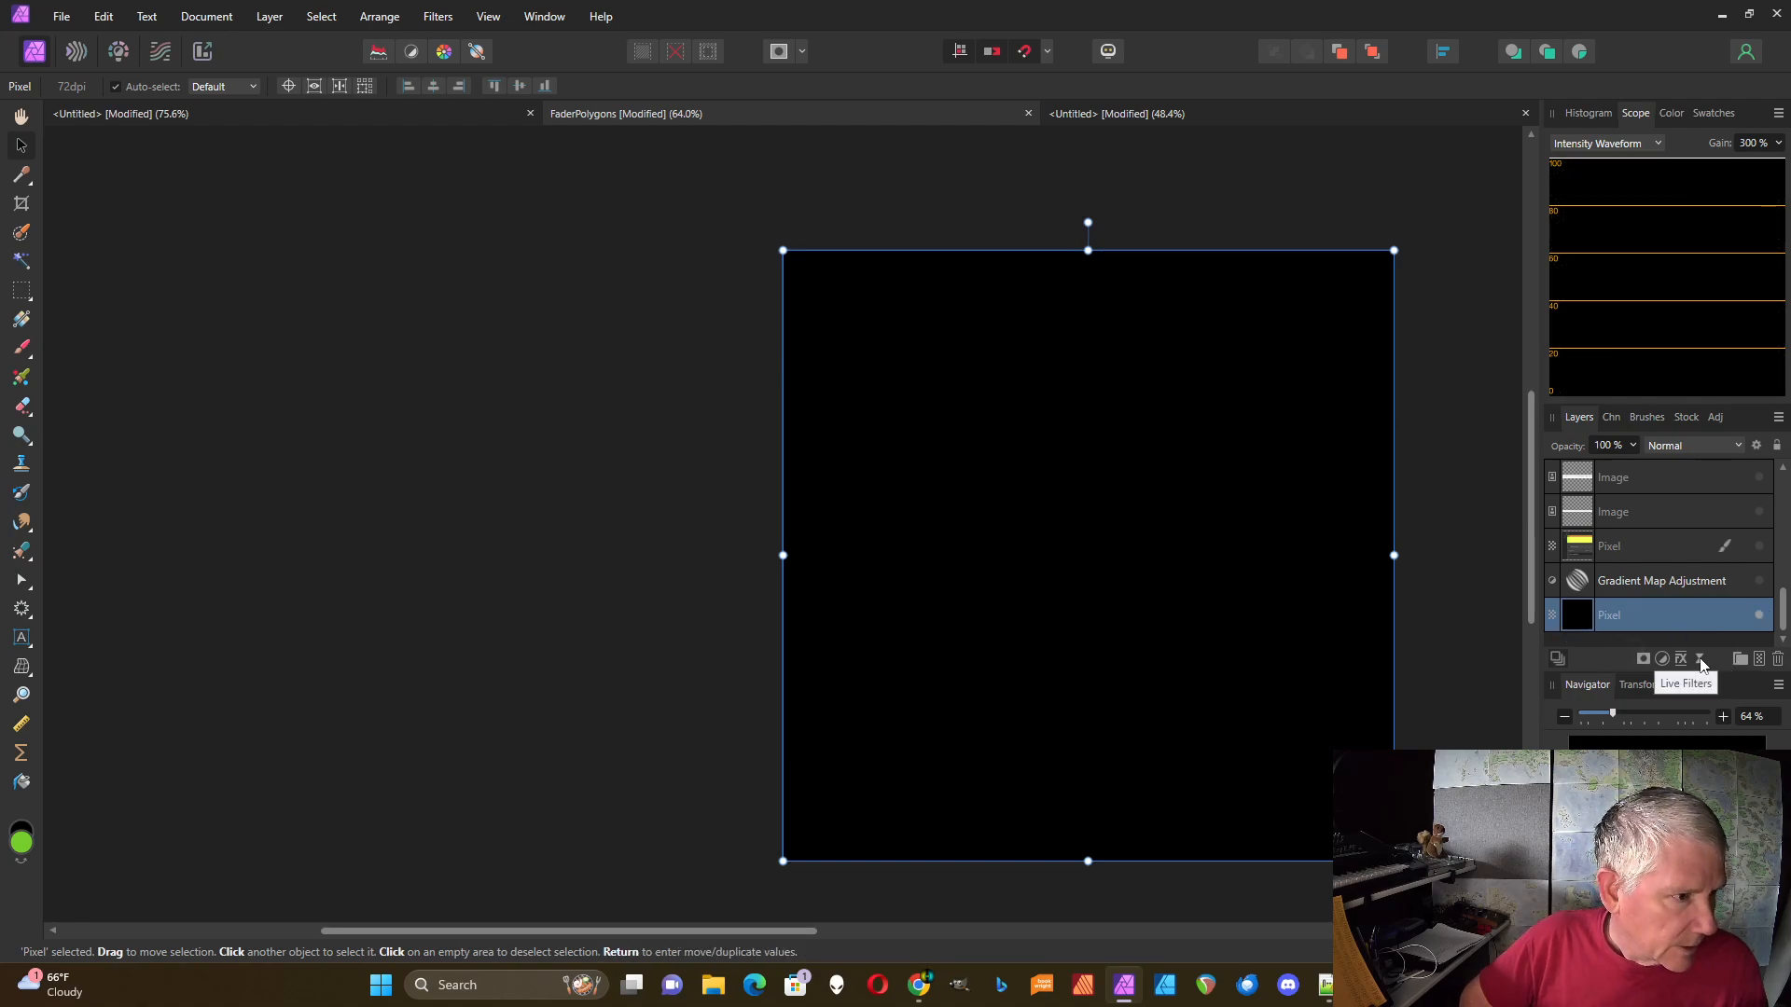
- Add a live Procedural Texture filter to the black Pixel layer and create a blank equation in it
{"action": "left_click", "coordinate": [1700, 660]}
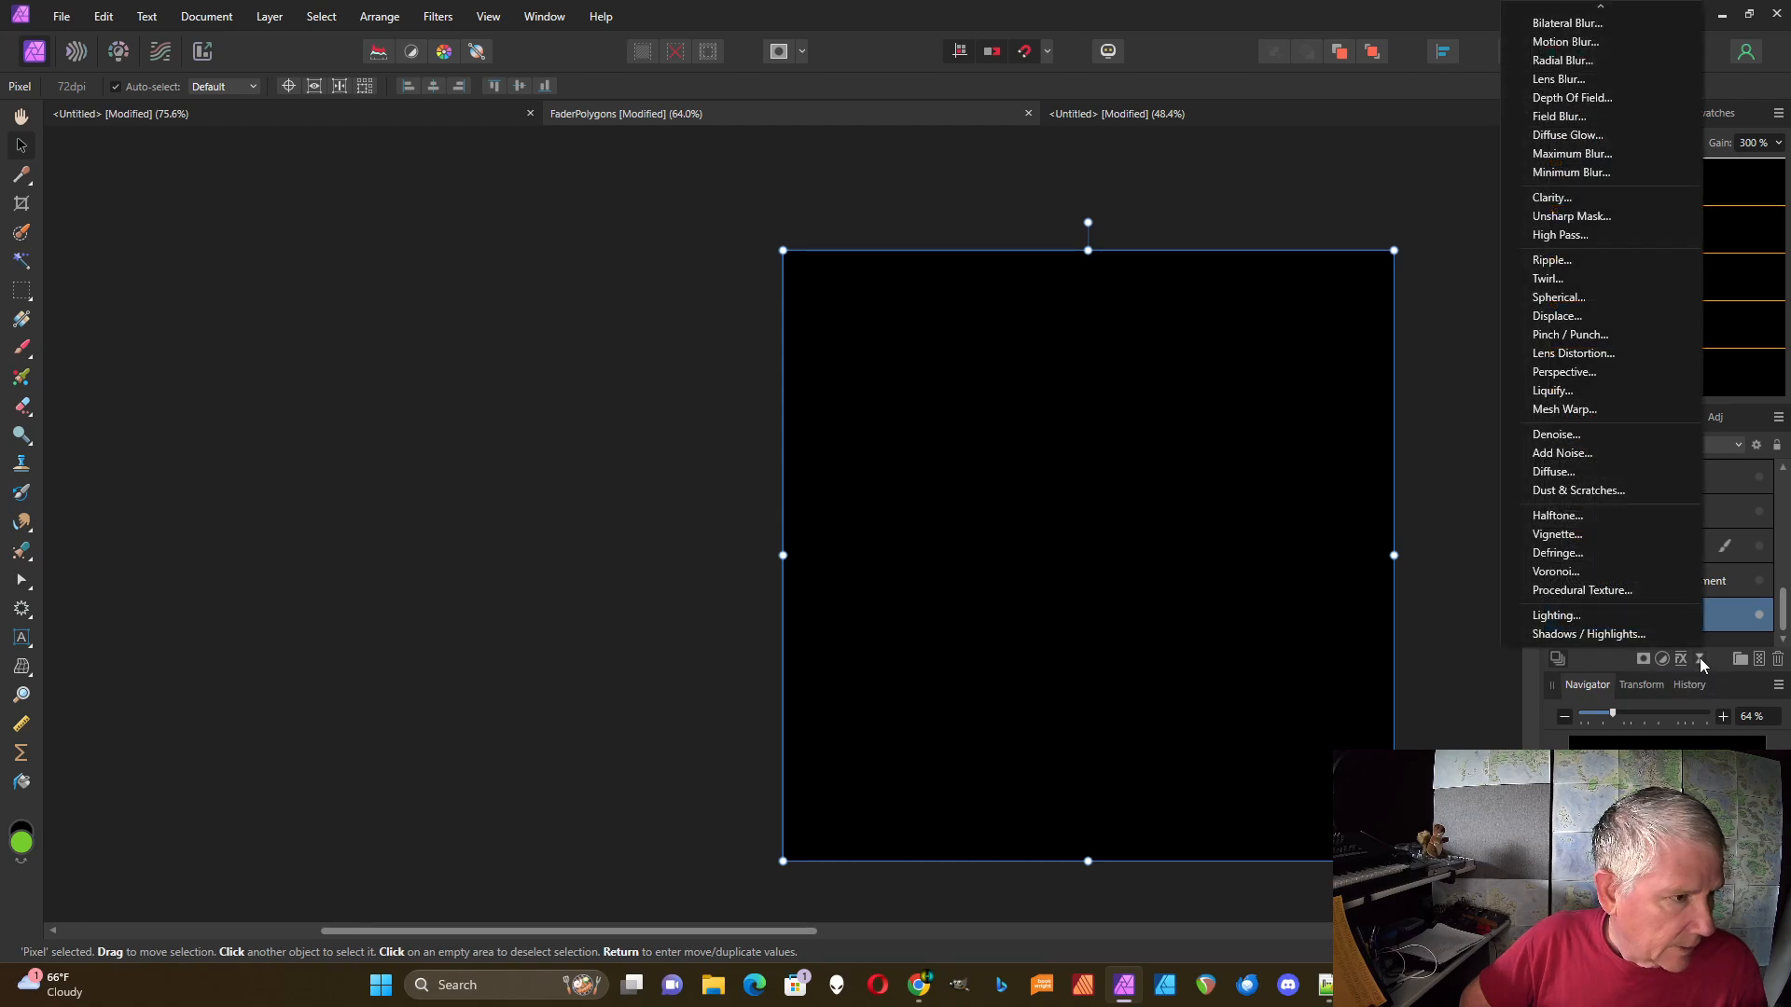
{"action": "left_click", "coordinate": [1615, 593]}
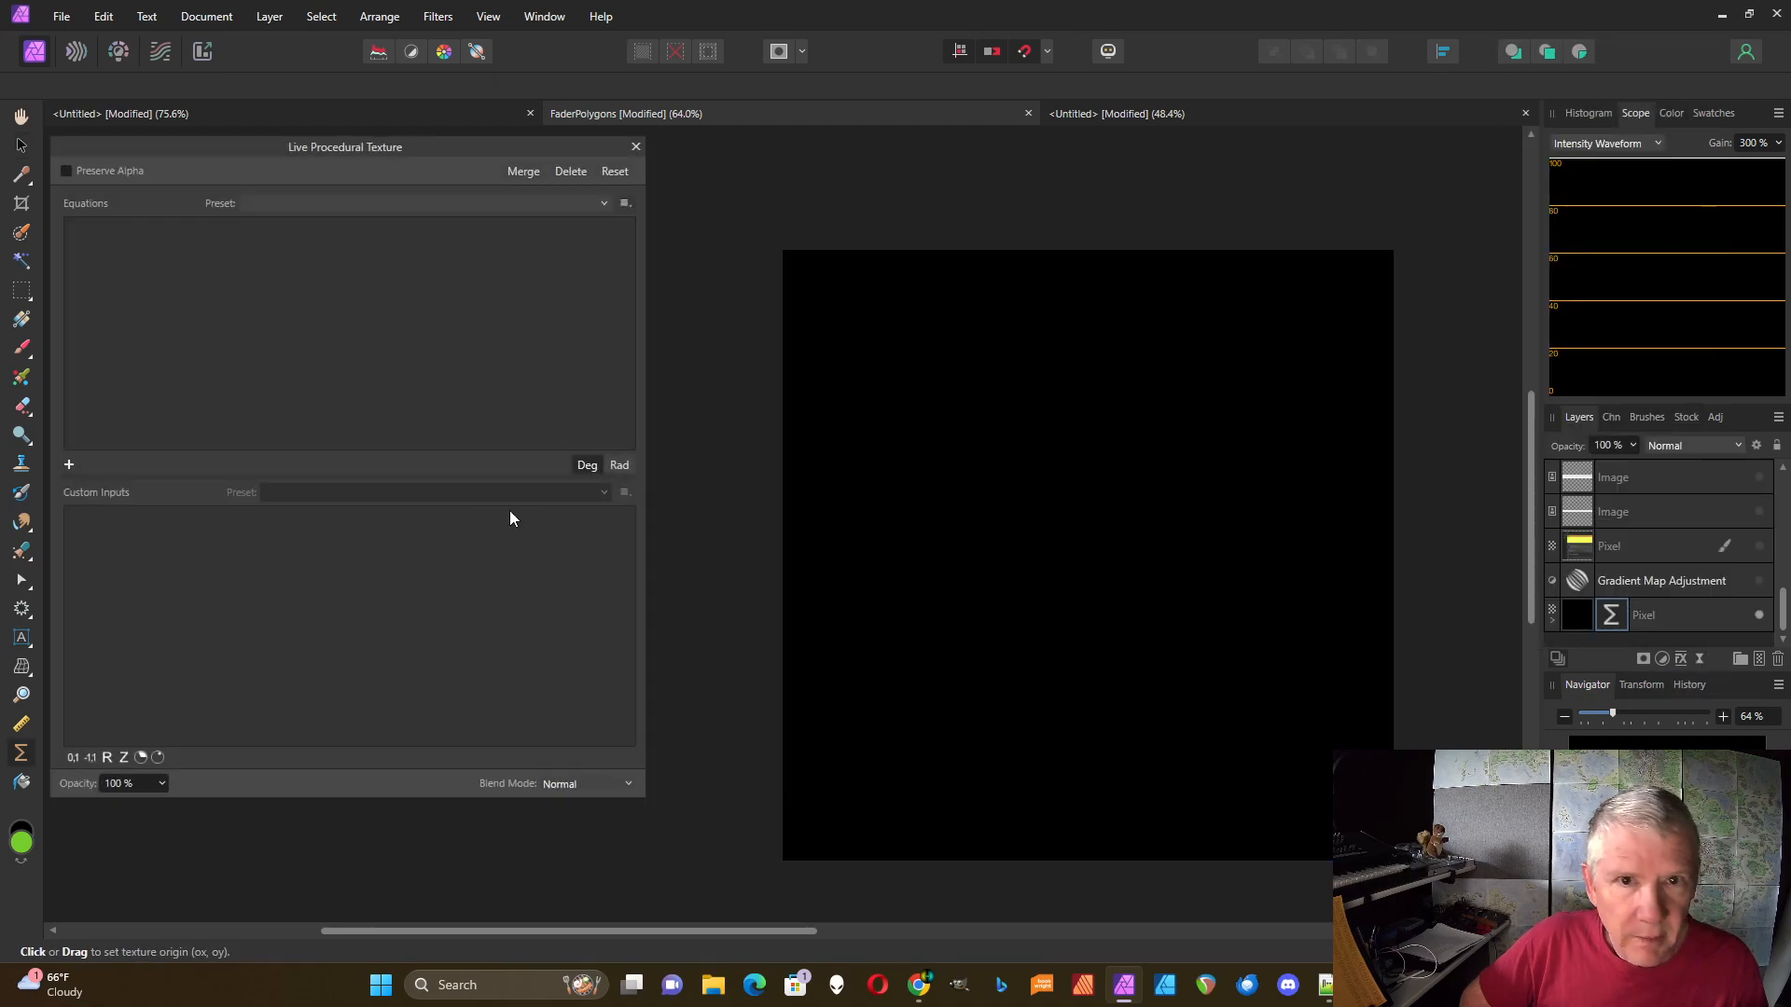
{"action": "left_click", "coordinate": [69, 465]}
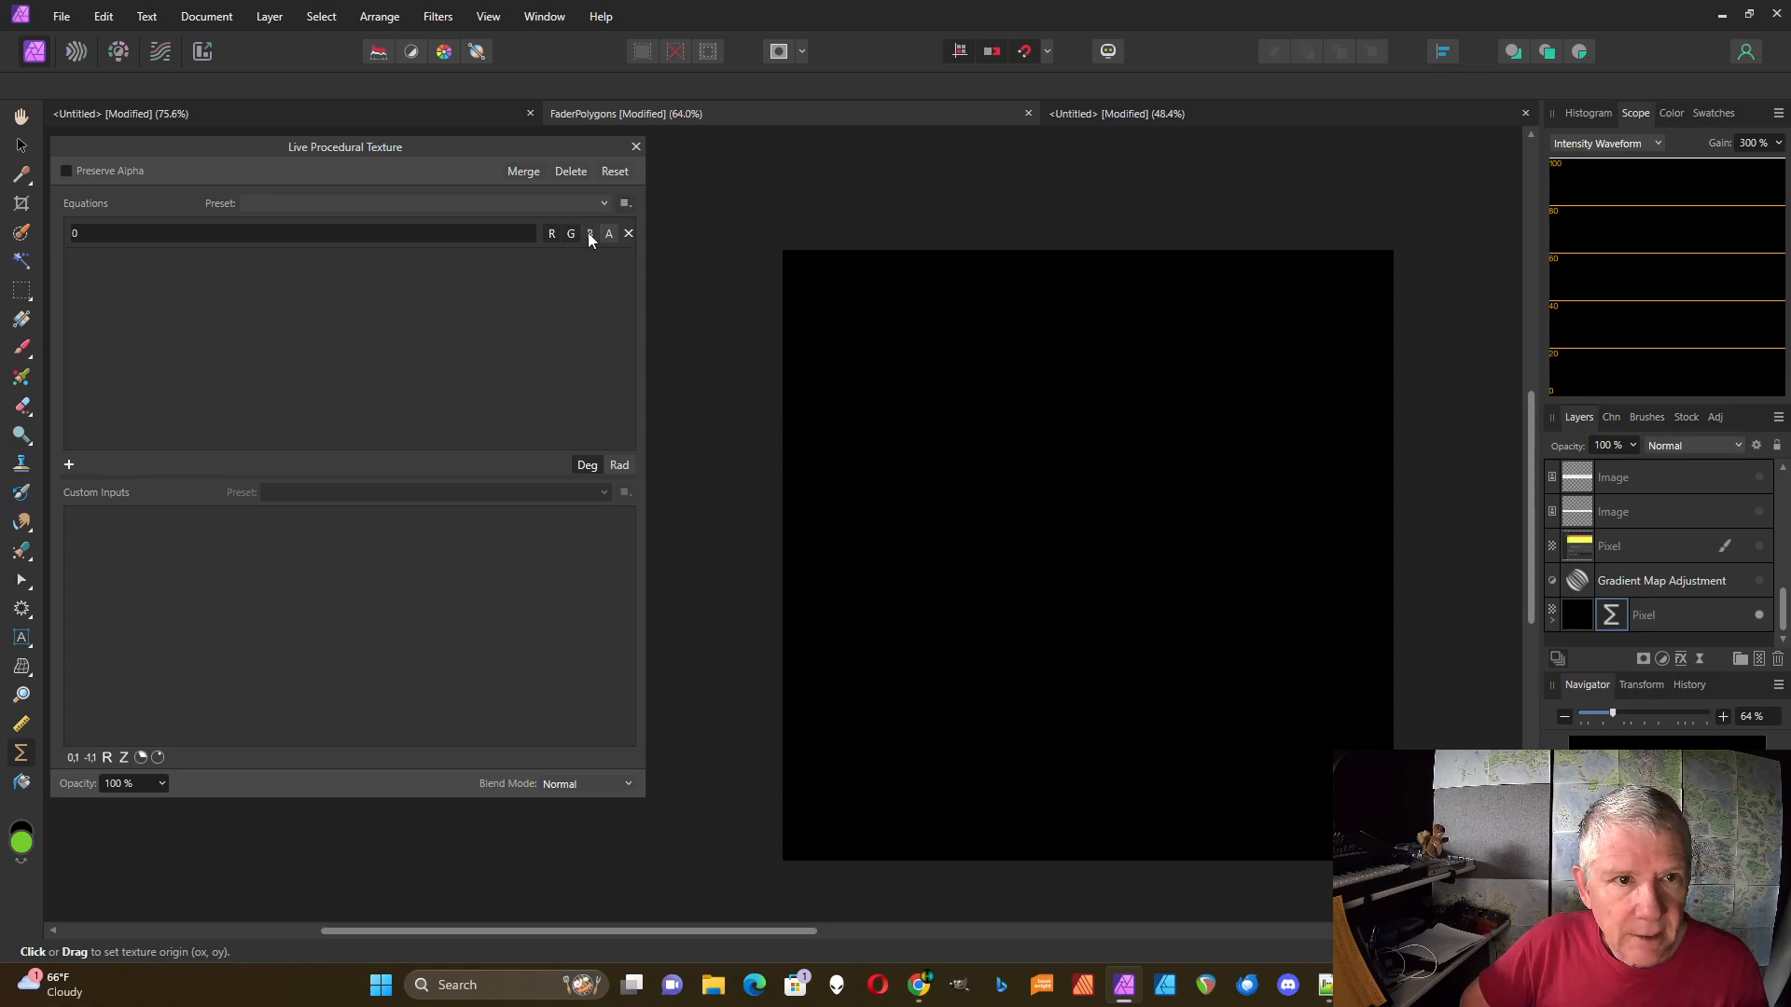
- Enter the equation "var v=vec2(x,y); v" in the procedural texture
{"action": "left_click", "coordinate": [84, 233]}
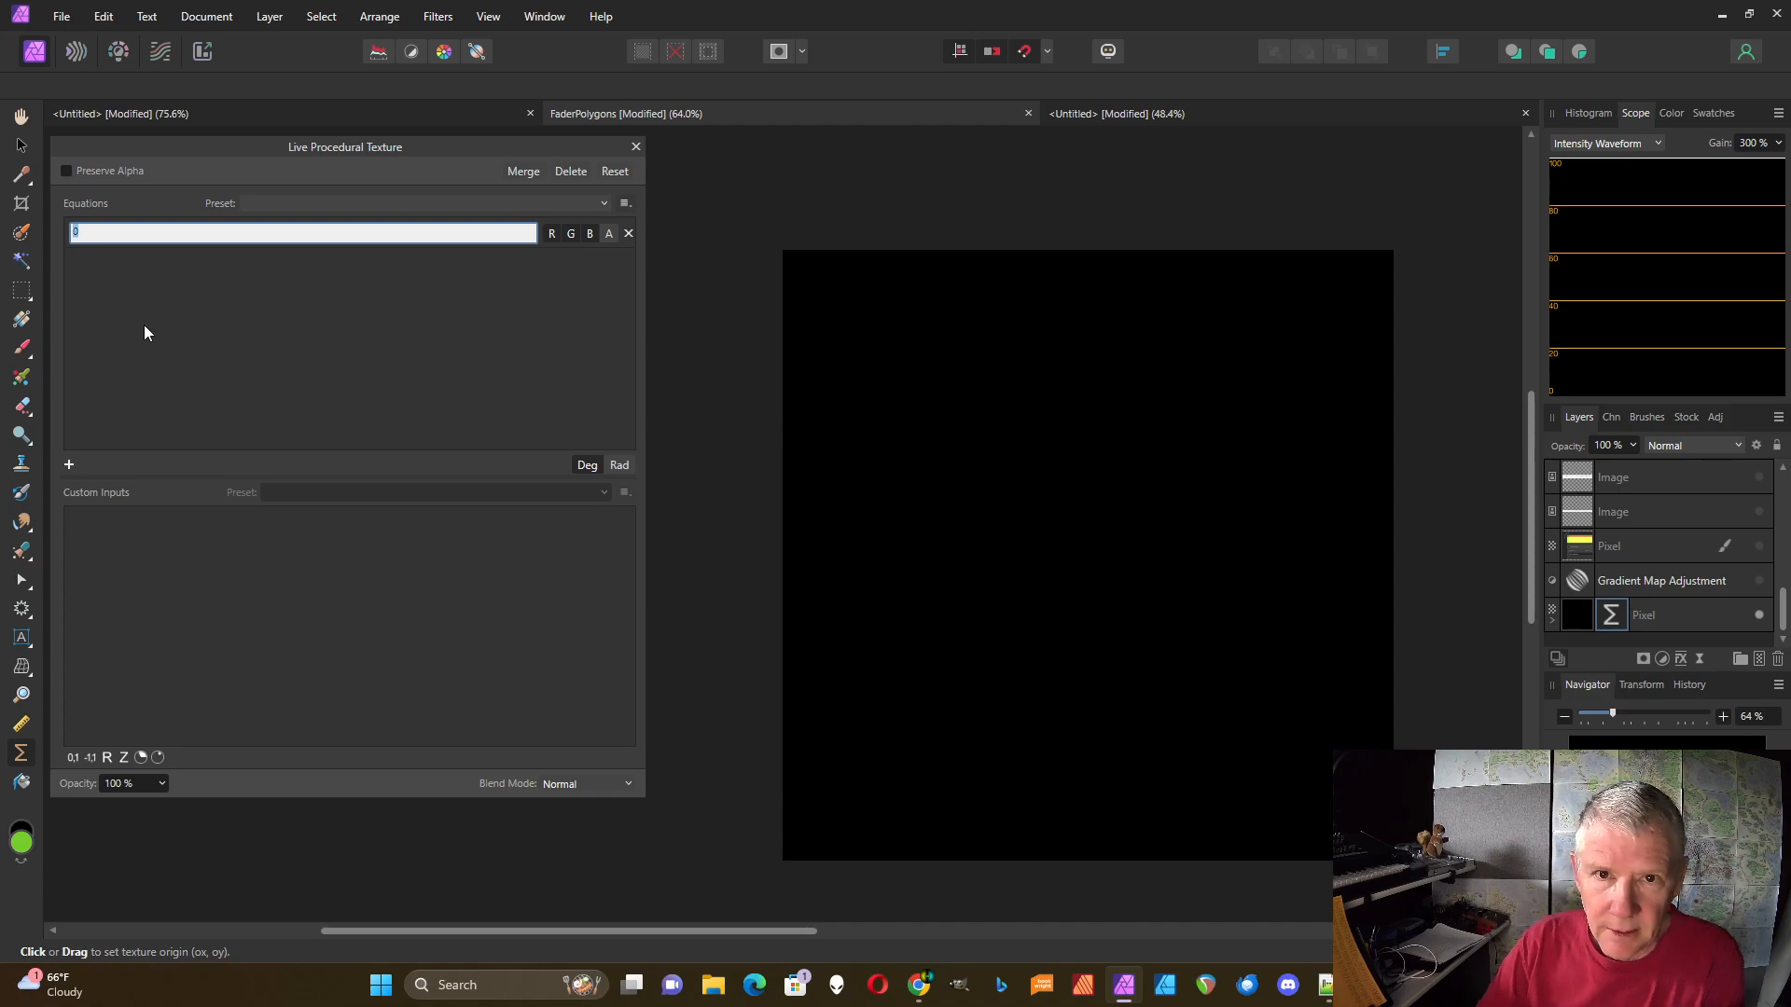
{"action": "type", "text": "var v"}
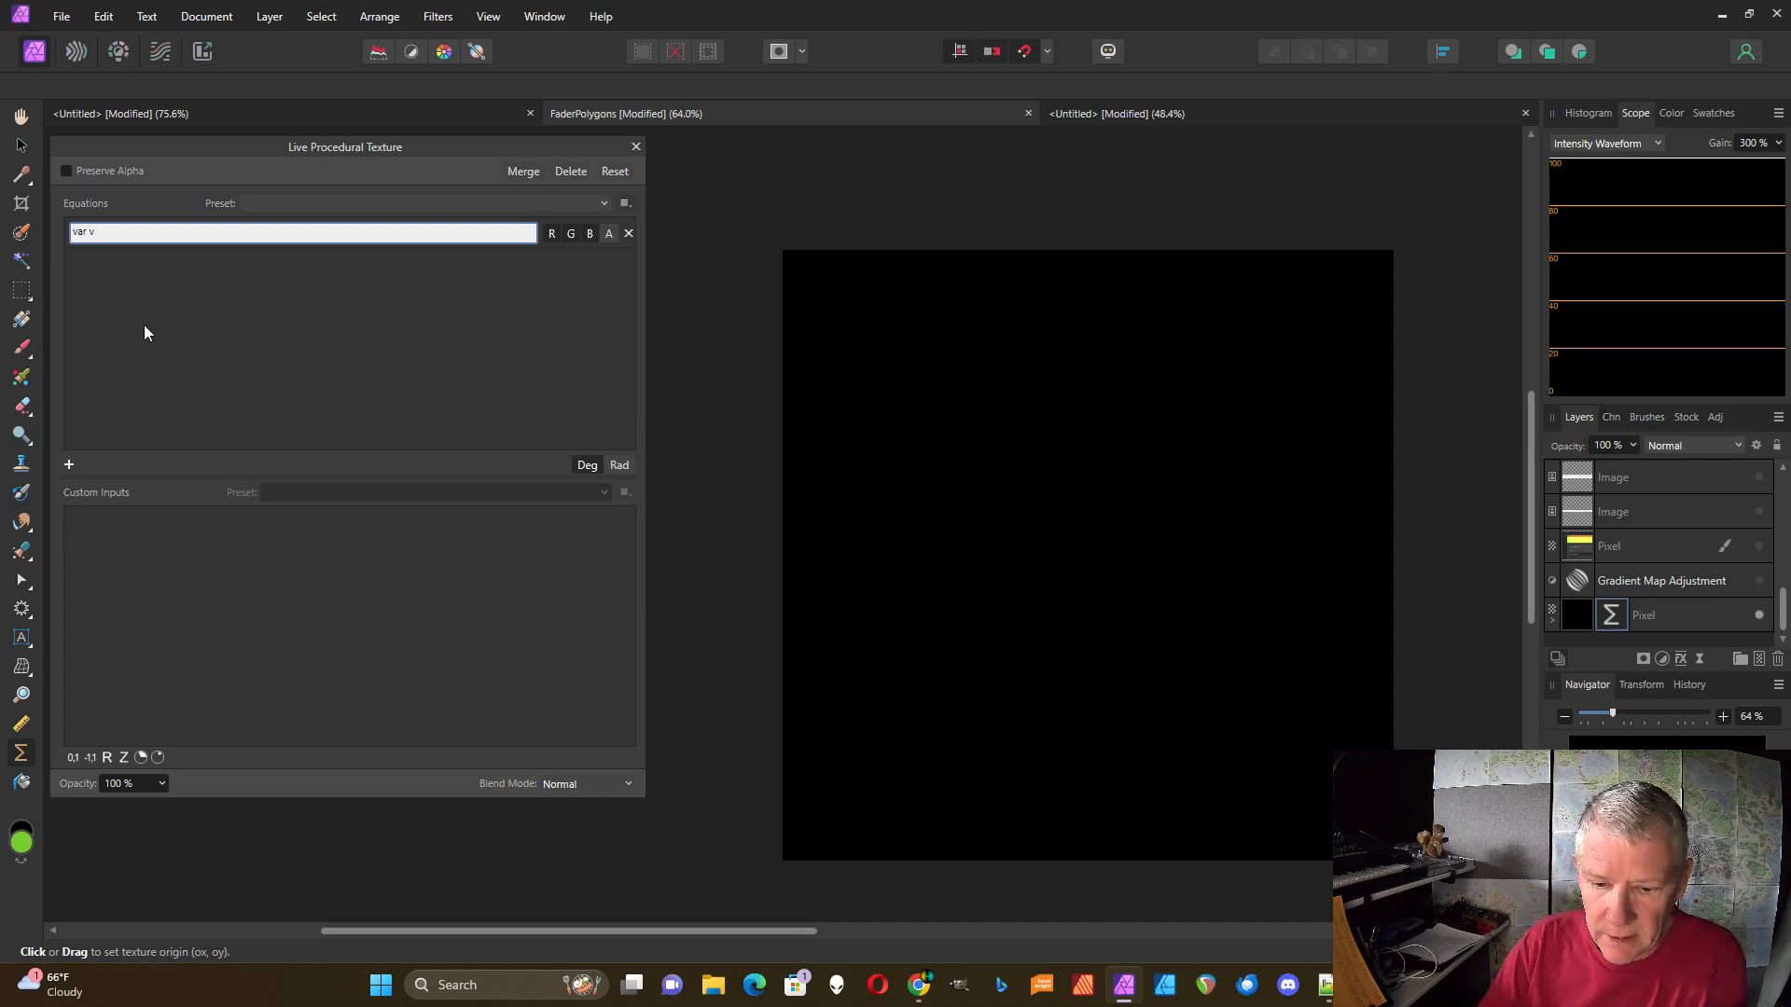
{"action": "type", "text": "=vec2"}
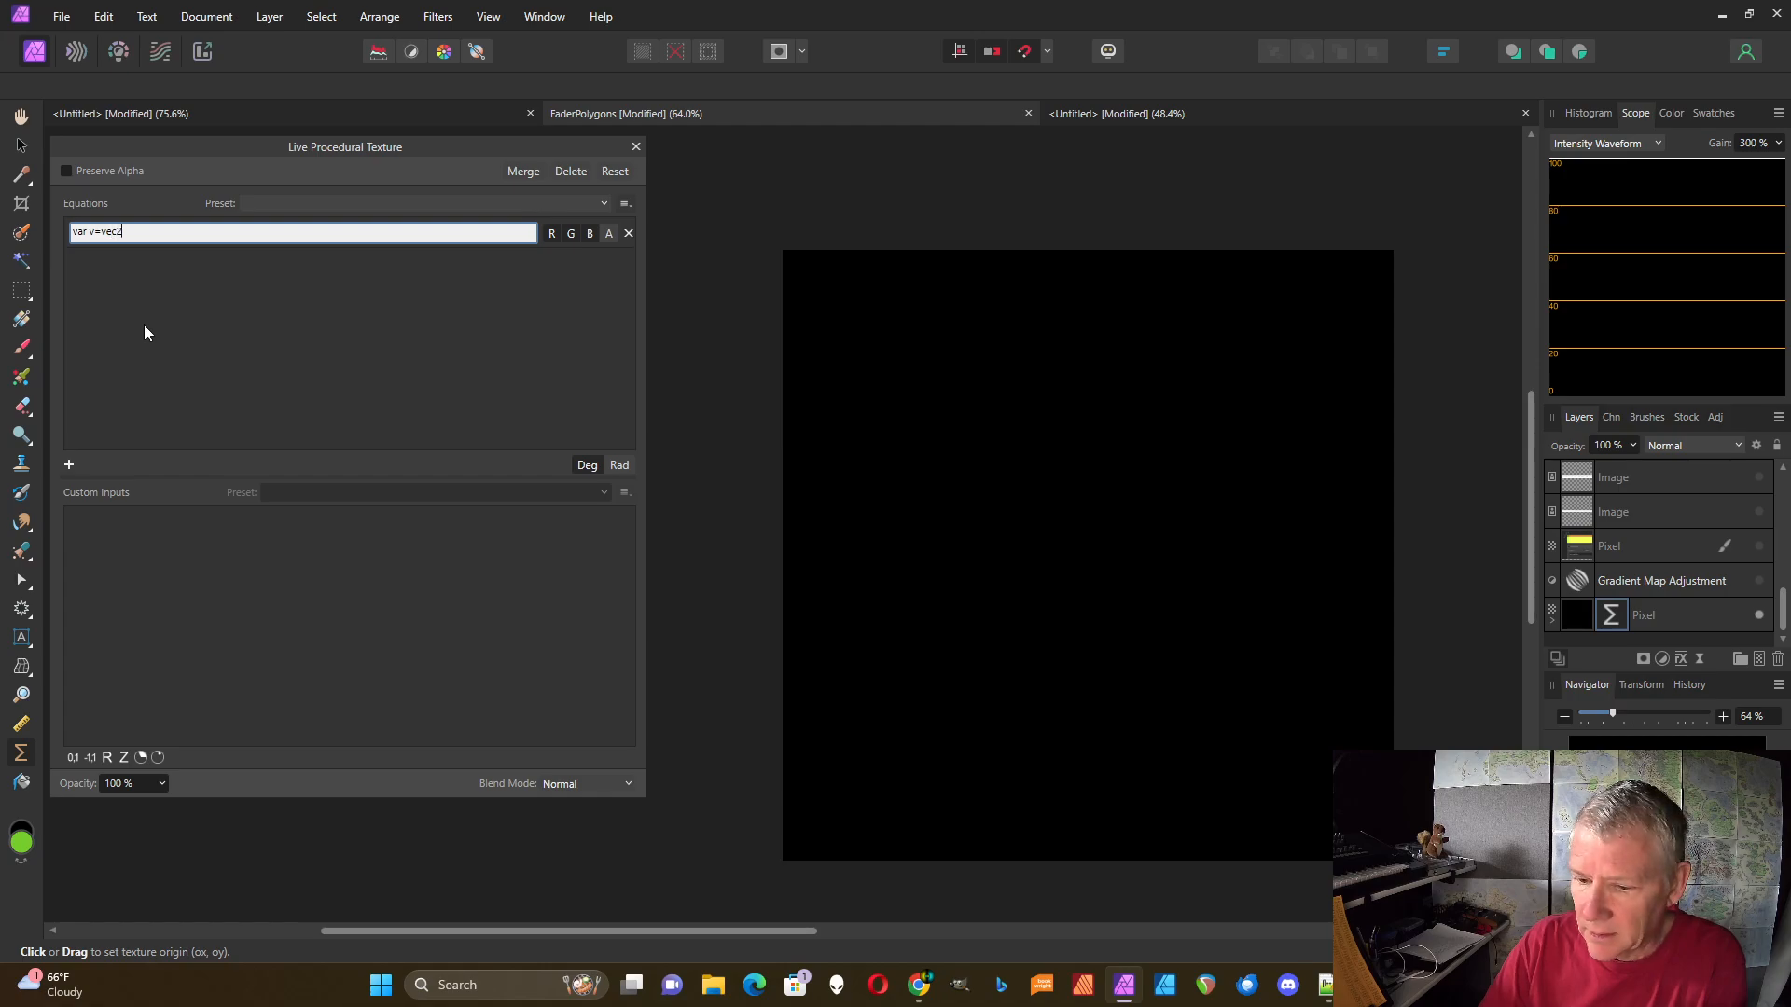
{"action": "type", "text": "(x,"}
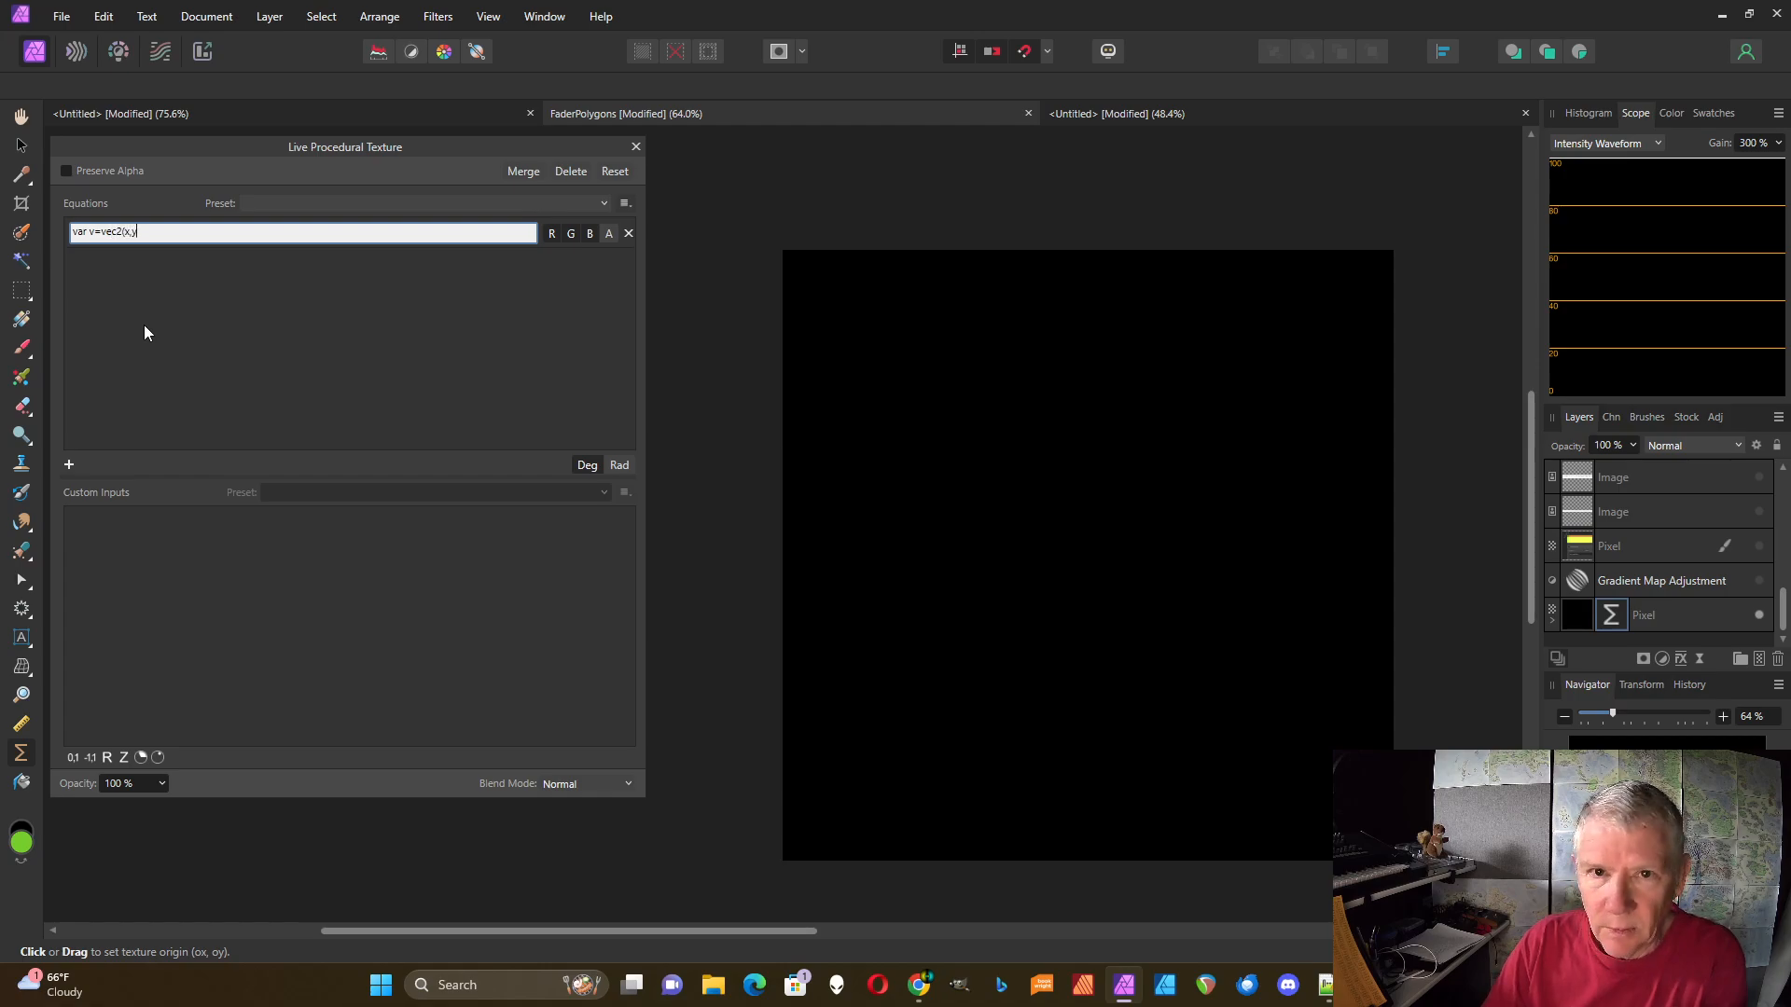
{"action": "type", "text": "y); v"}
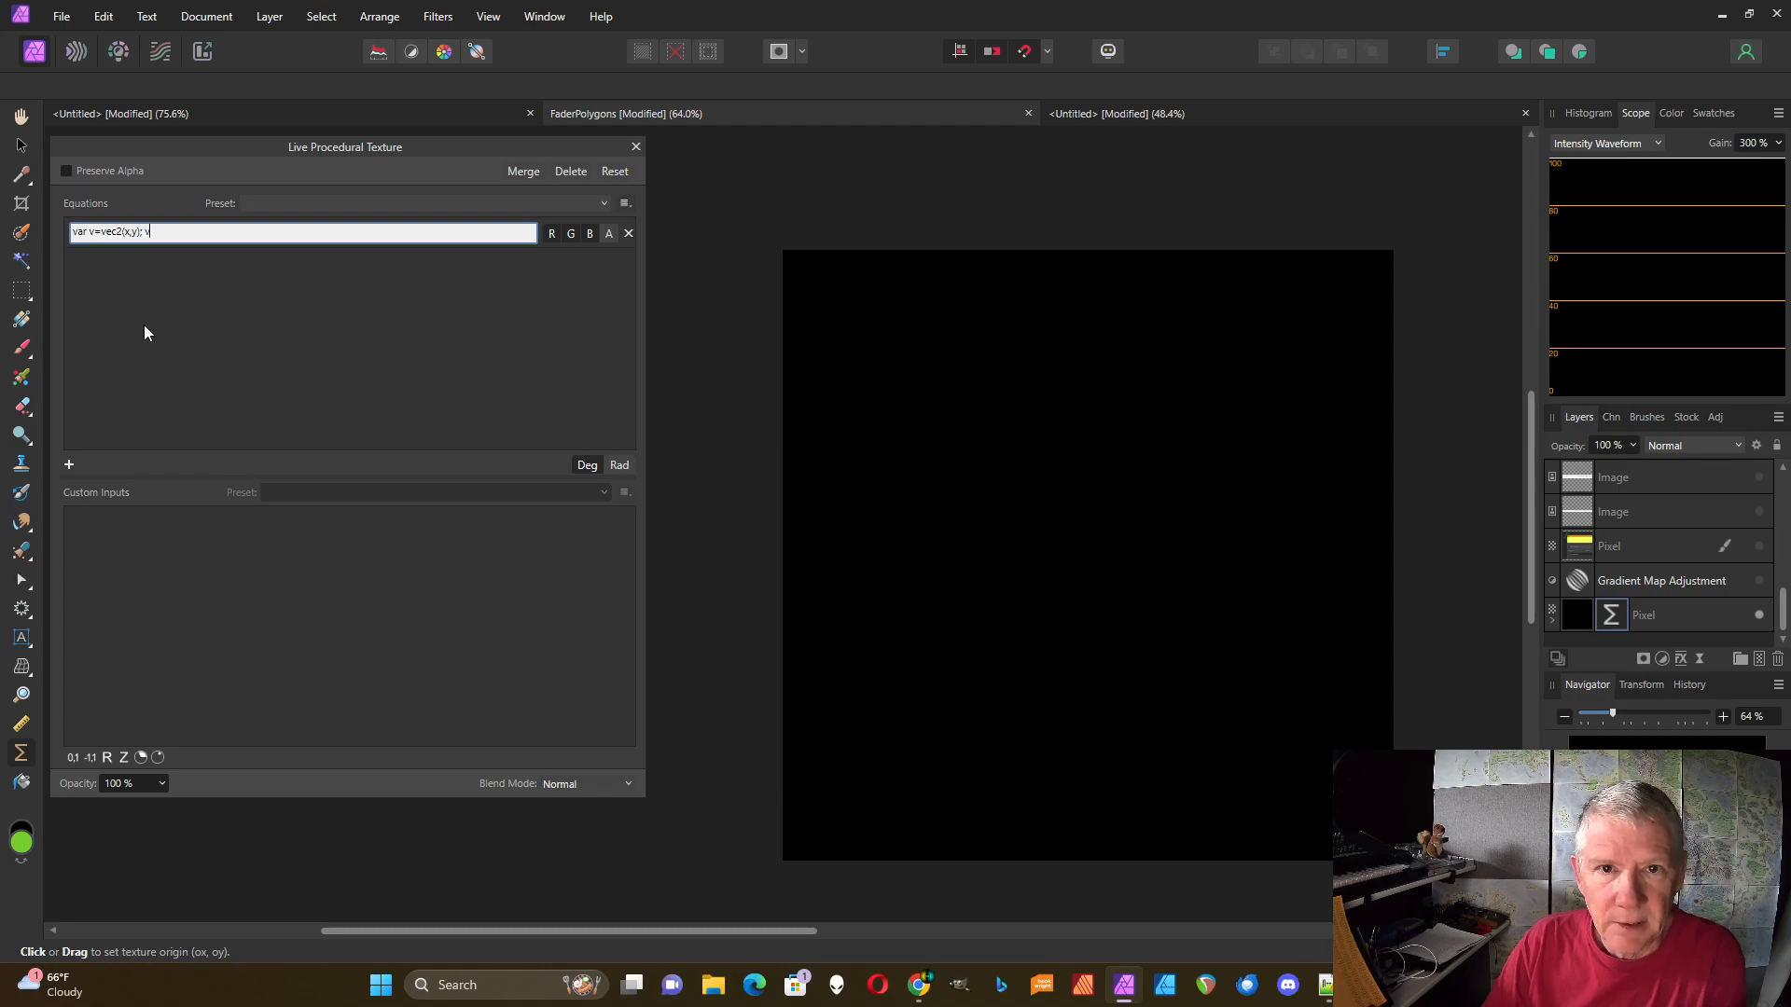
{"action": "key", "text": "Return"}
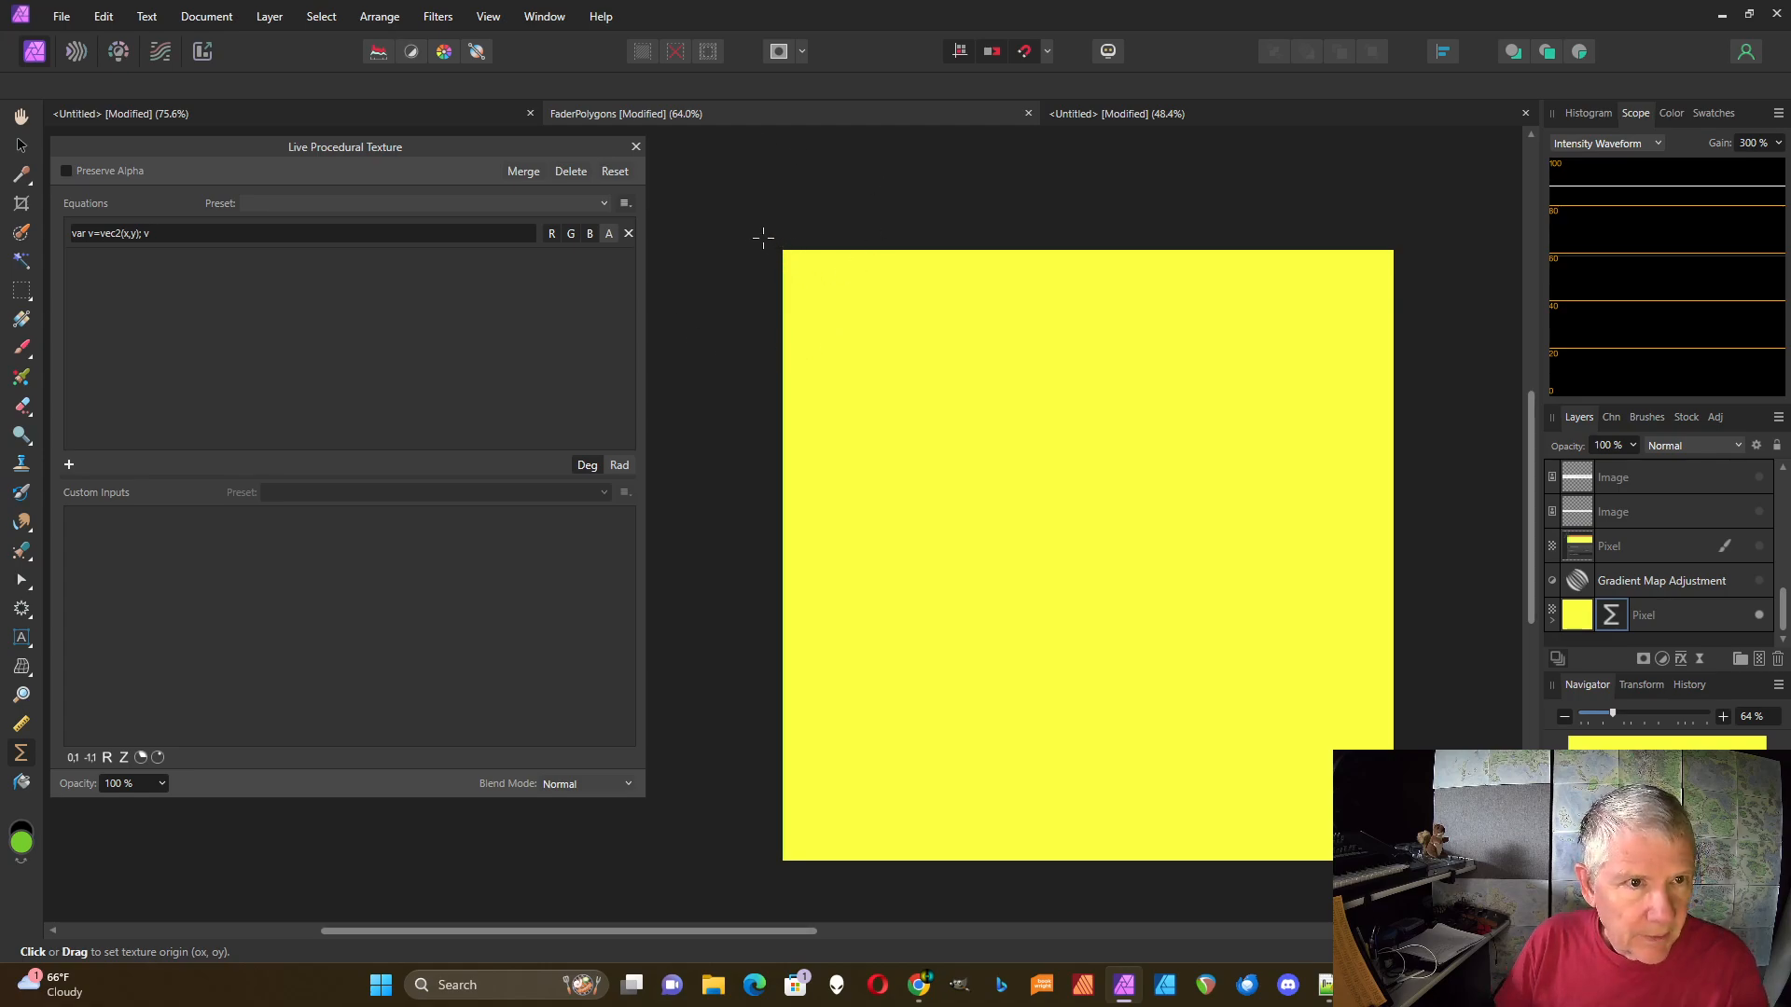
- Examine the pixels at the texture's upper-left corner up close and compare them with the annotated x/y coordinate layer
{"action": "scroll", "coordinate": [763, 238], "scroll_direction": "up", "scroll_amount": 10}
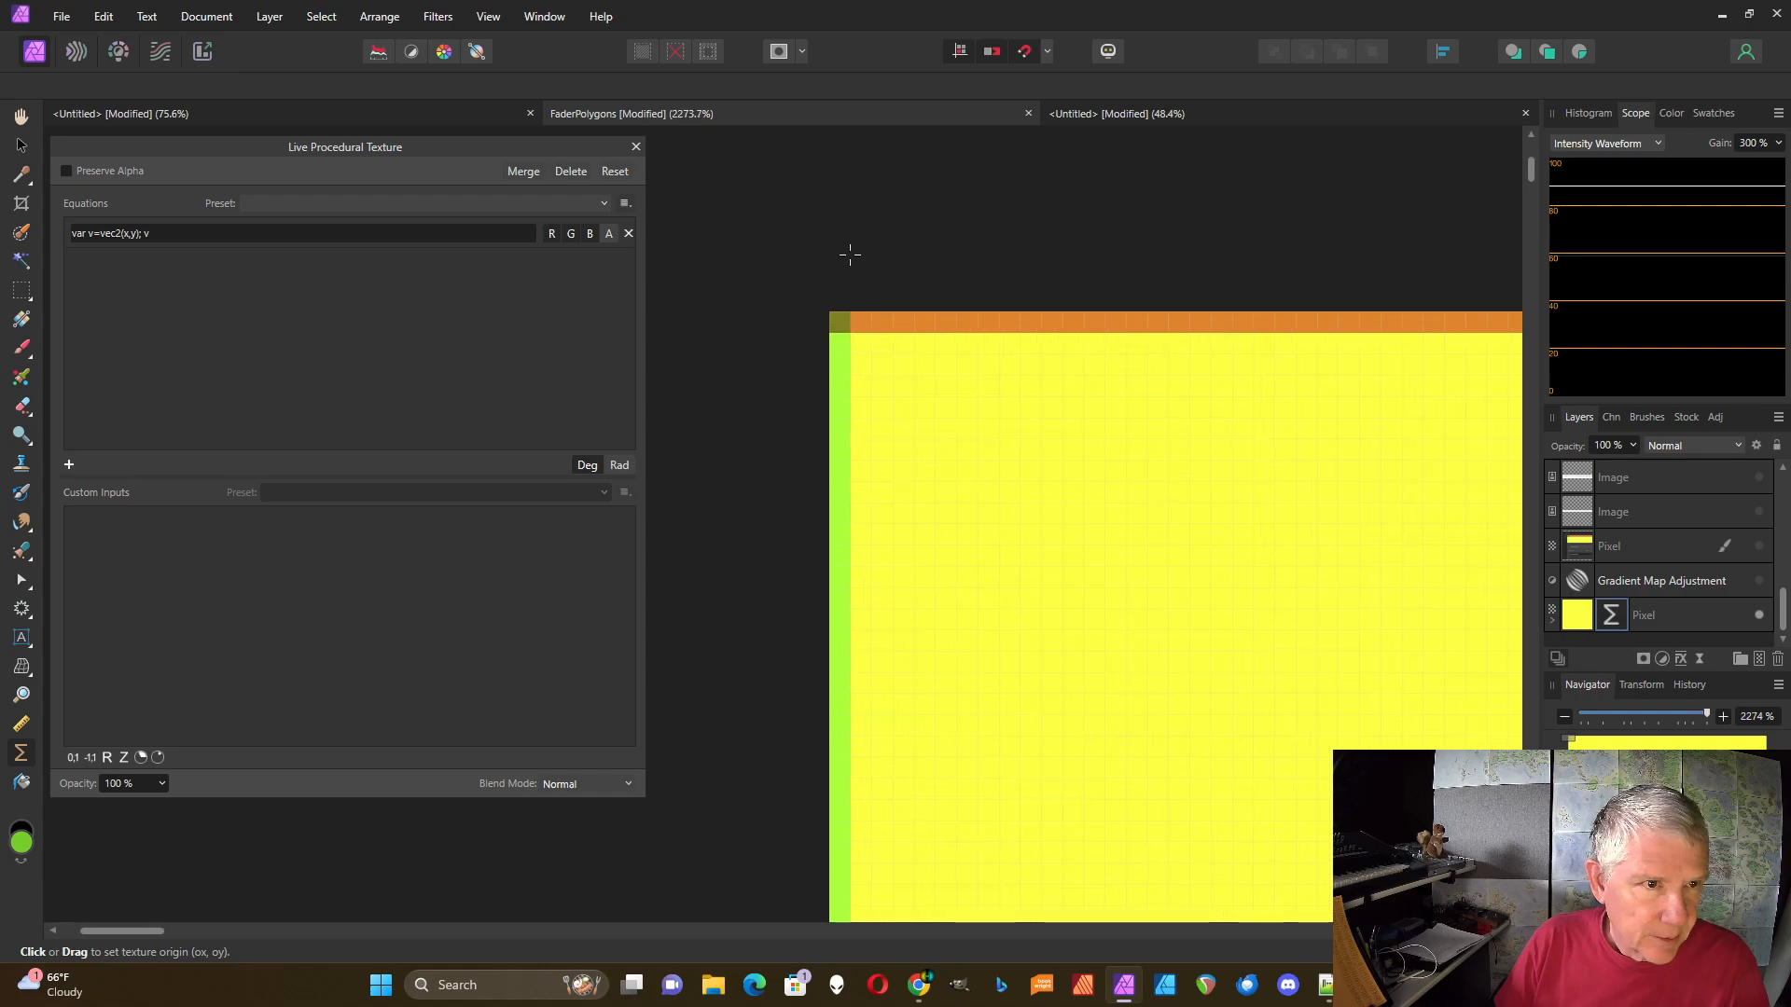
{"action": "scroll", "coordinate": [983, 425], "scroll_direction": "up", "scroll_amount": 1}
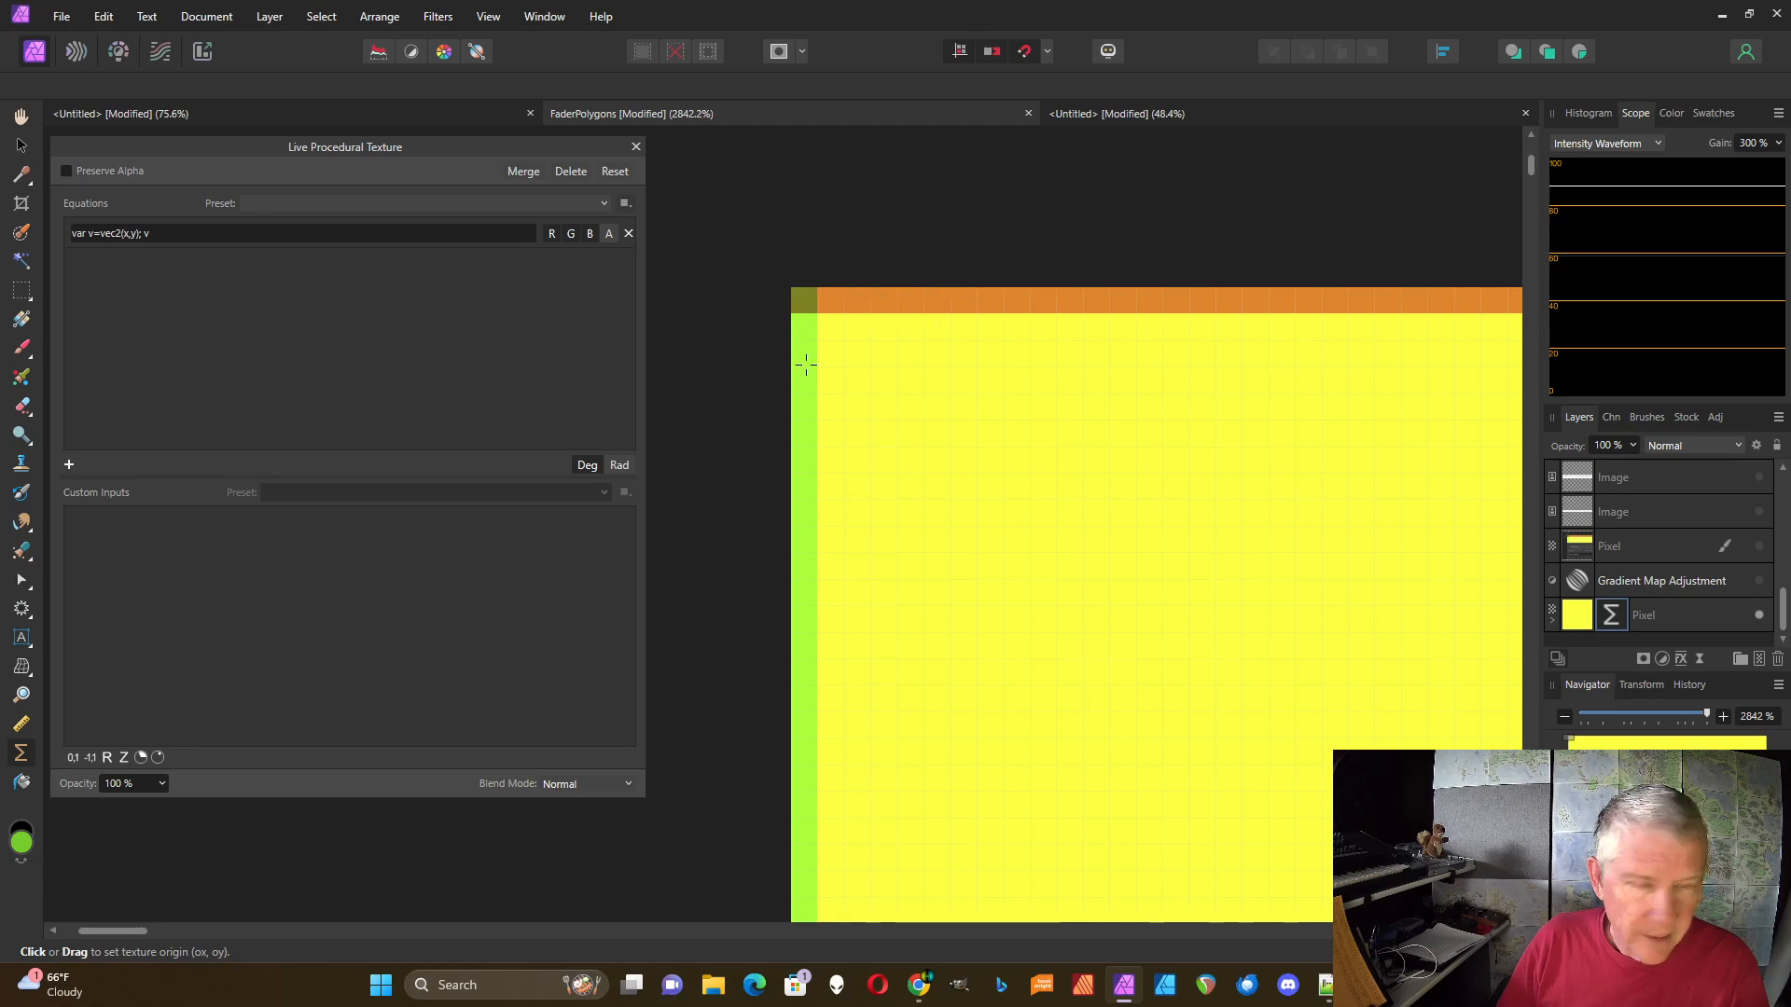
{"action": "scroll", "coordinate": [836, 350], "scroll_direction": "down", "scroll_amount": 15}
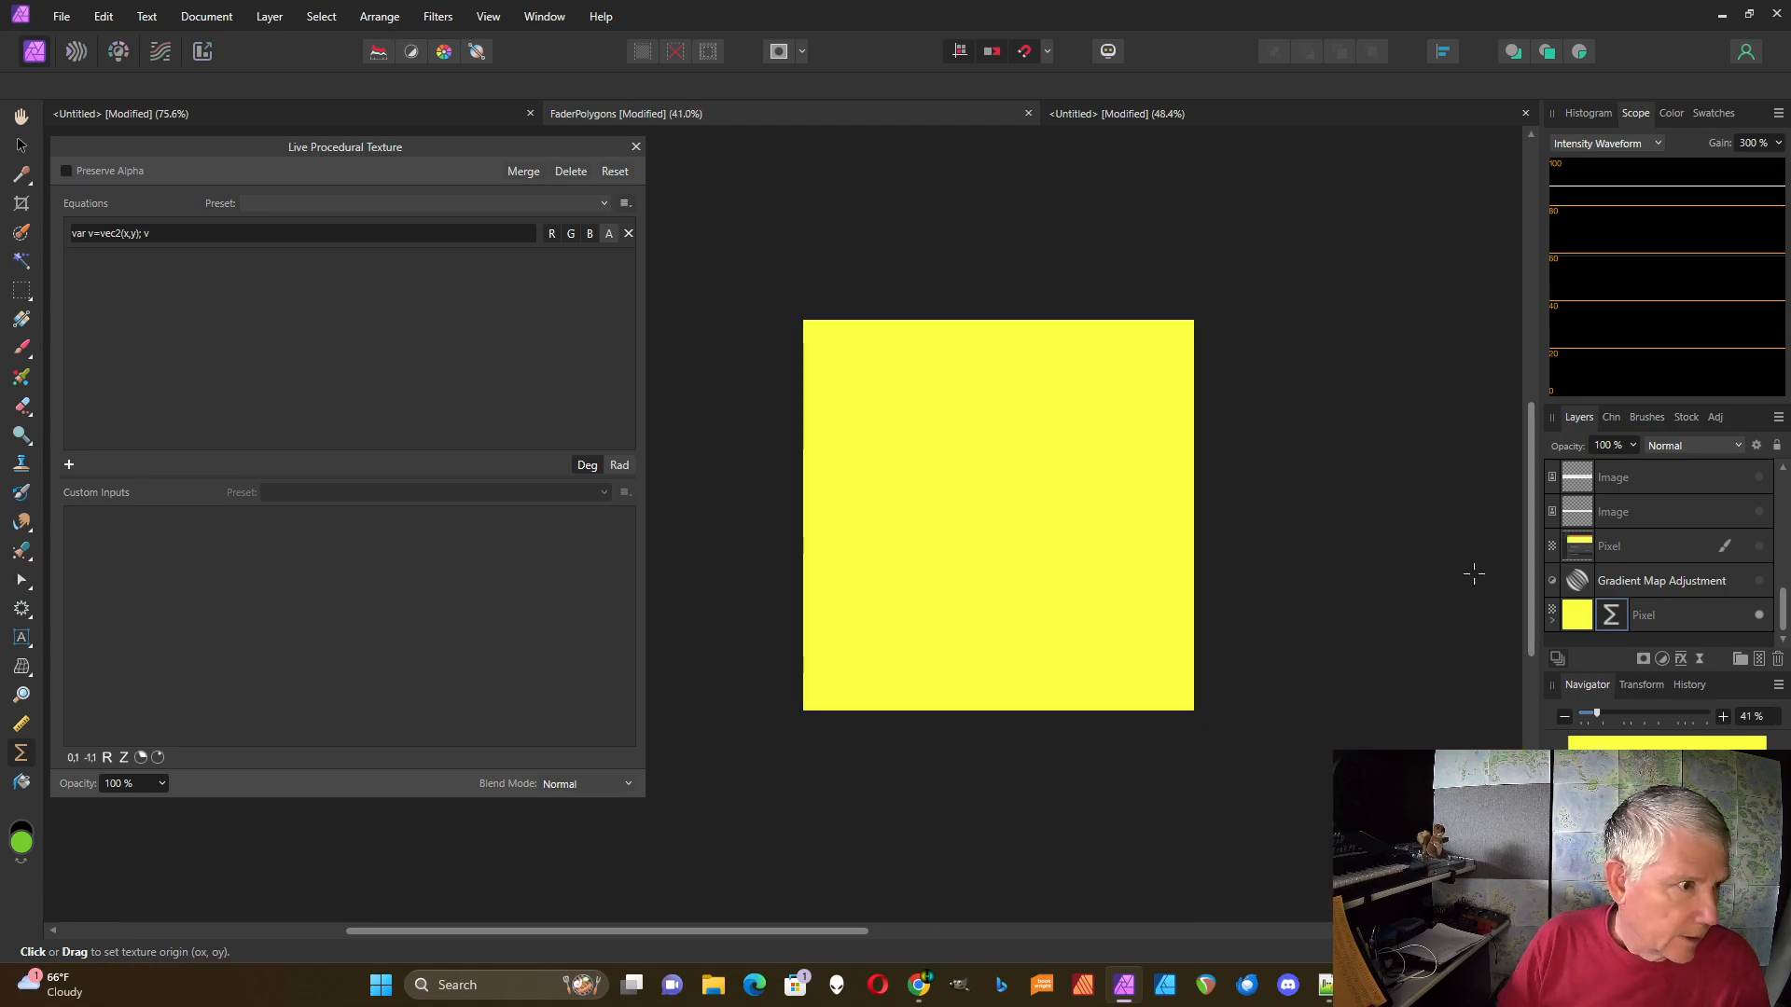
{"action": "left_click", "coordinate": [1759, 546]}
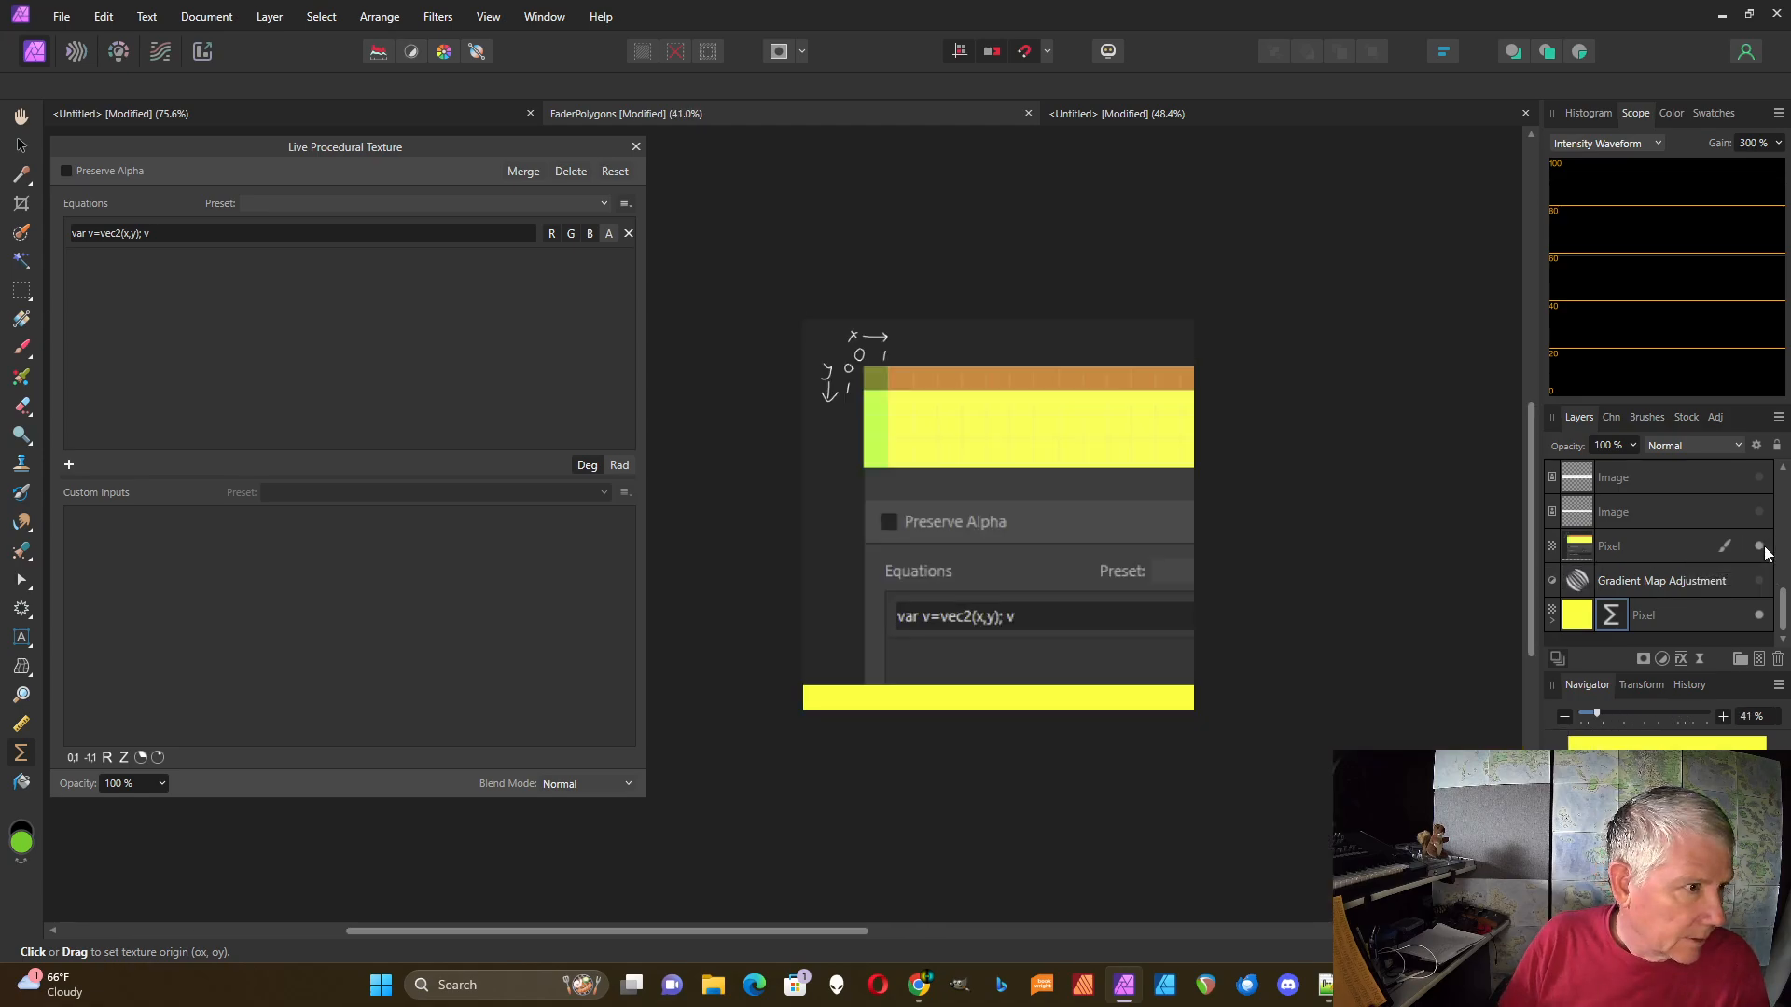
{"action": "scroll", "coordinate": [889, 545], "scroll_direction": "up", "scroll_amount": 2}
{"action": "scroll", "coordinate": [889, 546], "scroll_direction": "up", "scroll_amount": 2}
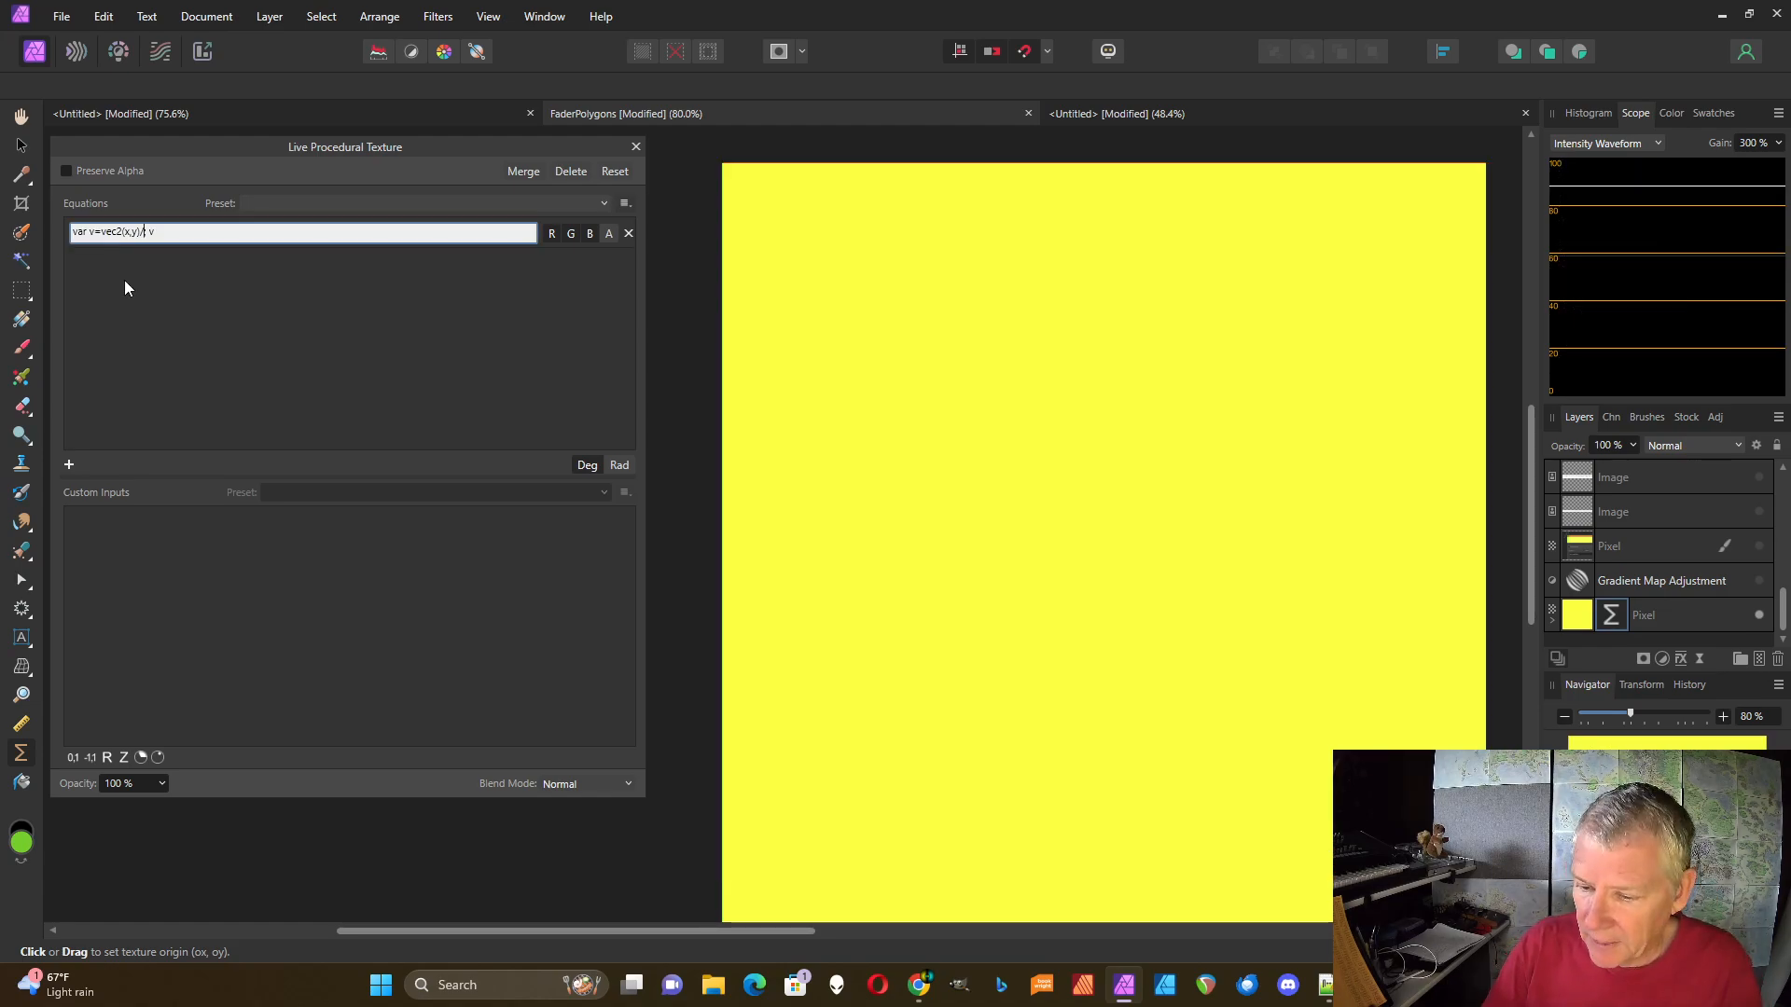
- Divide the vector by the image width so the equation reads "var v=vec2(x,y)/w; v"
{"action": "type", "text": "w"}
{"action": "key", "text": "Return"}
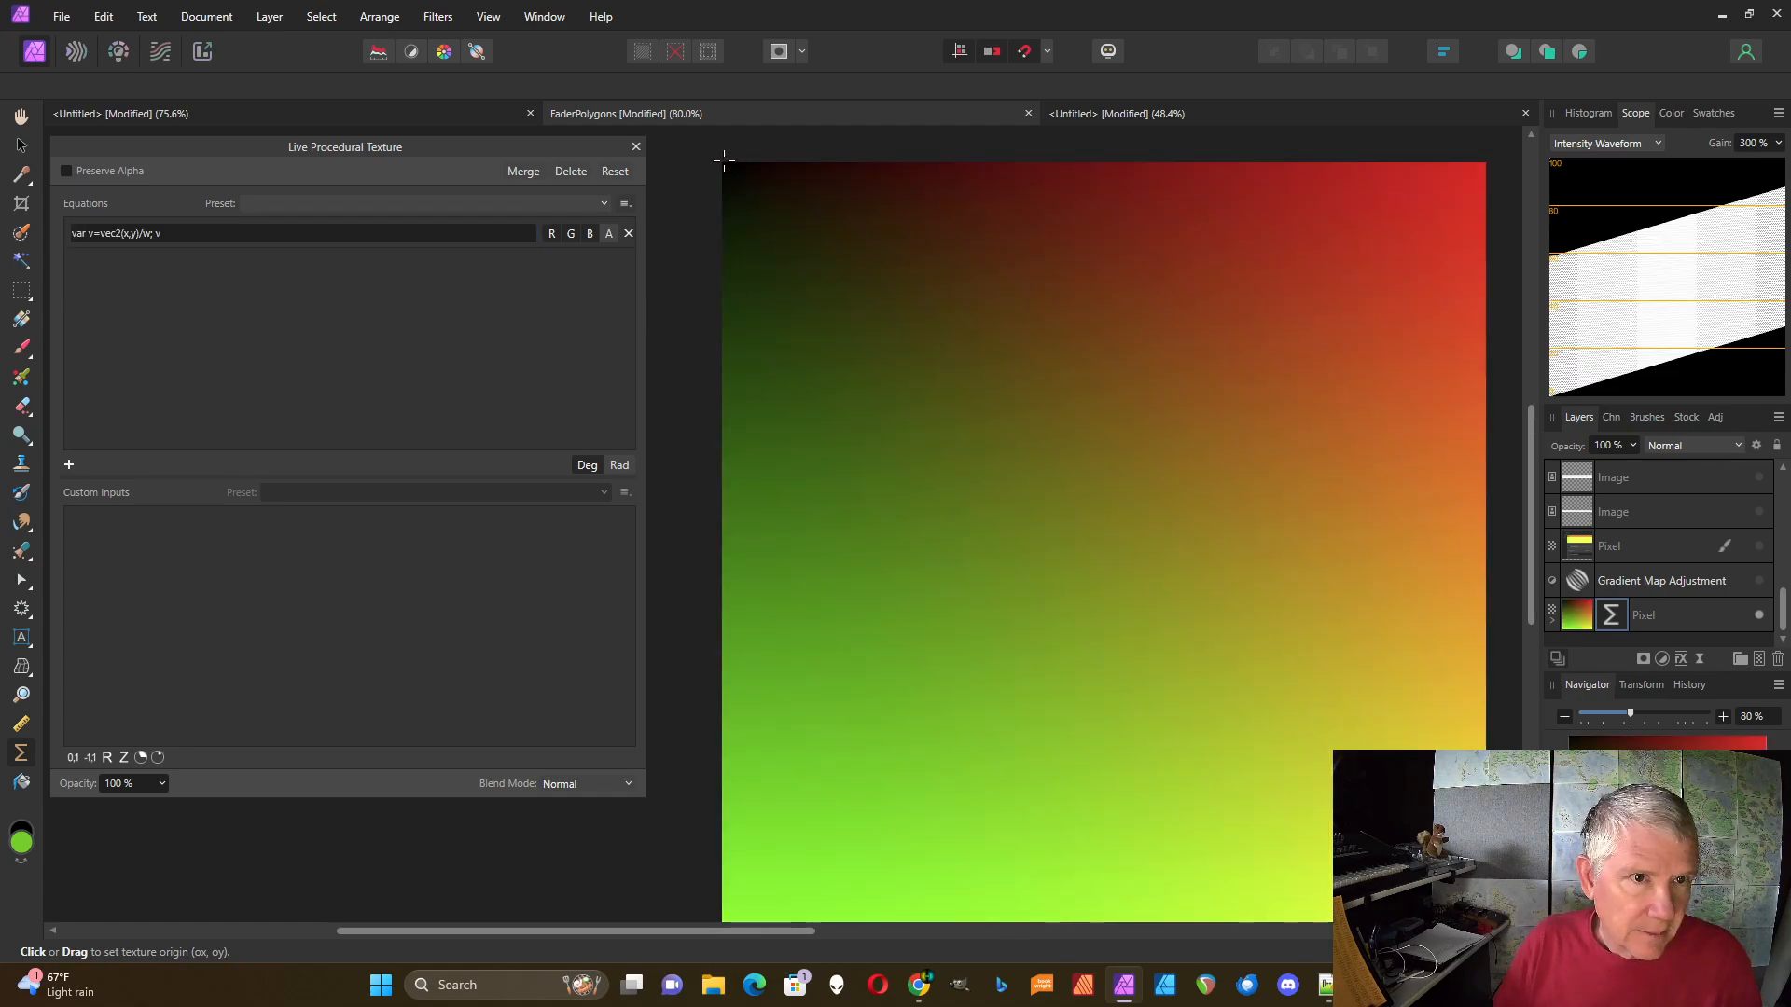
{"action": "scroll", "coordinate": [810, 245], "scroll_direction": "down", "scroll_amount": 1}
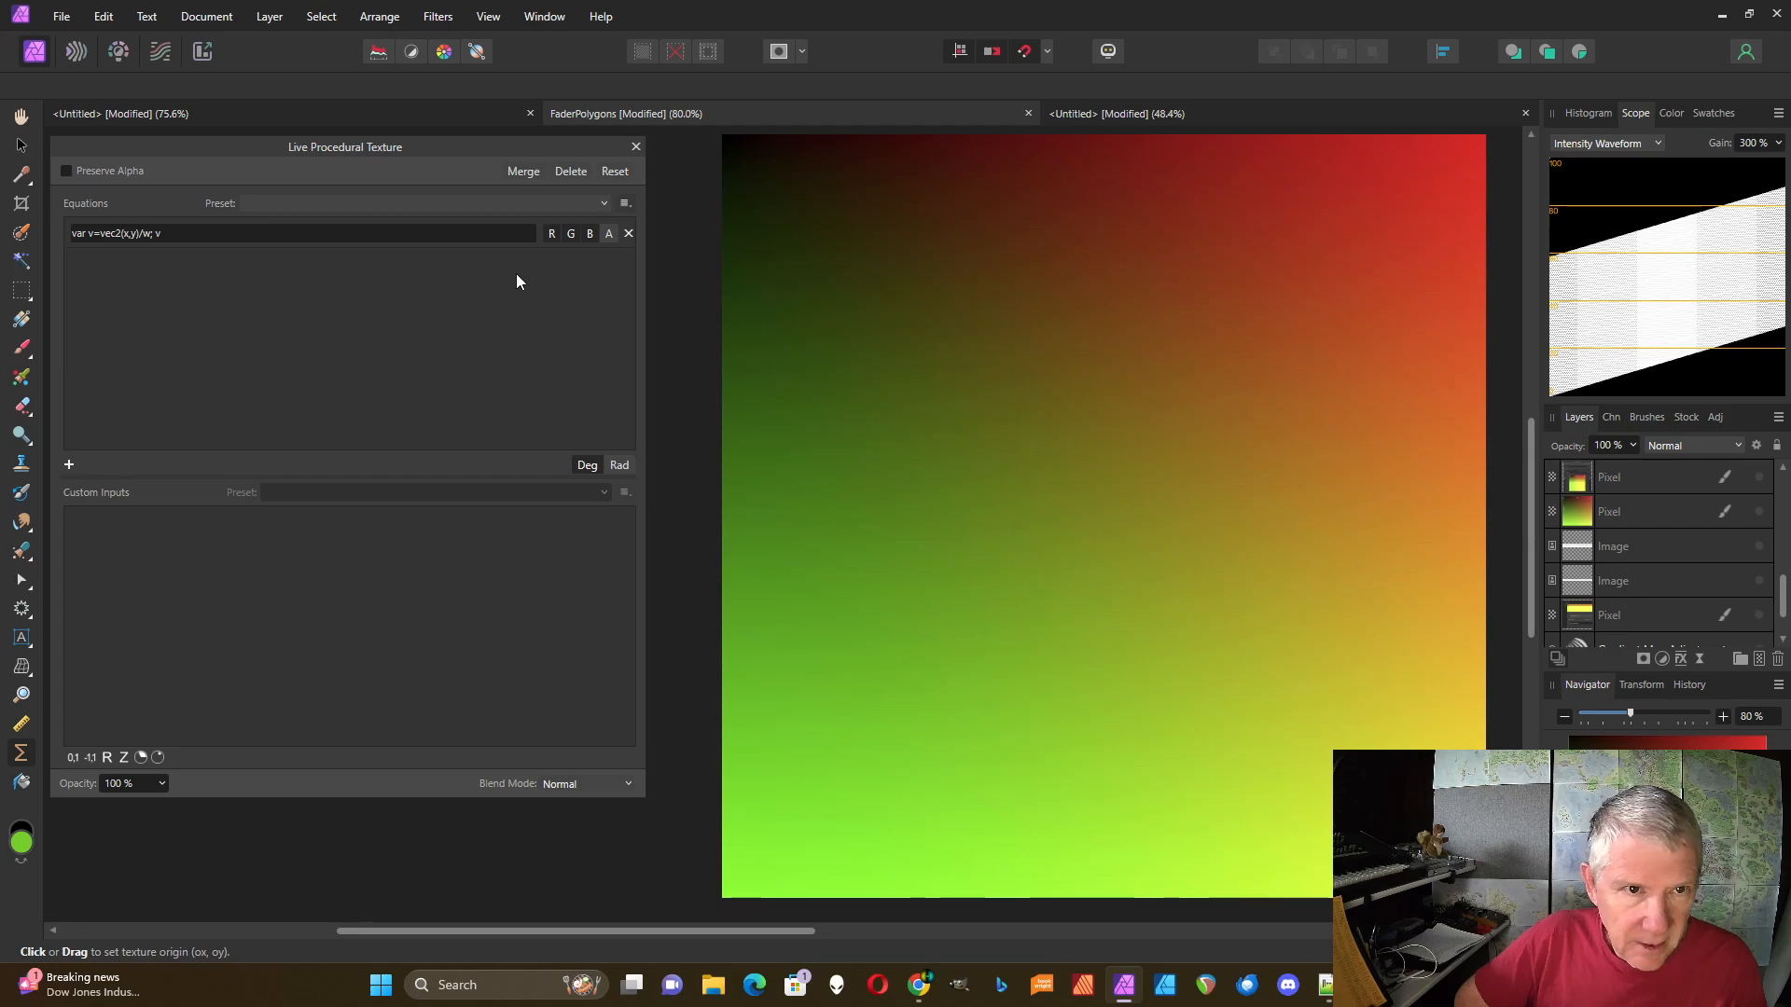
- Switch the equation's channels off one by one, then re-enable only green and blue for its output
{"action": "left_click", "coordinate": [571, 233]}
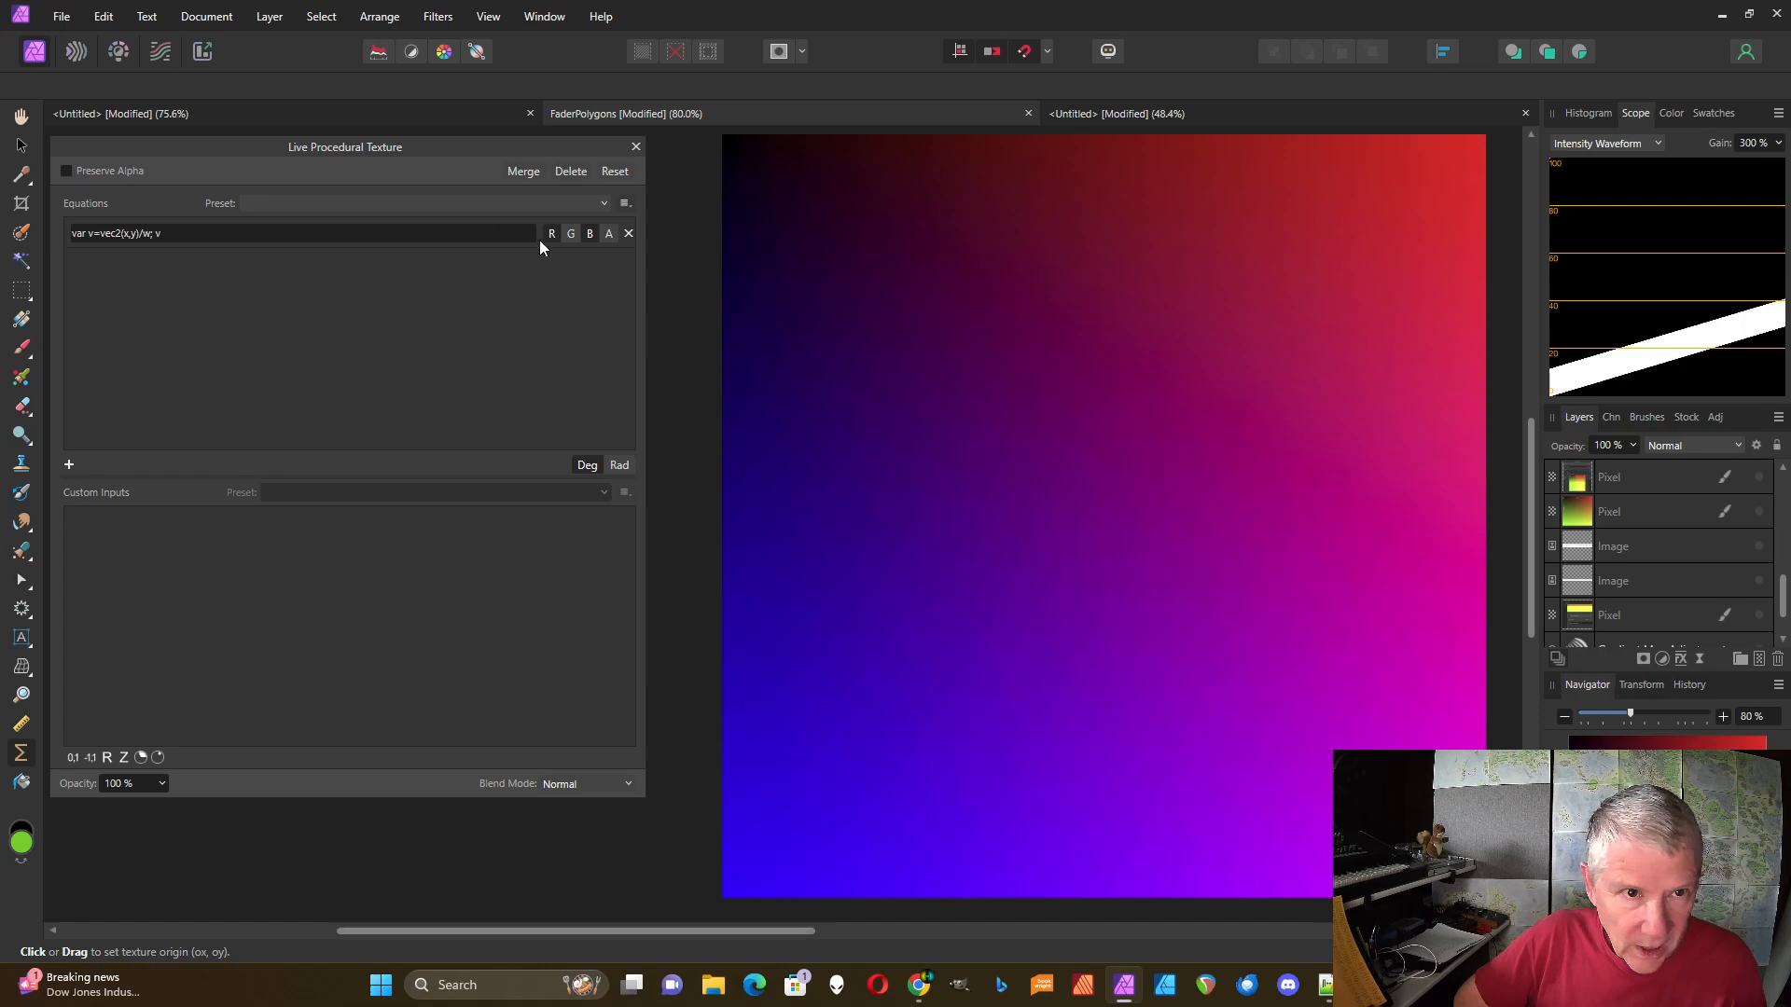
{"action": "left_click", "coordinate": [587, 234]}
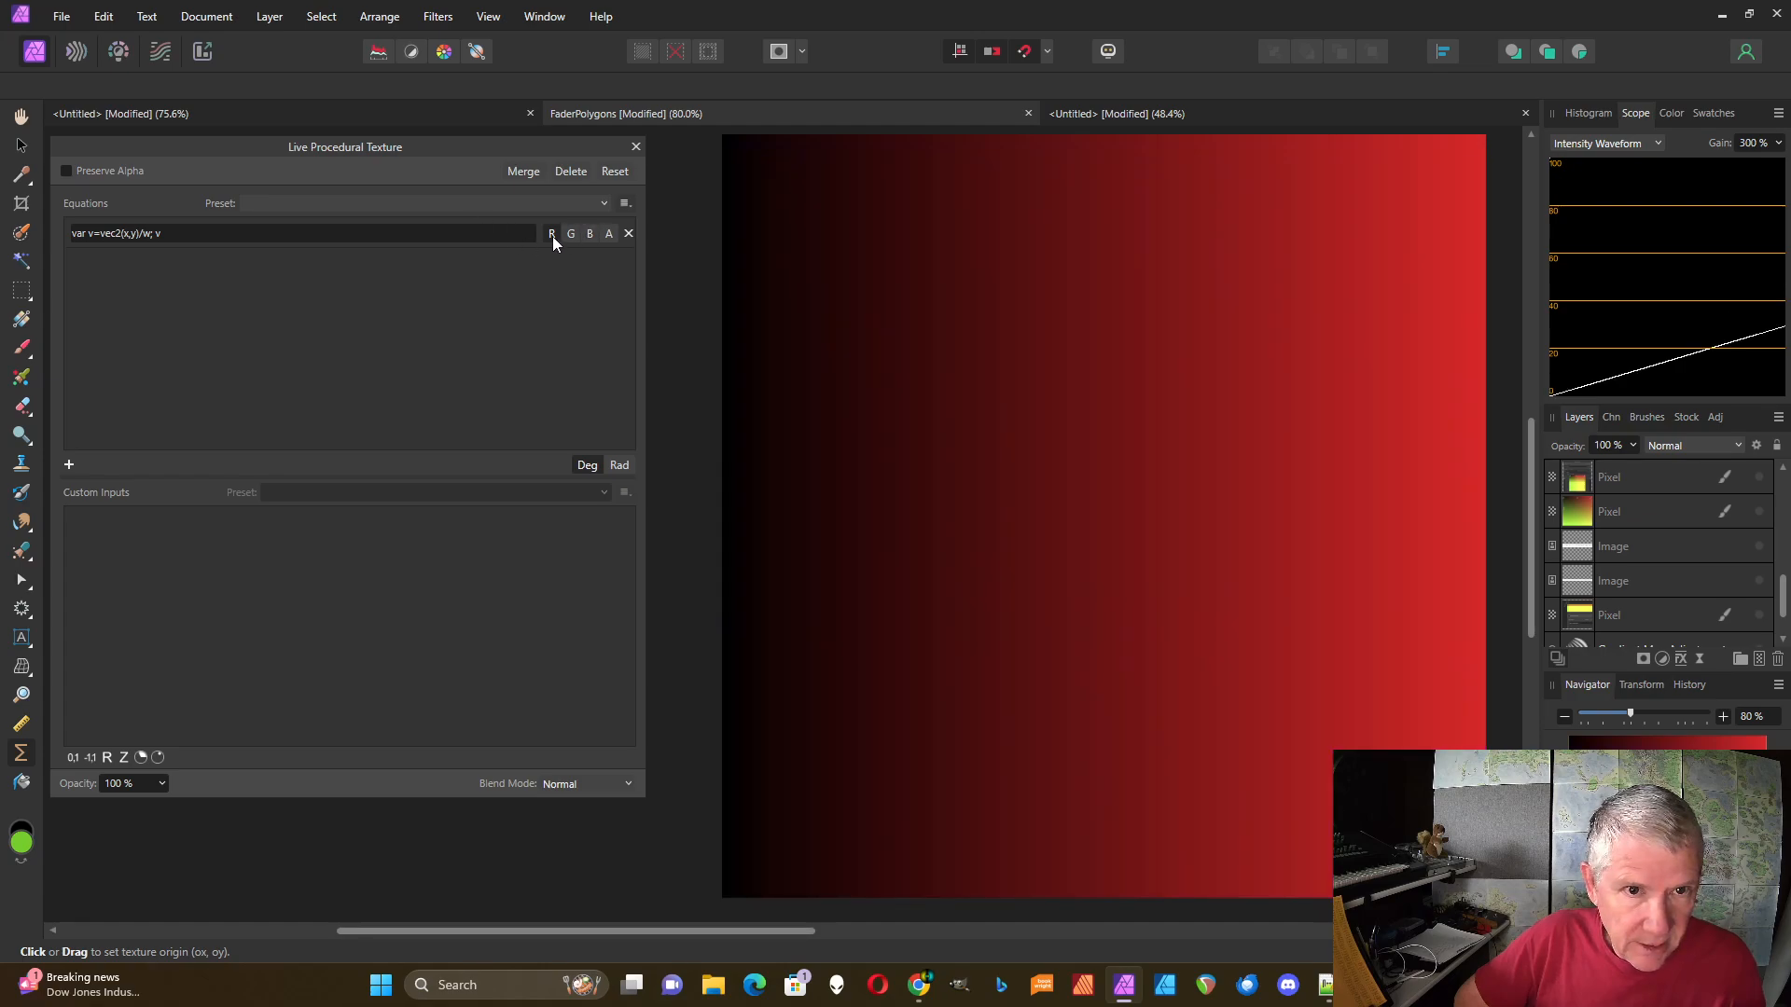
{"action": "left_click", "coordinate": [552, 233]}
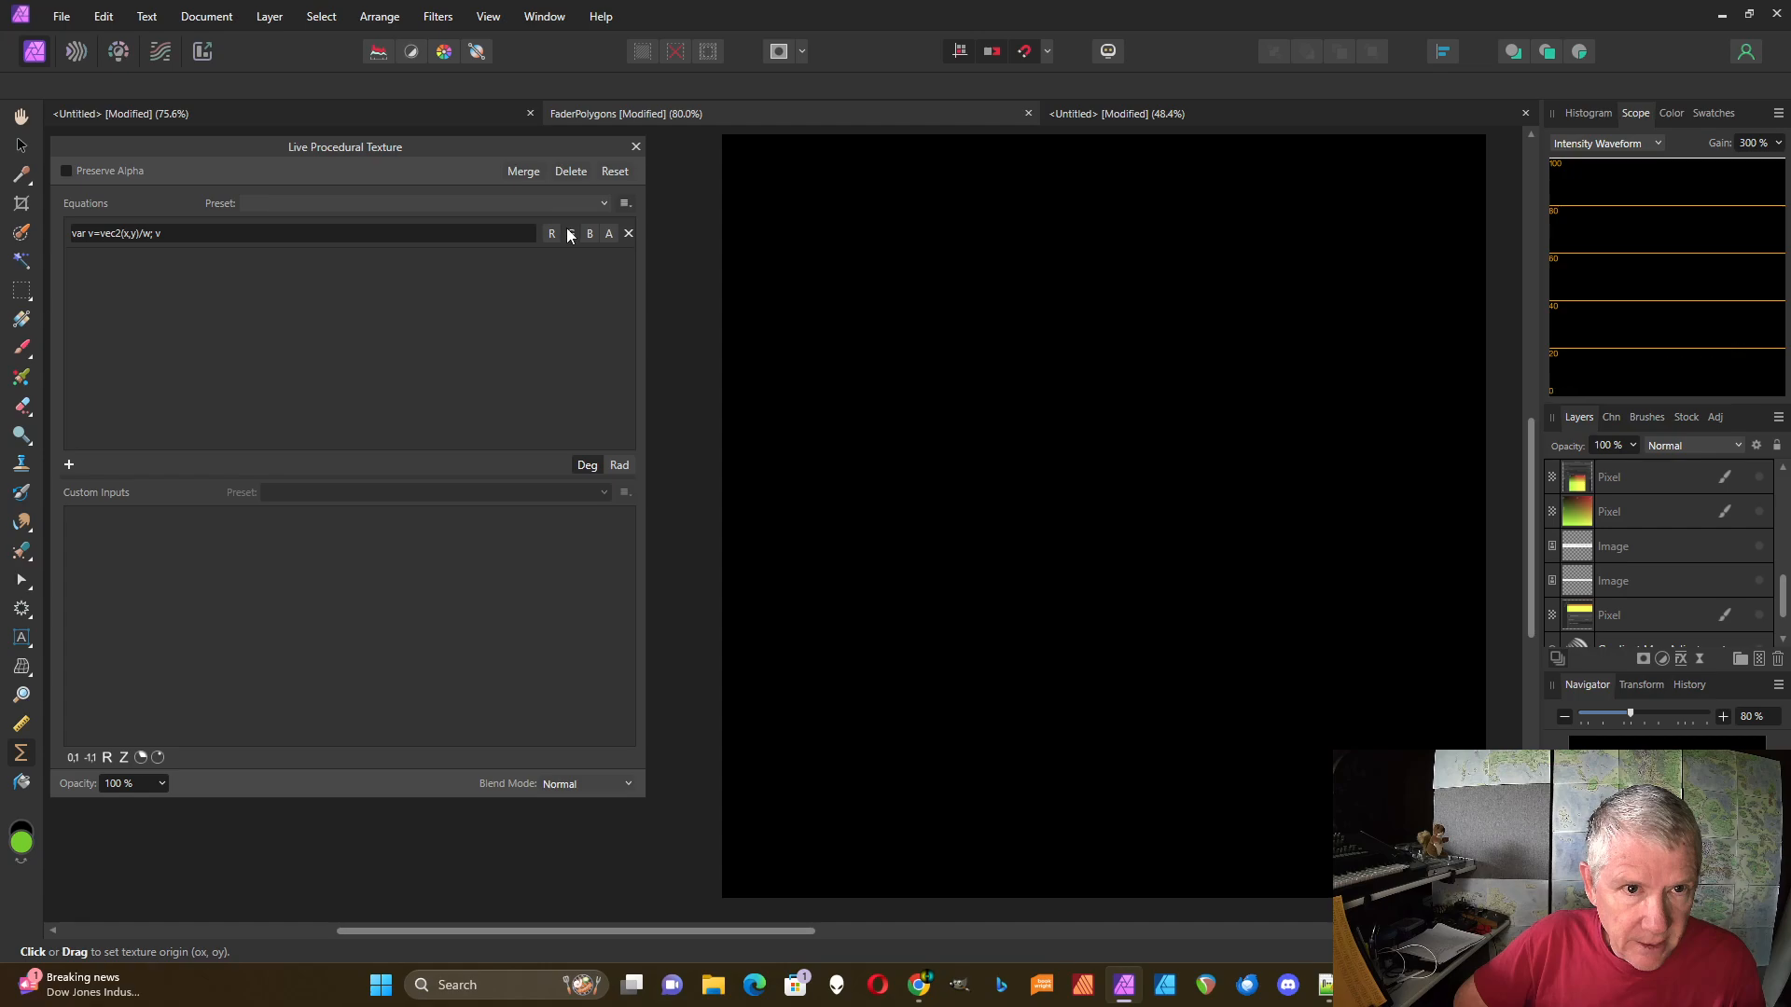
{"action": "left_click", "coordinate": [571, 233]}
{"action": "left_click", "coordinate": [589, 234]}
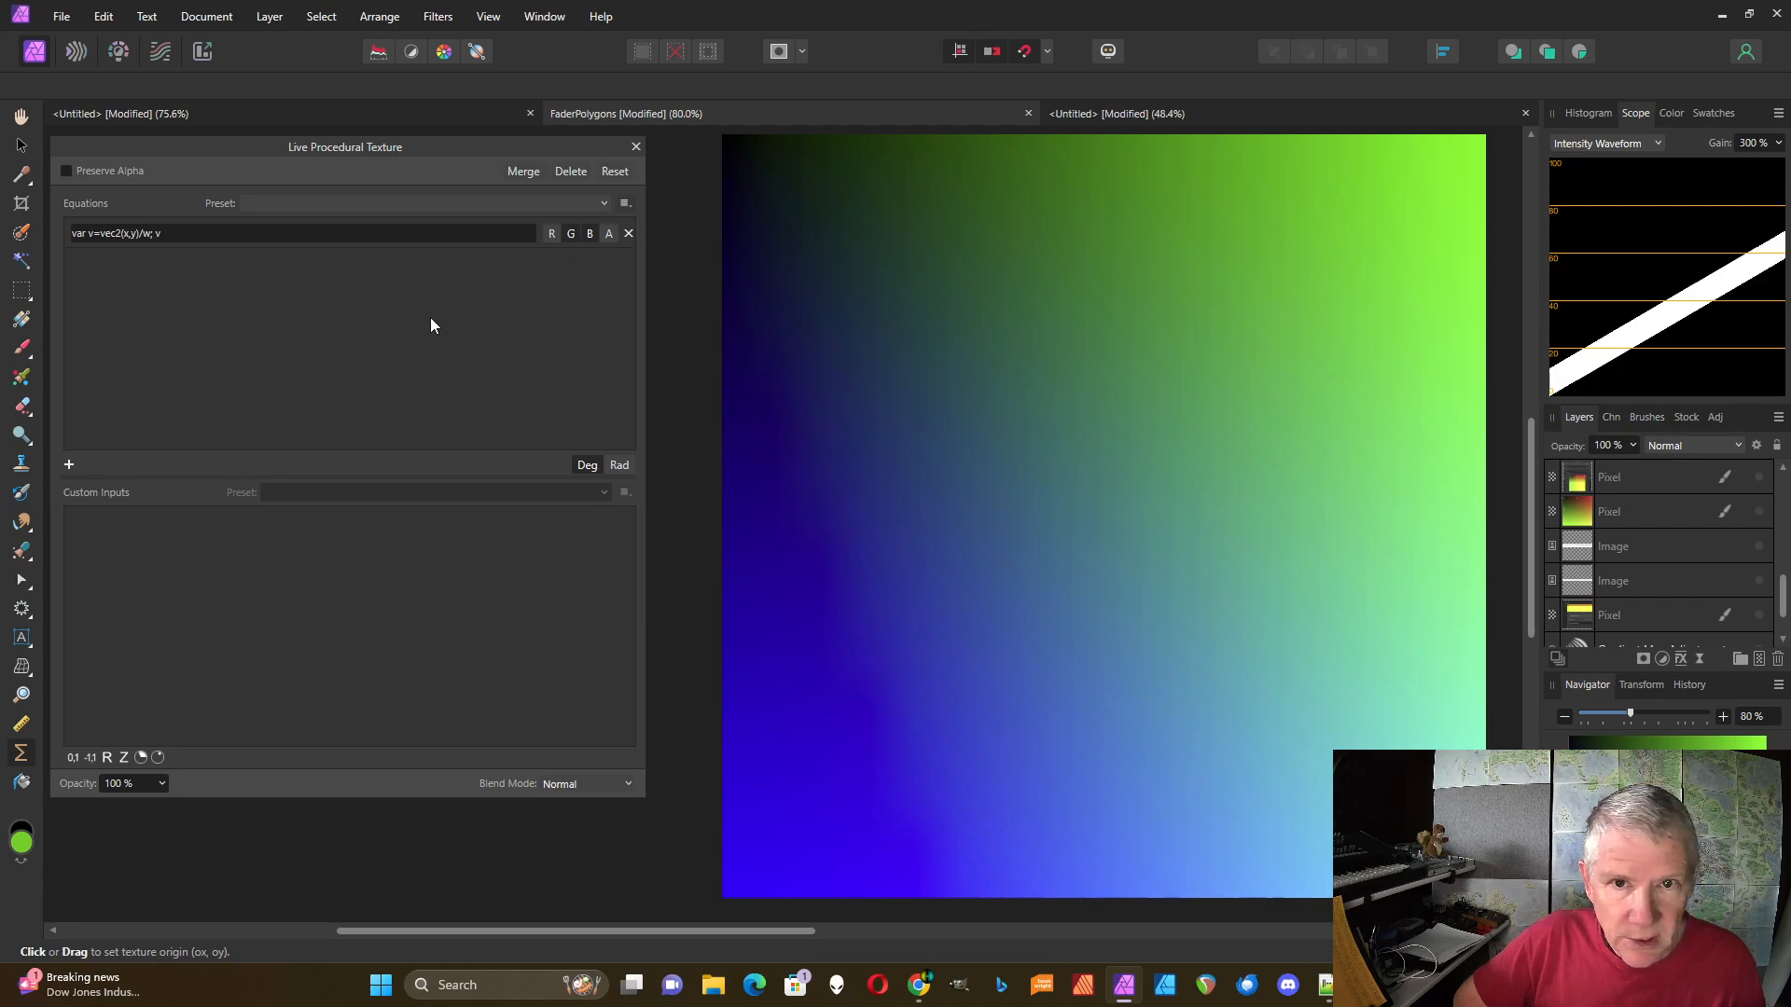
- Re-enable the equation's red channel and add a real-number custom input named Cells with the value 1
{"action": "left_click", "coordinate": [551, 233]}
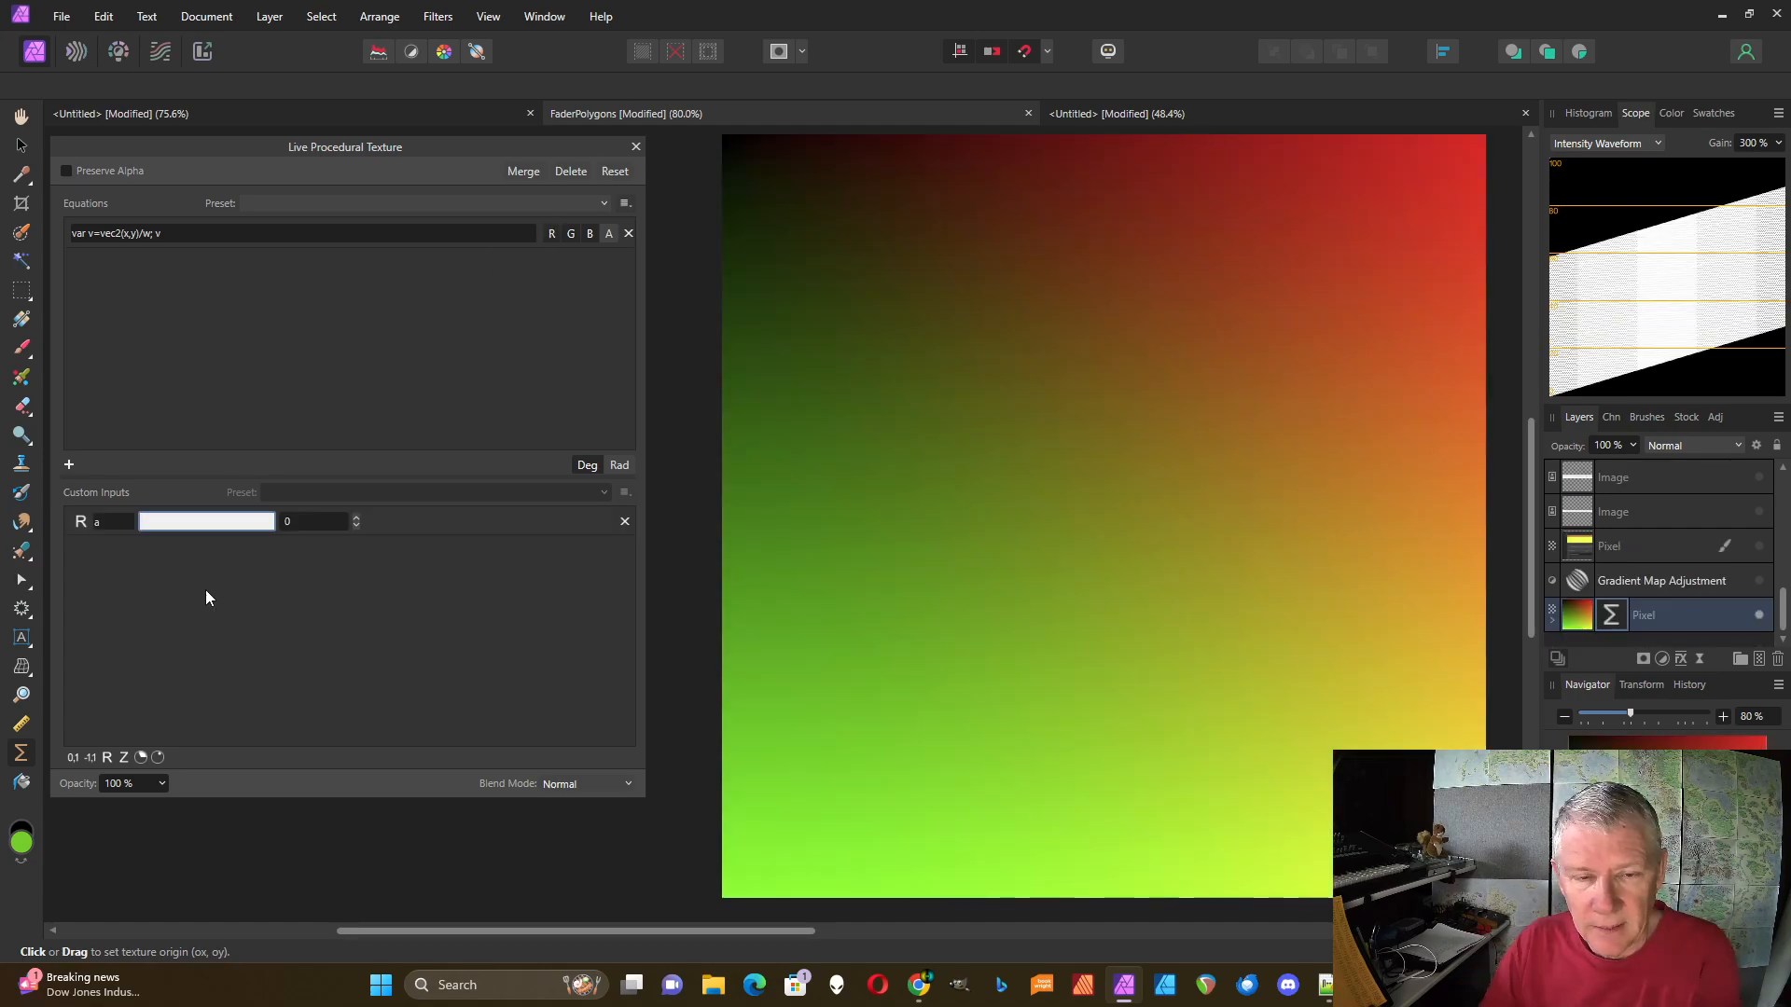
{"action": "type", "text": "Cells"}
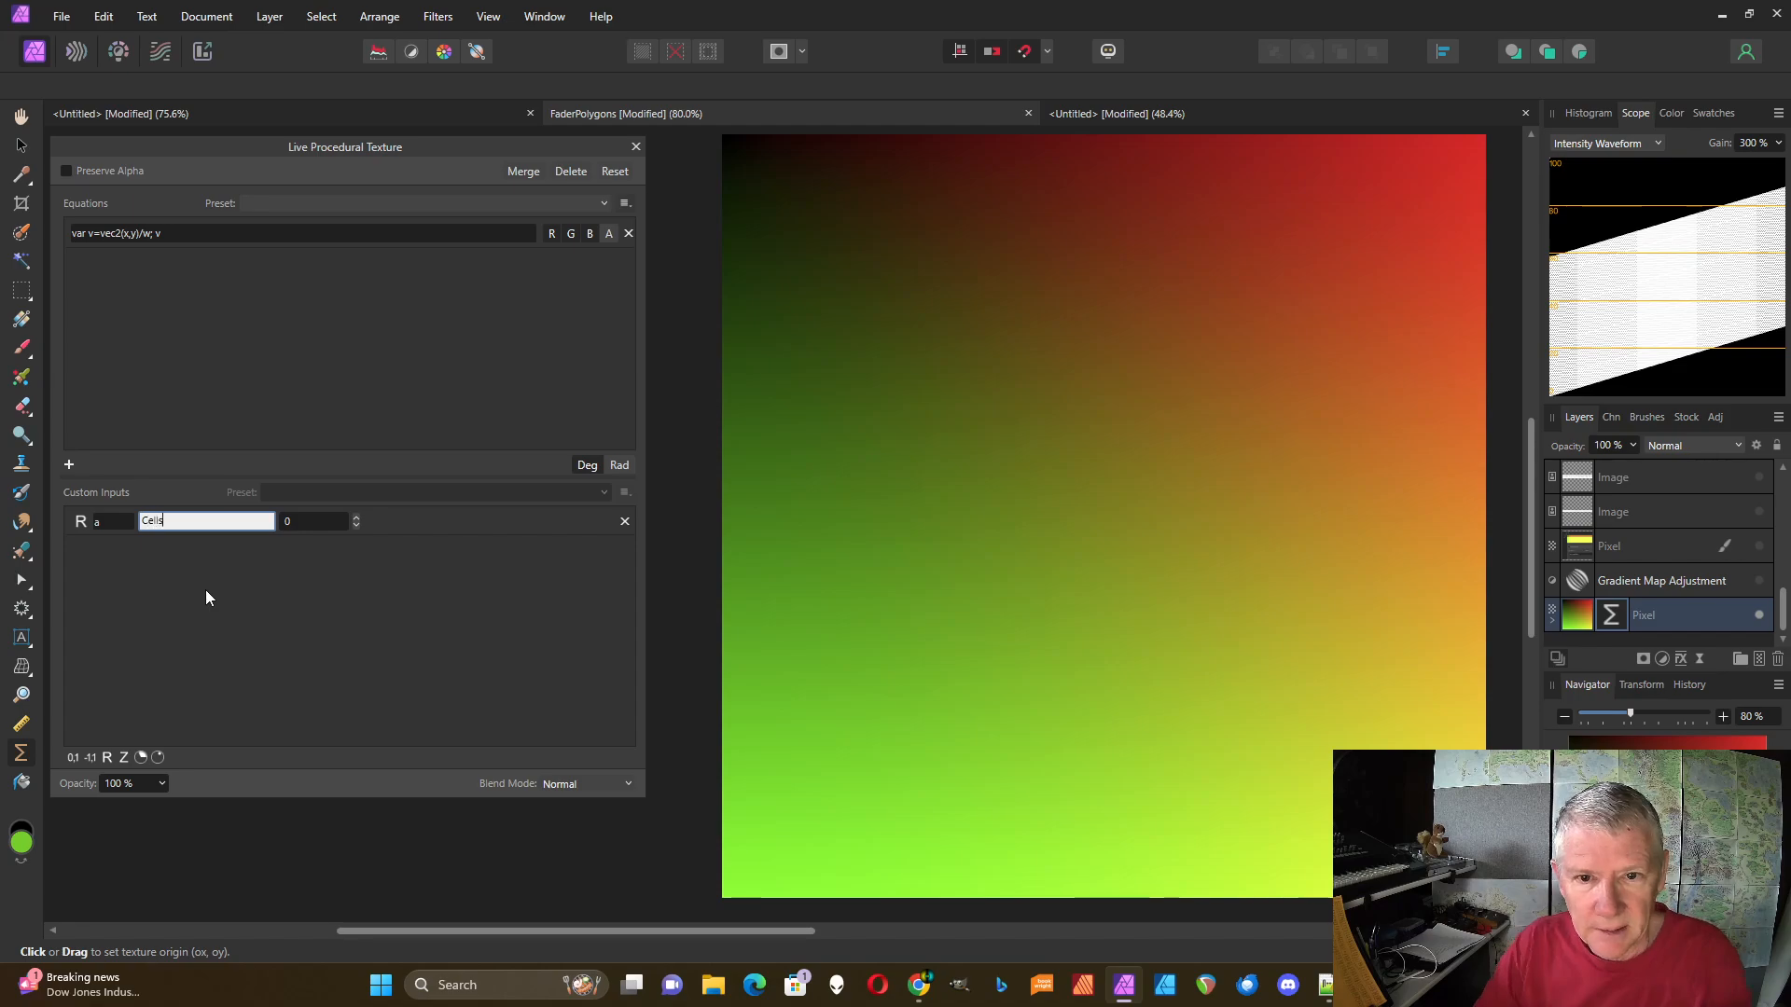
{"action": "left_click", "coordinate": [356, 516]}
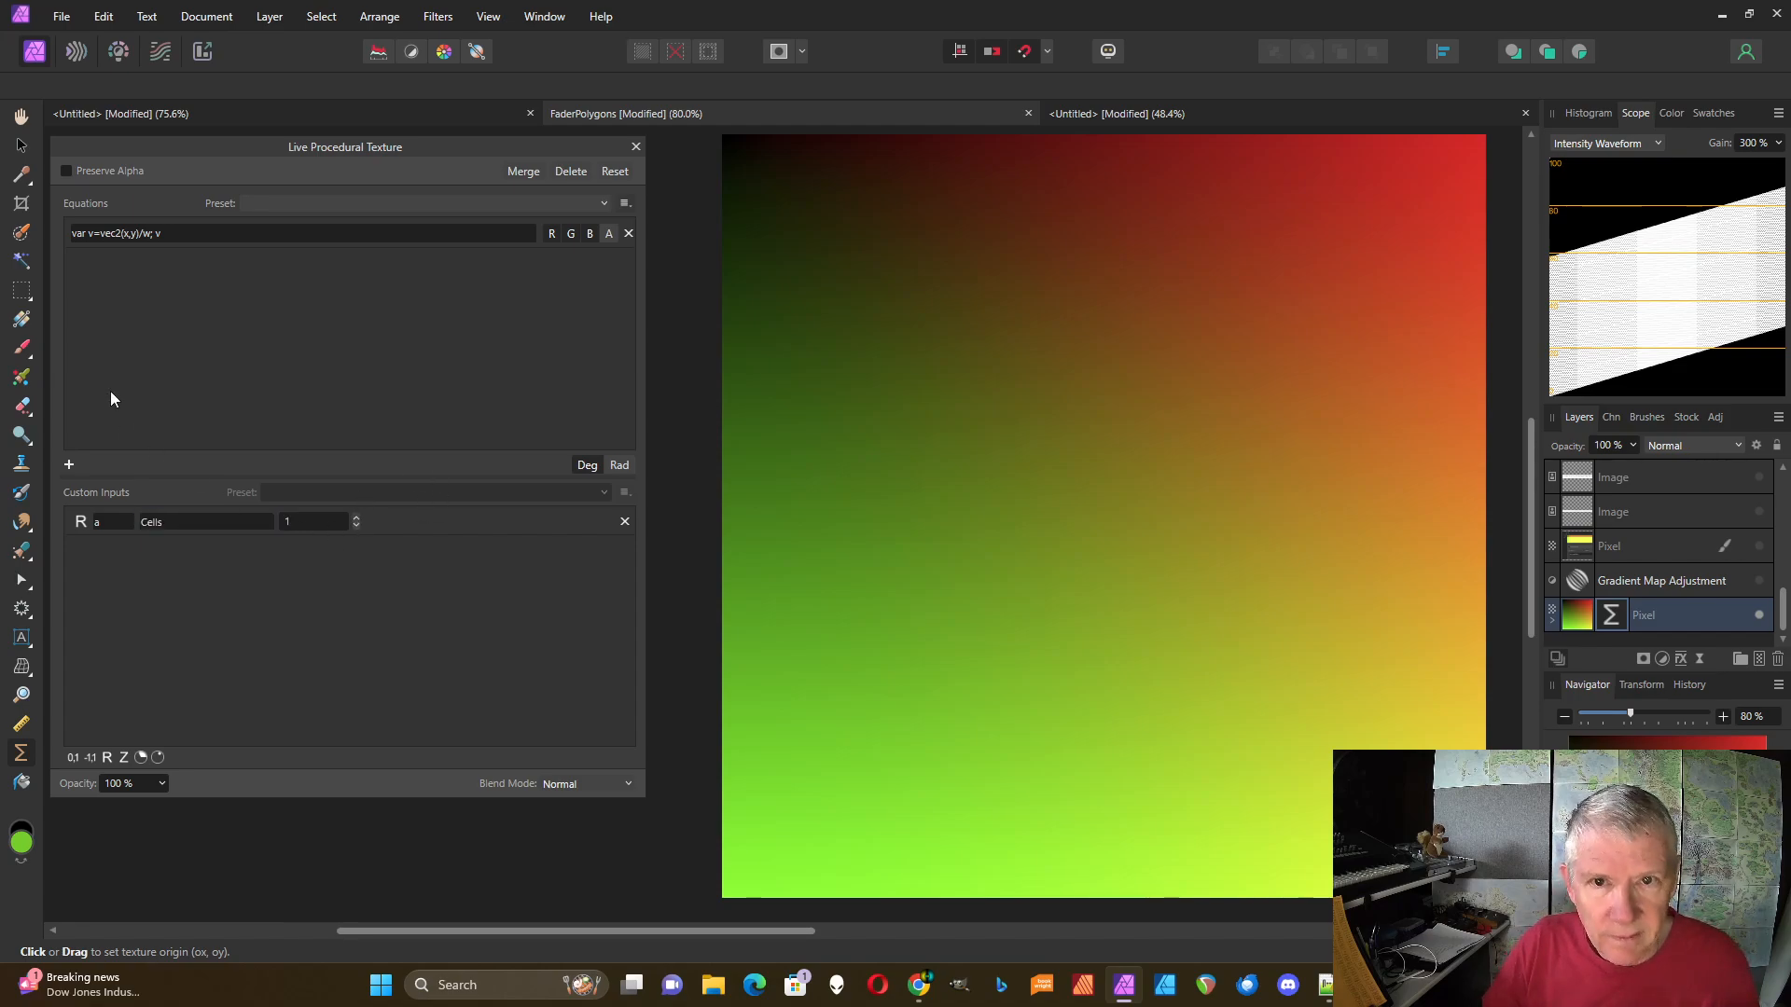
- Multiply the vector by input a so the equation reads "var v=vec2(x,y)*a/w; v", and set Cells to 2
{"action": "left_click", "coordinate": [140, 234]}
{"action": "left_click", "coordinate": [141, 232]}
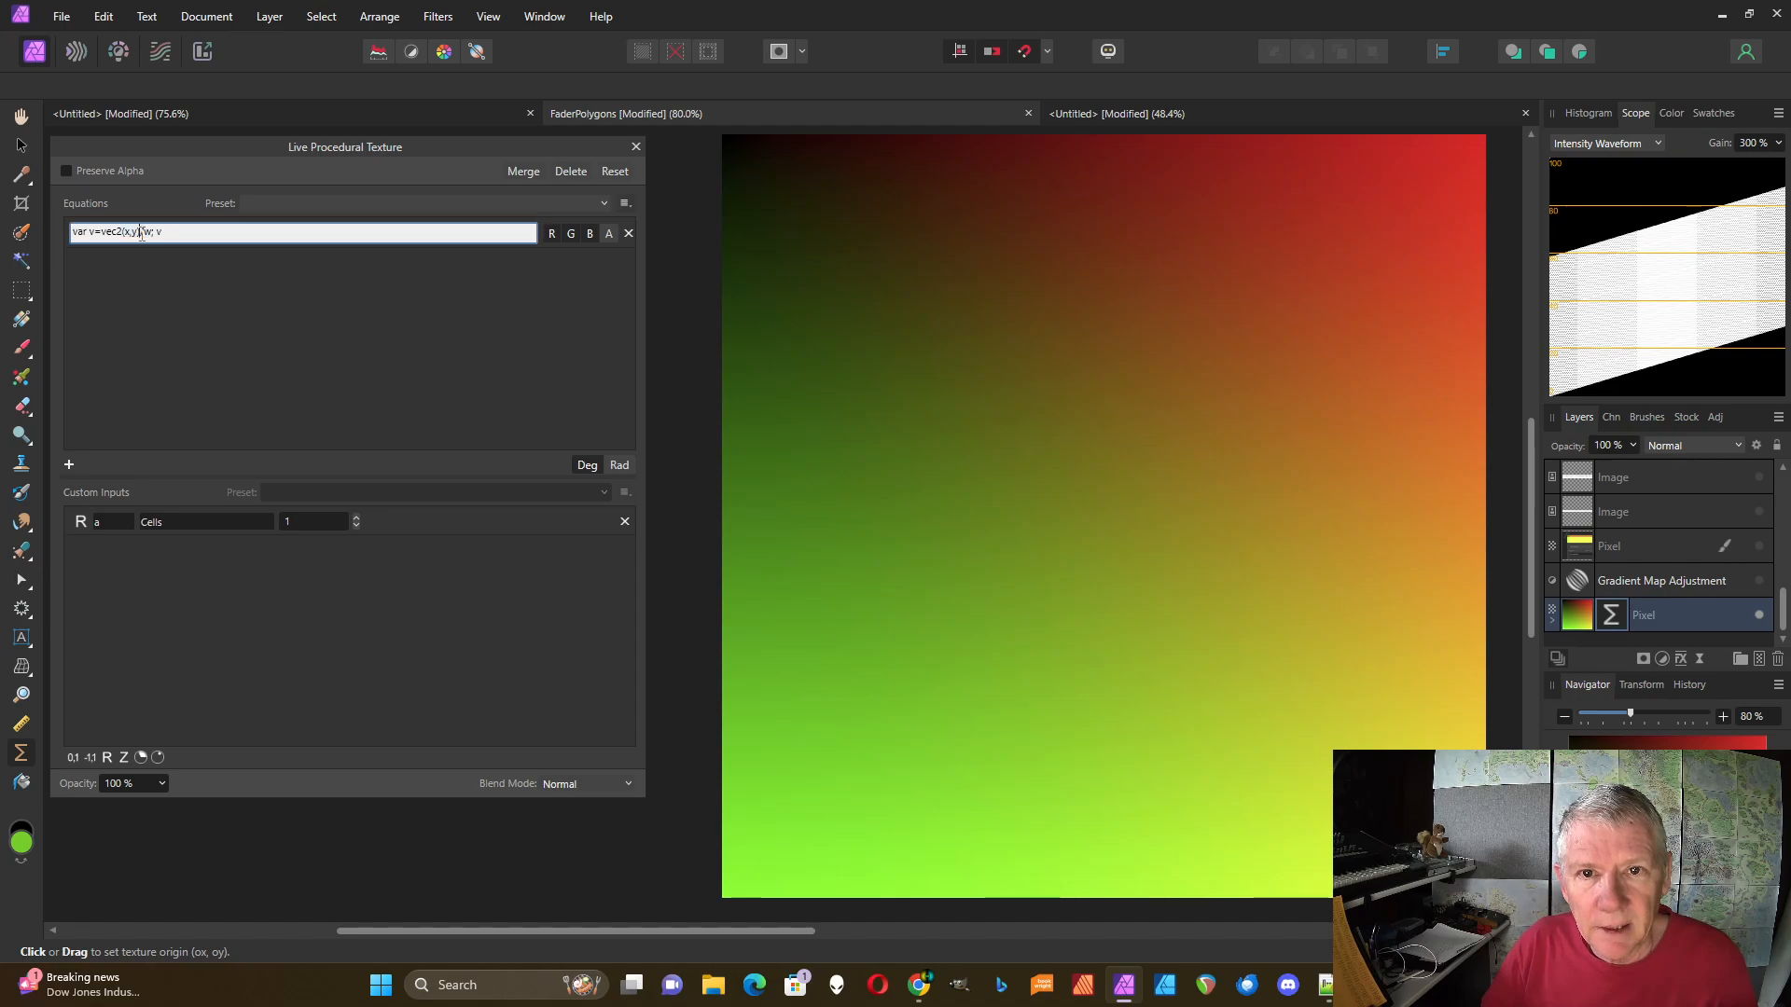
{"action": "type", "text": "a"}
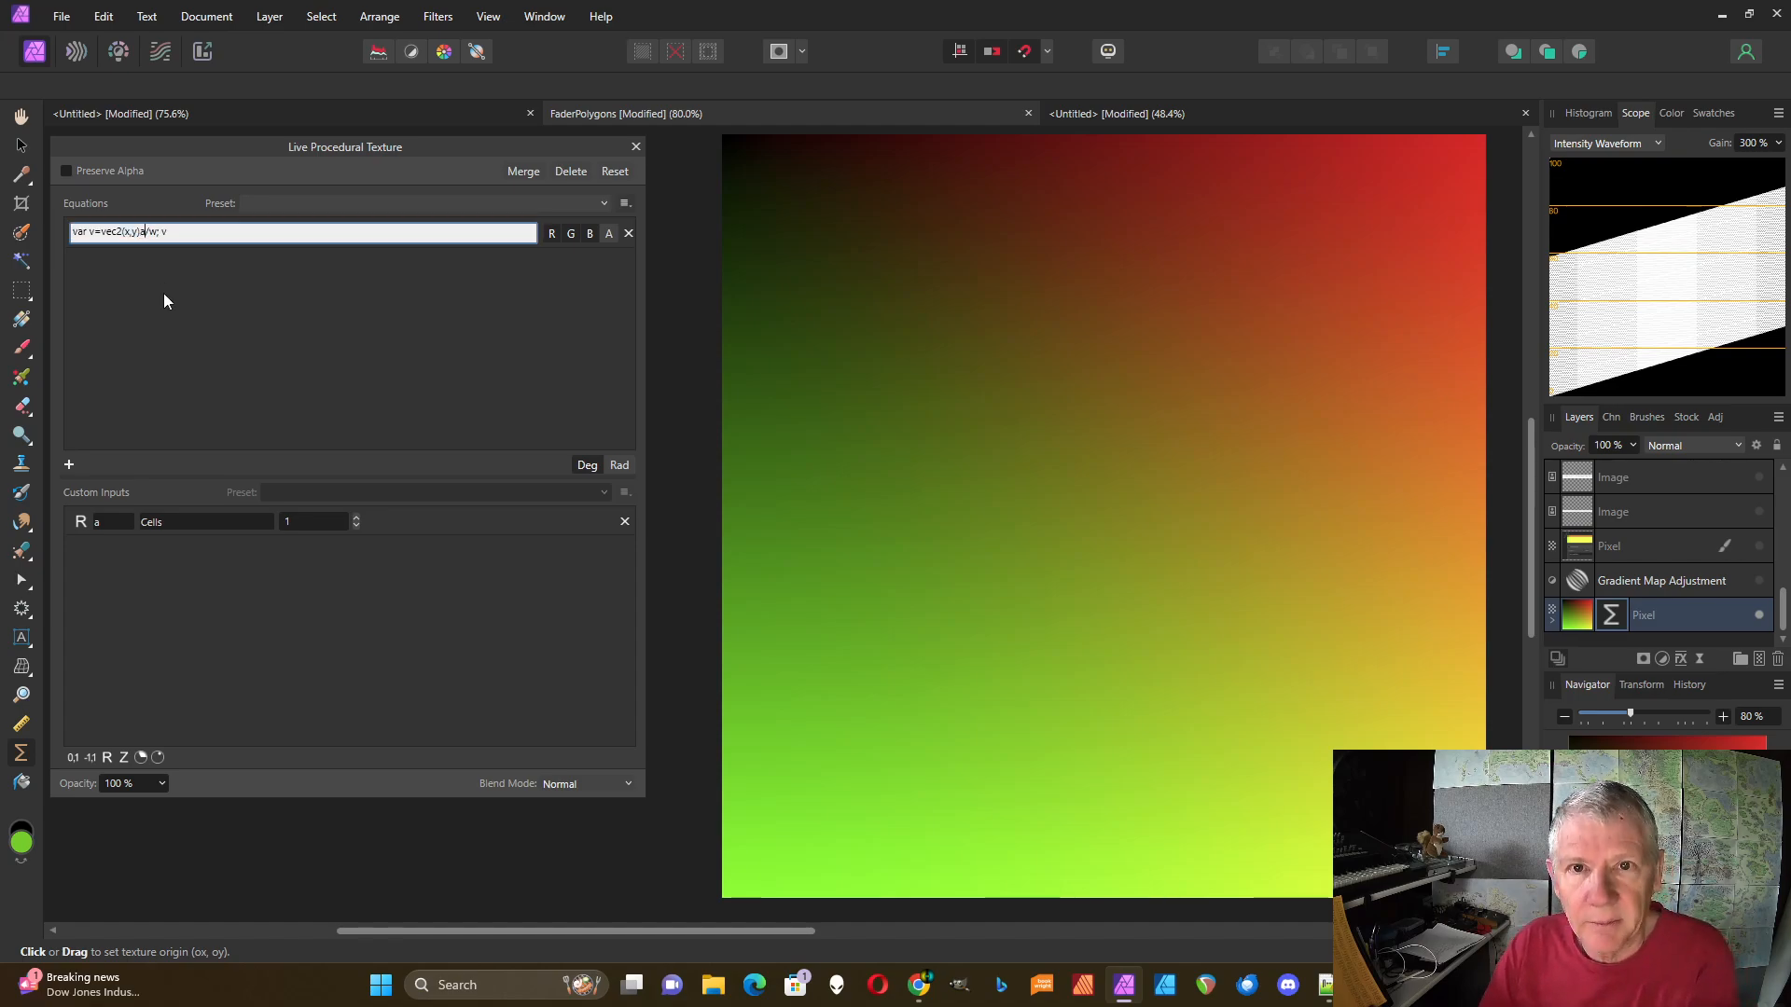
{"action": "type", "text": "*"}
{"action": "left_click", "coordinate": [357, 516]}
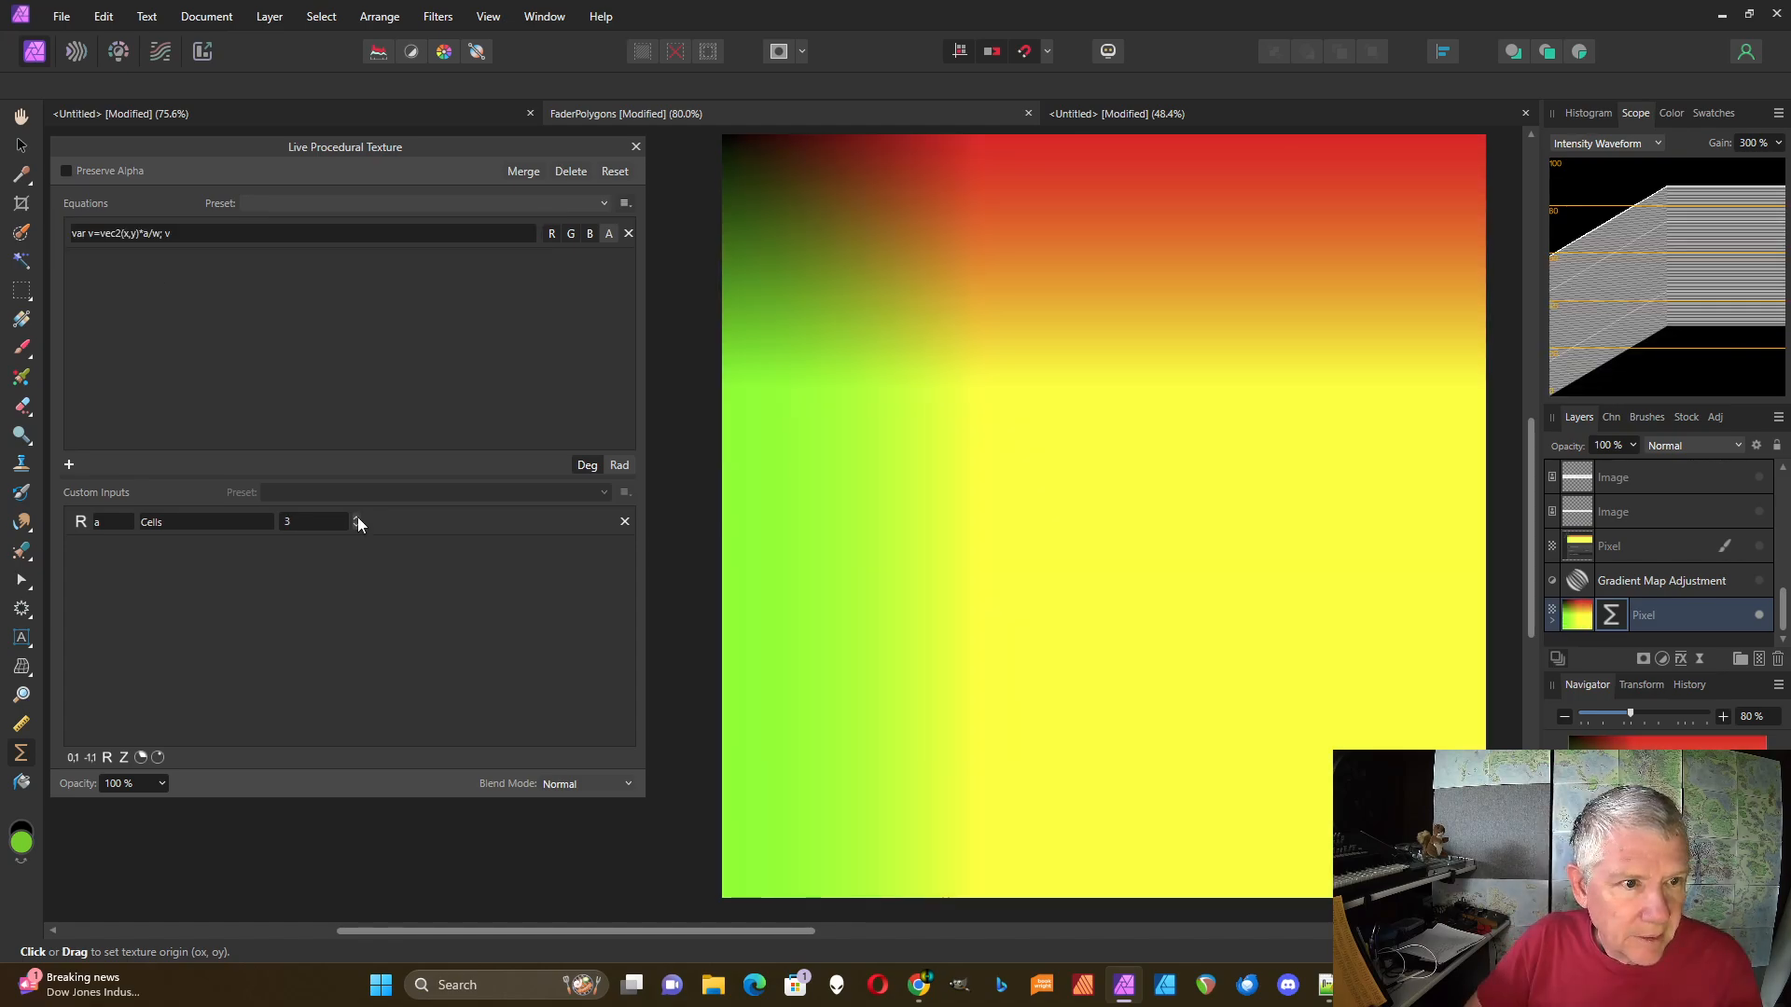
{"action": "left_click", "coordinate": [356, 517]}
{"action": "left_click", "coordinate": [355, 524]}
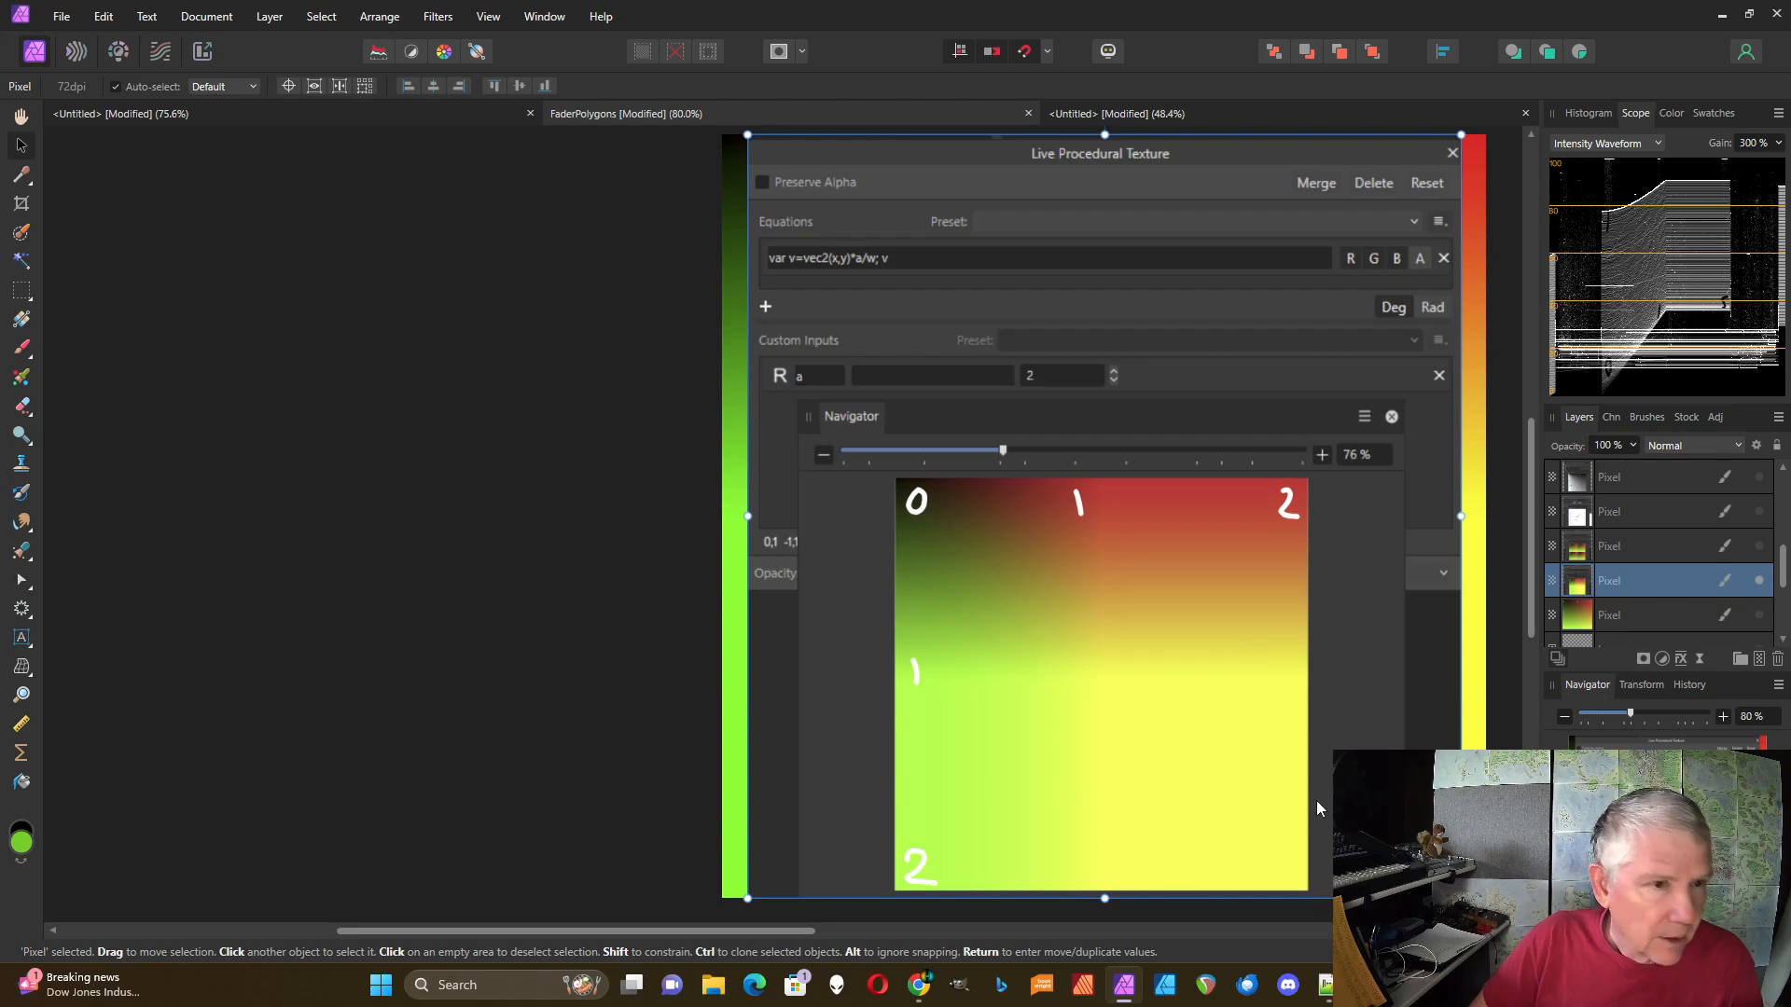
- Hide the annotated layer with the 0 to 2 coordinates and reopen the live procedural texture for editing
{"action": "left_click", "coordinate": [1760, 582]}
{"action": "scroll", "coordinate": [1781, 586], "scroll_direction": "down", "scroll_amount": 3}
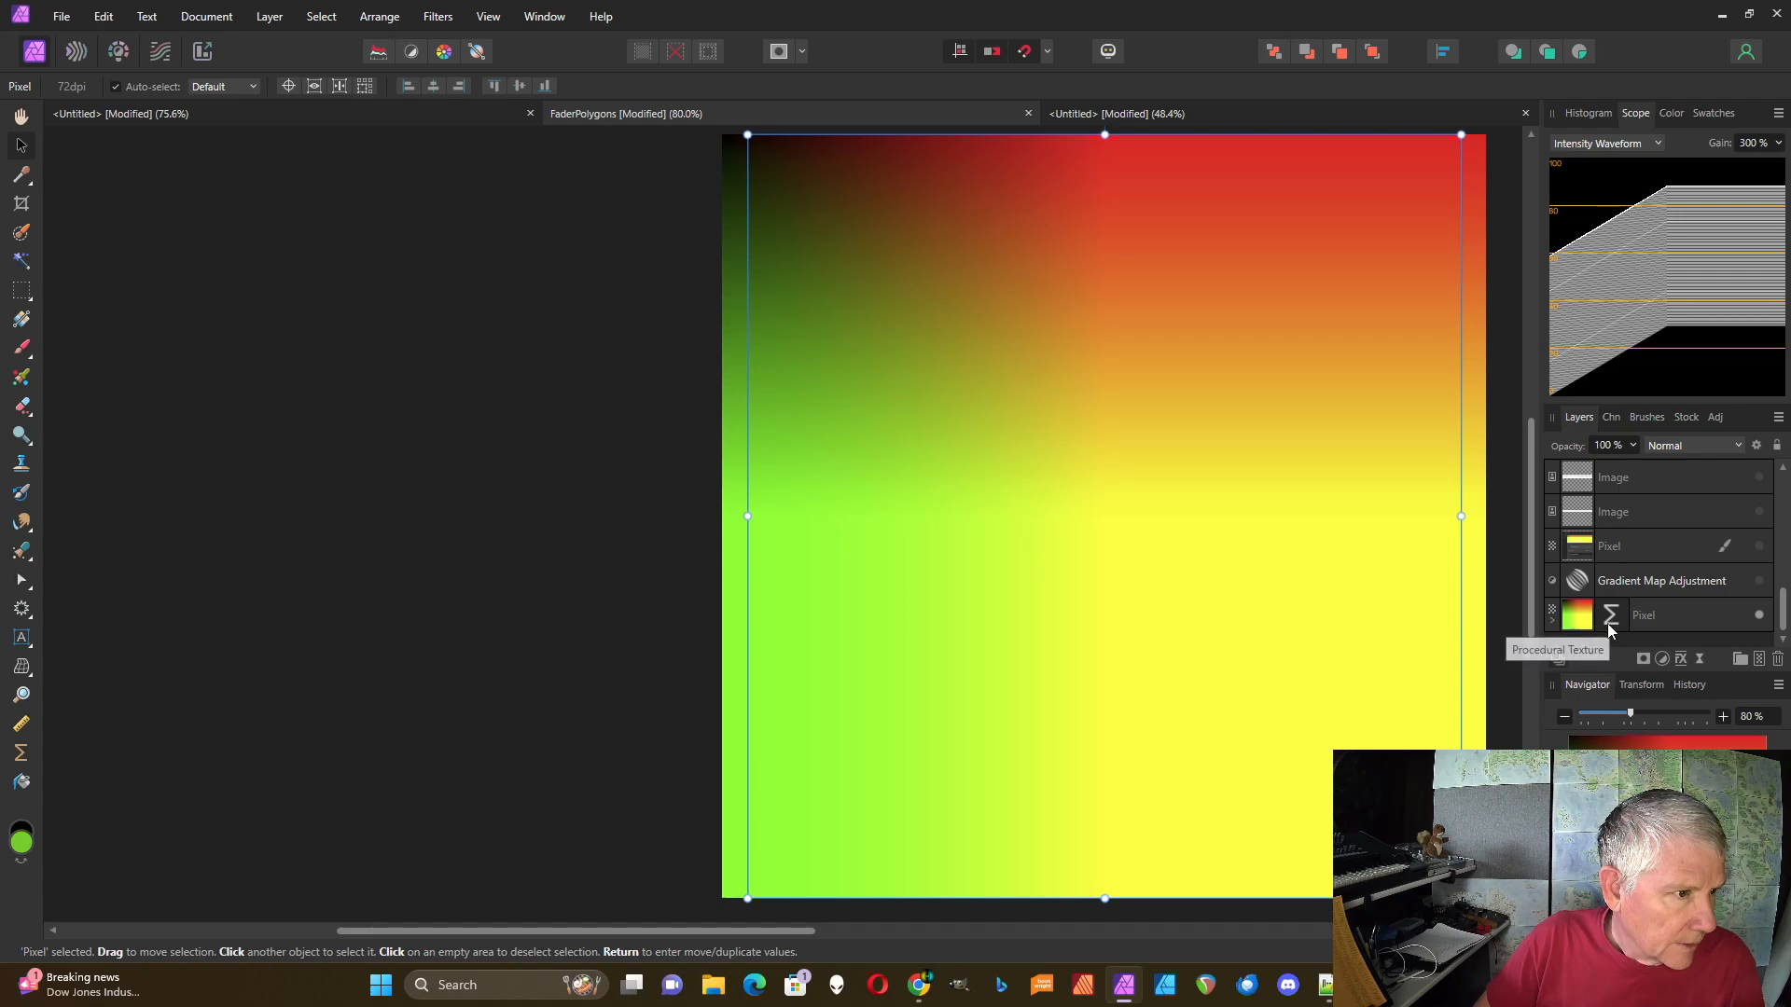
{"action": "left_click", "coordinate": [1609, 621]}
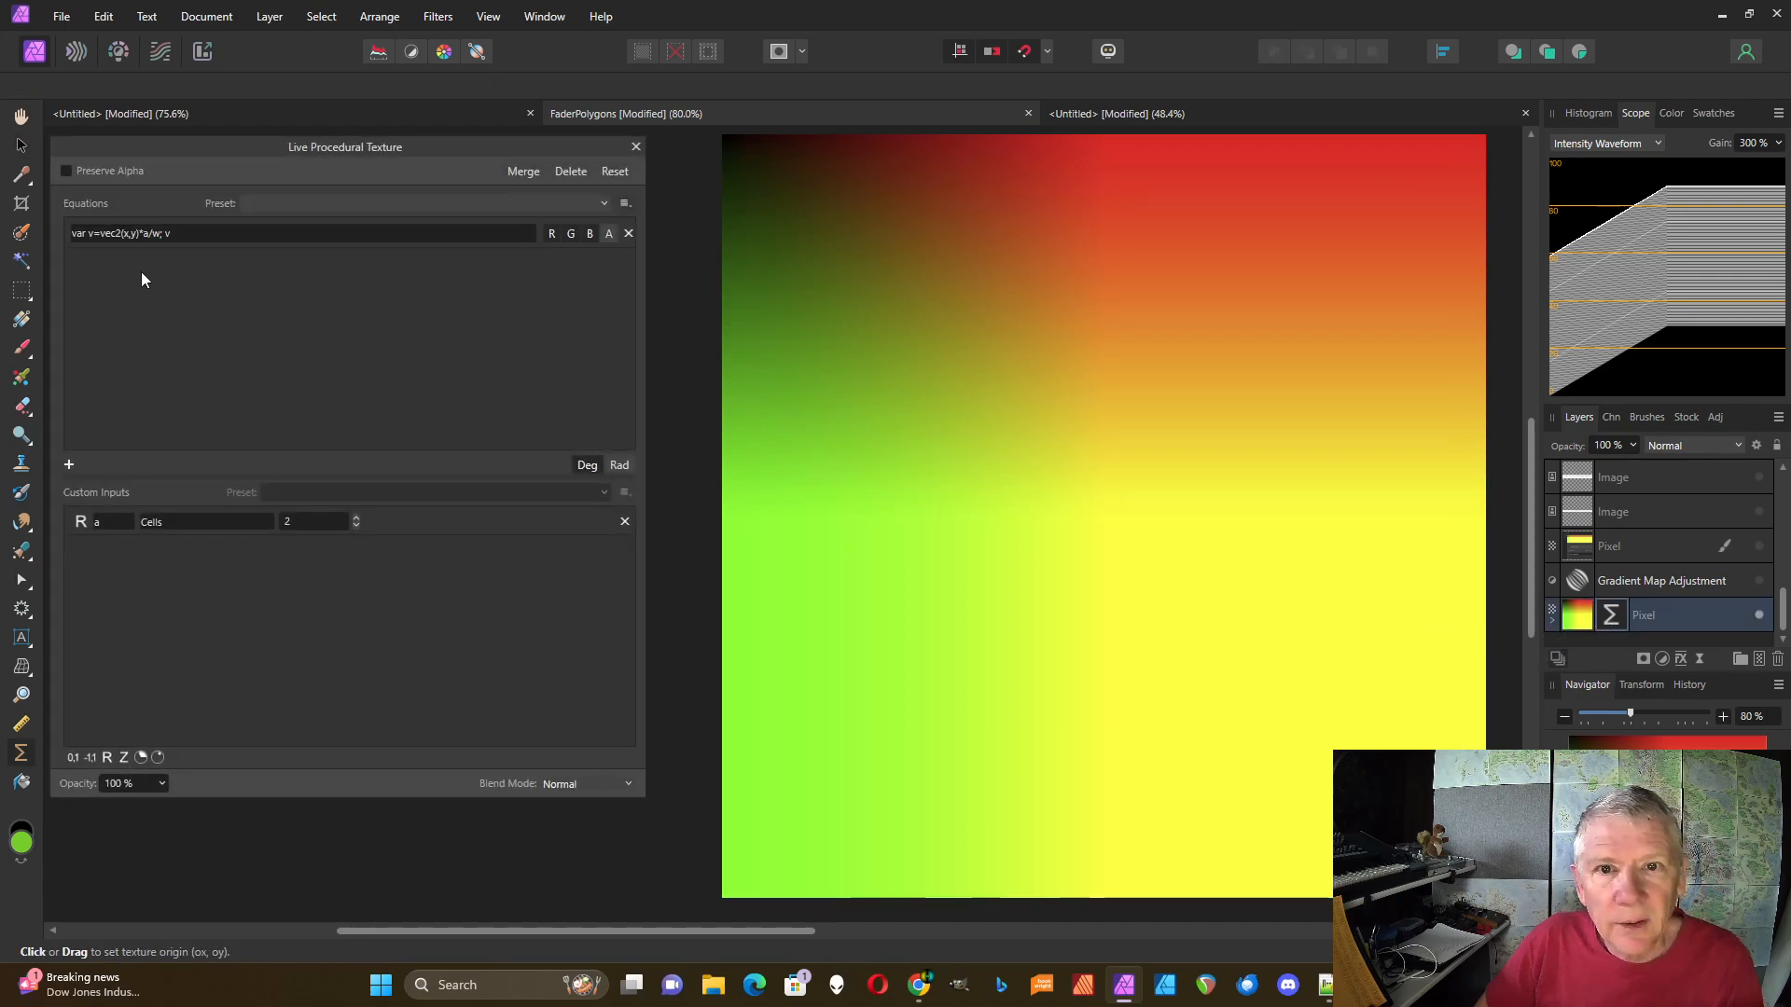
- Rename the vector v0 and output its fractional part with the equation "var v0=vec2(x,y)*a/w; var v=fraction(v0); v"
{"action": "left_click", "coordinate": [173, 238]}
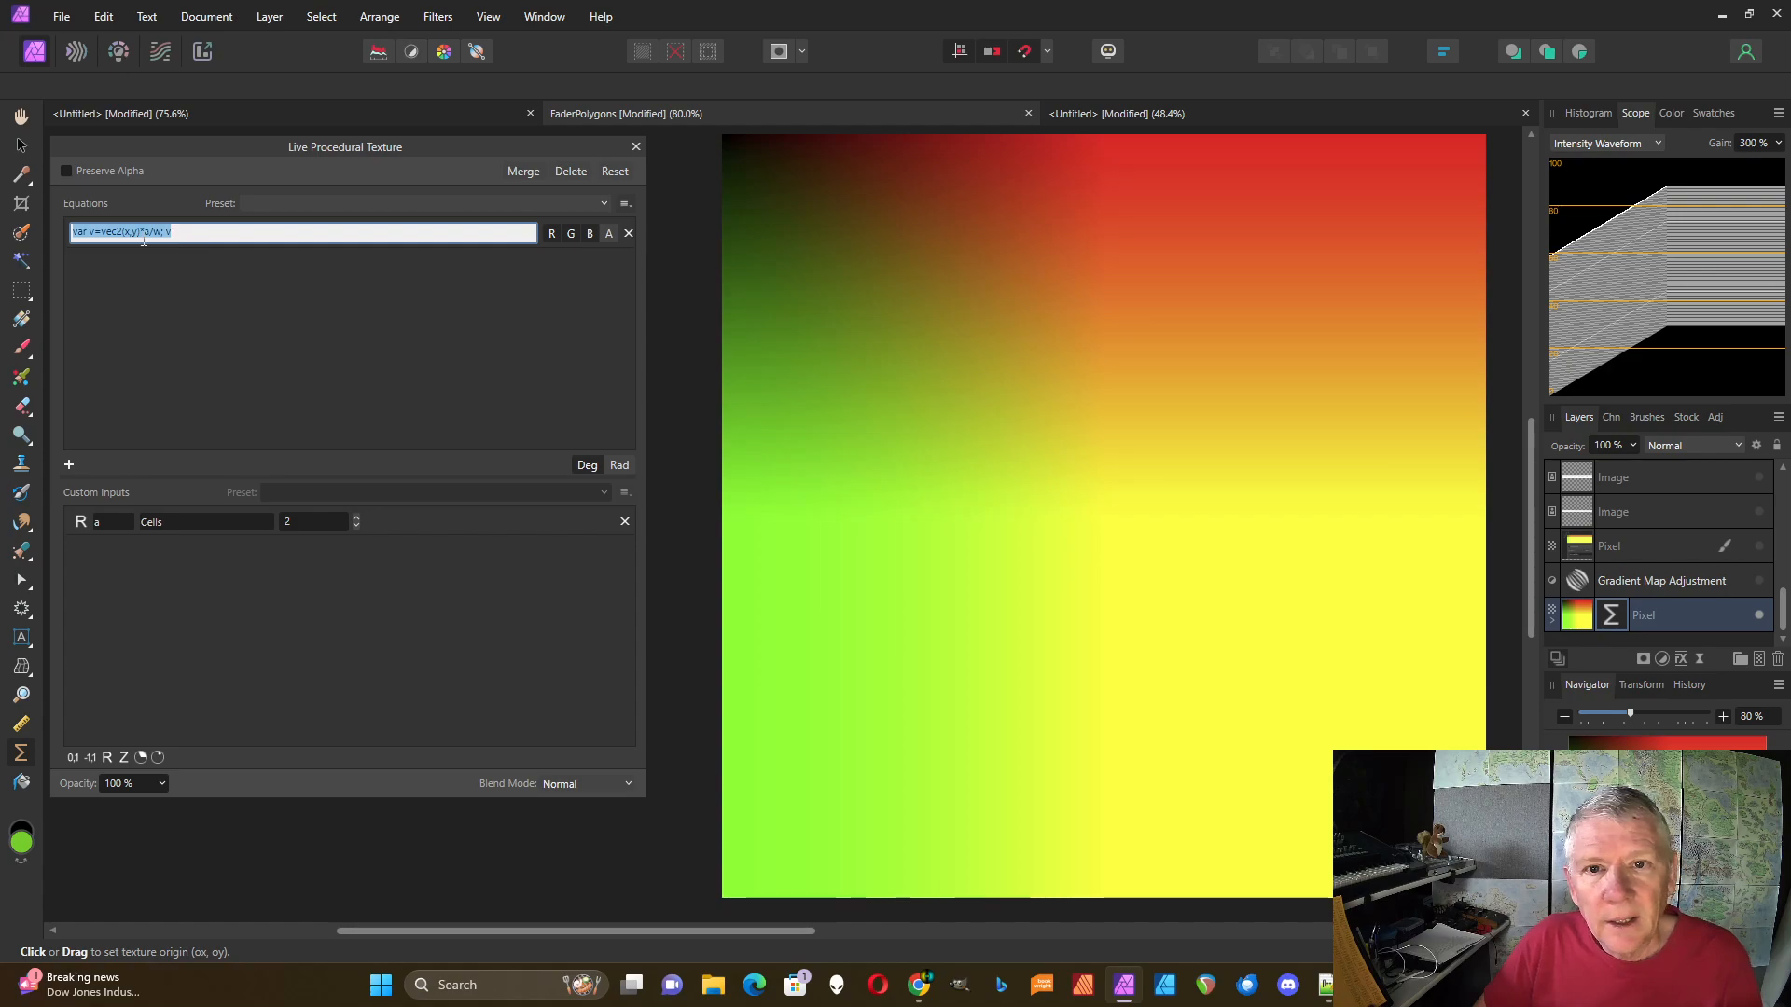
{"action": "left_click", "coordinate": [99, 239]}
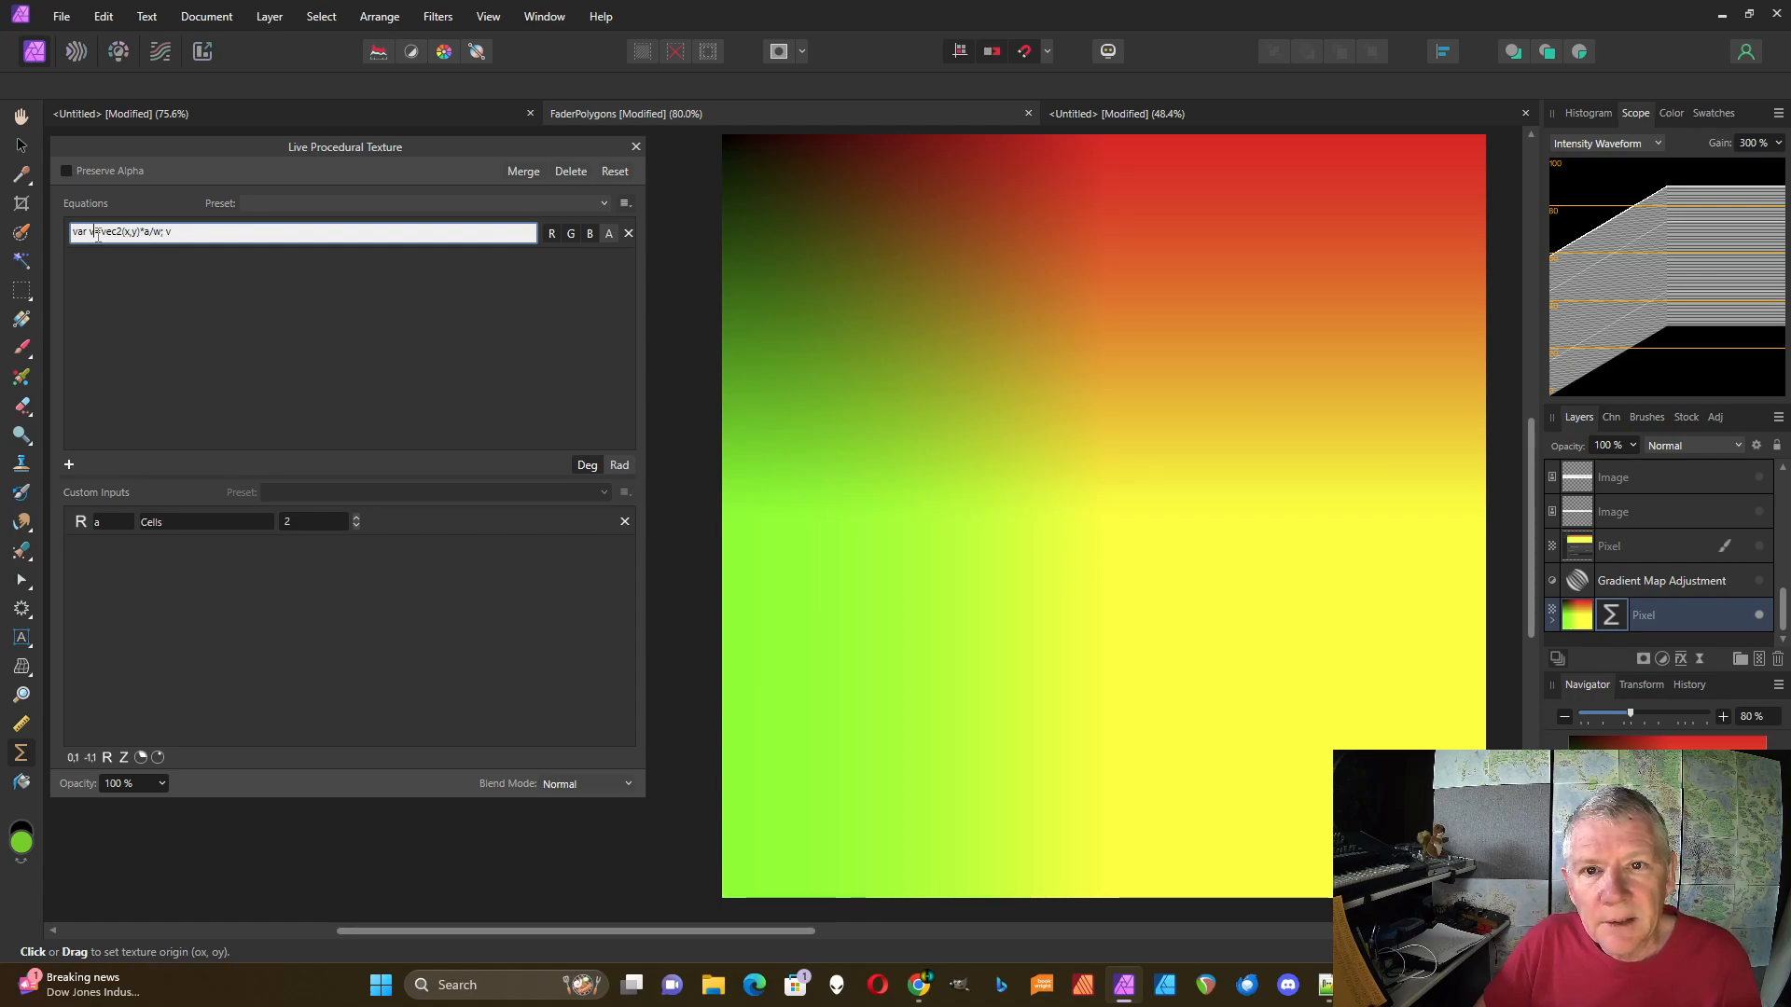
{"action": "type", "text": "0=vec2(x,y)*"}
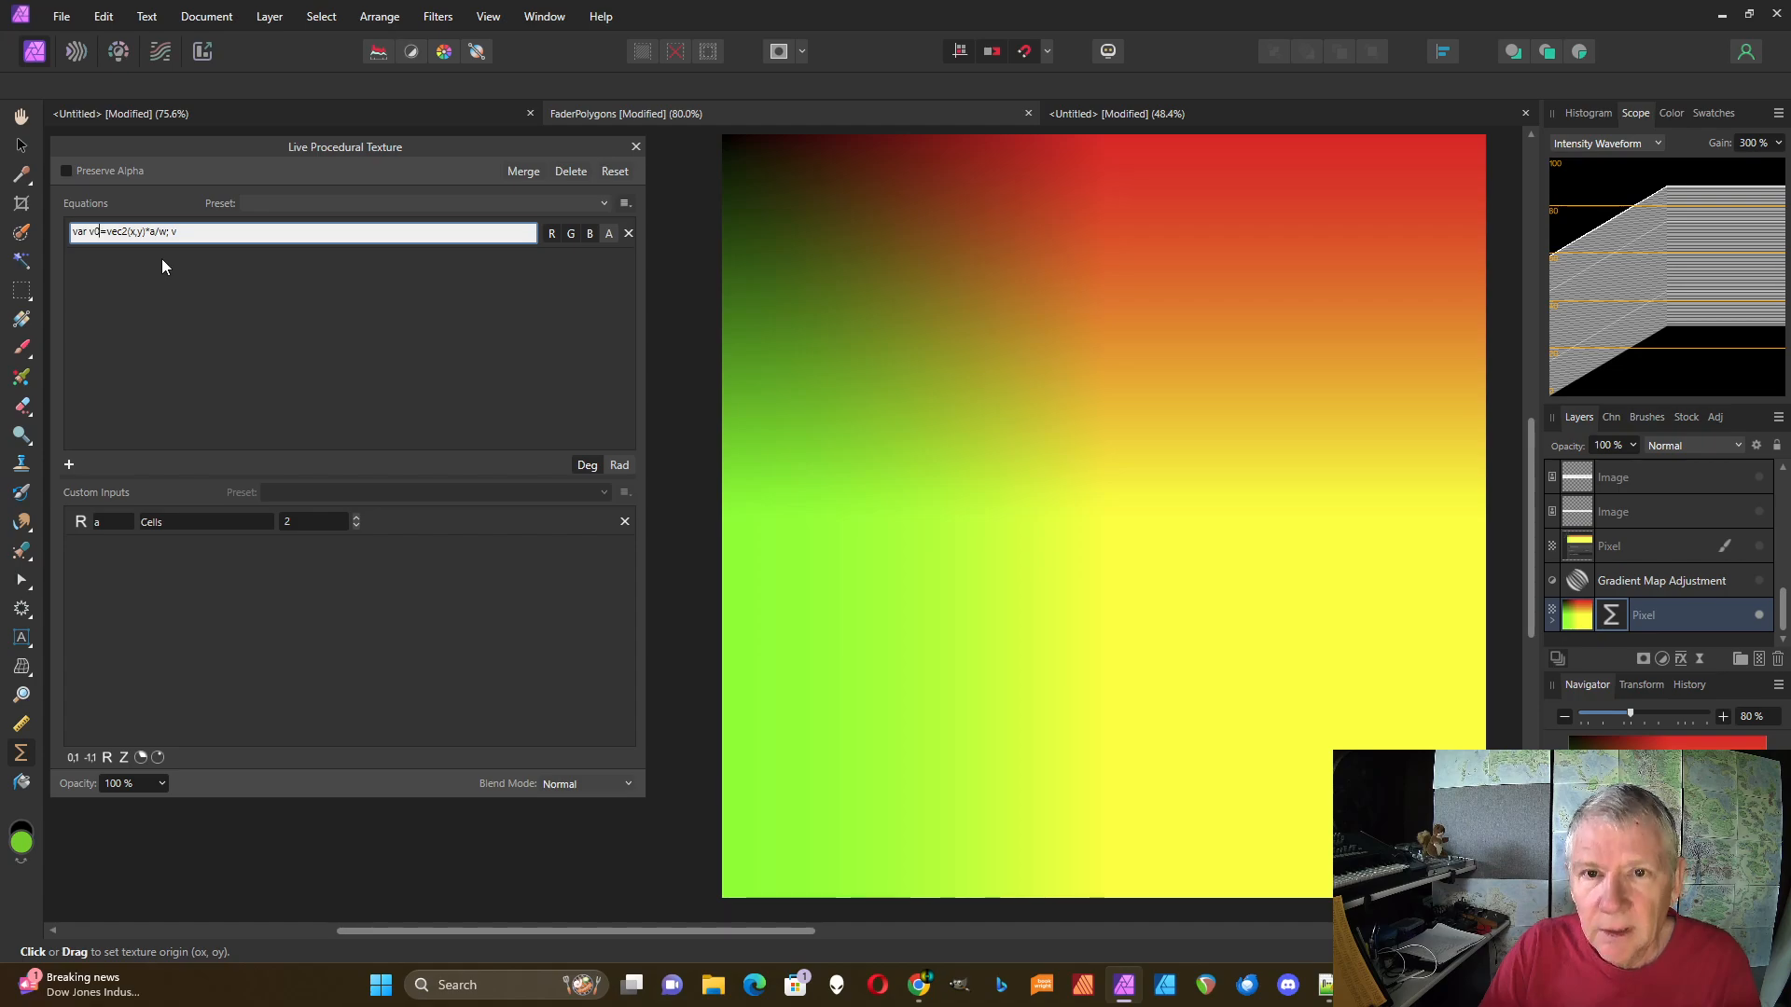
{"action": "type", "text": "a/w; var"}
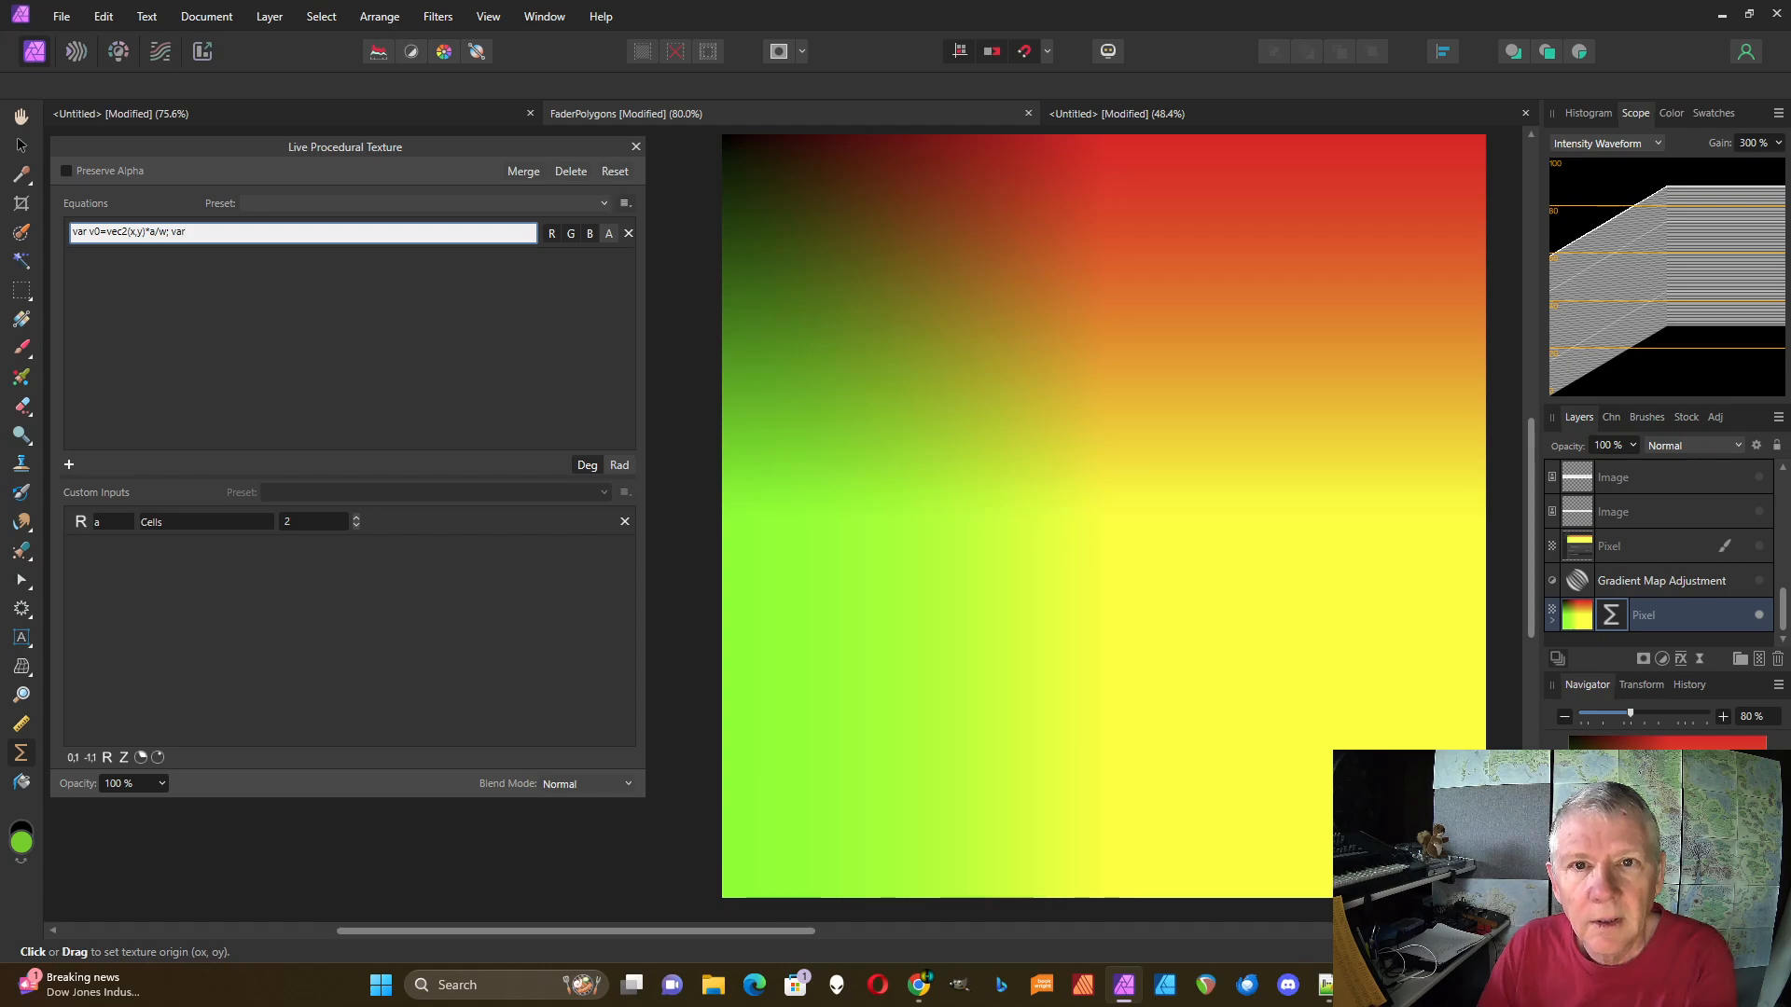
{"action": "type", "text": " v"}
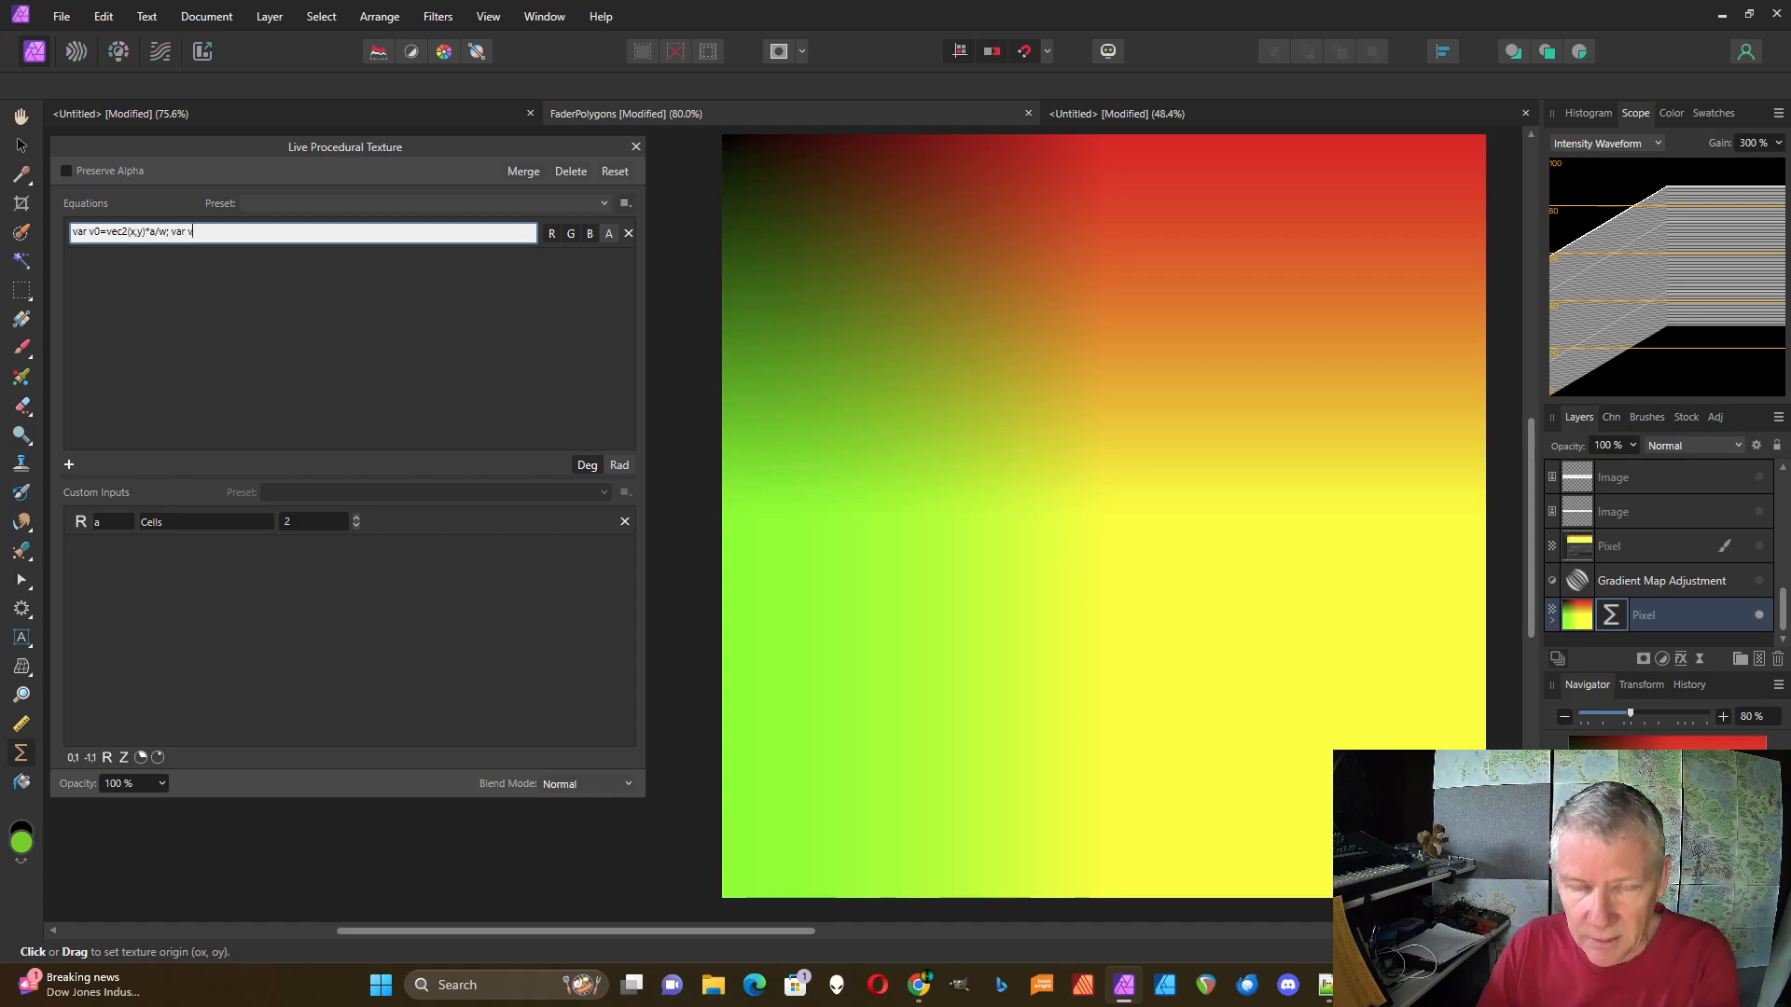
{"action": "type", "text": "="}
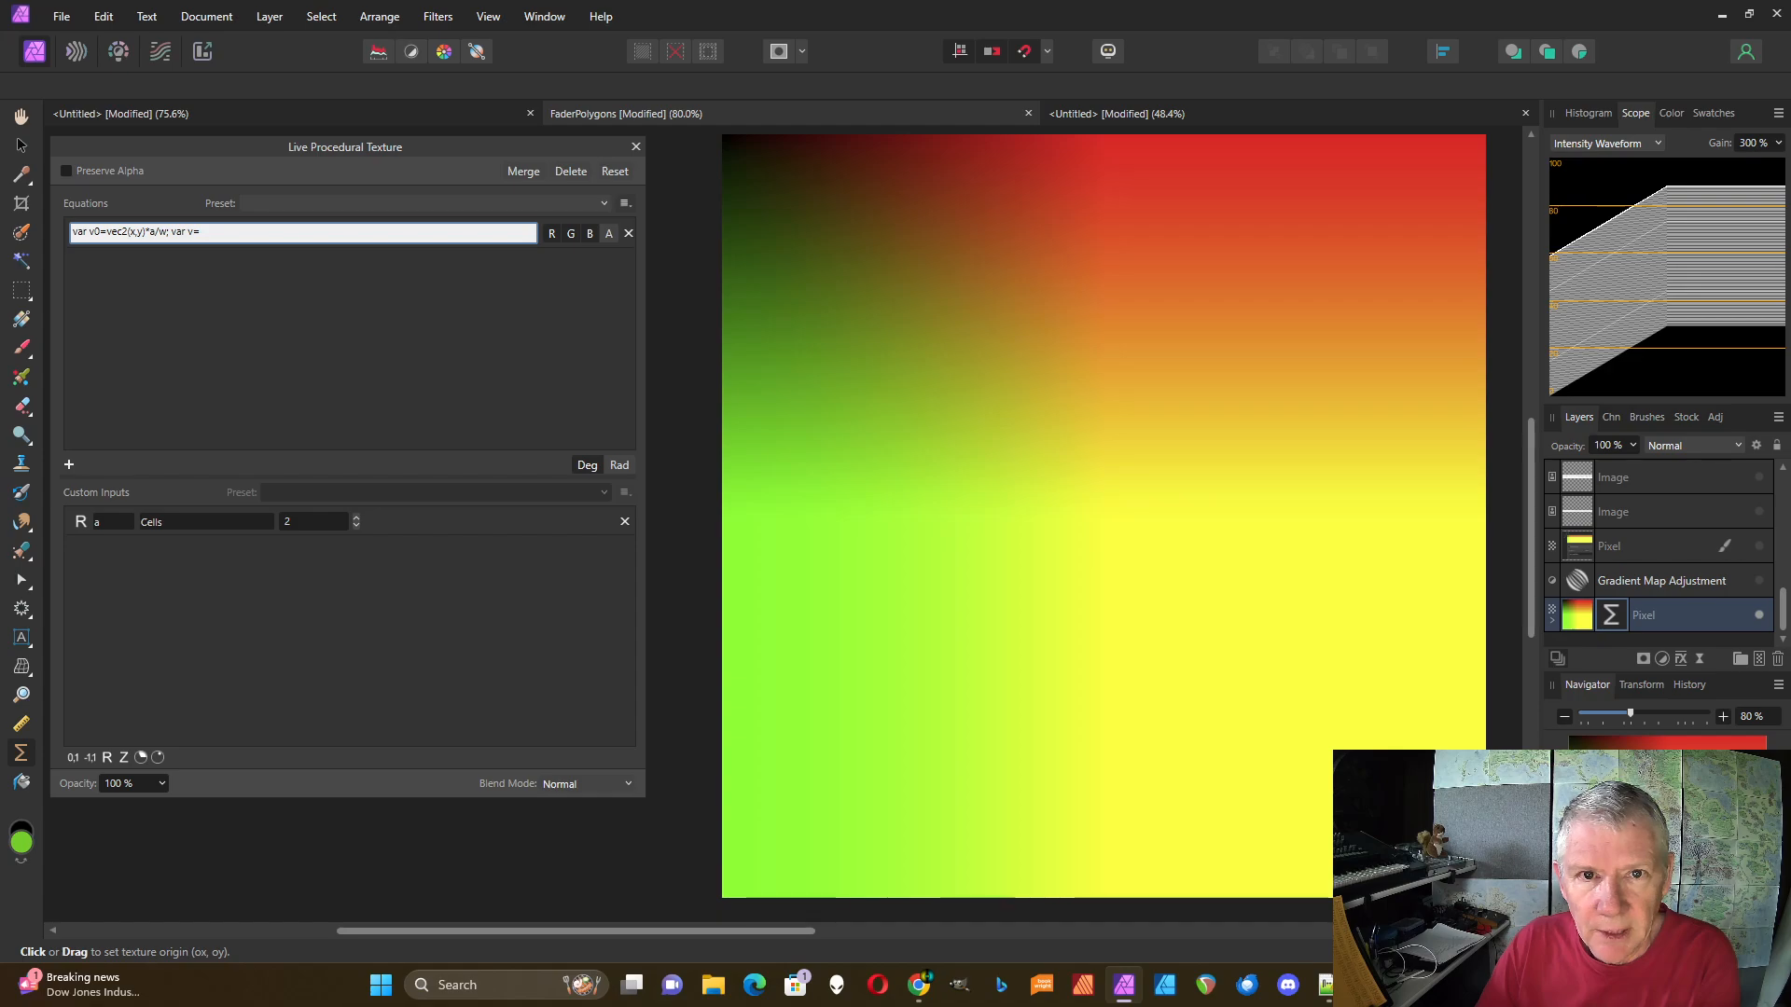
{"action": "type", "text": "fraction"}
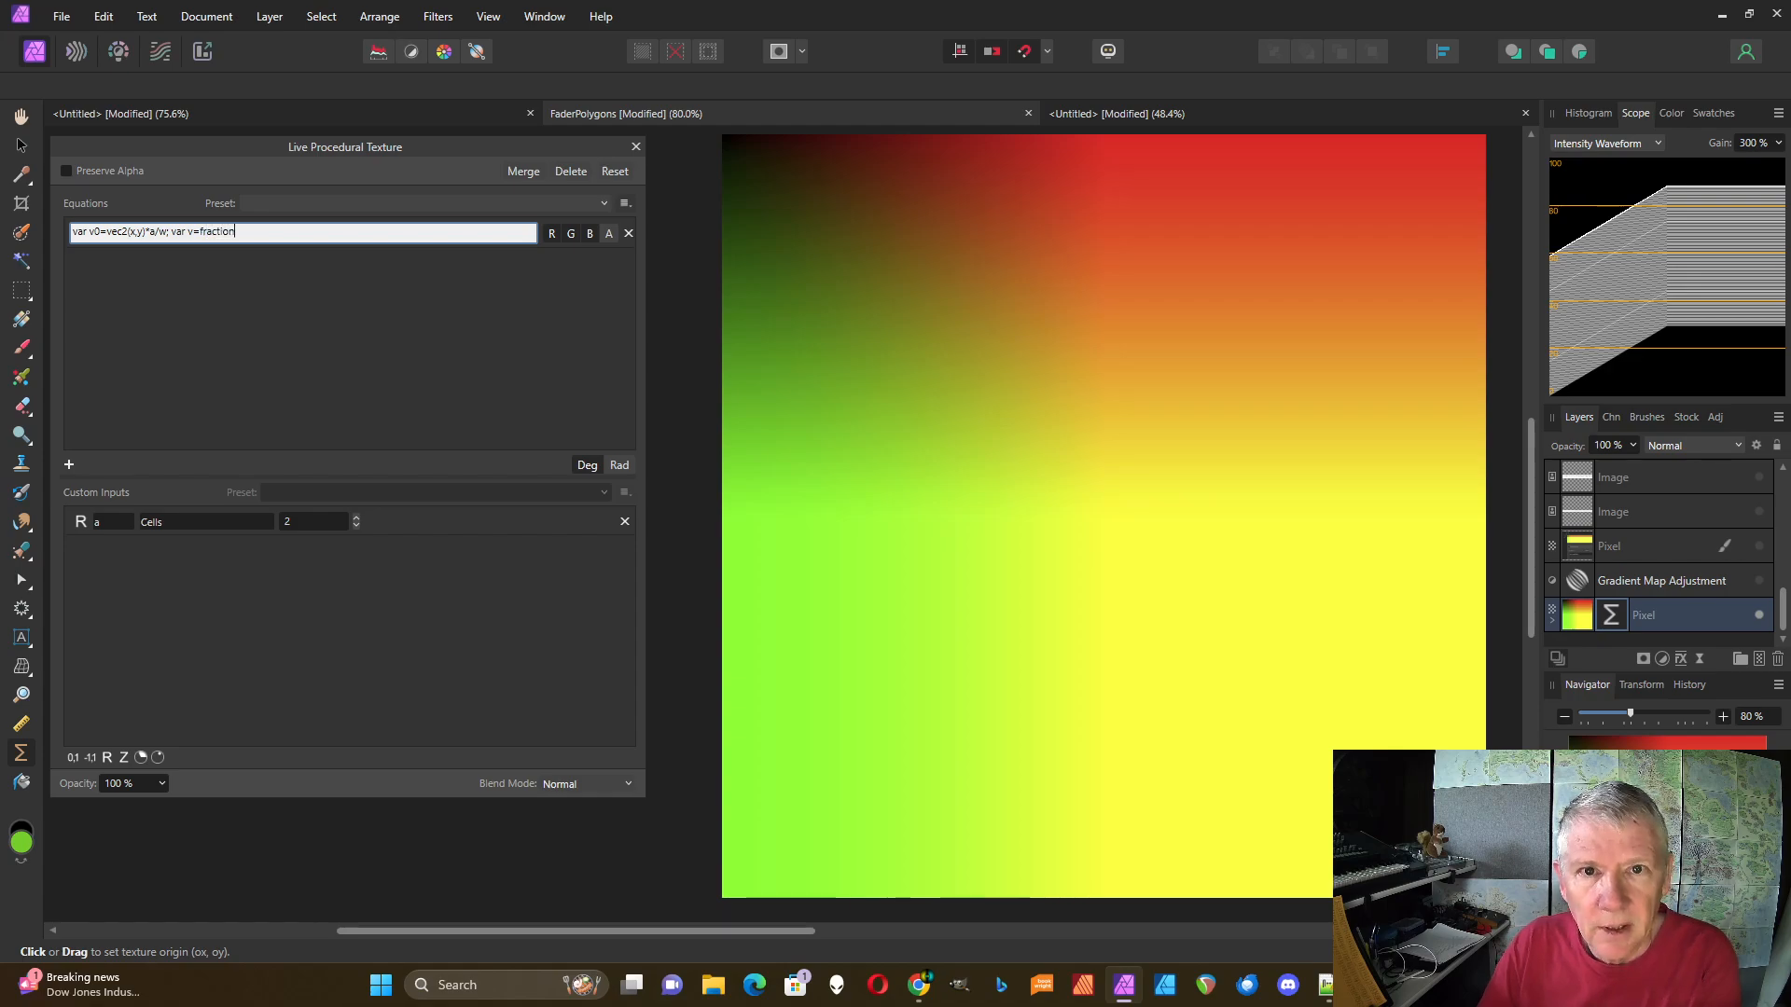
{"action": "type", "text": "("}
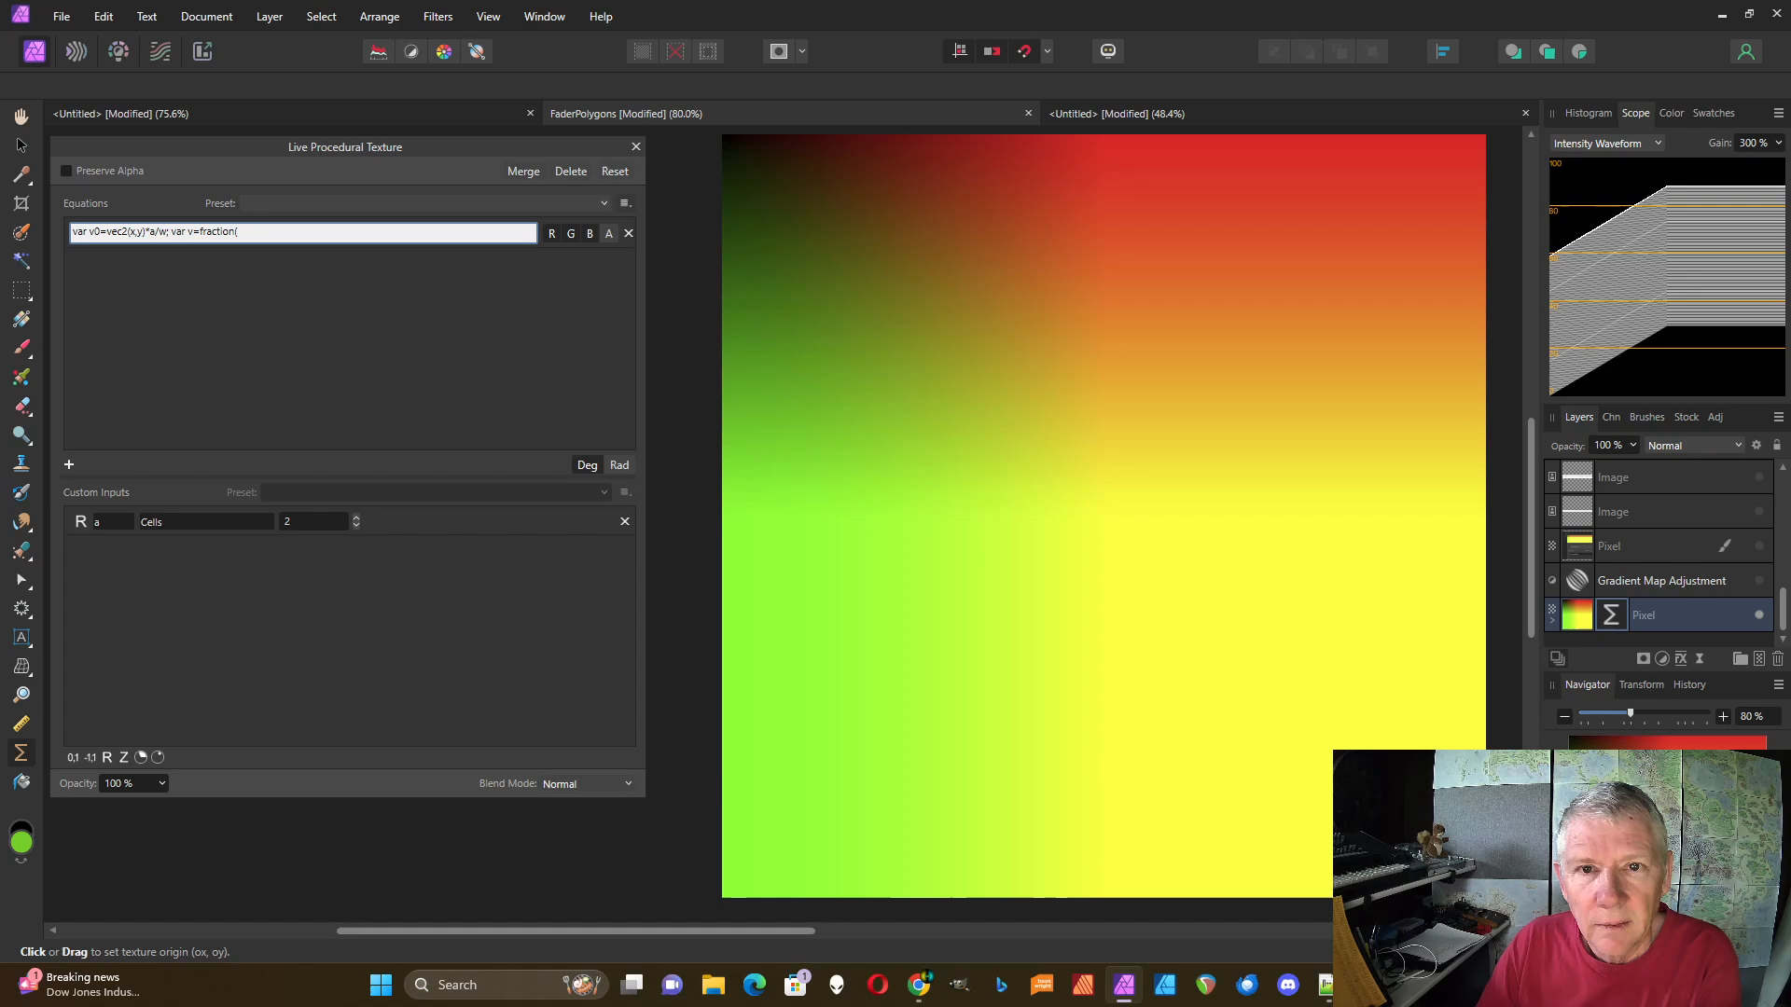
{"action": "type", "text": "v0)"}
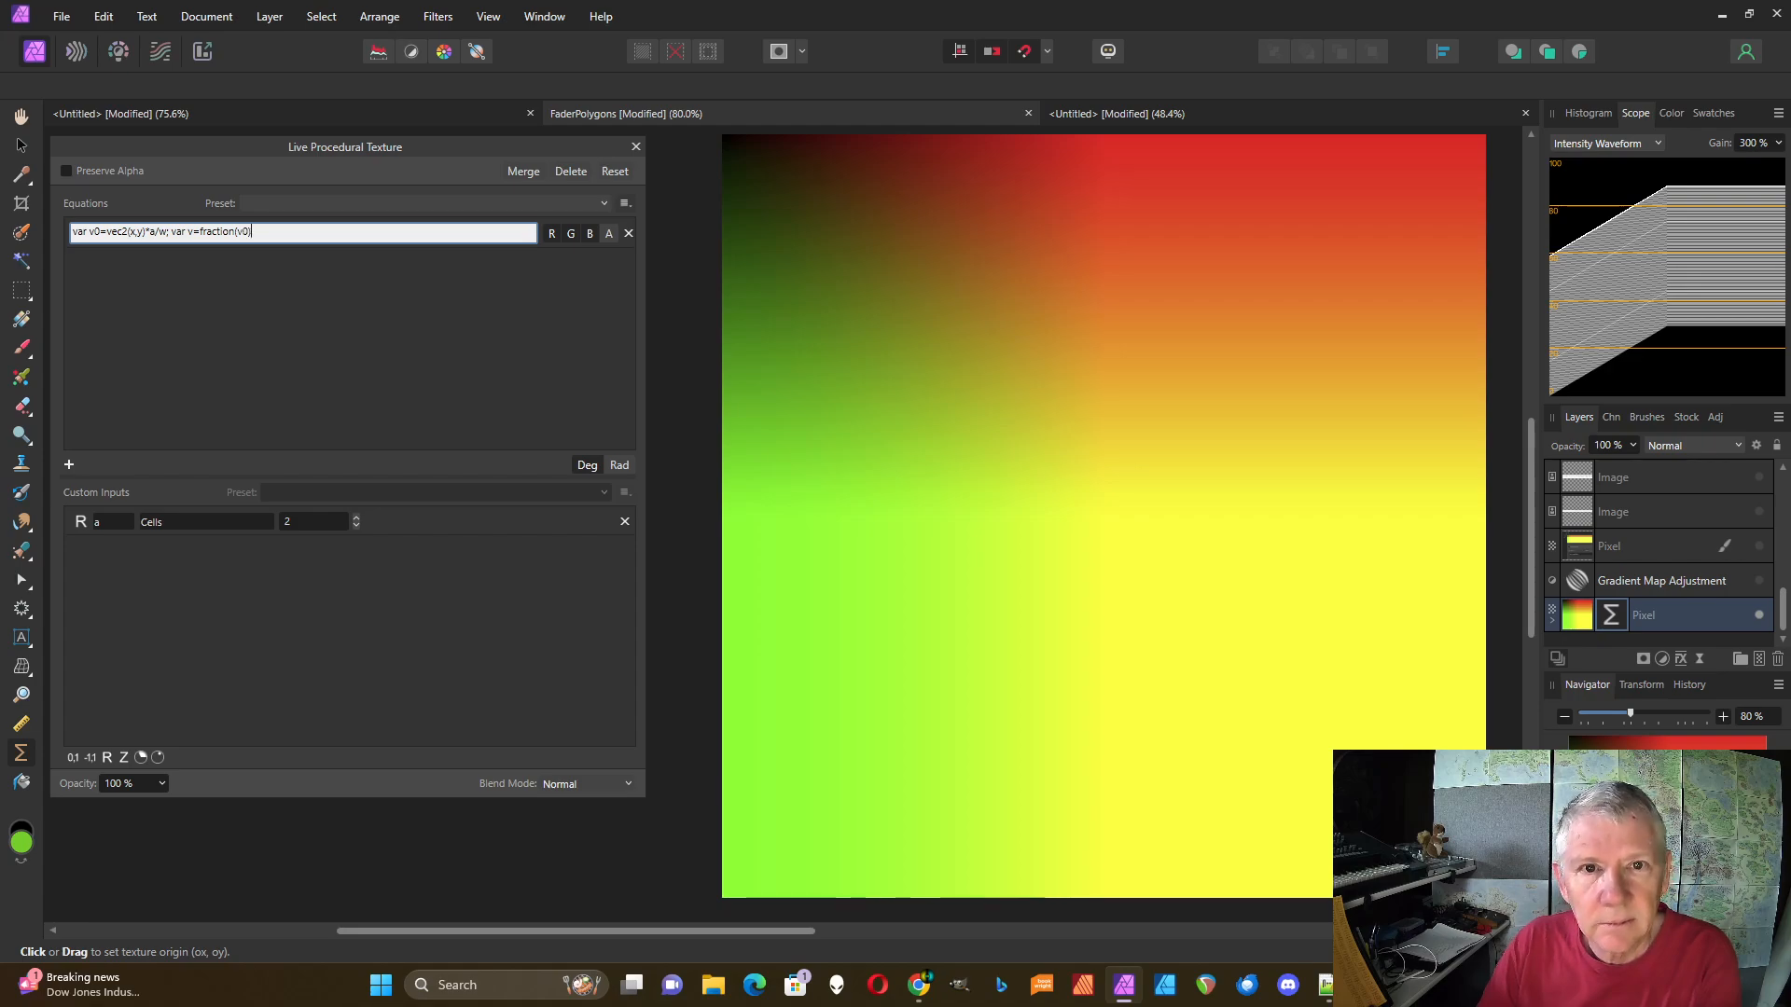
{"action": "type", "text": "; v"}
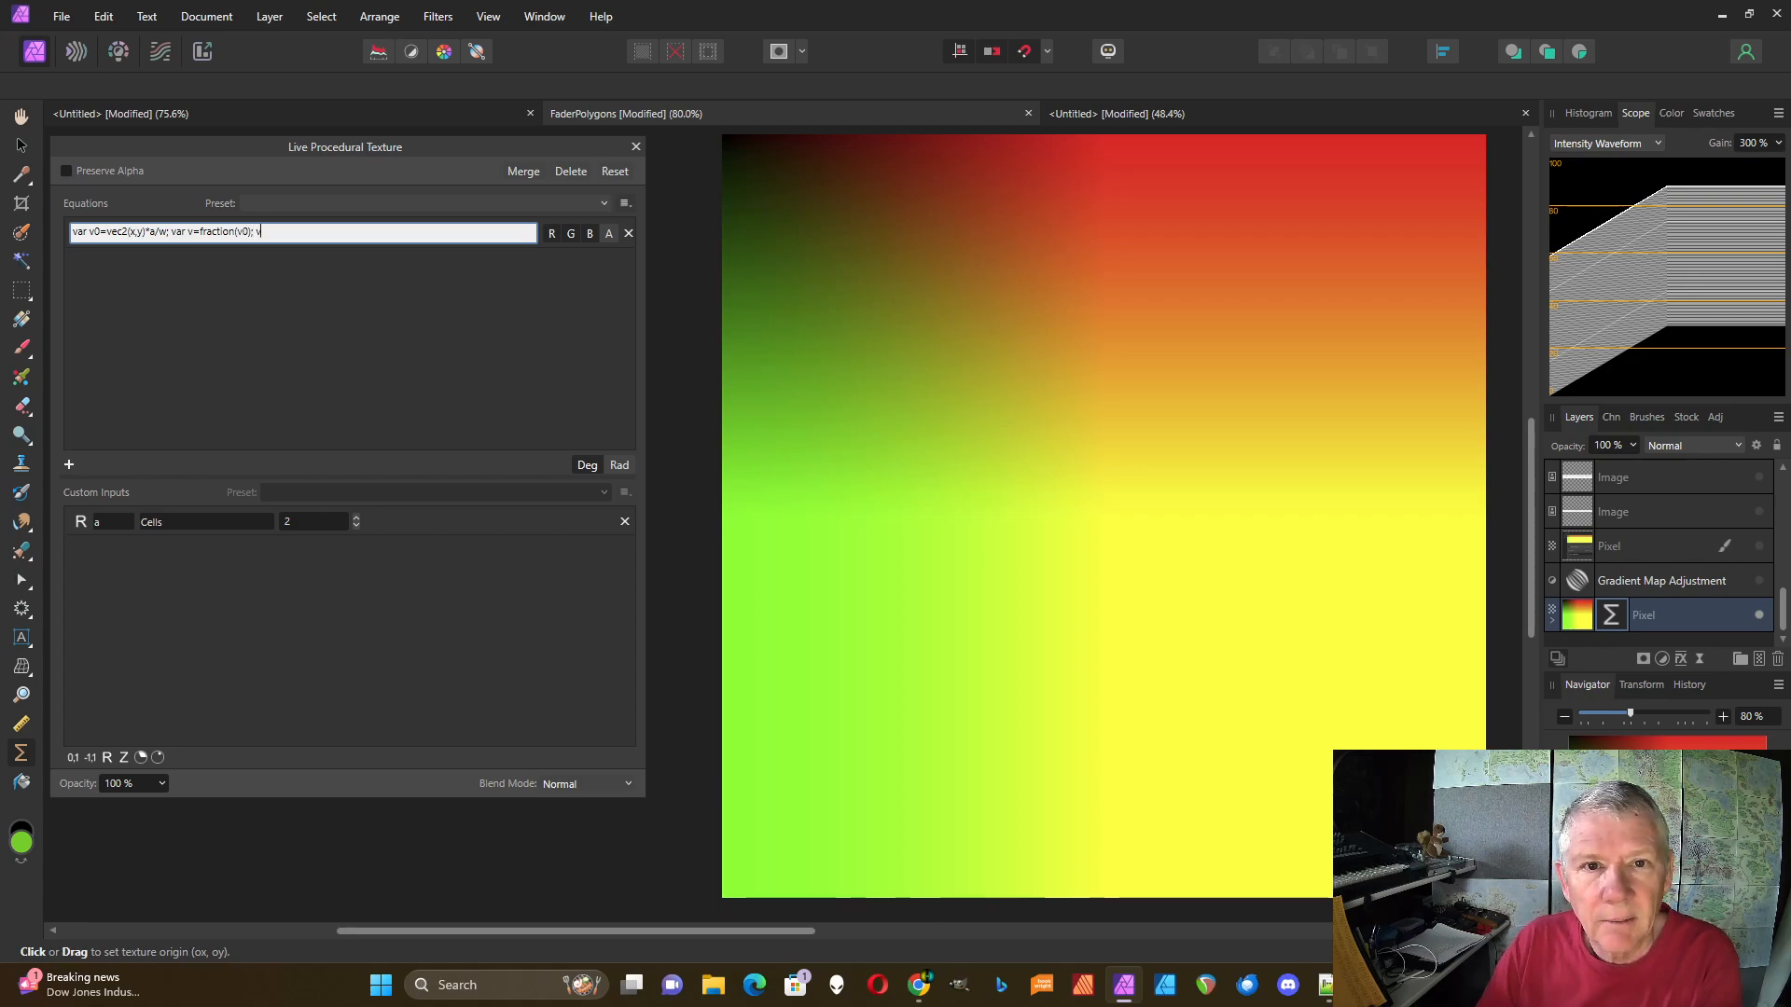
{"action": "key", "text": "Return"}
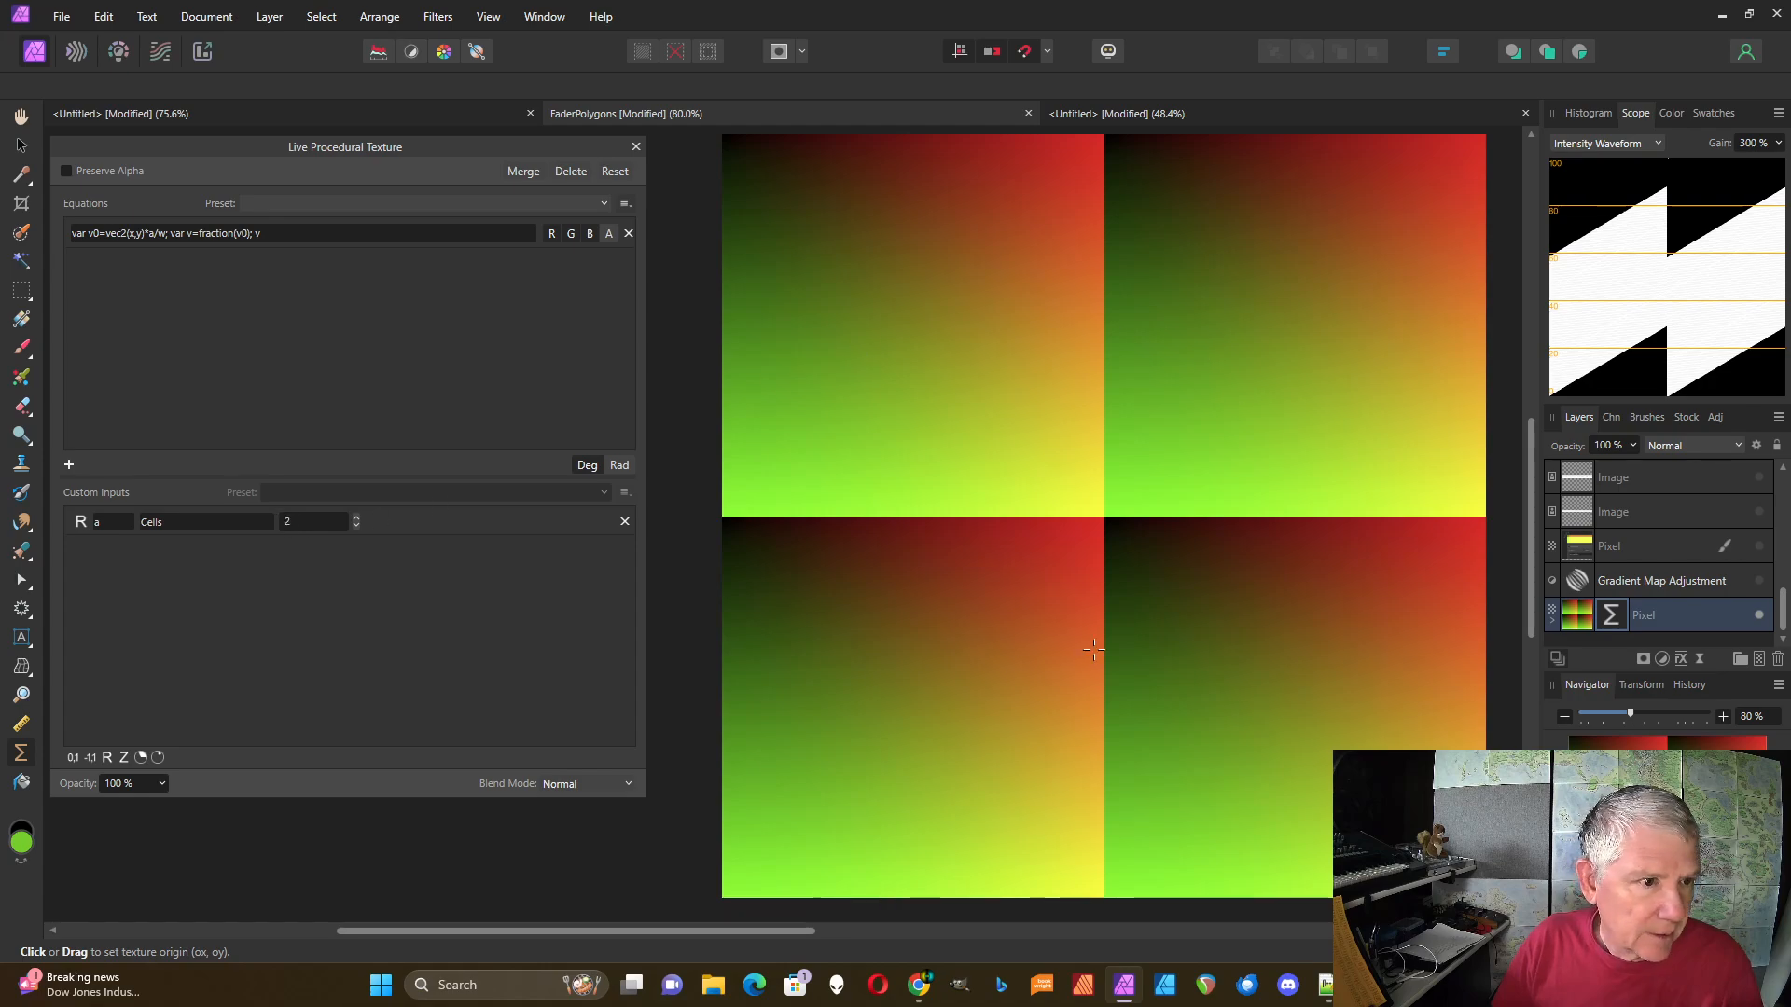
- Raise Cells to 5 to test the tiling, and bring it back down to 1
{"action": "left_click", "coordinate": [356, 519]}
{"action": "left_click", "coordinate": [355, 519]}
{"action": "left_click", "coordinate": [356, 518]}
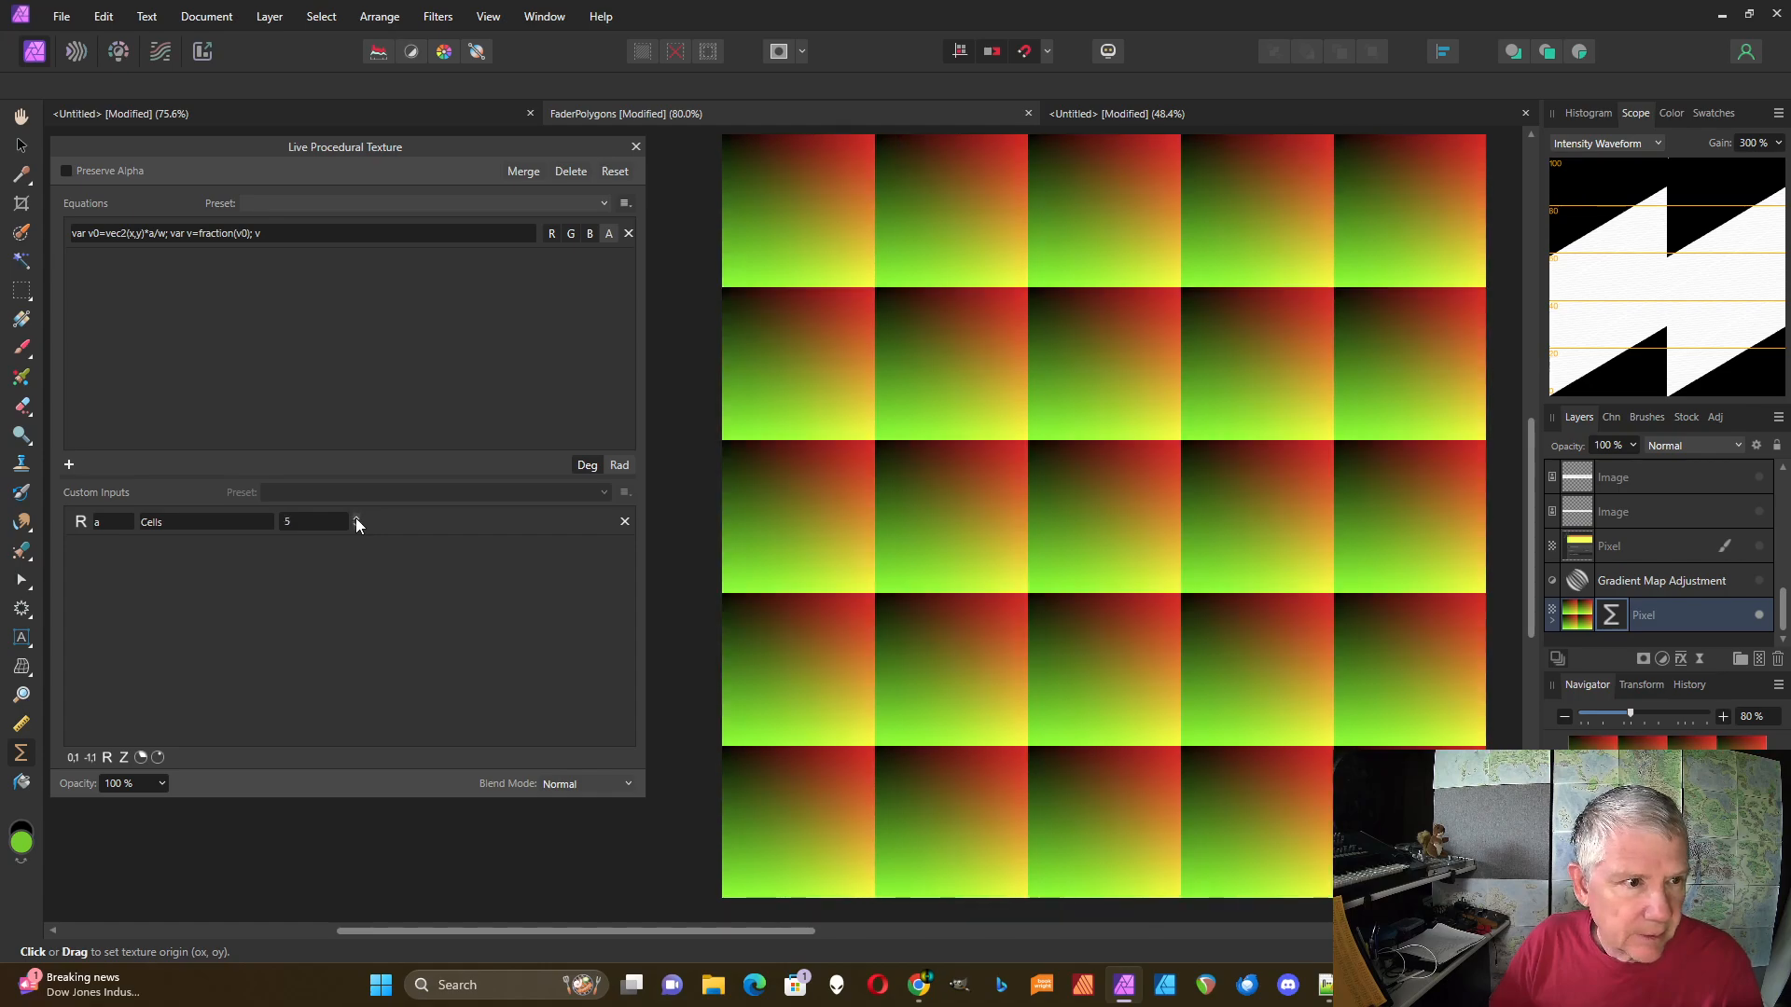
{"action": "left_click", "coordinate": [355, 524]}
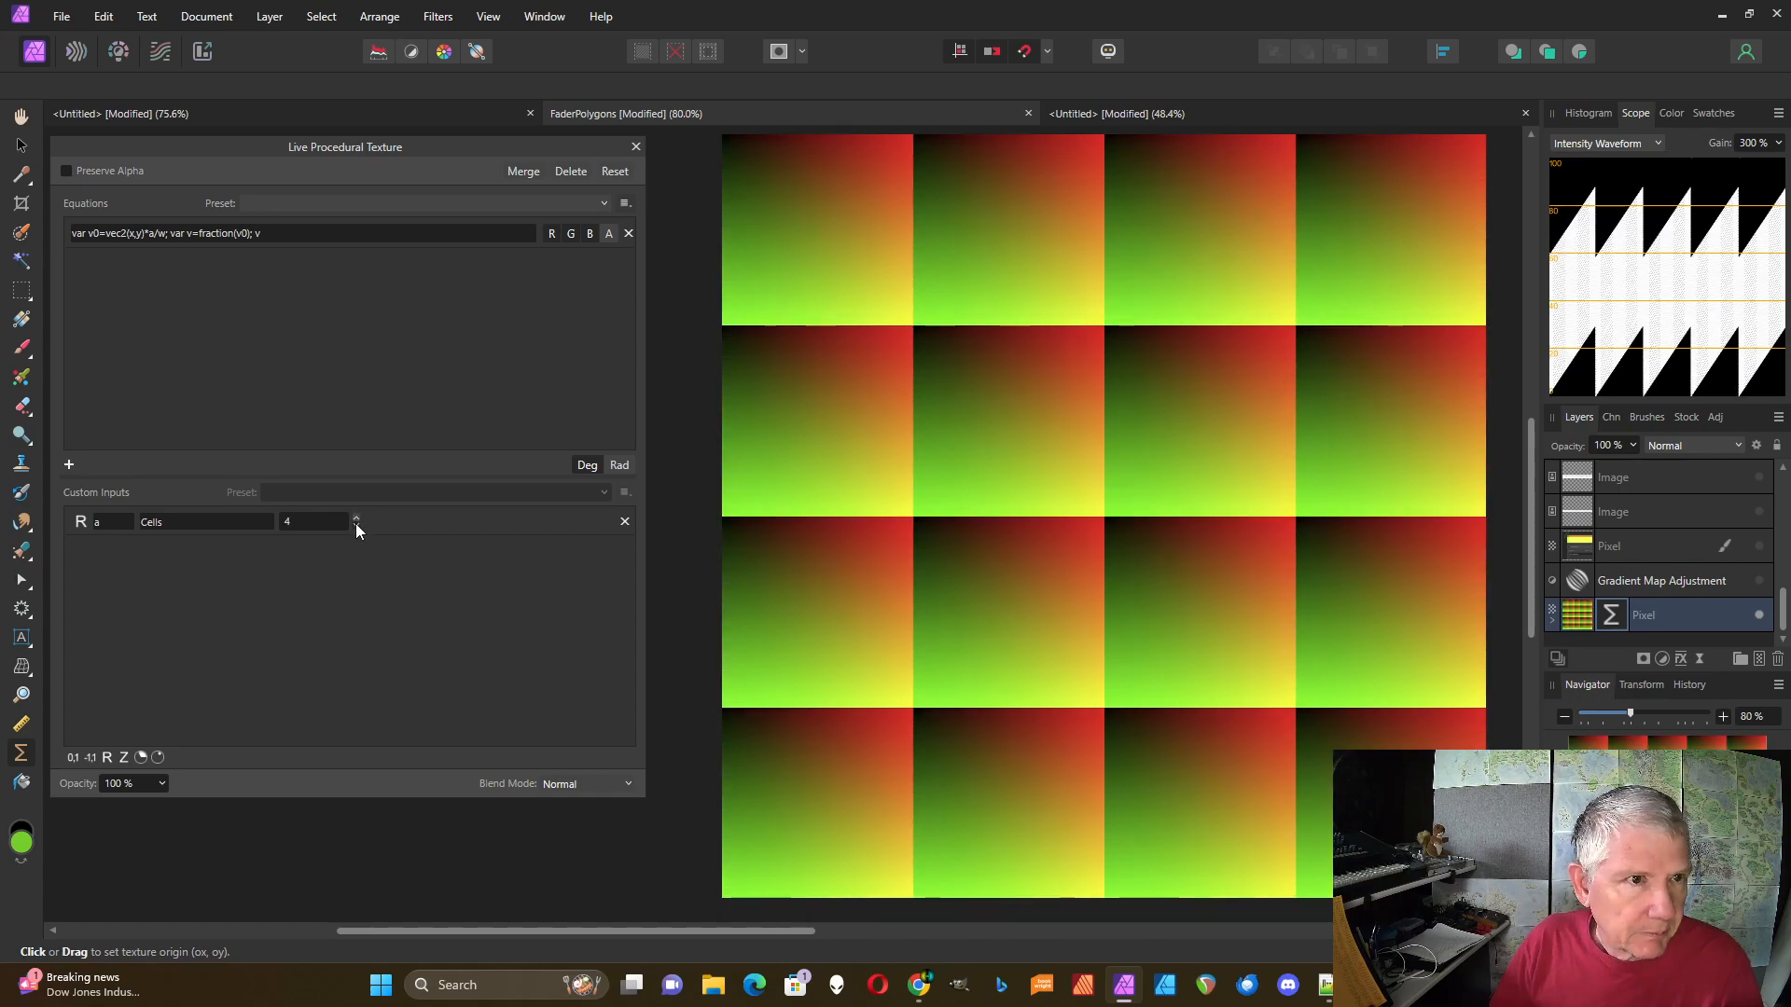
{"action": "left_click", "coordinate": [355, 523]}
{"action": "left_click", "coordinate": [356, 524]}
{"action": "left_click", "coordinate": [356, 523]}
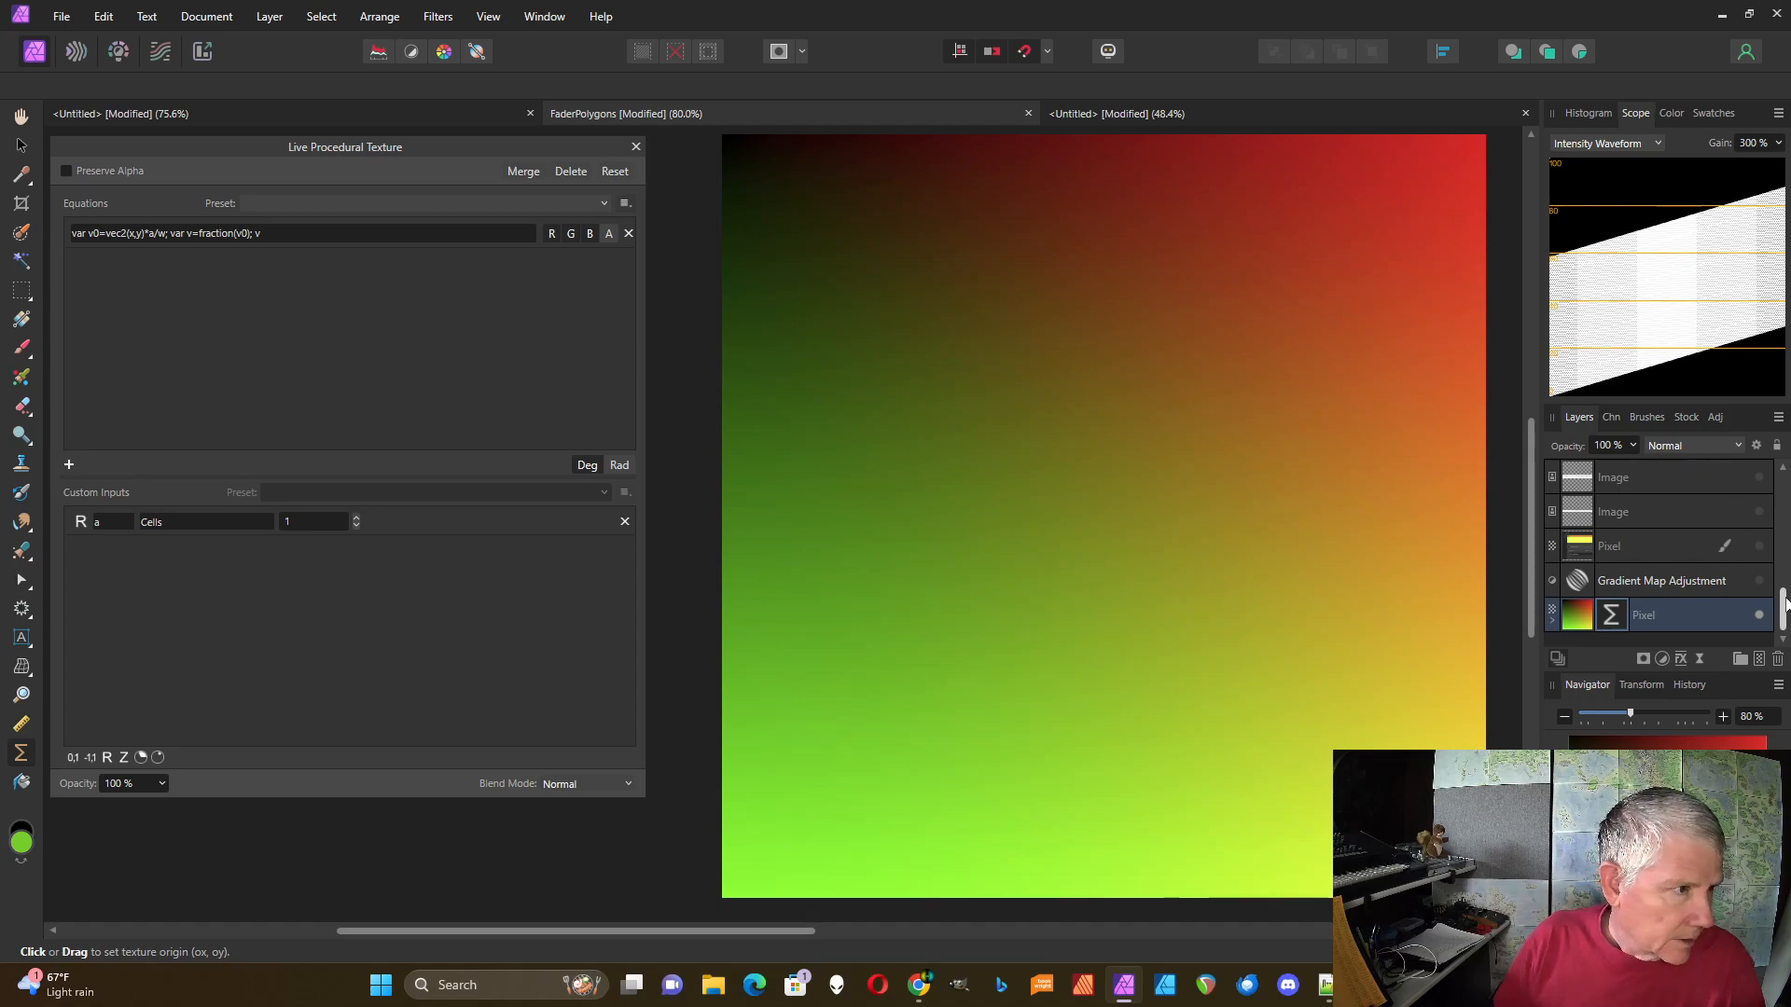
- Show the annotated fraction(v) layer, examine the 0 to 1 coordinates in each of its four cells, and hide it again
{"action": "scroll", "coordinate": [1783, 588], "scroll_direction": "up", "scroll_amount": 2}
{"action": "scroll", "coordinate": [1783, 588], "scroll_direction": "up", "scroll_amount": 2}
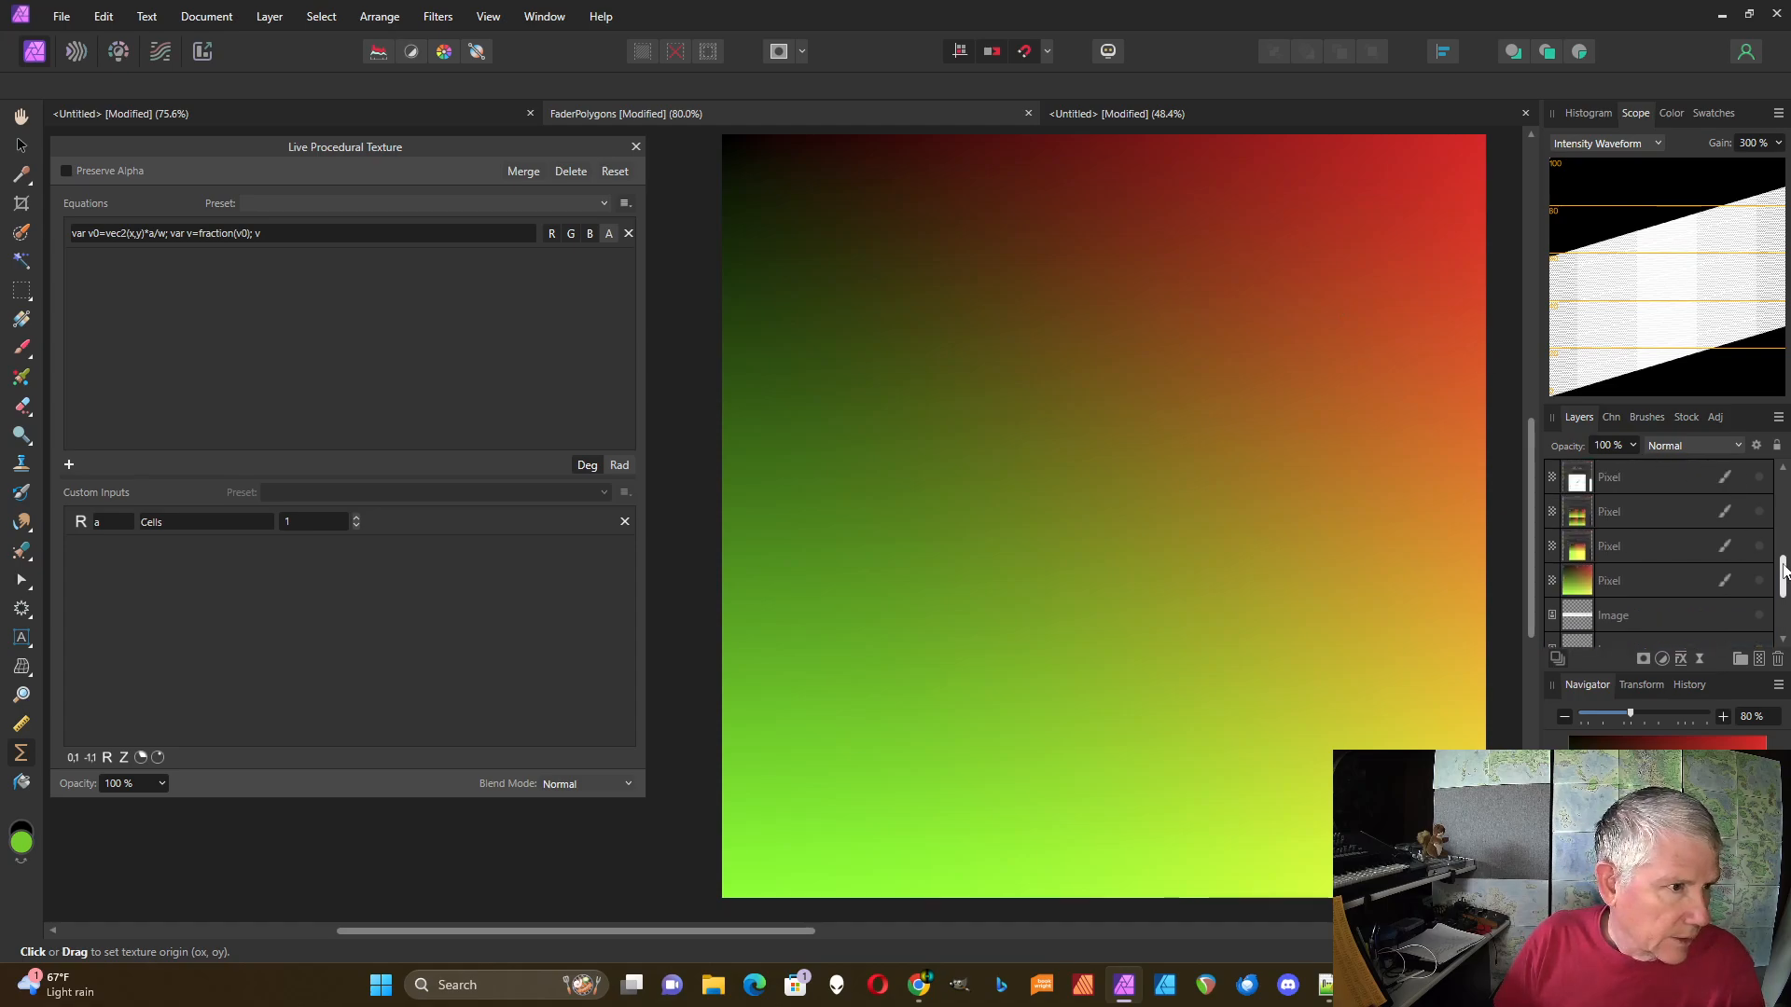
{"action": "left_click", "coordinate": [1581, 513]}
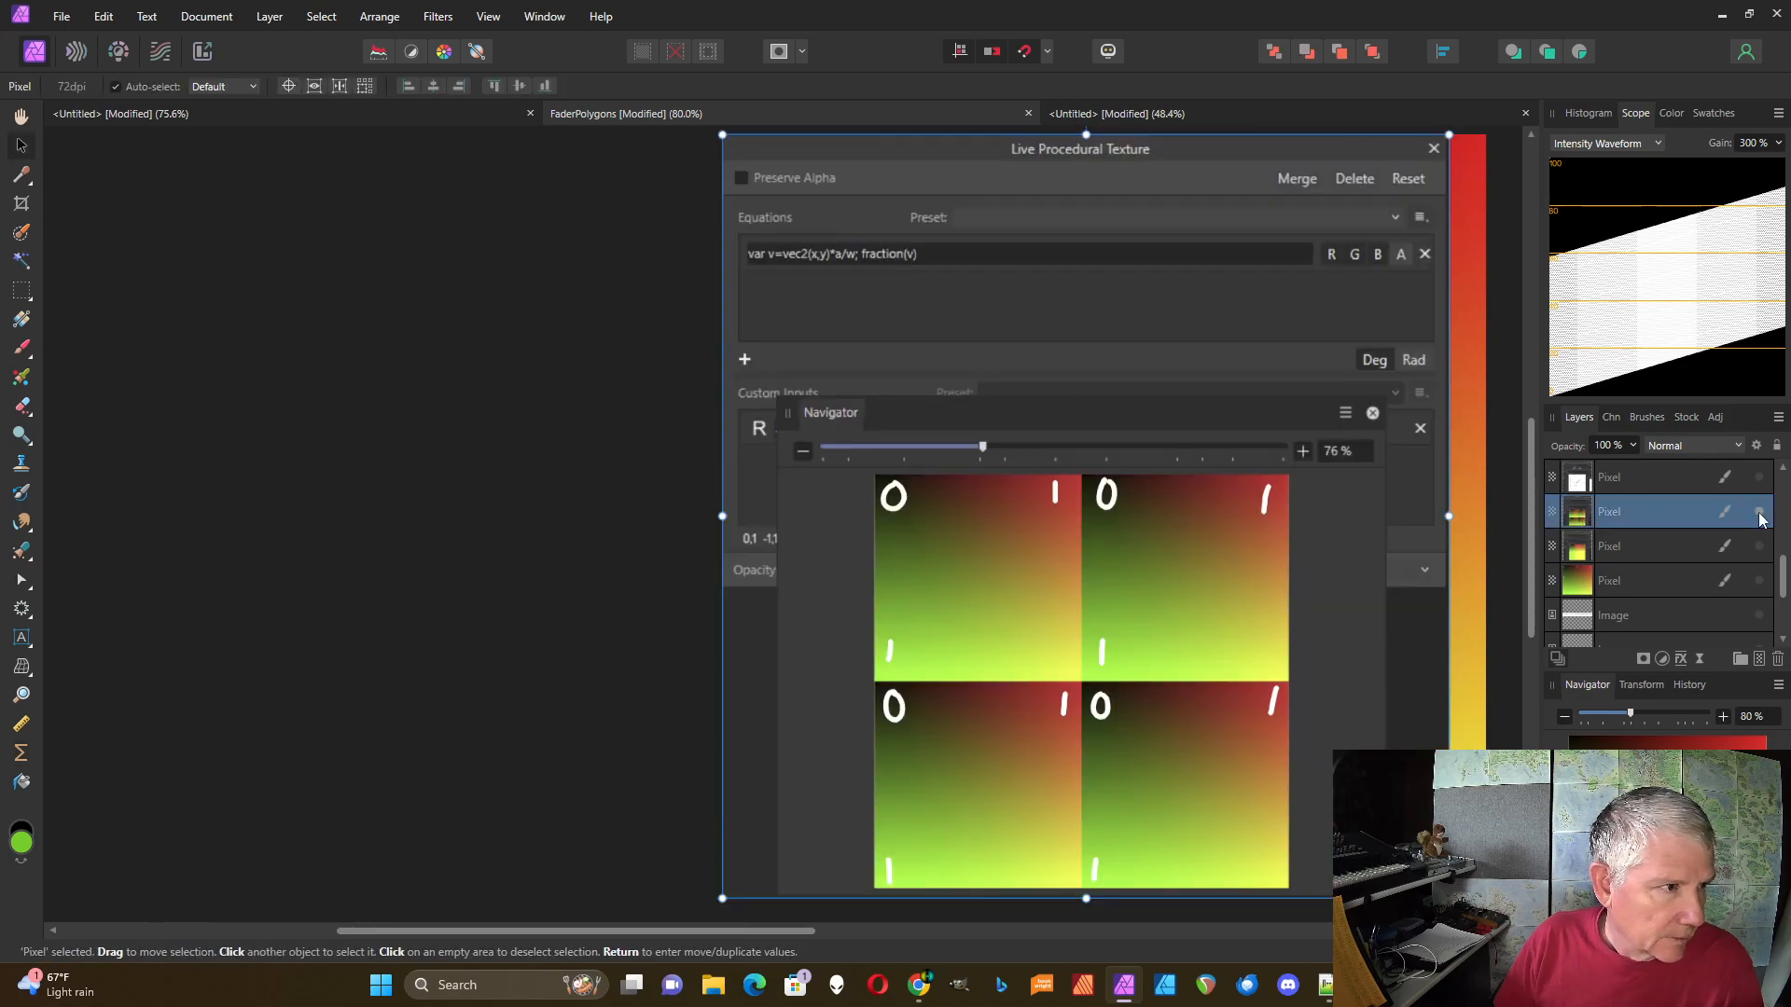
{"action": "left_click", "coordinate": [1758, 513]}
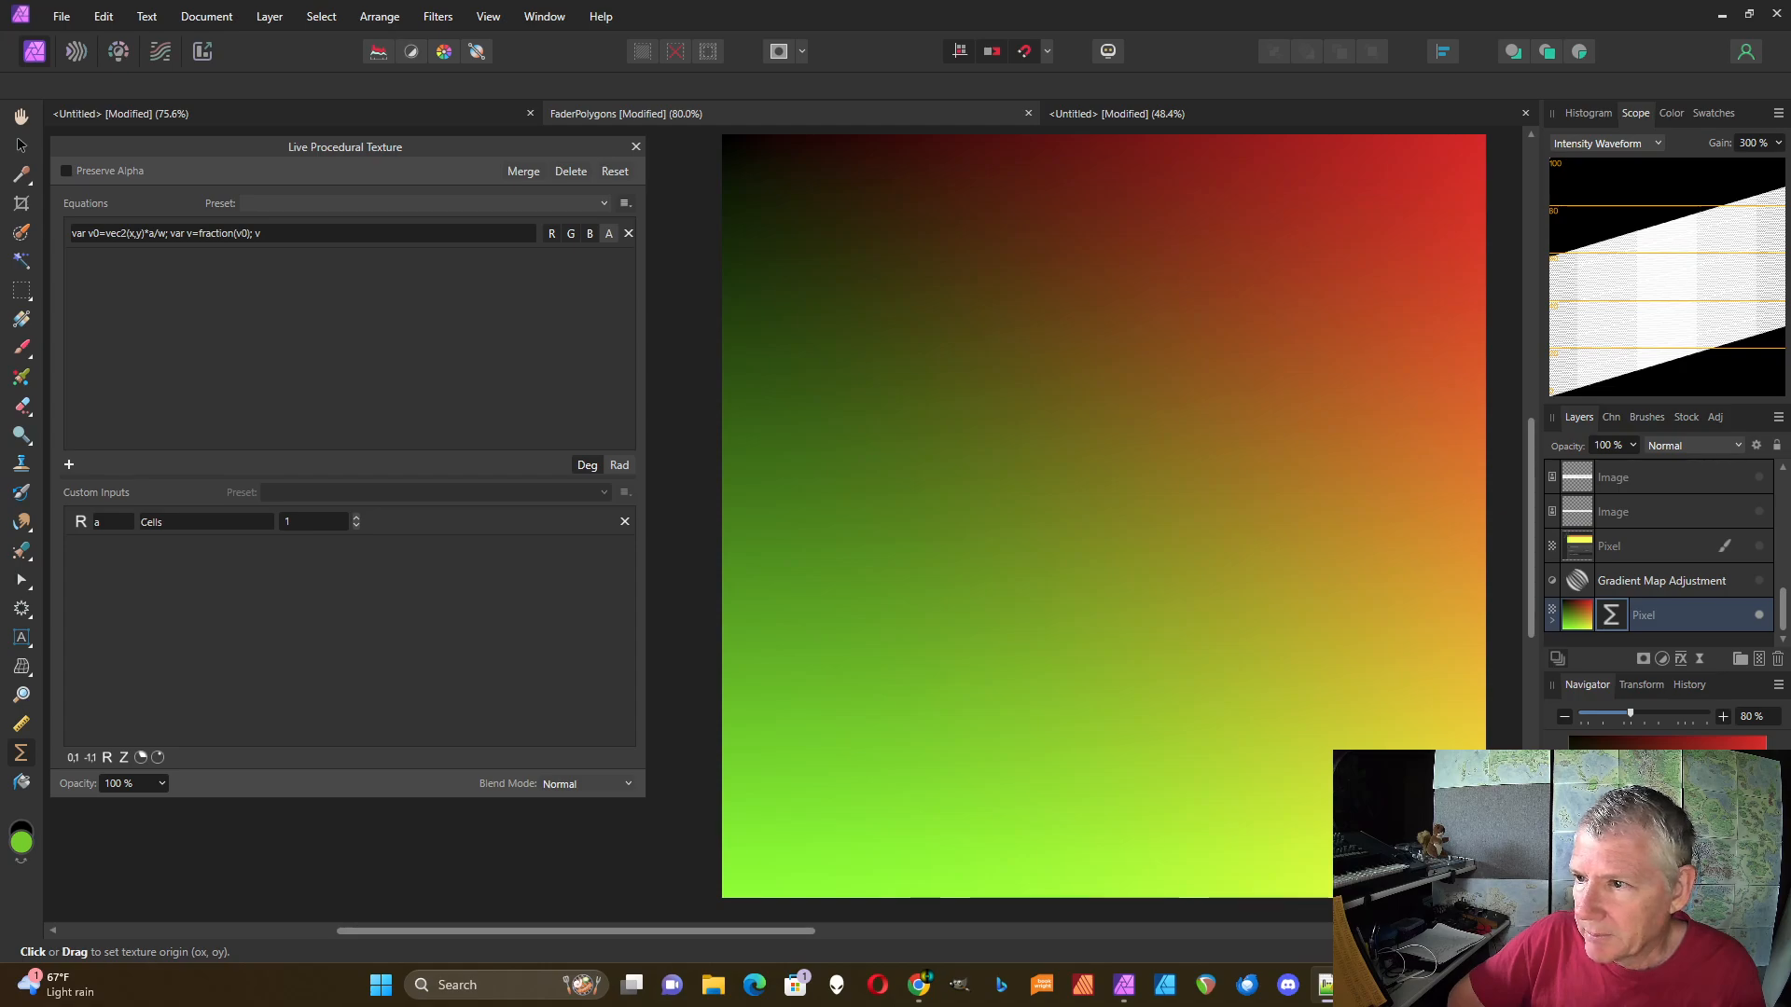
- Replace the output v in the equation with the polar angle, ending it with "var th=atan2(v.y,v.x); th"
{"action": "left_click", "coordinate": [283, 237]}
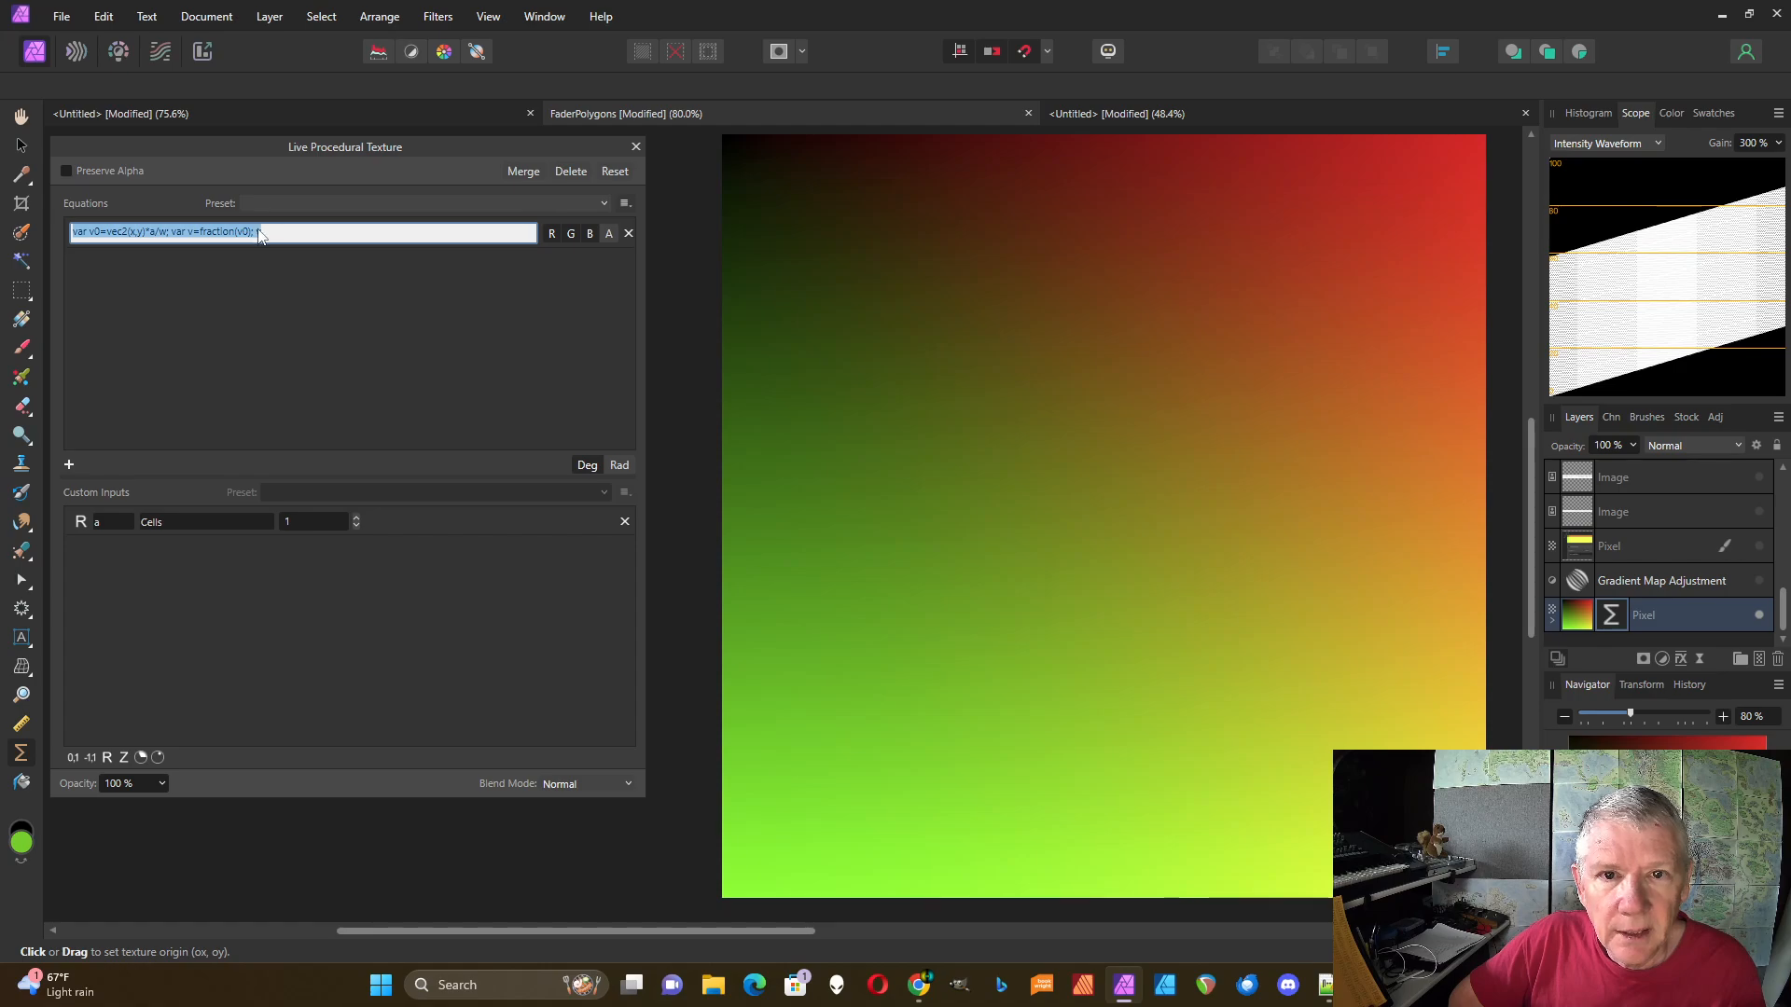
{"action": "left_click", "coordinate": [307, 237]}
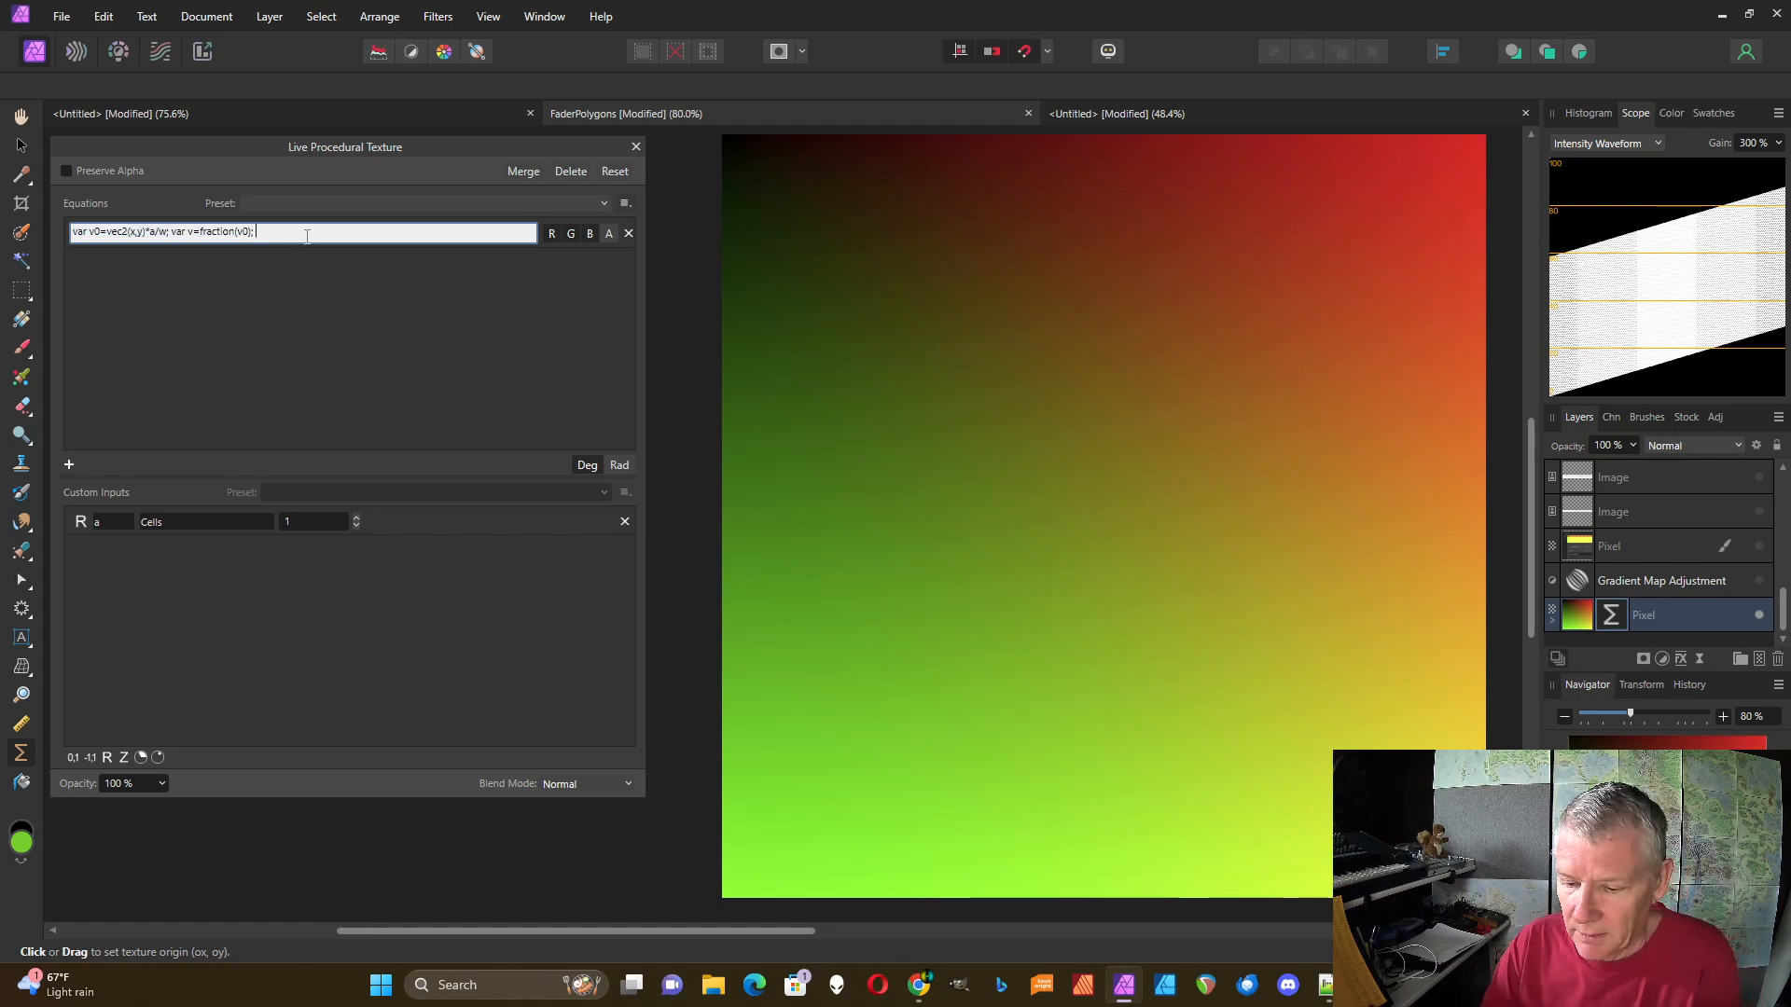
{"action": "type", "text": "t"}
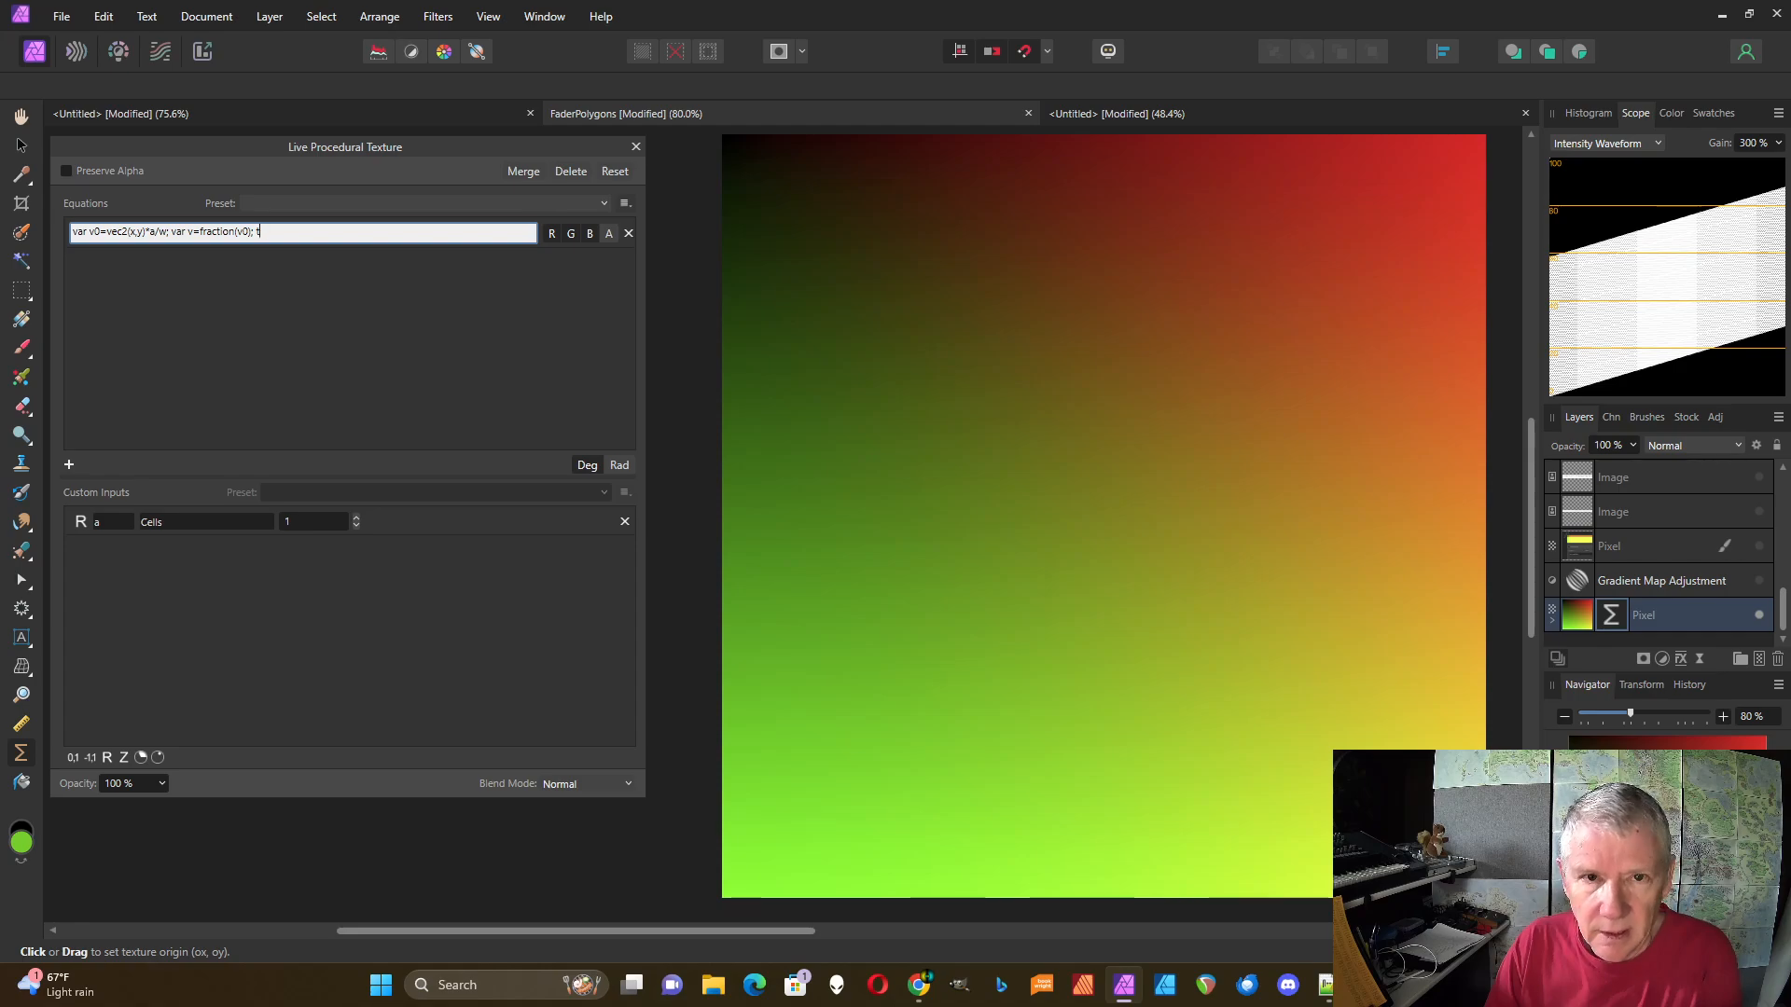
{"action": "type", "text": "var th"}
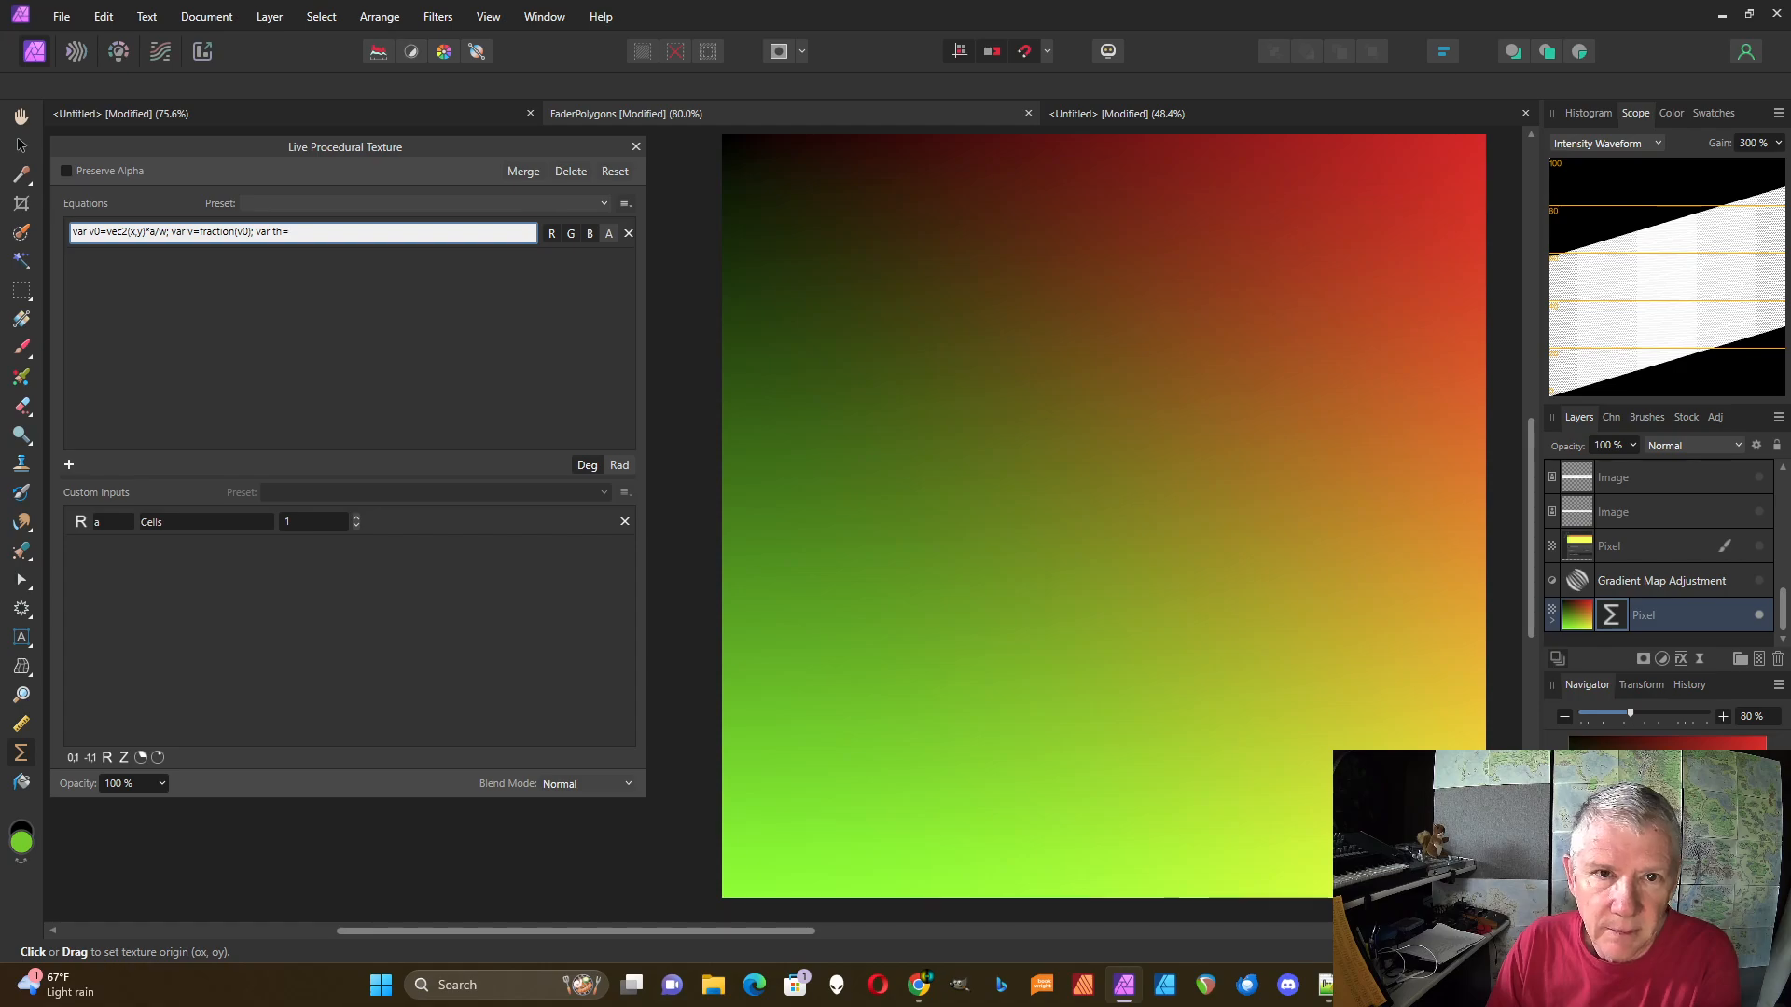
{"action": "type", "text": "=a"}
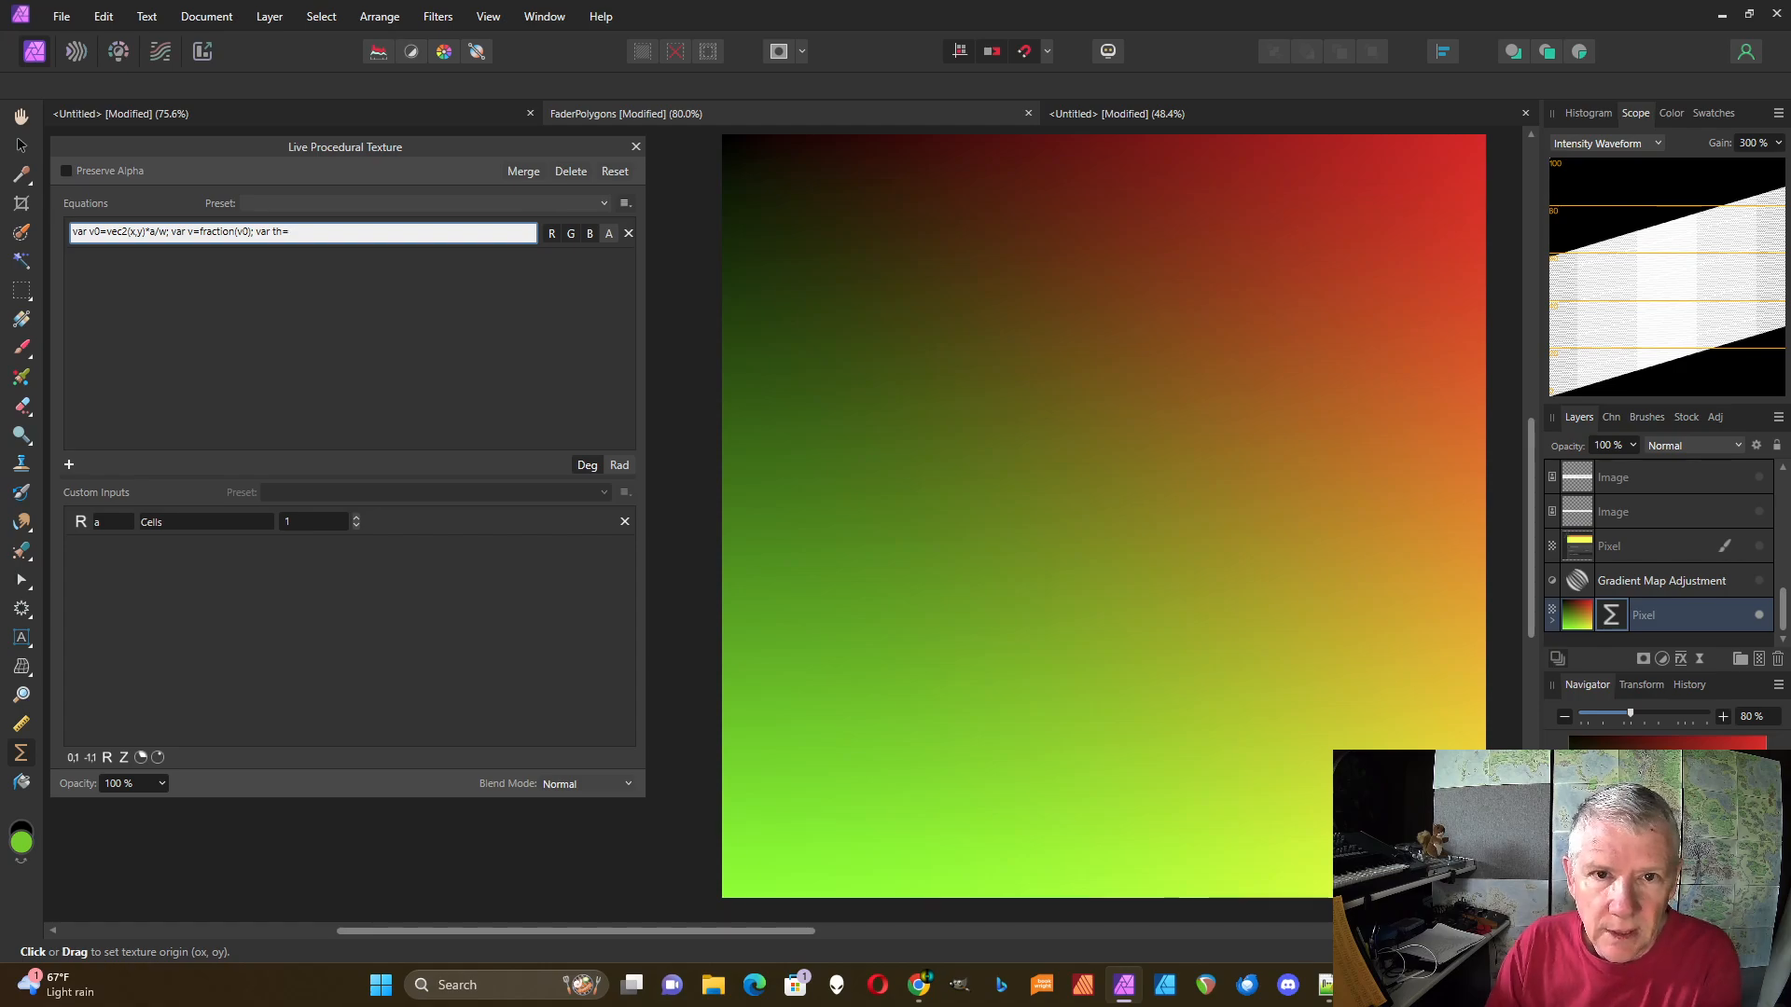
{"action": "type", "text": "ta"}
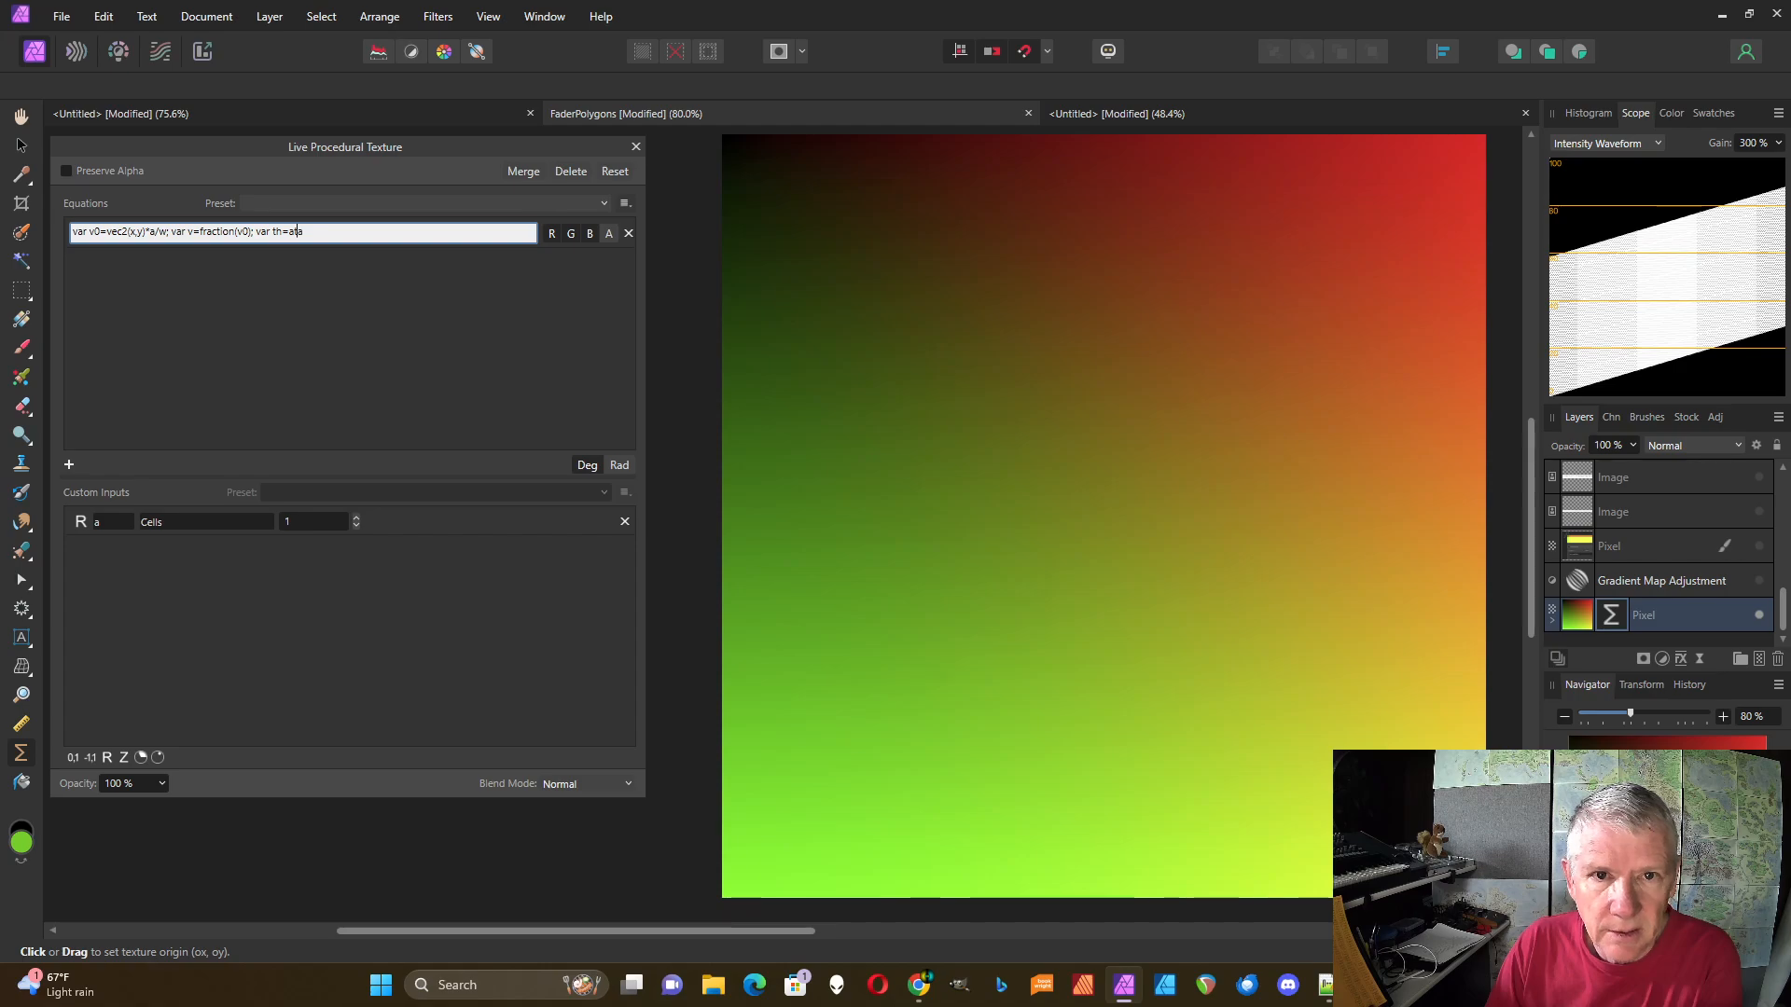
{"action": "type", "text": "n2("}
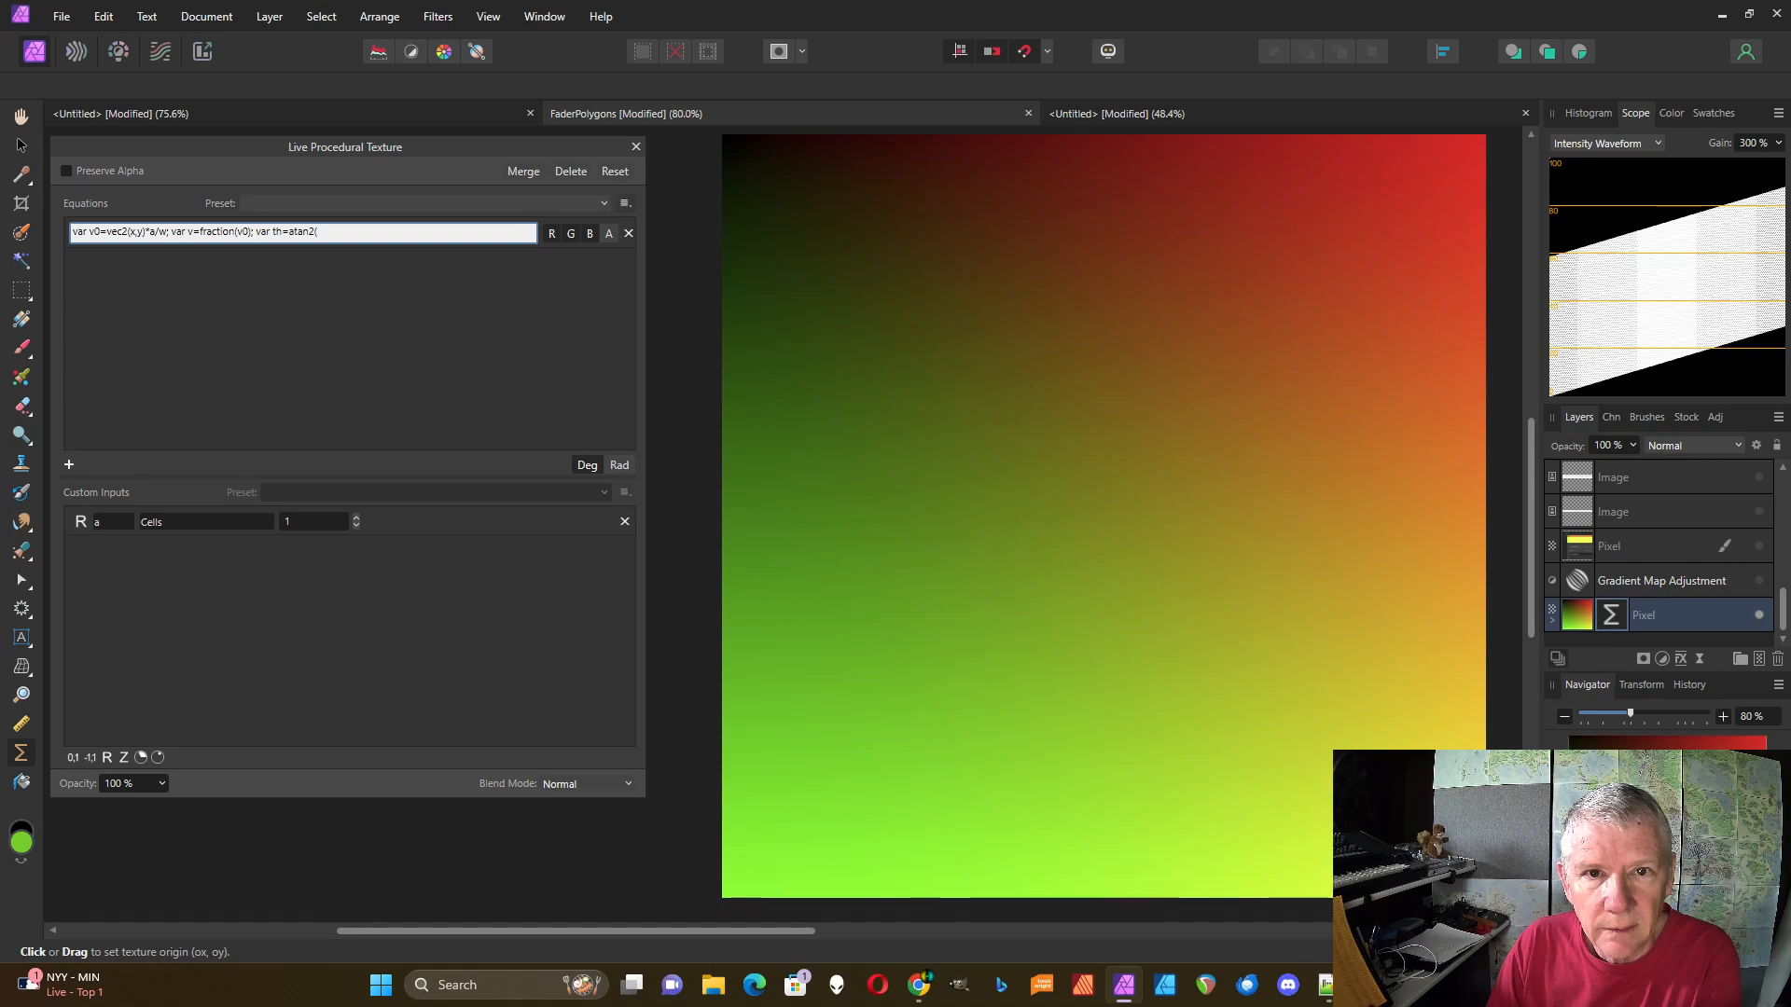
{"action": "type", "text": "v.x"}
{"action": "key", "text": "BackSpace"}
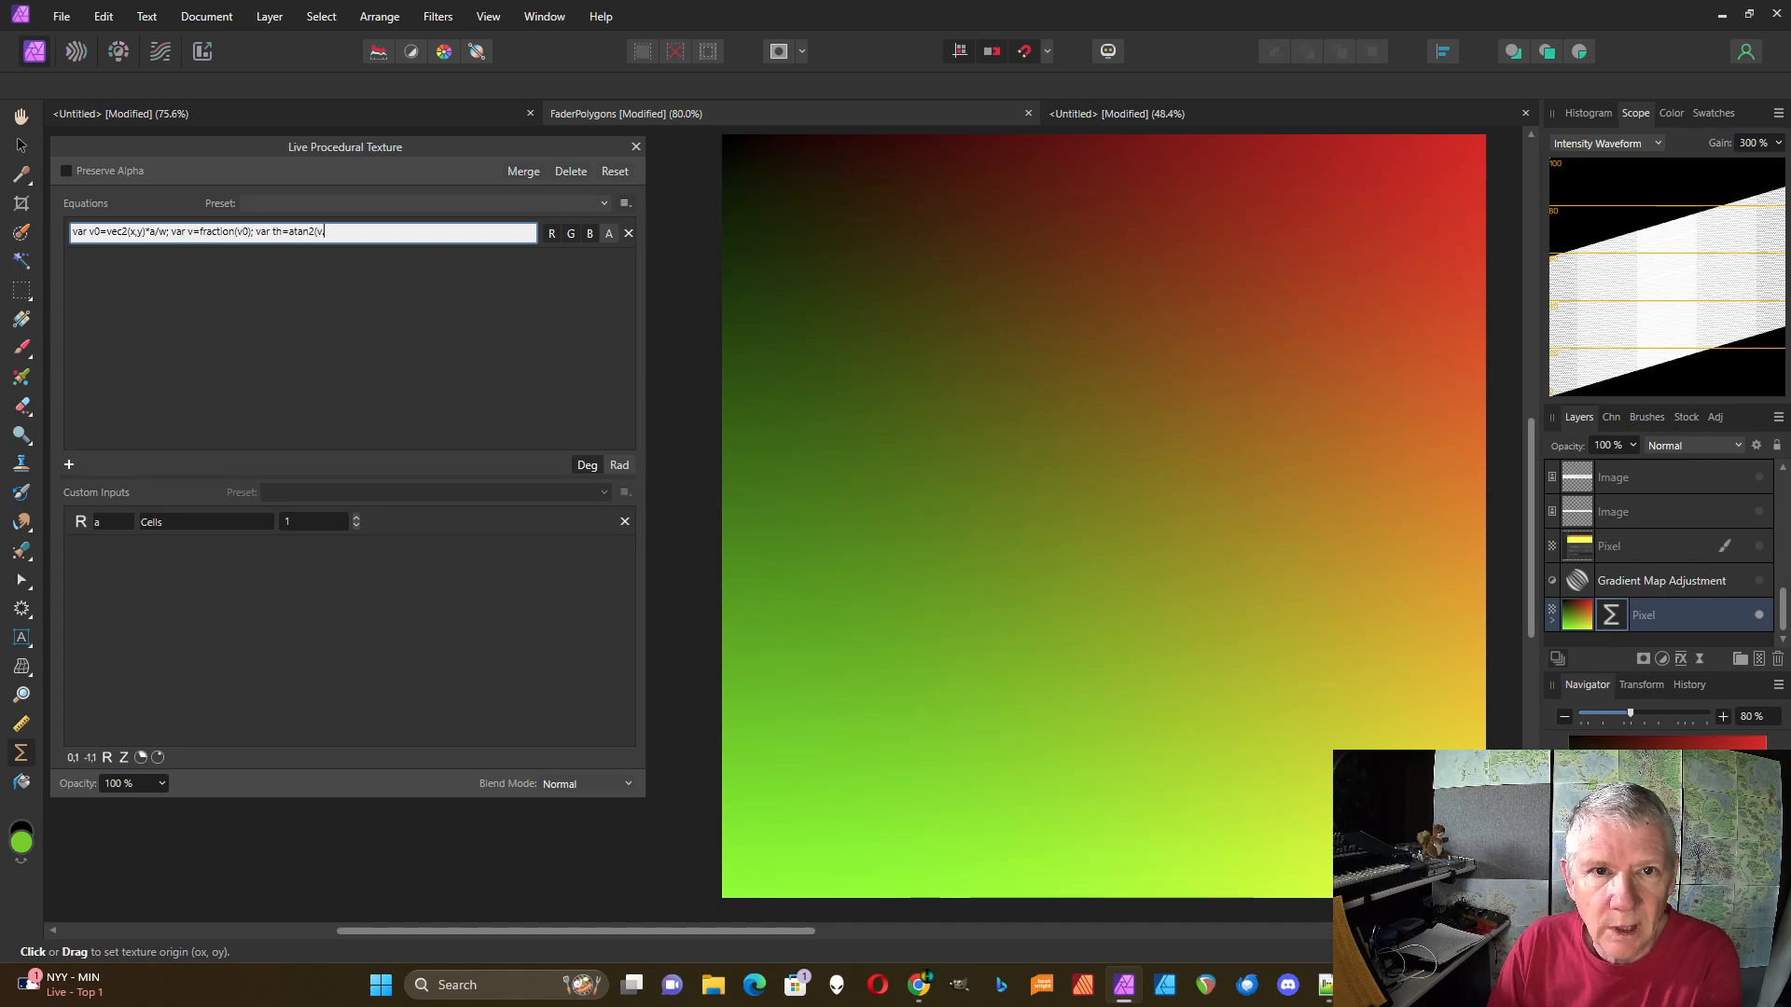
{"action": "type", "text": "y, v.x"}
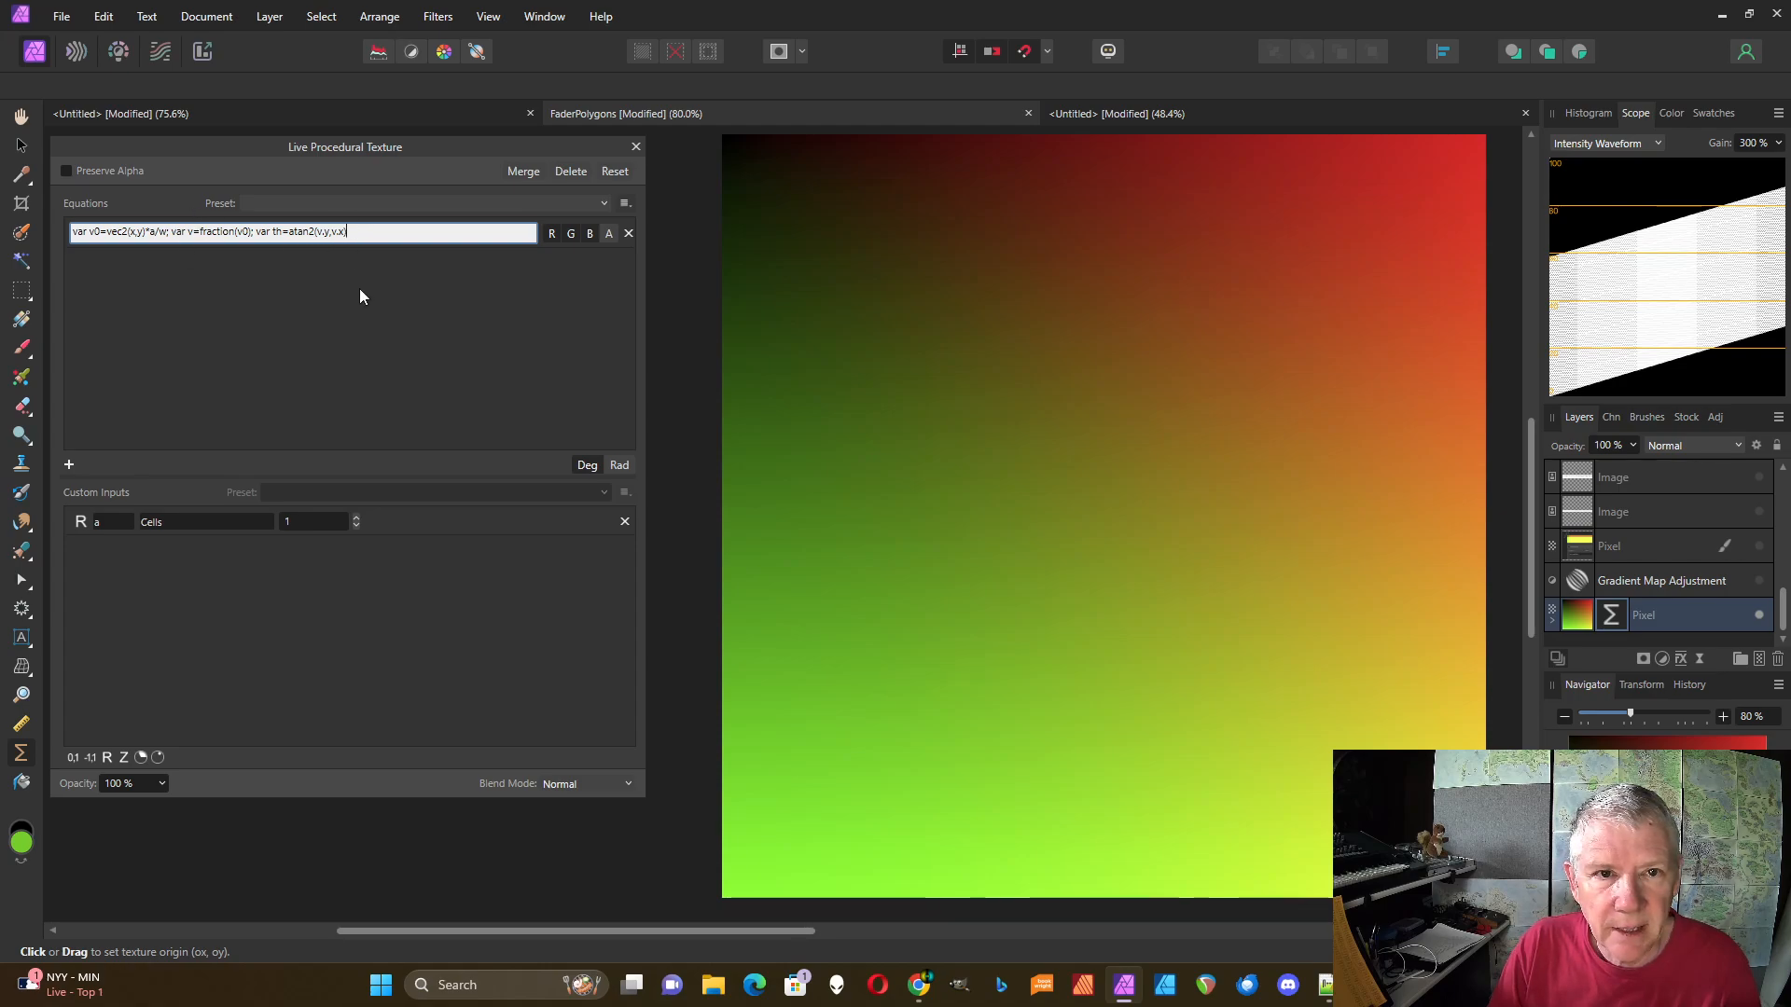
{"action": "type", "text": "); th"}
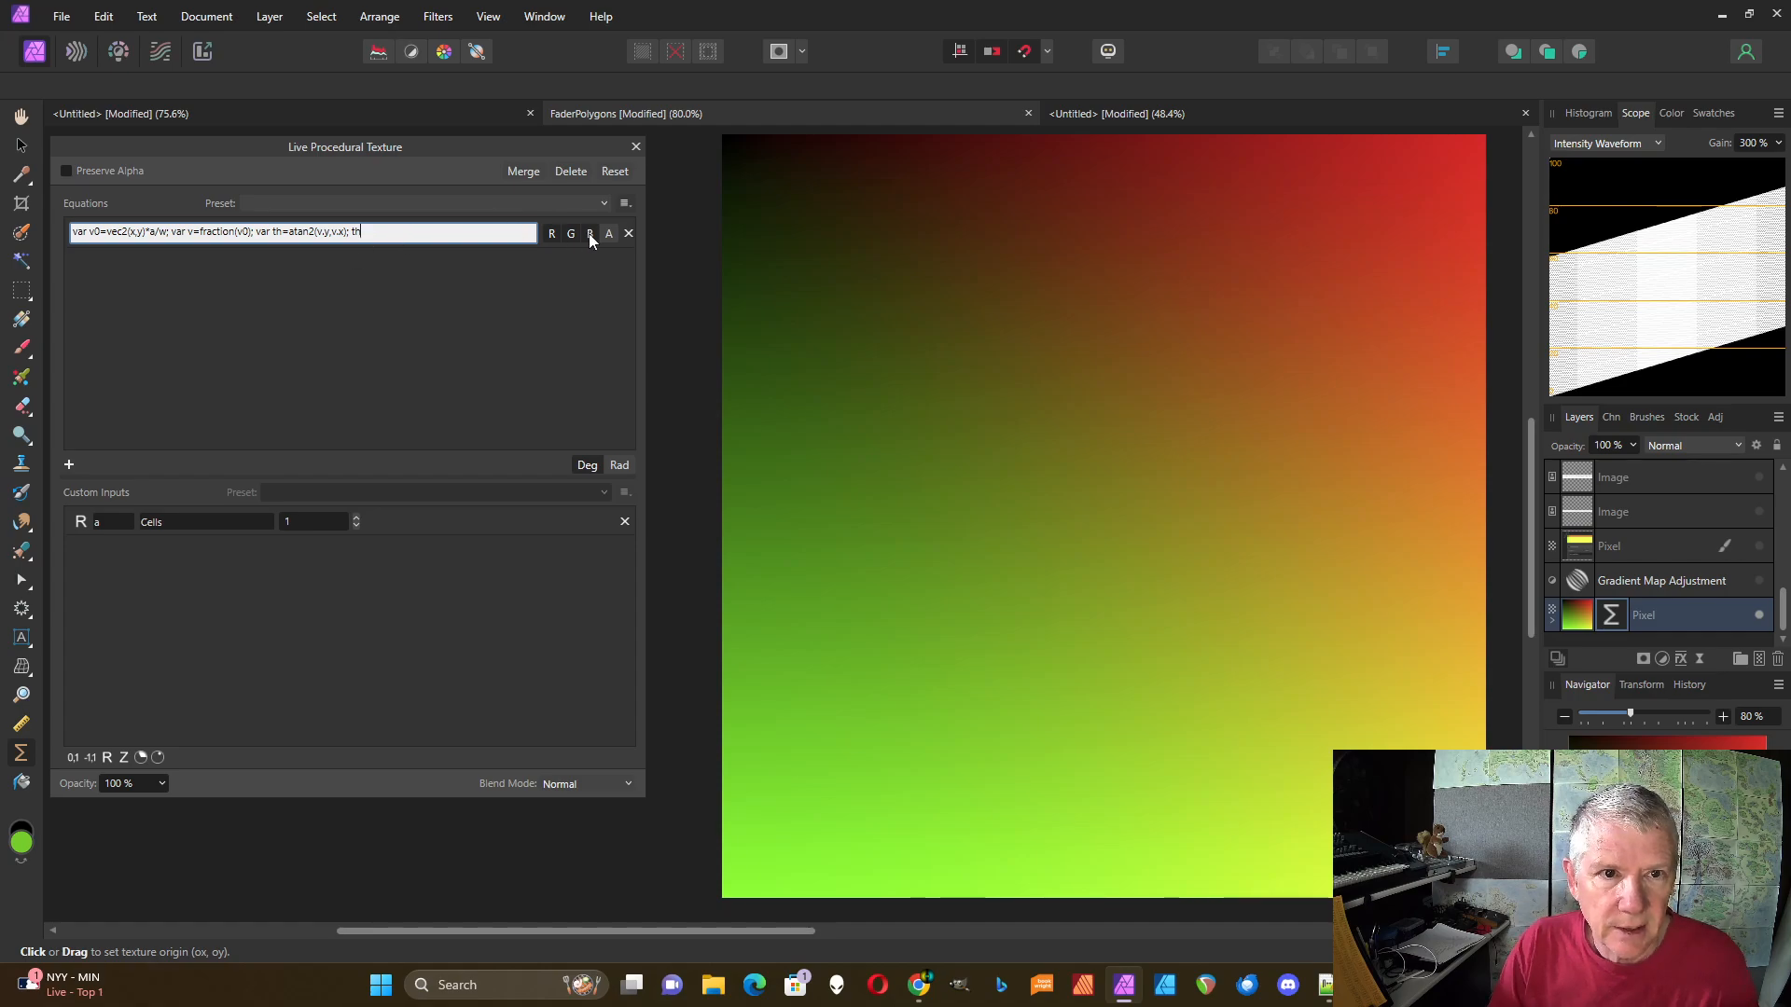
{"action": "key", "text": "Return"}
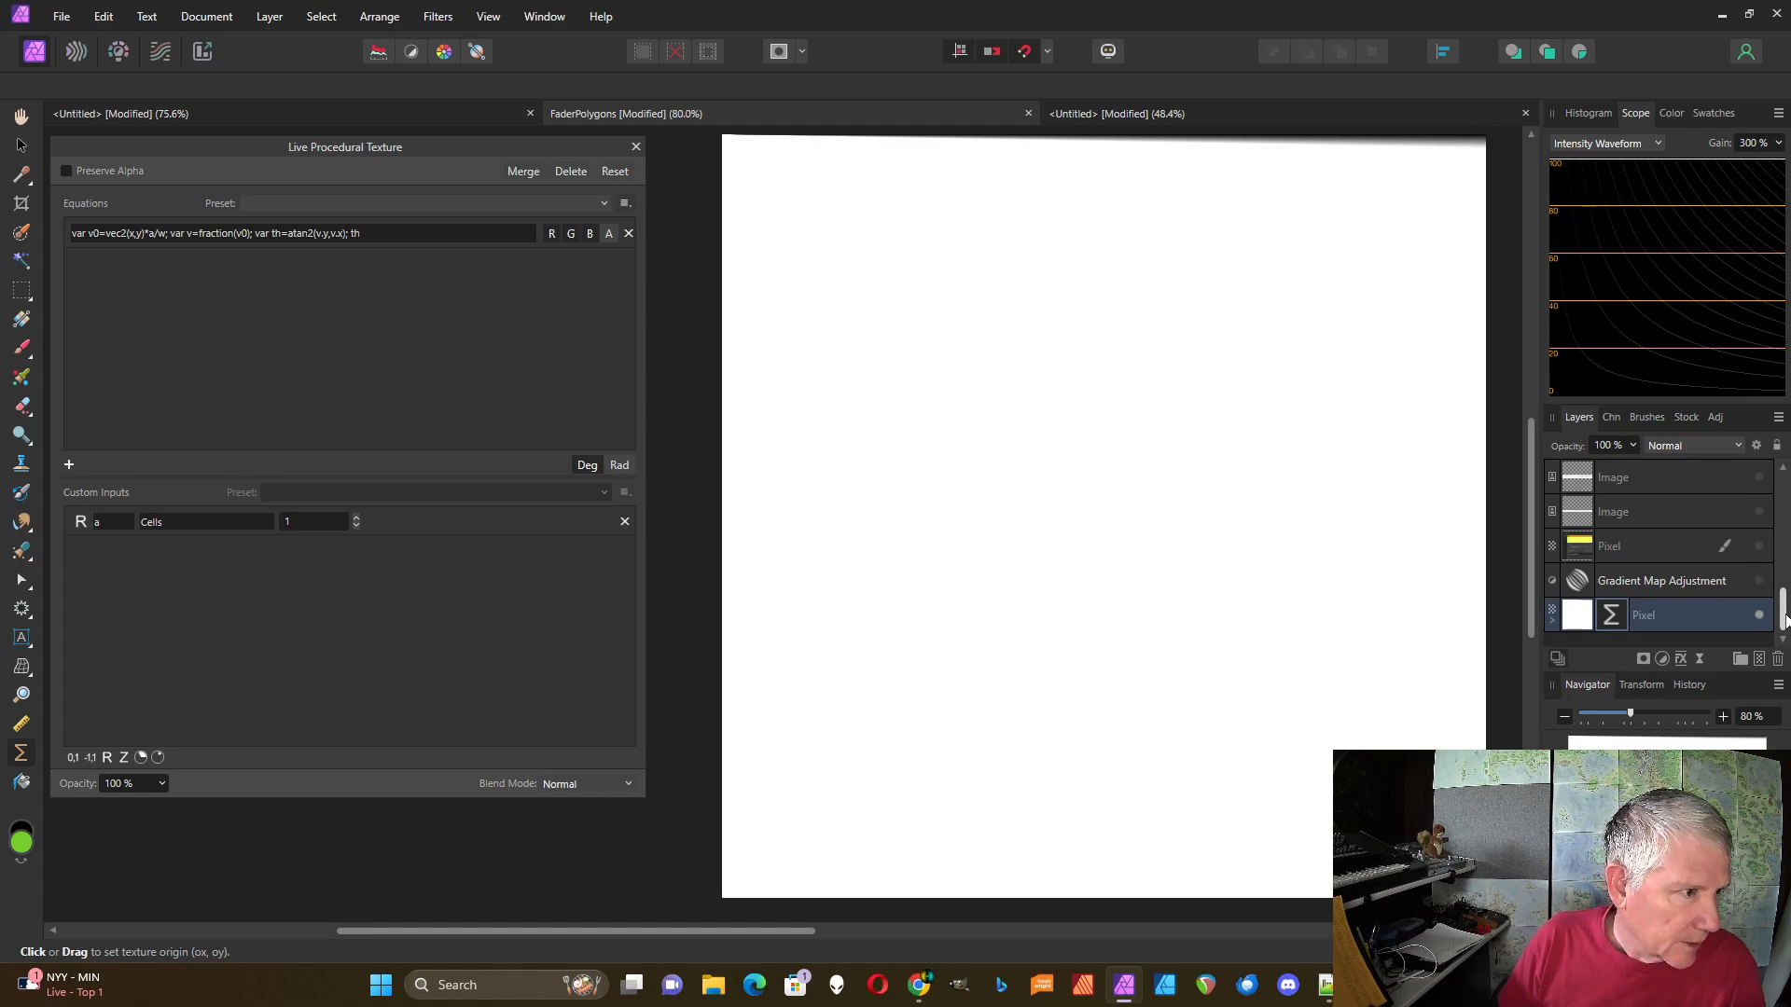
- Raise Cells to 2 to test the tiled angle output, and show the annotated angle layer to examine it
{"action": "scroll", "coordinate": [1783, 616], "scroll_direction": "up", "scroll_amount": 3}
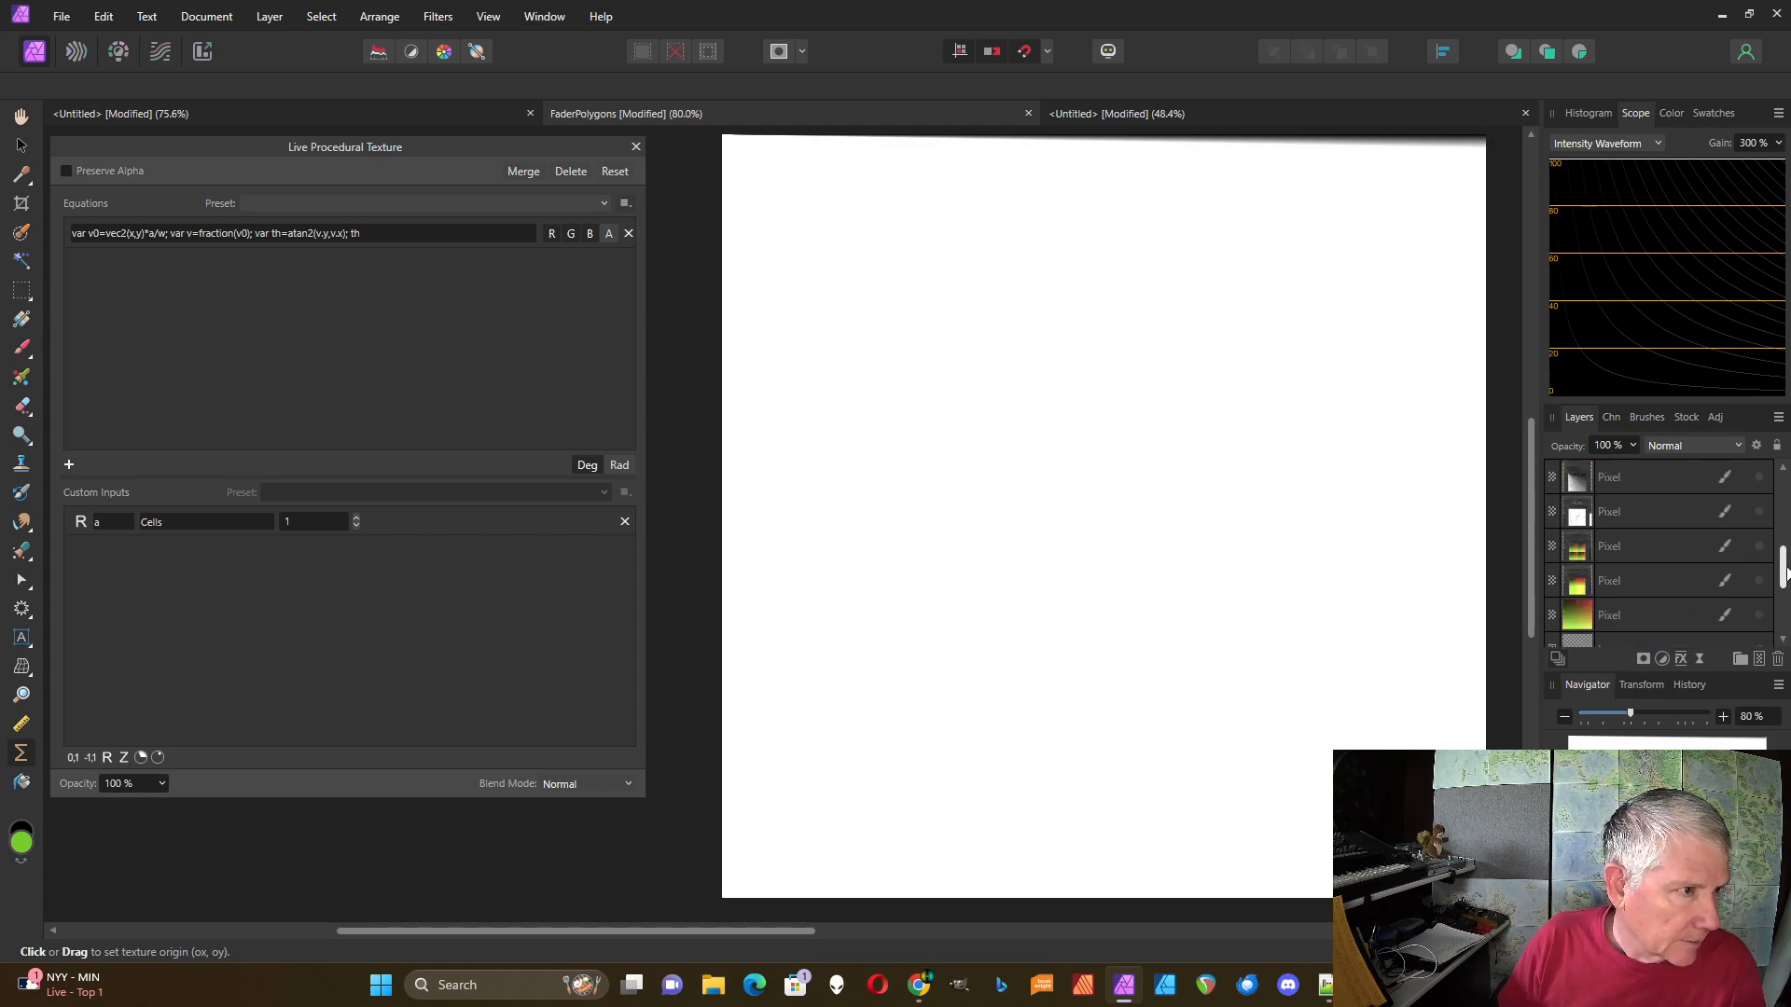
{"action": "left_click", "coordinate": [355, 517]}
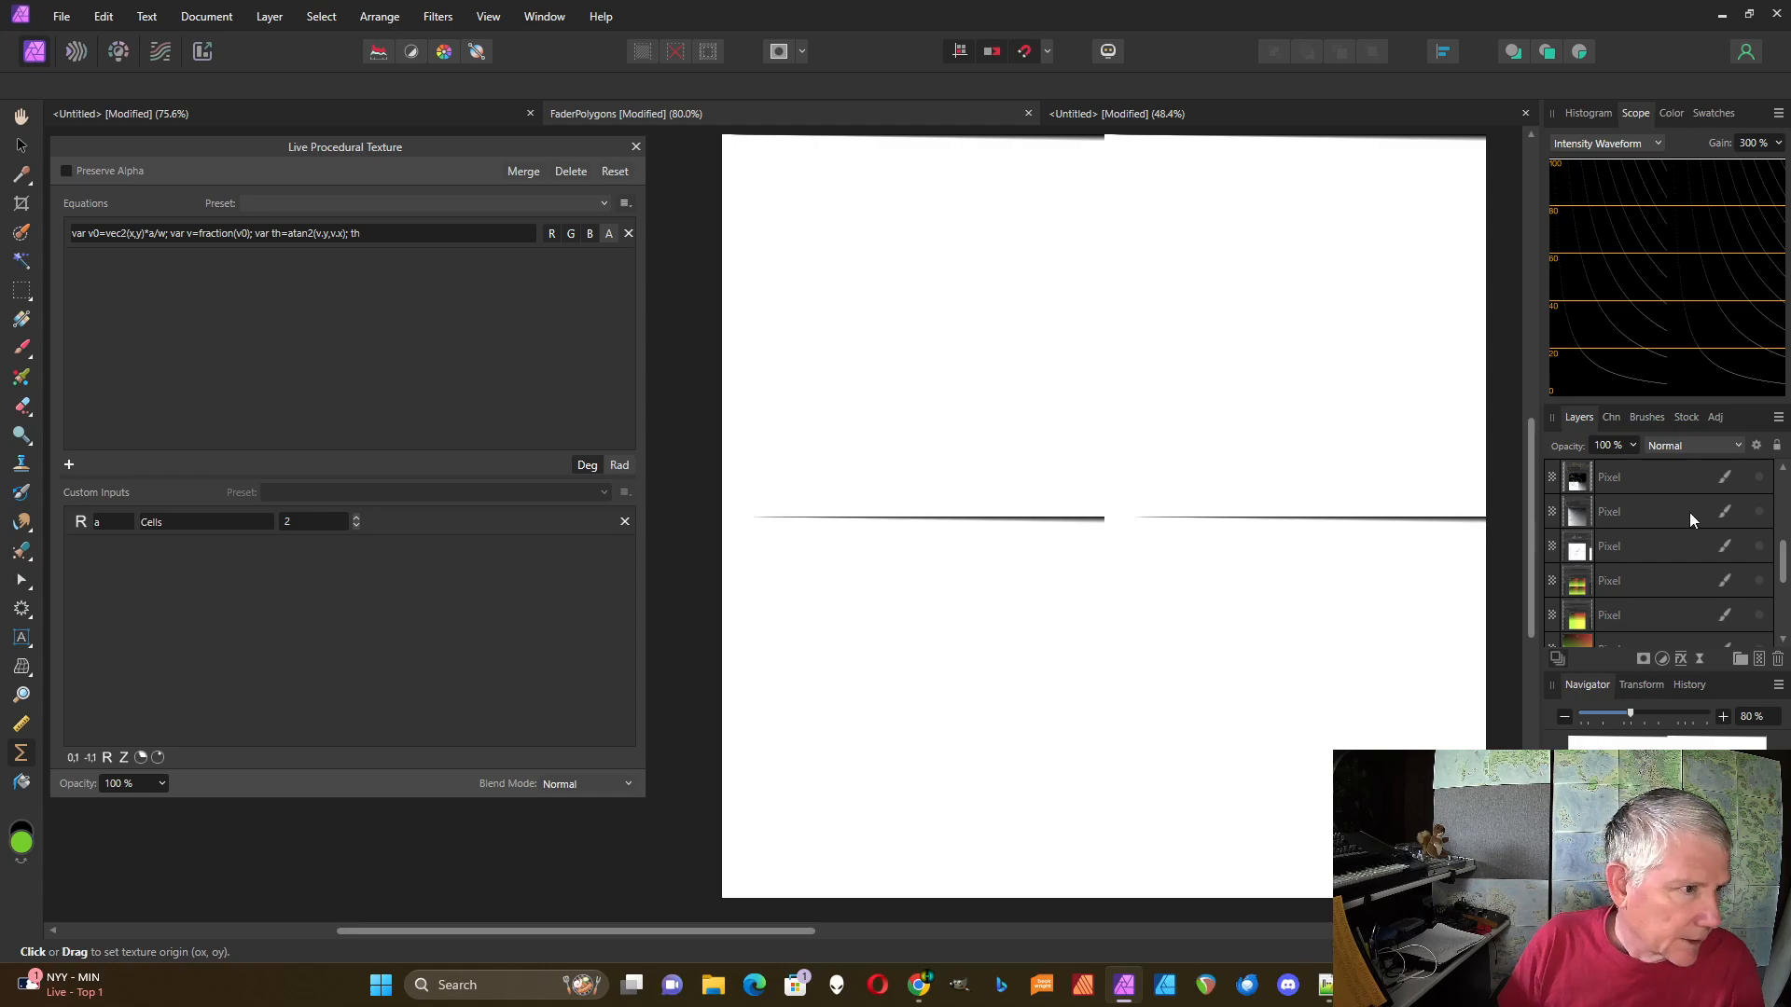
{"action": "left_click", "coordinate": [1758, 546]}
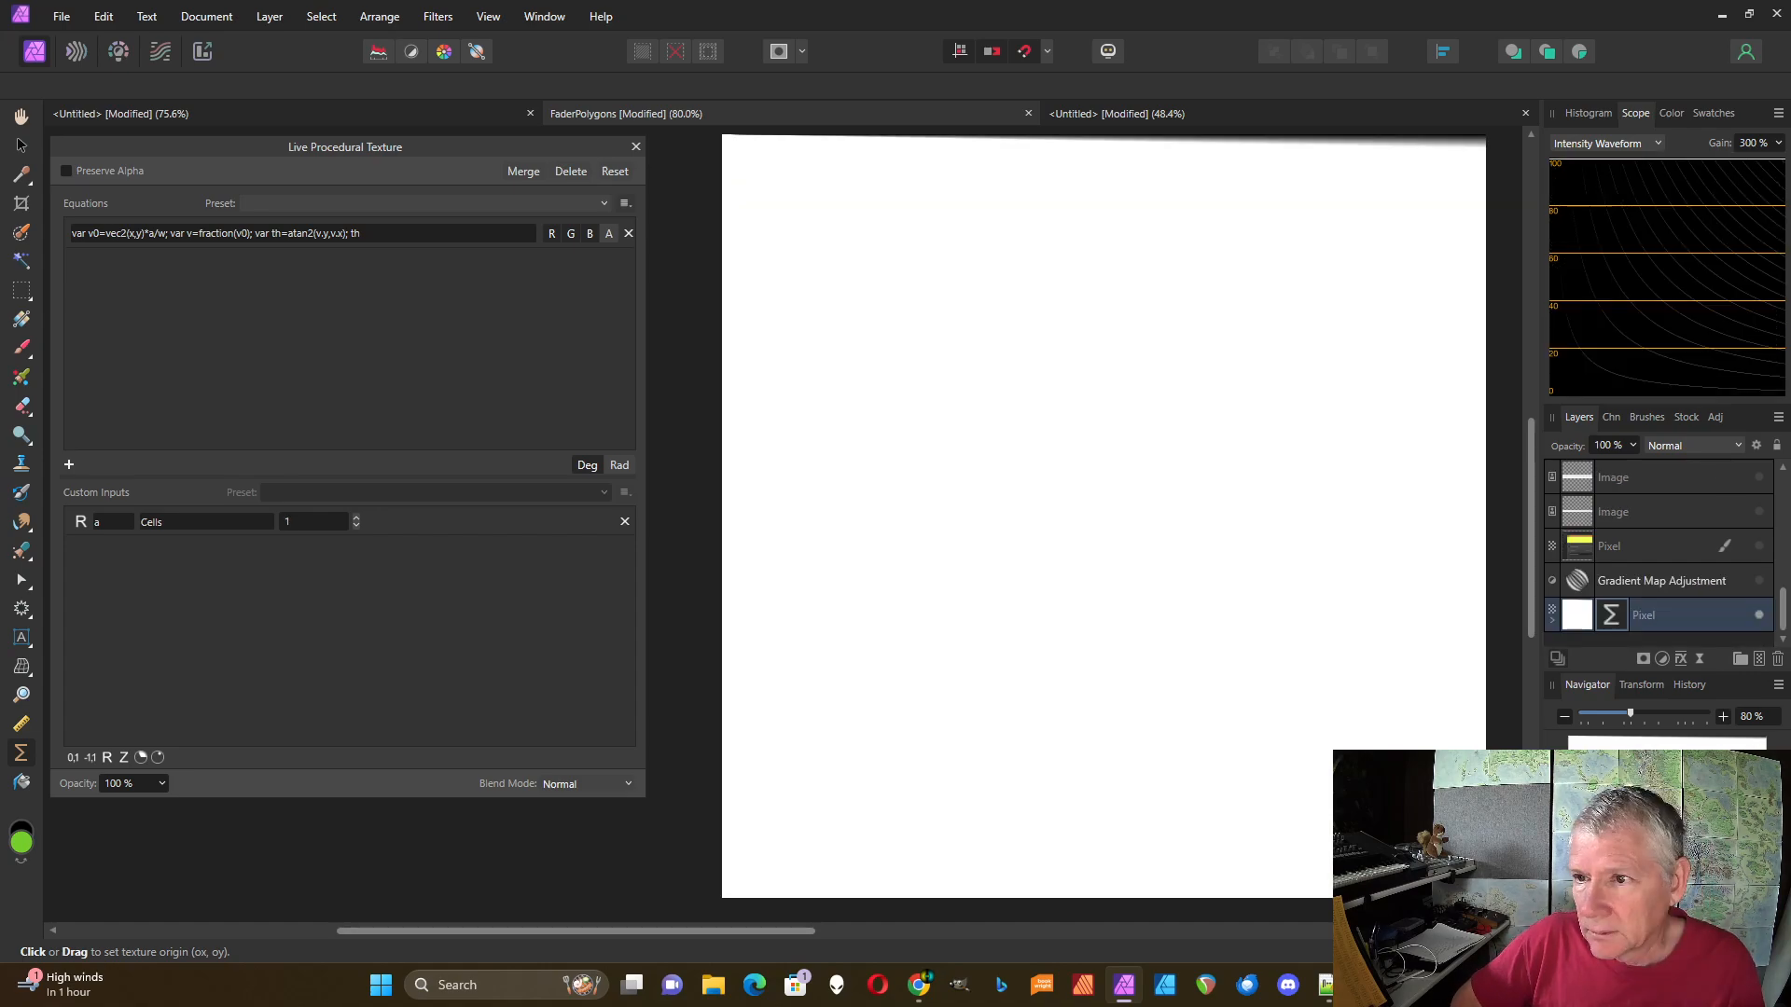
- Add a second real-number custom input named n and set its value to 4
{"action": "left_click", "coordinate": [107, 758]}
{"action": "left_click", "coordinate": [113, 554]}
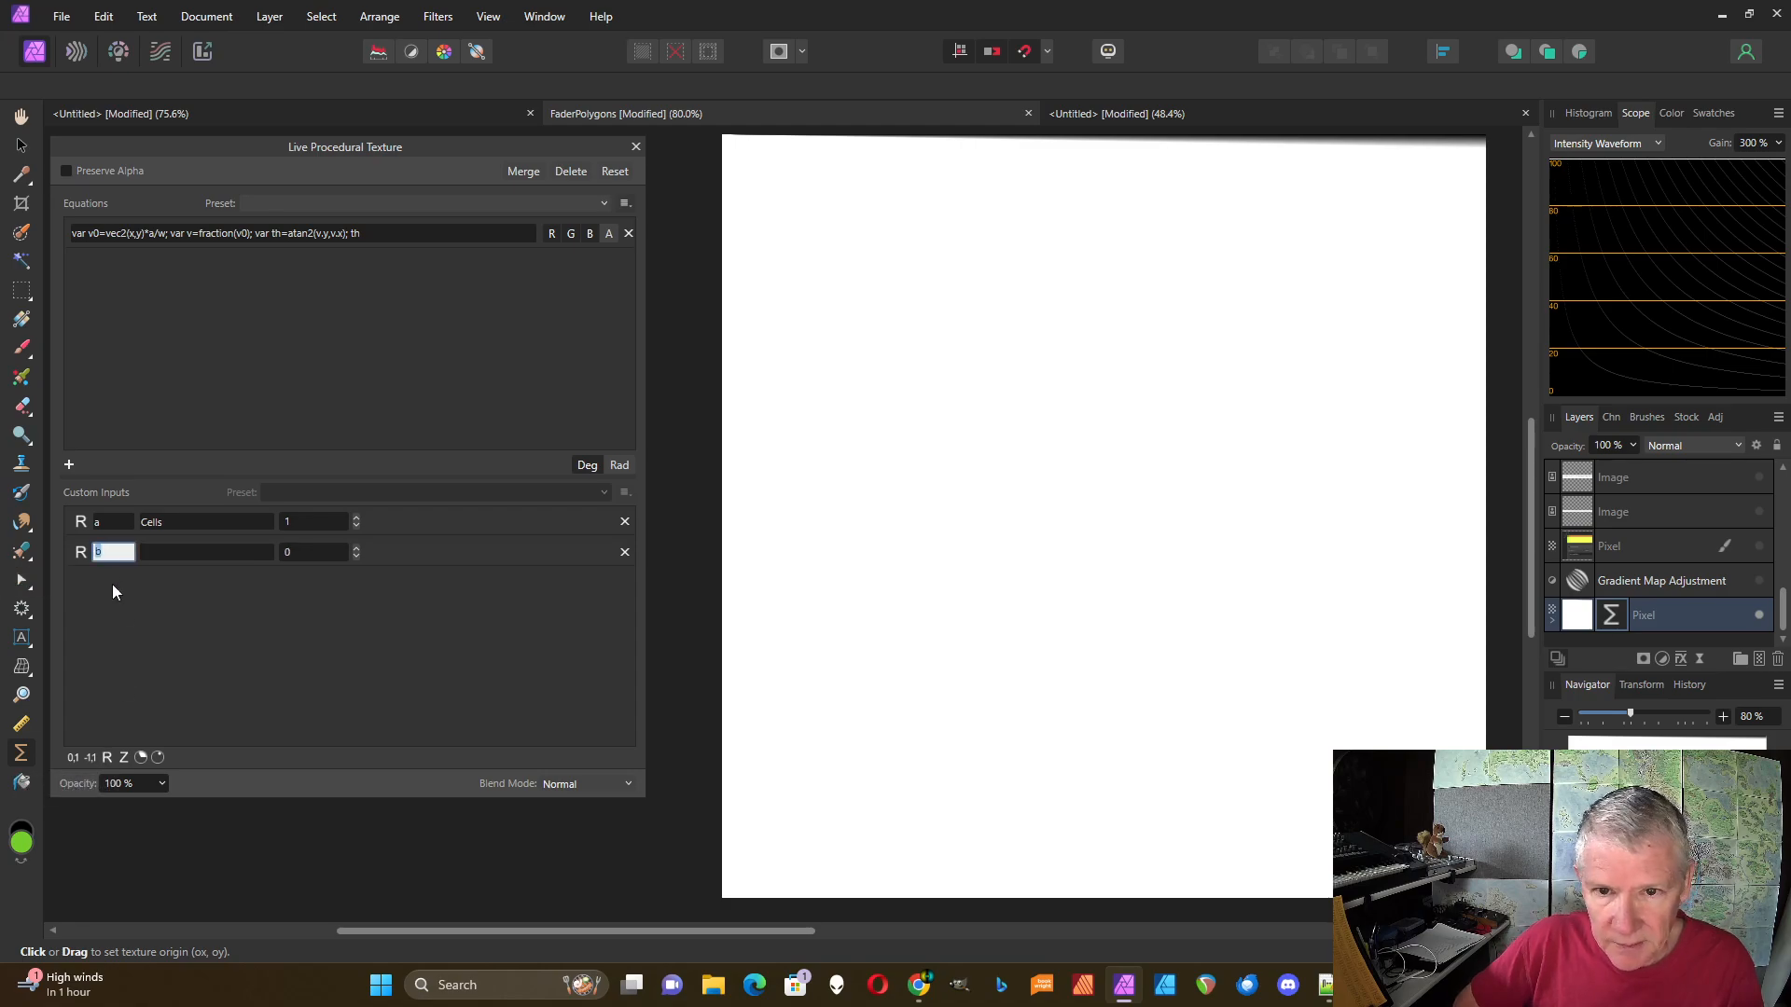
{"action": "type", "text": "n"}
{"action": "left_click", "coordinate": [355, 549]}
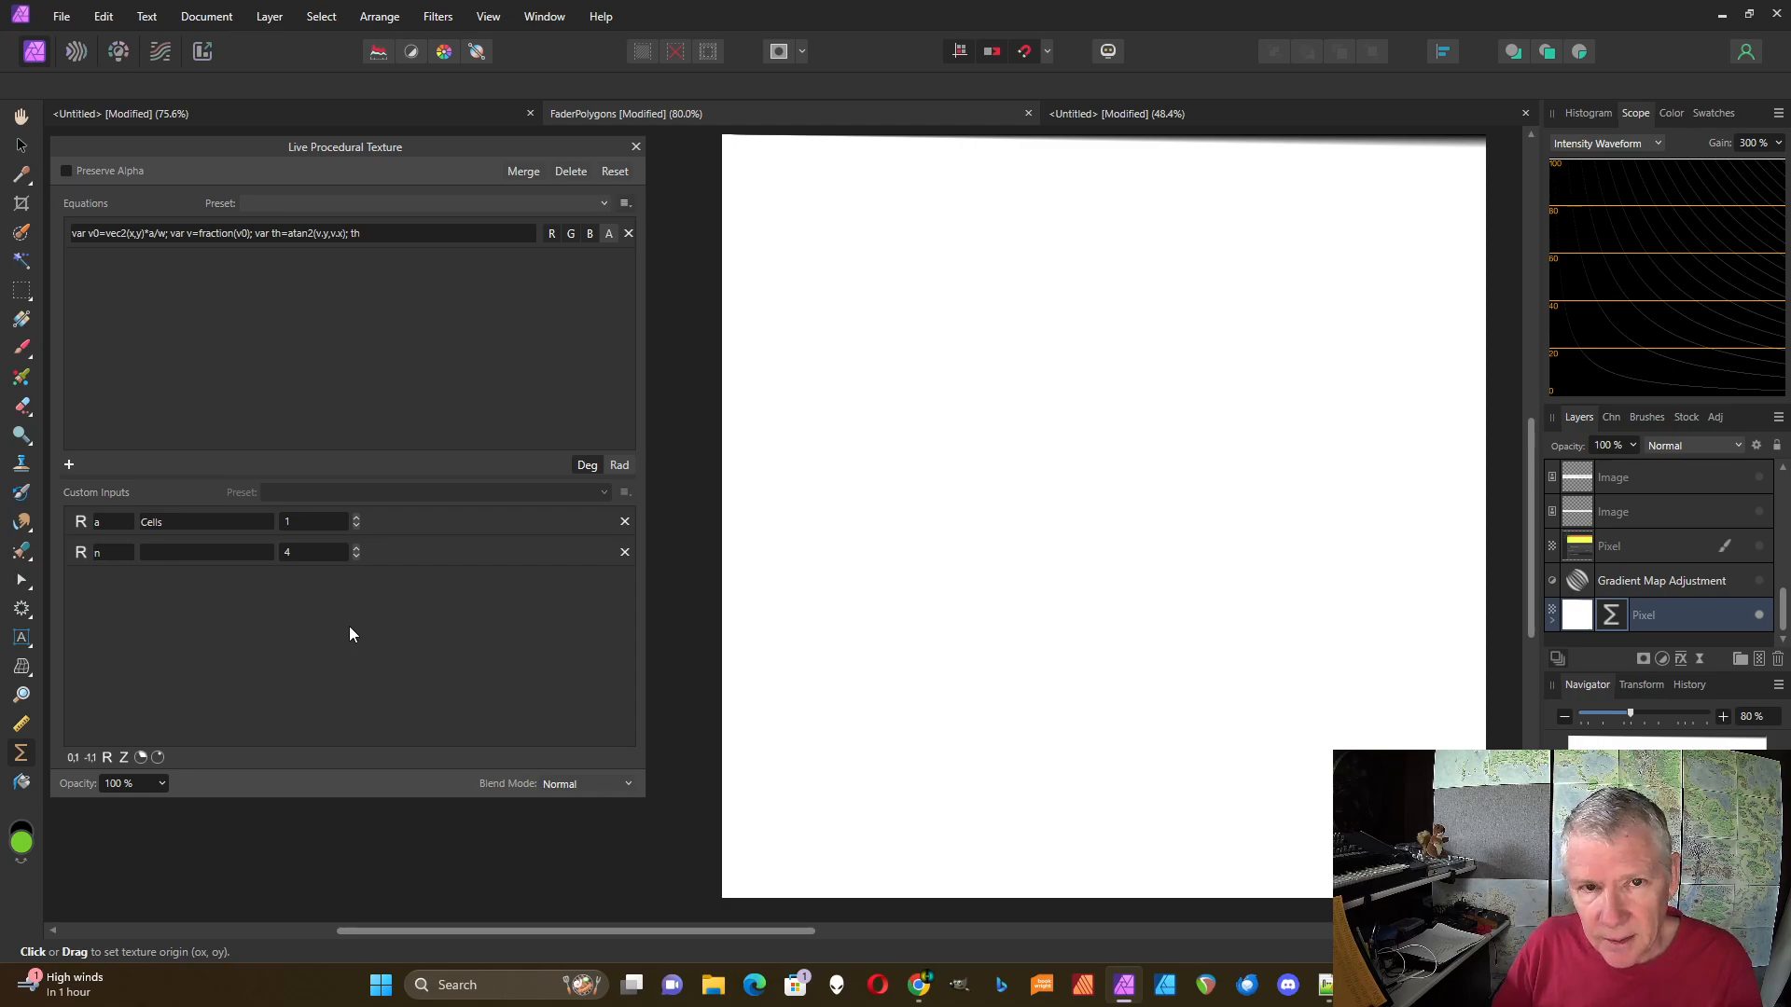
- Define the angle step with "var dg=360/n;" in the equation and change its output to th/dg
{"action": "left_click", "coordinate": [355, 233]}
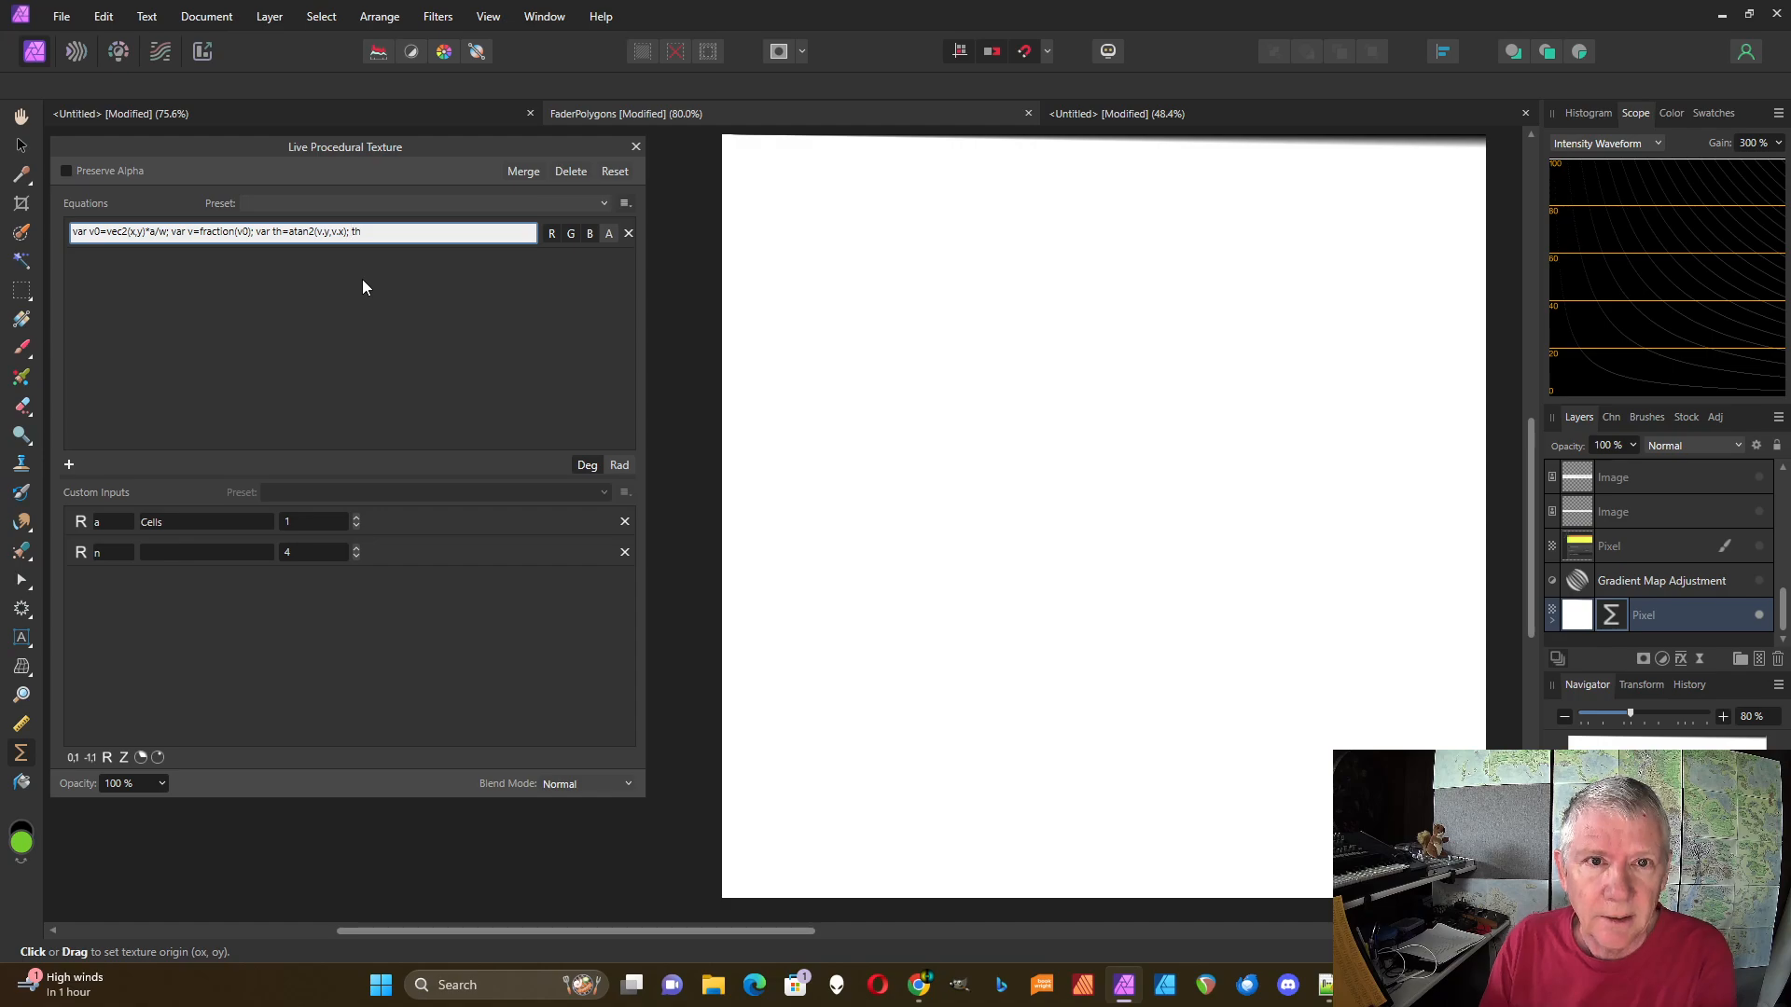
{"action": "type", "text": "var dg="}
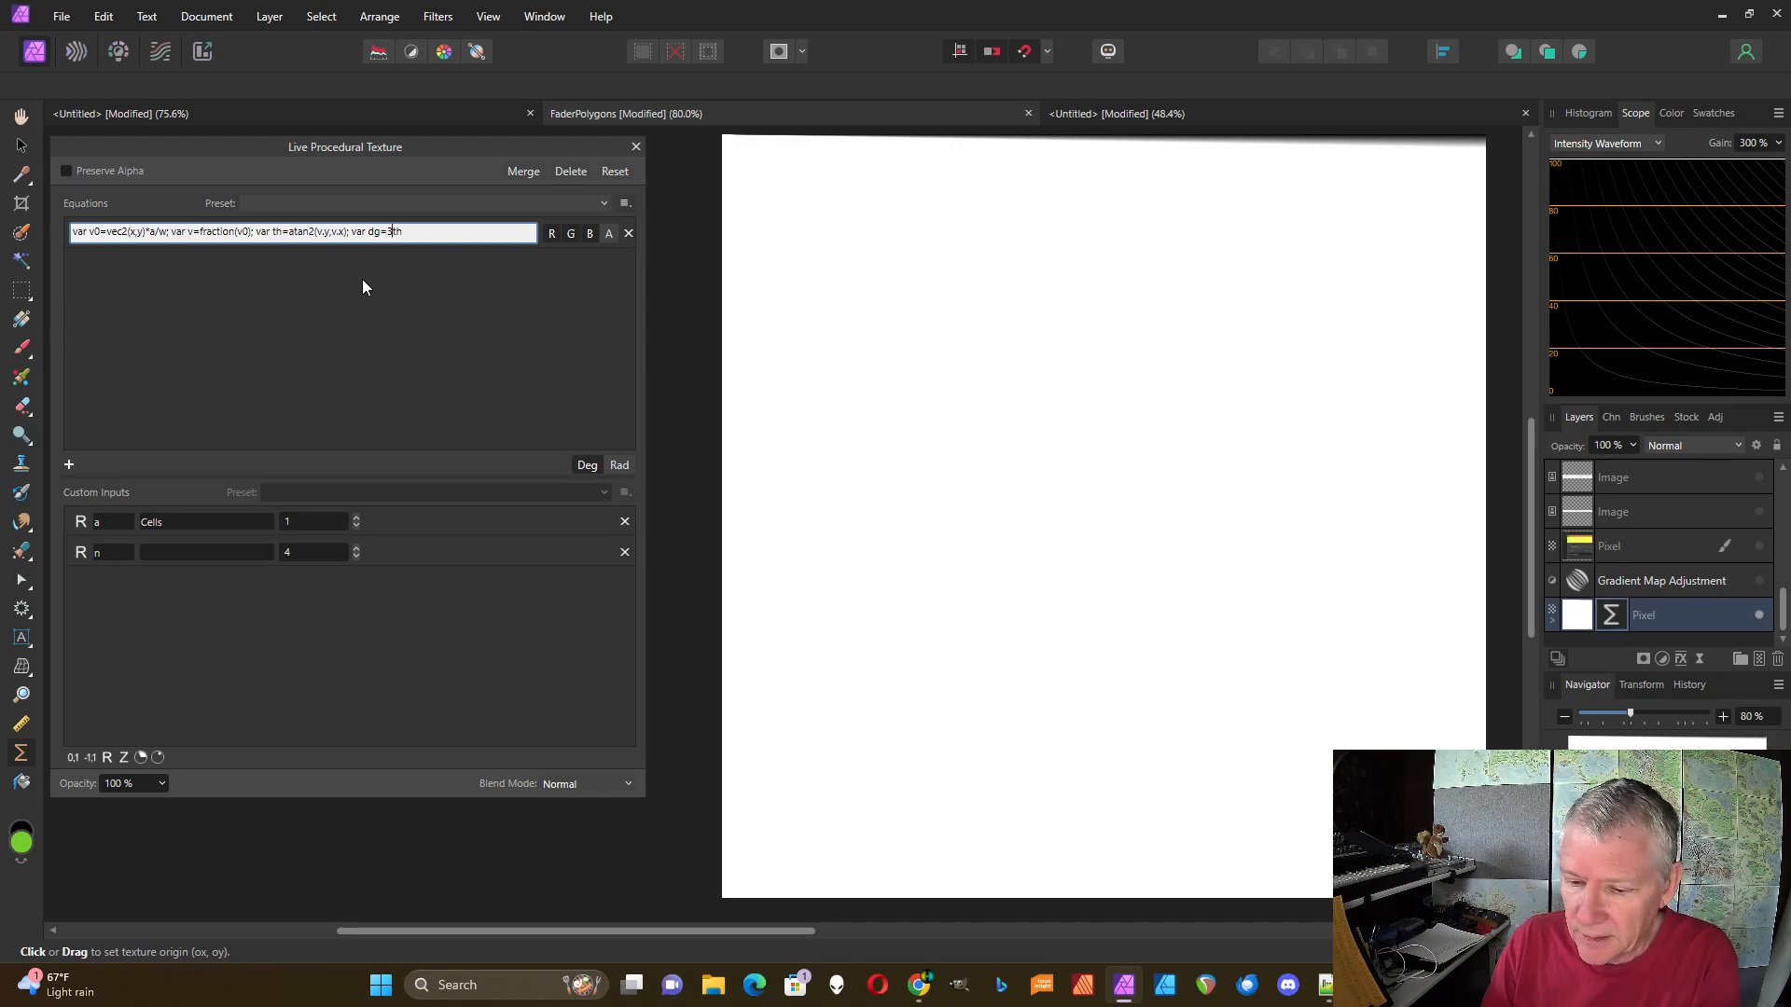
{"action": "type", "text": "360/"}
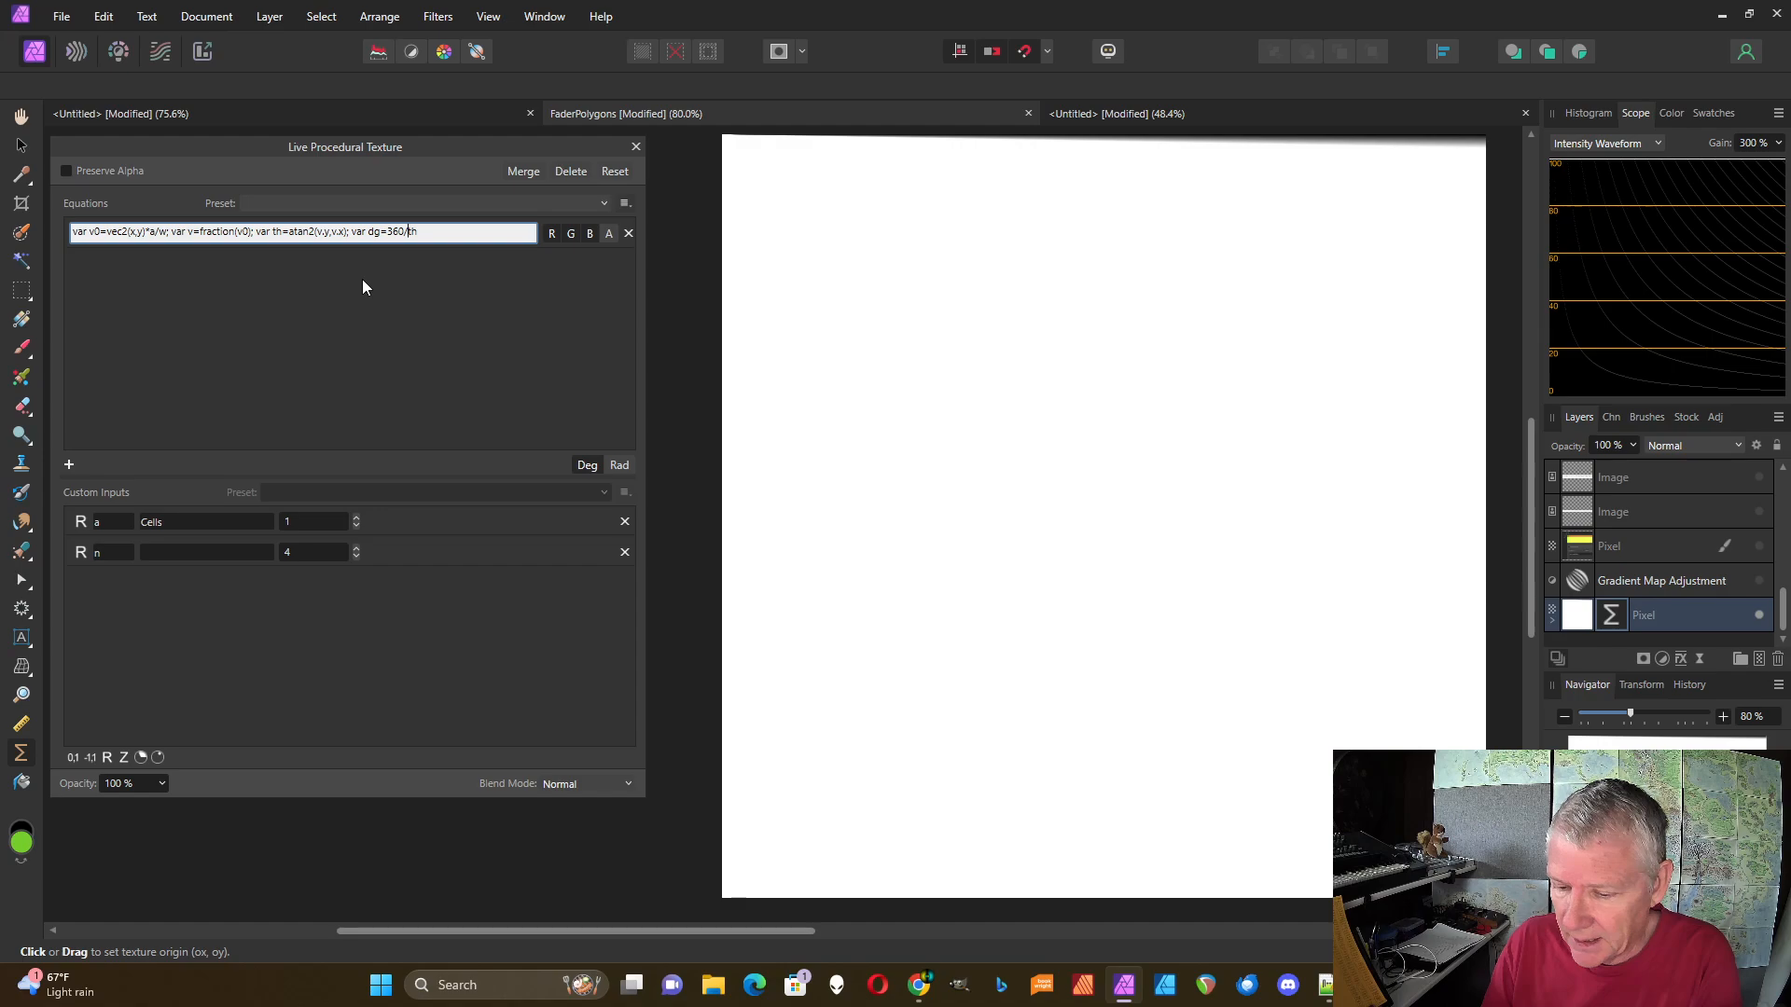
{"action": "type", "text": "n"}
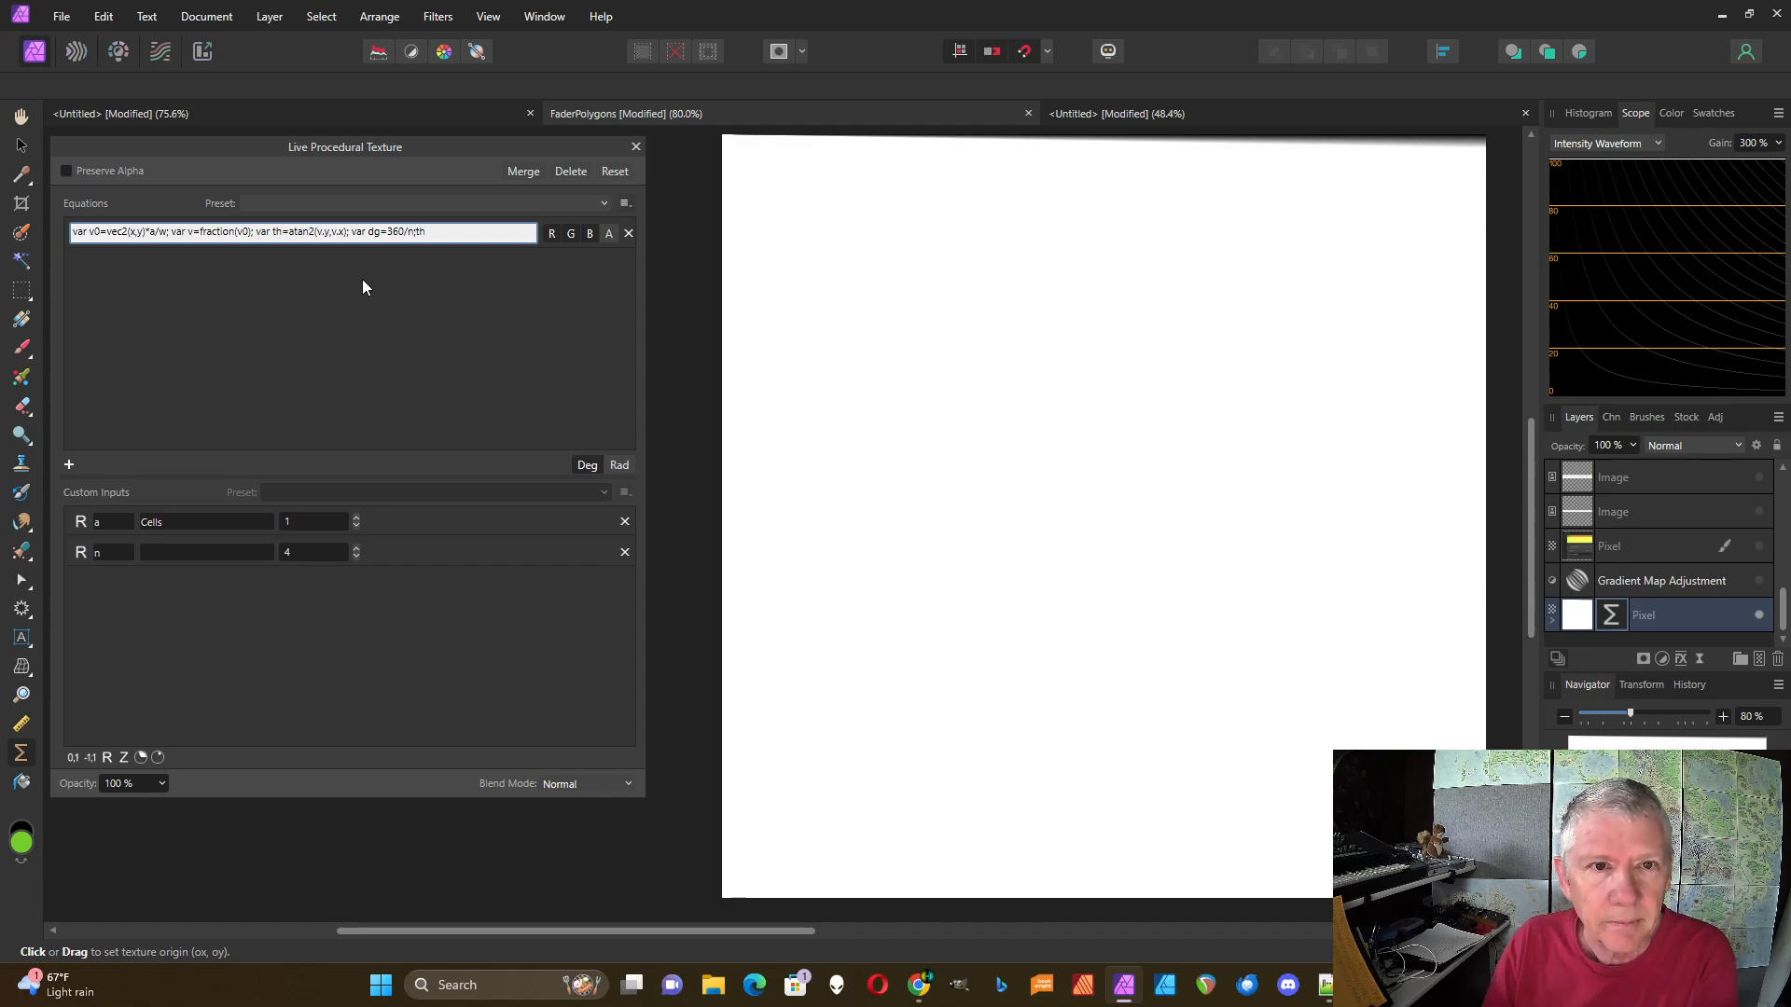
{"action": "type", "text": ";"}
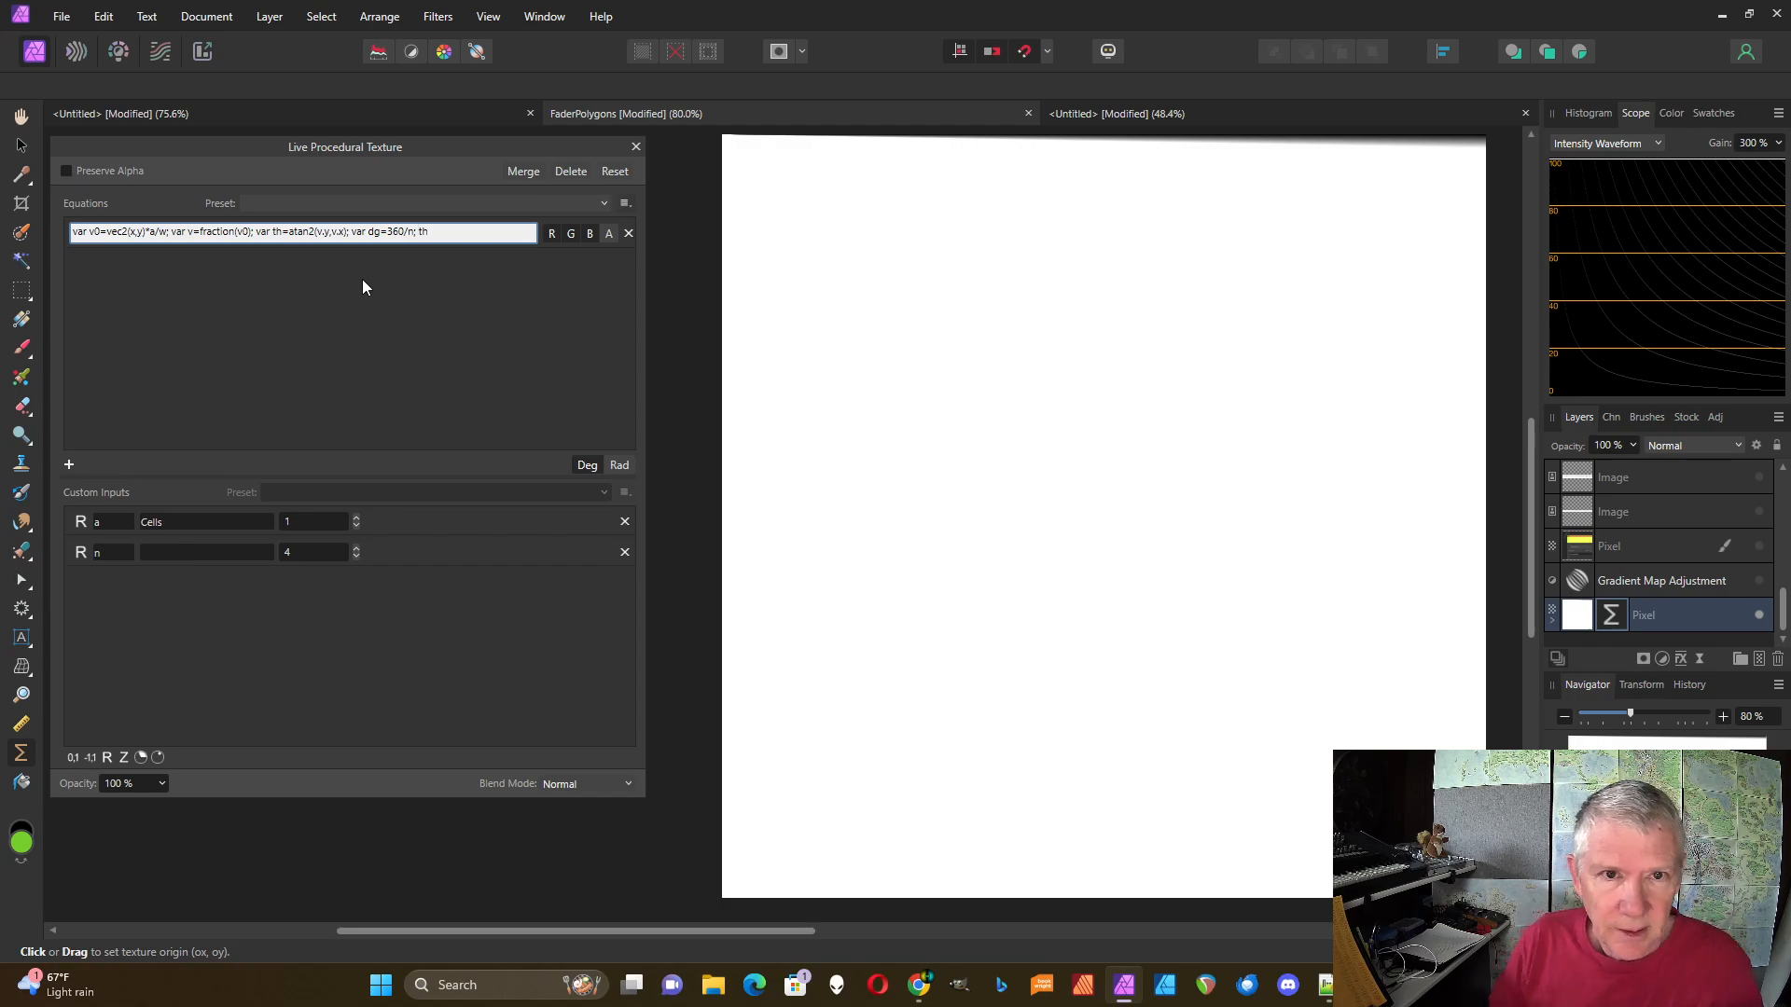
{"action": "triple_click", "coordinate": [440, 236]}
{"action": "left_click", "coordinate": [440, 232]}
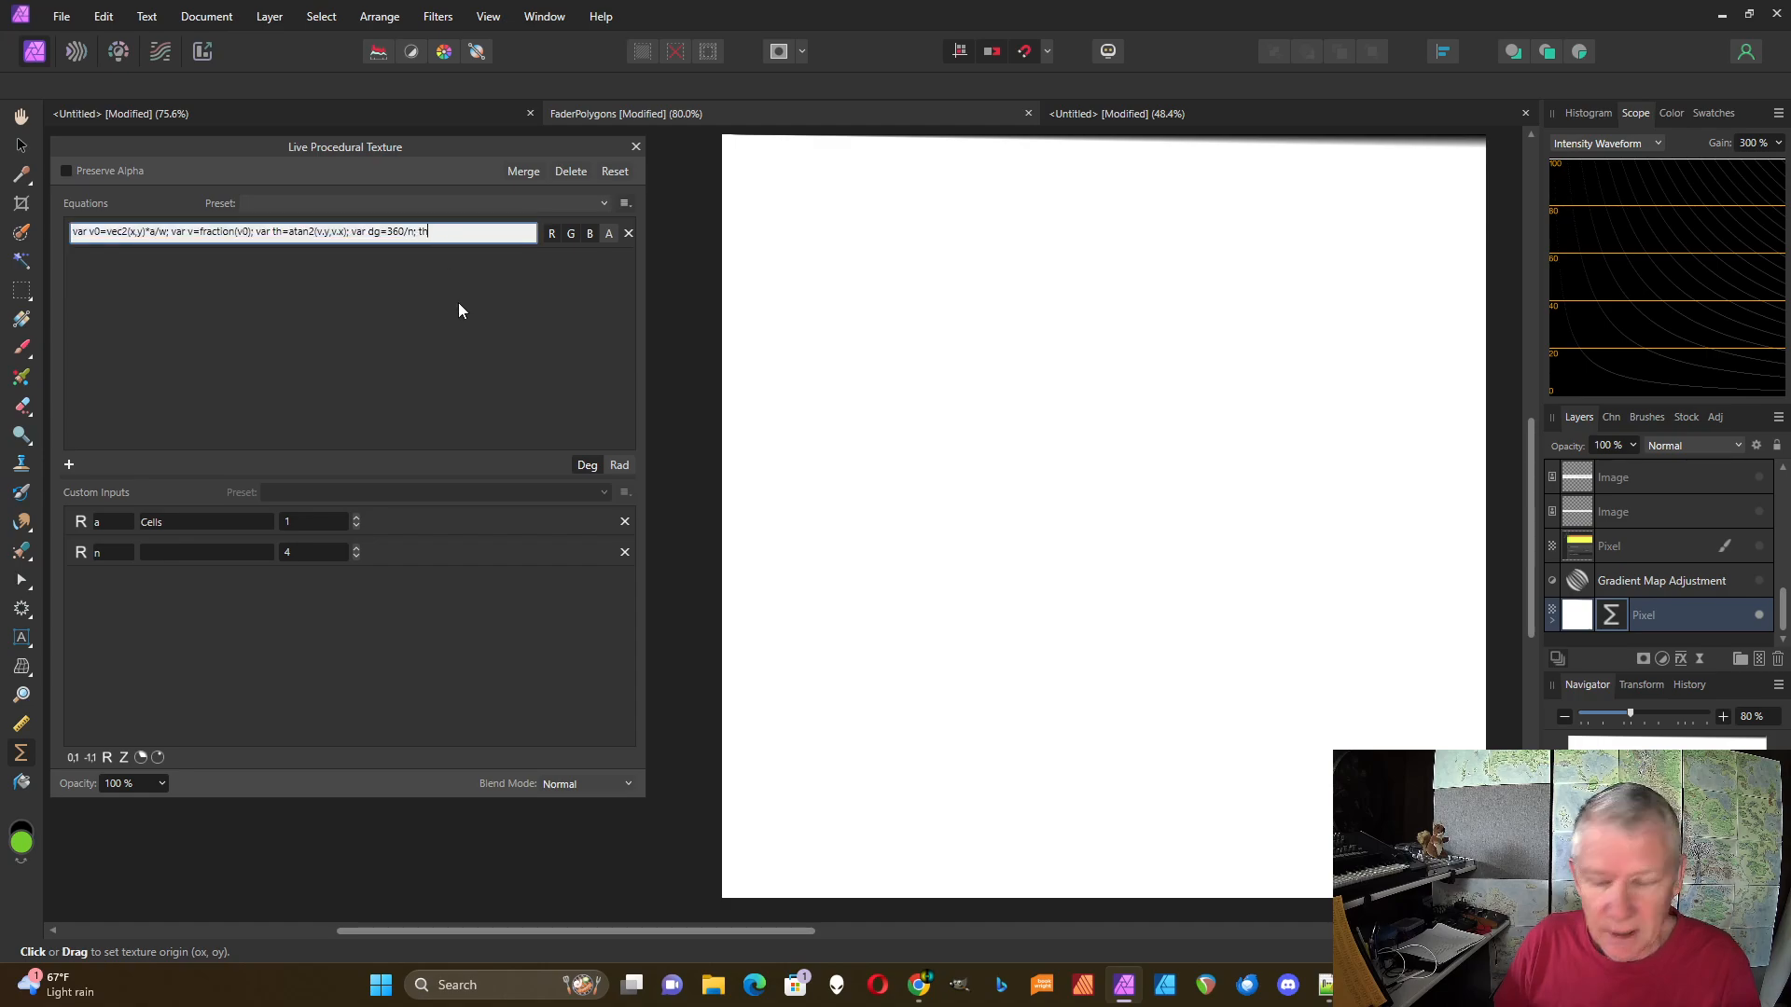
{"action": "type", "text": "/dg"}
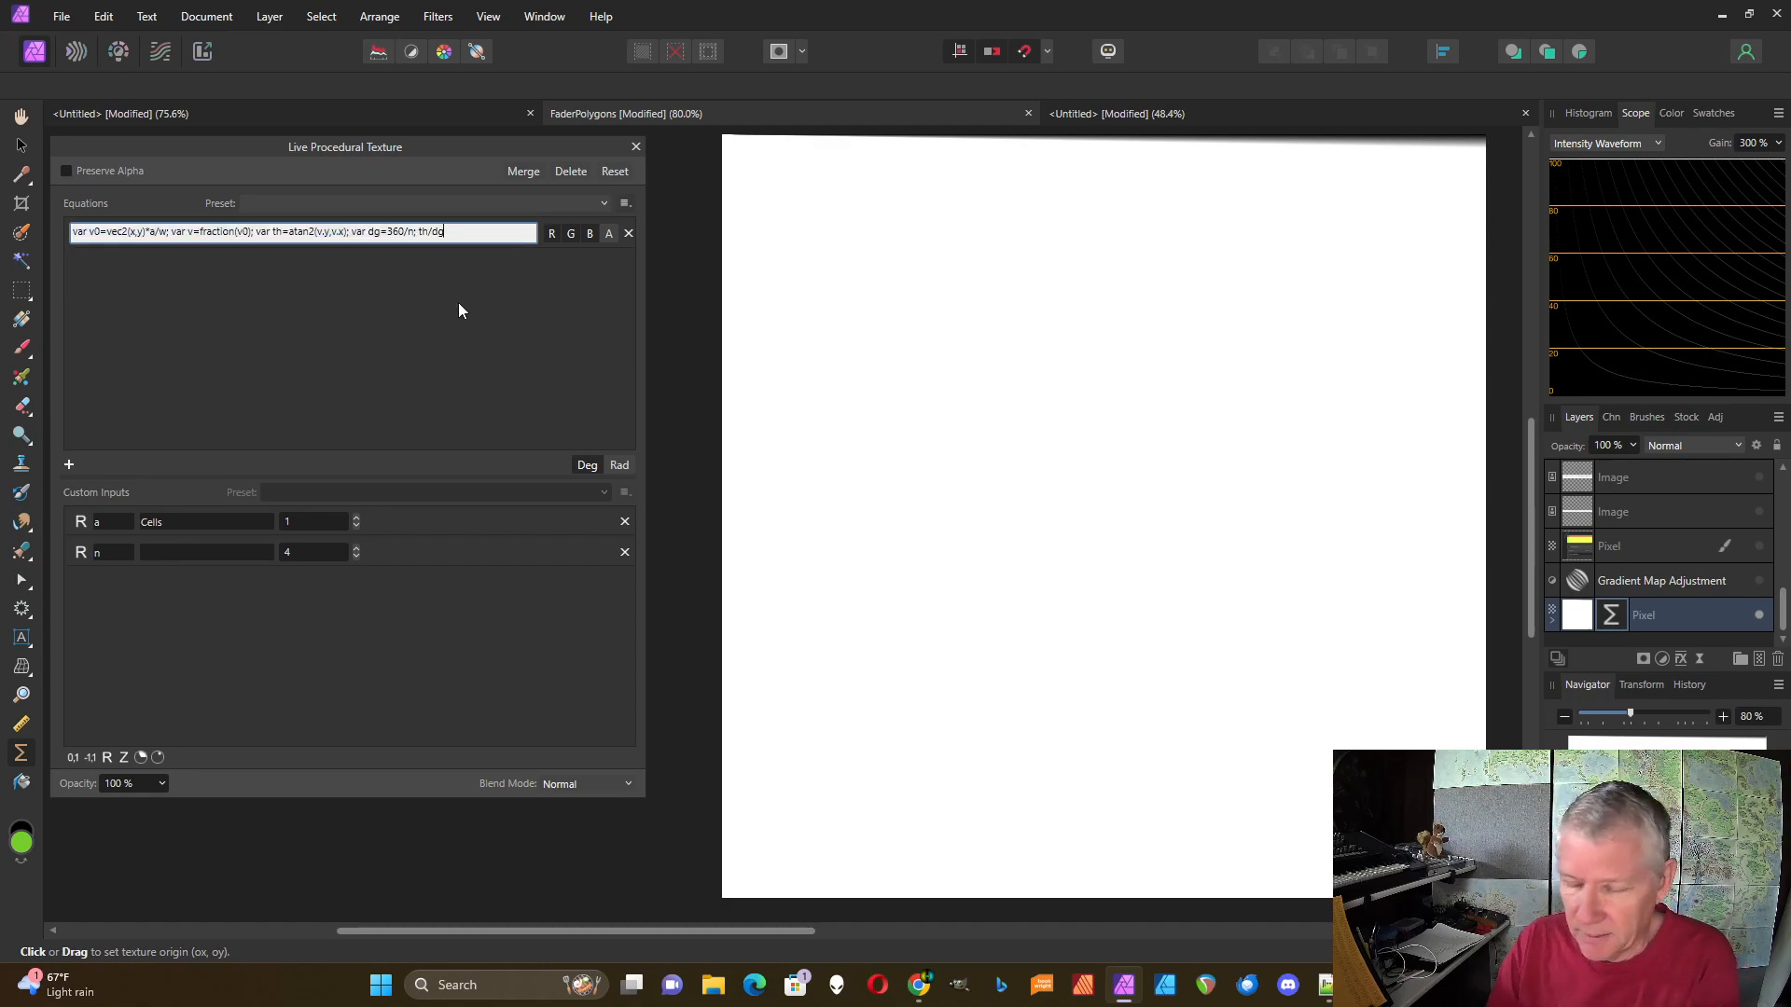
{"action": "key", "text": "Return"}
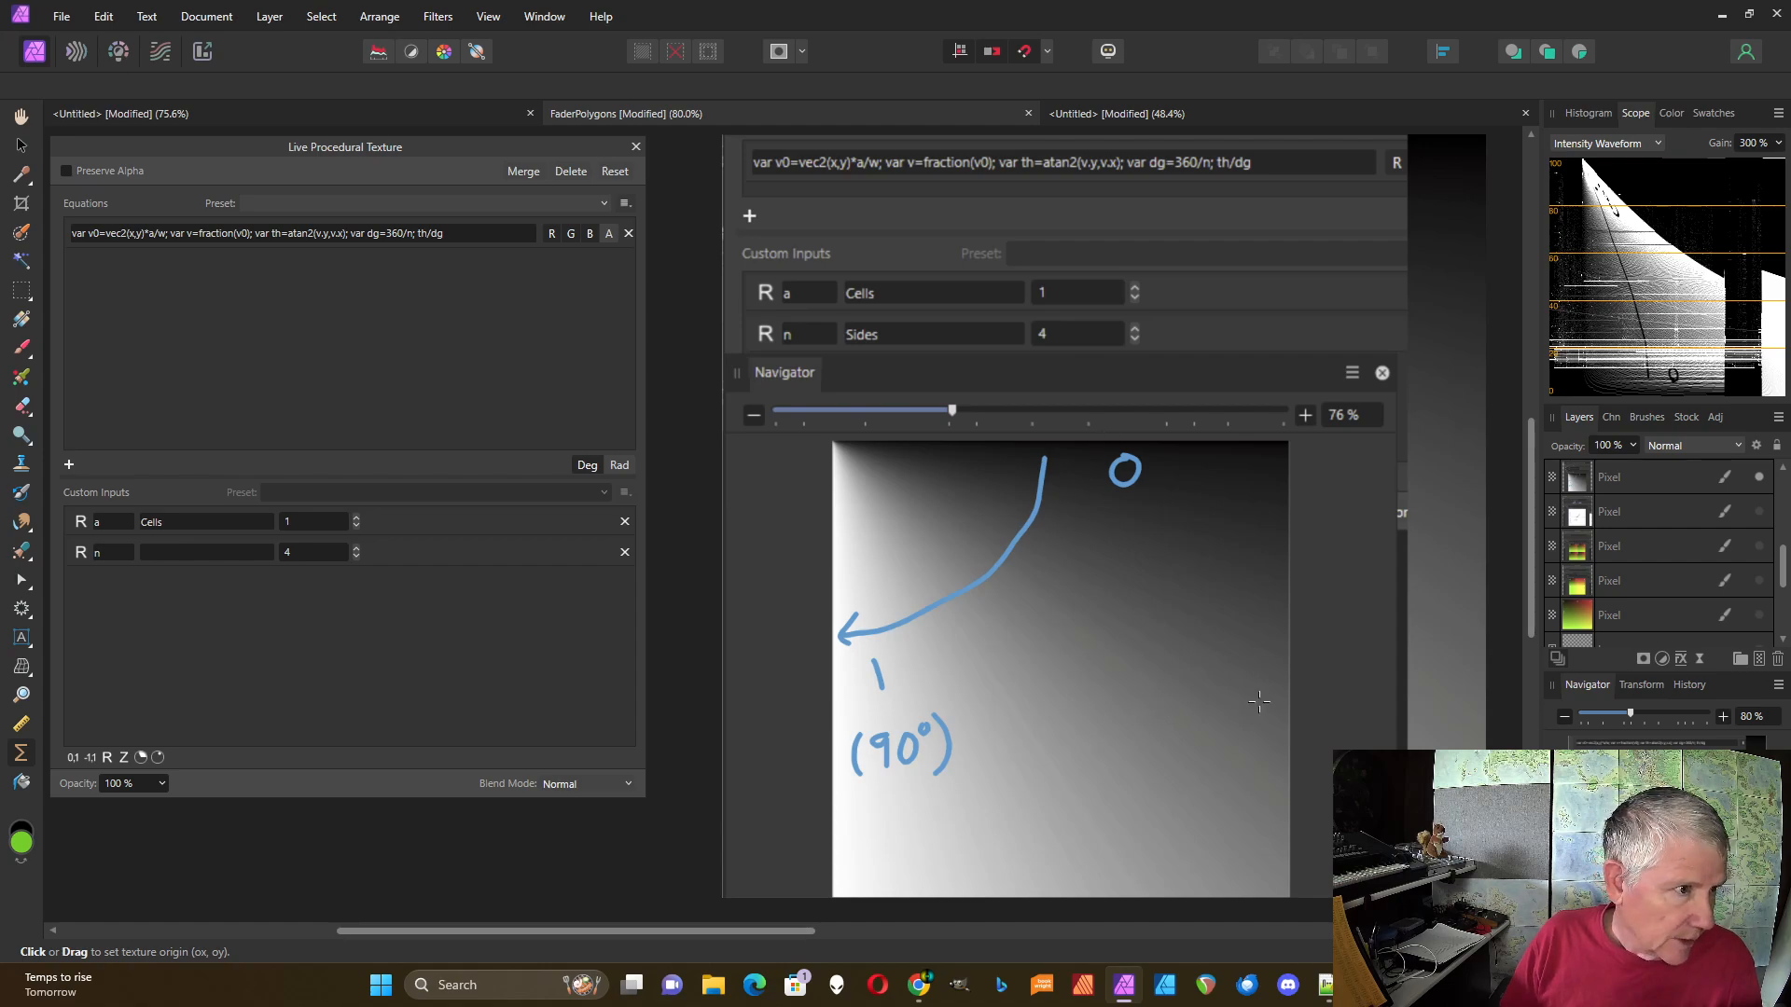
- Move the origin to the centre of each cell by changing the definition of v to "fraction(v0)-.5"
{"action": "left_click_drag", "start_coordinate": [1783, 565], "coordinate": [1789, 640]}
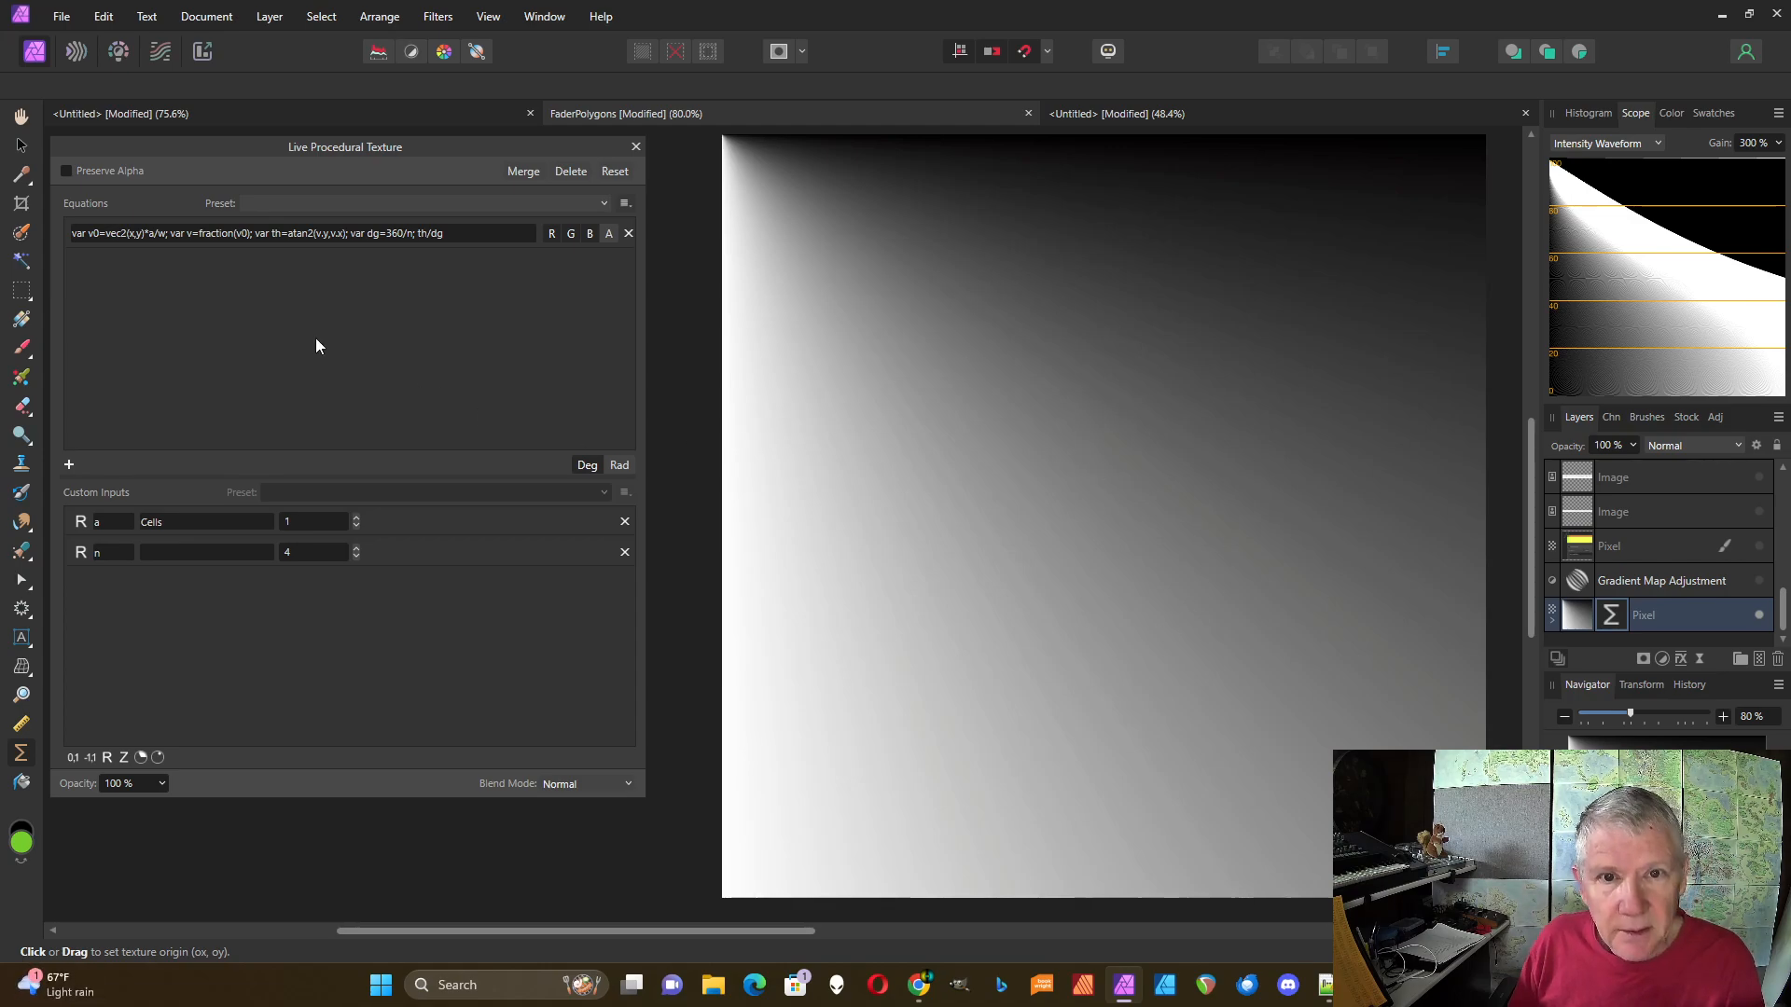
{"action": "left_click", "coordinate": [248, 237]}
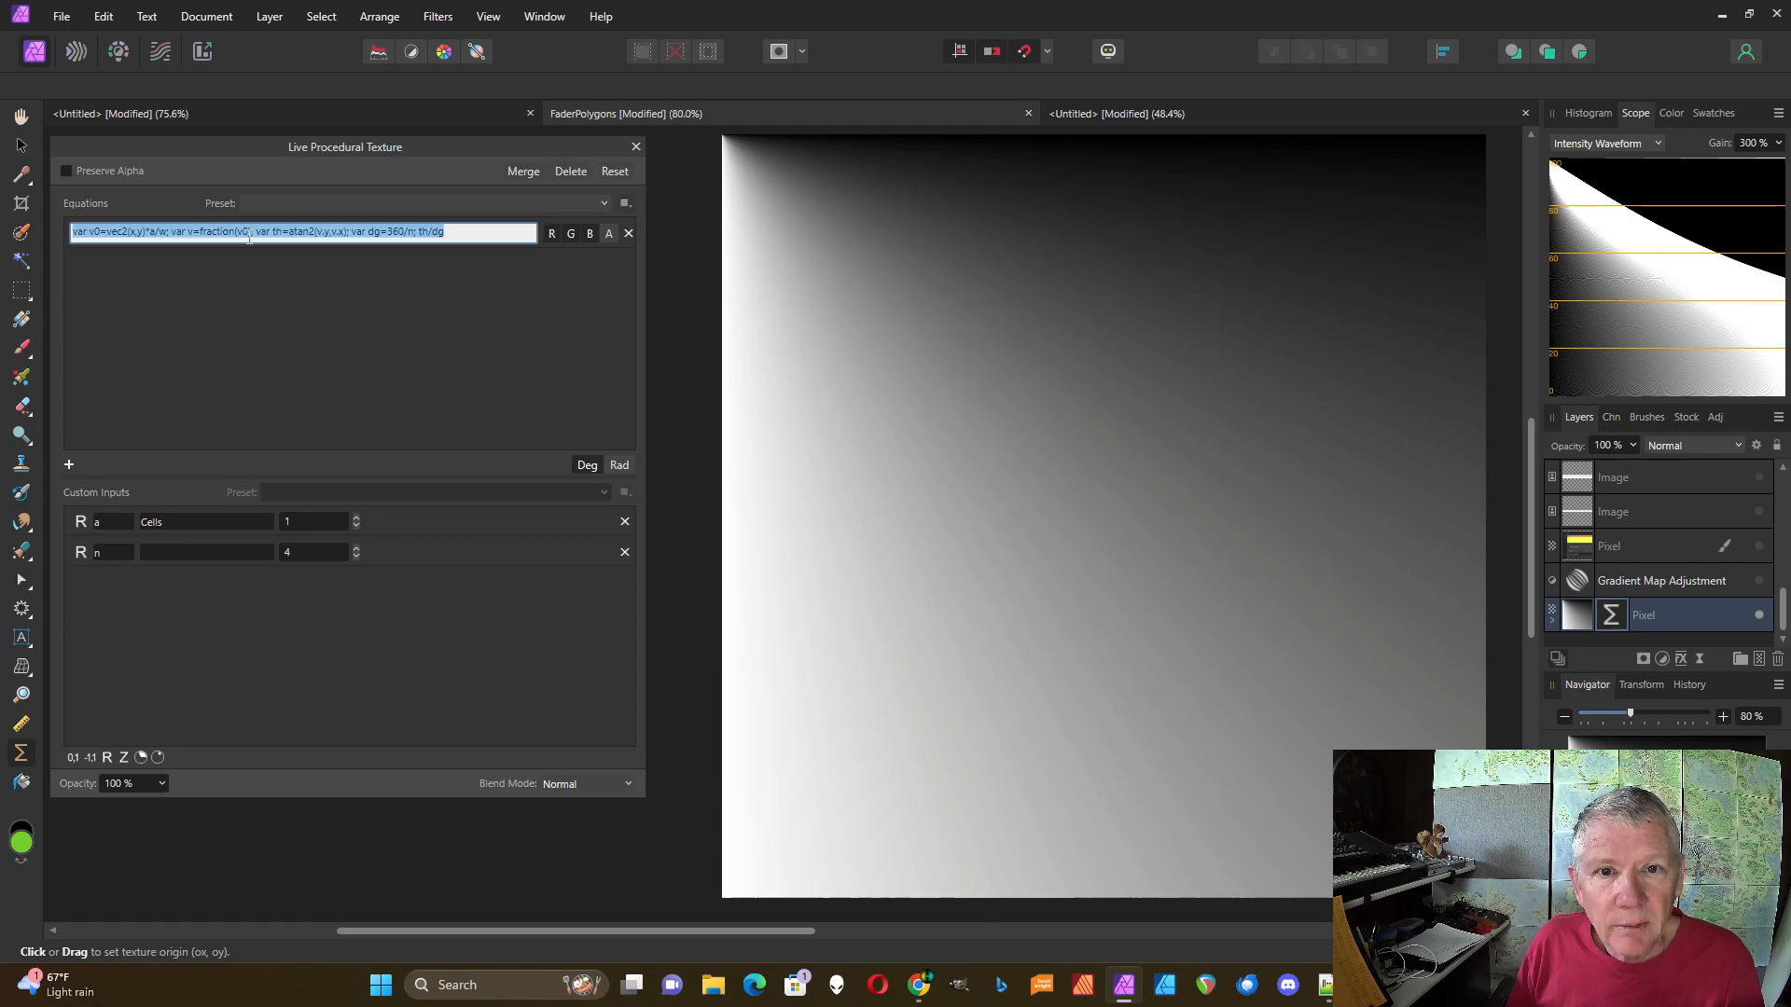
{"action": "left_click", "coordinate": [250, 233]}
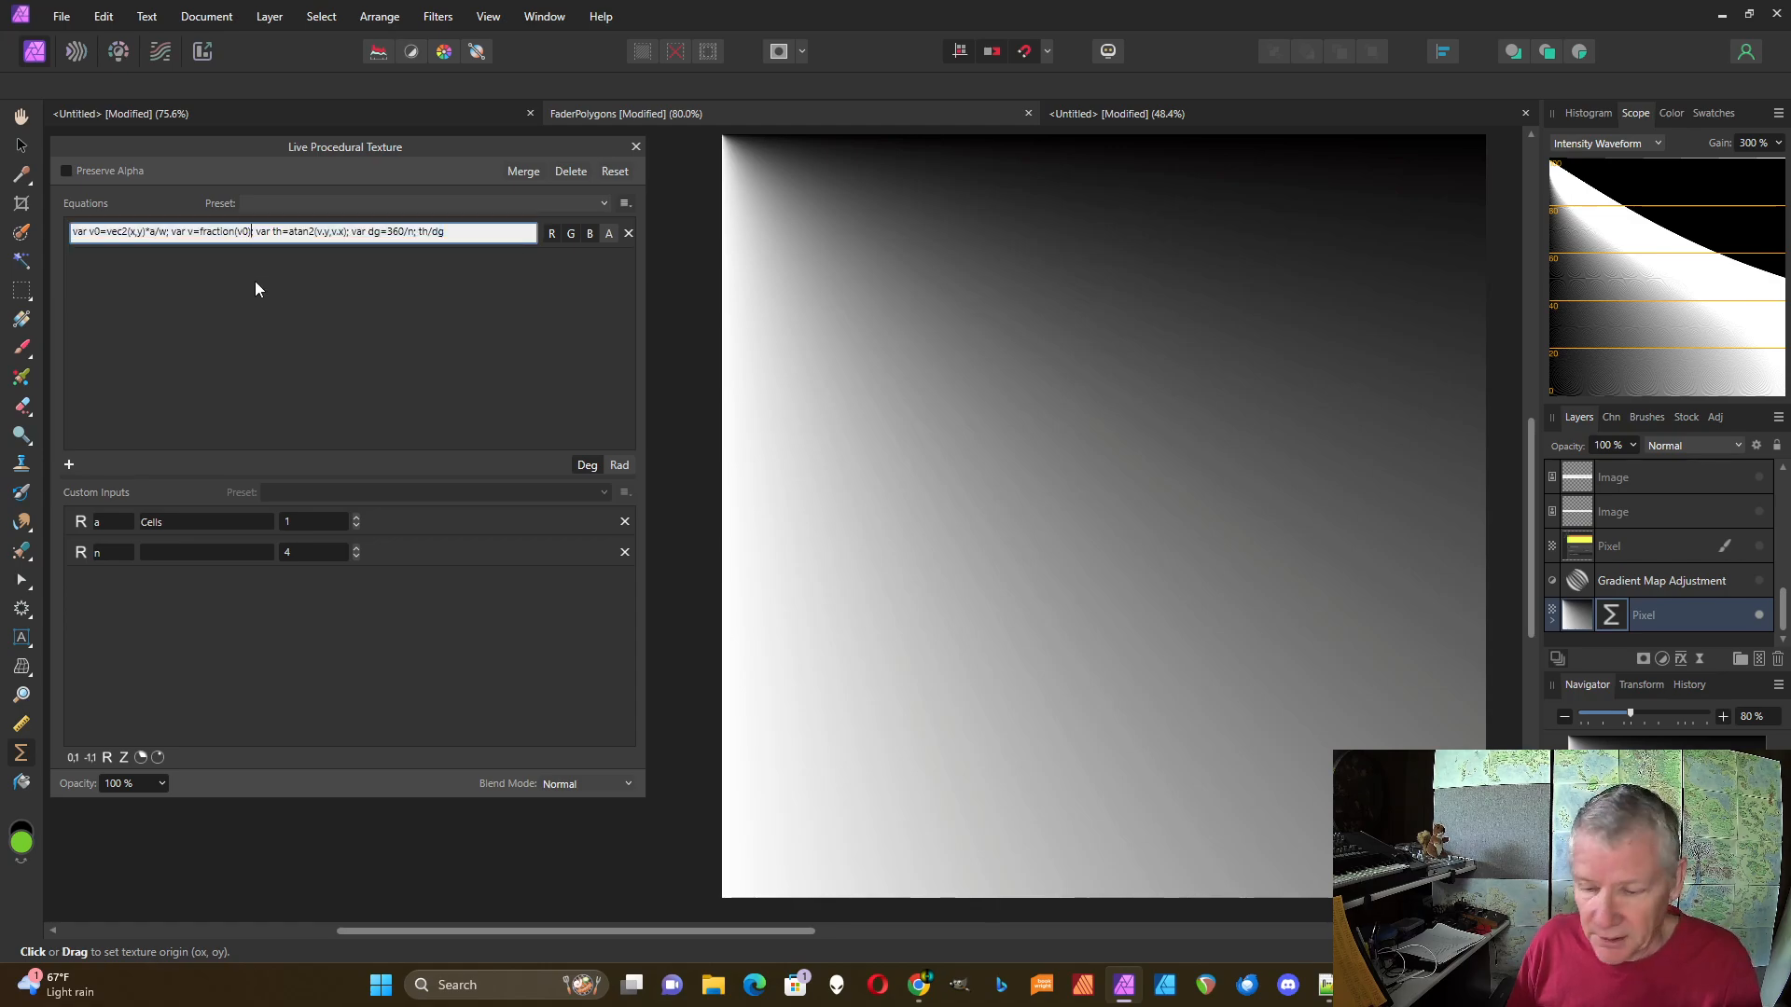
{"action": "type", "text": "-"}
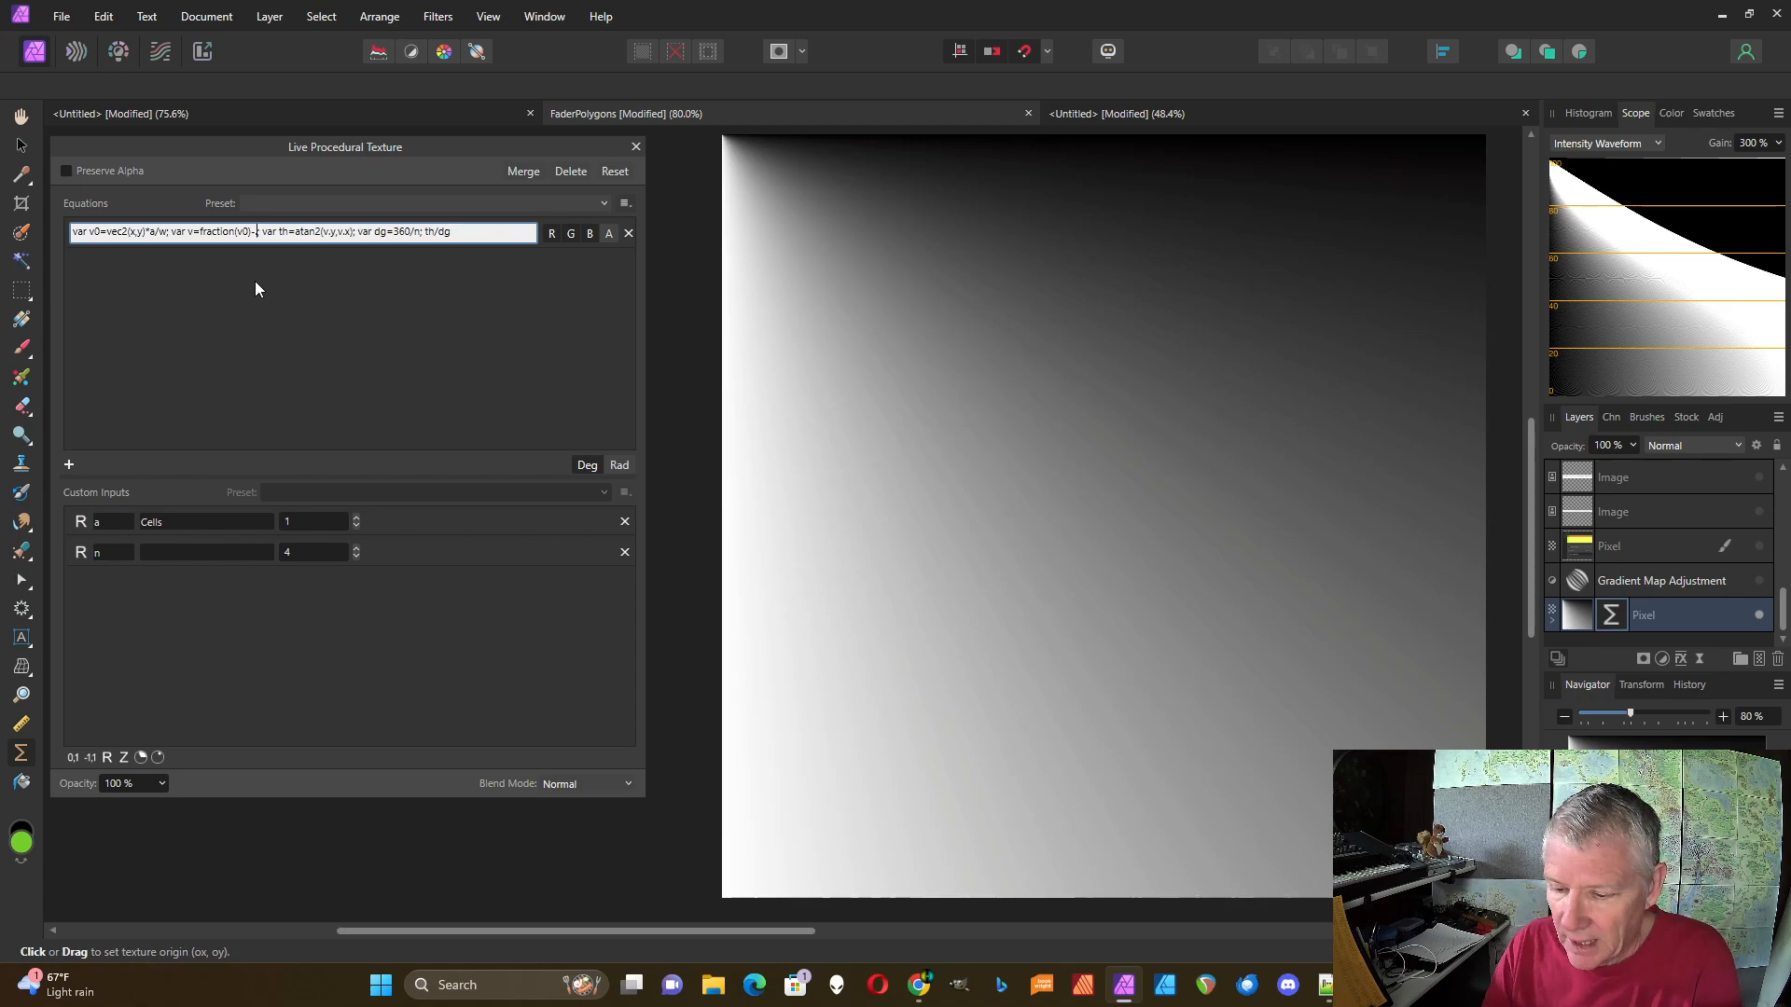
{"action": "type", "text": ".5"}
{"action": "key", "text": "Return"}
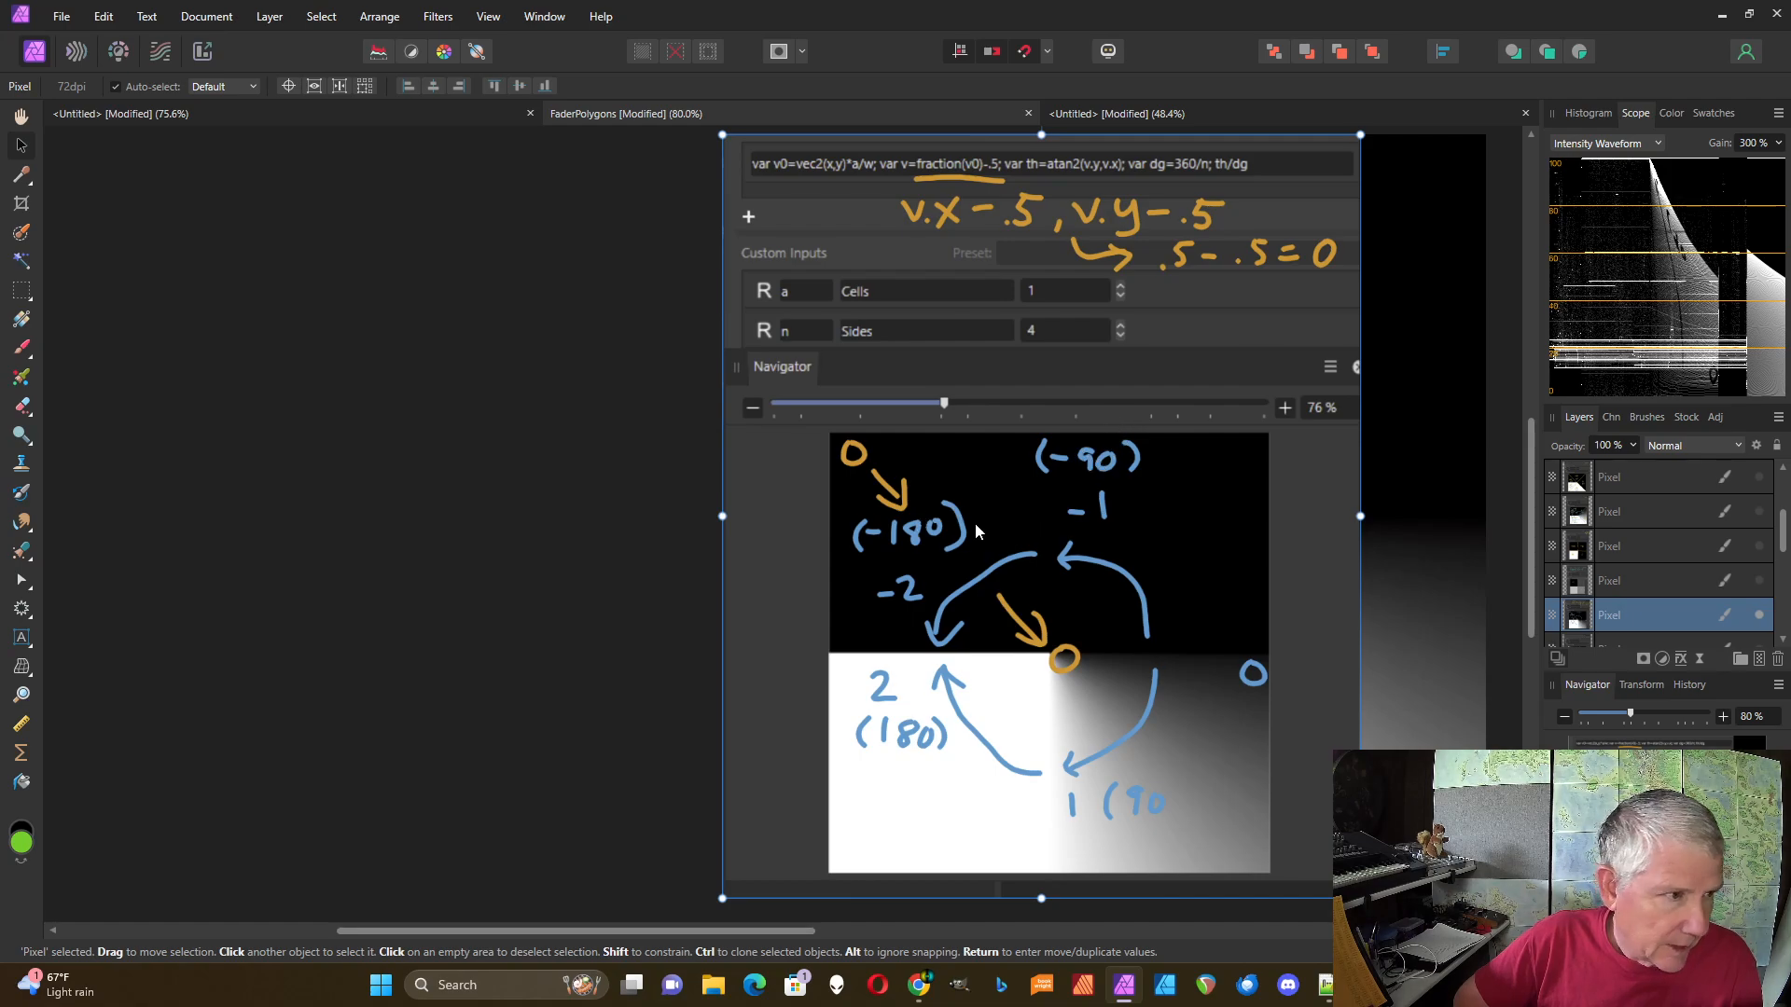
- Hide the annotated layer explaining the centred angles and reopen the live procedural texture for editing
{"action": "left_click", "coordinate": [1759, 616]}
{"action": "left_click_drag", "start_coordinate": [1783, 537], "coordinate": [1788, 646]}
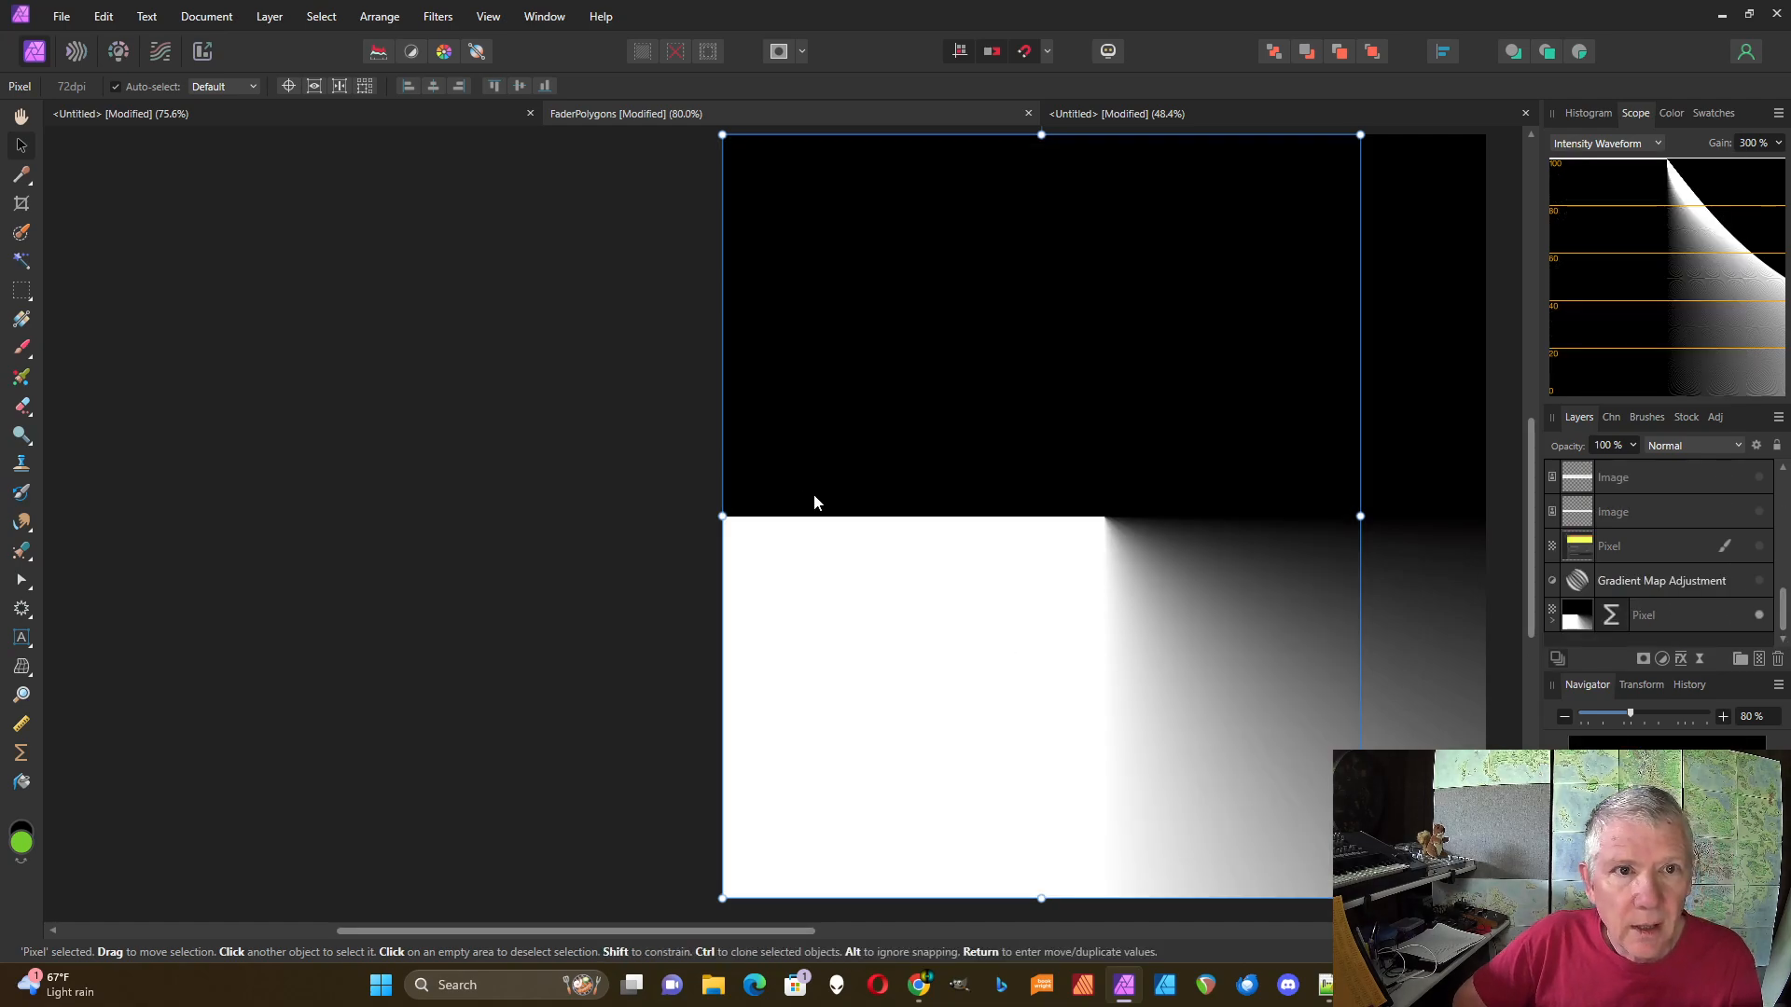
{"action": "left_click", "coordinate": [1610, 617]}
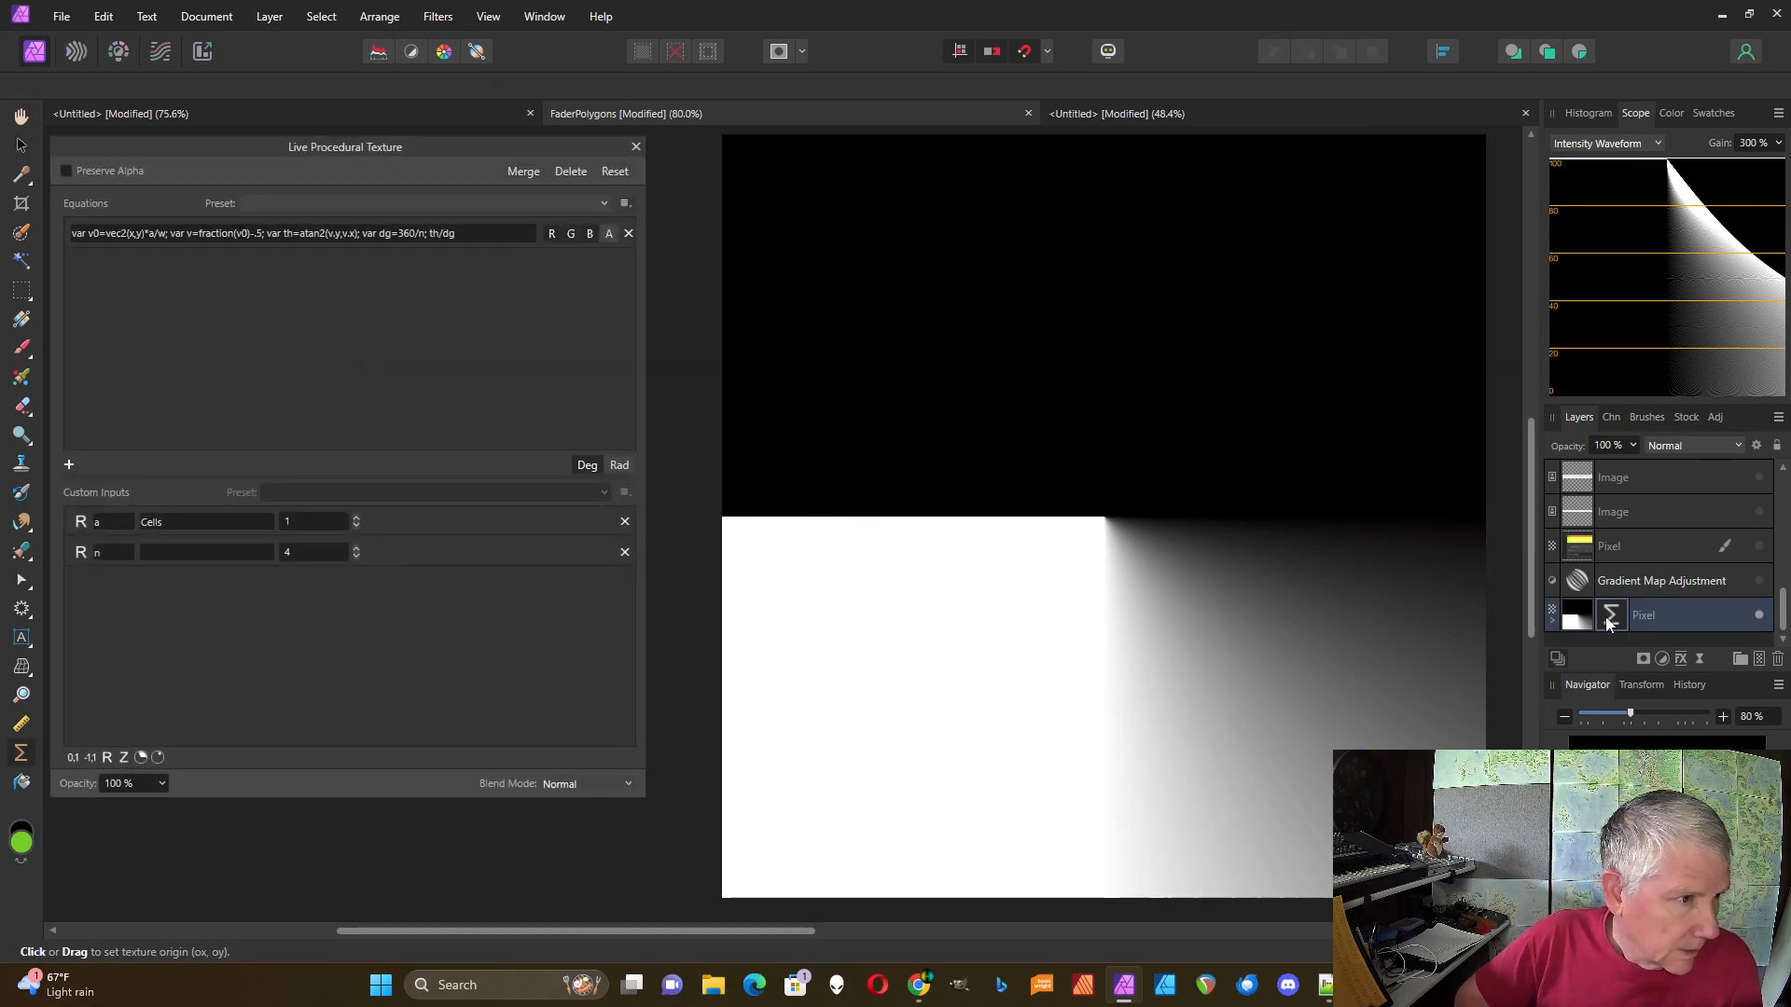
- Wrap the equation's final th/dg expression in a floor function so the output reads floor(th/dg)
{"action": "left_click", "coordinate": [425, 235]}
{"action": "left_click", "coordinate": [434, 235]}
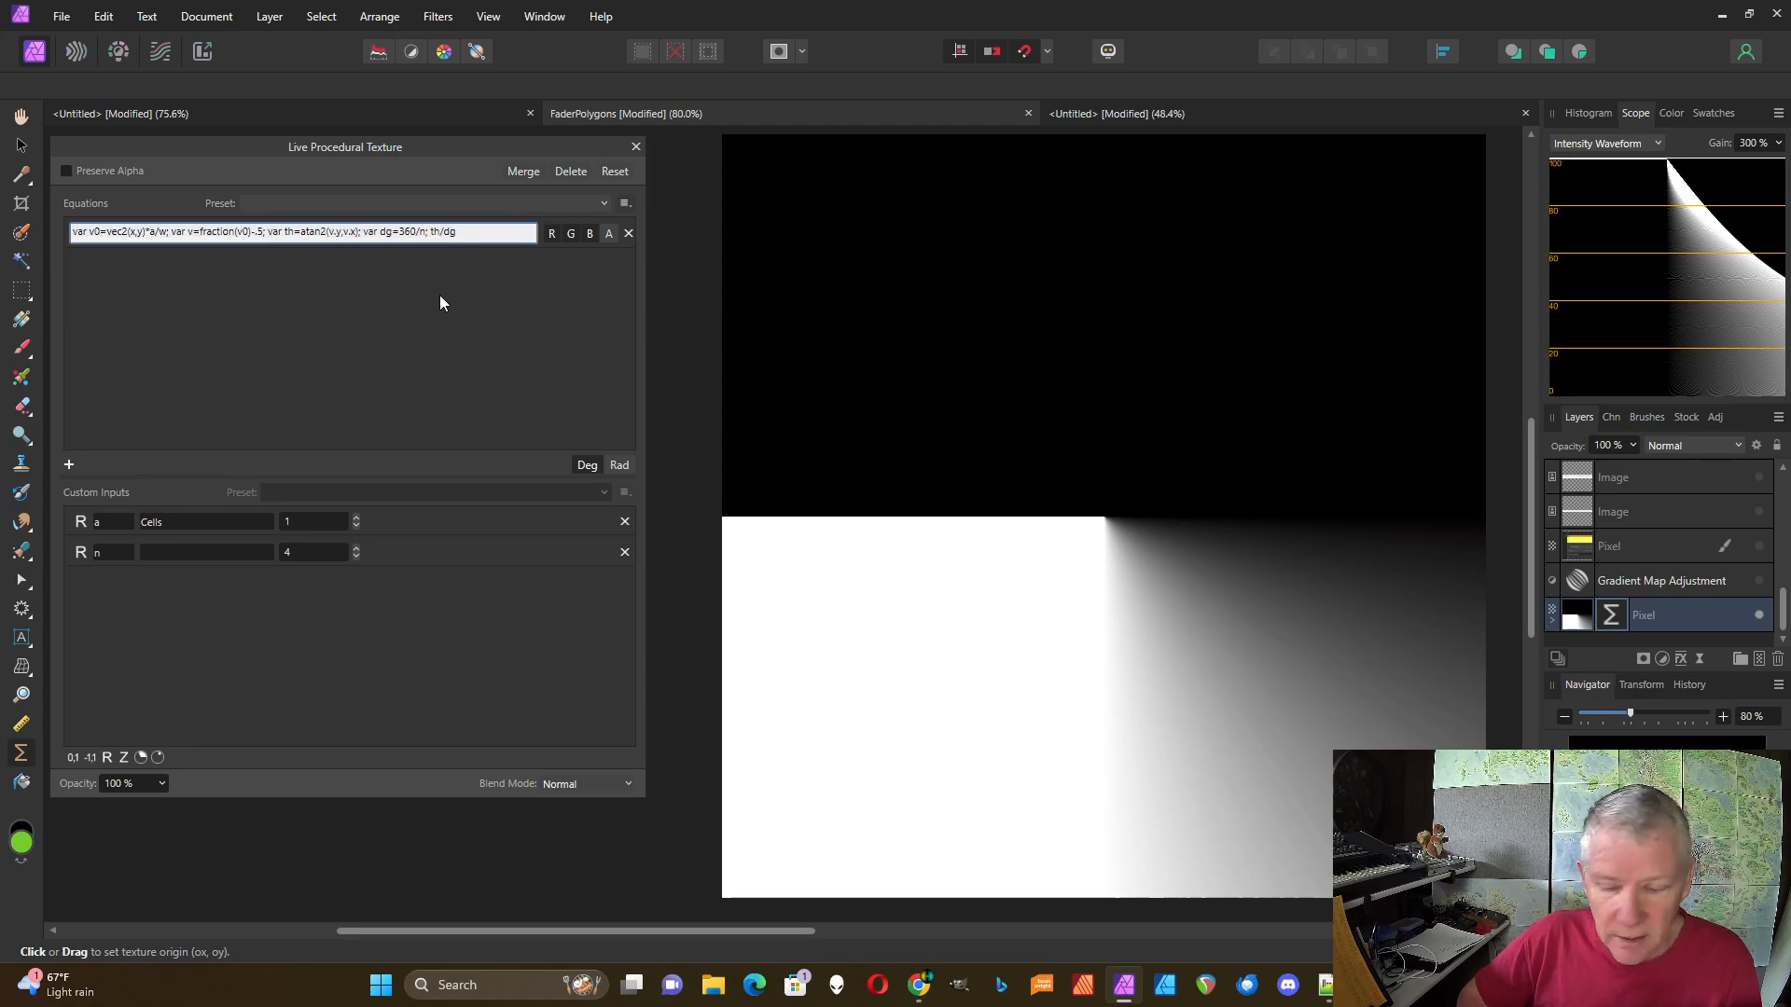
{"action": "type", "text": "floor"}
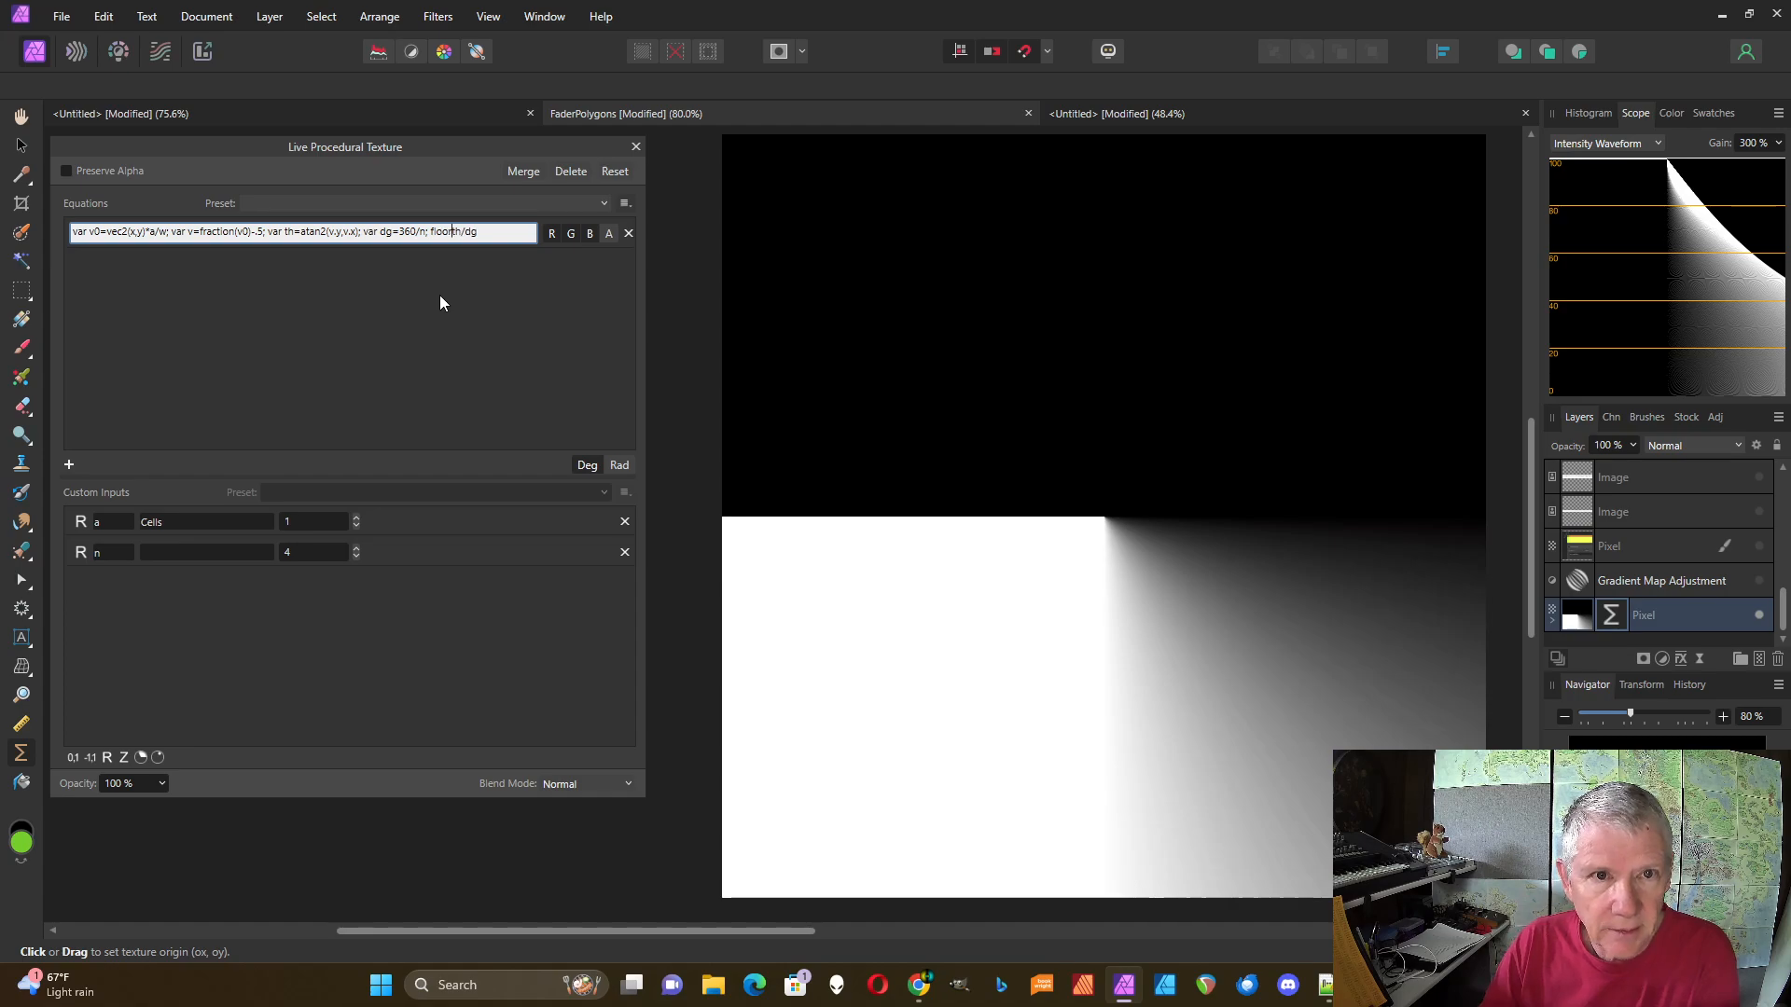
{"action": "type", "text": "(th/dg"}
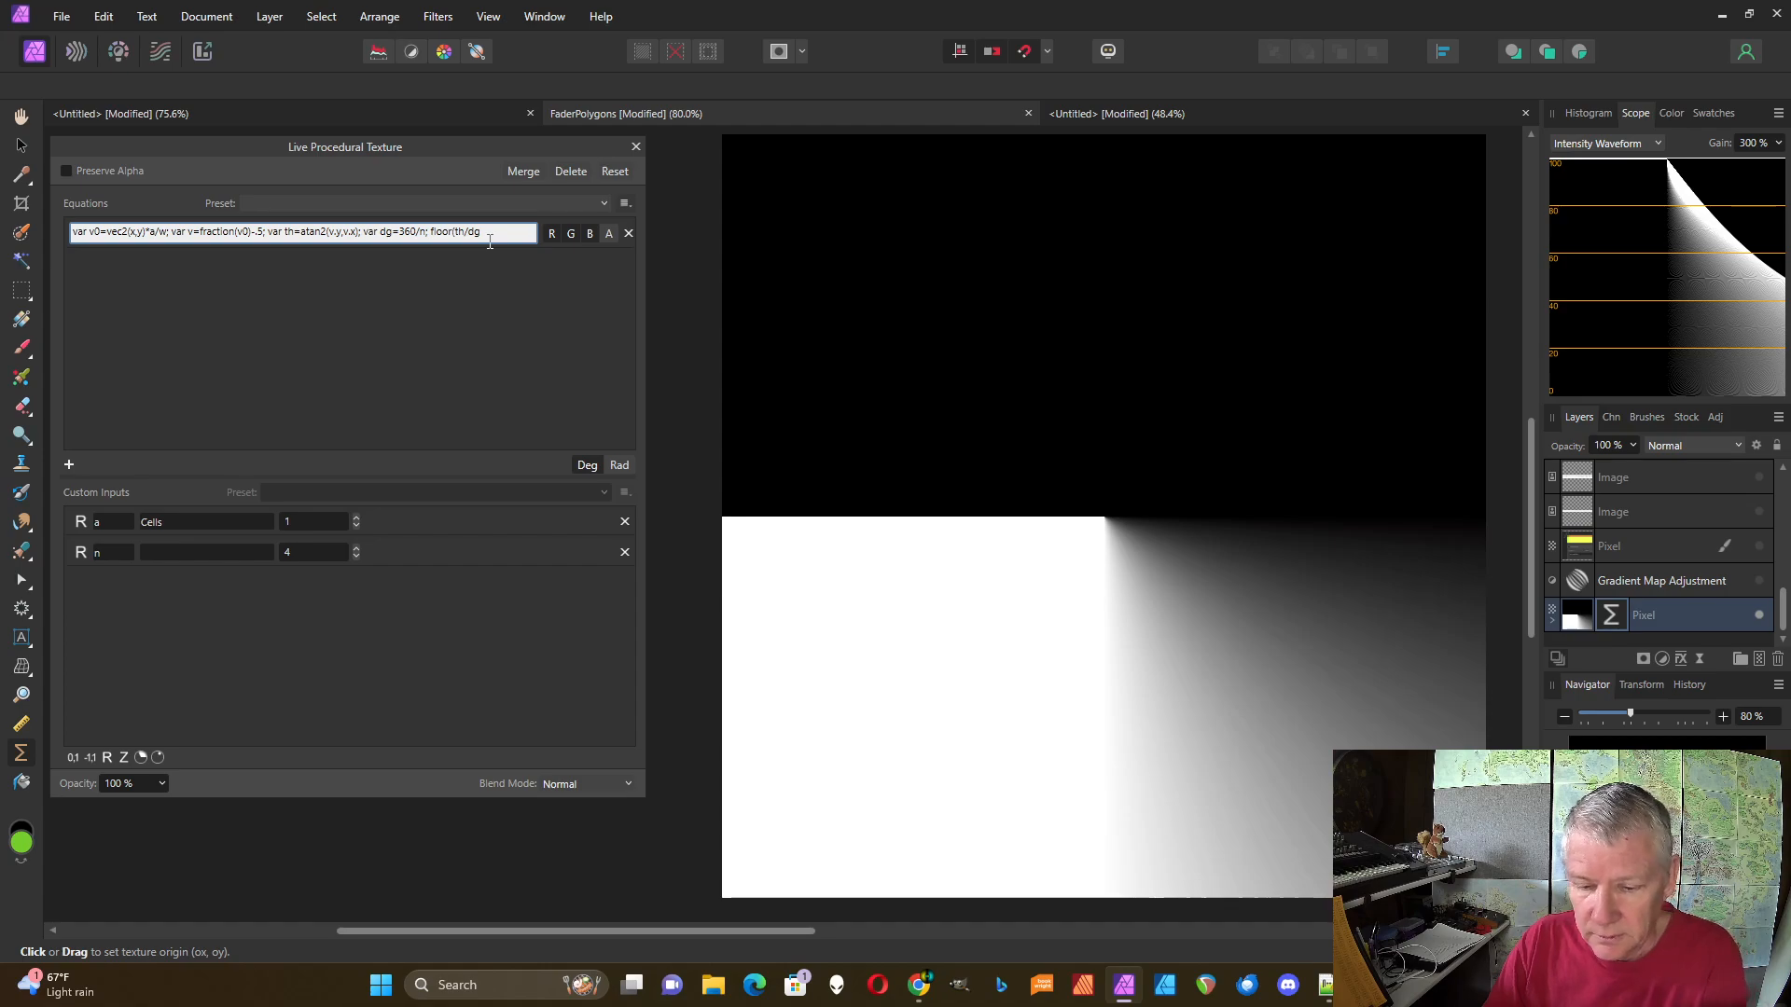
{"action": "type", "text": ")"}
{"action": "key", "text": "Return"}
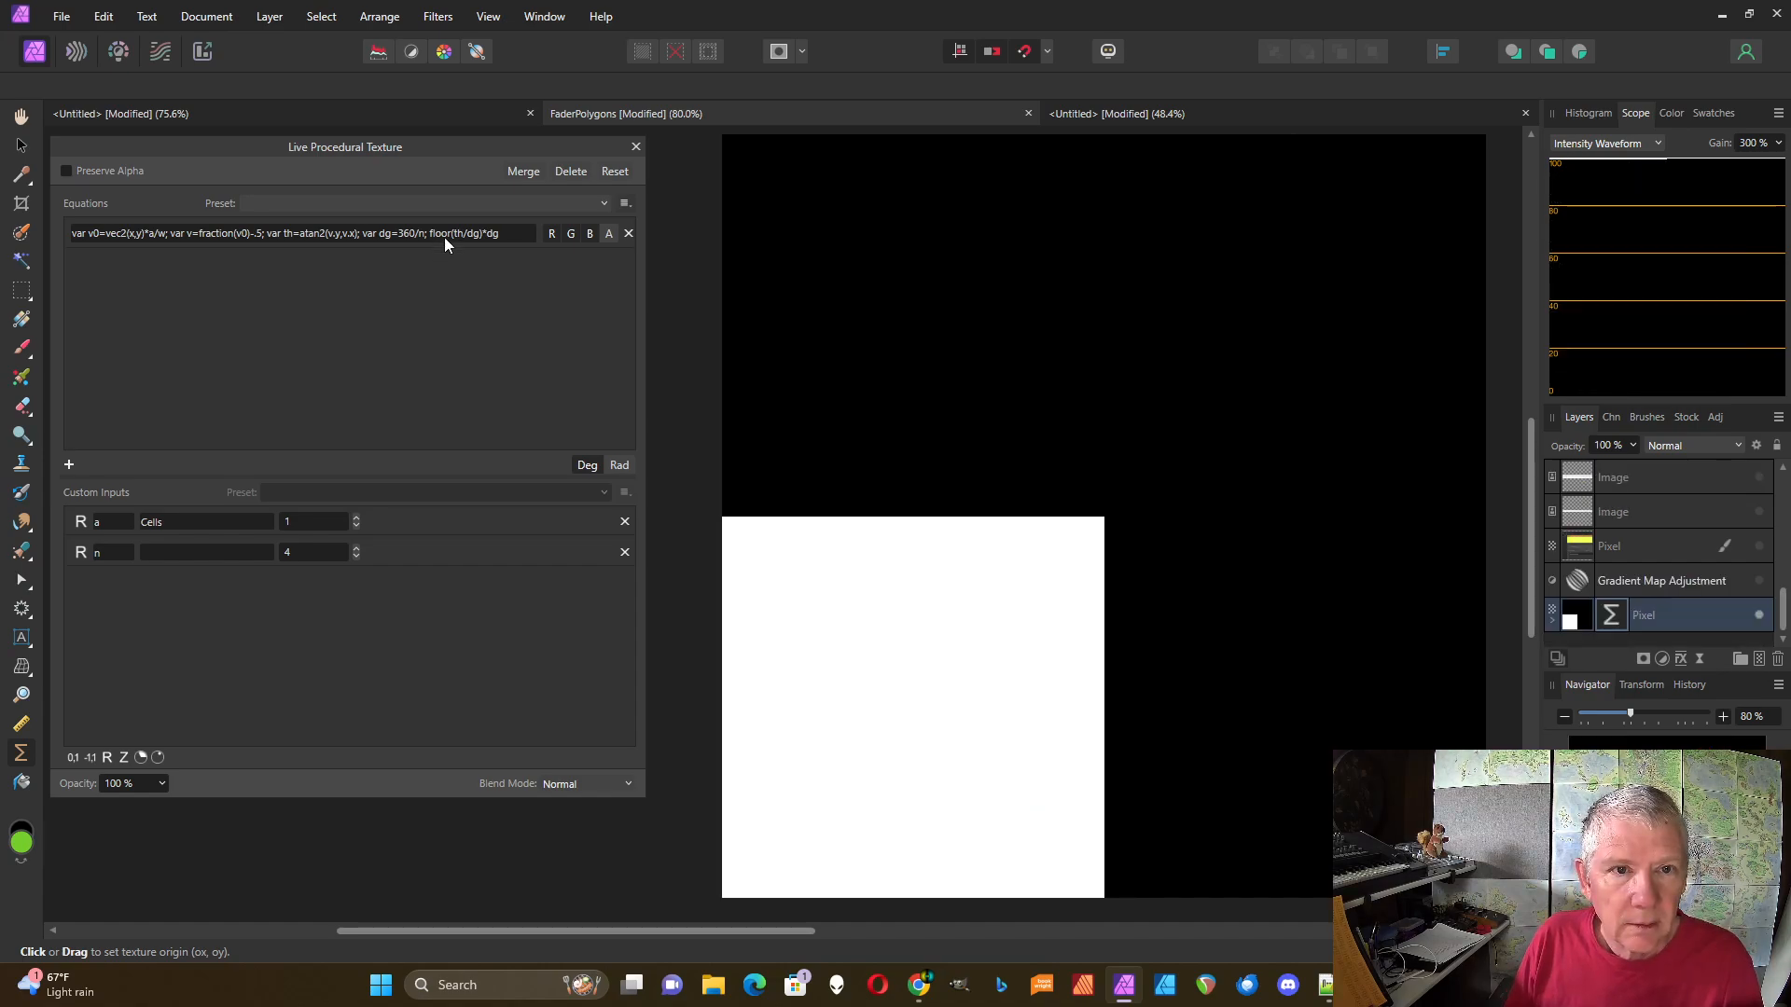
- Remove the floor function from the equation's final expression so the output reads (th/dg)*dg
{"action": "left_click", "coordinate": [449, 235]}
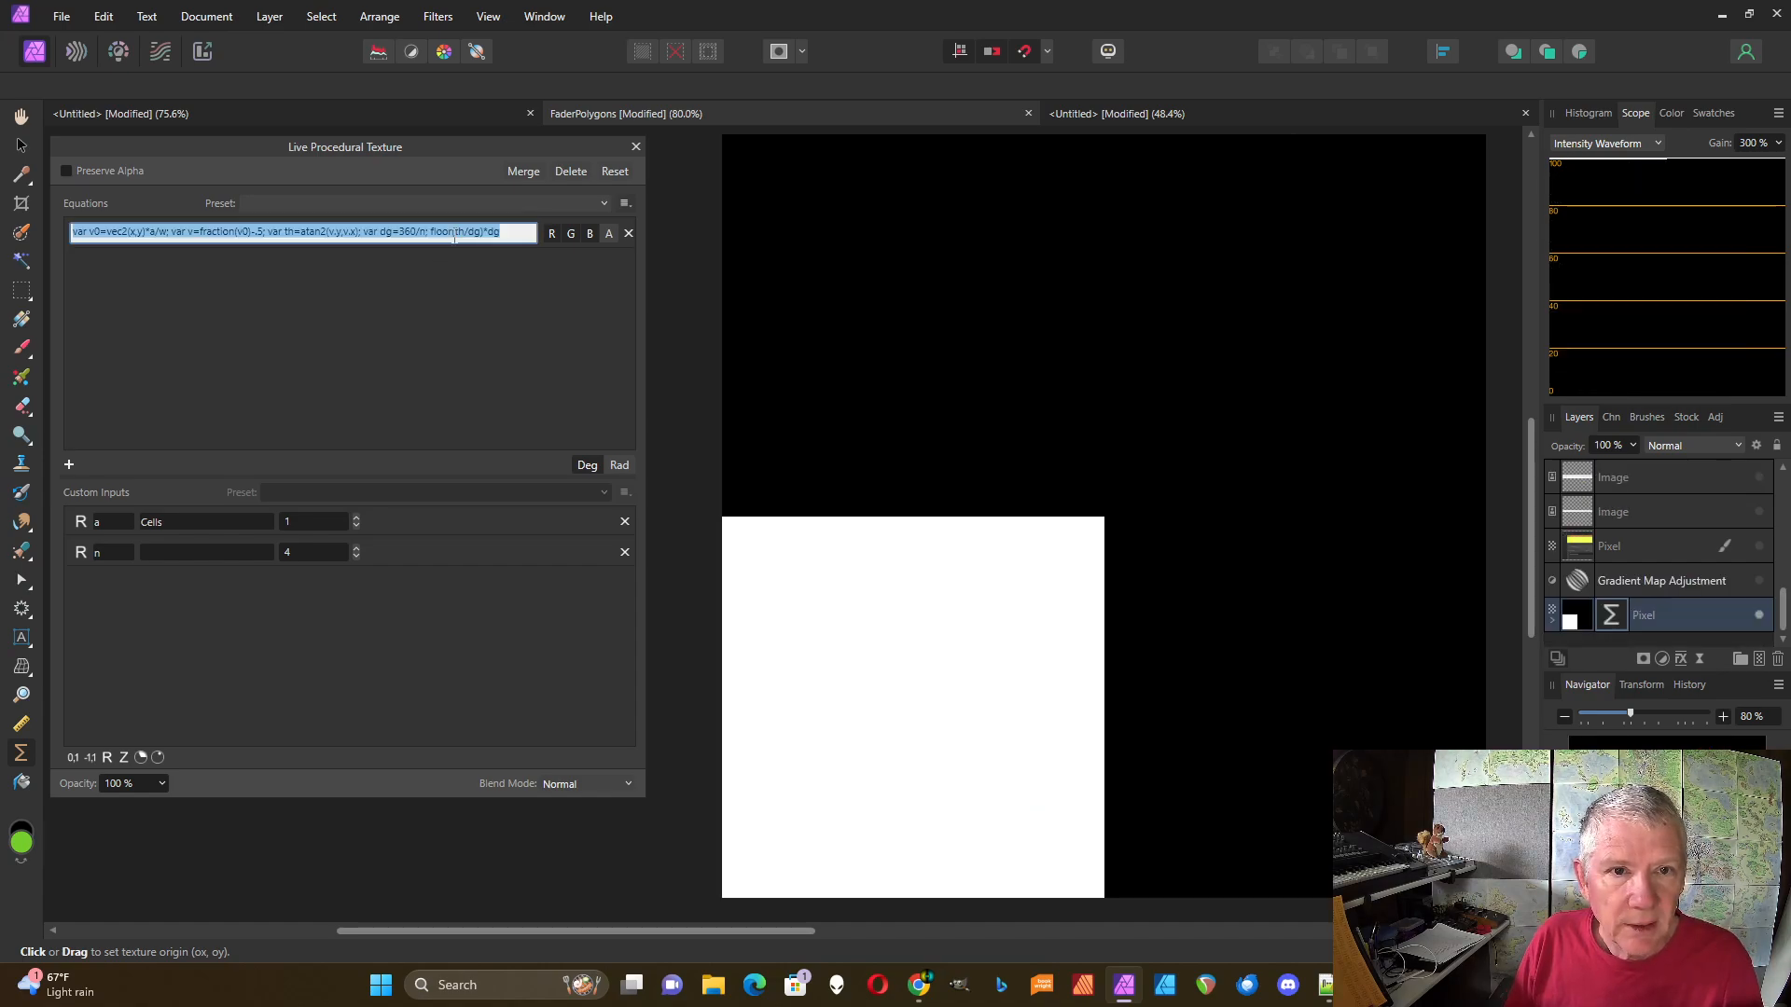
{"action": "left_click", "coordinate": [455, 232]}
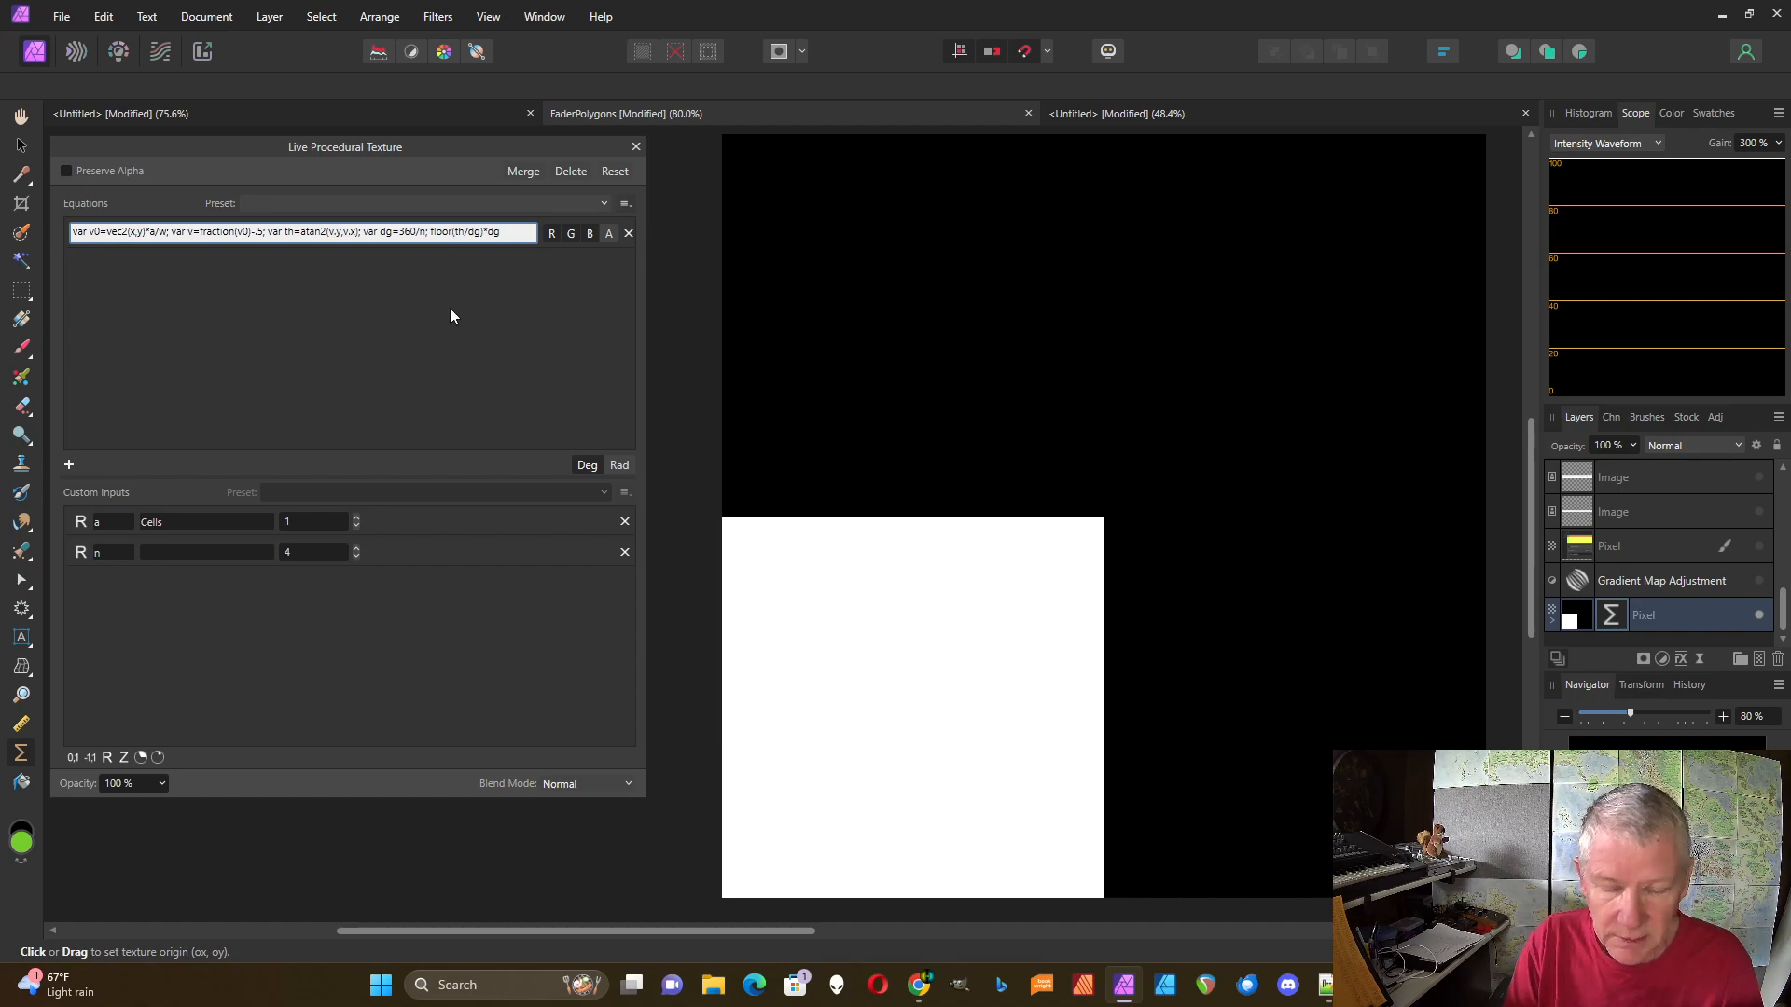
{"action": "key", "text": "BackSpace"}
{"action": "key", "text": "BackSpace"}
{"action": "key", "text": "BackSpace"}
{"action": "key", "text": "BackSpace"}
{"action": "key", "text": "BackSpace"}
{"action": "key", "text": "Return"}
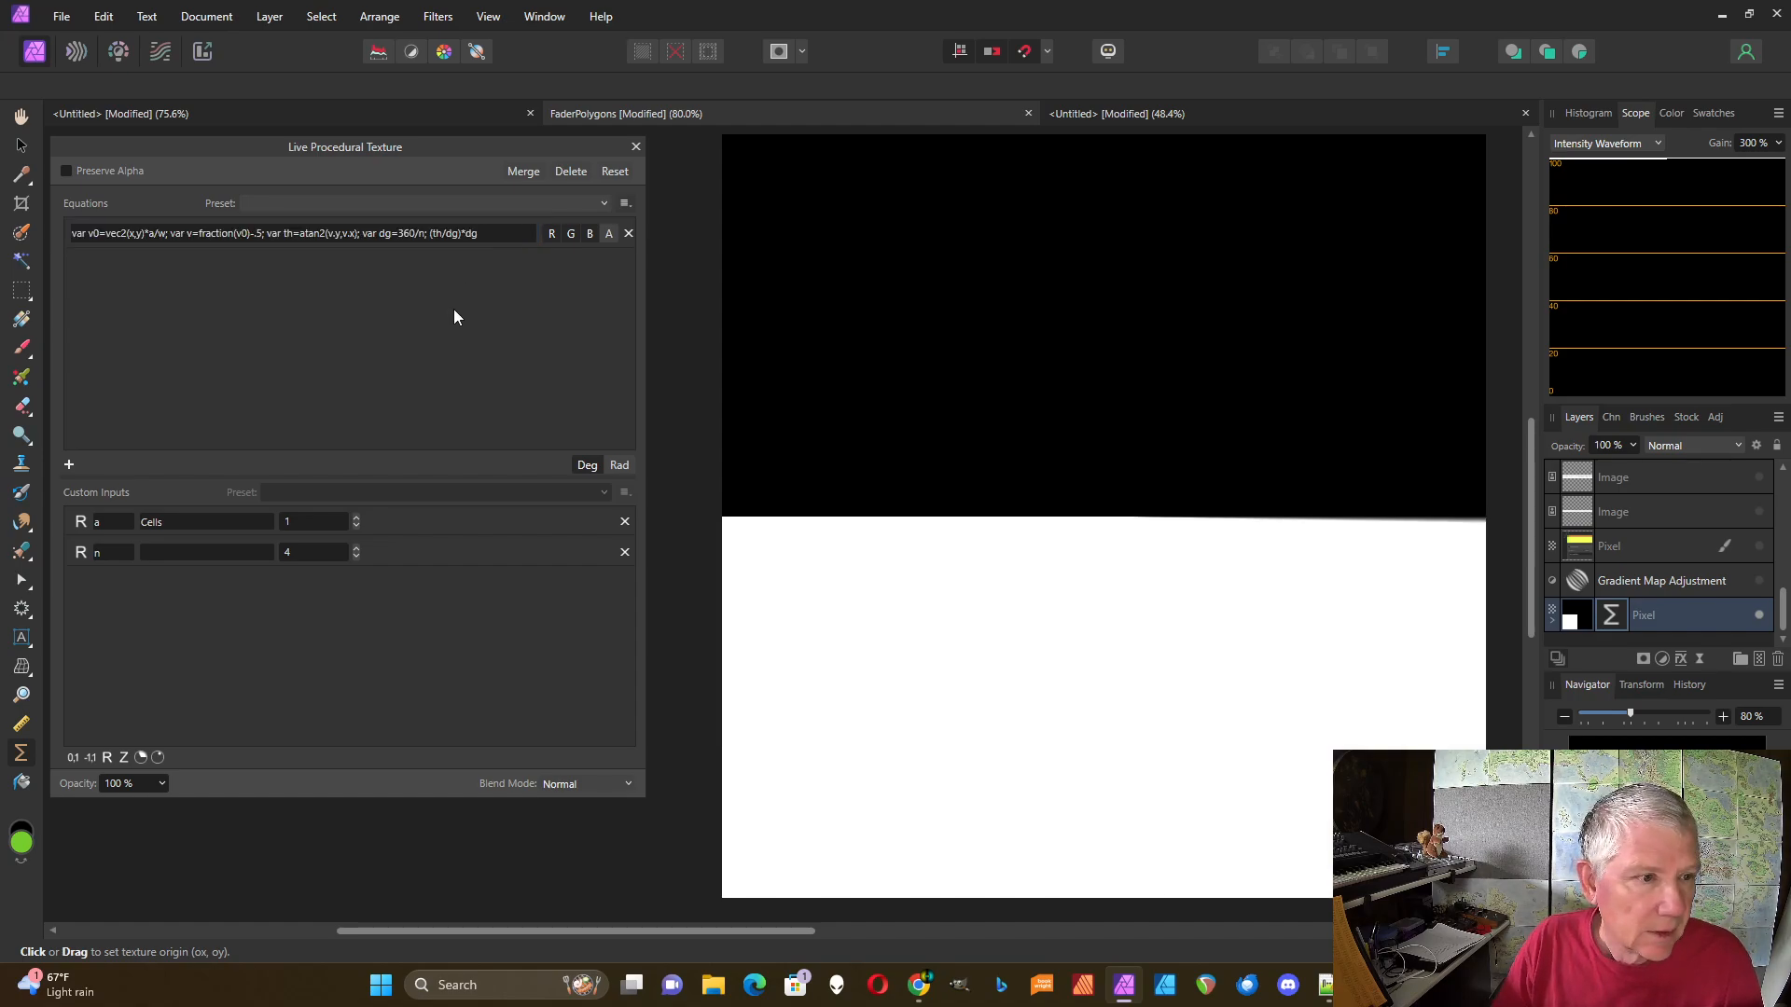
- Delete the "*dg" multiplier from the end of the equation, leaving (th/dg) as the output
{"action": "left_click", "coordinate": [481, 237]}
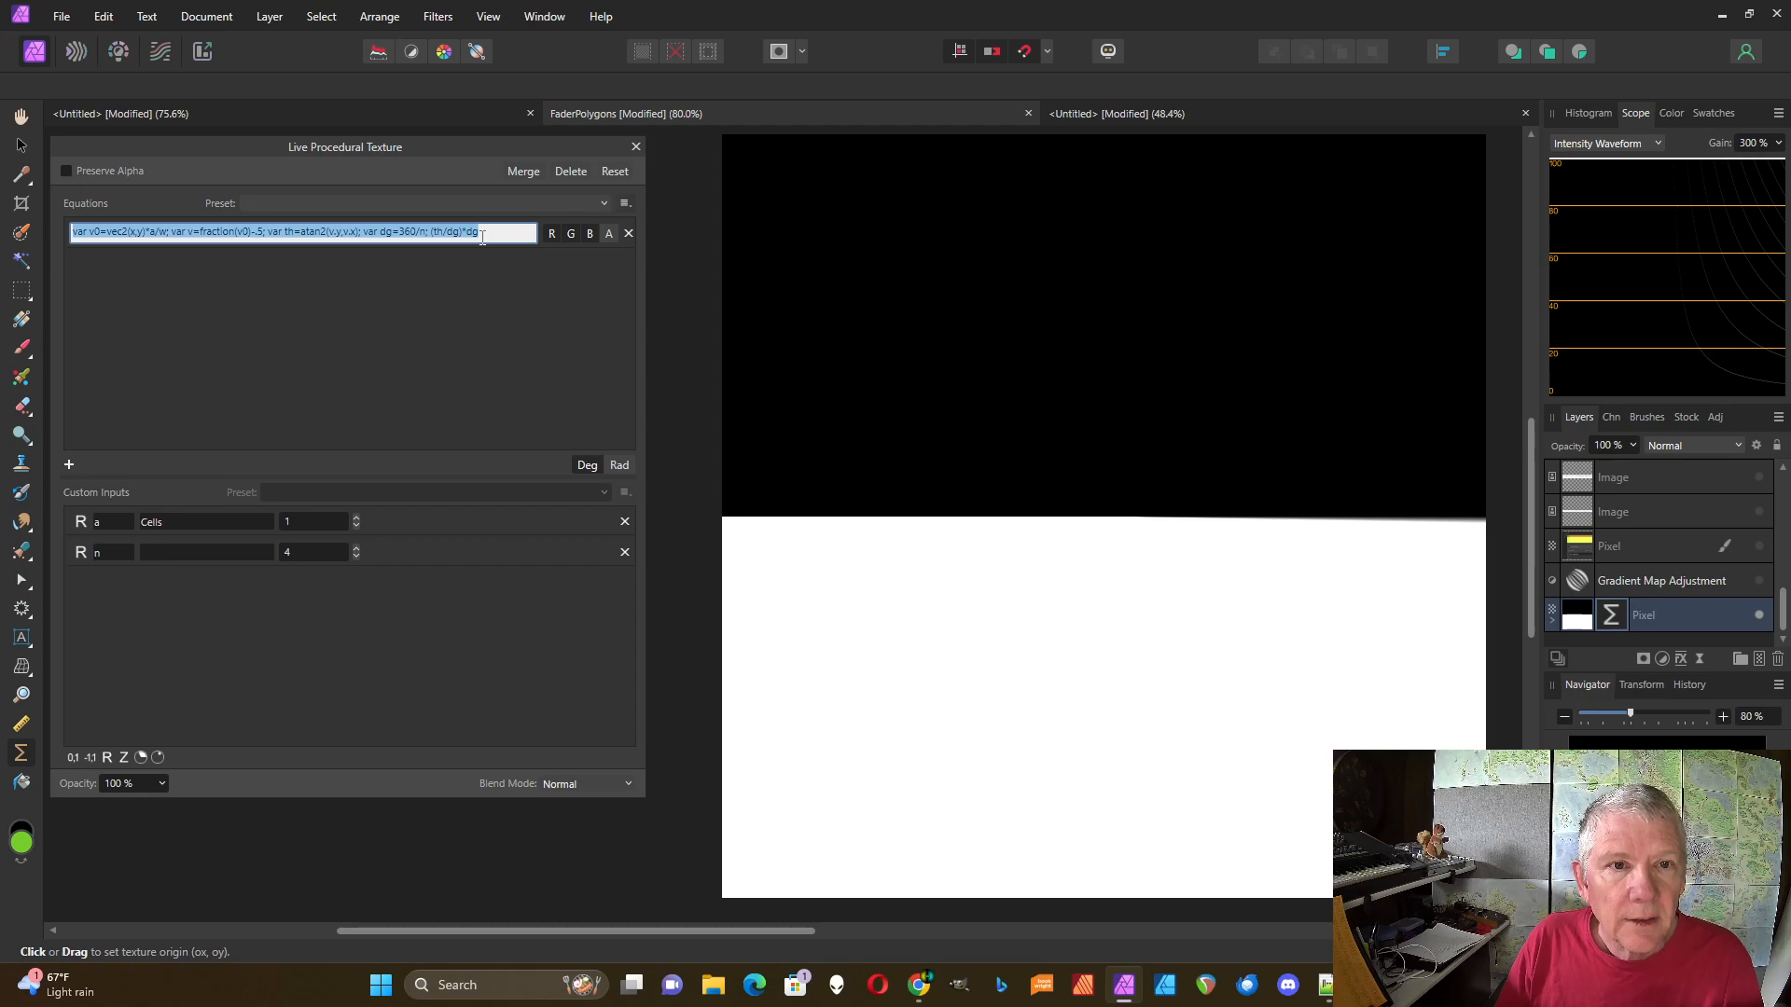
{"action": "left_click", "coordinate": [483, 237]}
{"action": "key", "text": "BackSpace"}
{"action": "key", "text": "BackSpace"}
{"action": "key", "text": "BackSpace"}
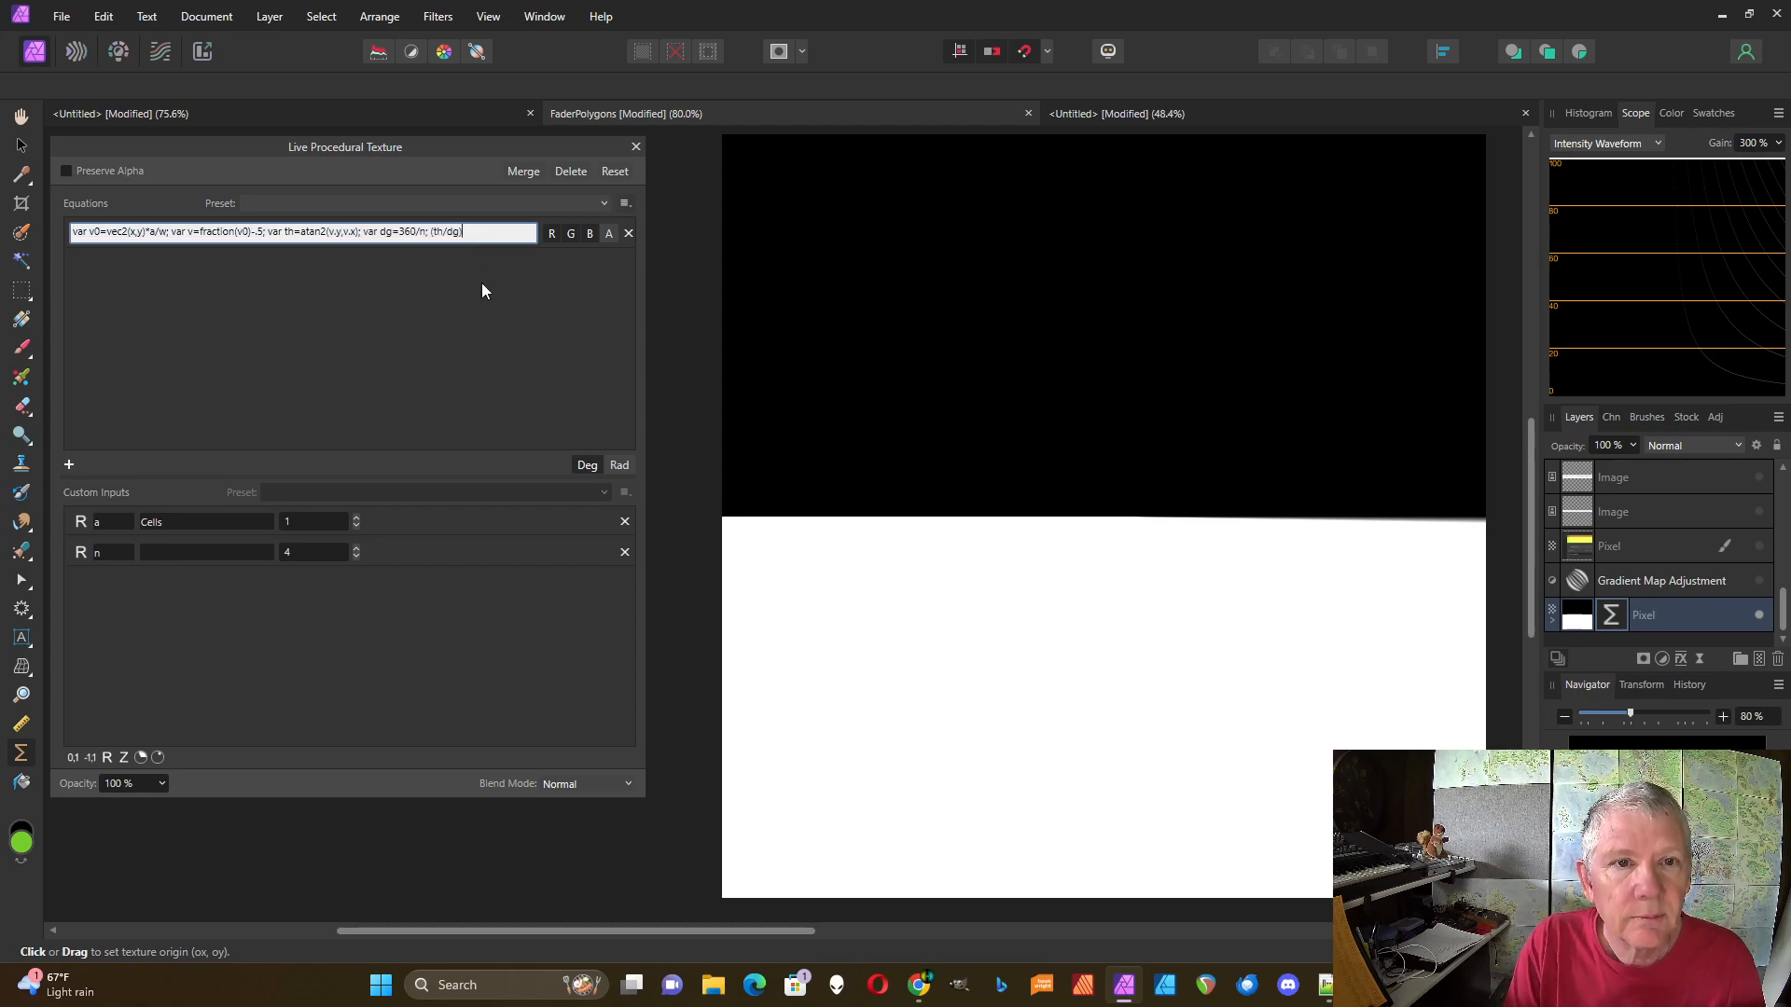
{"action": "key", "text": "Return"}
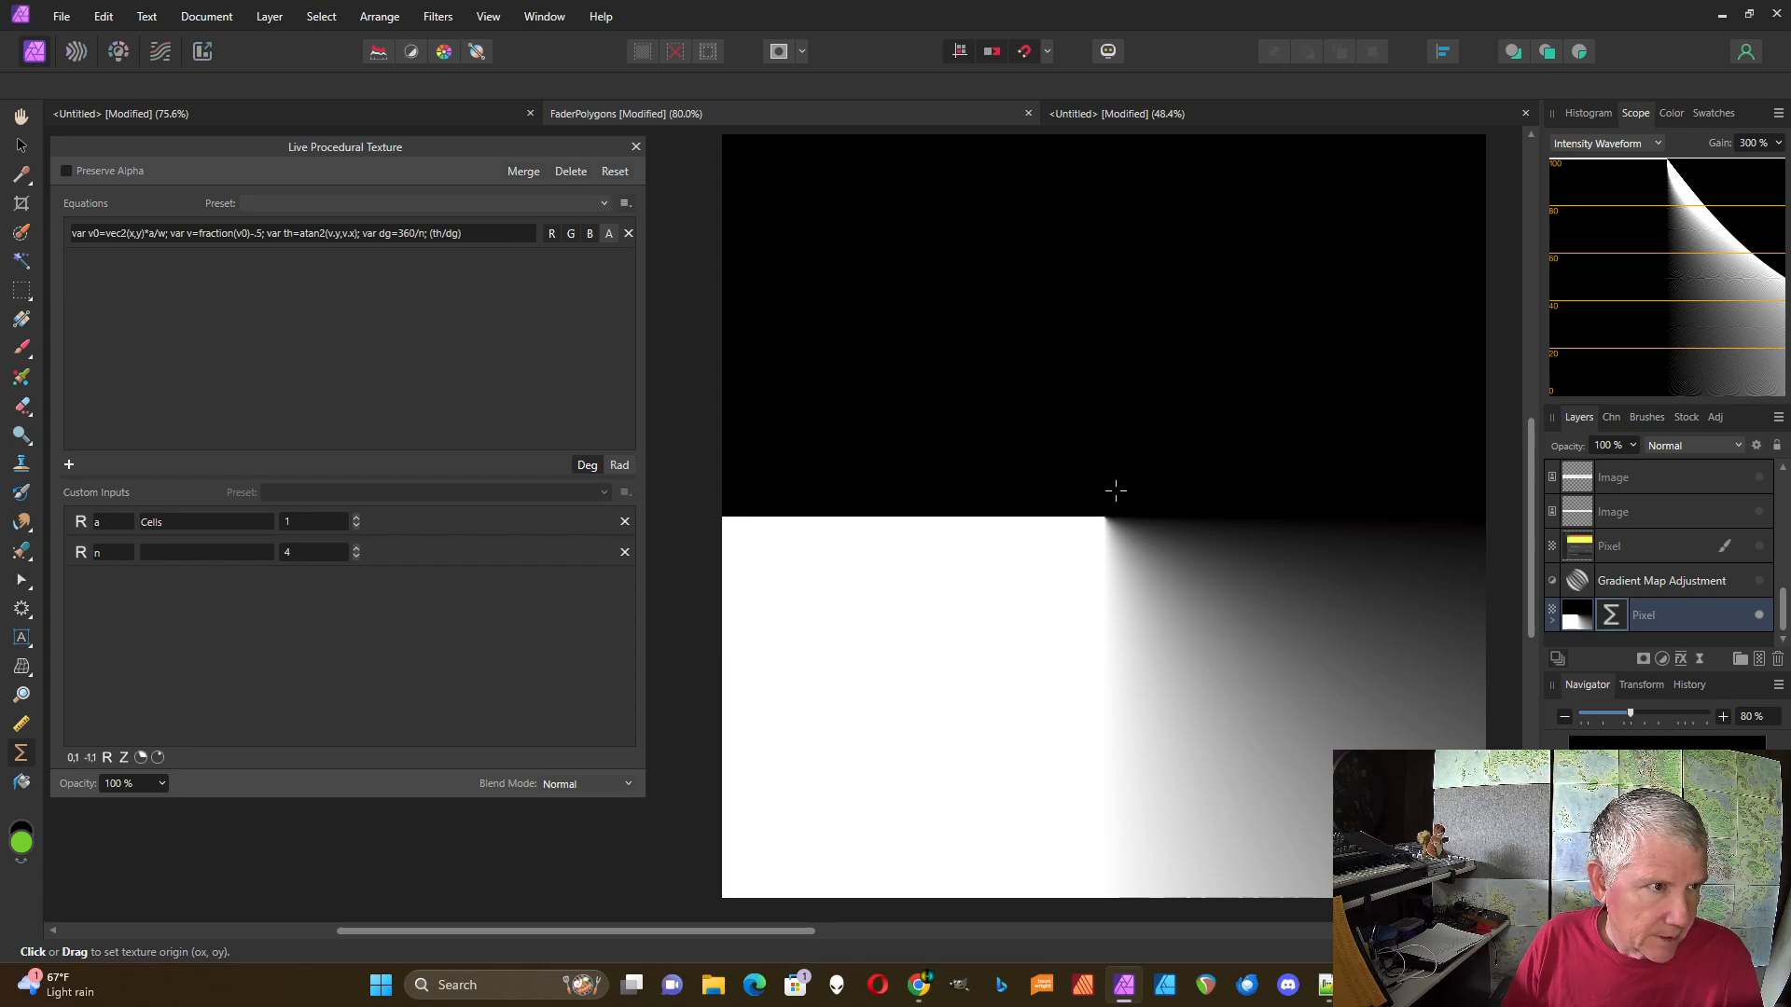
- Add a half-step offset inside the final parentheses so the output reads (.5+th/dg)
{"action": "left_click", "coordinate": [457, 234]}
{"action": "left_click", "coordinate": [459, 232]}
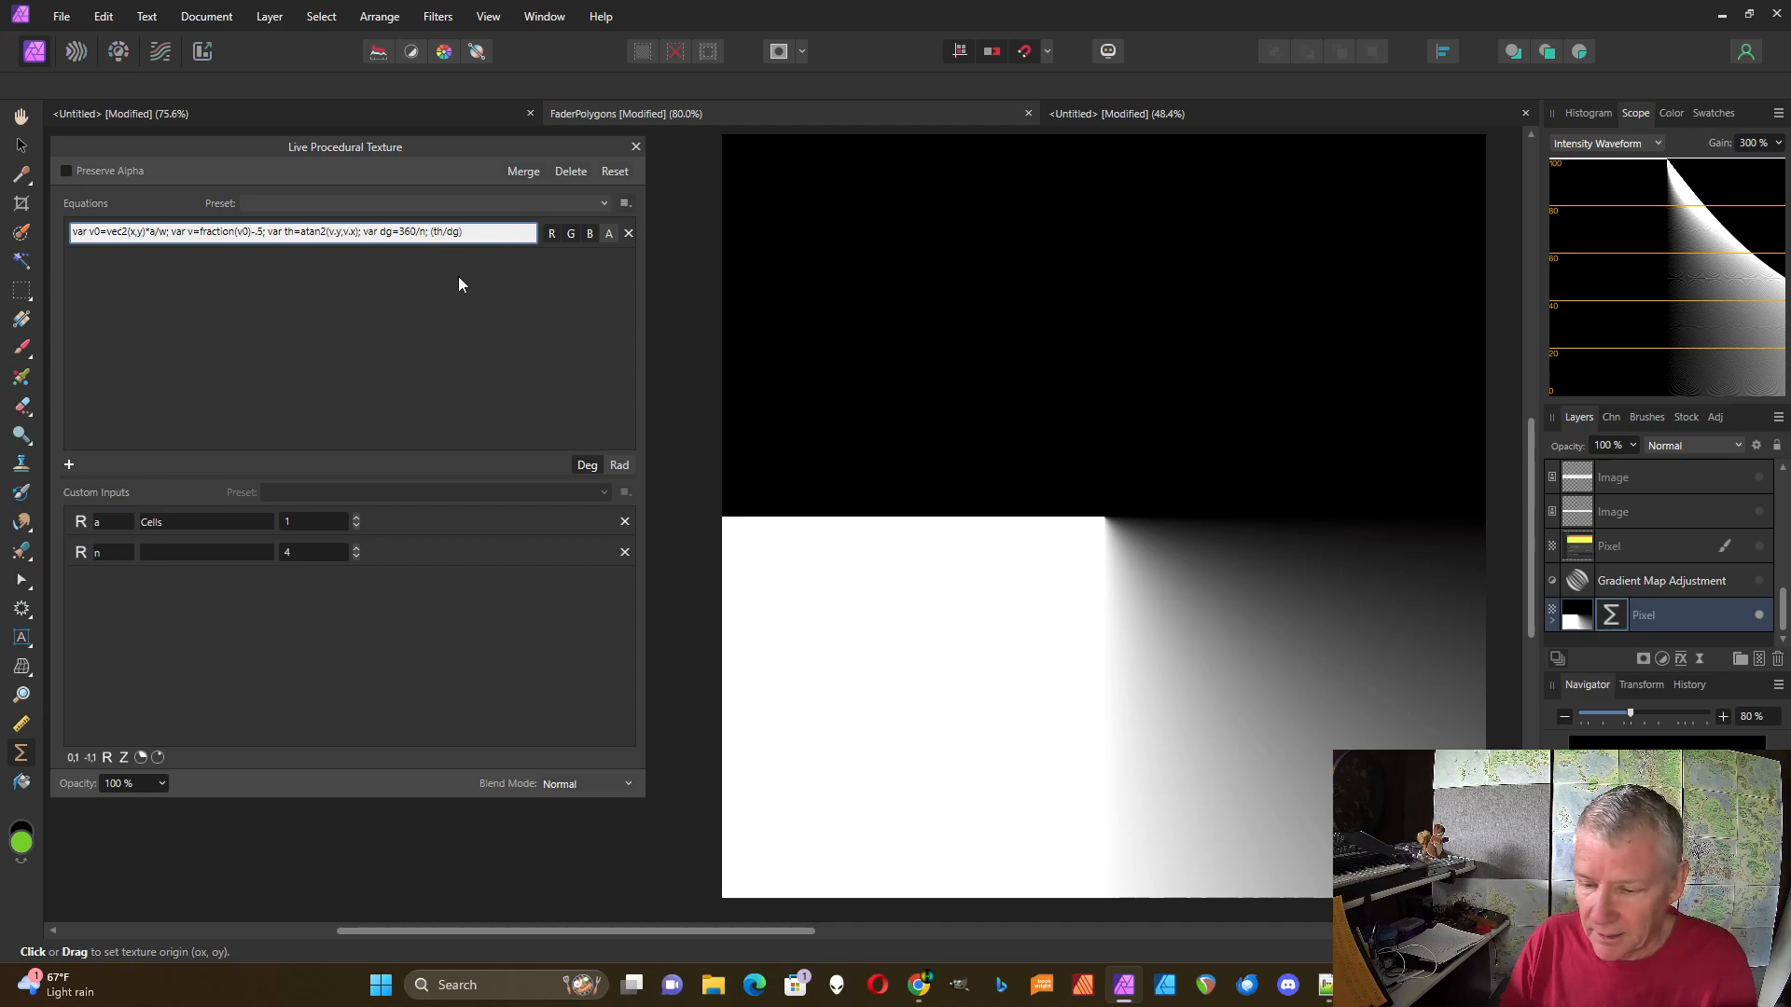
{"action": "type", "text": "."}
{"action": "type", "text": "5+"}
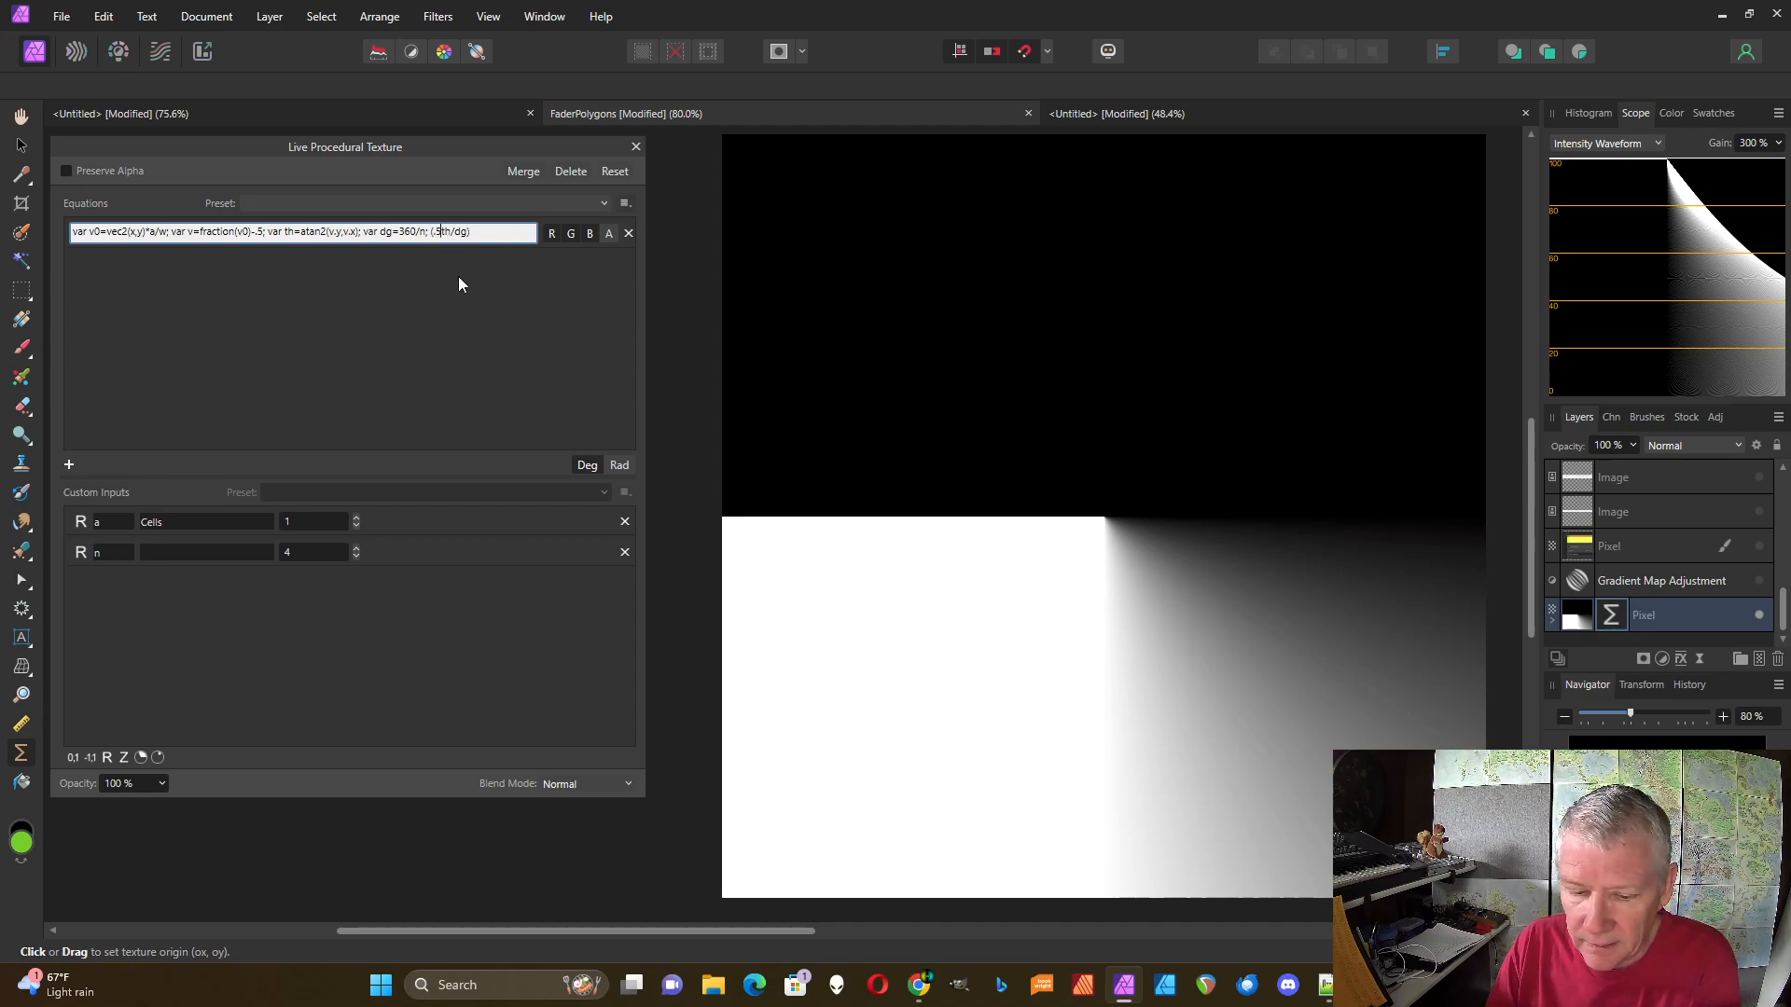
{"action": "key", "text": "Return"}
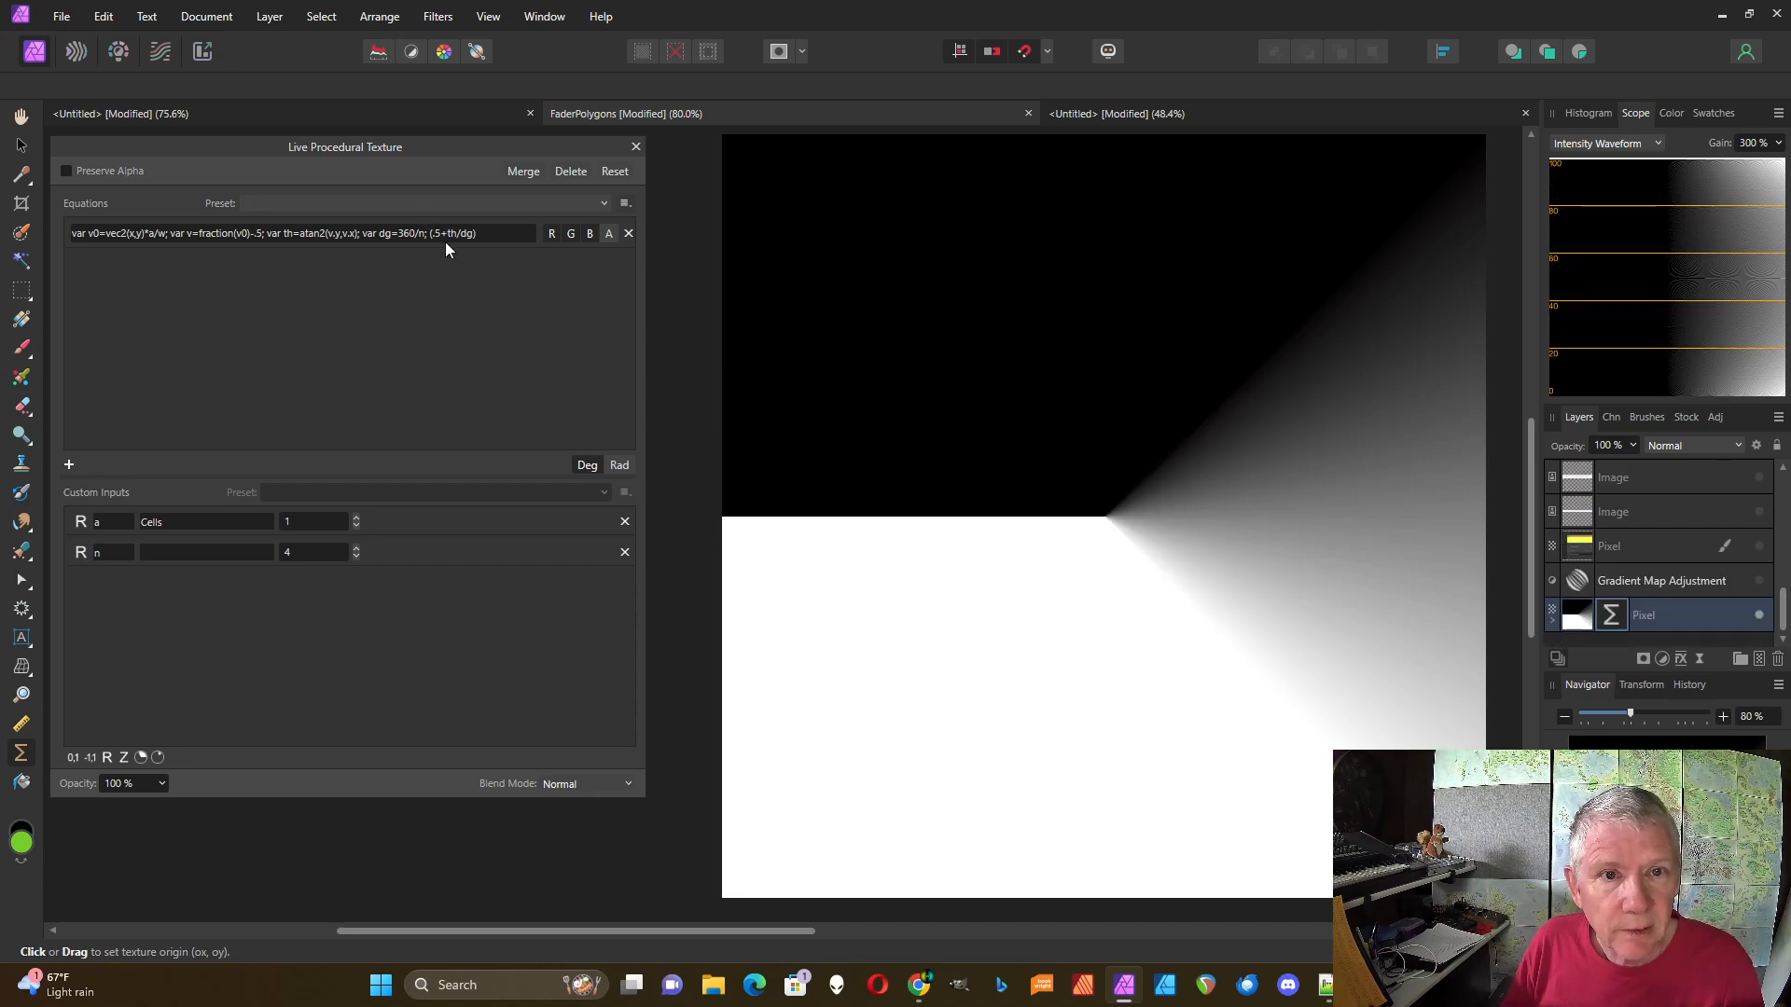
- Wrap the offset expression in a floor function so the output reads floor(.5+th/dg)
{"action": "left_click", "coordinate": [429, 237]}
{"action": "left_click", "coordinate": [430, 235]}
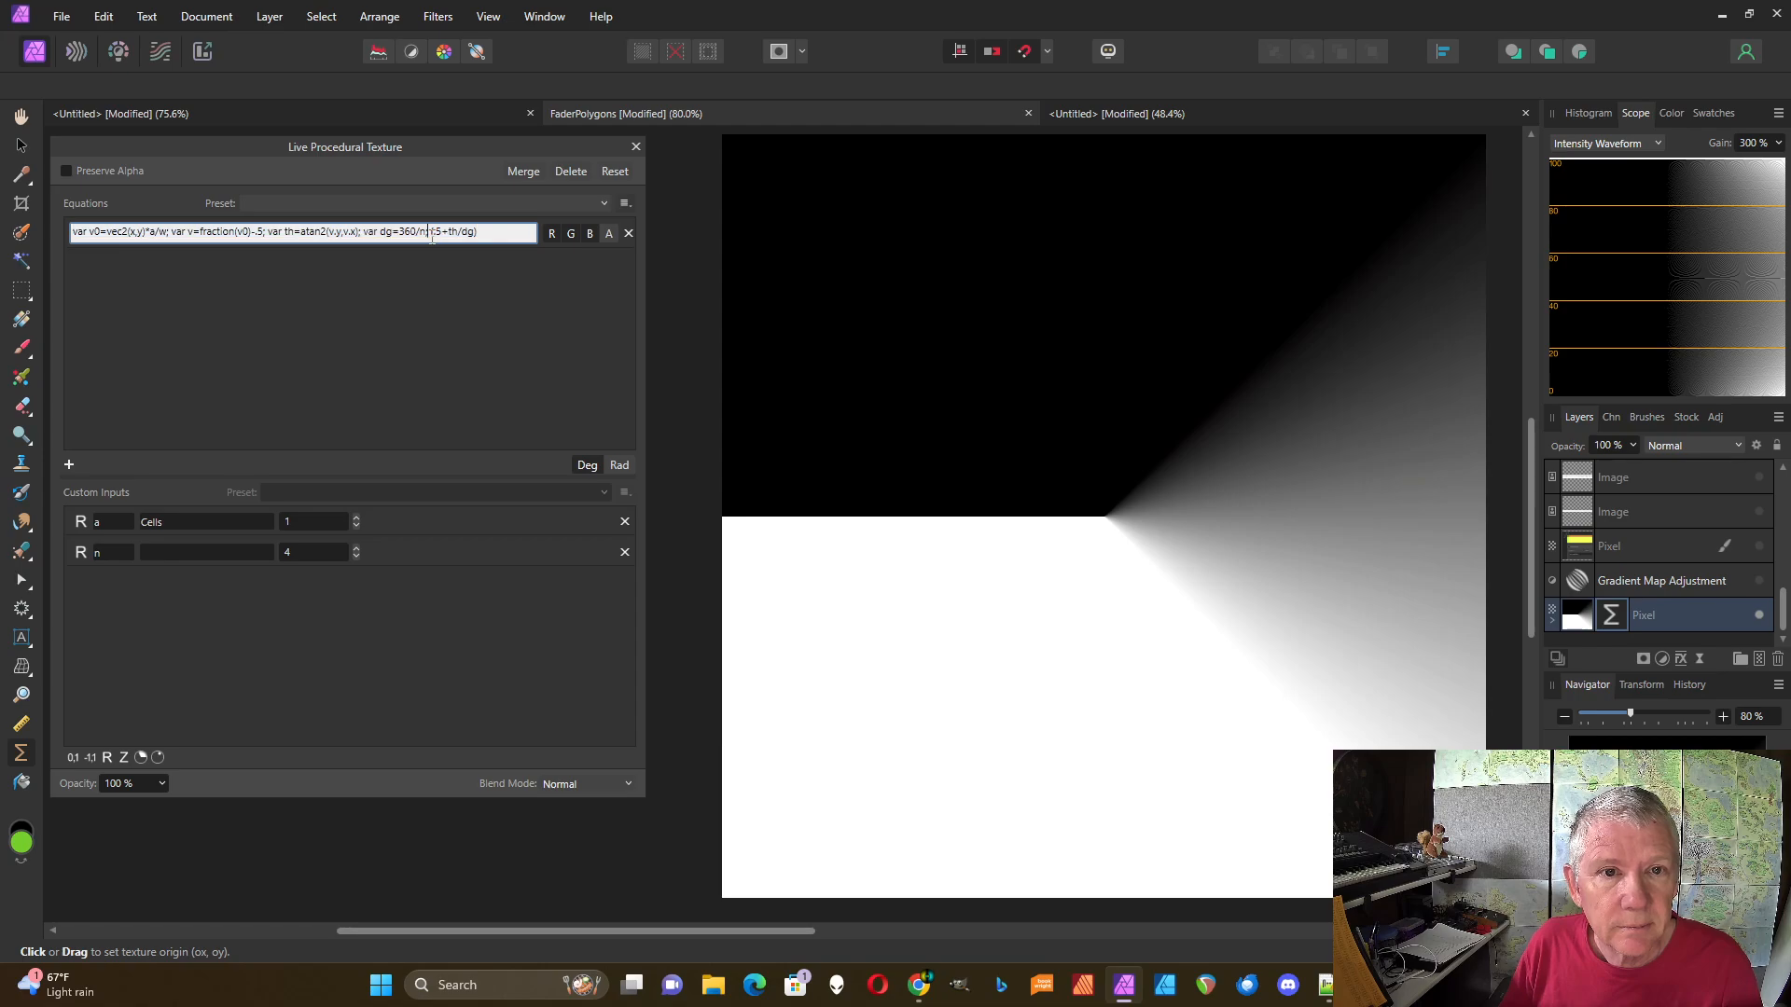
{"action": "type", "text": "; "}
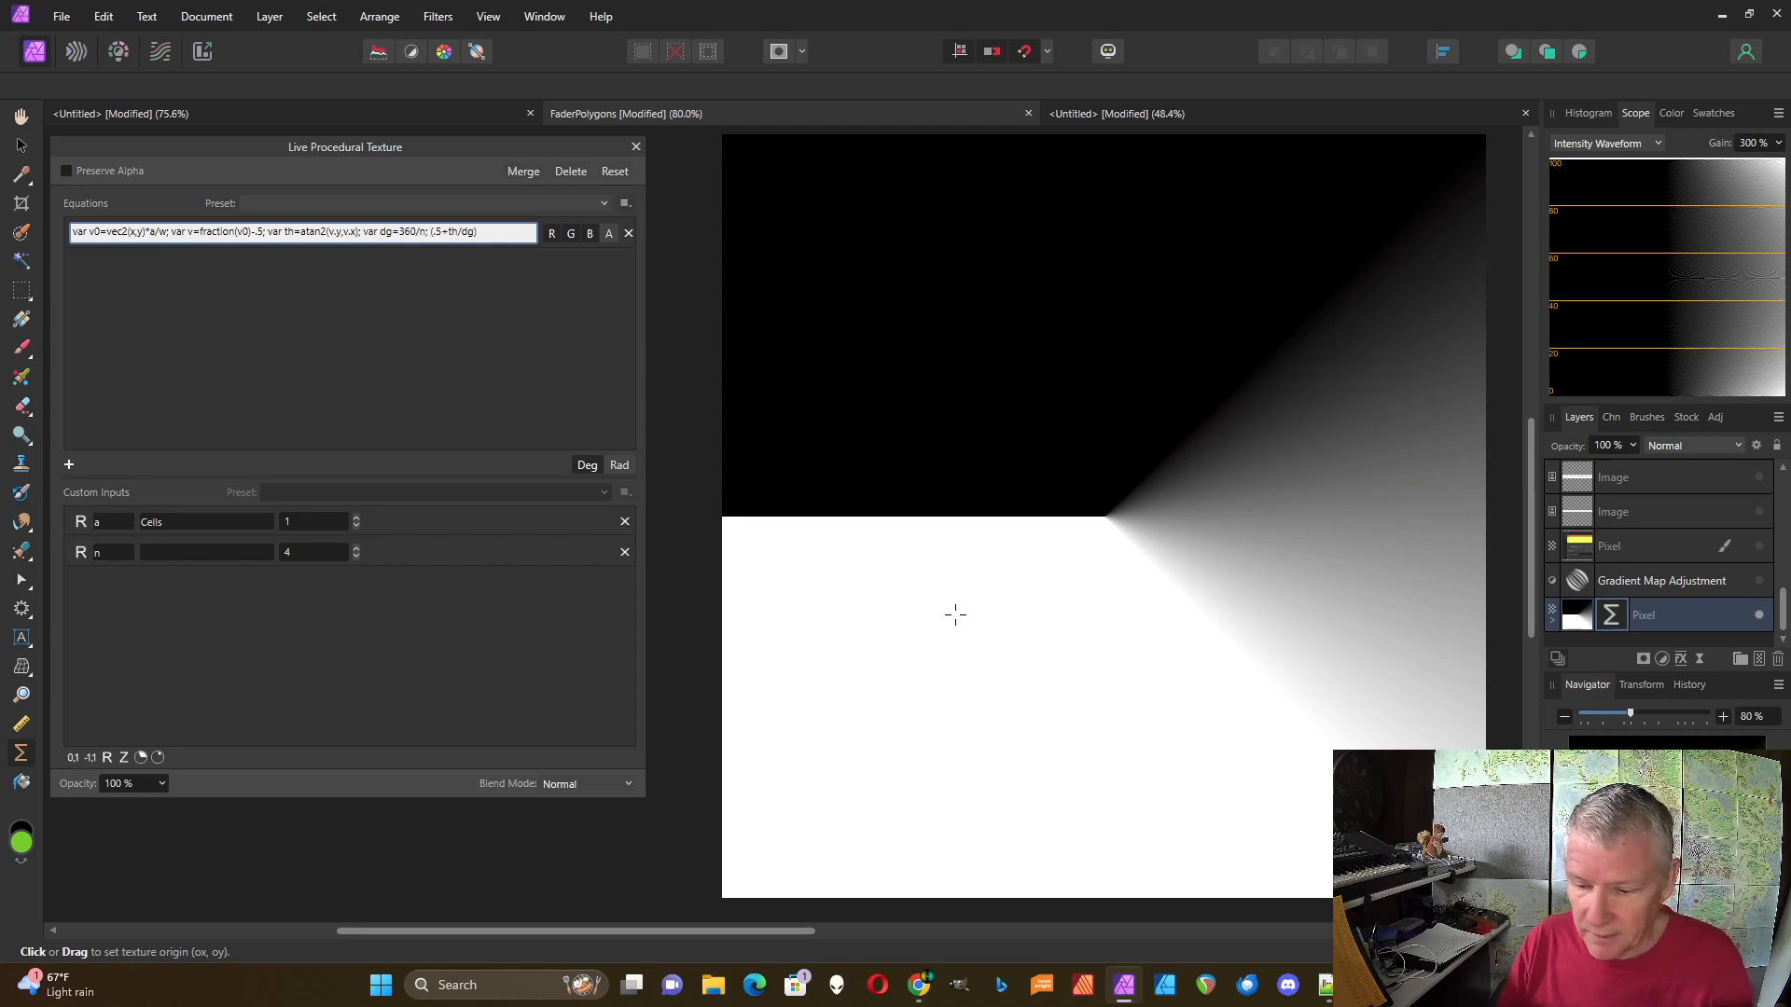
{"action": "type", "text": "floor"}
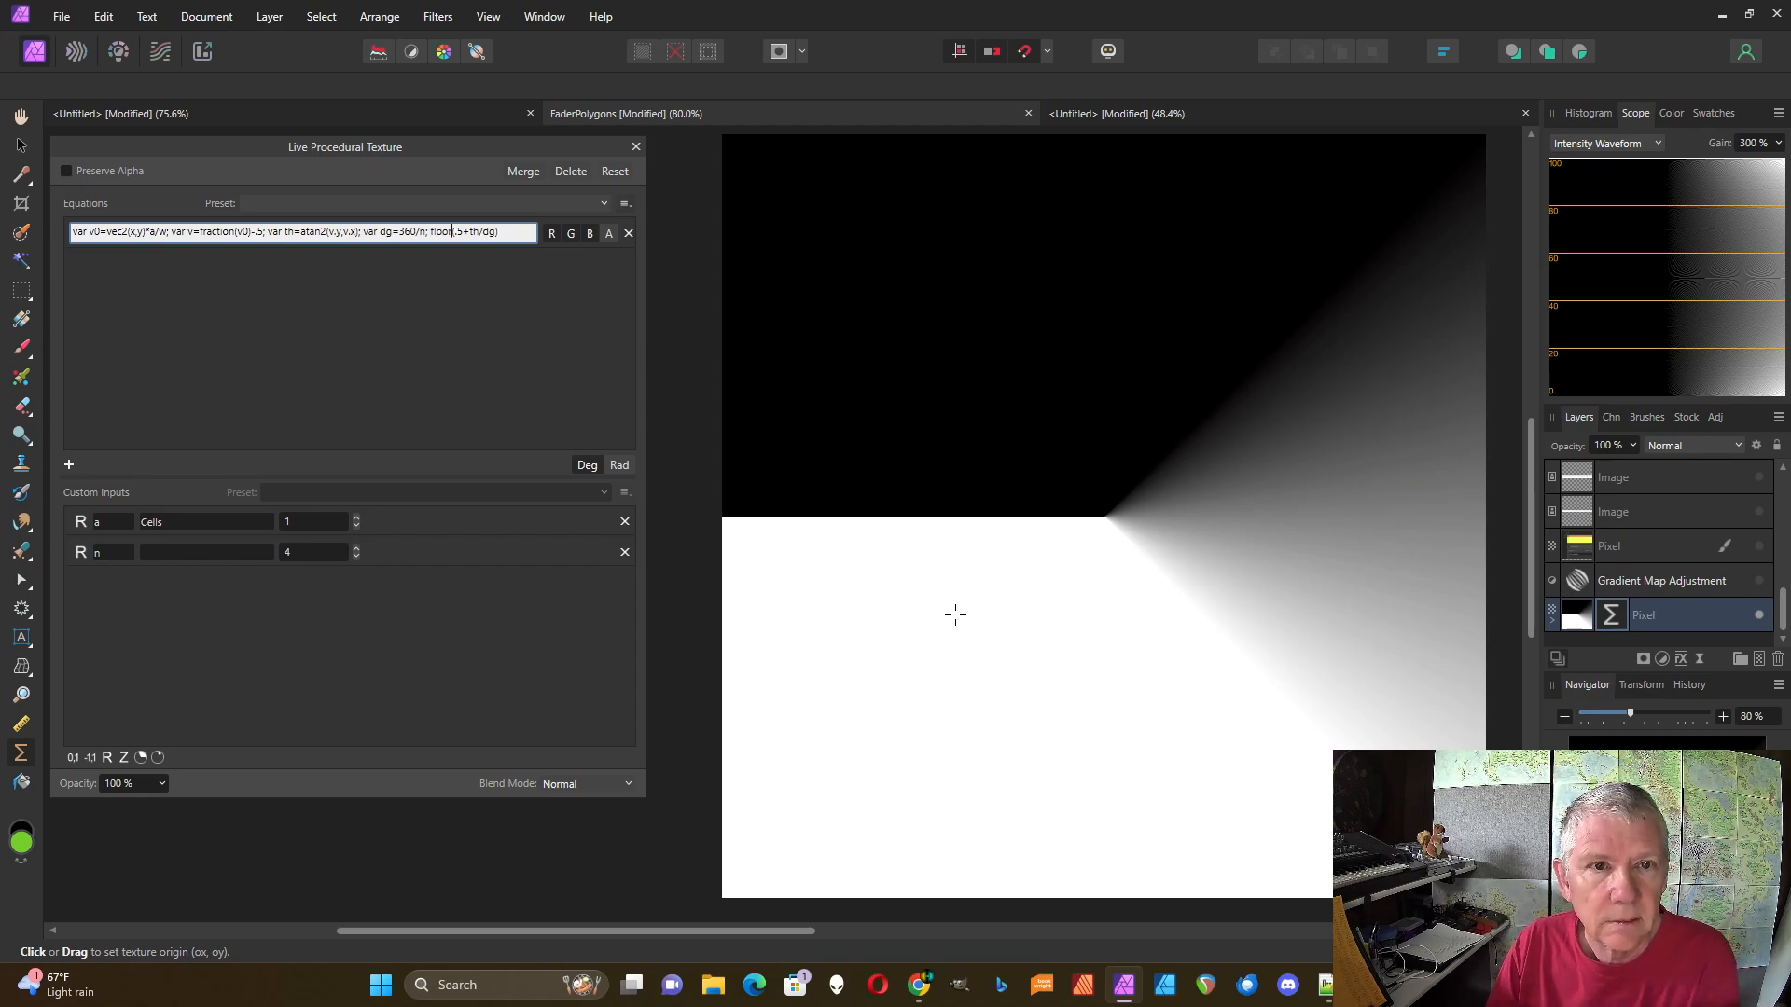
{"action": "type", "text": "("}
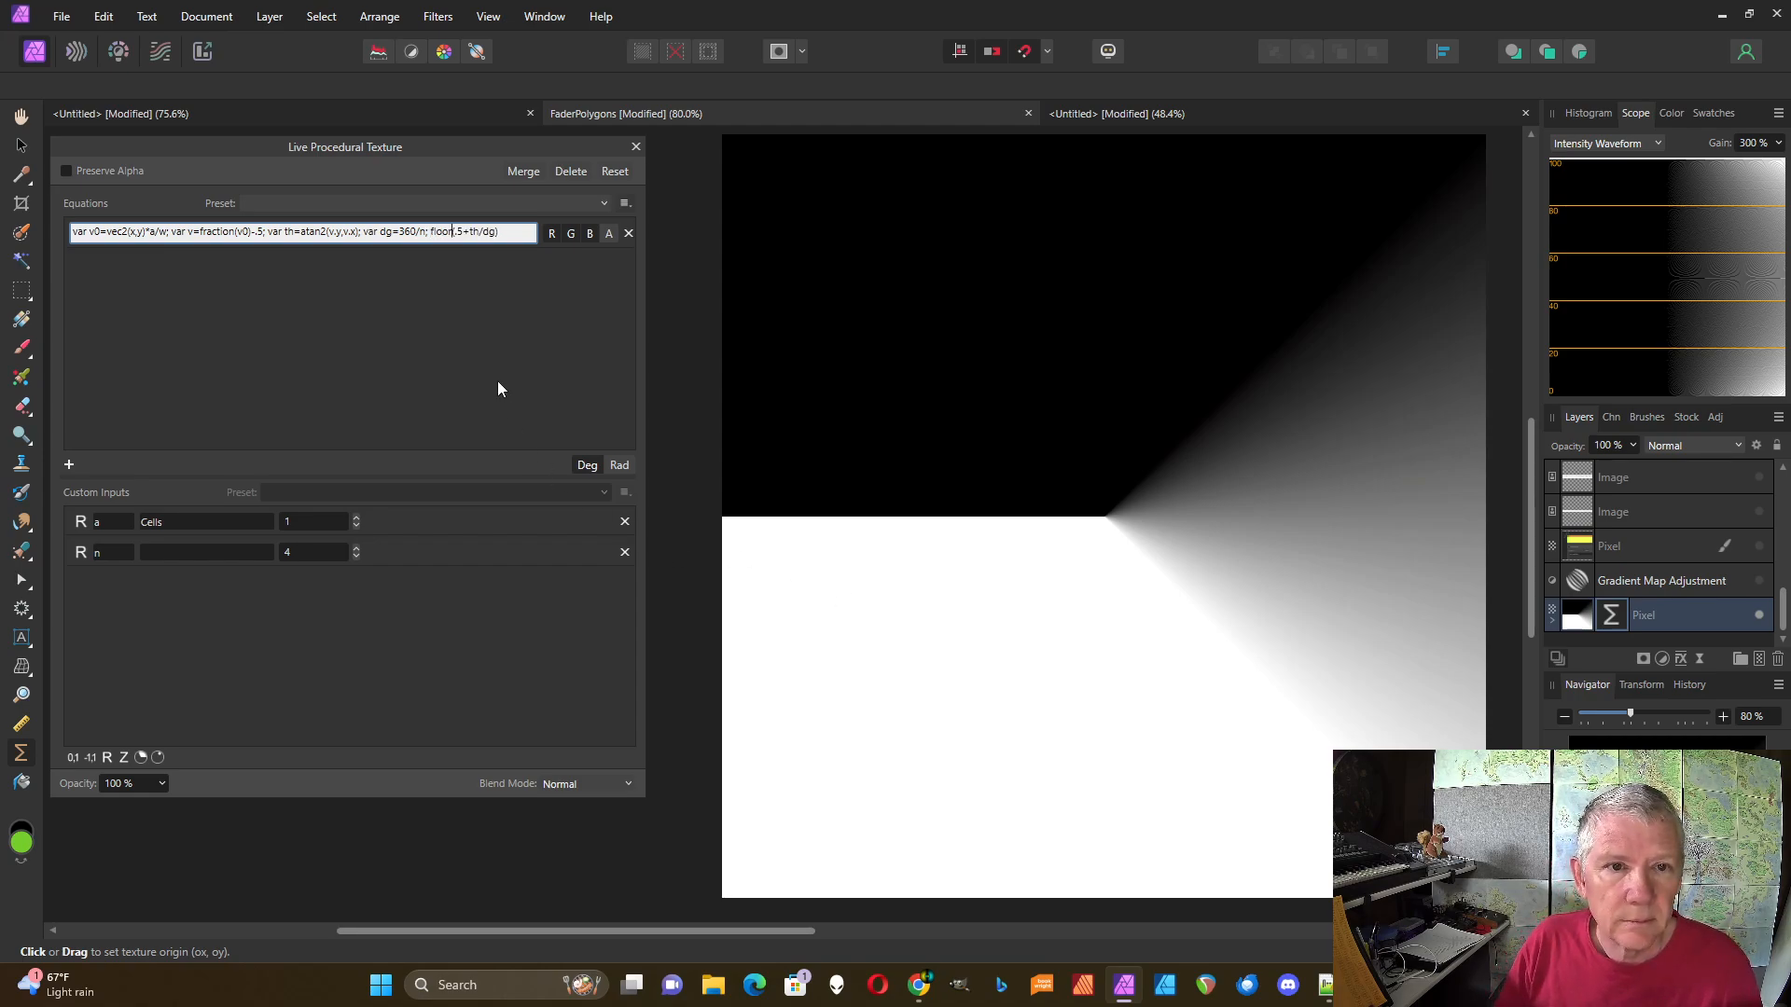
{"action": "key", "text": "Return"}
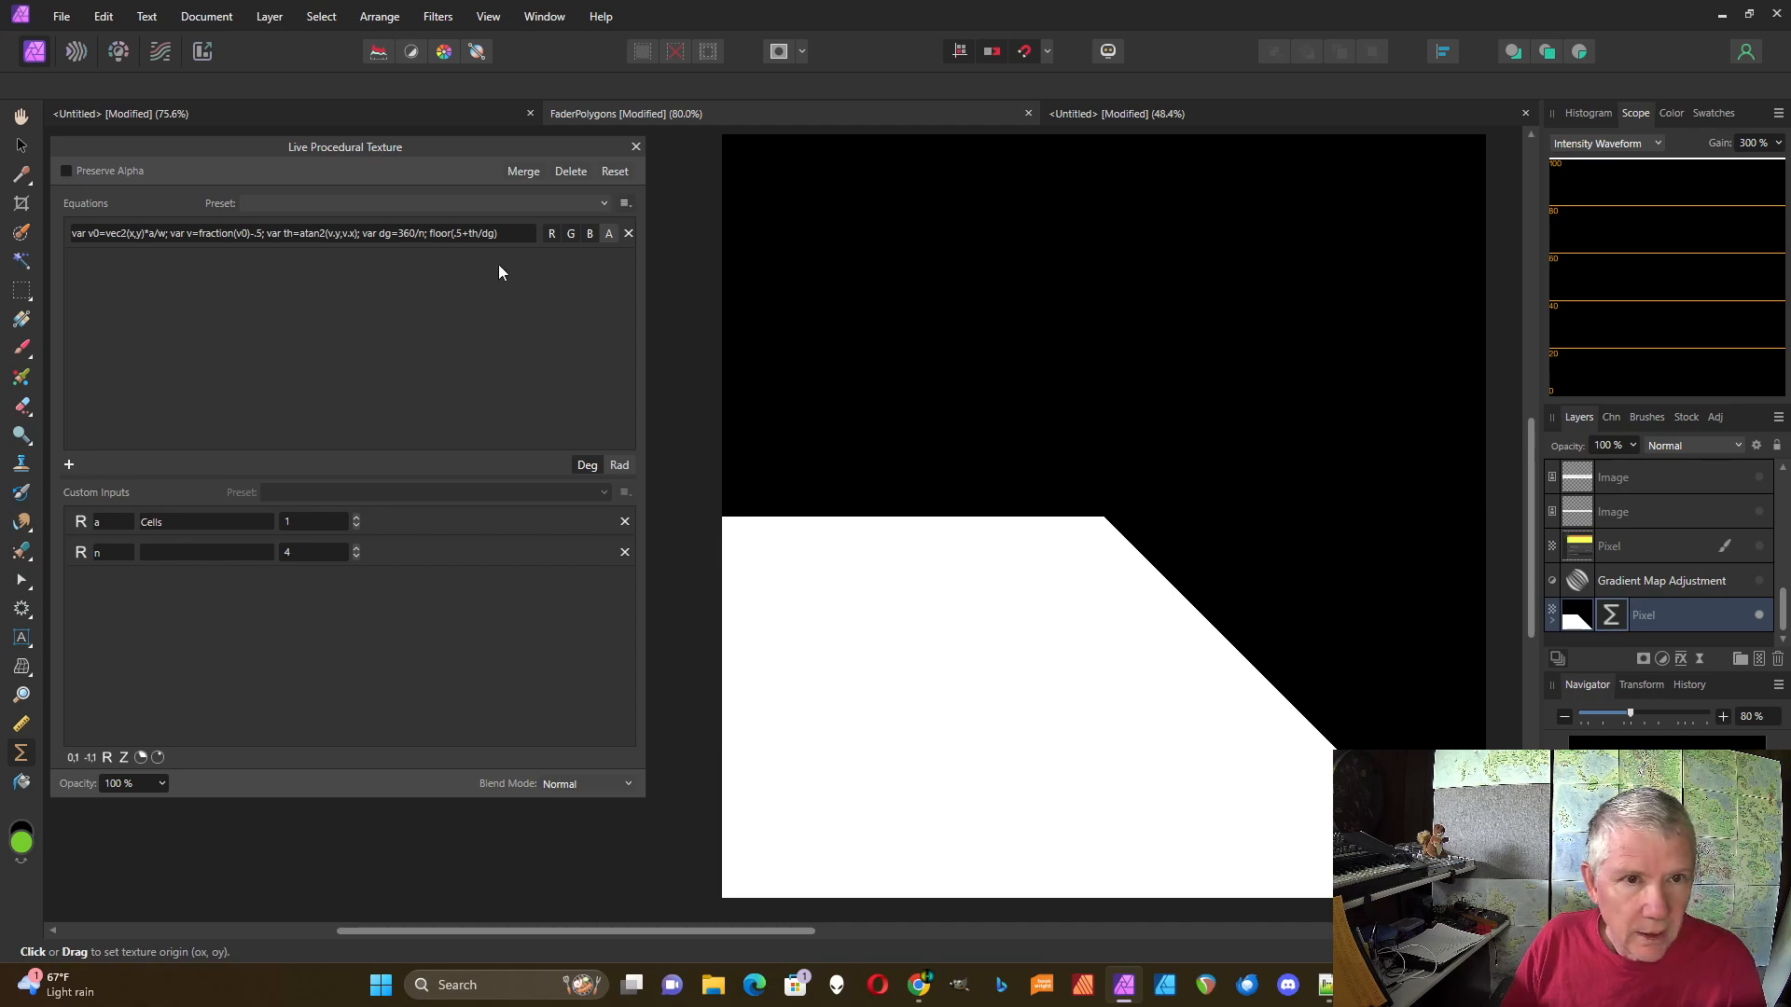
- Multiply the floored output by 90 so the equation ends in floor(.5+th/dg)*90
{"action": "left_click", "coordinate": [507, 237]}
{"action": "left_click", "coordinate": [513, 234]}
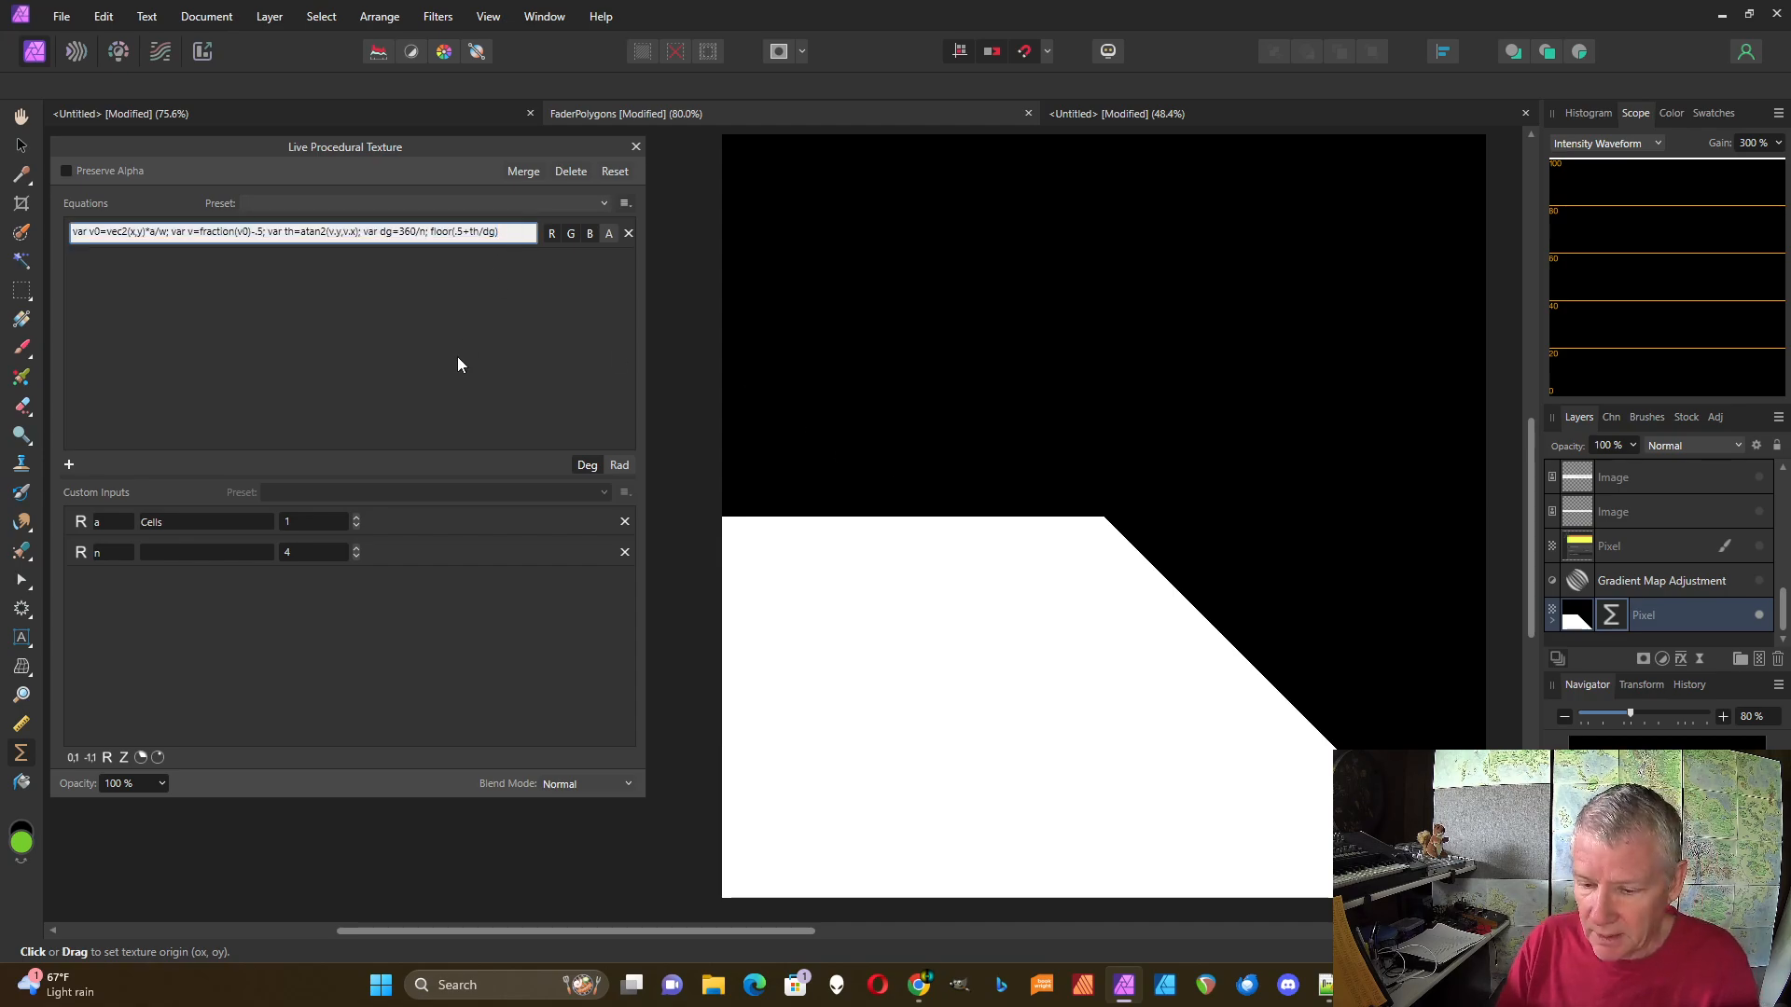
{"action": "type", "text": "*"}
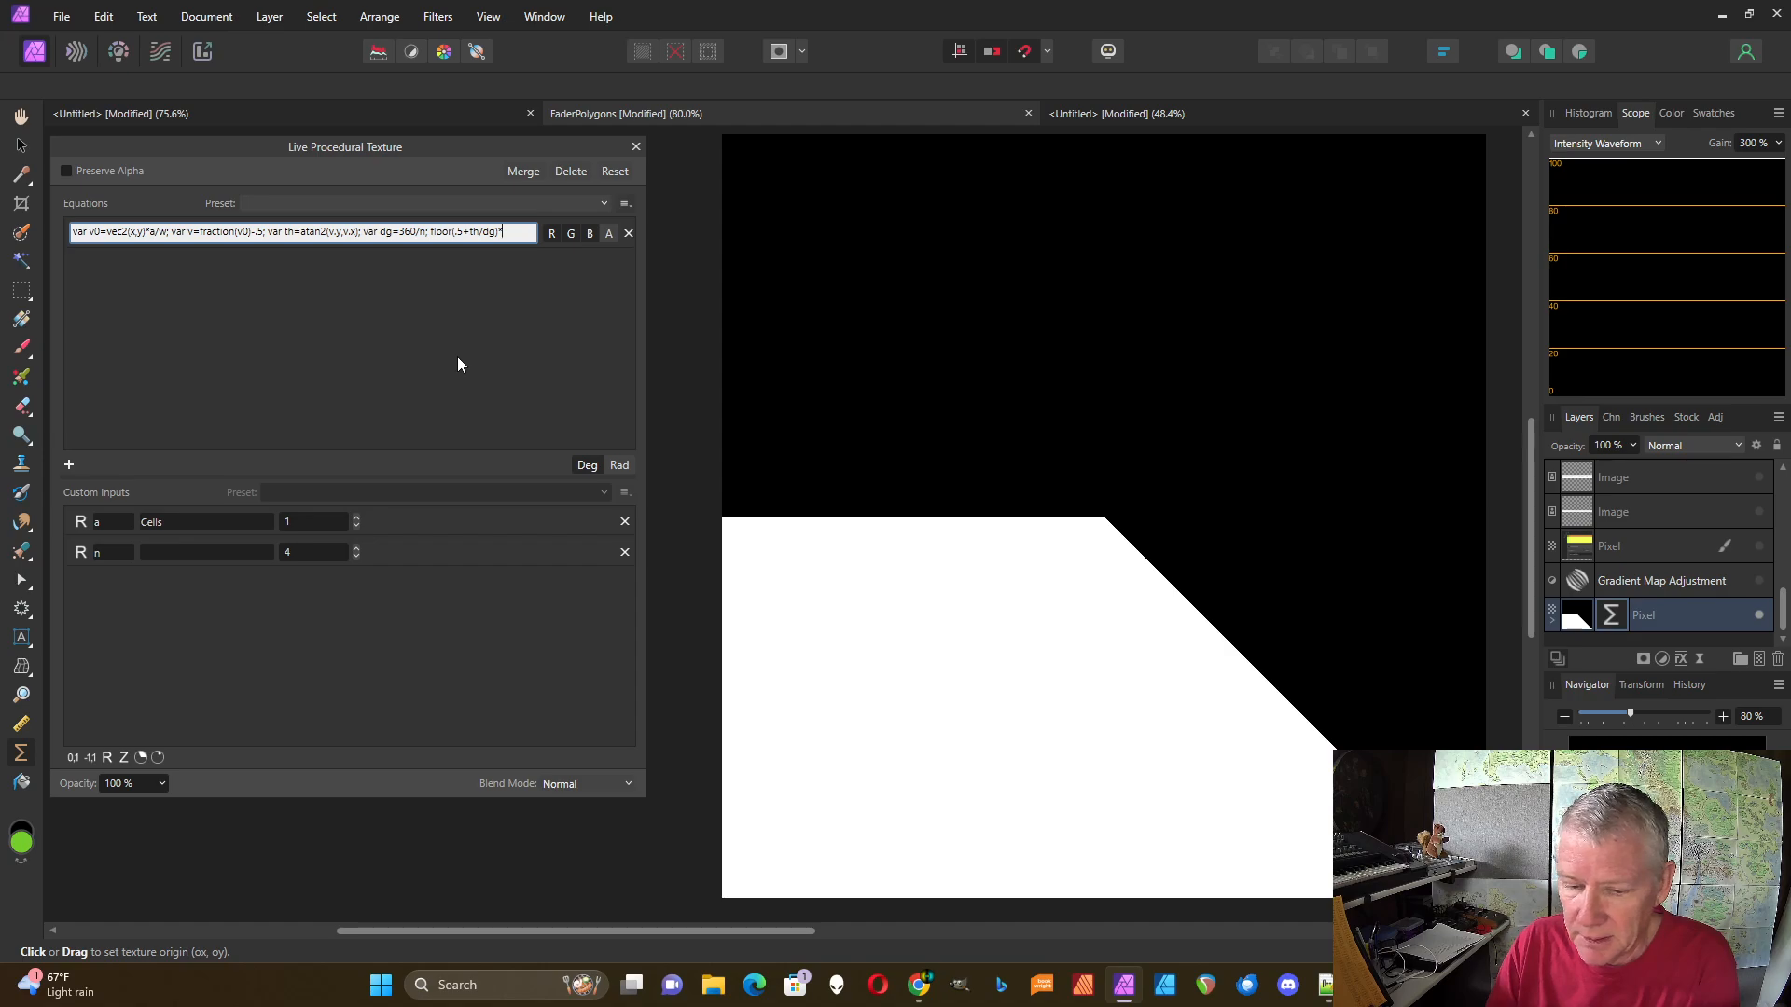
{"action": "type", "text": "90"}
{"action": "key", "text": "Return"}
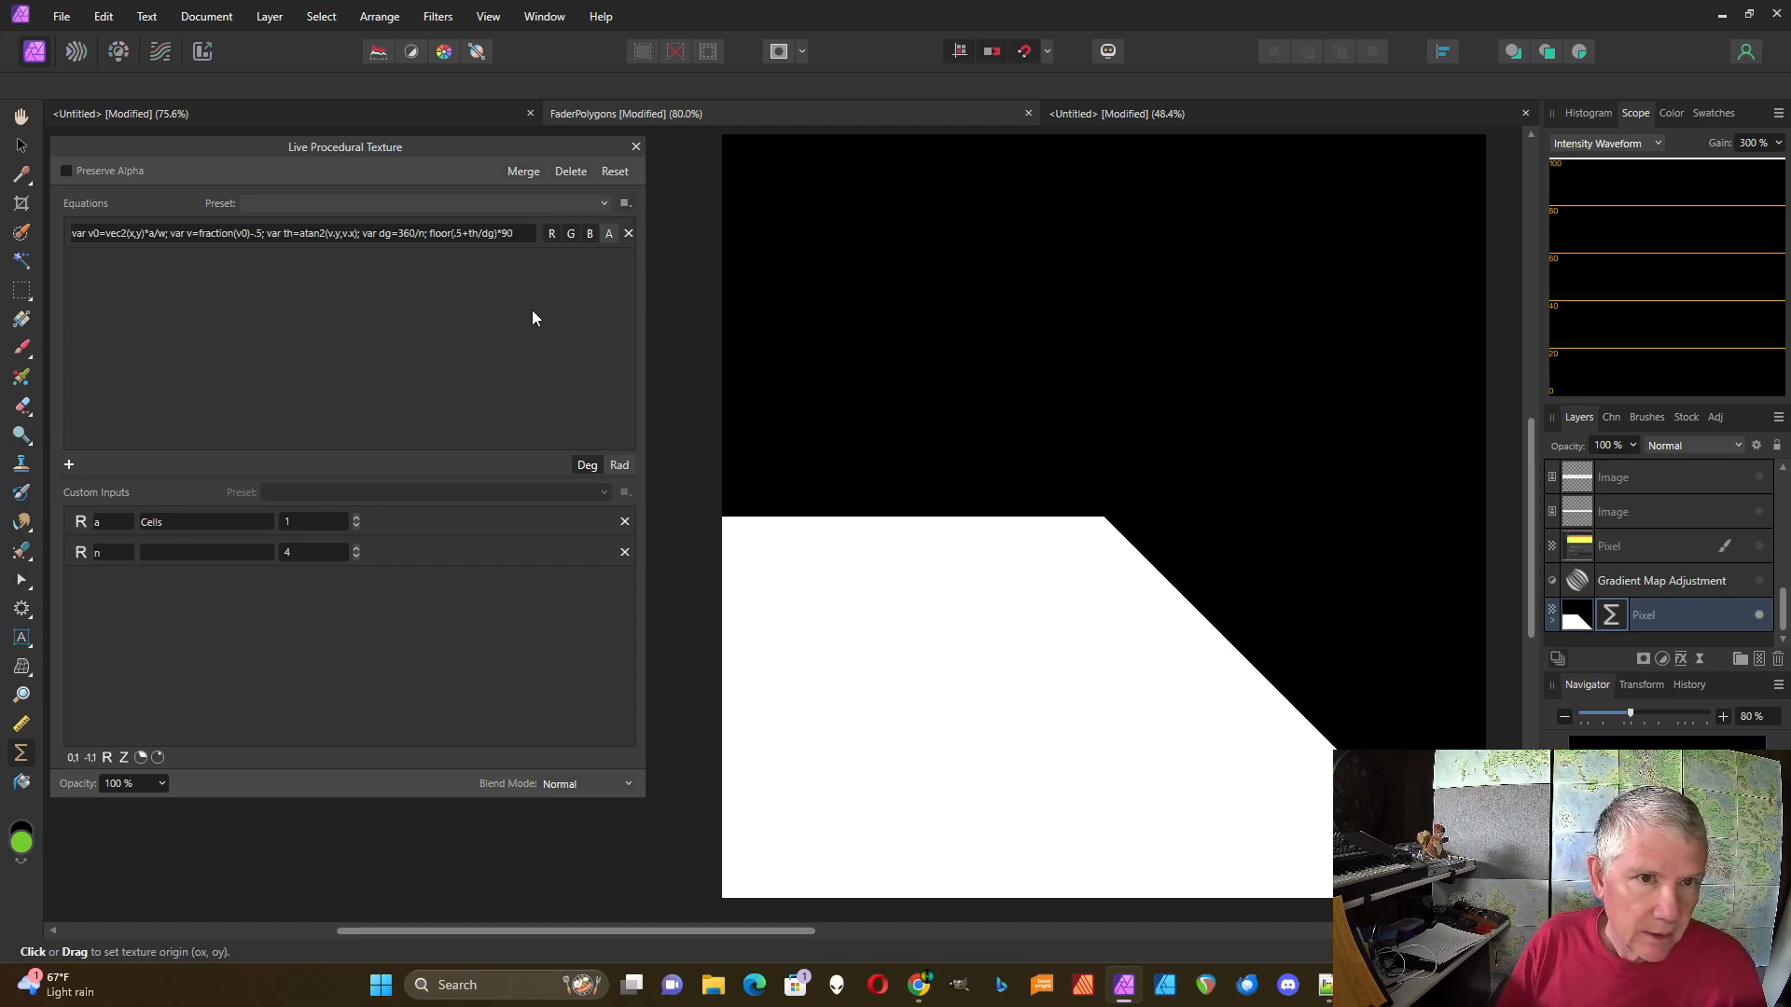
{"action": "left_click_drag", "start_coordinate": [1783, 611], "coordinate": [1787, 503]}
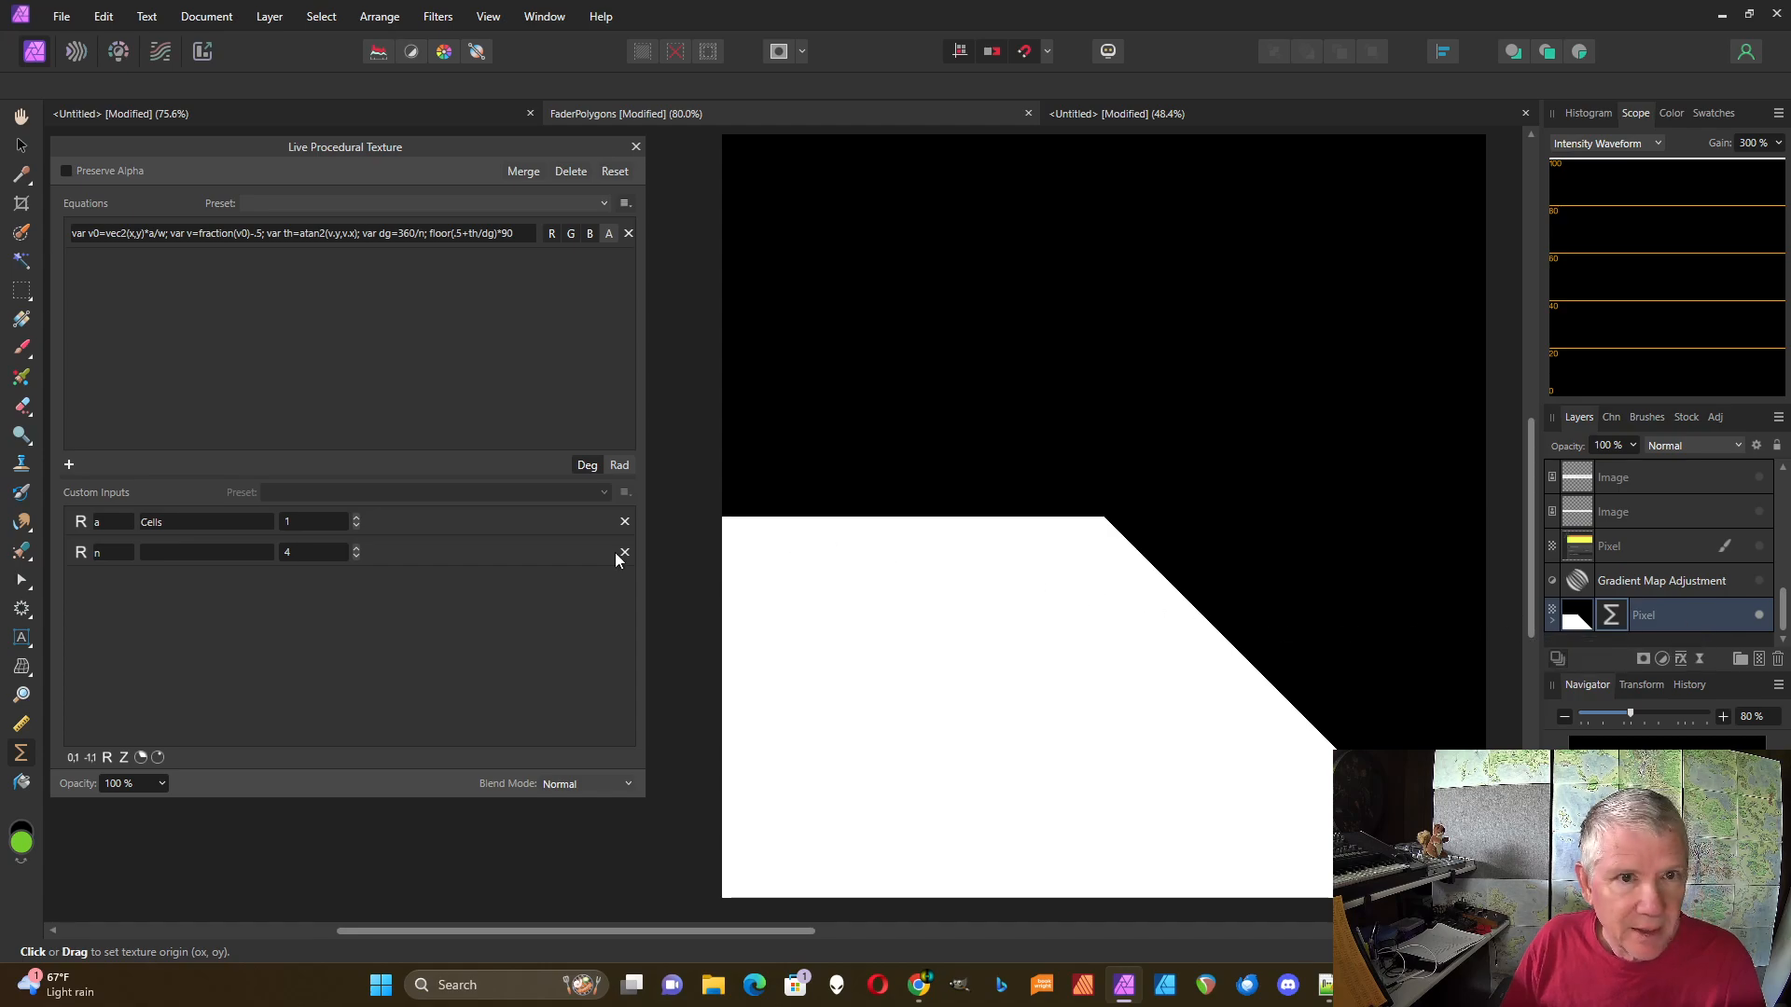
- Subtract the polar angle from the quantized output so the equation ends in floor(.5+th/dg)*90-th
{"action": "left_click", "coordinate": [512, 239]}
{"action": "left_click", "coordinate": [517, 234]}
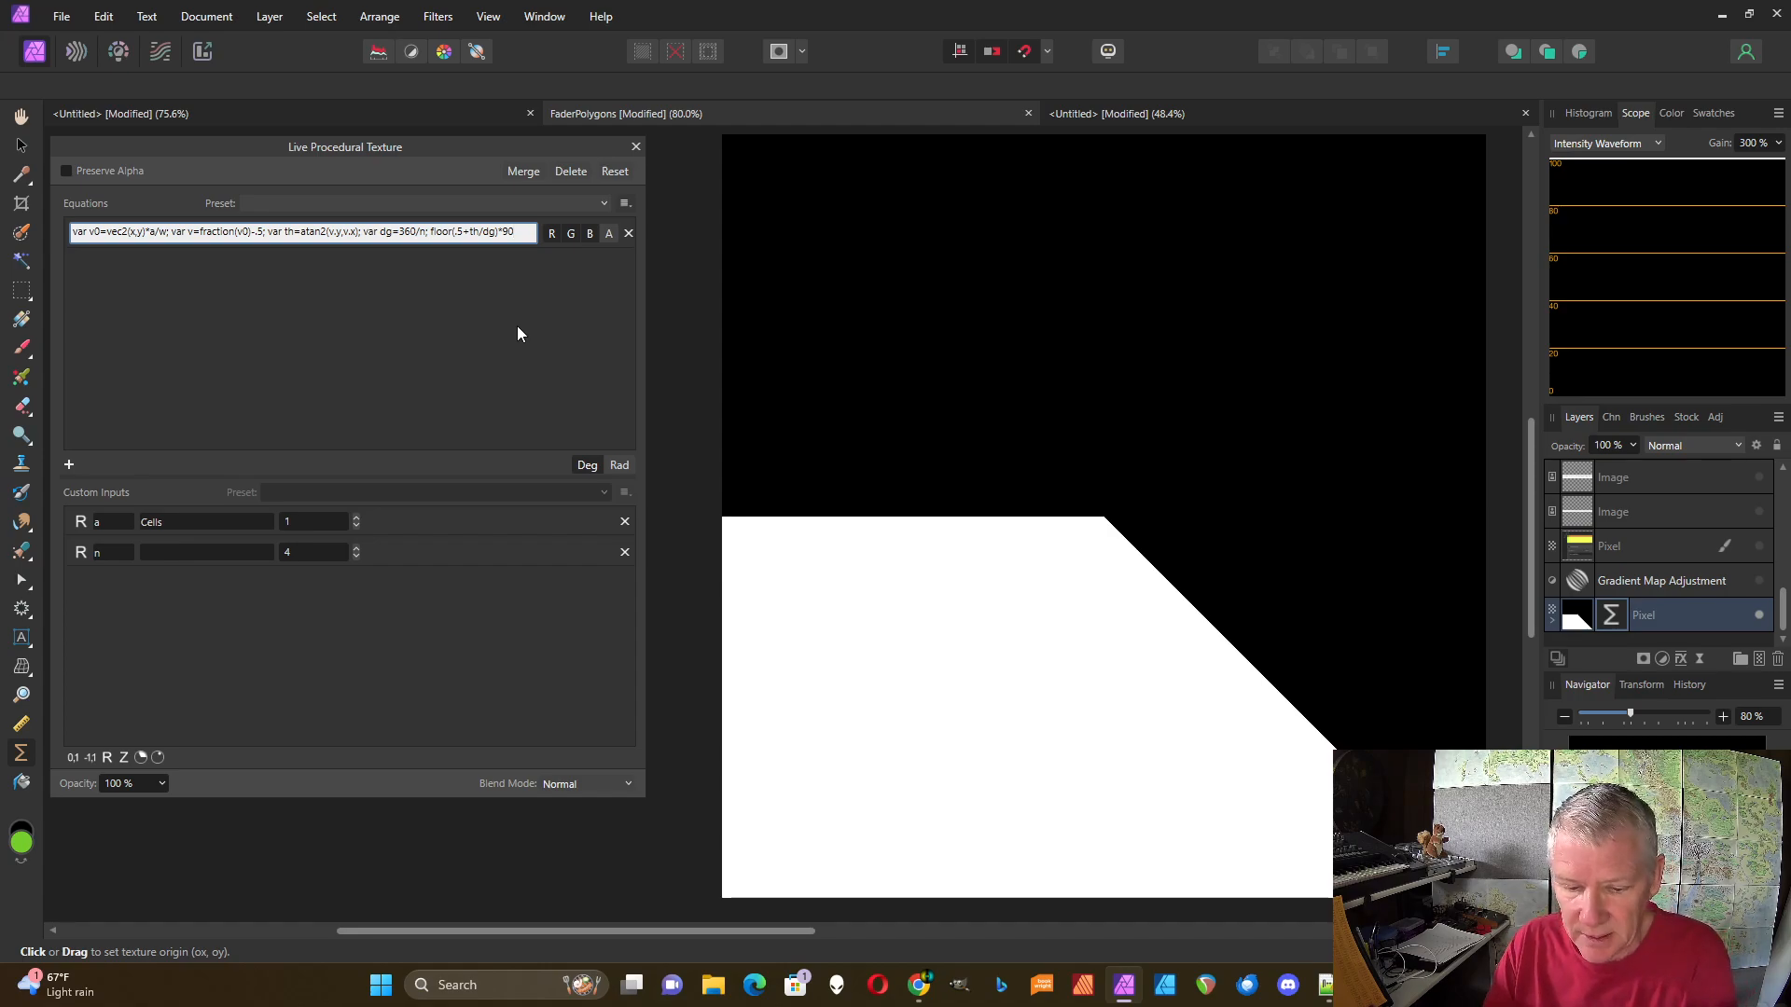
{"action": "type", "text": "=th"}
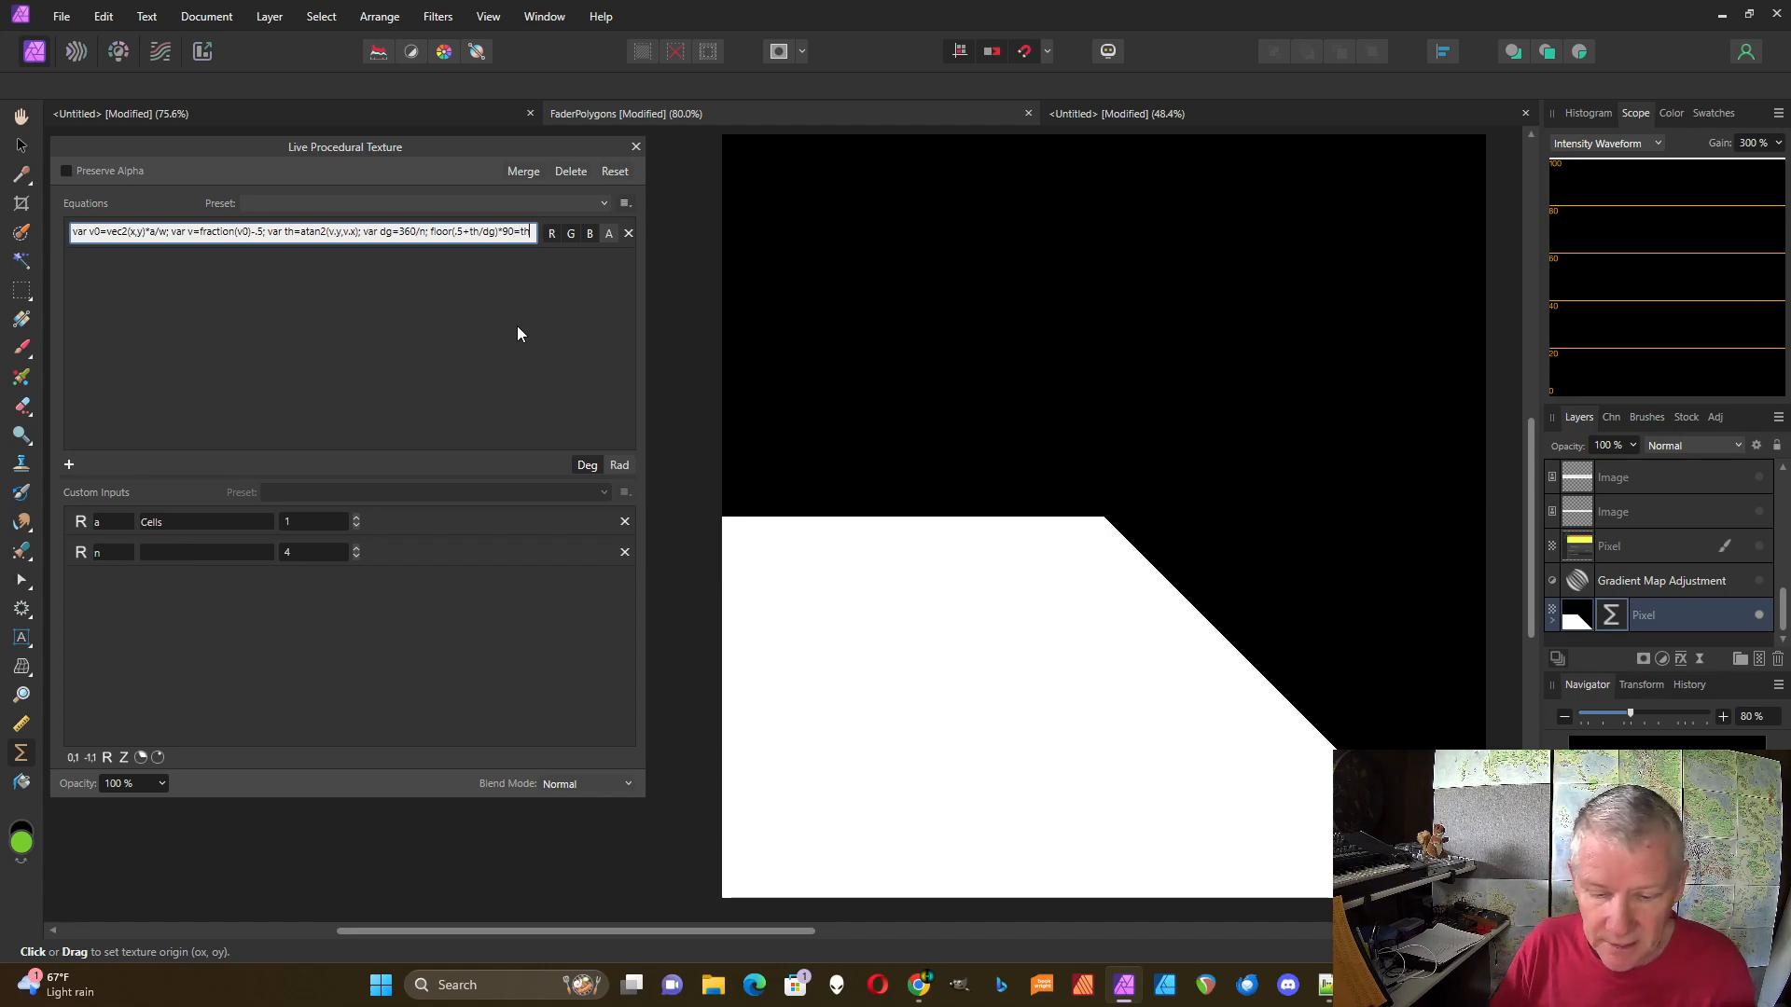
{"action": "key", "text": "BackSpace"}
{"action": "key", "text": "BackSpace"}
{"action": "key", "text": "BackSpace"}
{"action": "type", "text": "-t"}
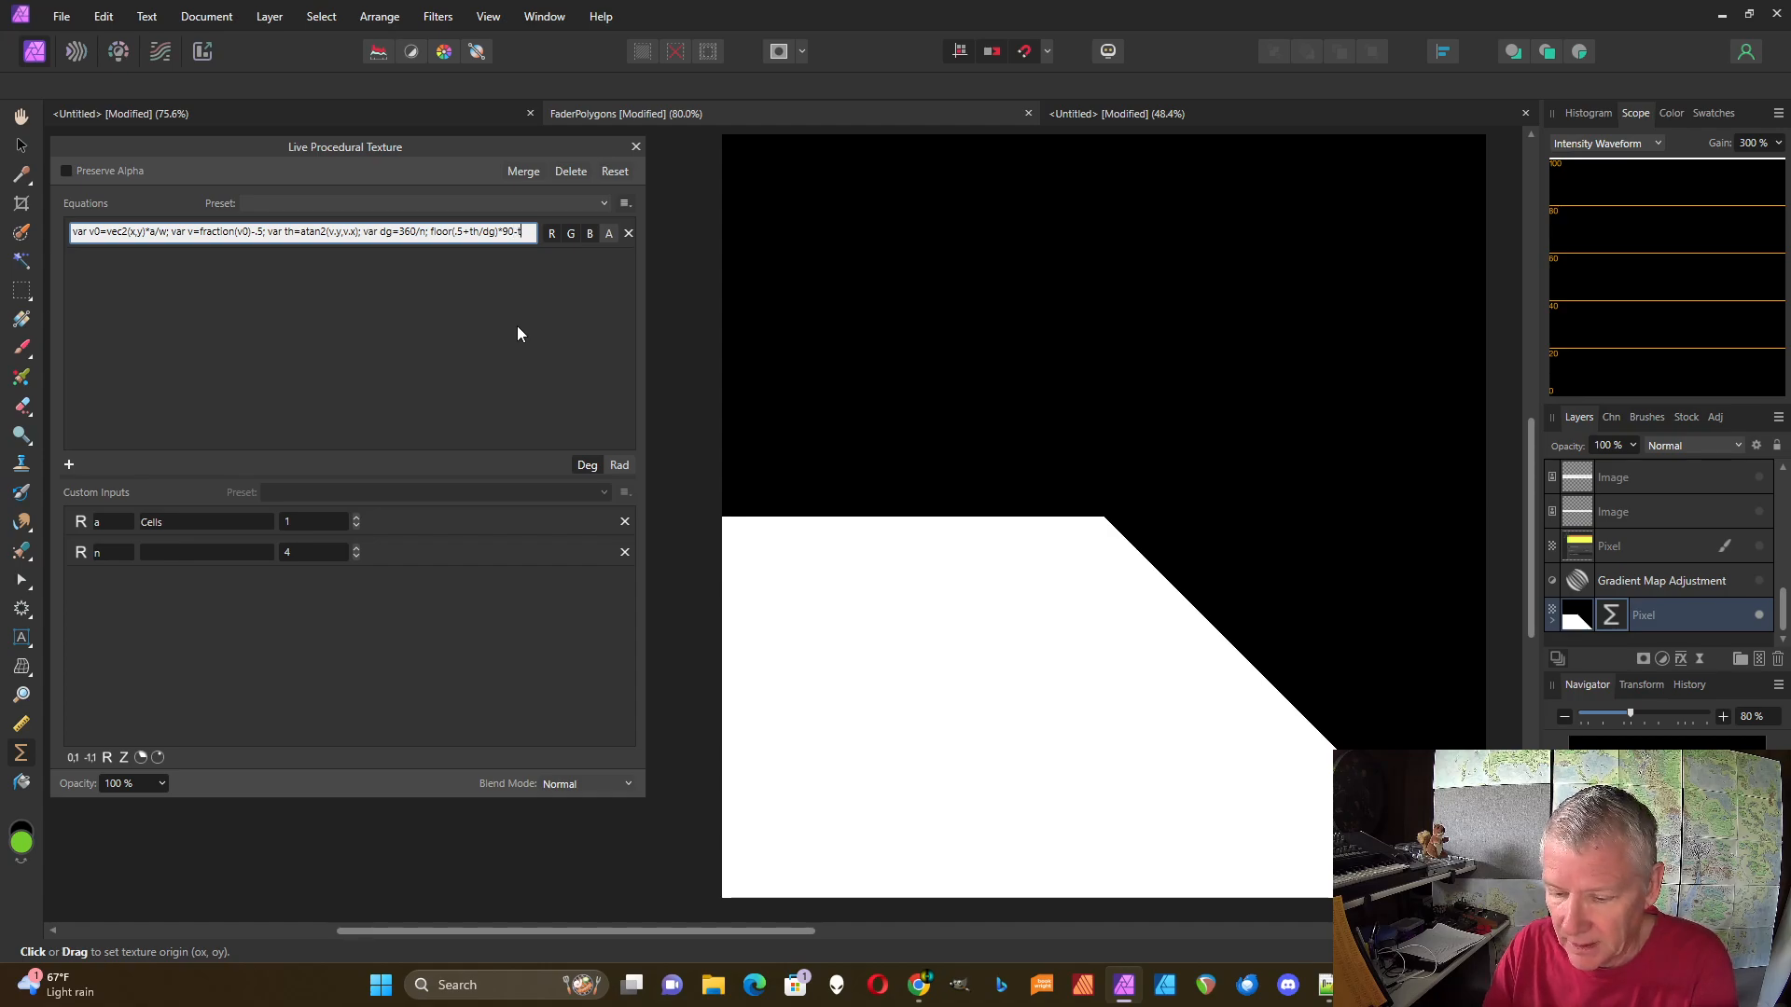
{"action": "type", "text": "h"}
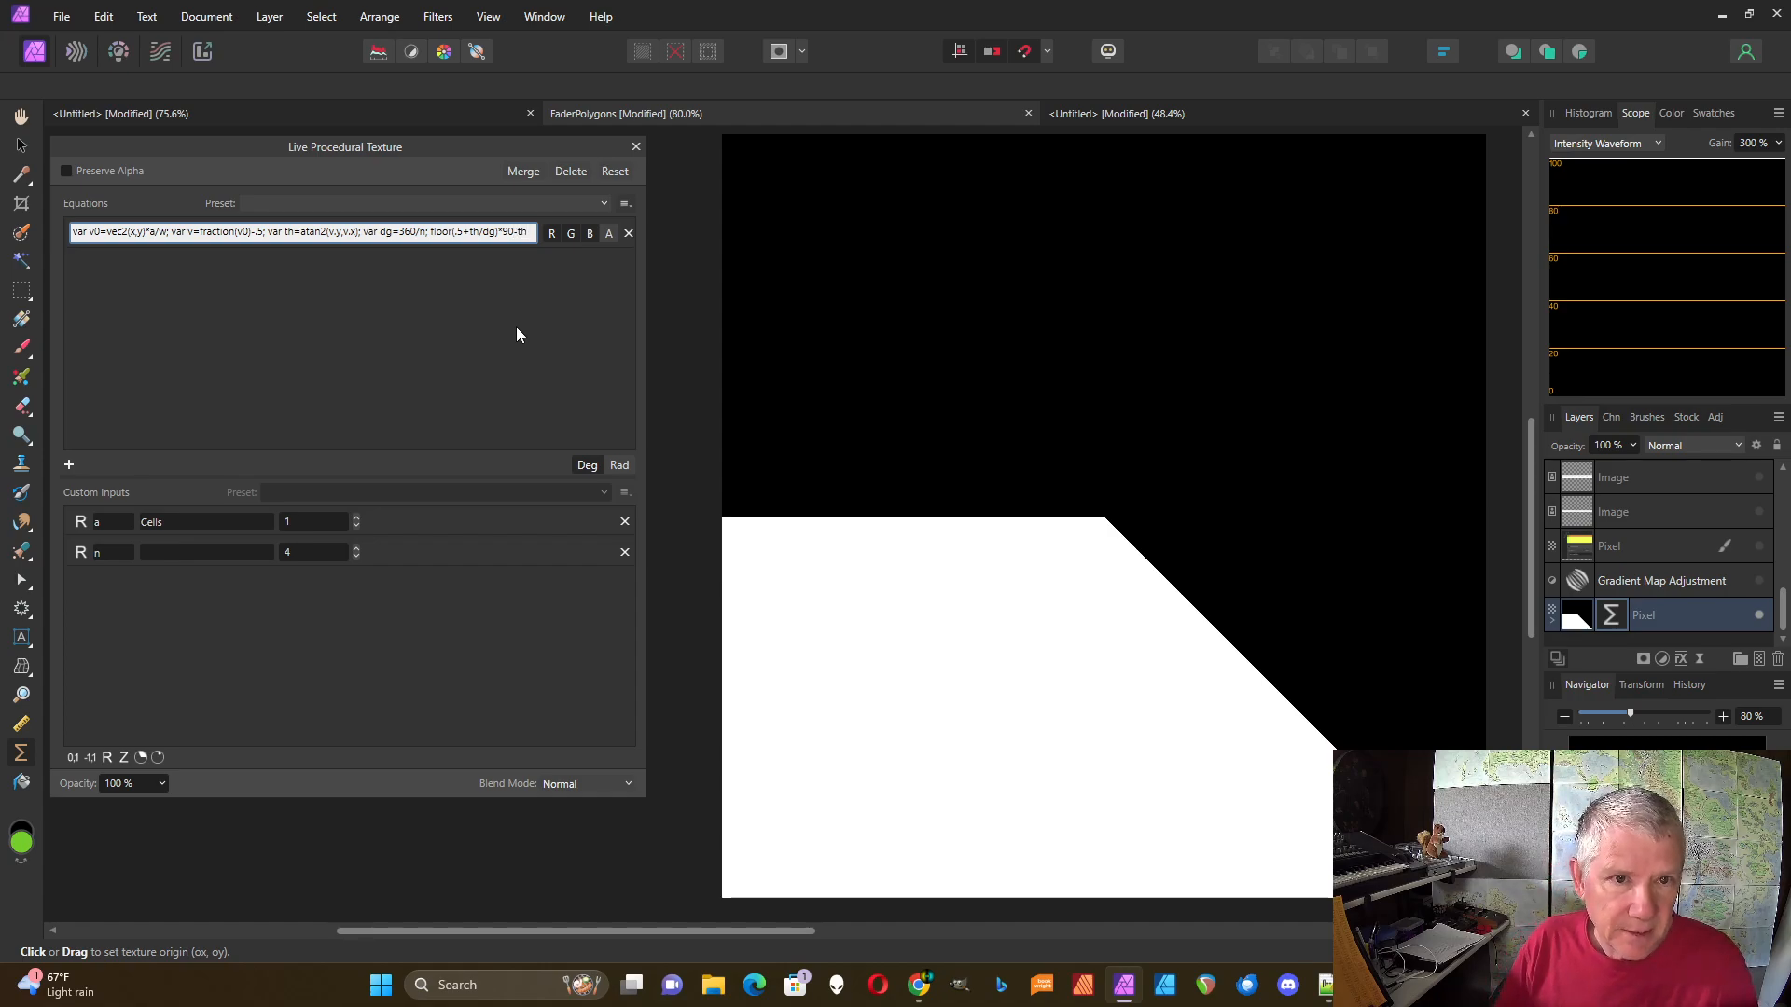
{"action": "key", "text": "Return"}
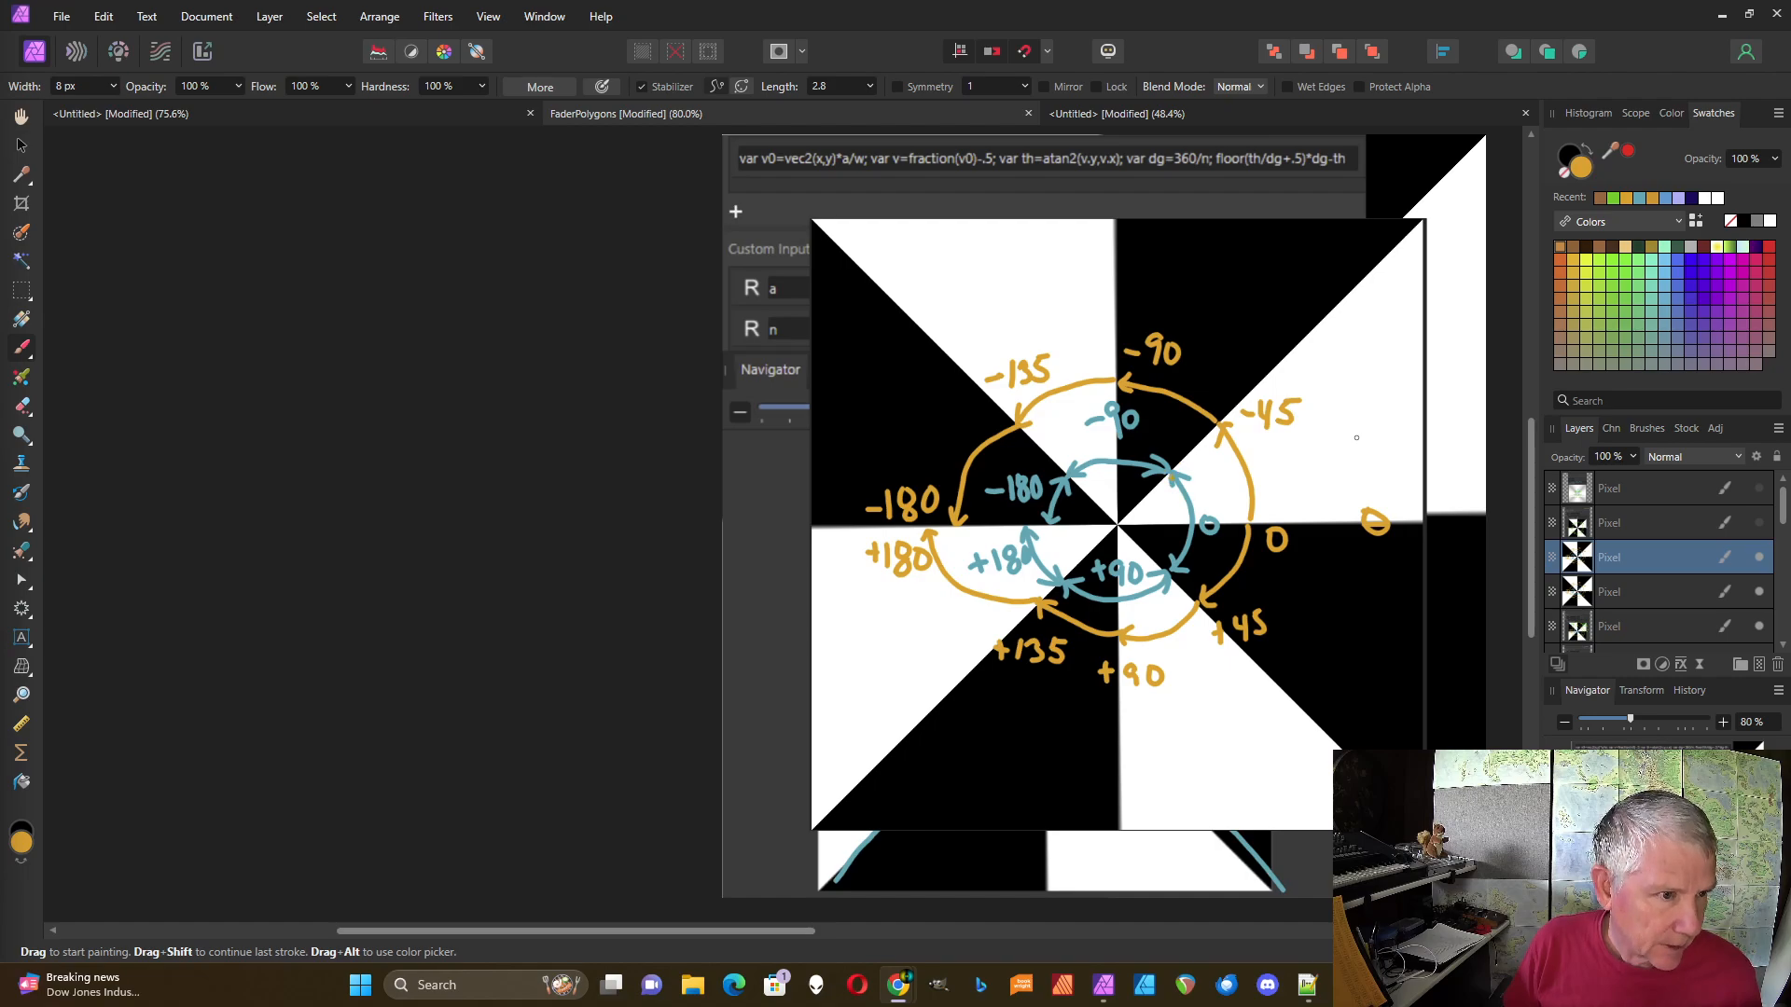
- On the annotated pinwheel diagram, underline atan2(v.y,v.x) in green and write "0-0=0" just above the 0° axis
{"action": "left_click", "coordinate": [1614, 198]}
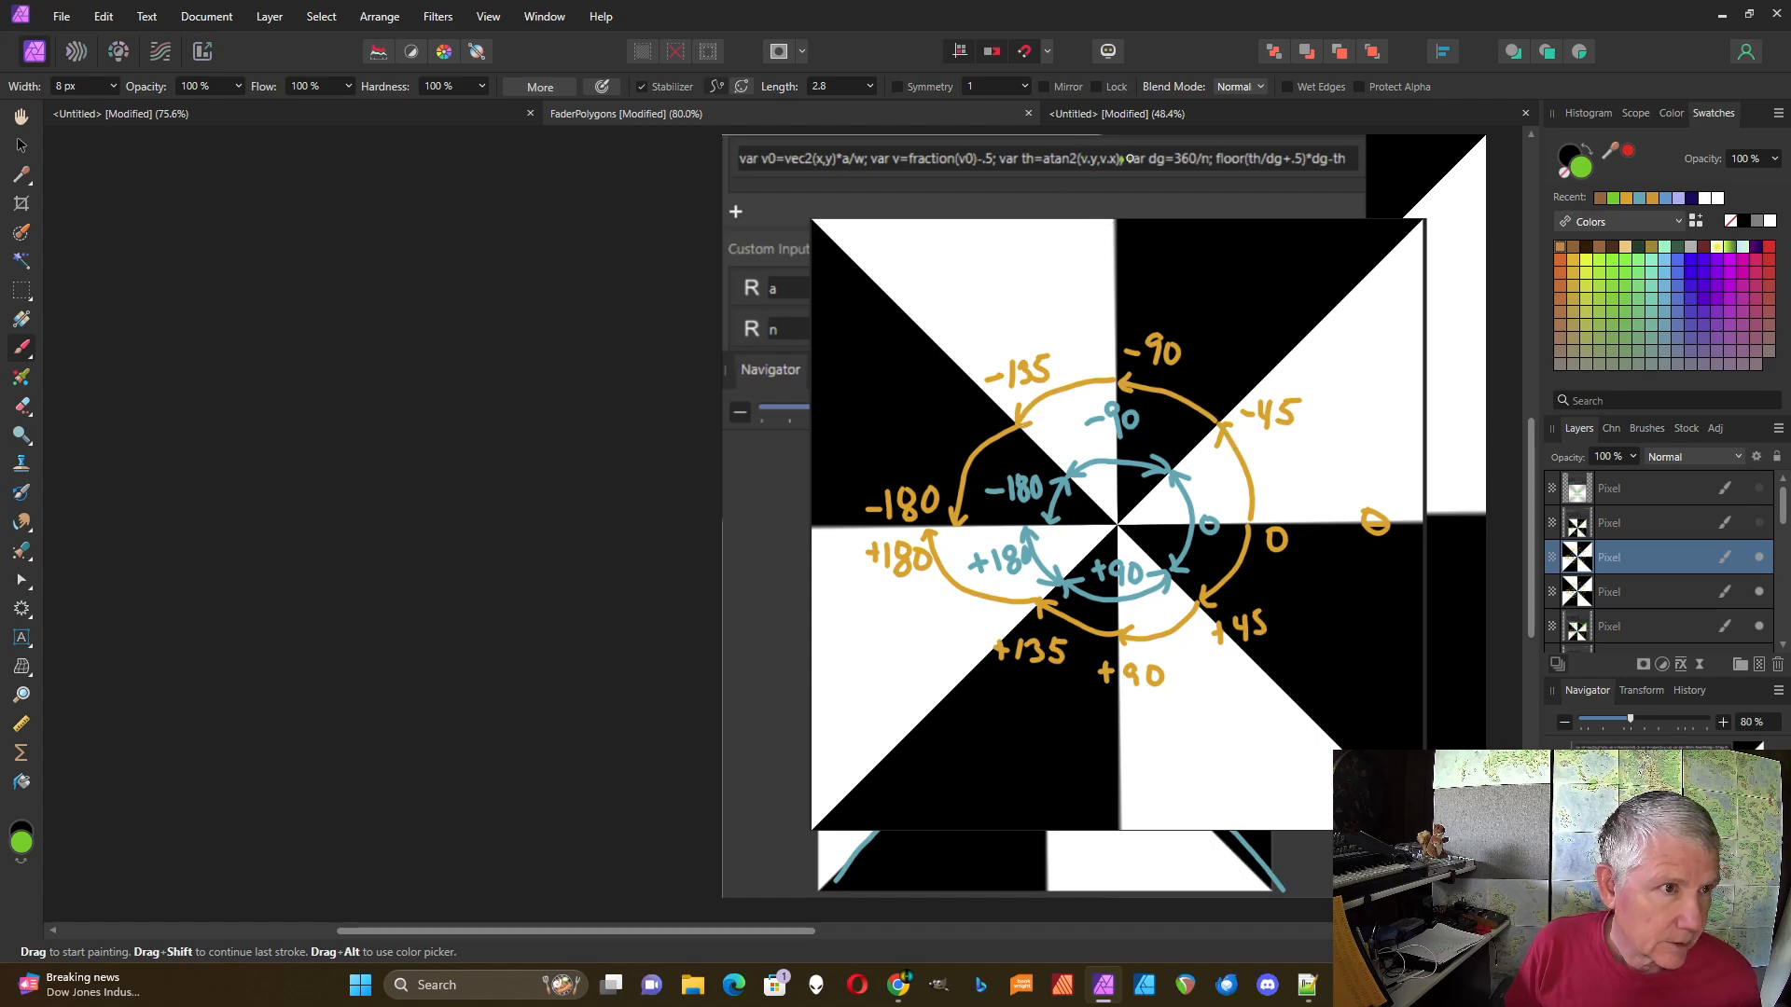
{"action": "left_click_drag", "start_coordinate": [1040, 173], "coordinate": [1123, 174]}
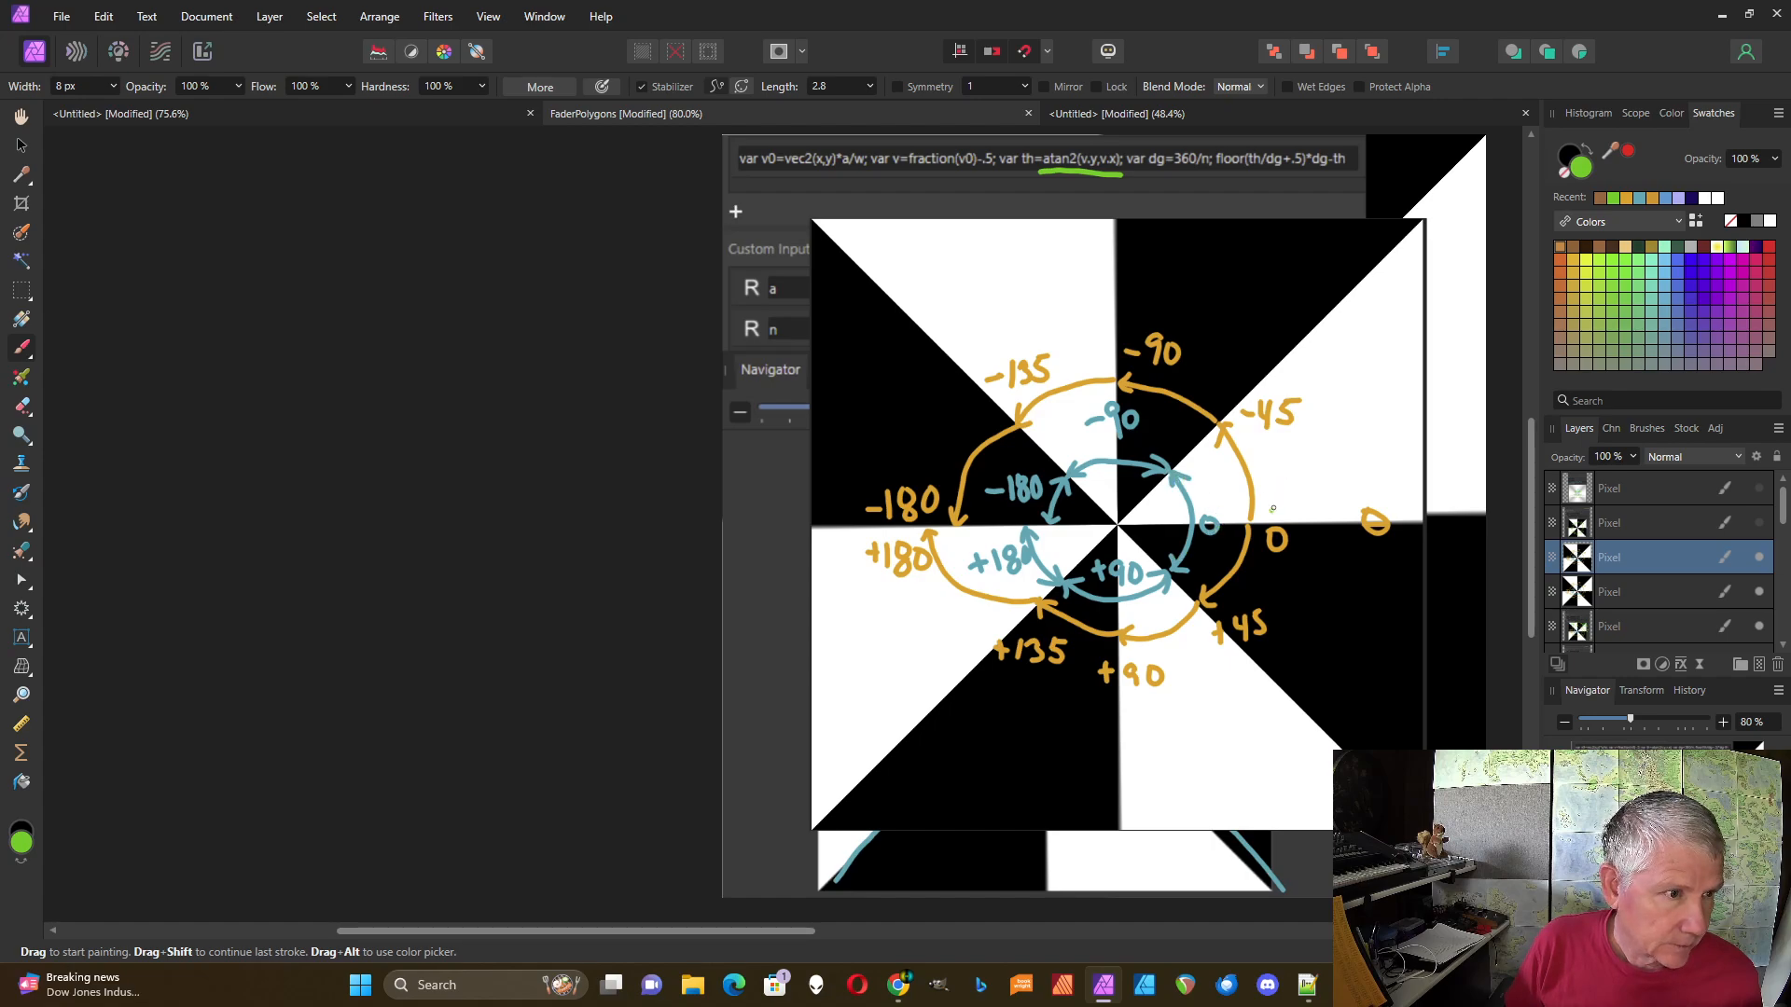
{"action": "mouse_move", "coordinate": [1282, 485]}
{"action": "left_mouse_down"}
{"action": "mouse_move", "coordinate": [1272, 496]}
{"action": "mouse_move", "coordinate": [1323, 490]}
{"action": "mouse_move", "coordinate": [1319, 505]}
{"action": "mouse_move", "coordinate": [1362, 479]}
{"action": "left_mouse_up"}
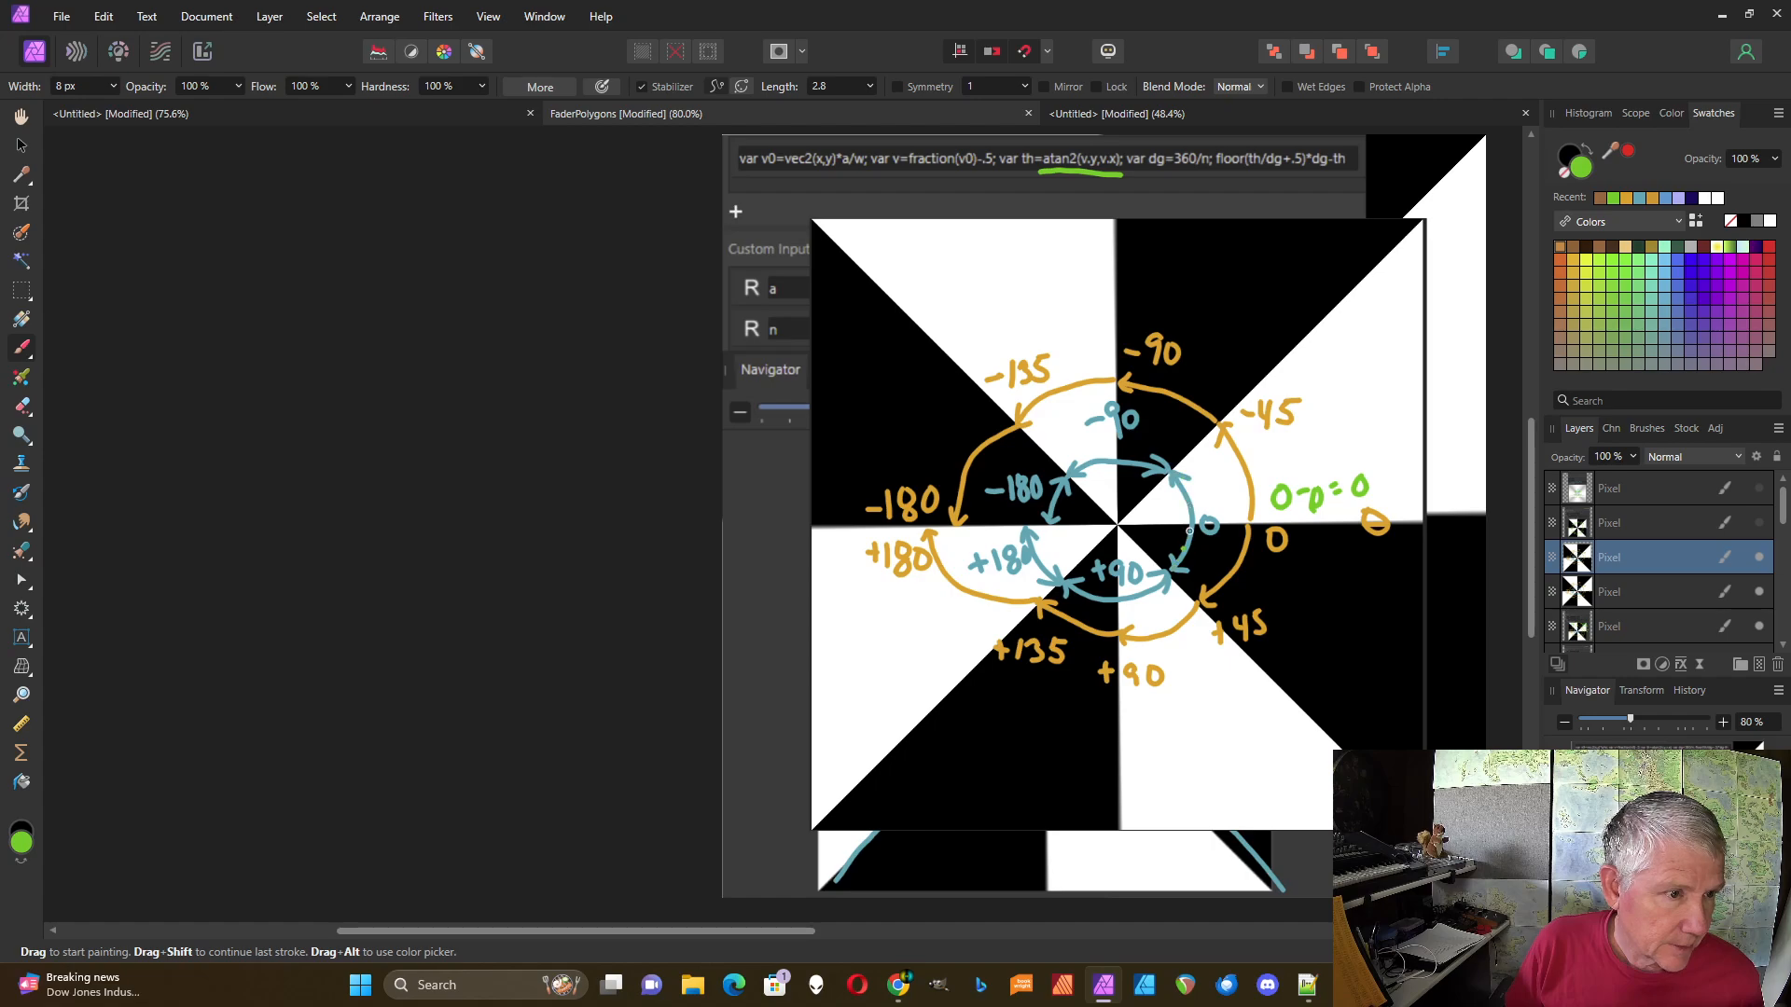
- Handwrite "0-(-45)=+45" in green in the white wedge beside the -45 label
{"action": "mouse_move", "coordinate": [1309, 354]}
{"action": "left_mouse_down"}
{"action": "mouse_move", "coordinate": [1345, 341]}
{"action": "mouse_move", "coordinate": [1330, 371]}
{"action": "mouse_move", "coordinate": [1382, 322]}
{"action": "mouse_move", "coordinate": [1381, 352]}
{"action": "mouse_move", "coordinate": [1403, 318]}
{"action": "left_mouse_up"}
{"action": "left_click", "coordinate": [1322, 375]}
{"action": "left_click", "coordinate": [1412, 299]}
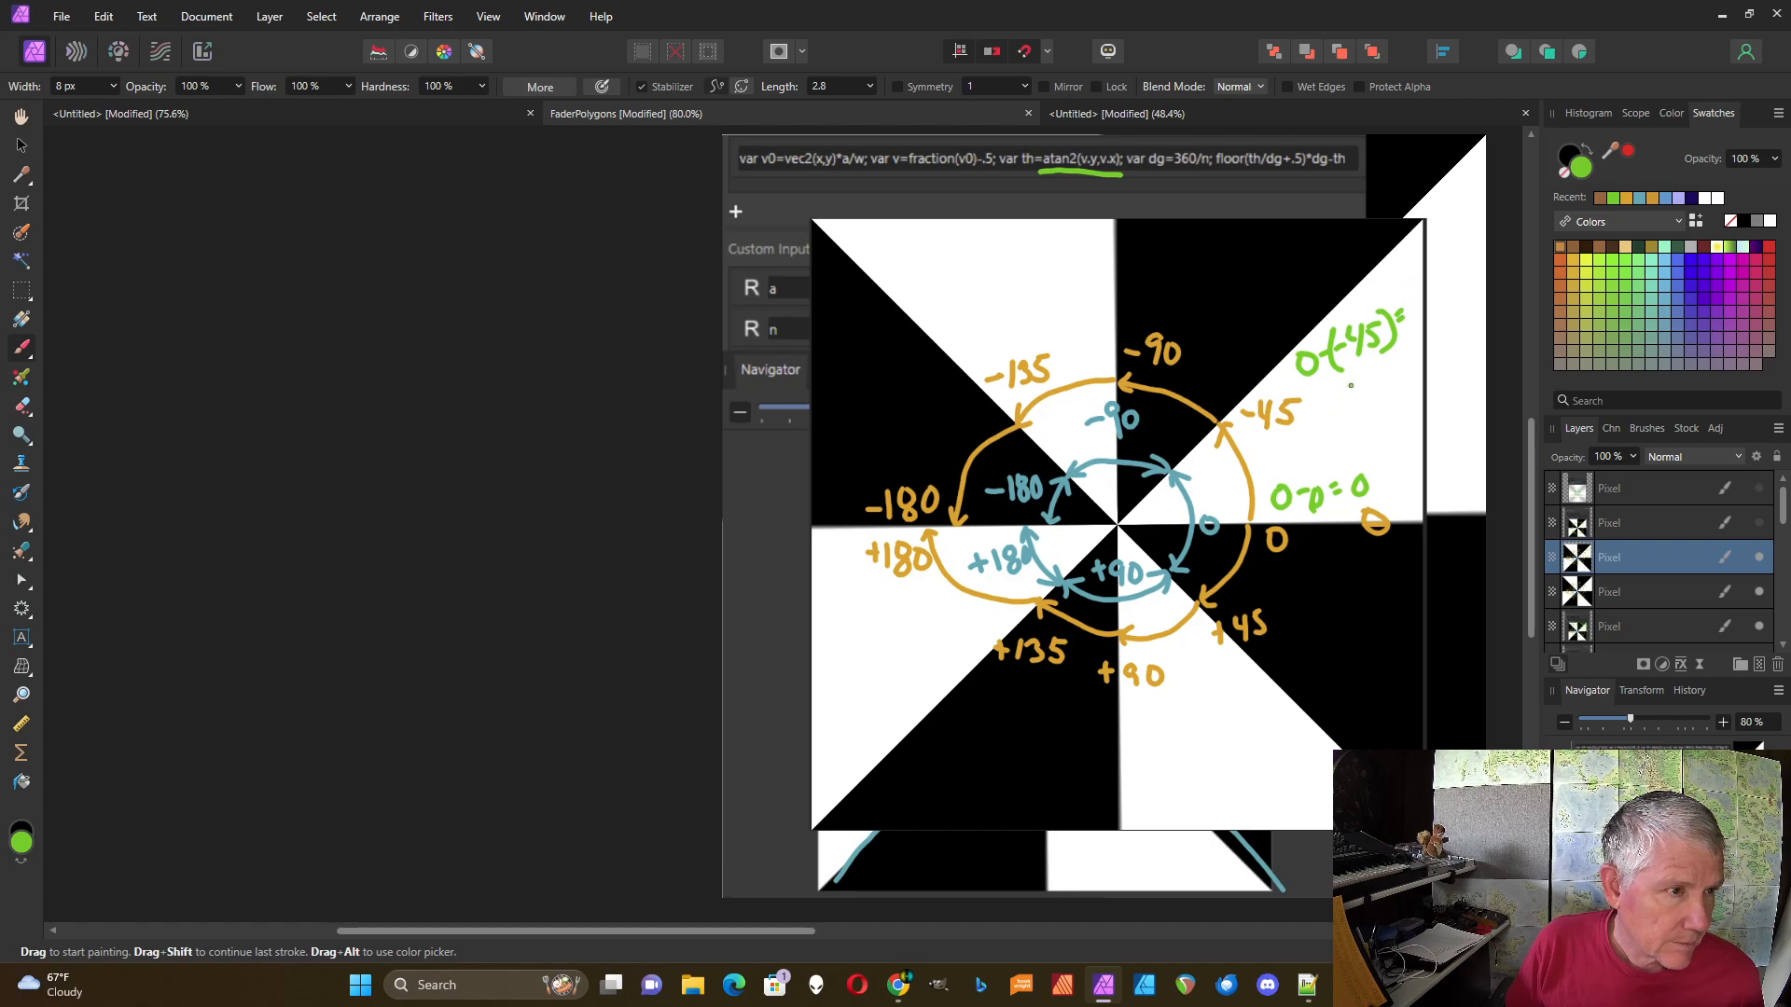
{"action": "mouse_move", "coordinate": [1340, 383]}
{"action": "left_mouse_down"}
{"action": "mouse_move", "coordinate": [1378, 386]}
{"action": "mouse_move", "coordinate": [1393, 357]}
{"action": "left_mouse_up"}
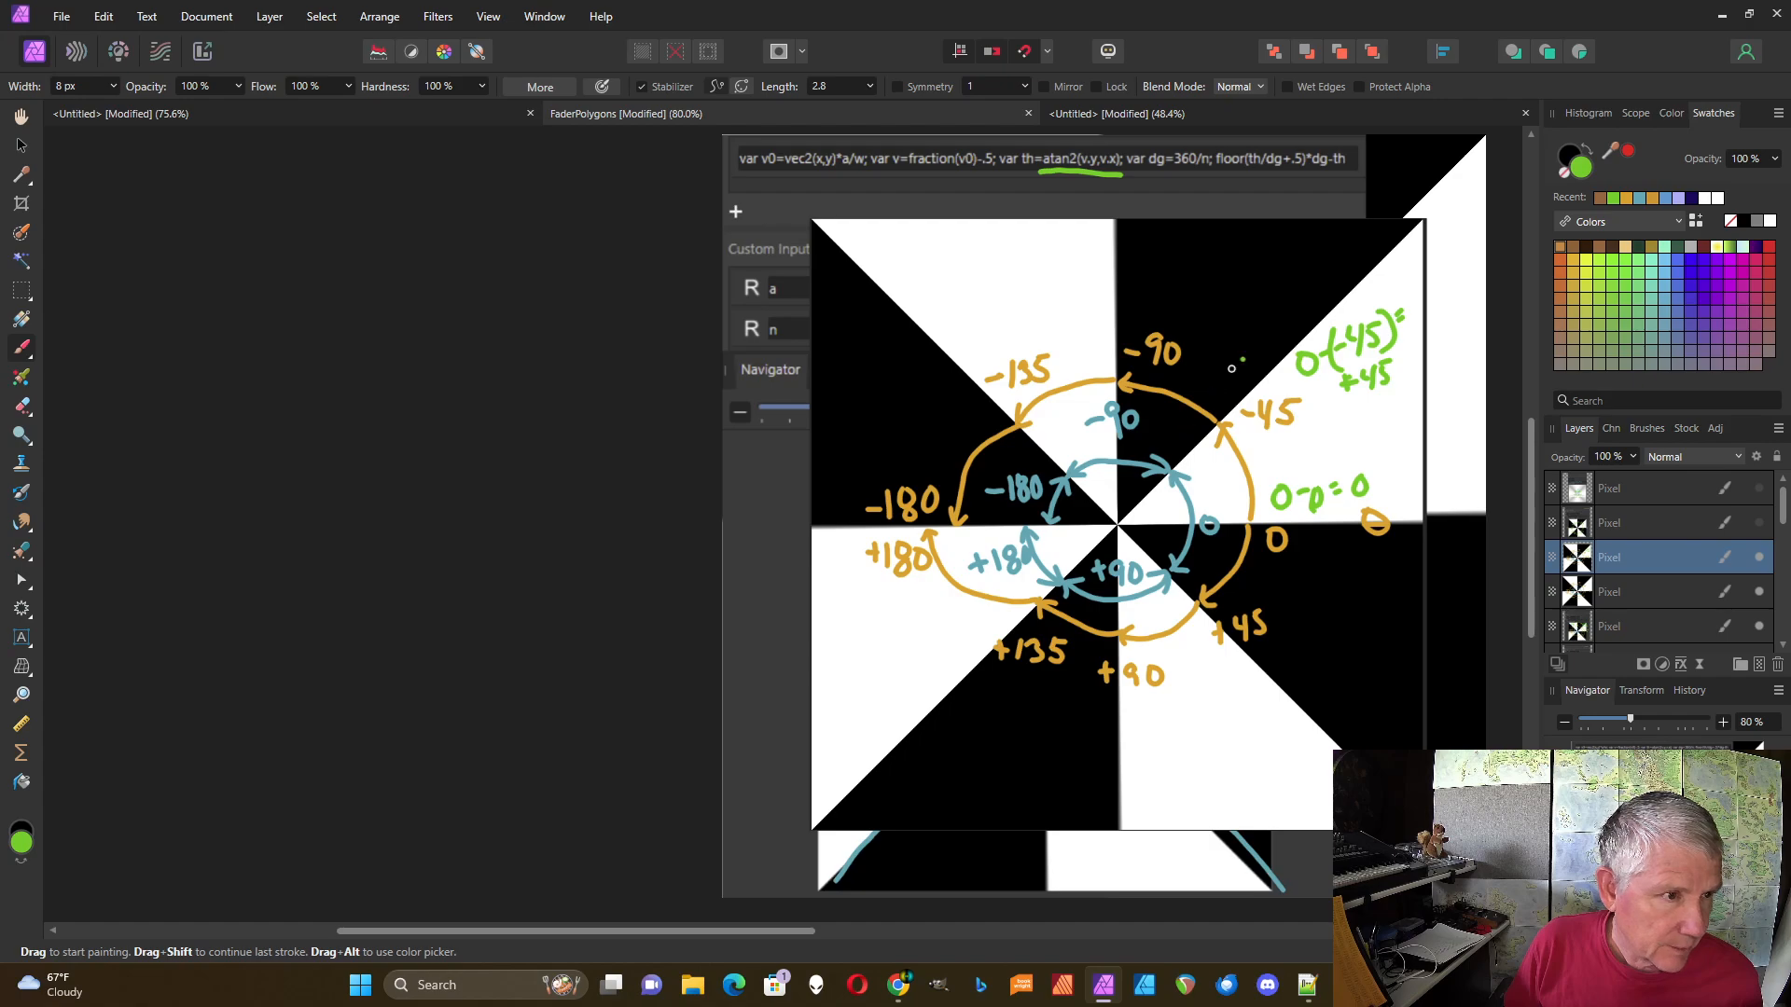
- Handwrite "-90+45=-45" in the black wedge past the -45 diagonal and "0-45=-45" in the black wedge beside the +45 label
{"action": "left_click_drag", "start_coordinate": [1209, 363], "coordinate": [1264, 318]}
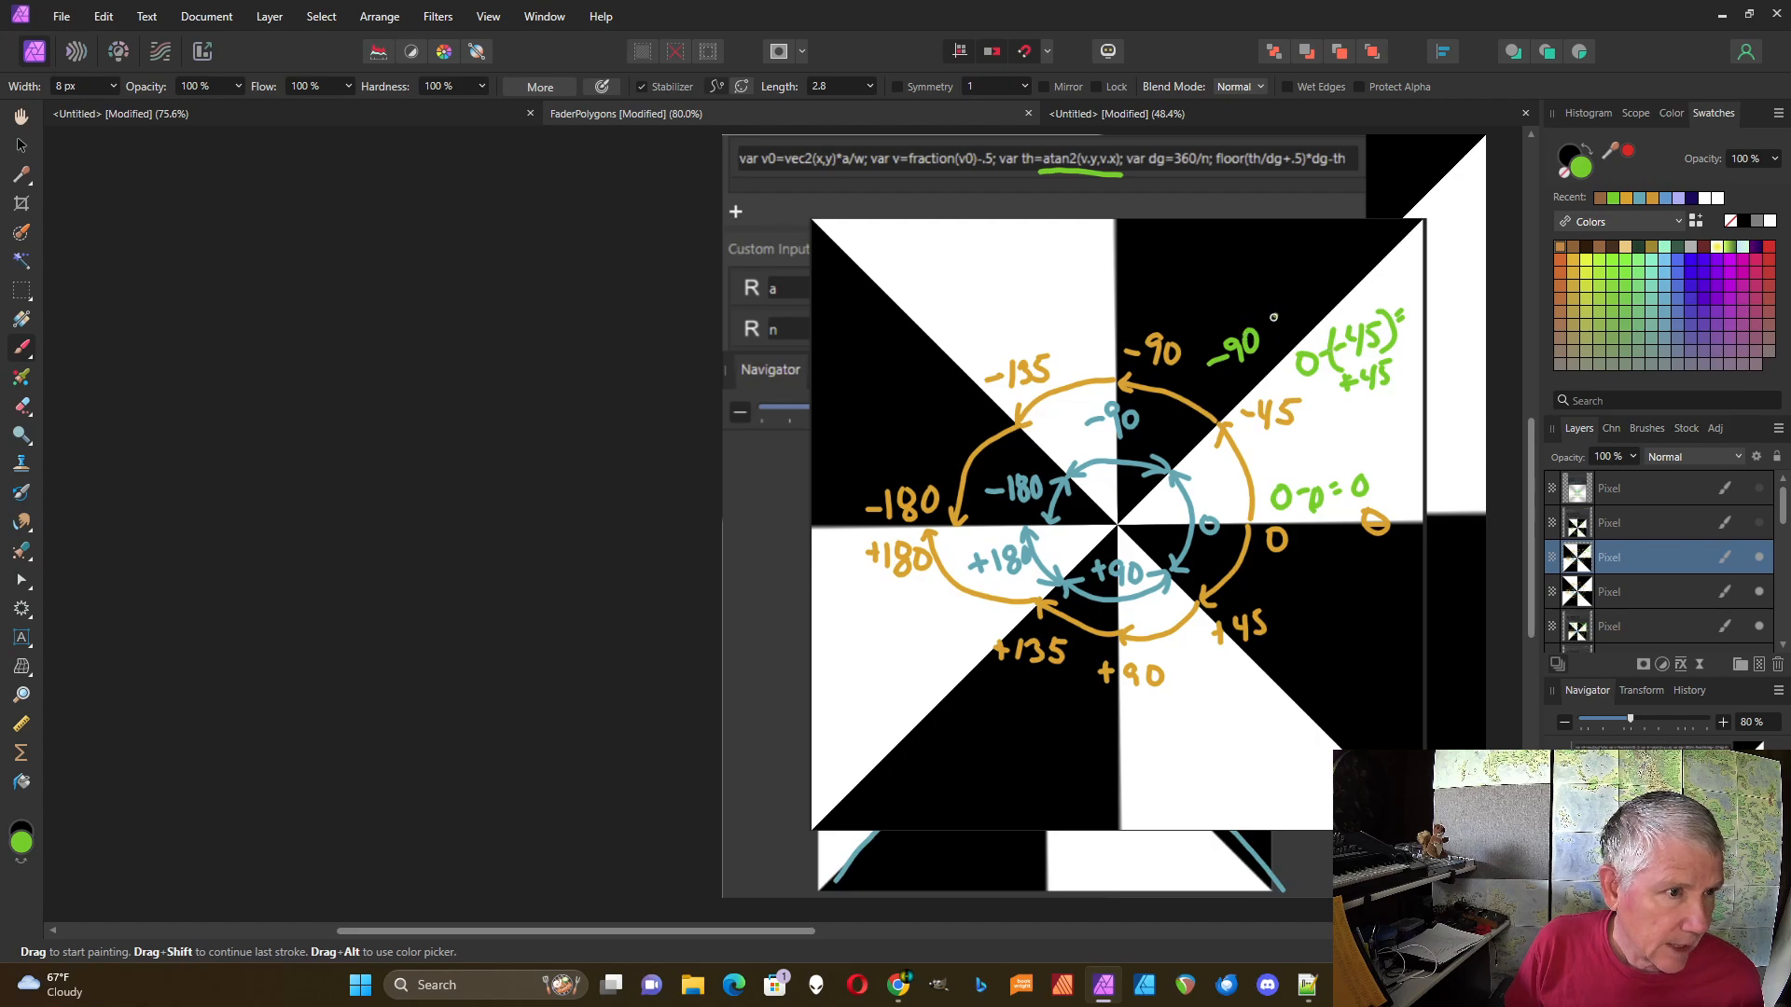
{"action": "mouse_move", "coordinate": [1259, 326]}
{"action": "left_mouse_down"}
{"action": "mouse_move", "coordinate": [1293, 319]}
{"action": "mouse_move", "coordinate": [1299, 287]}
{"action": "mouse_move", "coordinate": [1322, 292]}
{"action": "mouse_move", "coordinate": [1367, 232]}
{"action": "left_mouse_up"}
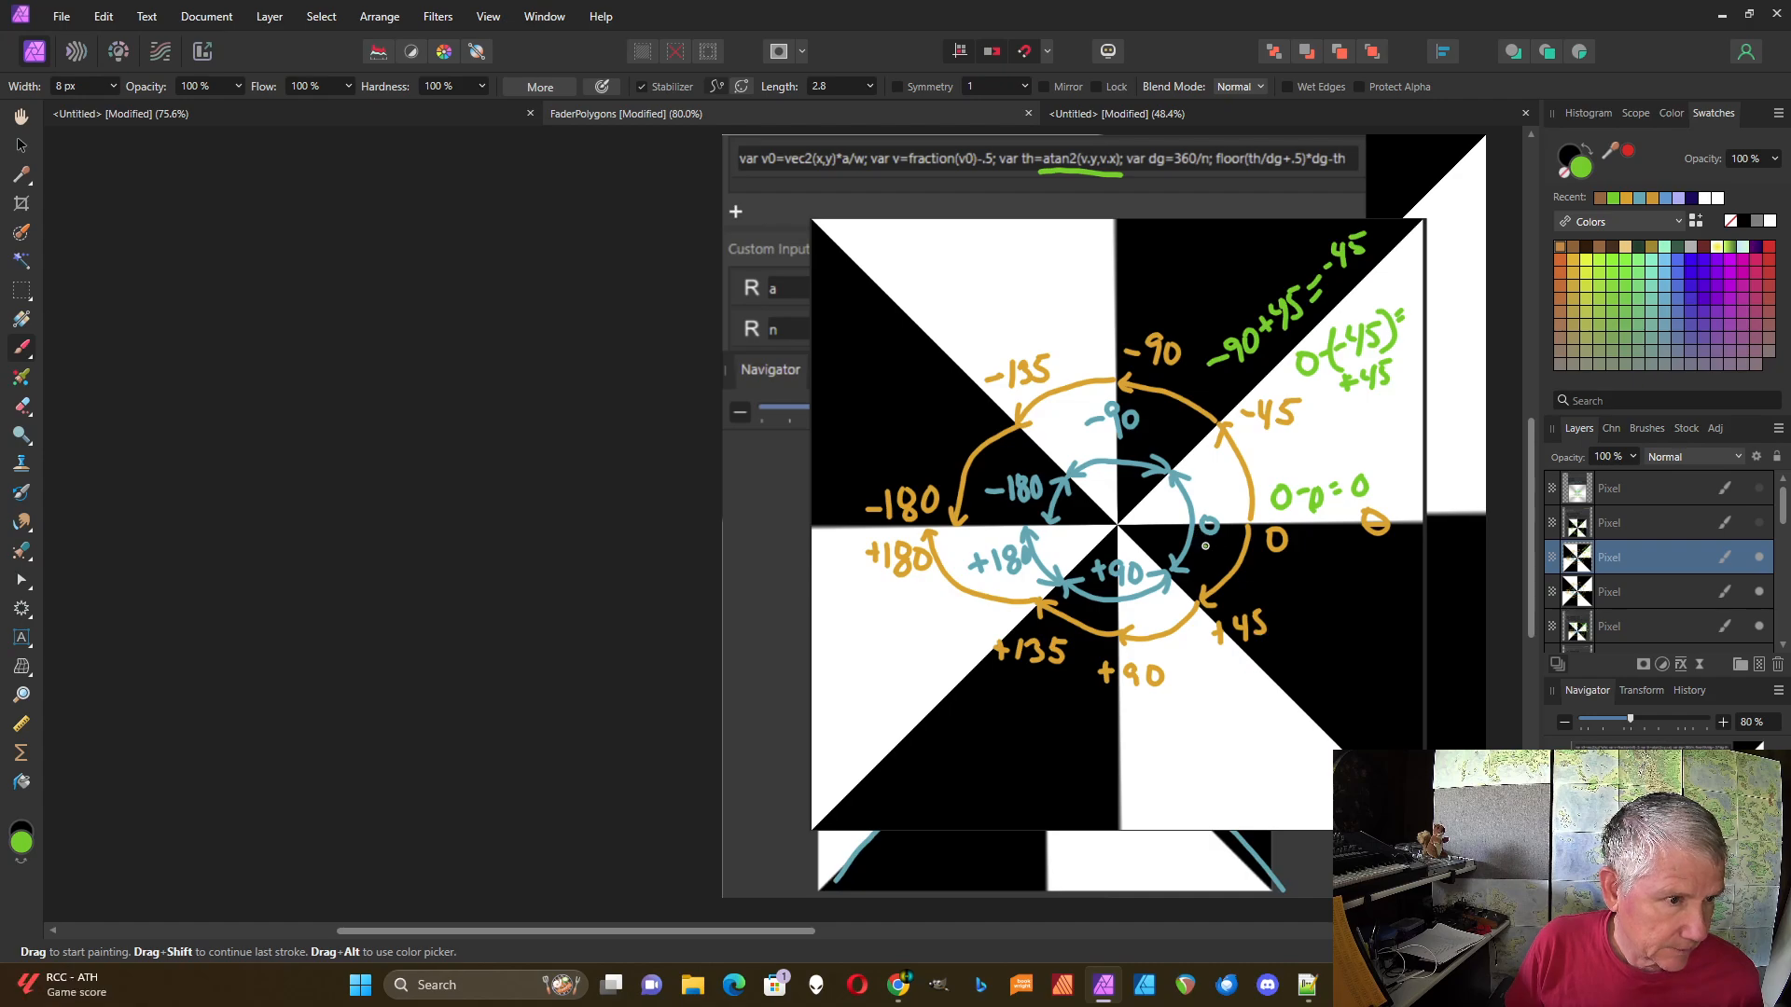
{"action": "mouse_move", "coordinate": [1280, 644]}
{"action": "left_mouse_down"}
{"action": "mouse_move", "coordinate": [1292, 665]}
{"action": "mouse_move", "coordinate": [1274, 645]}
{"action": "mouse_move", "coordinate": [1367, 666]}
{"action": "mouse_move", "coordinate": [1378, 649]}
{"action": "left_mouse_up"}
{"action": "mouse_move", "coordinate": [1309, 700]}
{"action": "left_mouse_down"}
{"action": "mouse_move", "coordinate": [1347, 686]}
{"action": "mouse_move", "coordinate": [1349, 706]}
{"action": "mouse_move", "coordinate": [1362, 673]}
{"action": "left_mouse_up"}
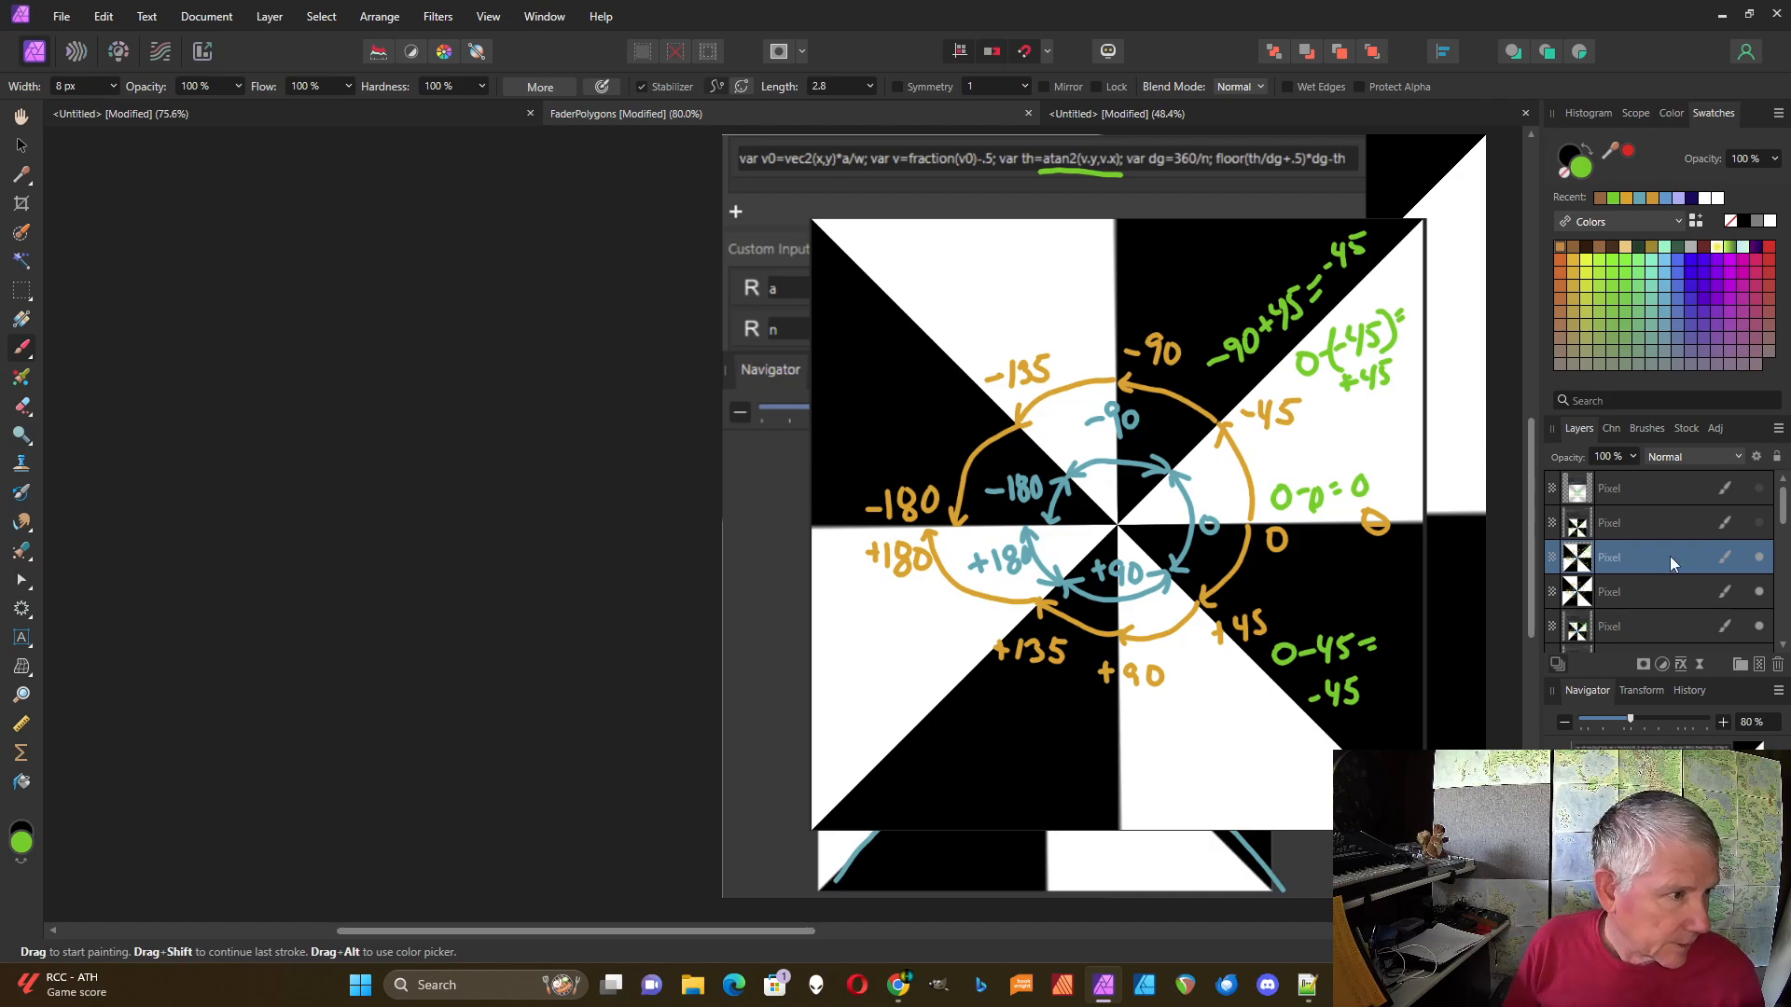
- Hide the green-annotated diagram layer, show the Pinwheels explanation layer above it, and toggle the visibility of the two layers beneath
{"action": "left_click", "coordinate": [1760, 558]}
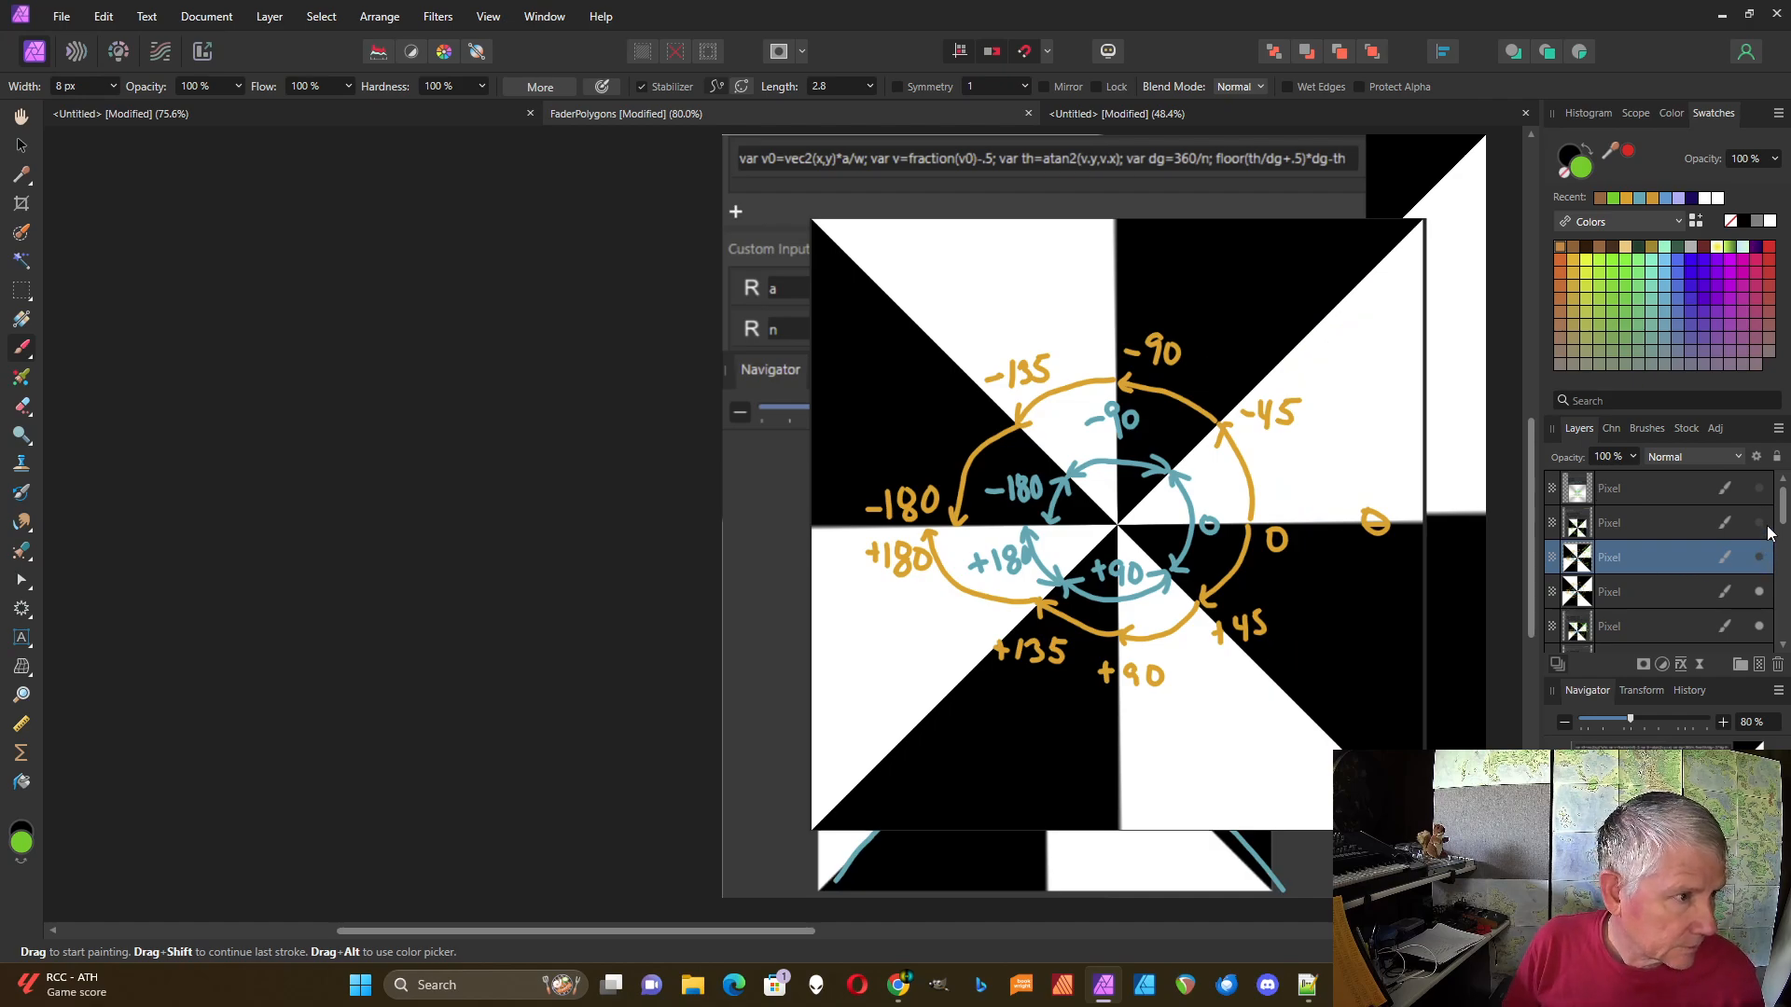
{"action": "left_click", "coordinate": [1760, 524]}
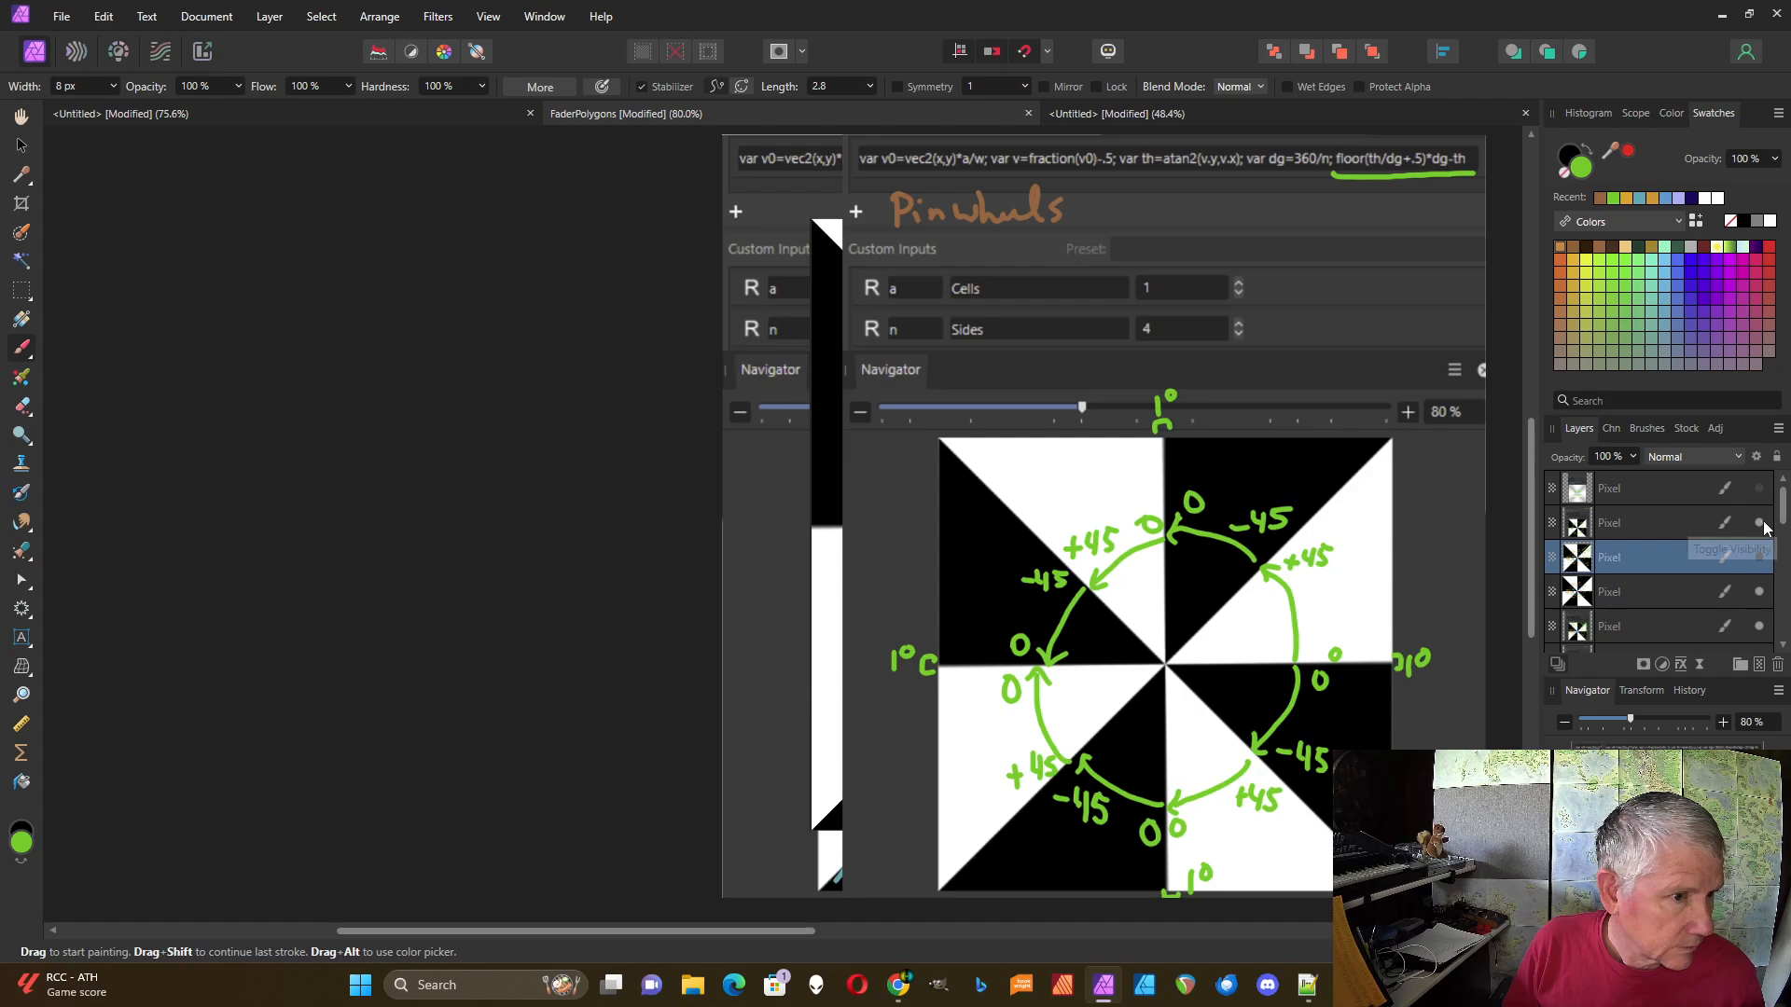
{"action": "left_click", "coordinate": [1760, 591]}
{"action": "left_click", "coordinate": [1760, 626]}
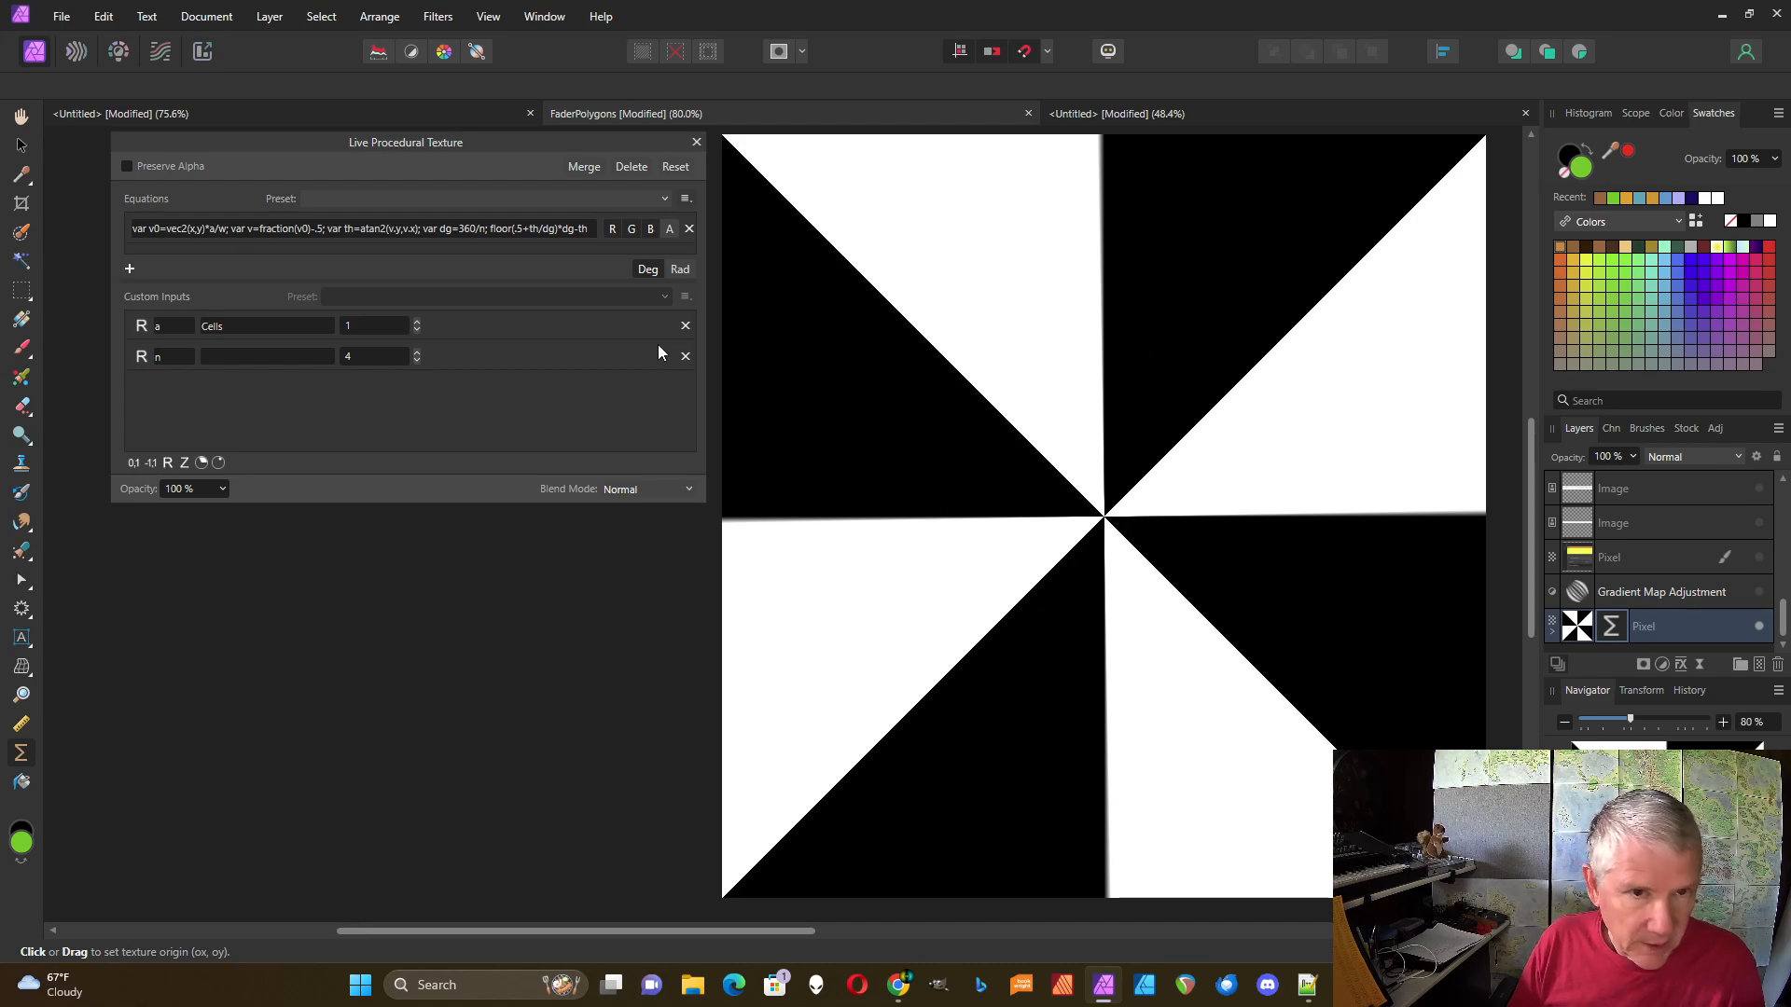
- Set the Cells input of the live procedural texture to 2
{"action": "left_click", "coordinate": [416, 322]}
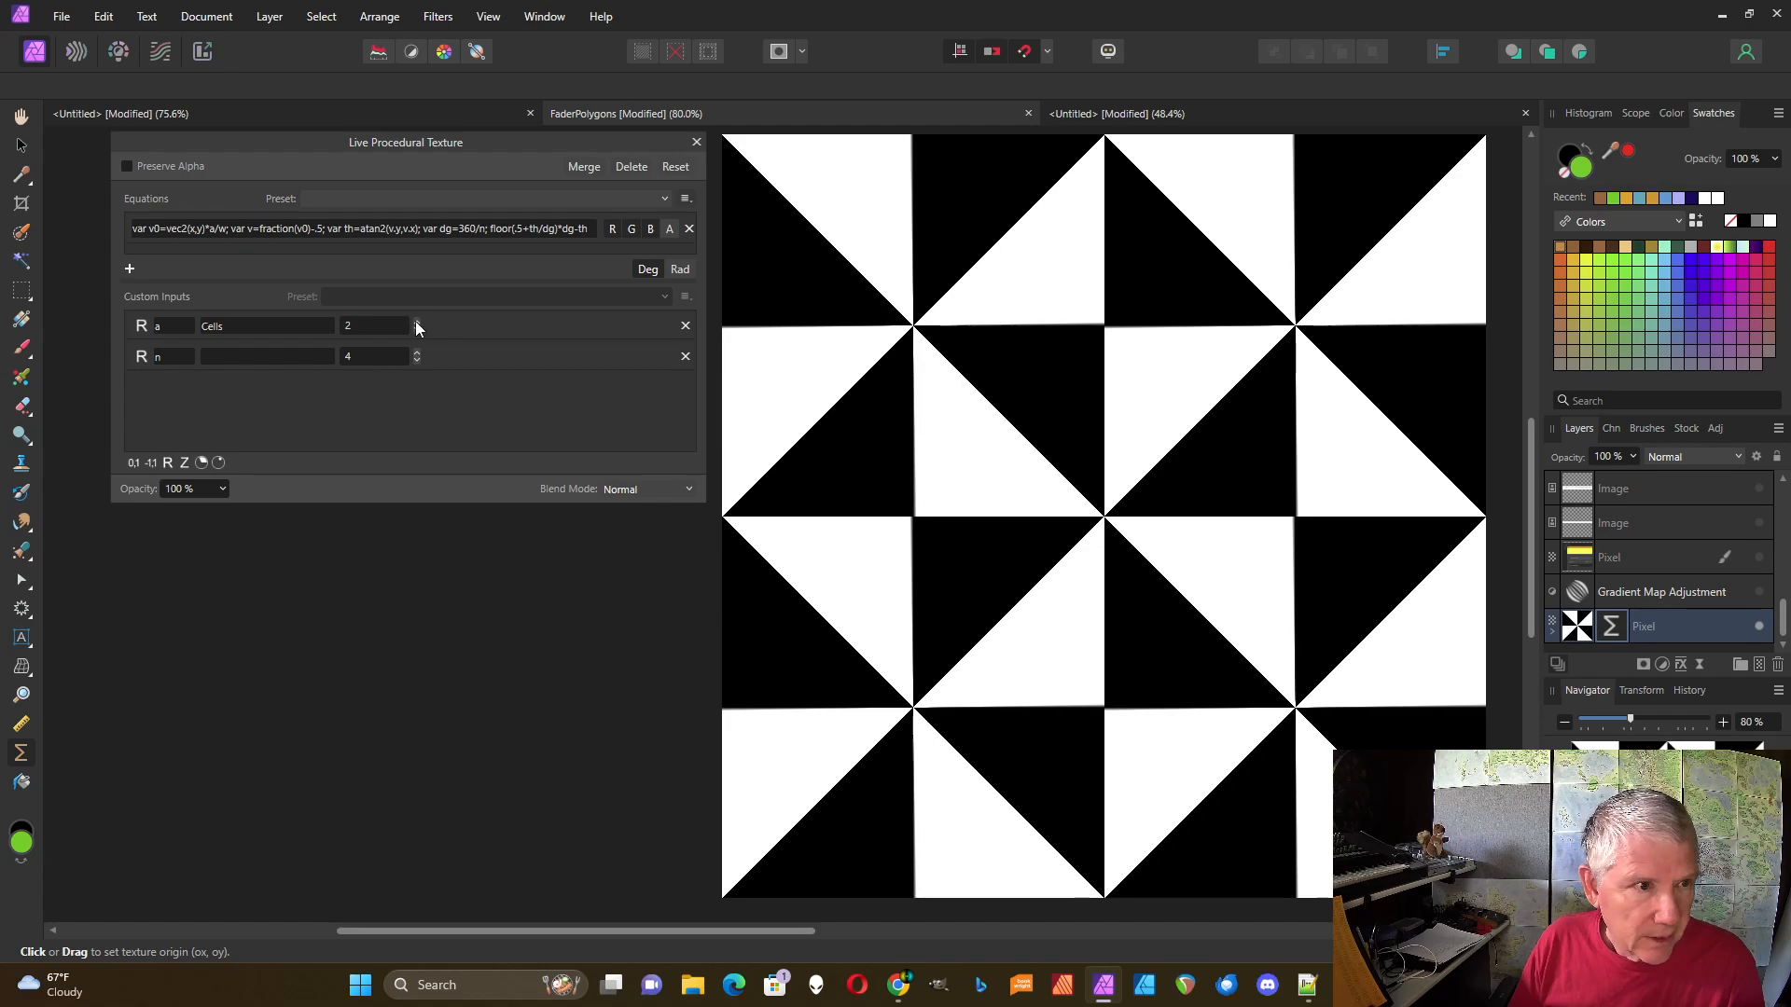
- Set the Cells input of the live procedural texture to 7
{"action": "left_click", "coordinate": [416, 321]}
{"action": "left_click", "coordinate": [416, 321]}
{"action": "left_click", "coordinate": [416, 322]}
{"action": "left_click", "coordinate": [416, 322]}
{"action": "left_click", "coordinate": [417, 322]}
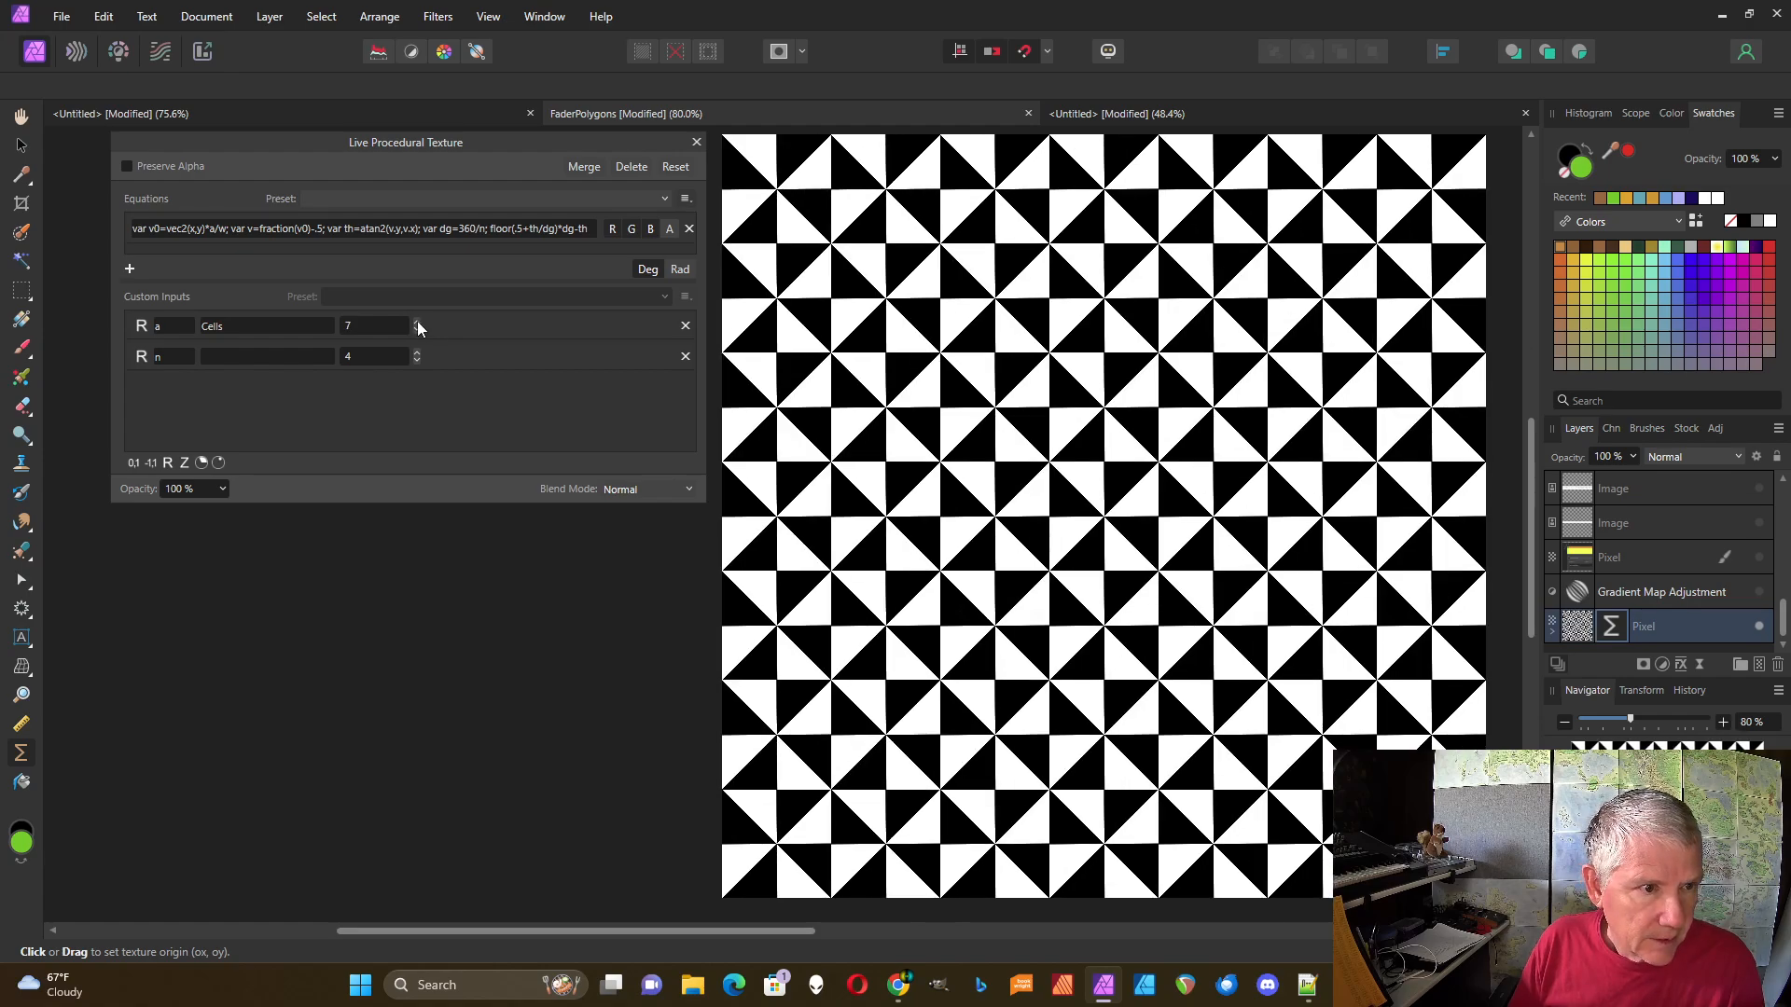
- Raise the n input one side at a time up to 11
{"action": "left_click", "coordinate": [416, 353]}
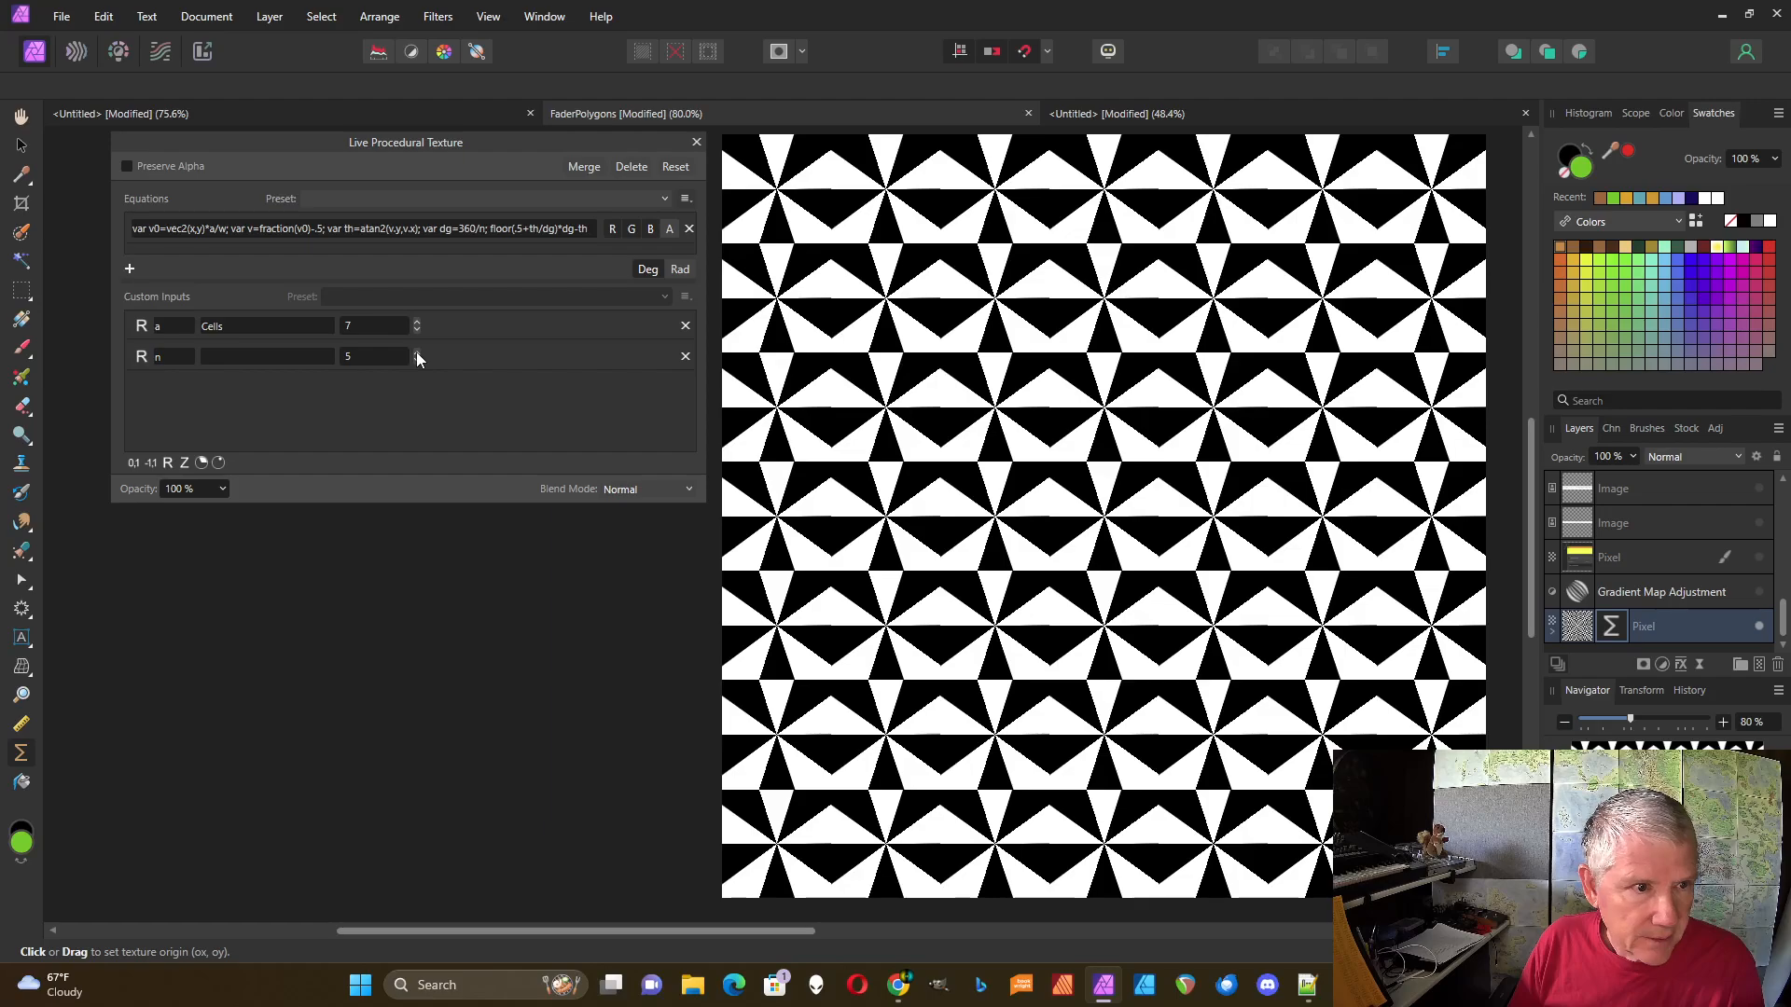
{"action": "left_click", "coordinate": [416, 352]}
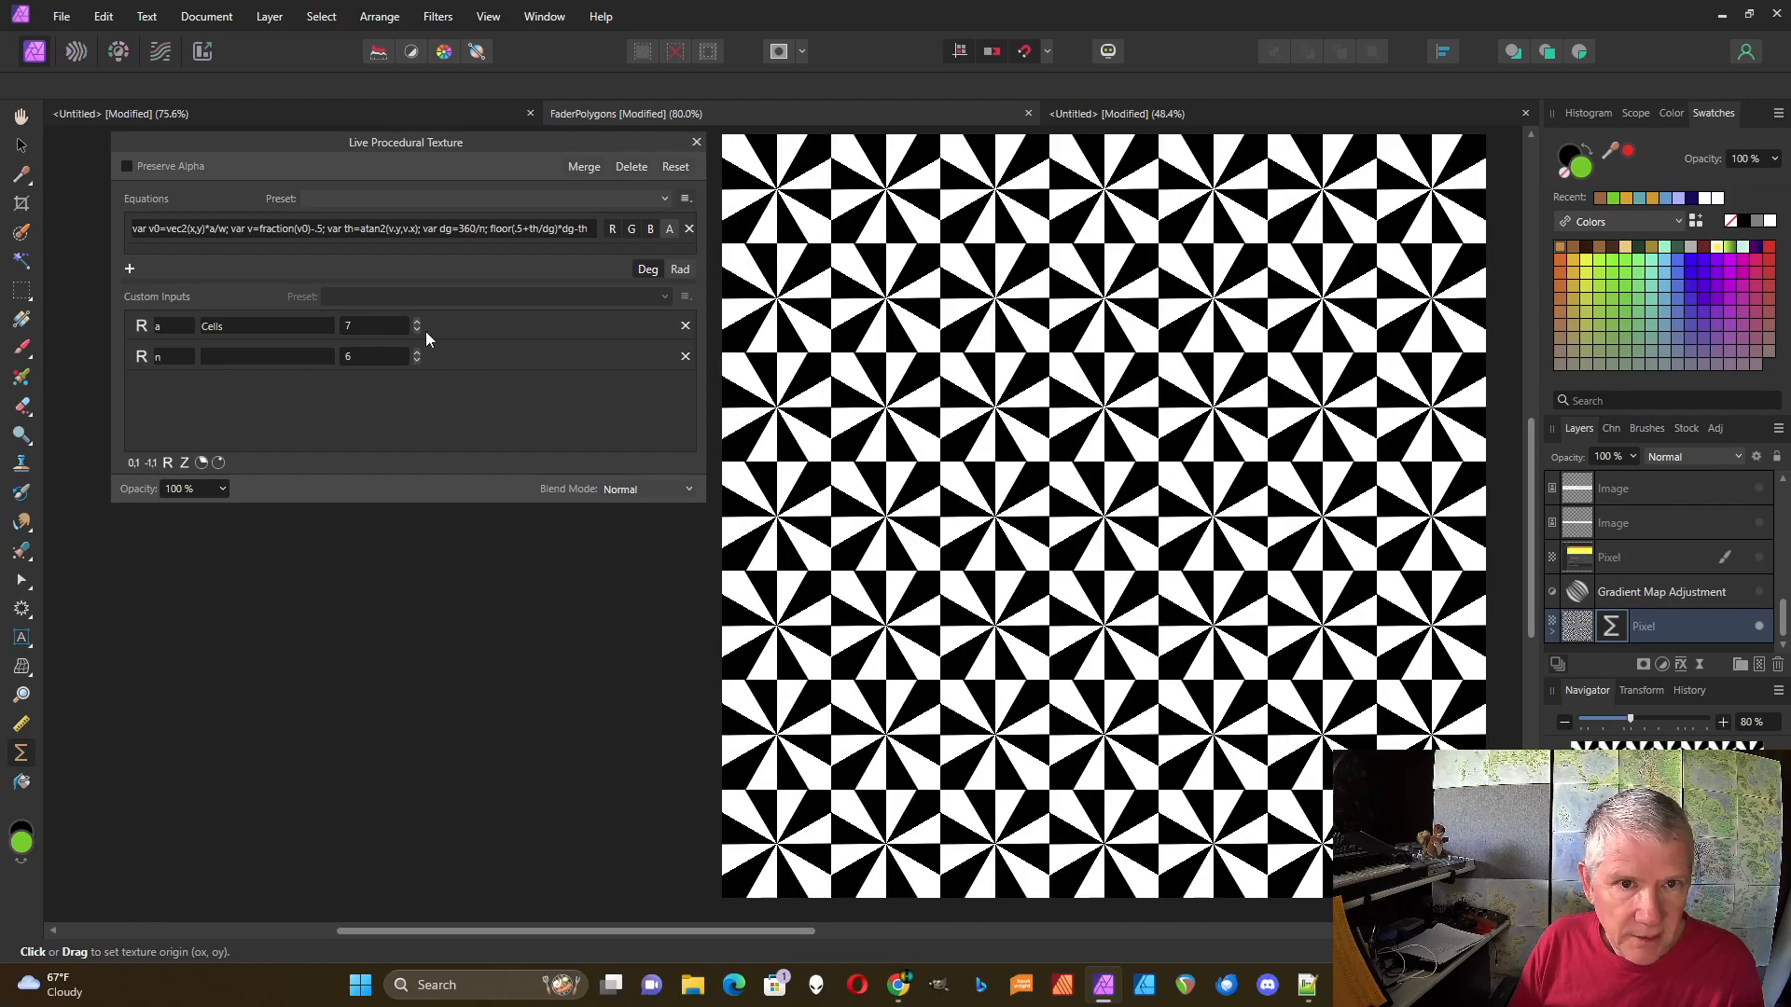
{"action": "left_click", "coordinate": [417, 352]}
{"action": "left_click", "coordinate": [417, 352]}
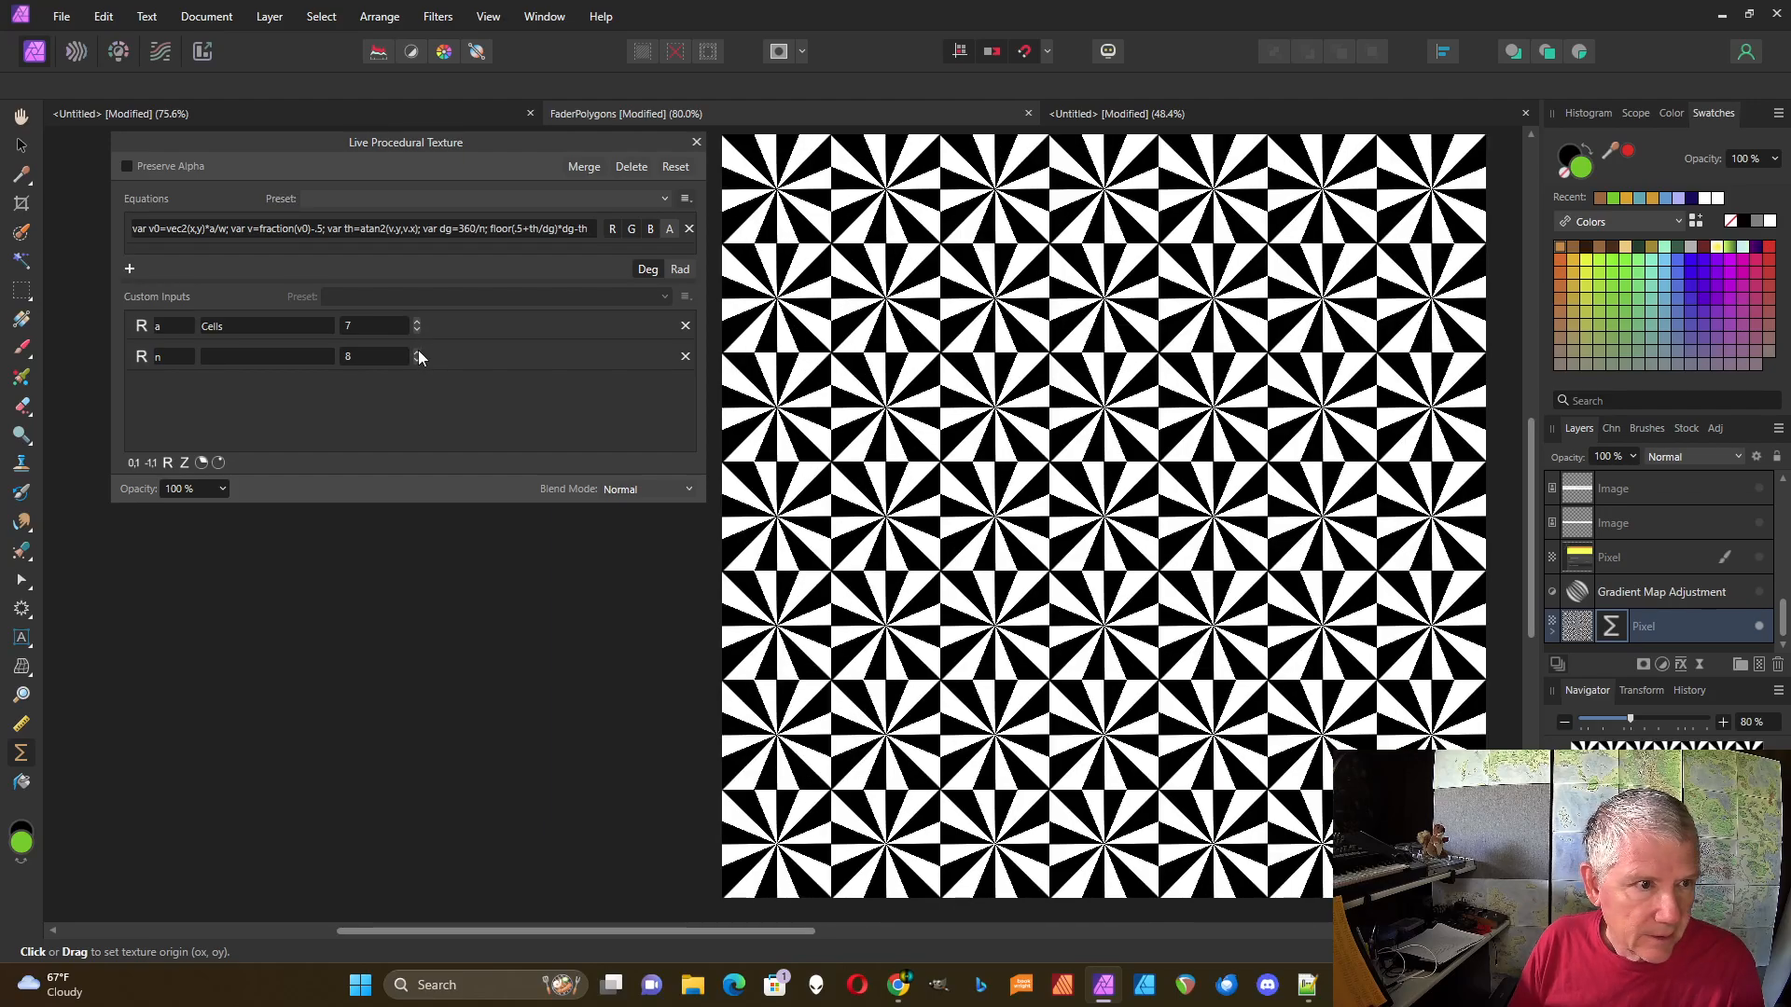
{"action": "left_click", "coordinate": [417, 352]}
{"action": "left_click", "coordinate": [417, 353]}
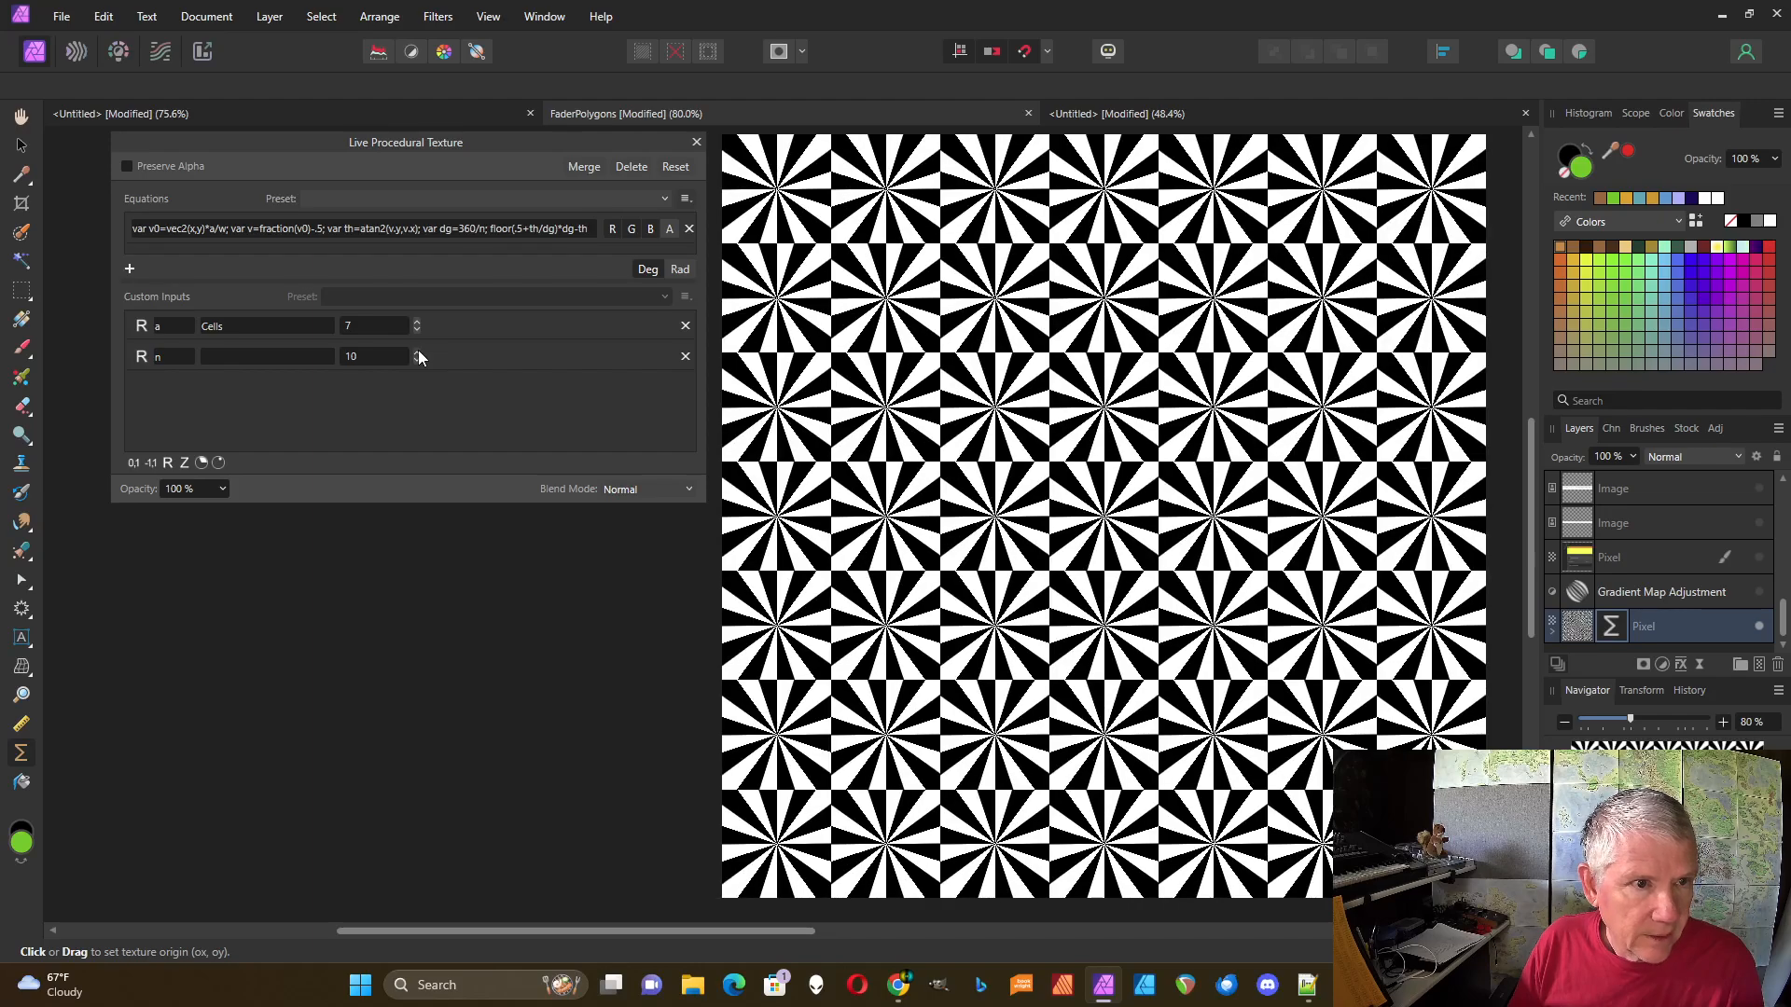
{"action": "left_click", "coordinate": [417, 352]}
- Set the Cells input to 4 and bring the n input back down to 4
{"action": "left_click", "coordinate": [417, 330]}
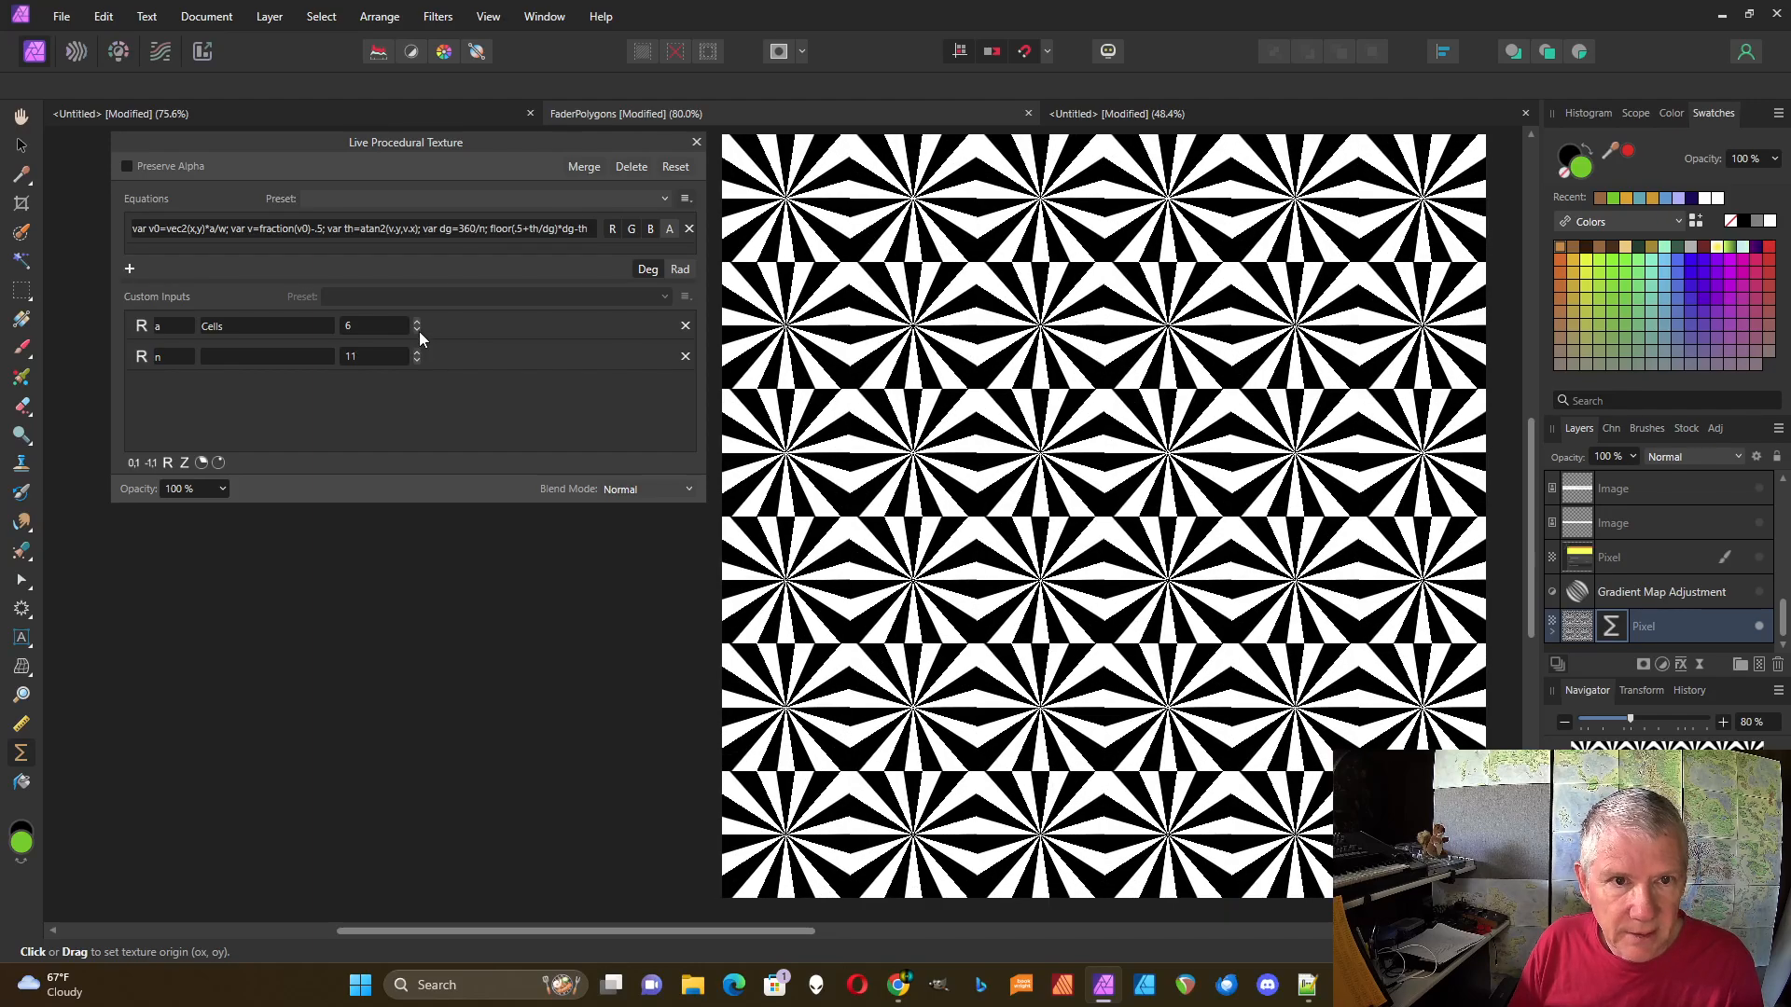
{"action": "left_click", "coordinate": [417, 331]}
{"action": "left_click", "coordinate": [417, 331]}
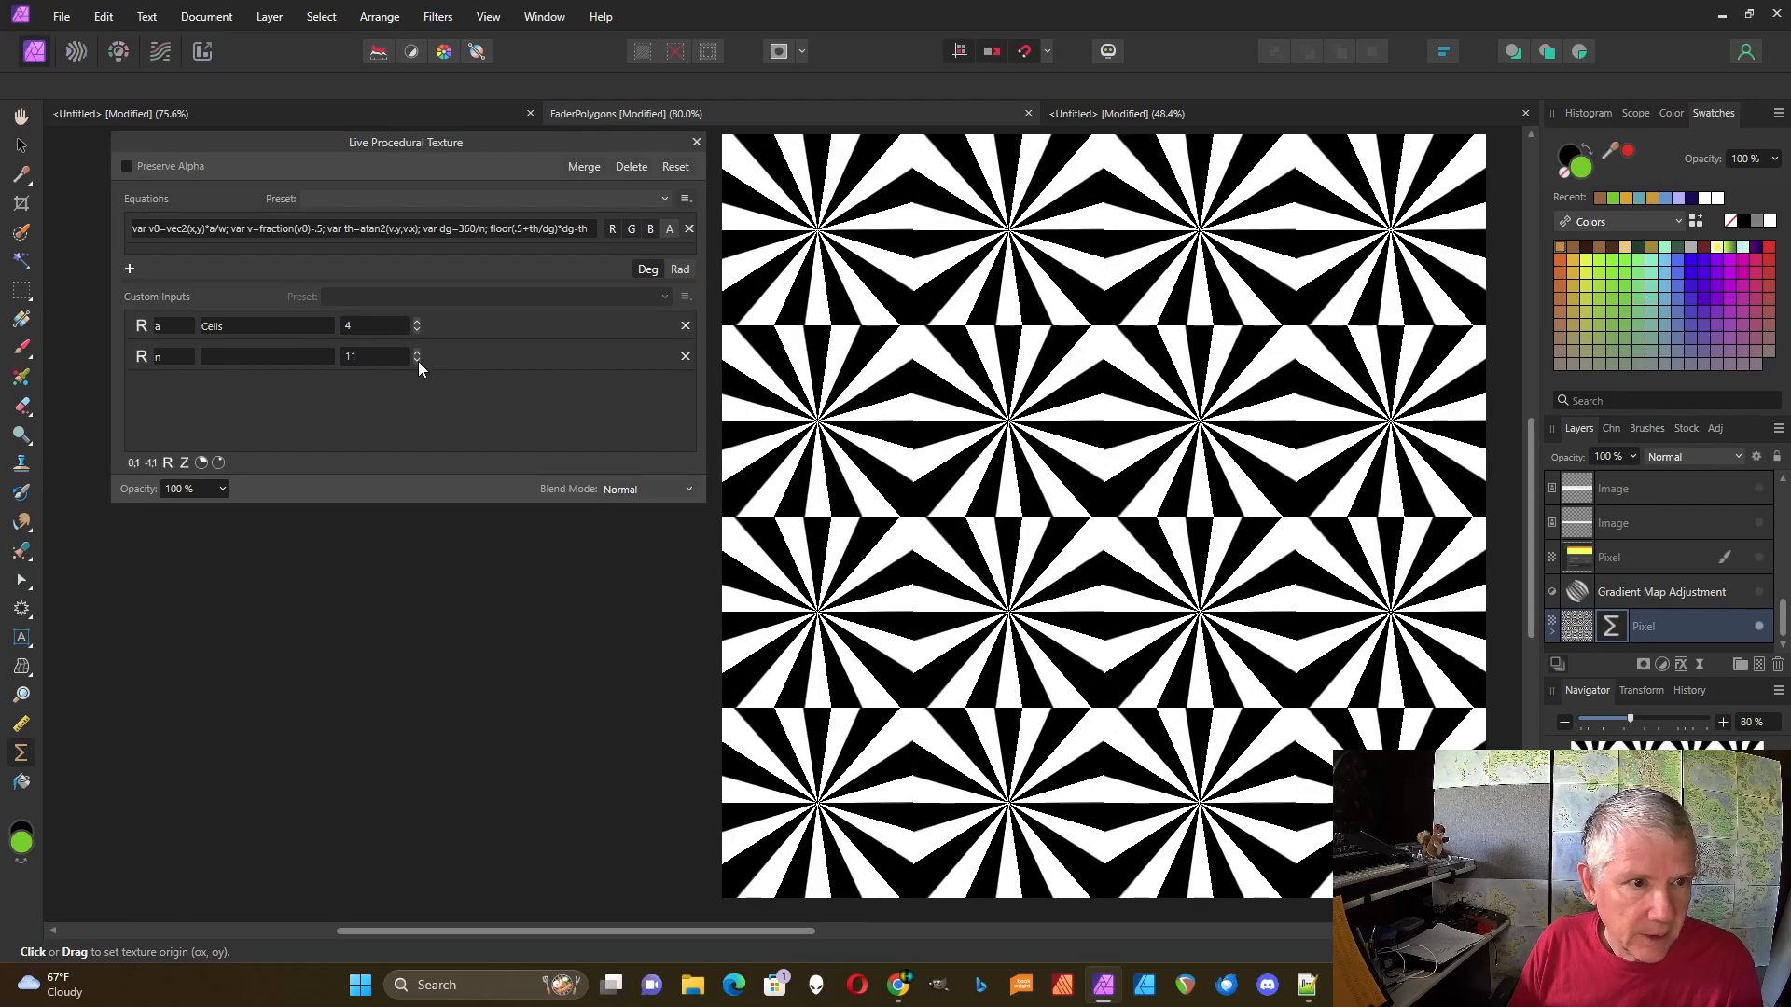
{"action": "left_click", "coordinate": [417, 361]}
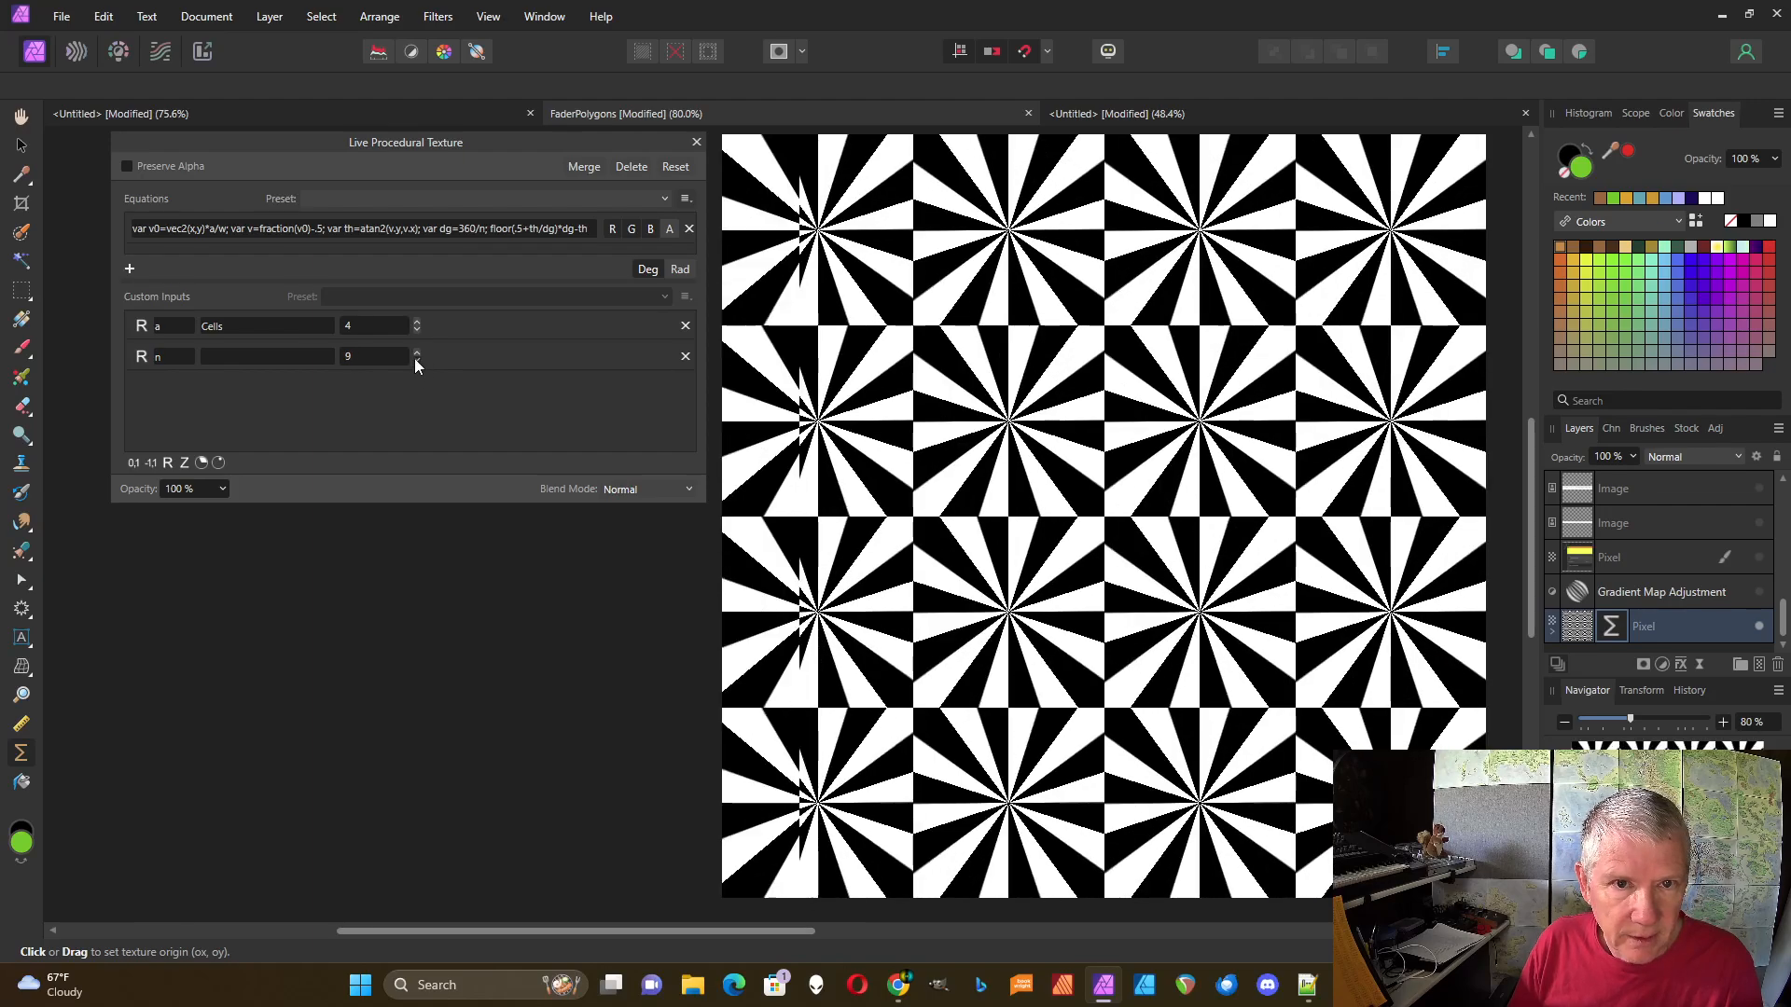
{"action": "left_click", "coordinate": [417, 361]}
{"action": "left_click", "coordinate": [417, 361]}
{"action": "left_click", "coordinate": [417, 361]}
{"action": "left_click", "coordinate": [416, 360]}
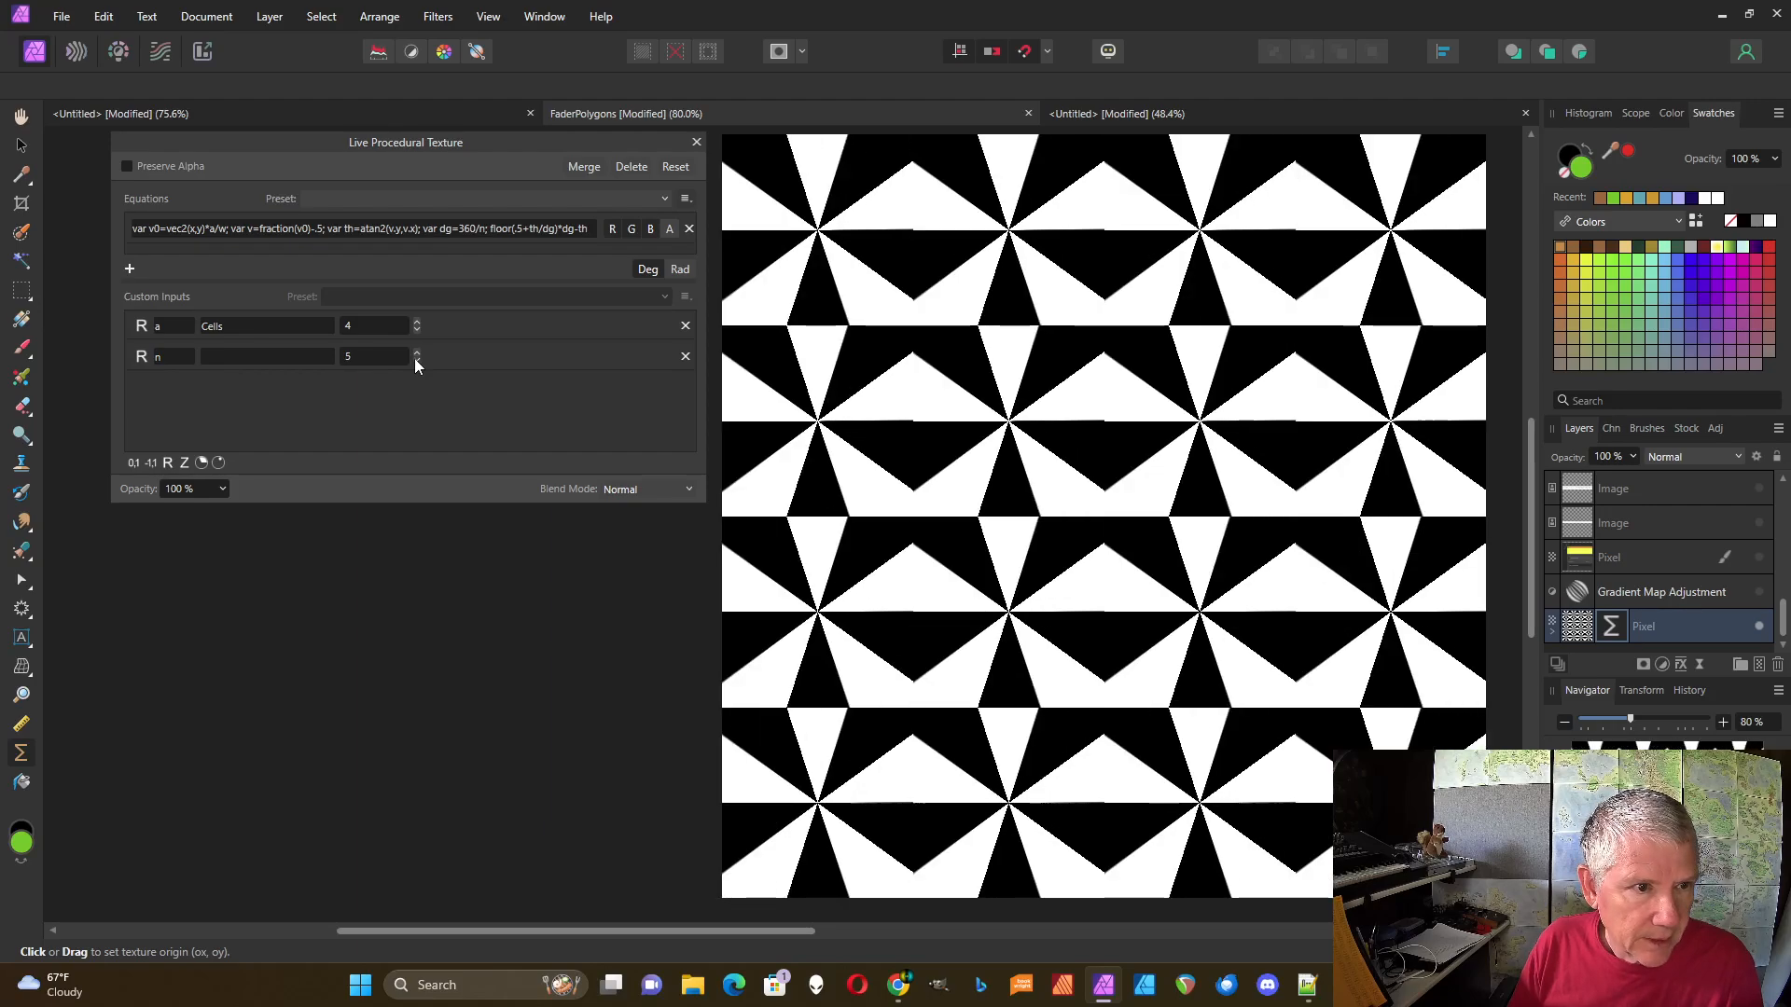
{"action": "left_click", "coordinate": [416, 360]}
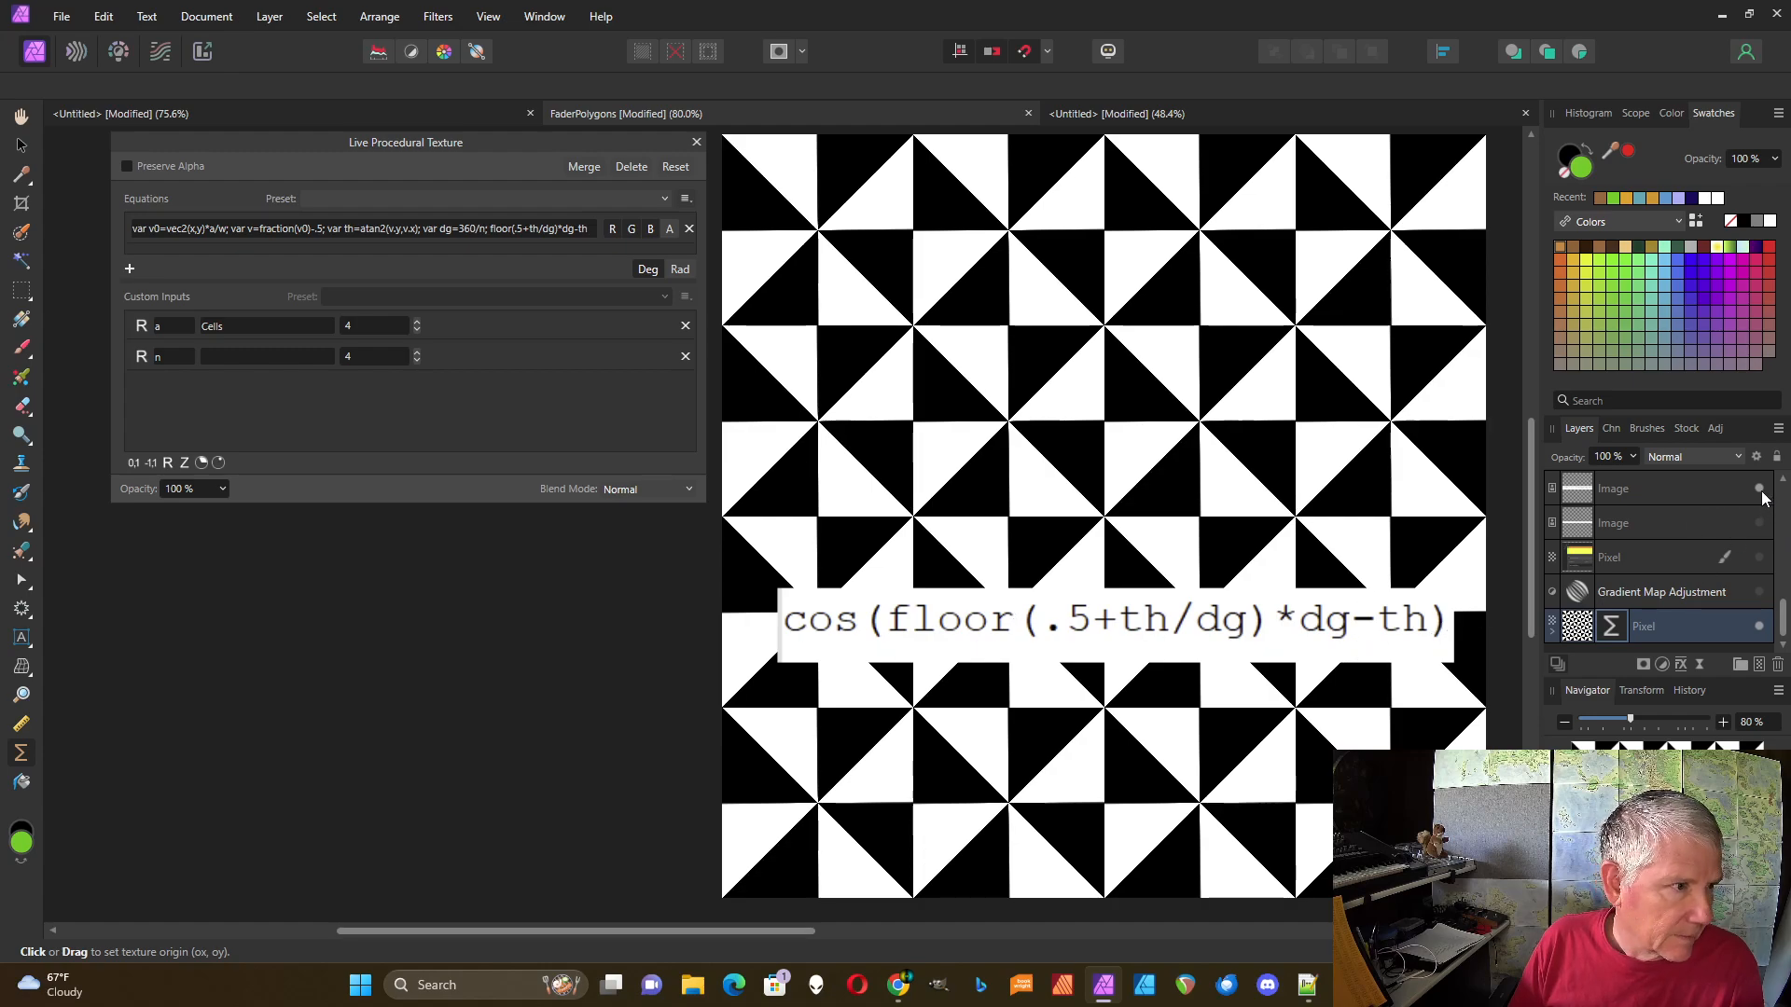
- Wrap the equation's final expression in a cosine so it reads cos(floor(.5+th/dg)*dg-th), and apply it
{"action": "left_click", "coordinate": [500, 232]}
{"action": "left_click", "coordinate": [492, 230]}
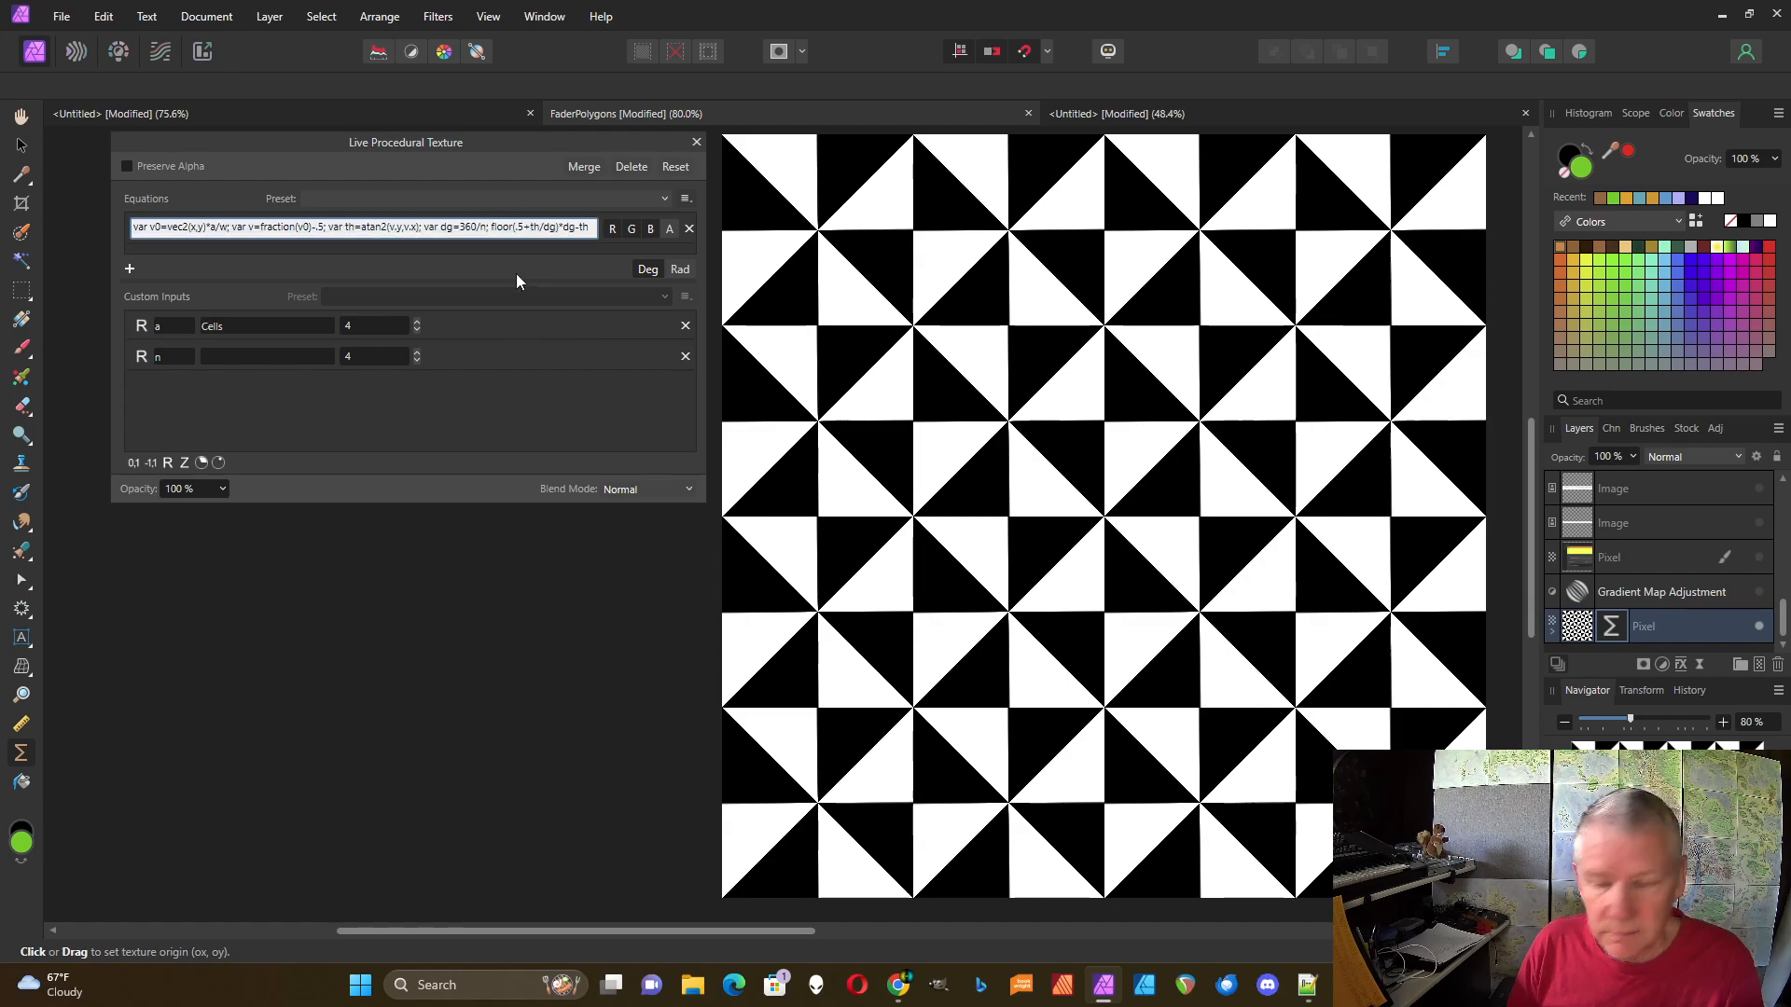
{"action": "type", "text": "cos"}
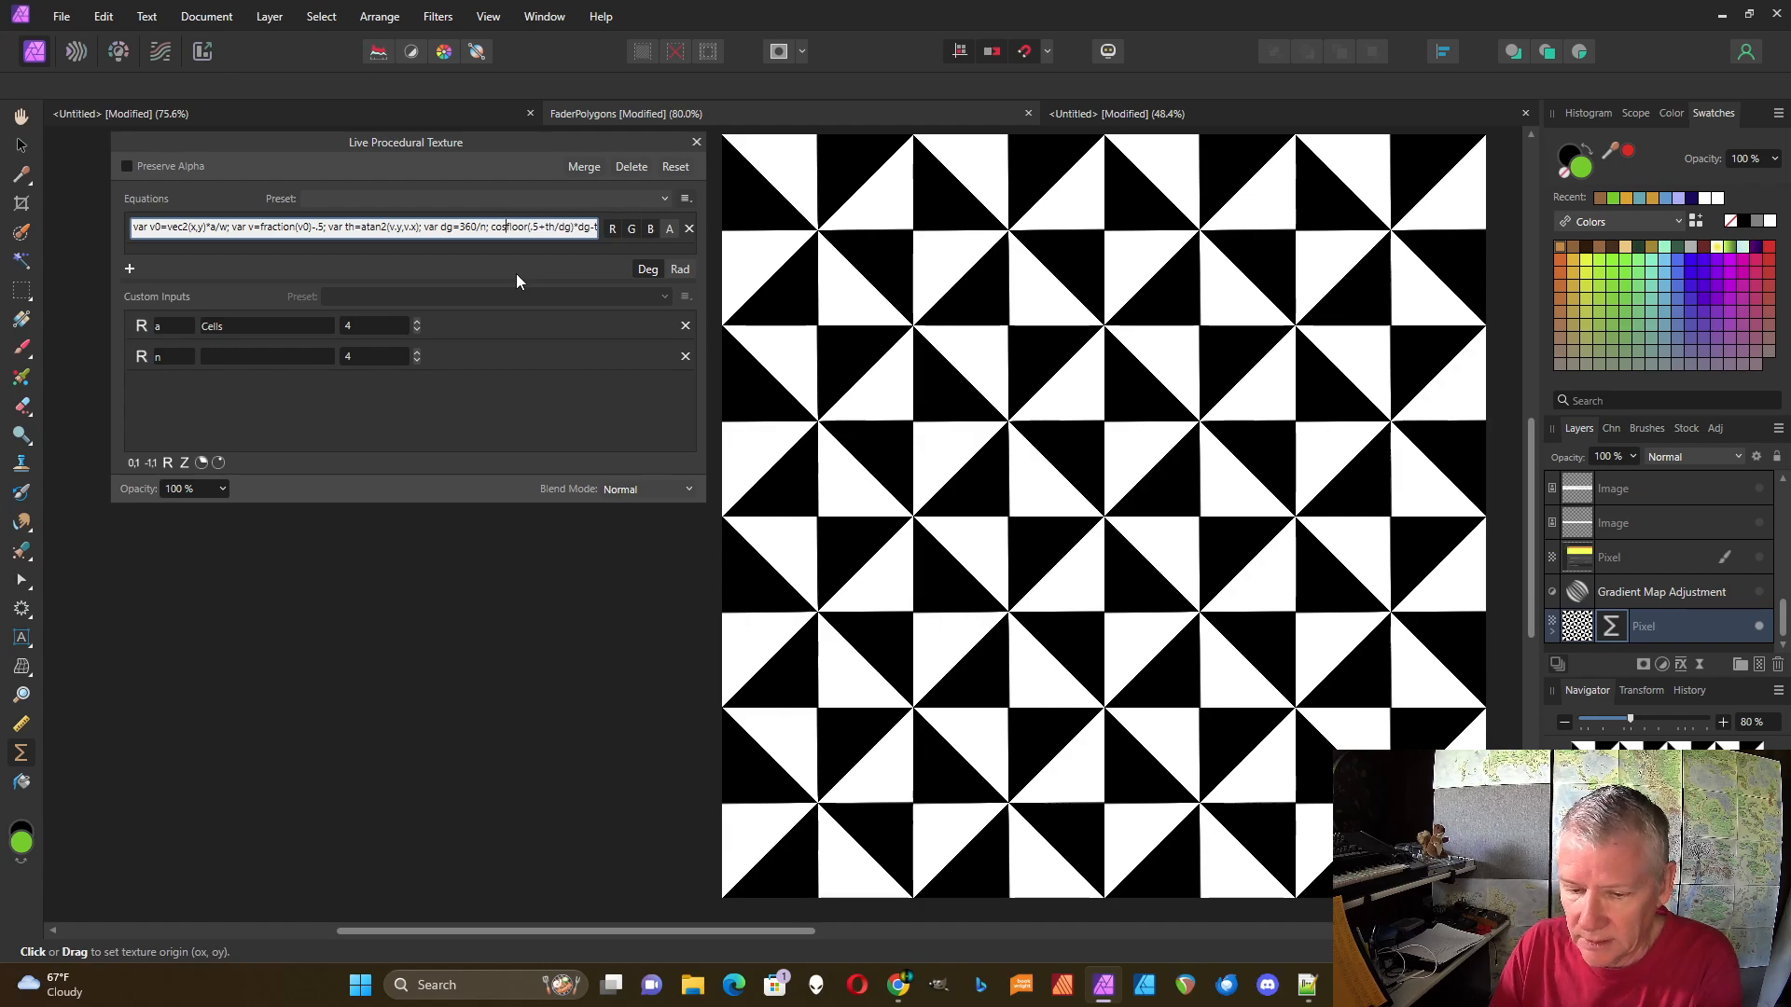
{"action": "type", "text": "("}
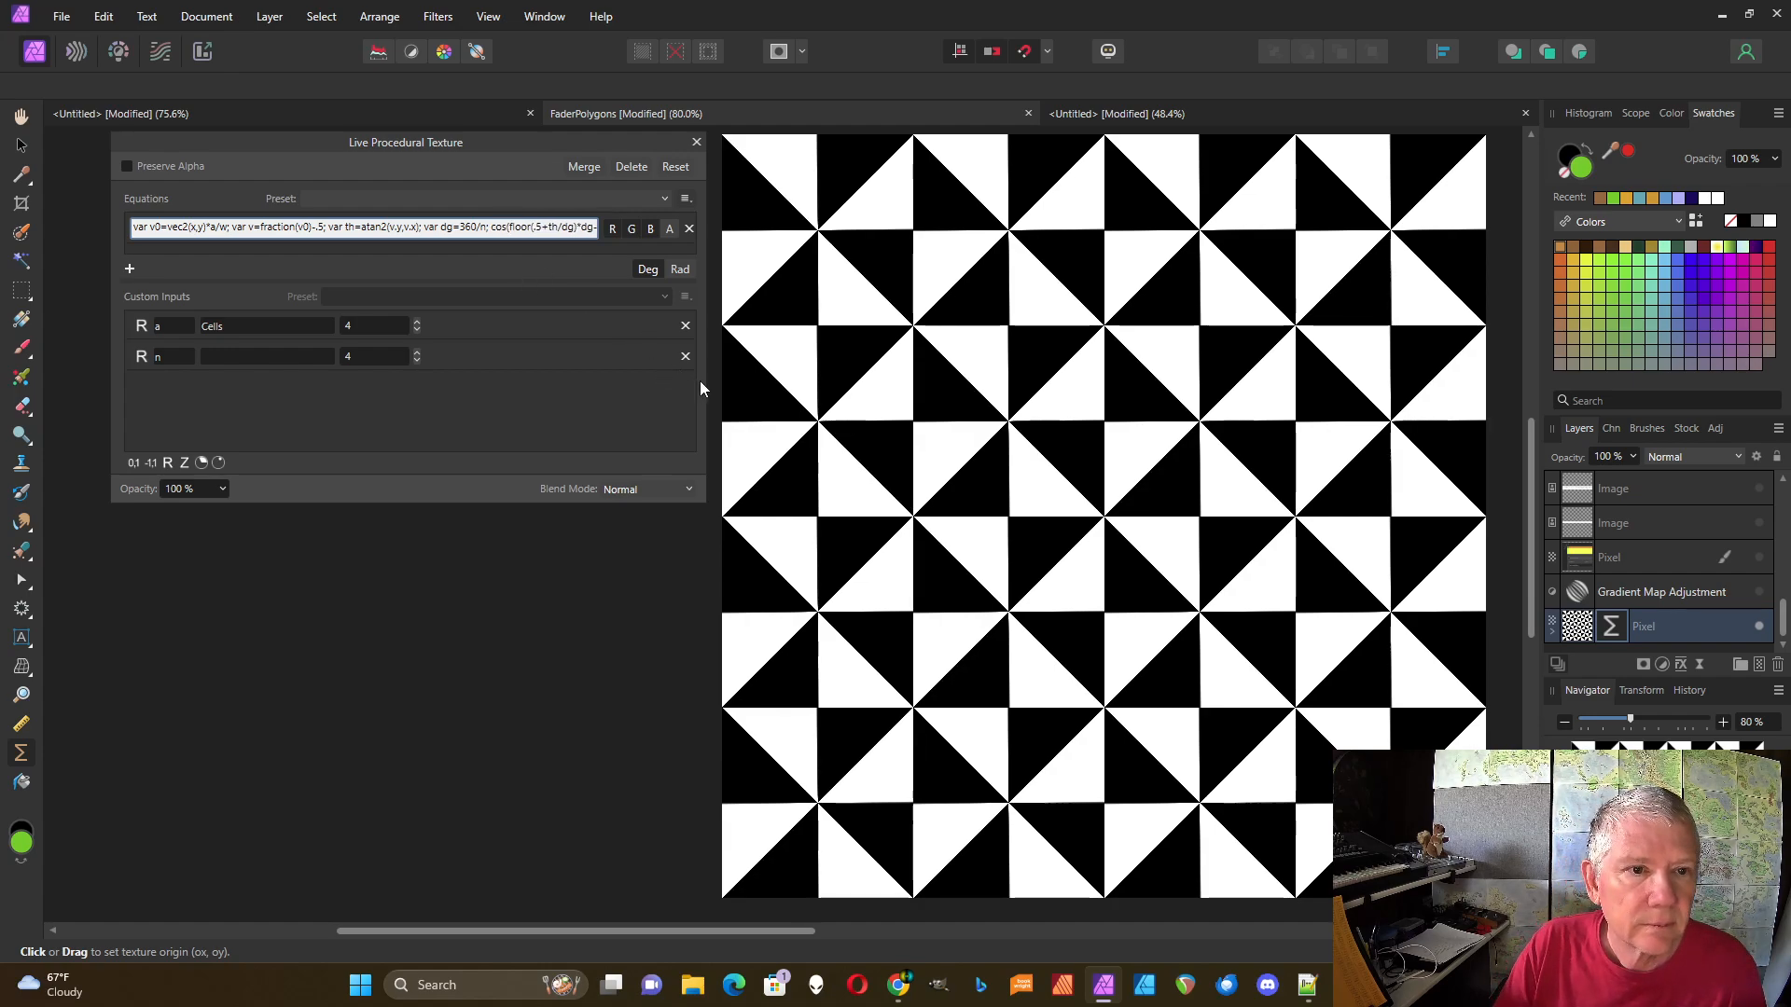
{"action": "left_click_drag", "start_coordinate": [706, 381], "coordinate": [1033, 381]}
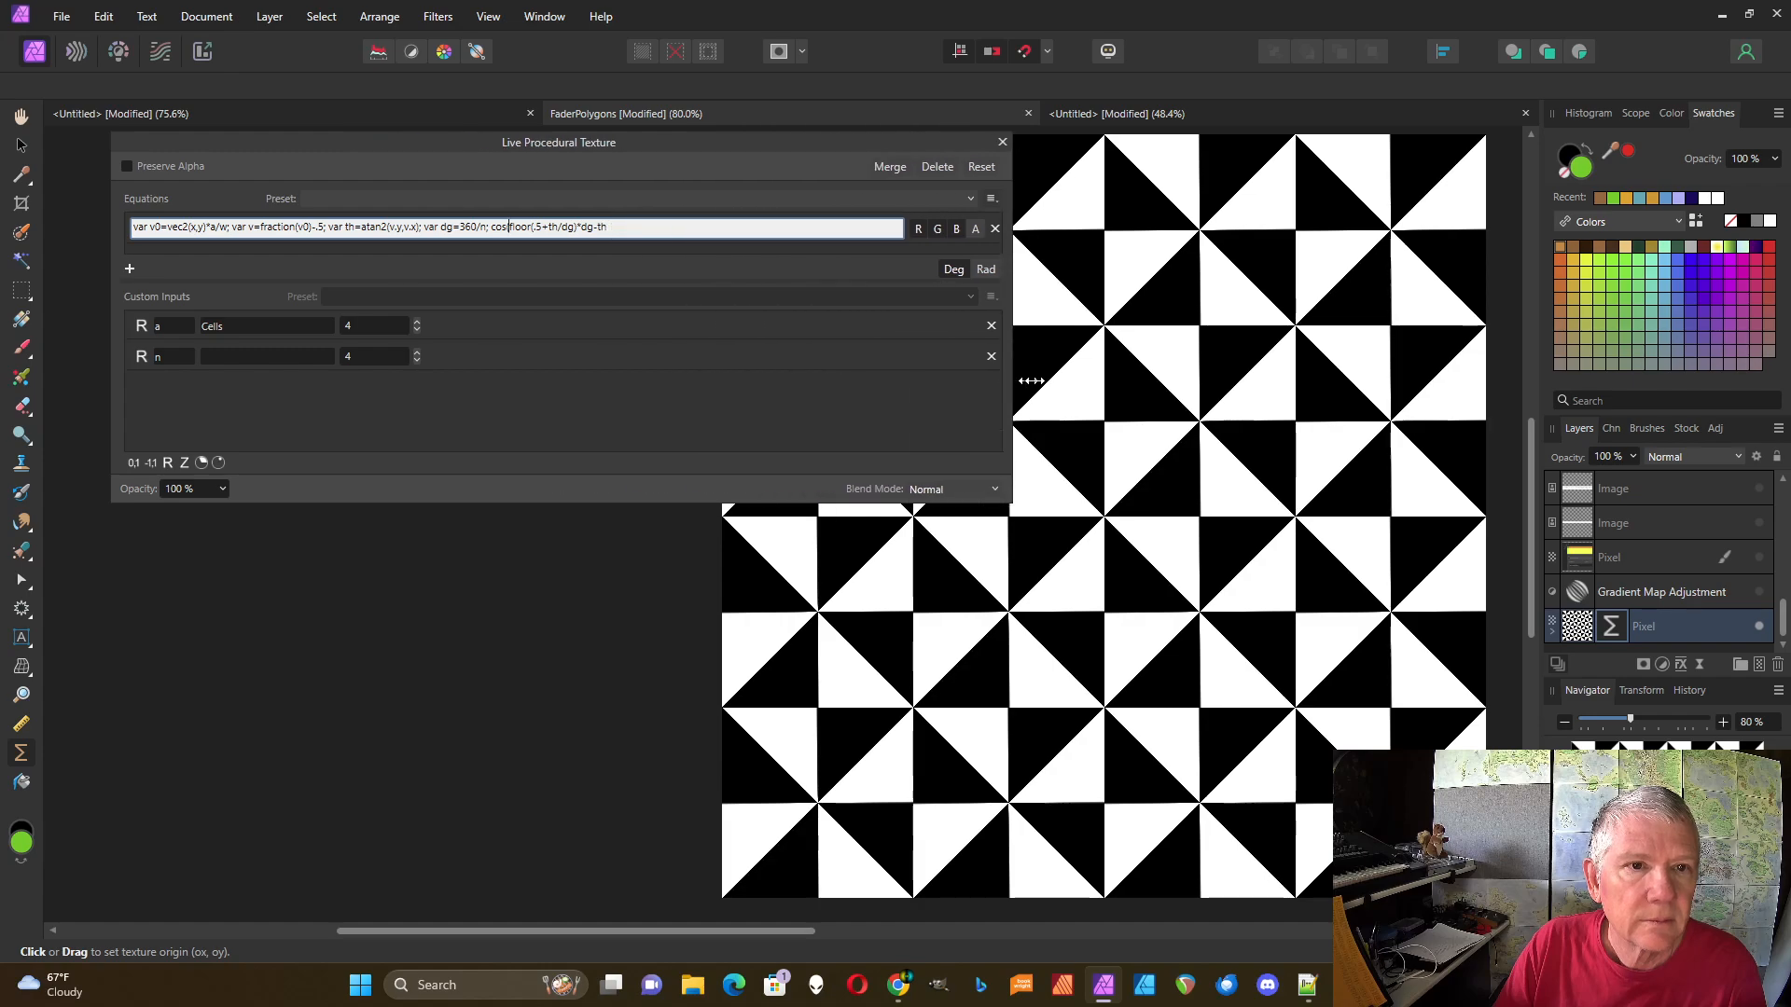
{"action": "left_click", "coordinate": [626, 226]}
{"action": "type", "text": ")"}
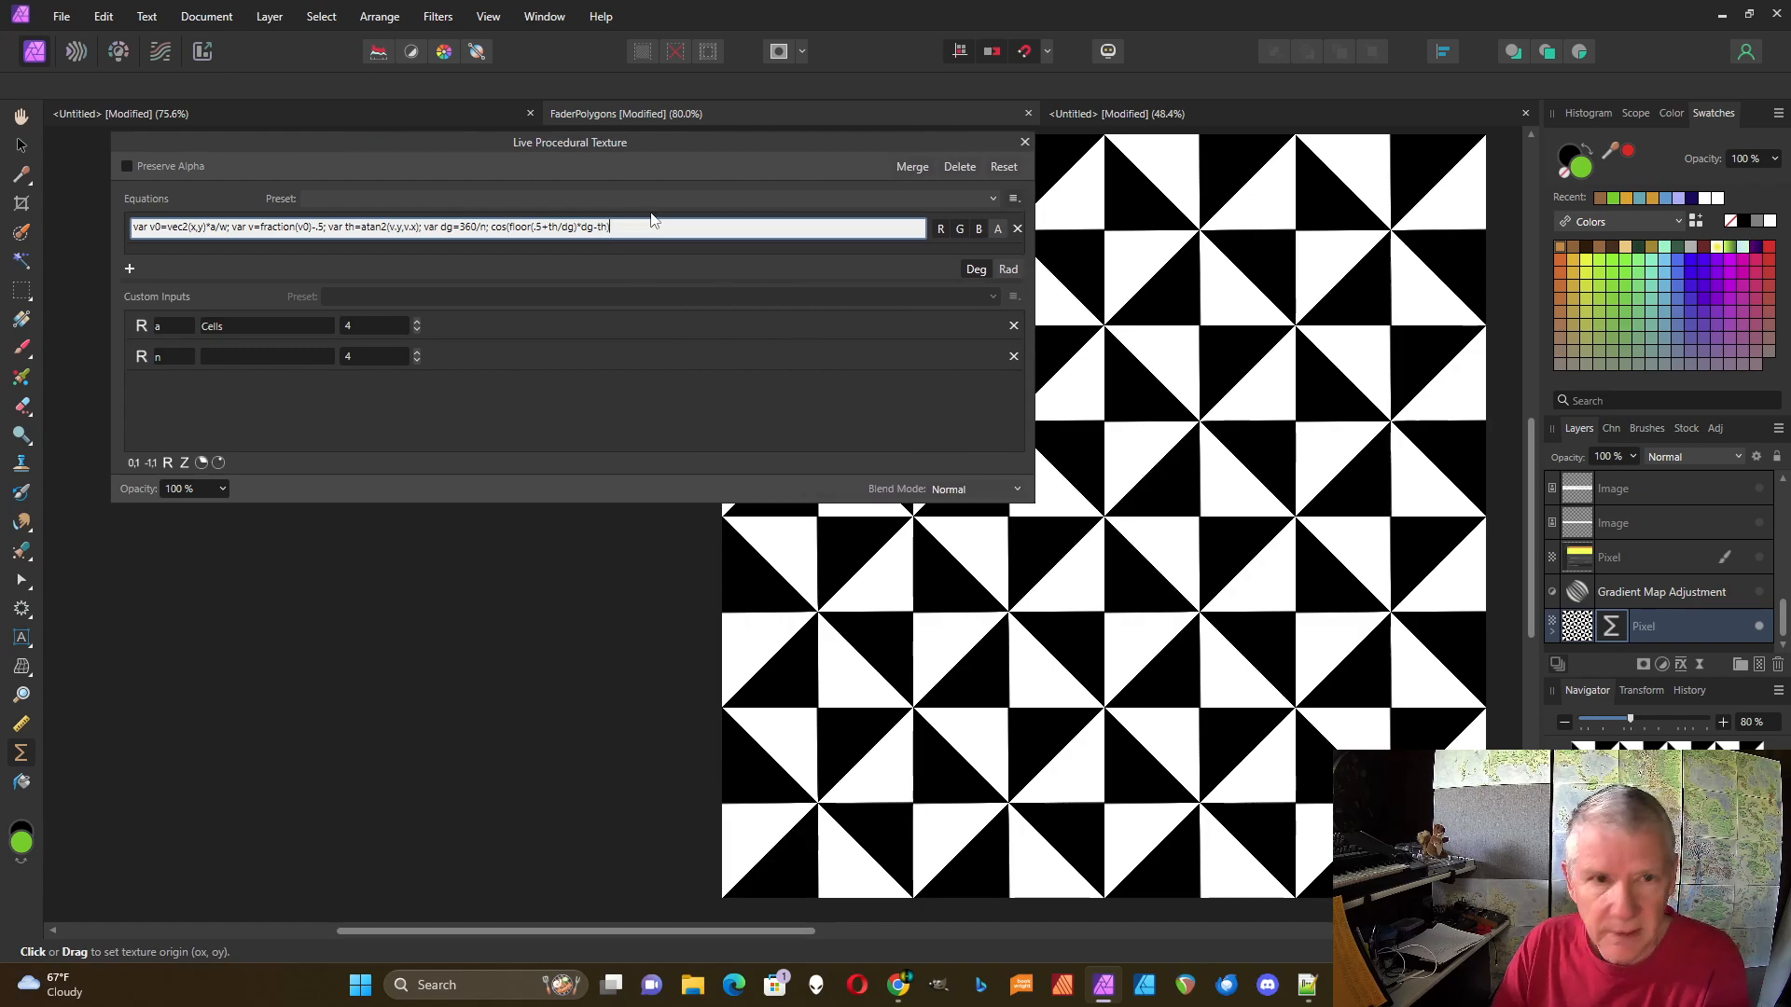
{"action": "key", "text": "Return"}
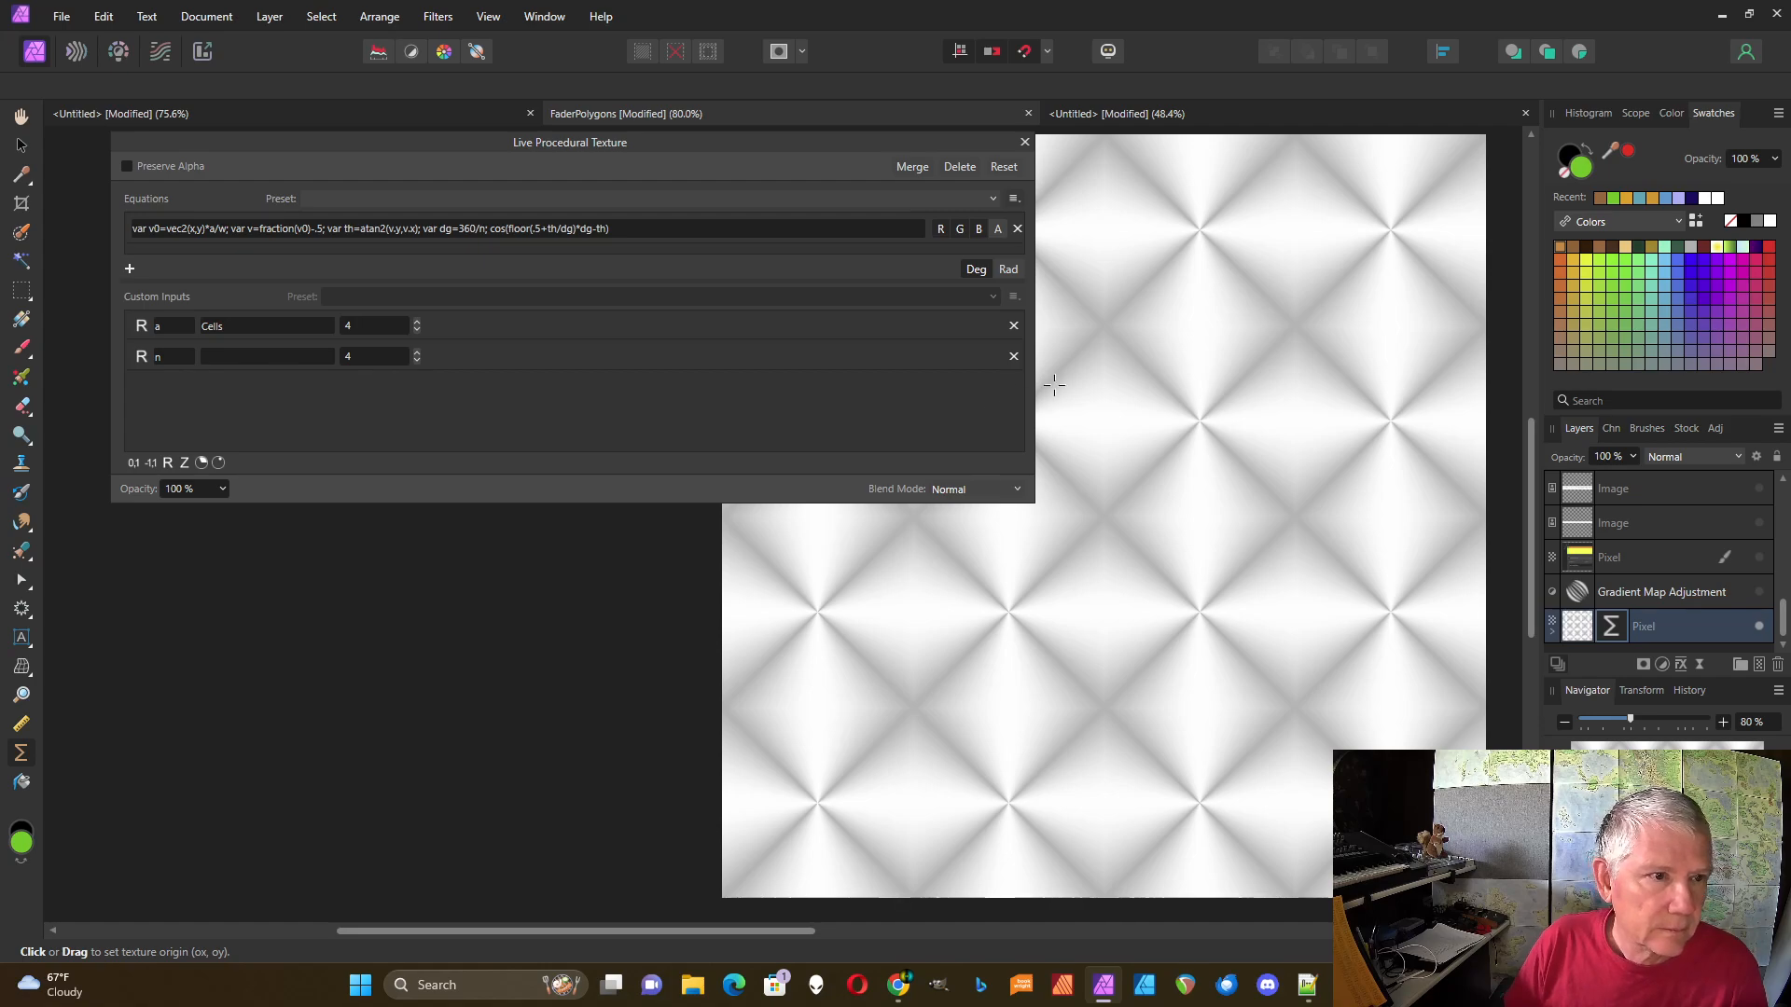
- Set the Cells input to 1 and narrow the texture dialog to uncover the whole canvas
{"action": "left_click", "coordinate": [417, 330]}
{"action": "left_click", "coordinate": [417, 330]}
{"action": "left_click", "coordinate": [417, 330]}
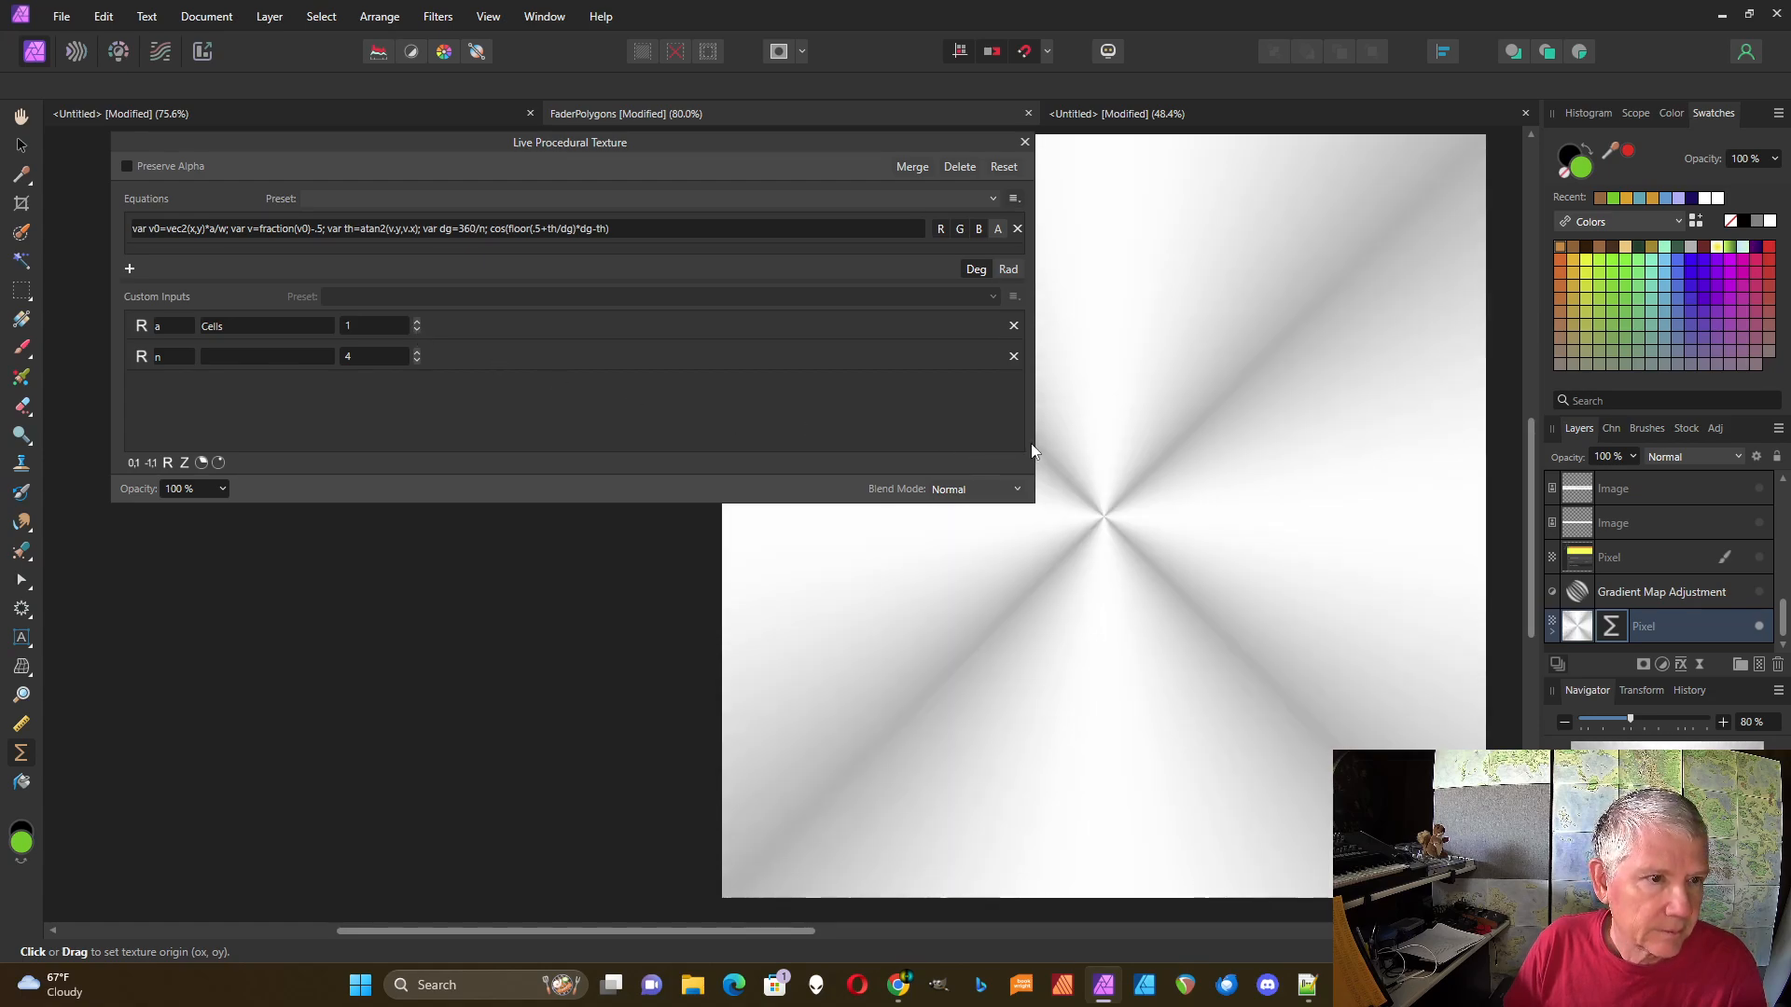
{"action": "left_click_drag", "start_coordinate": [1035, 444], "coordinate": [579, 444]}
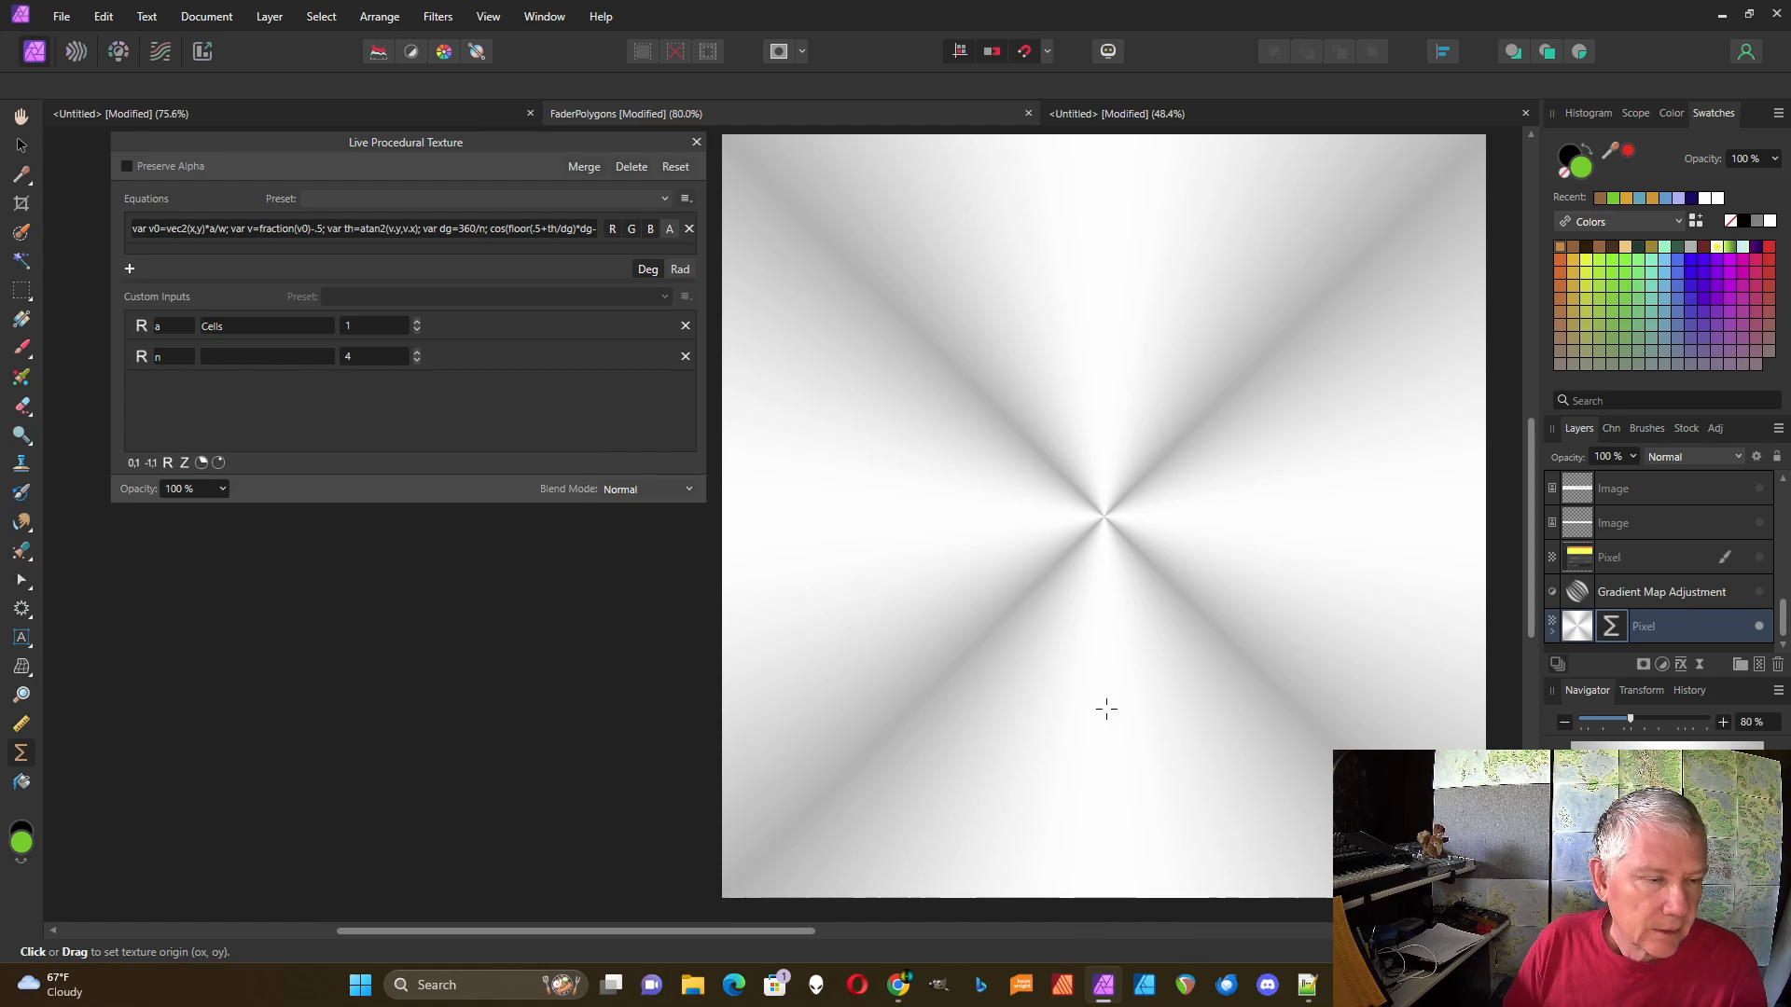
- Show the topmost hidden Pixel layer of the layer stack over the texture
{"action": "left_click", "coordinate": [1784, 501]}
{"action": "left_click", "coordinate": [1784, 501]}
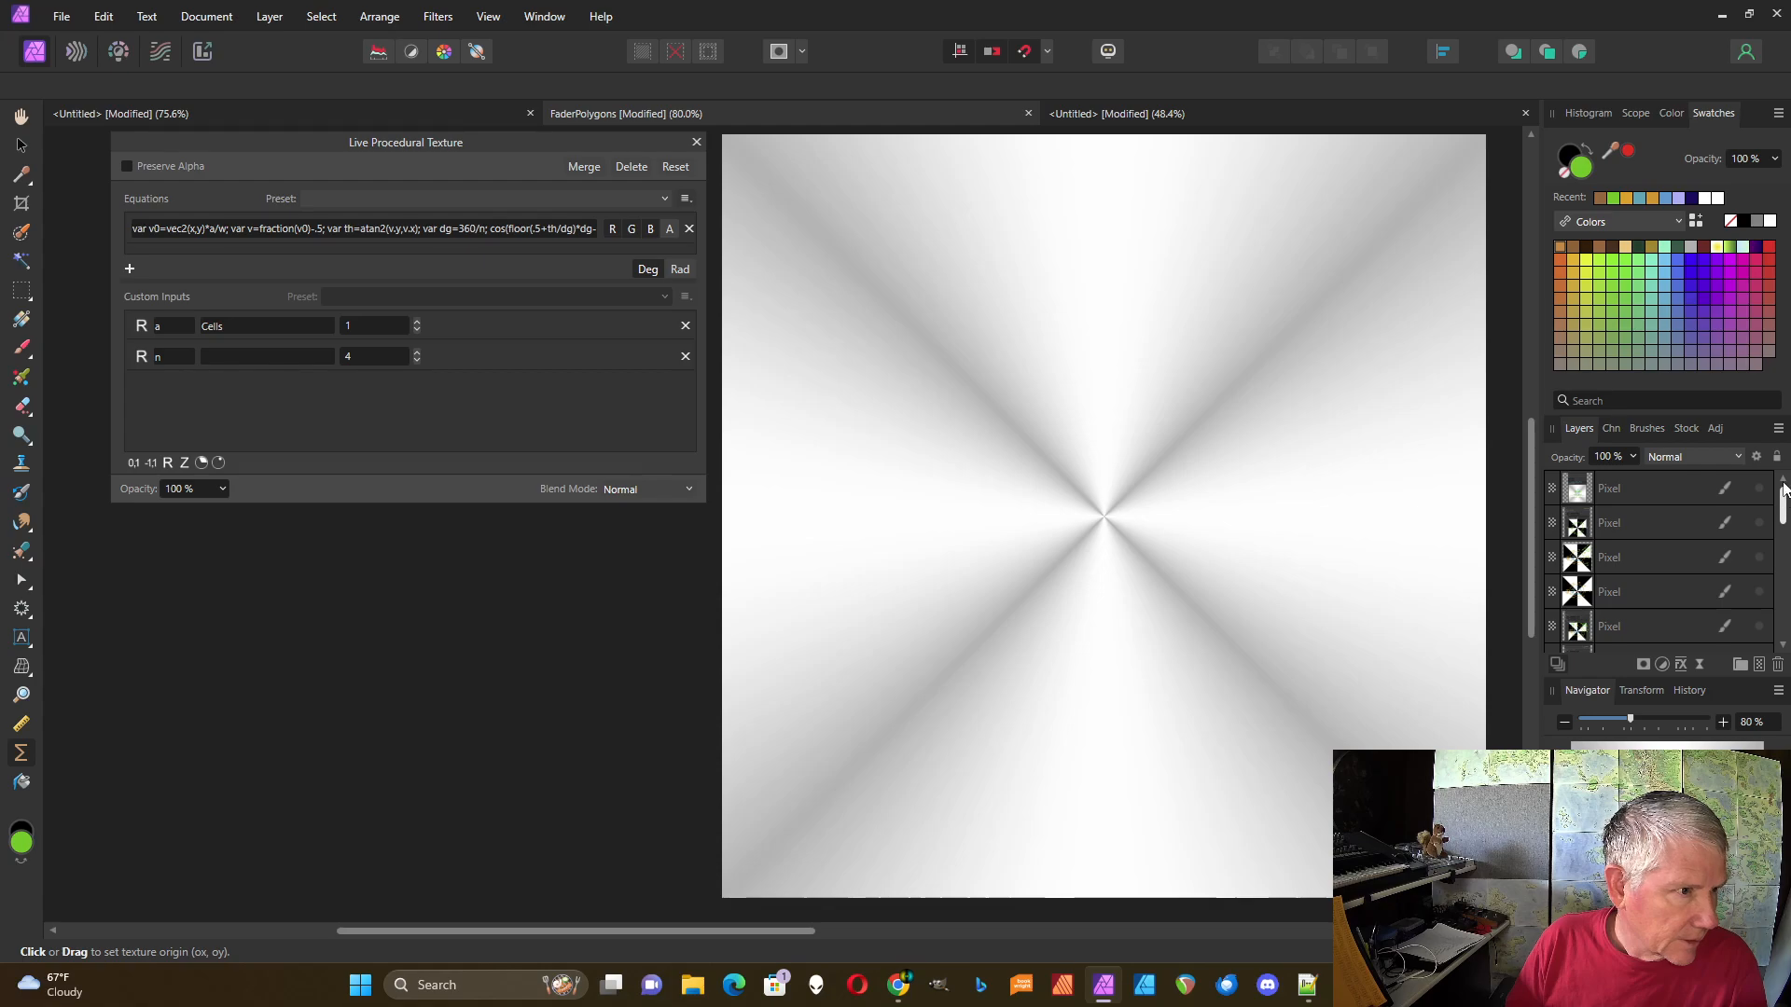
{"action": "left_click", "coordinate": [1760, 489]}
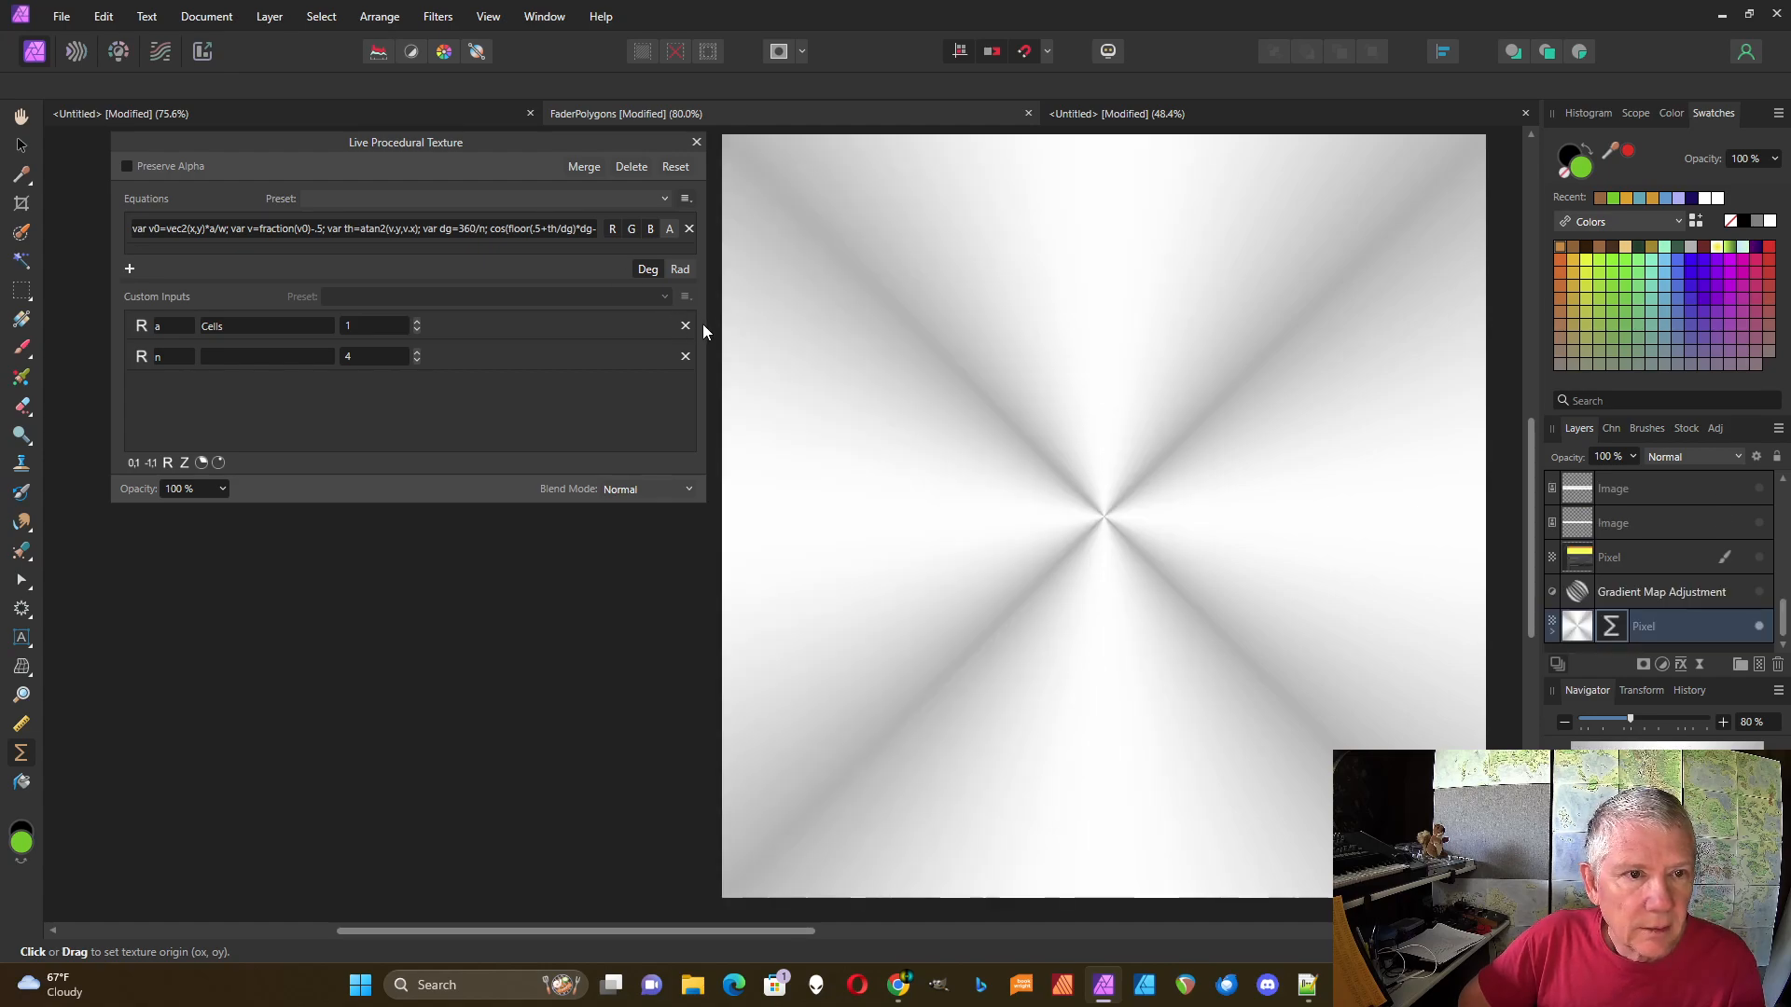
- Multiply the cosine term at the end of the equation by length(v) and apply it
{"action": "left_click_drag", "start_coordinate": [704, 323], "coordinate": [984, 317]}
{"action": "left_click", "coordinate": [627, 234]}
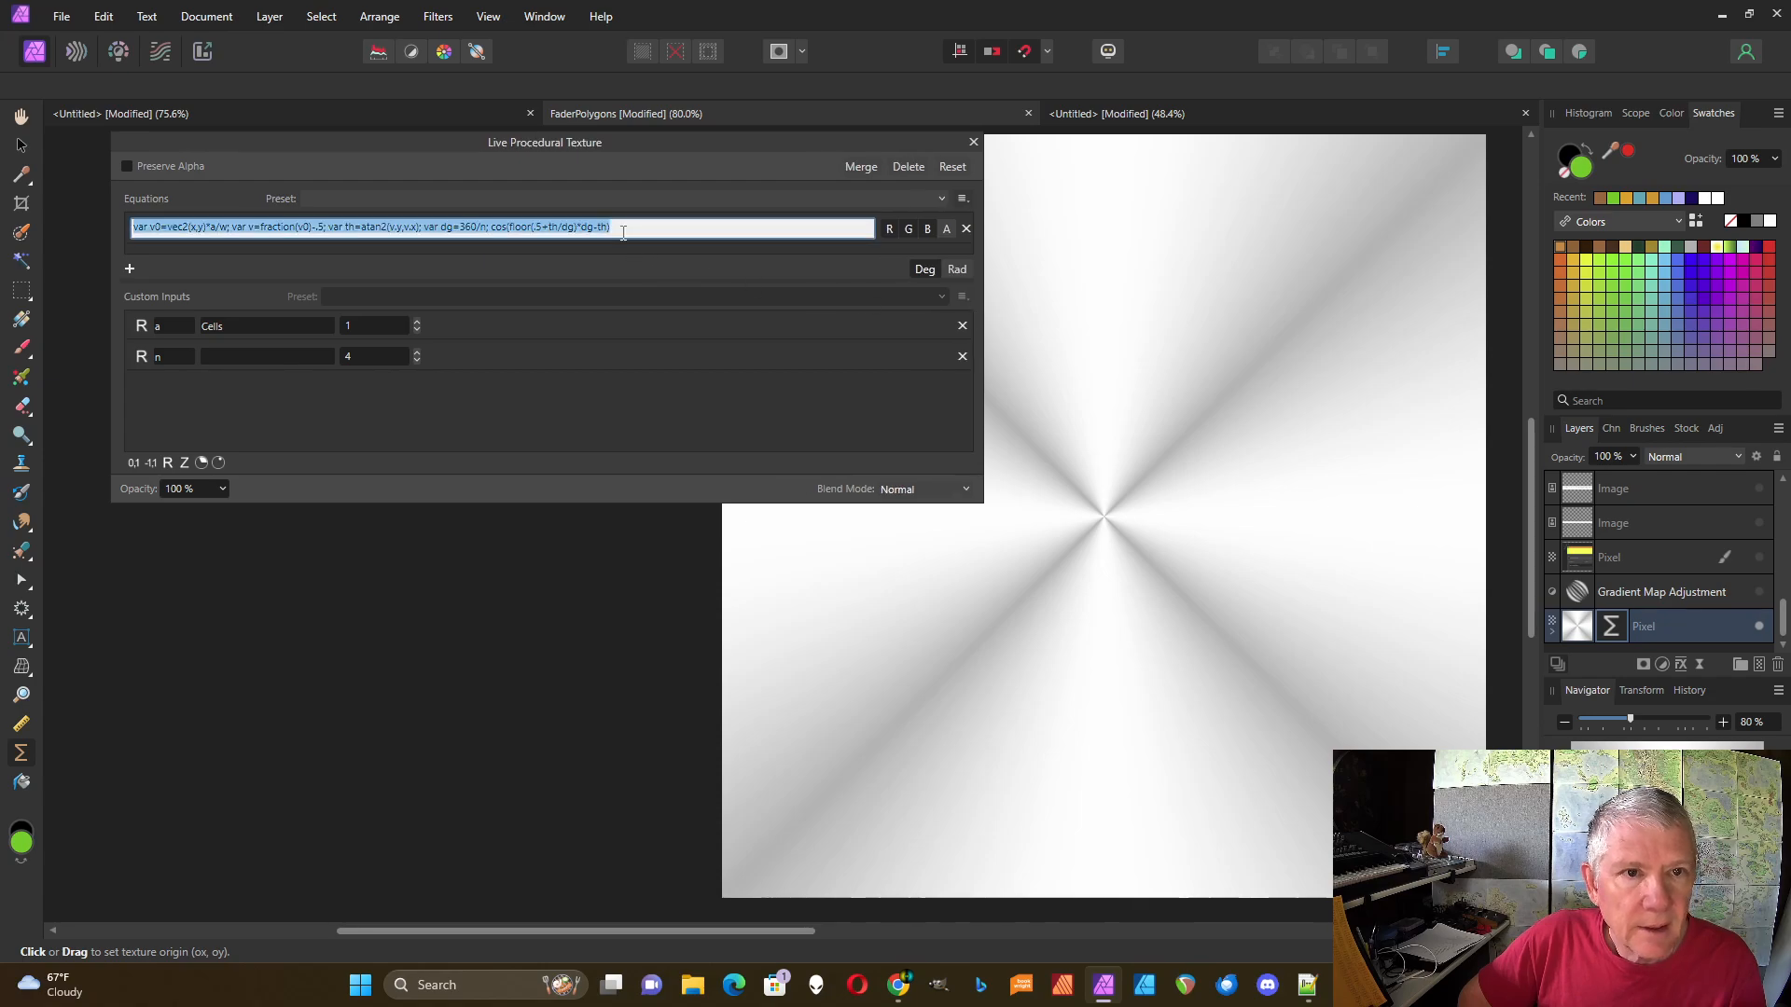
{"action": "left_click", "coordinate": [619, 227]}
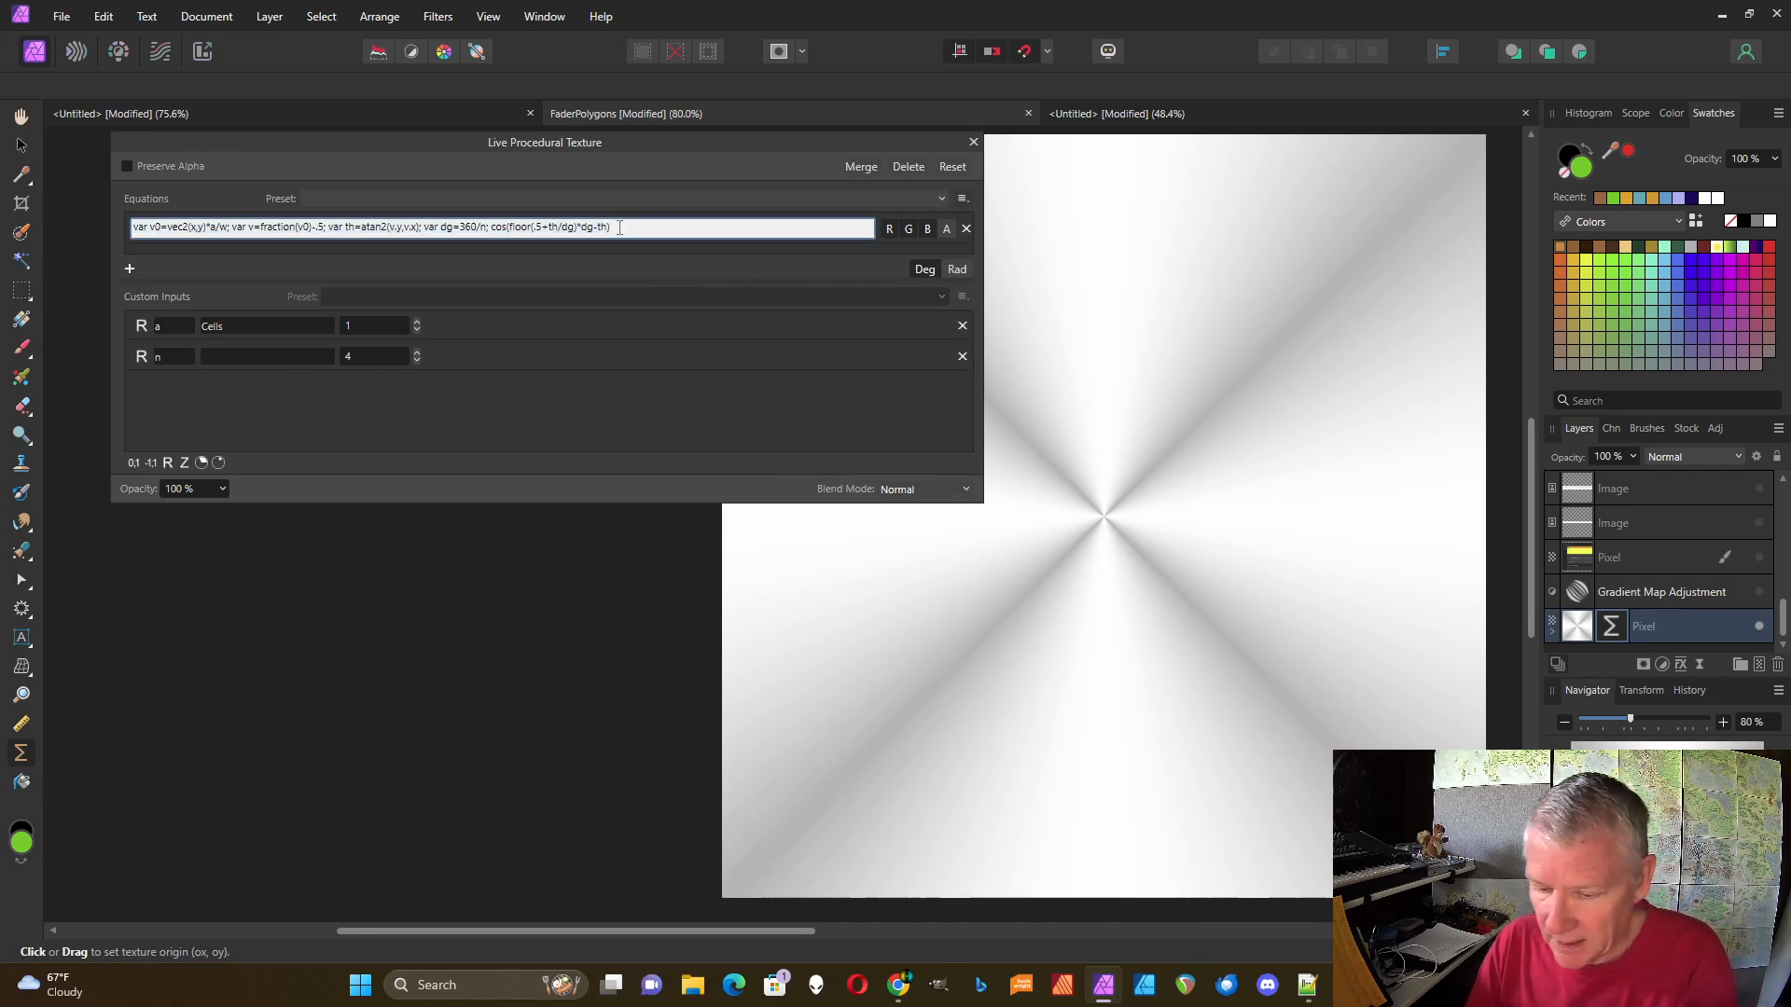
{"action": "type", "text": "*"}
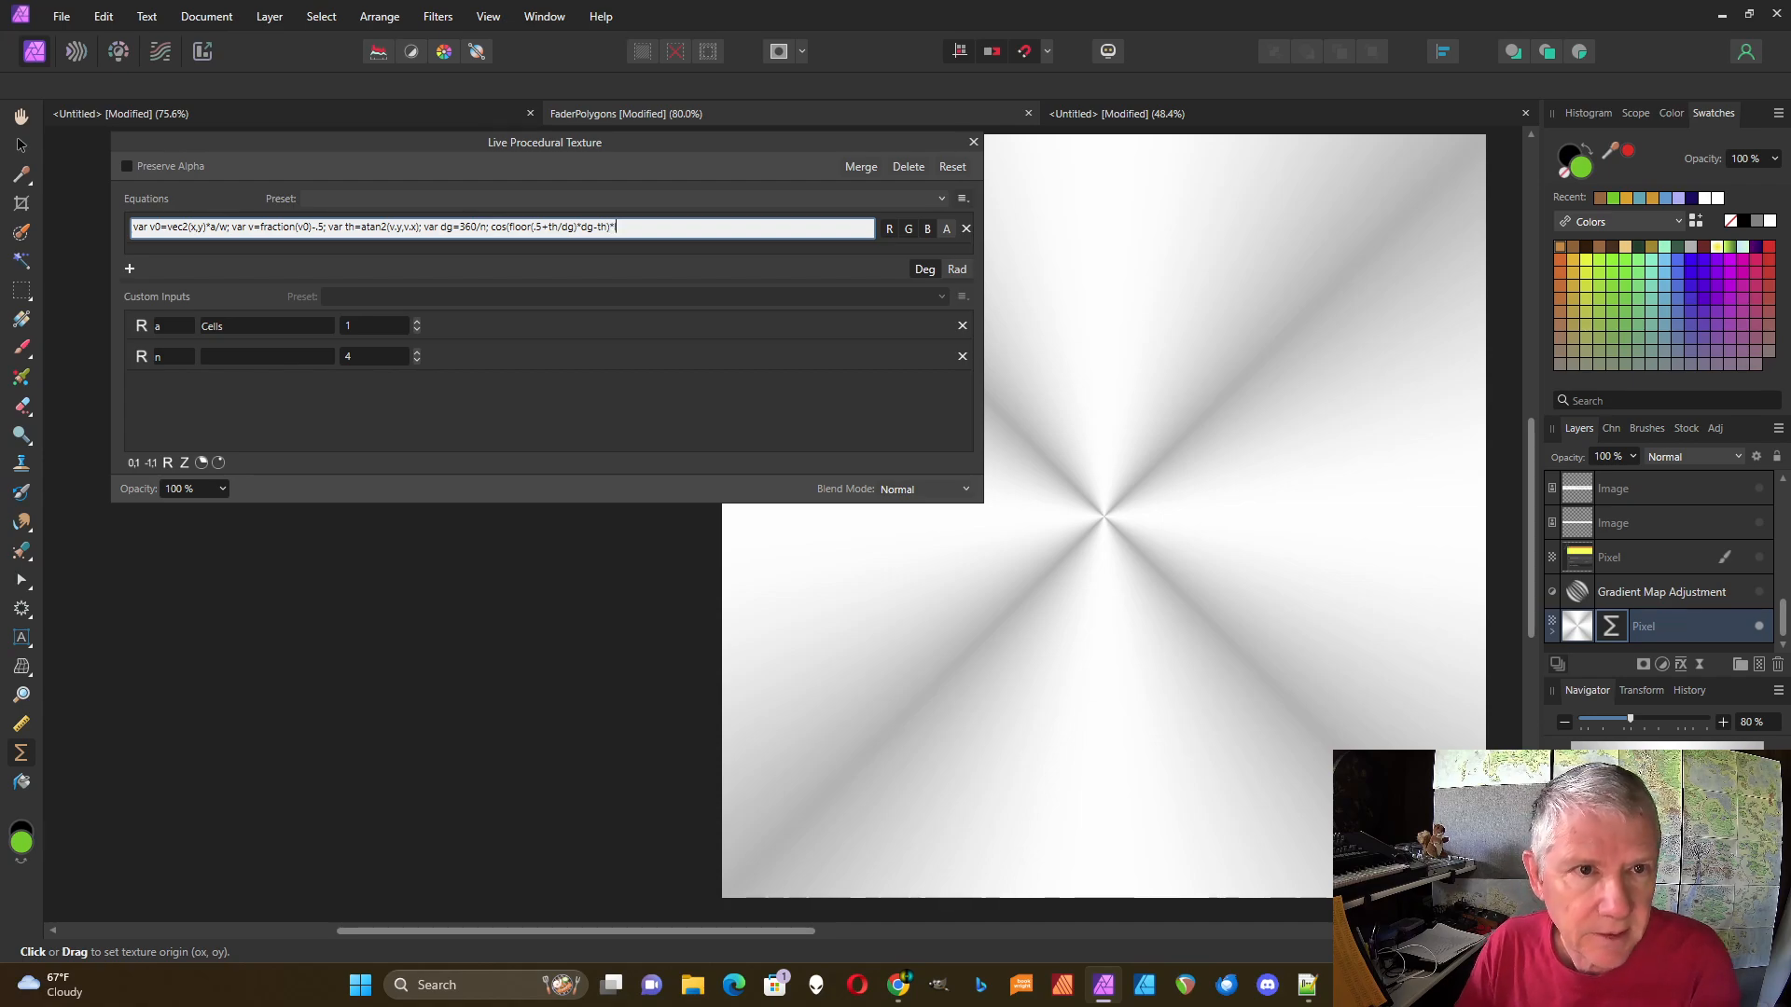
{"action": "type", "text": "length"}
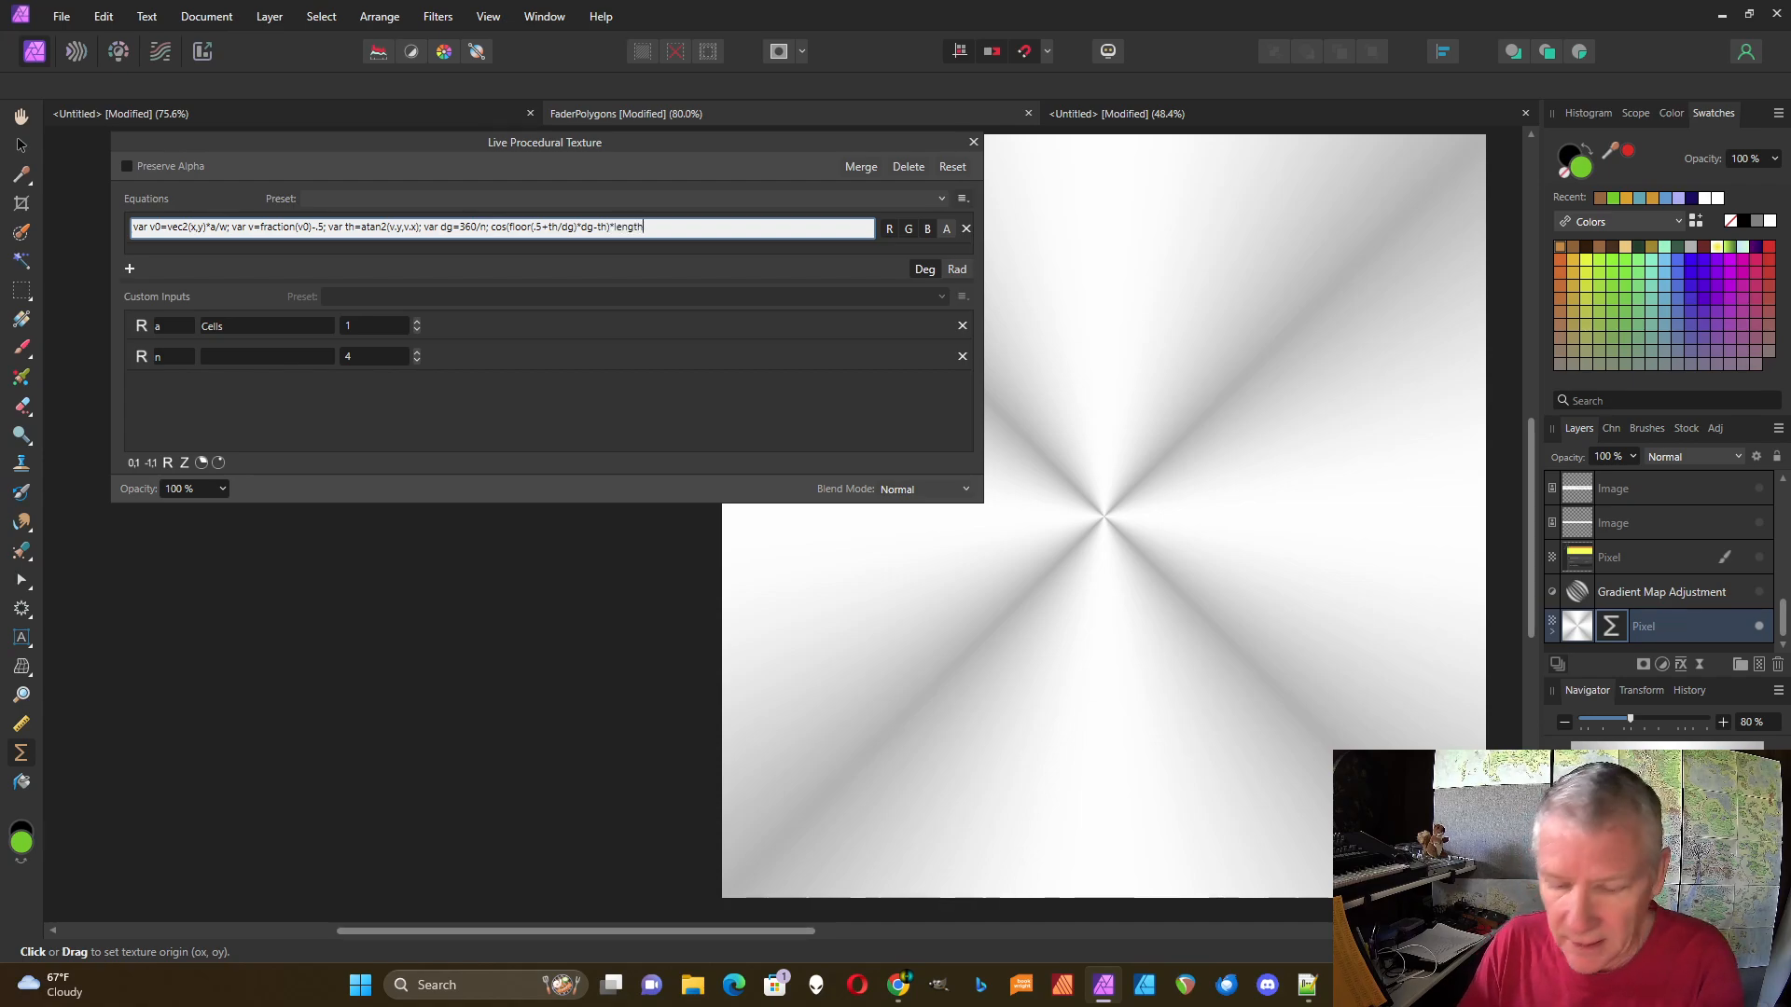
{"action": "type", "text": "(v)"}
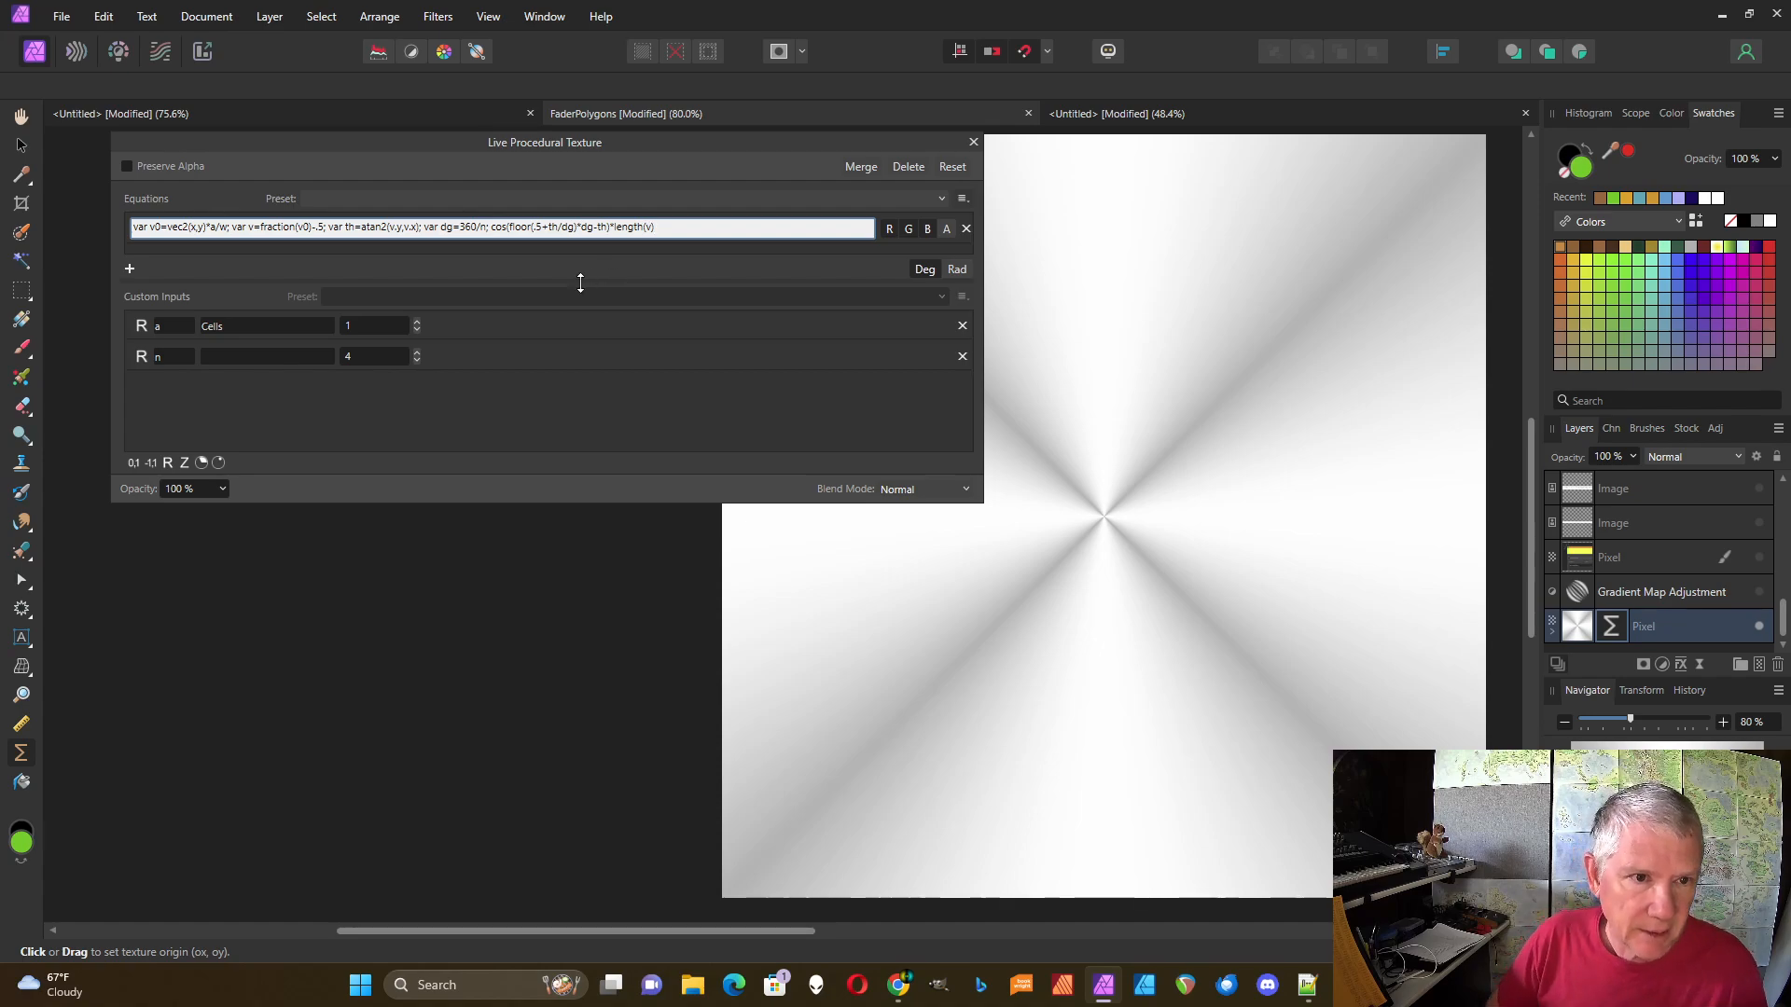
{"action": "key", "text": "Return"}
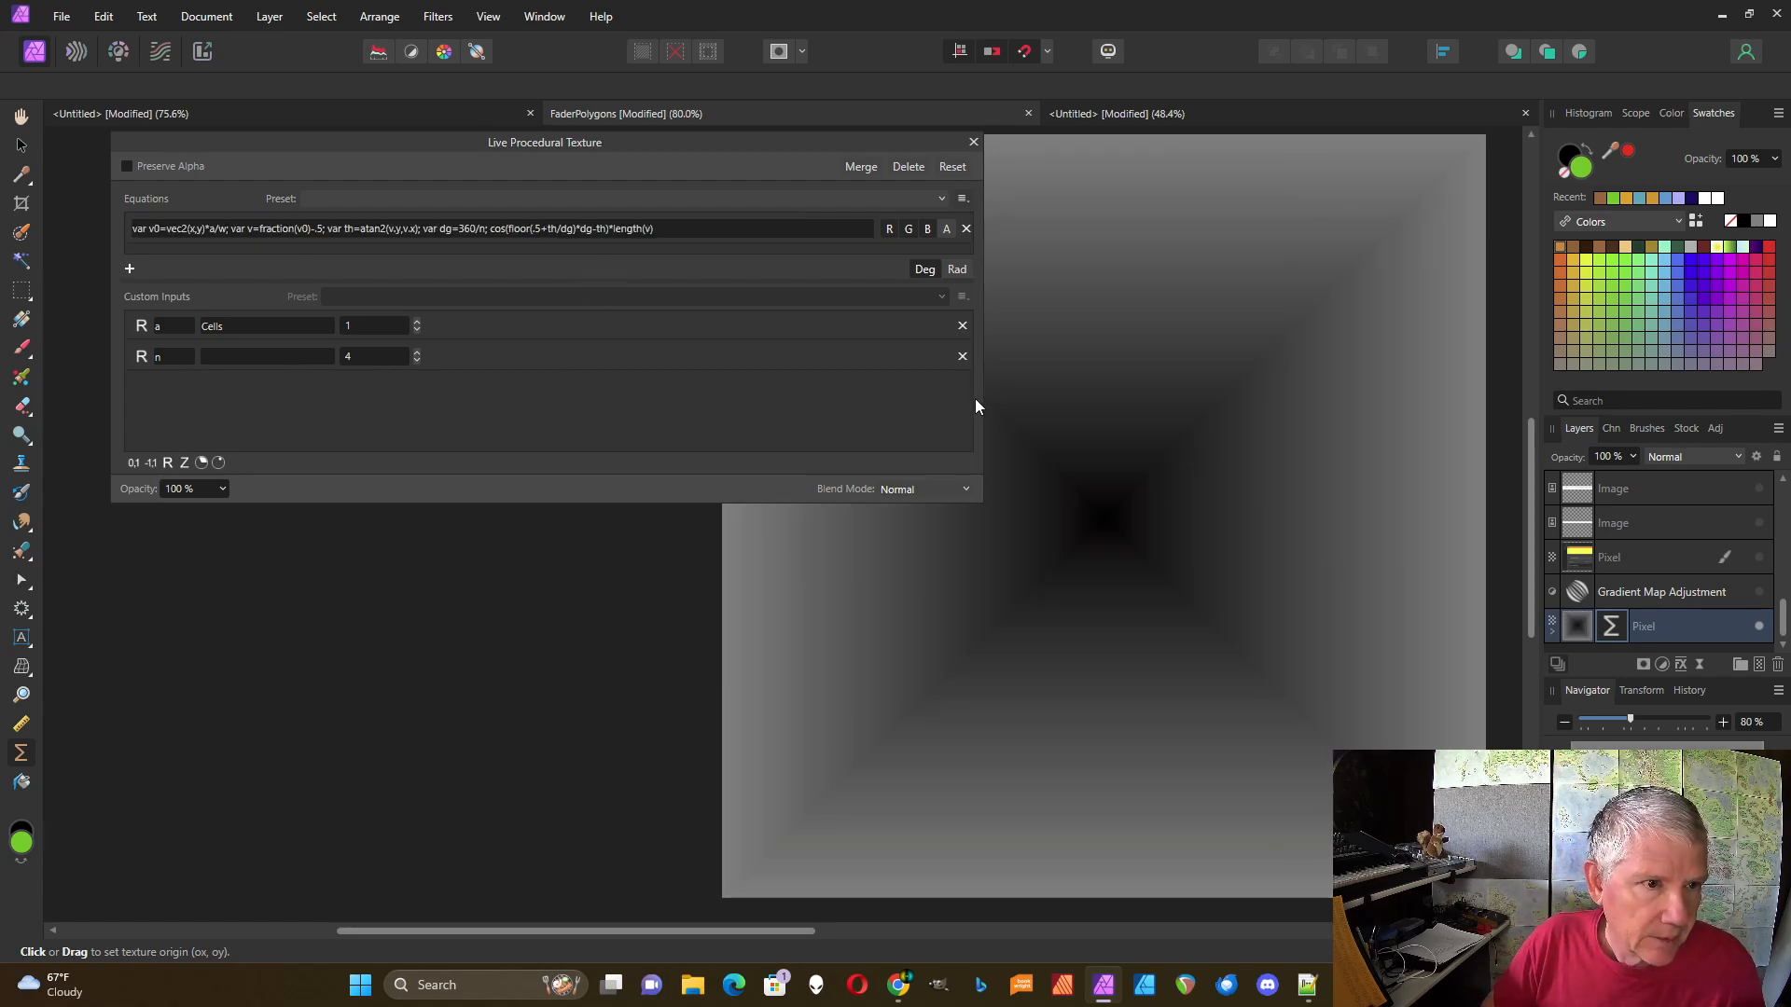
- Try the n input at values between 3 and 7 on the uncovered canvas, ending back at 4
{"action": "left_click_drag", "start_coordinate": [980, 406], "coordinate": [705, 406]}
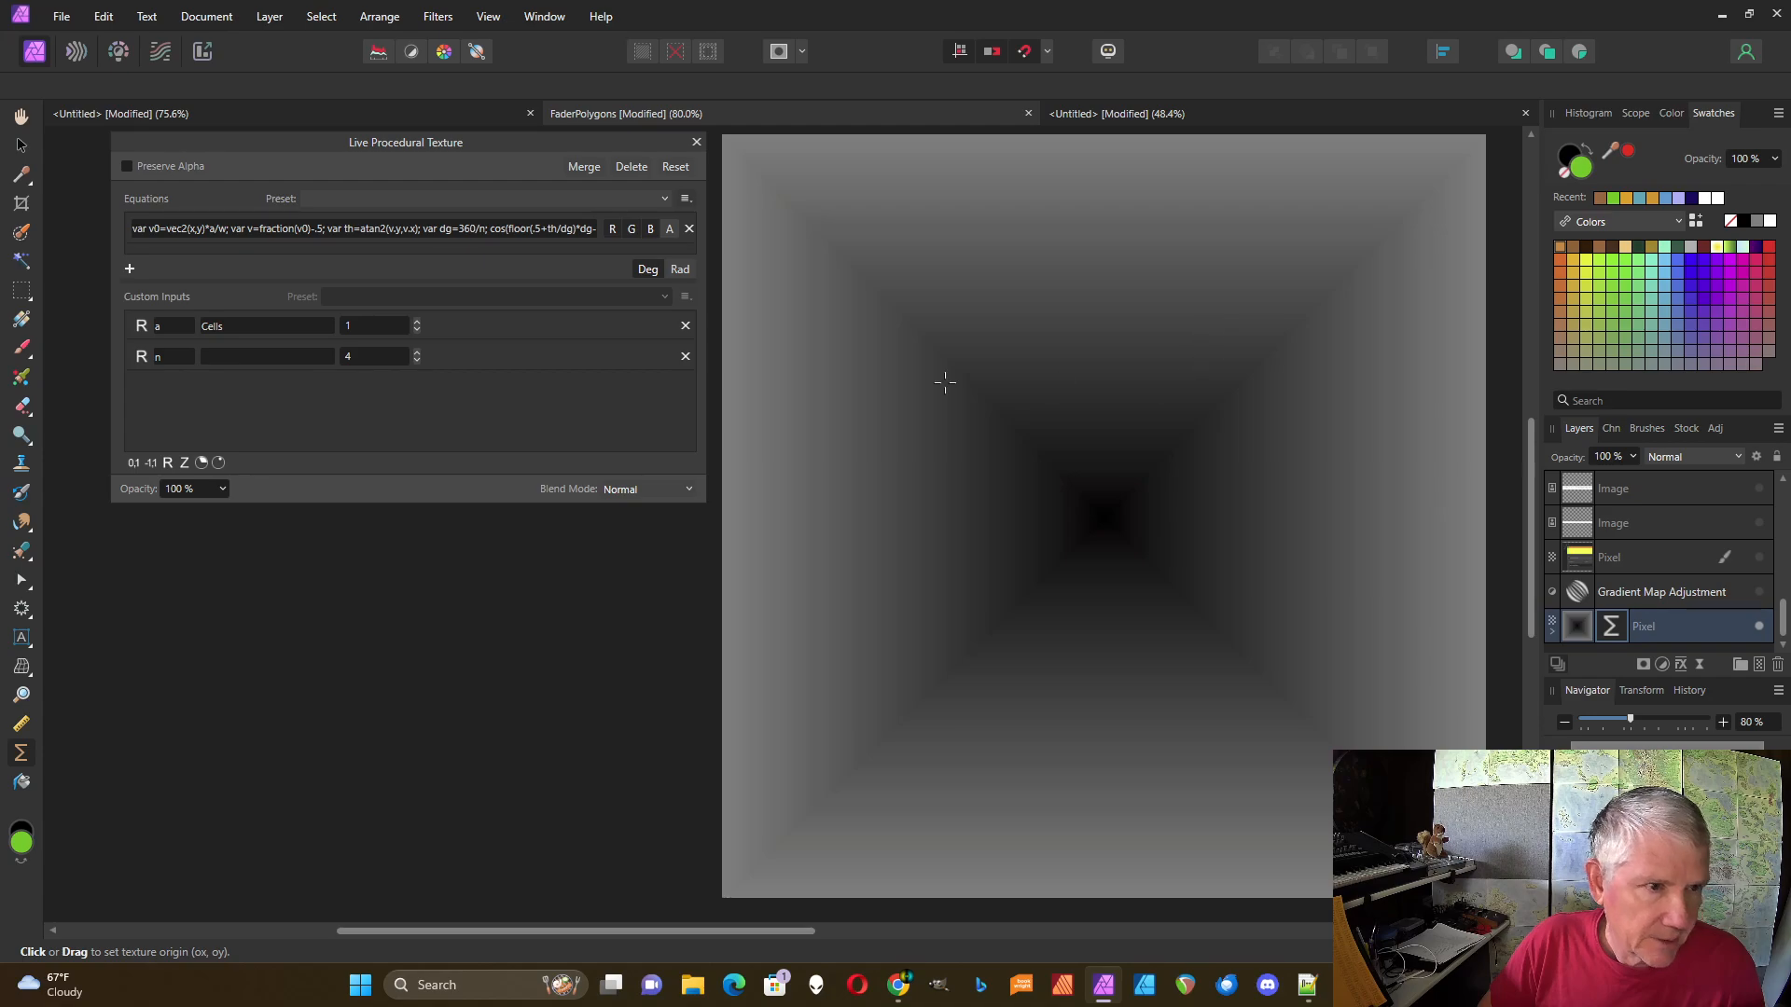
{"action": "left_click", "coordinate": [416, 353]}
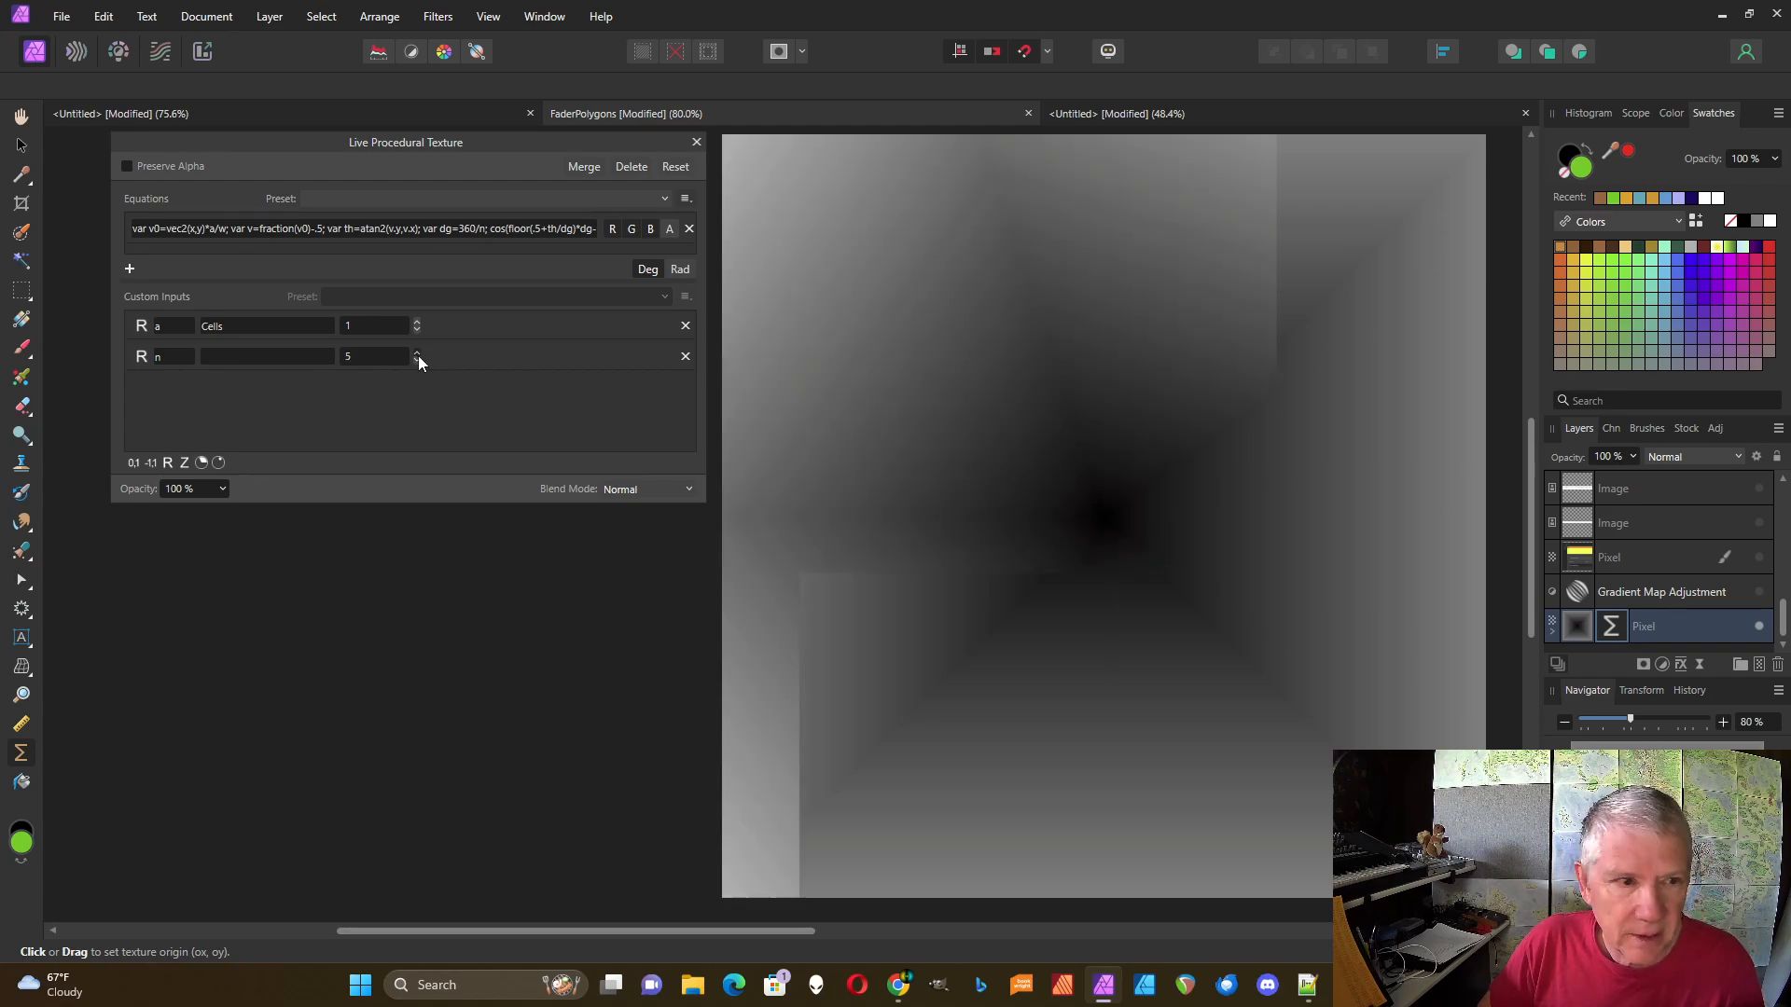
{"action": "left_click", "coordinate": [417, 360]}
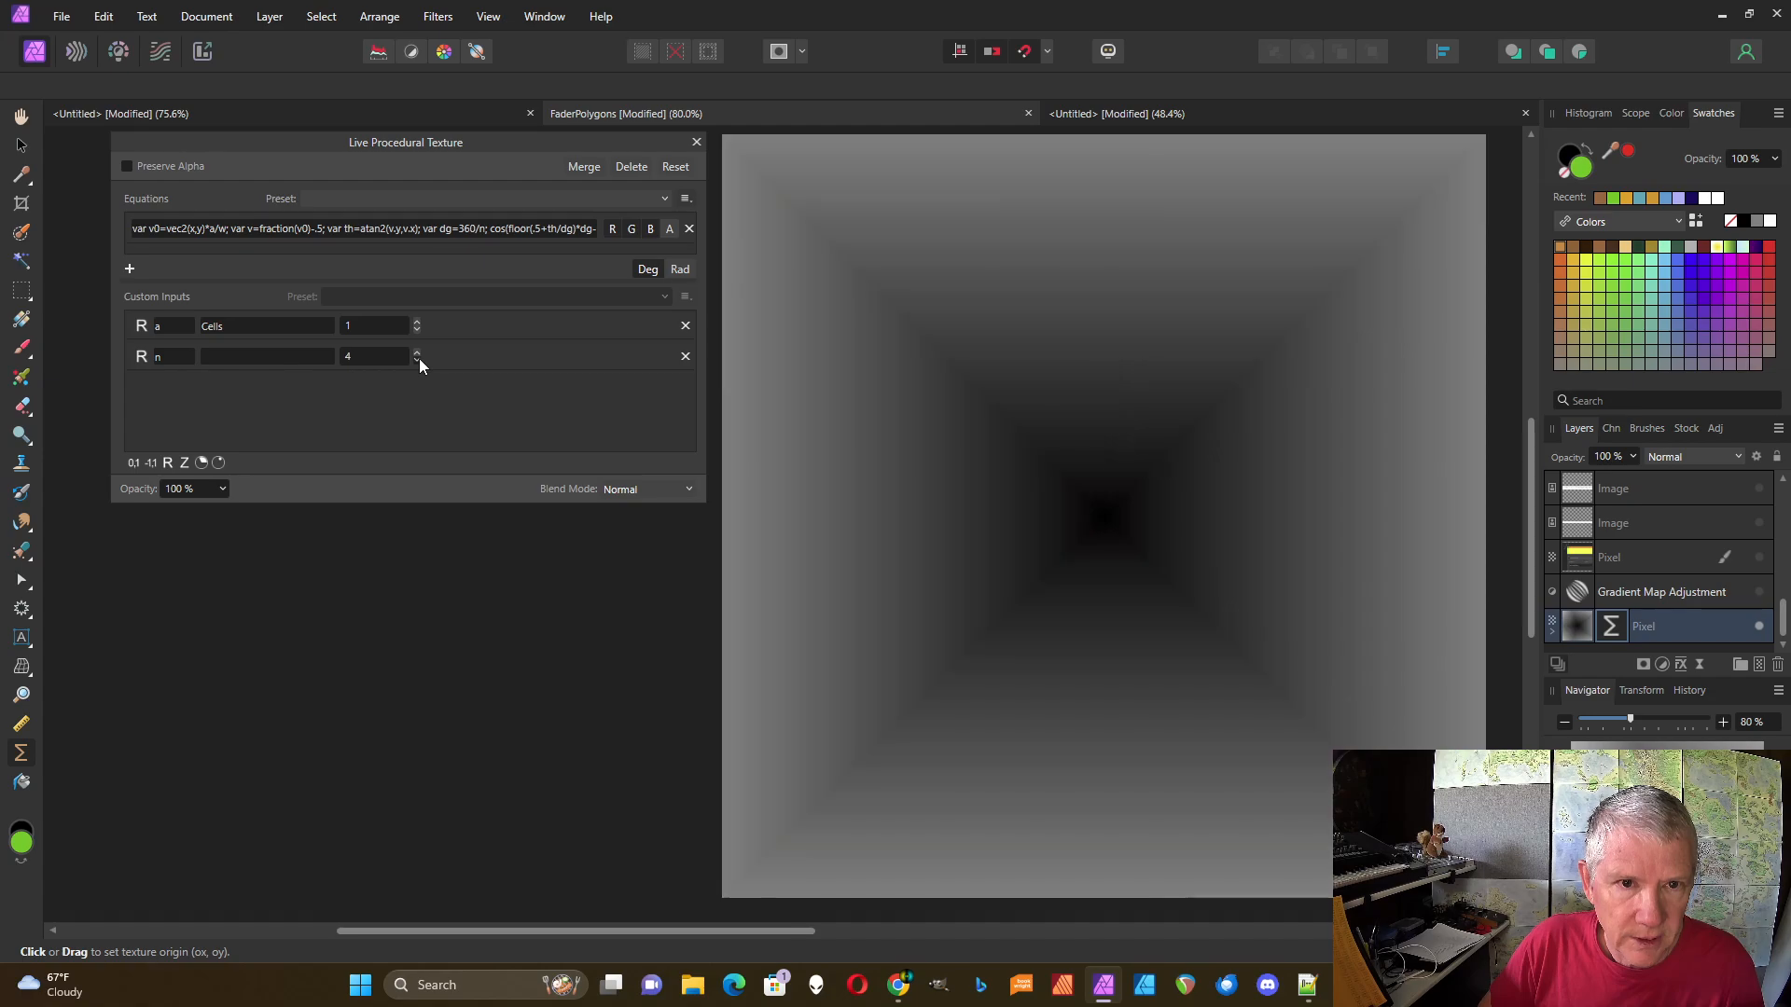
{"action": "left_click", "coordinate": [417, 360]}
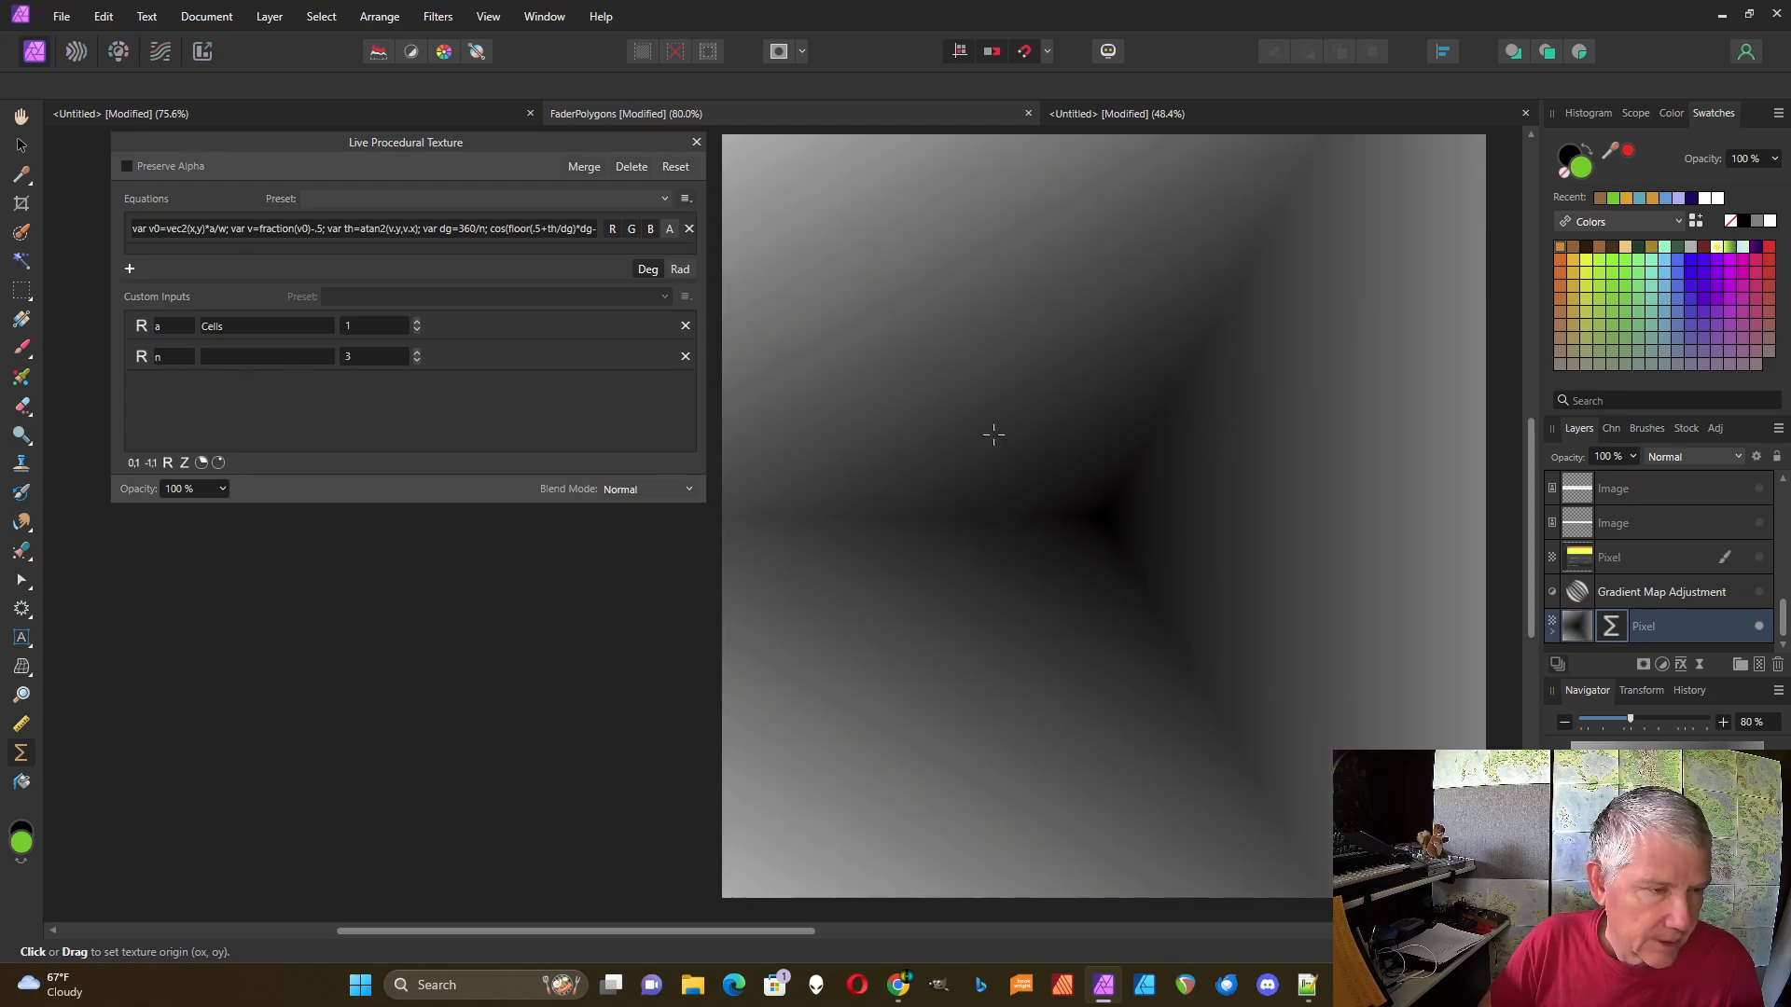
{"action": "left_click", "coordinate": [416, 353]}
{"action": "left_click", "coordinate": [416, 352]}
{"action": "left_click", "coordinate": [416, 352]}
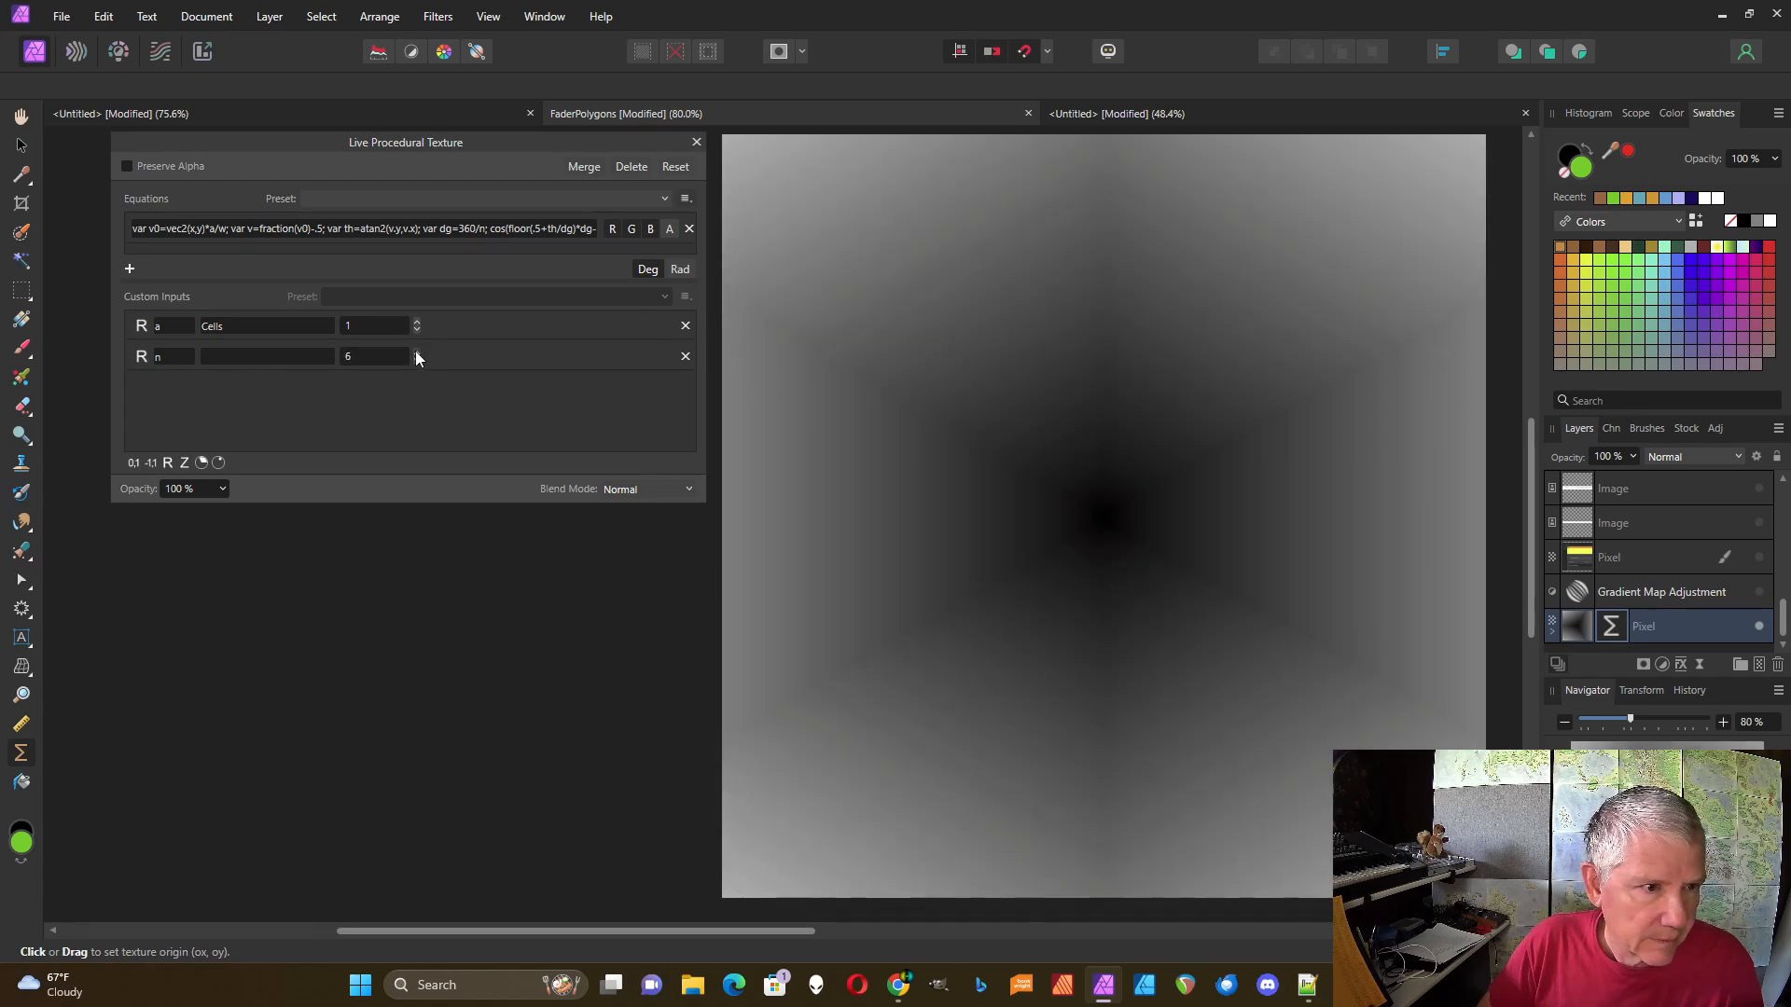
{"action": "left_click", "coordinate": [416, 353]}
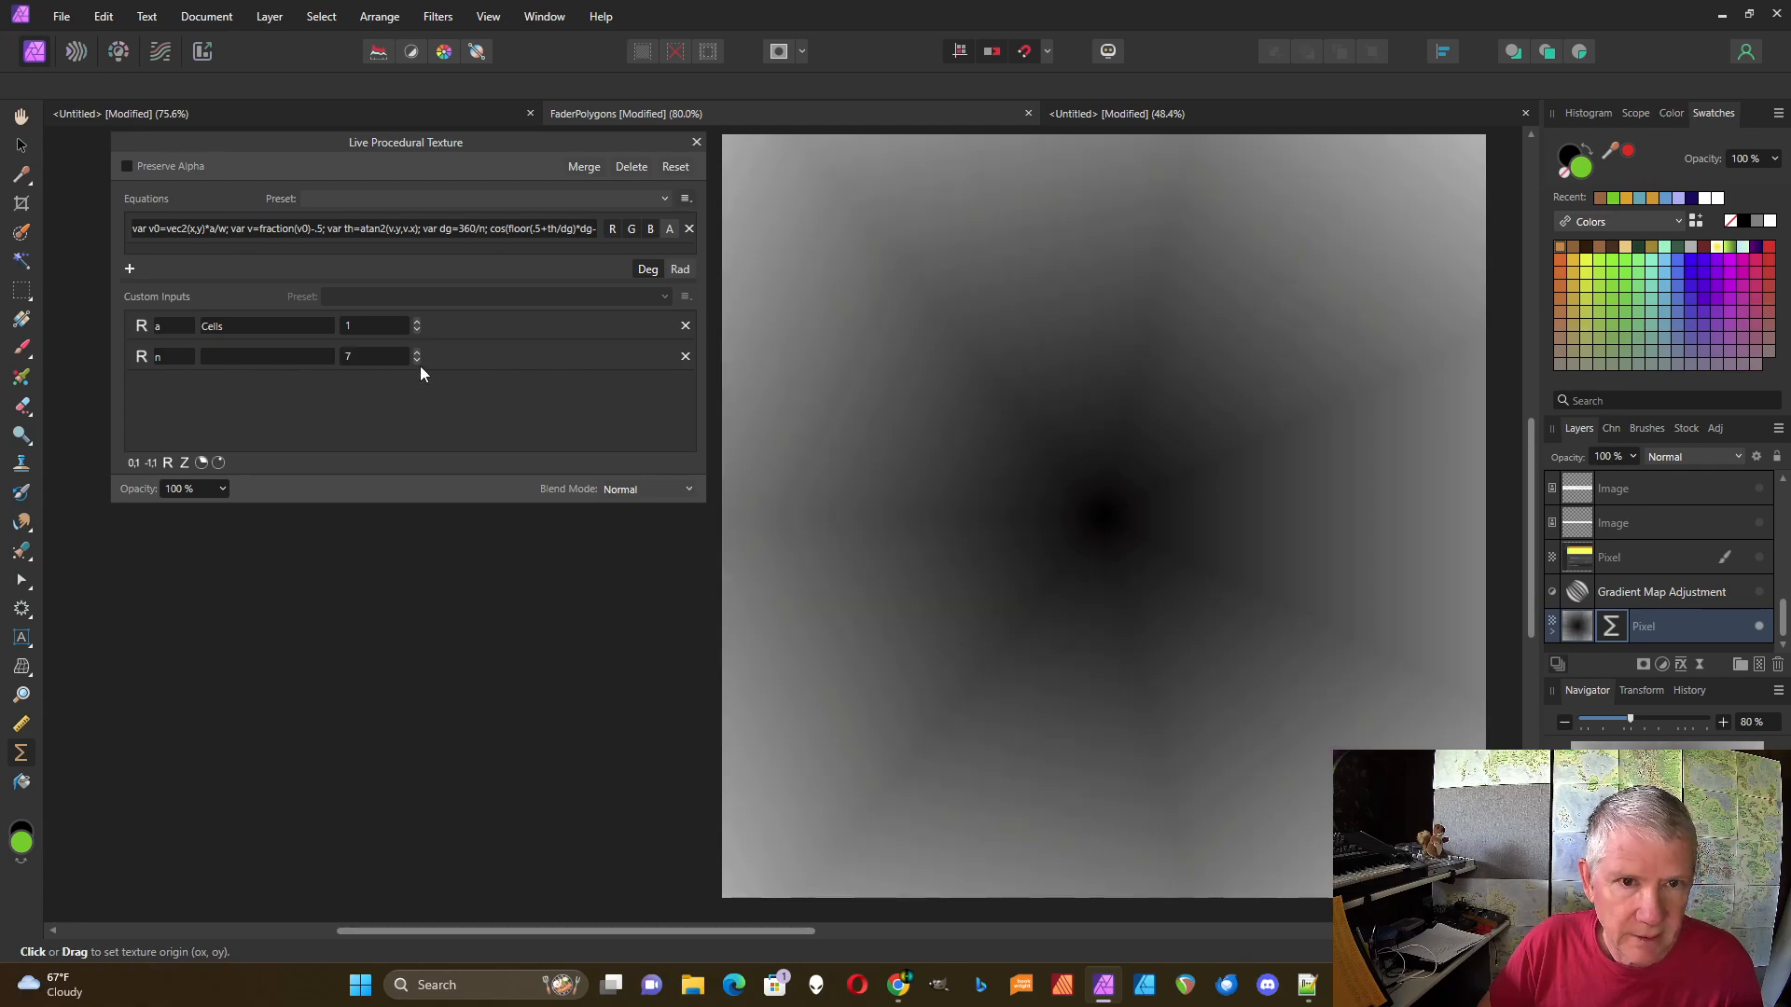
{"action": "left_click", "coordinate": [416, 361]}
{"action": "left_click", "coordinate": [416, 361]}
{"action": "left_click", "coordinate": [416, 361]}
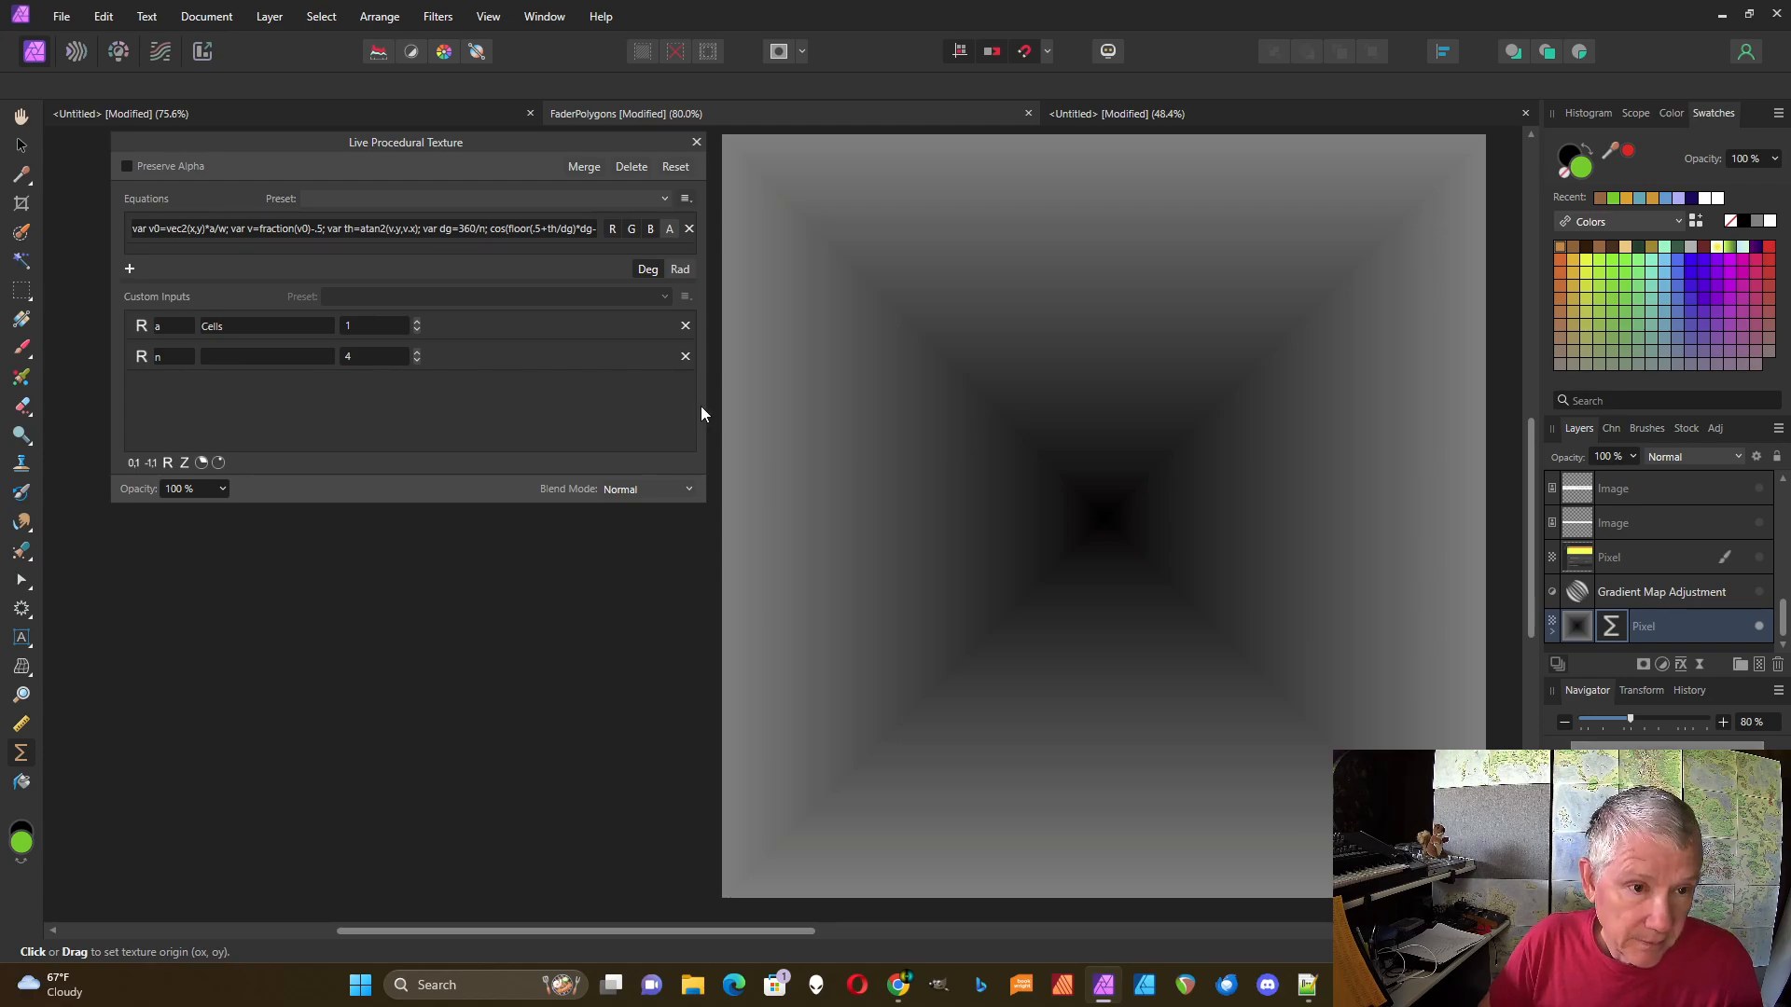
{"action": "left_click_drag", "start_coordinate": [704, 404], "coordinate": [1155, 373]}
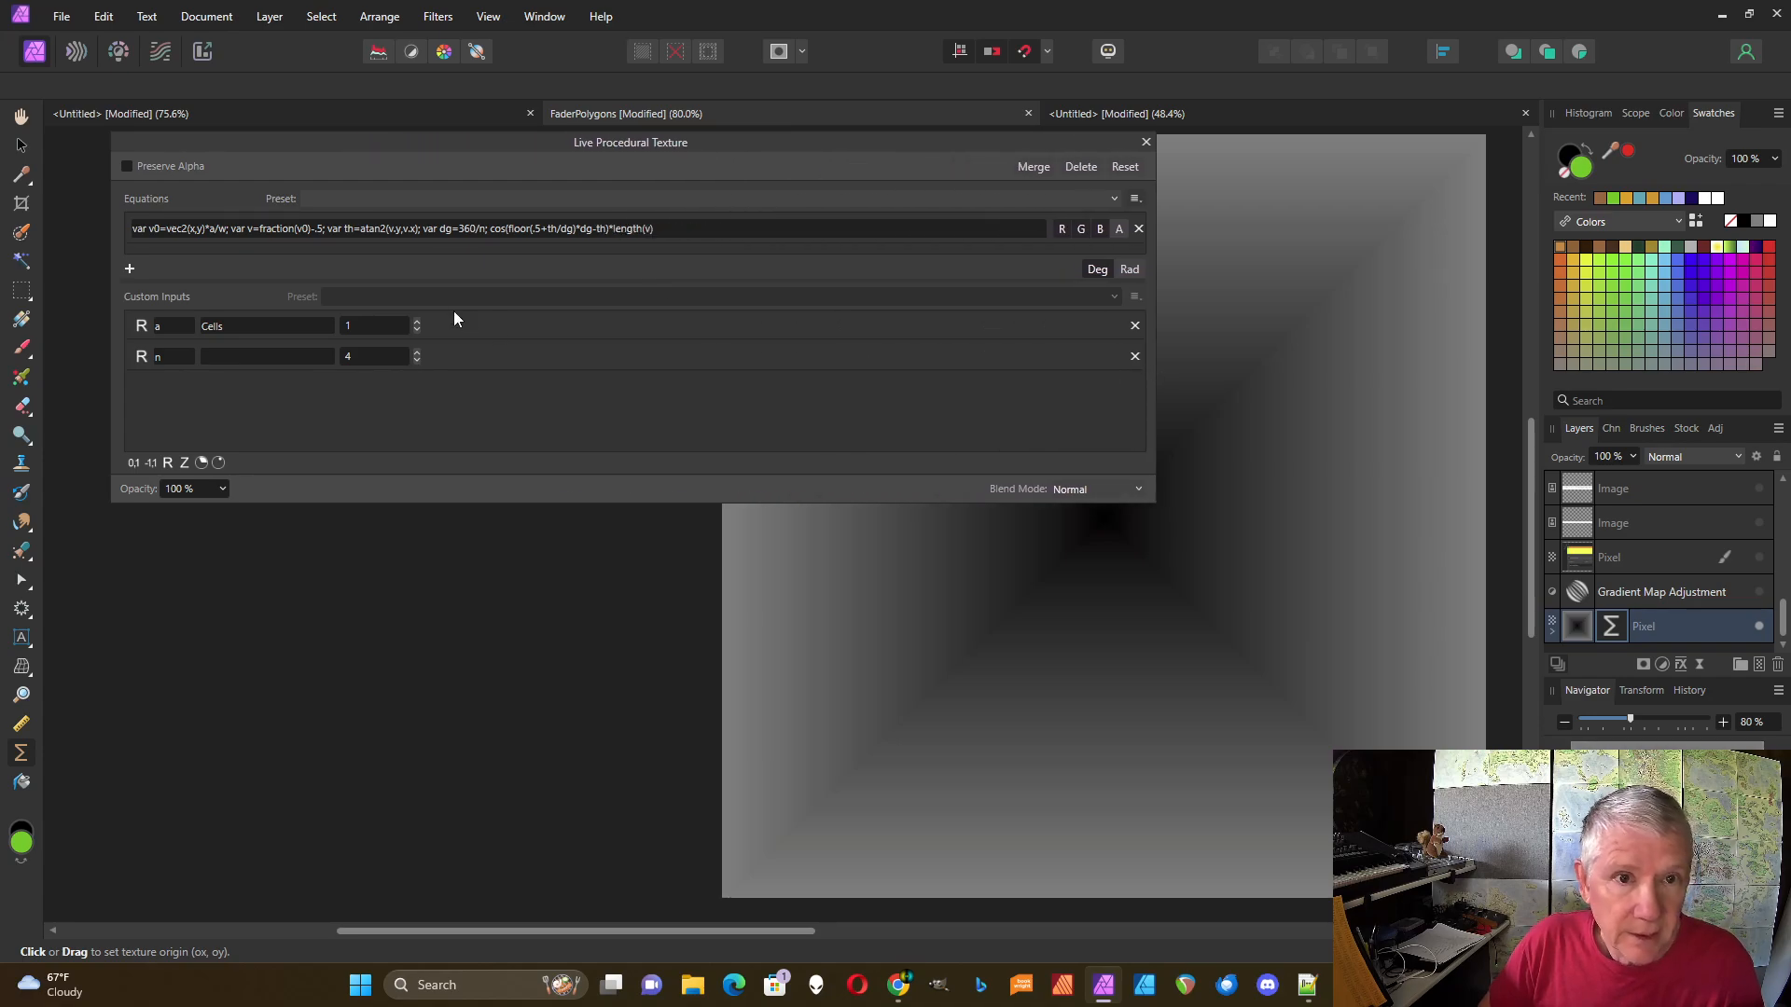
{"action": "left_click", "coordinate": [488, 230]}
{"action": "left_click", "coordinate": [491, 232]}
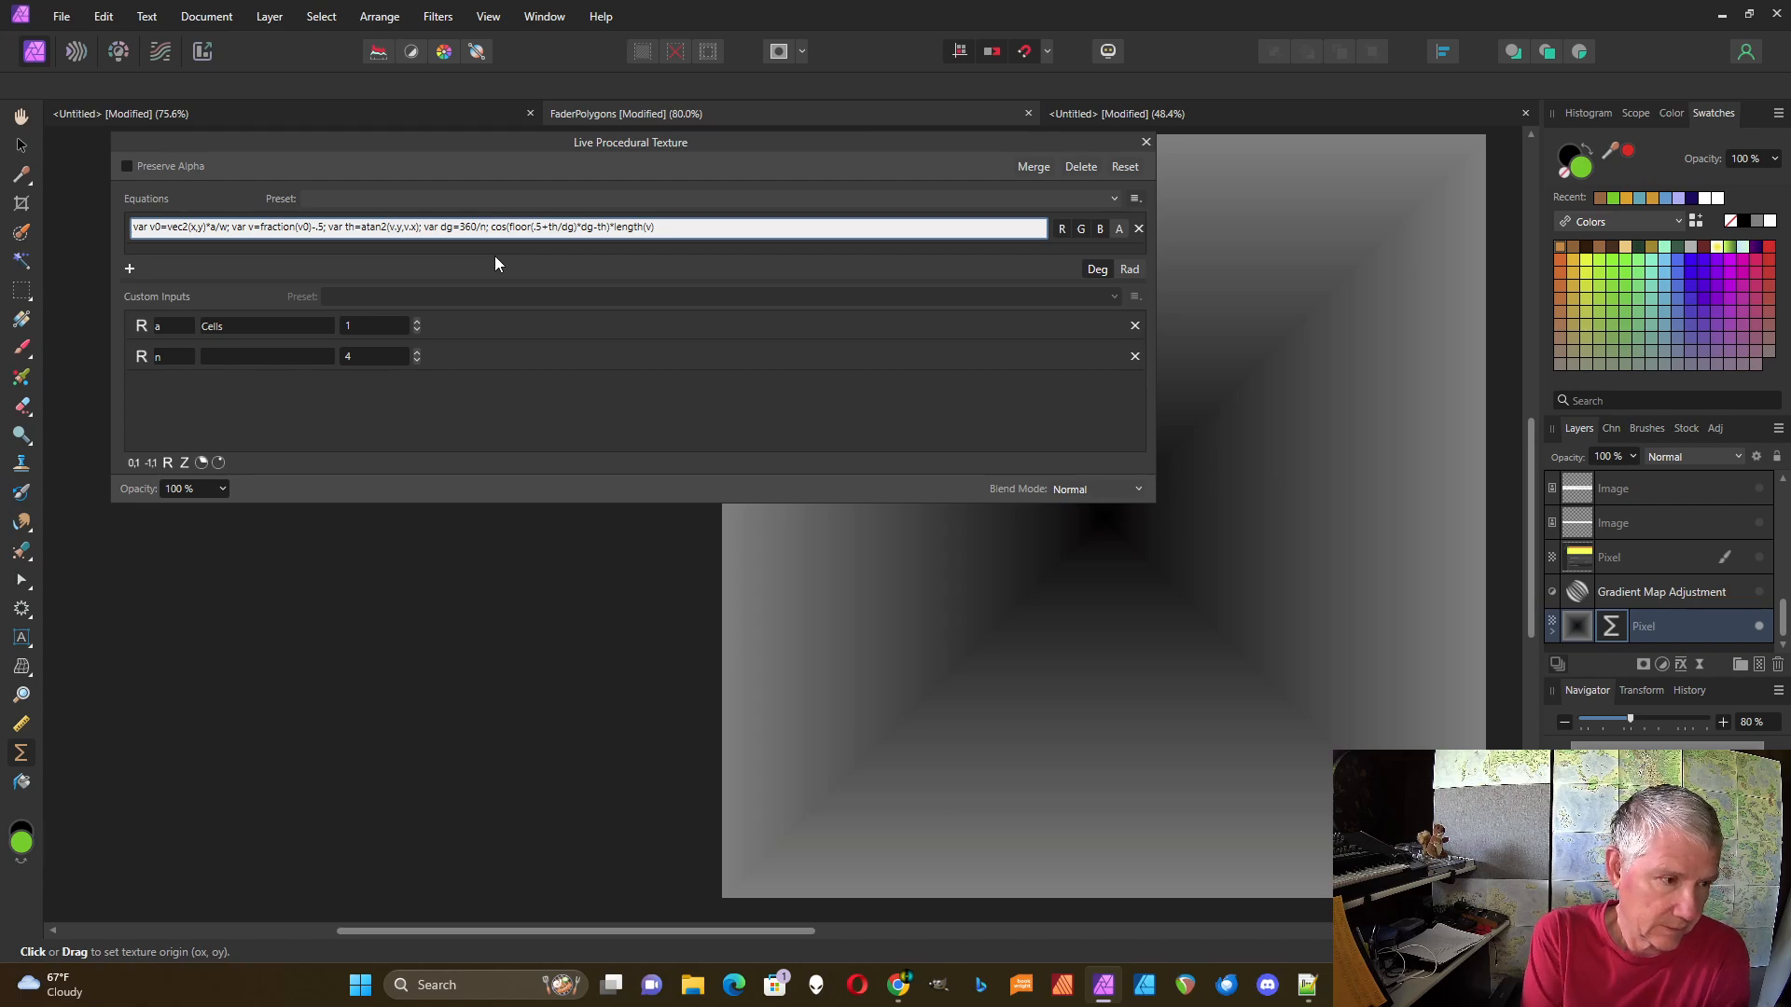
{"action": "type", "text": "s"}
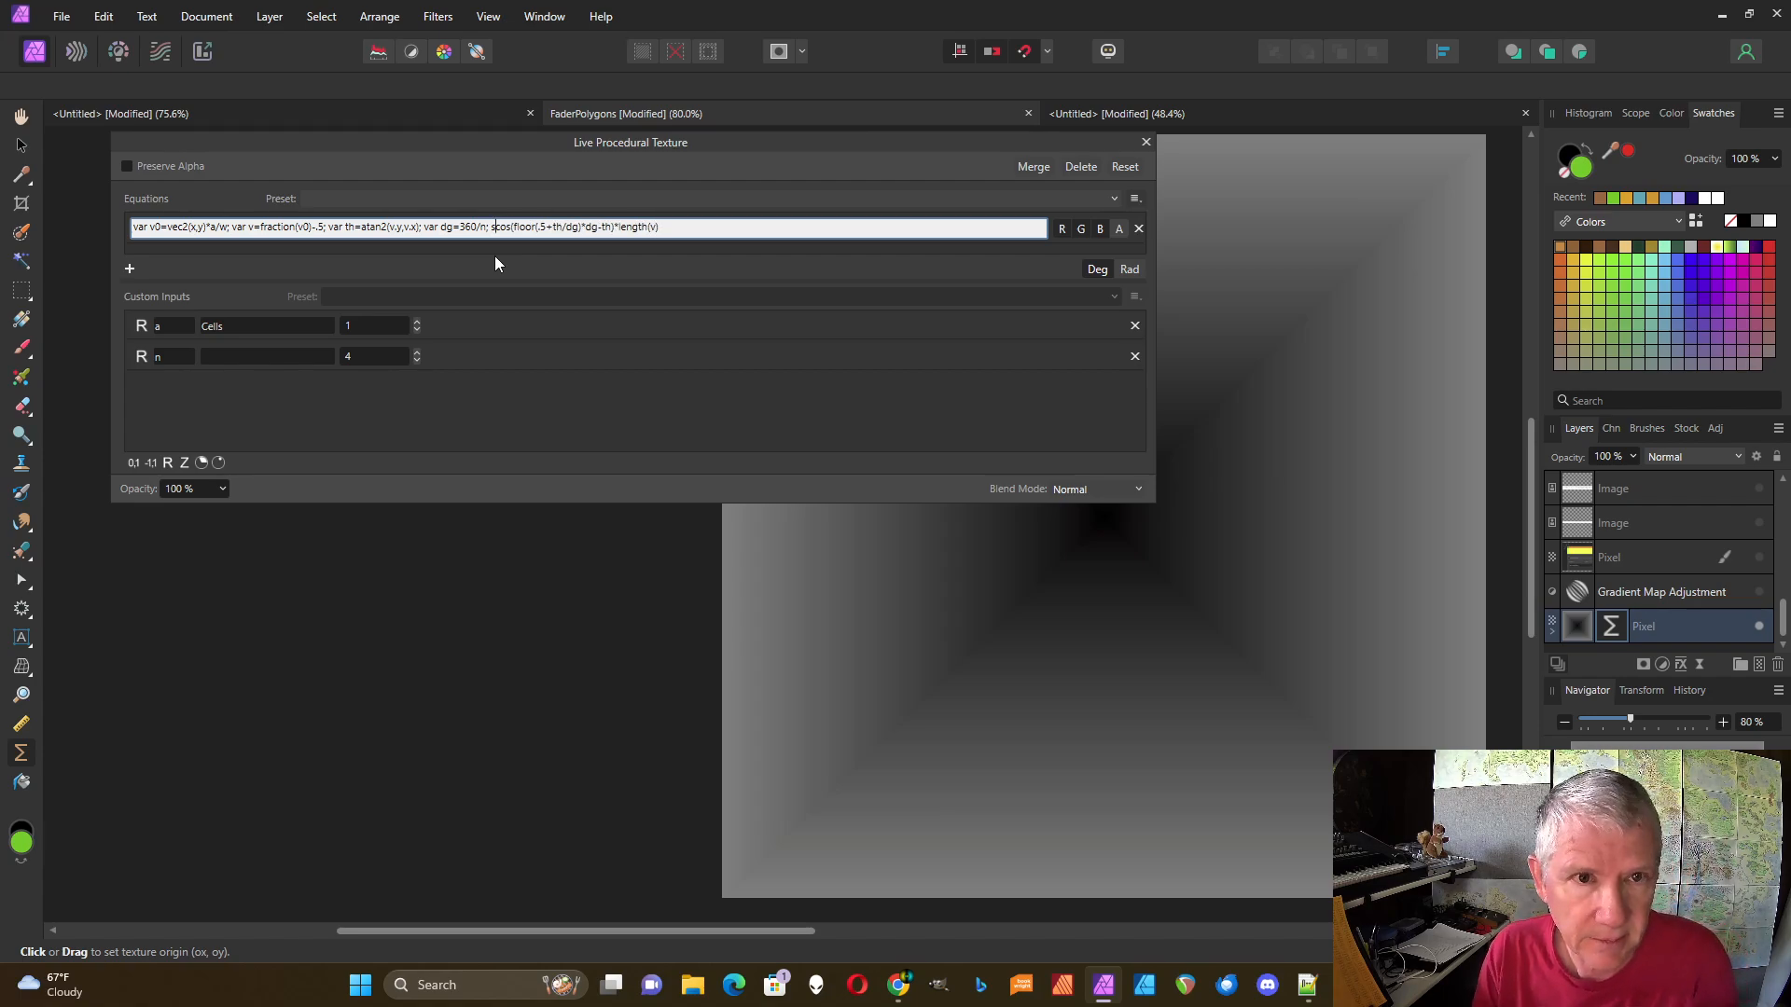
{"action": "type", "text": "m"}
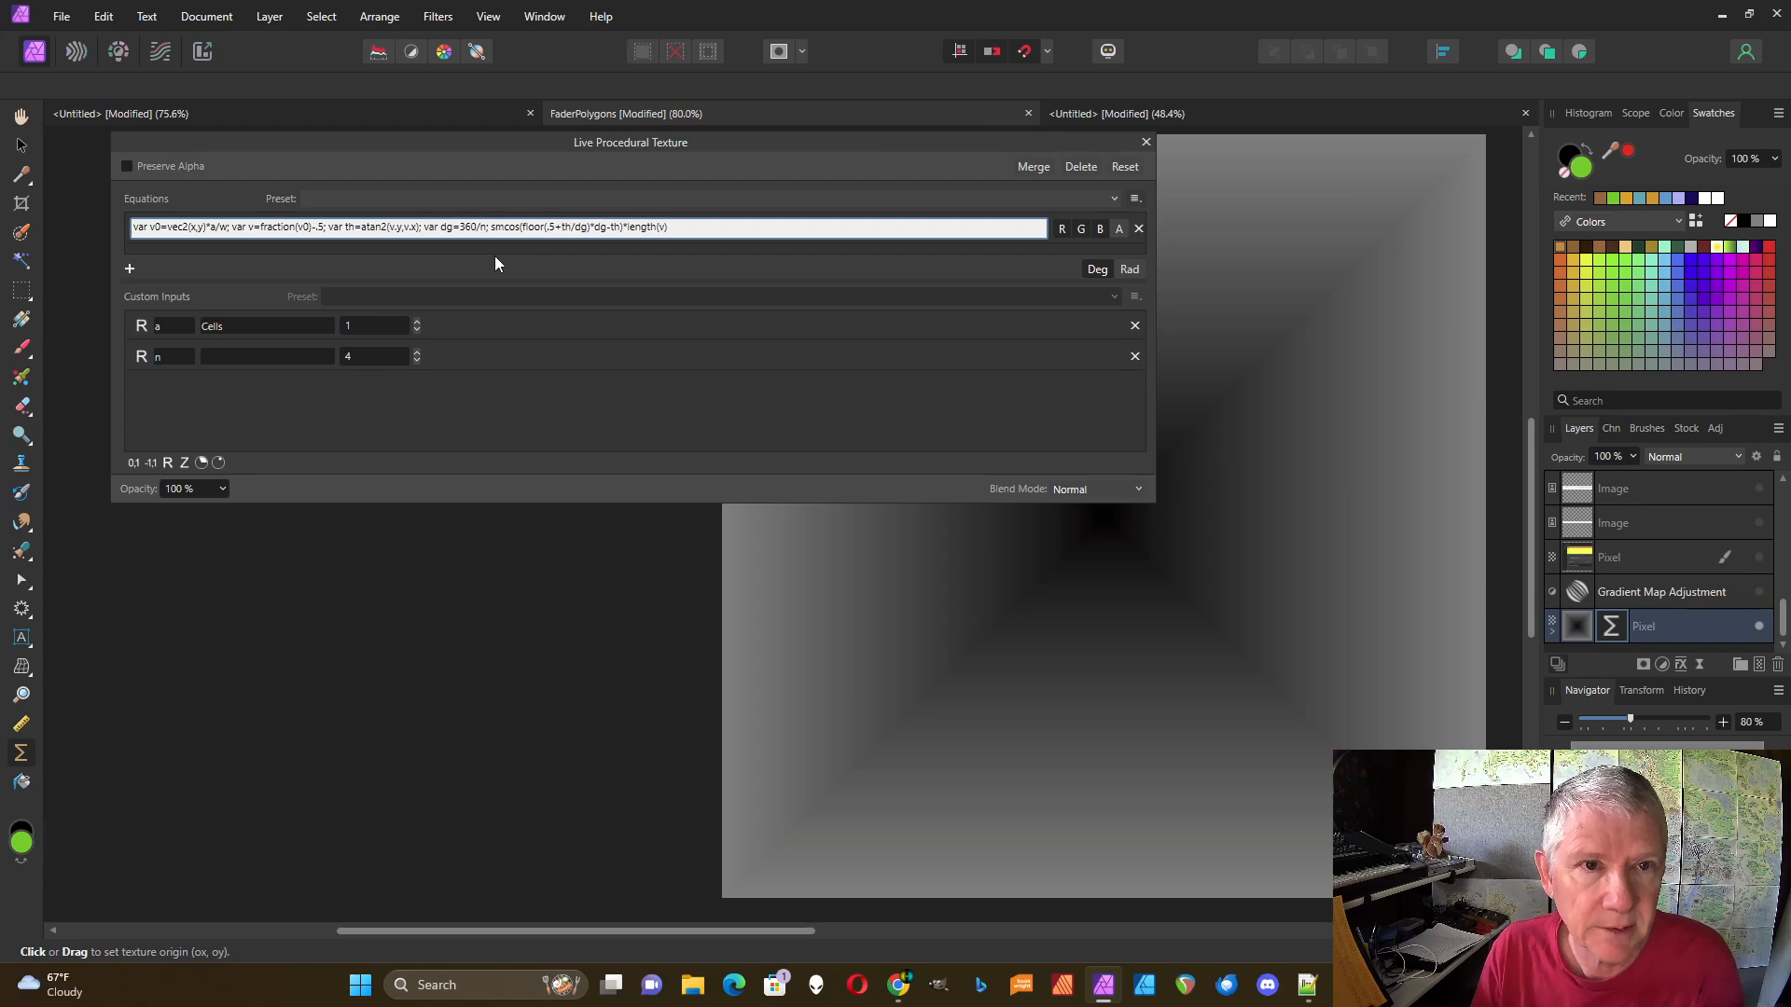
{"action": "type", "text": "o"}
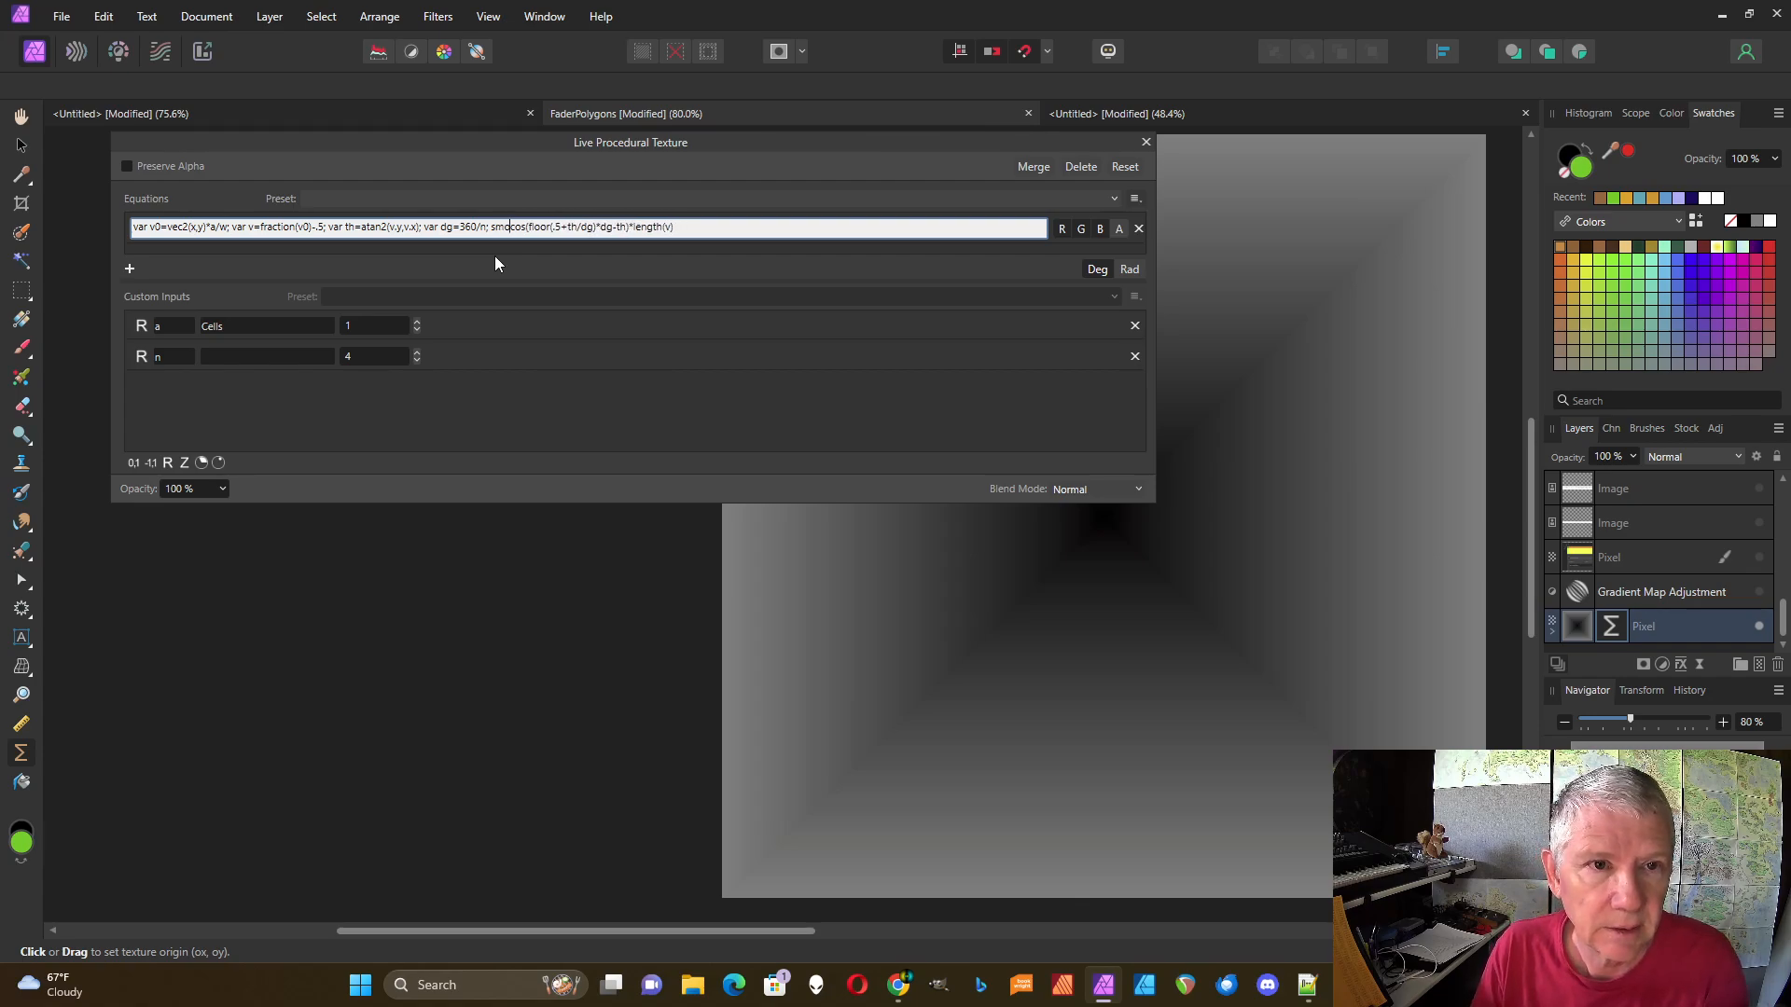
{"action": "key", "text": "BackSpace"}
{"action": "key", "text": "BackSpace"}
{"action": "key", "text": "BackSpace"}
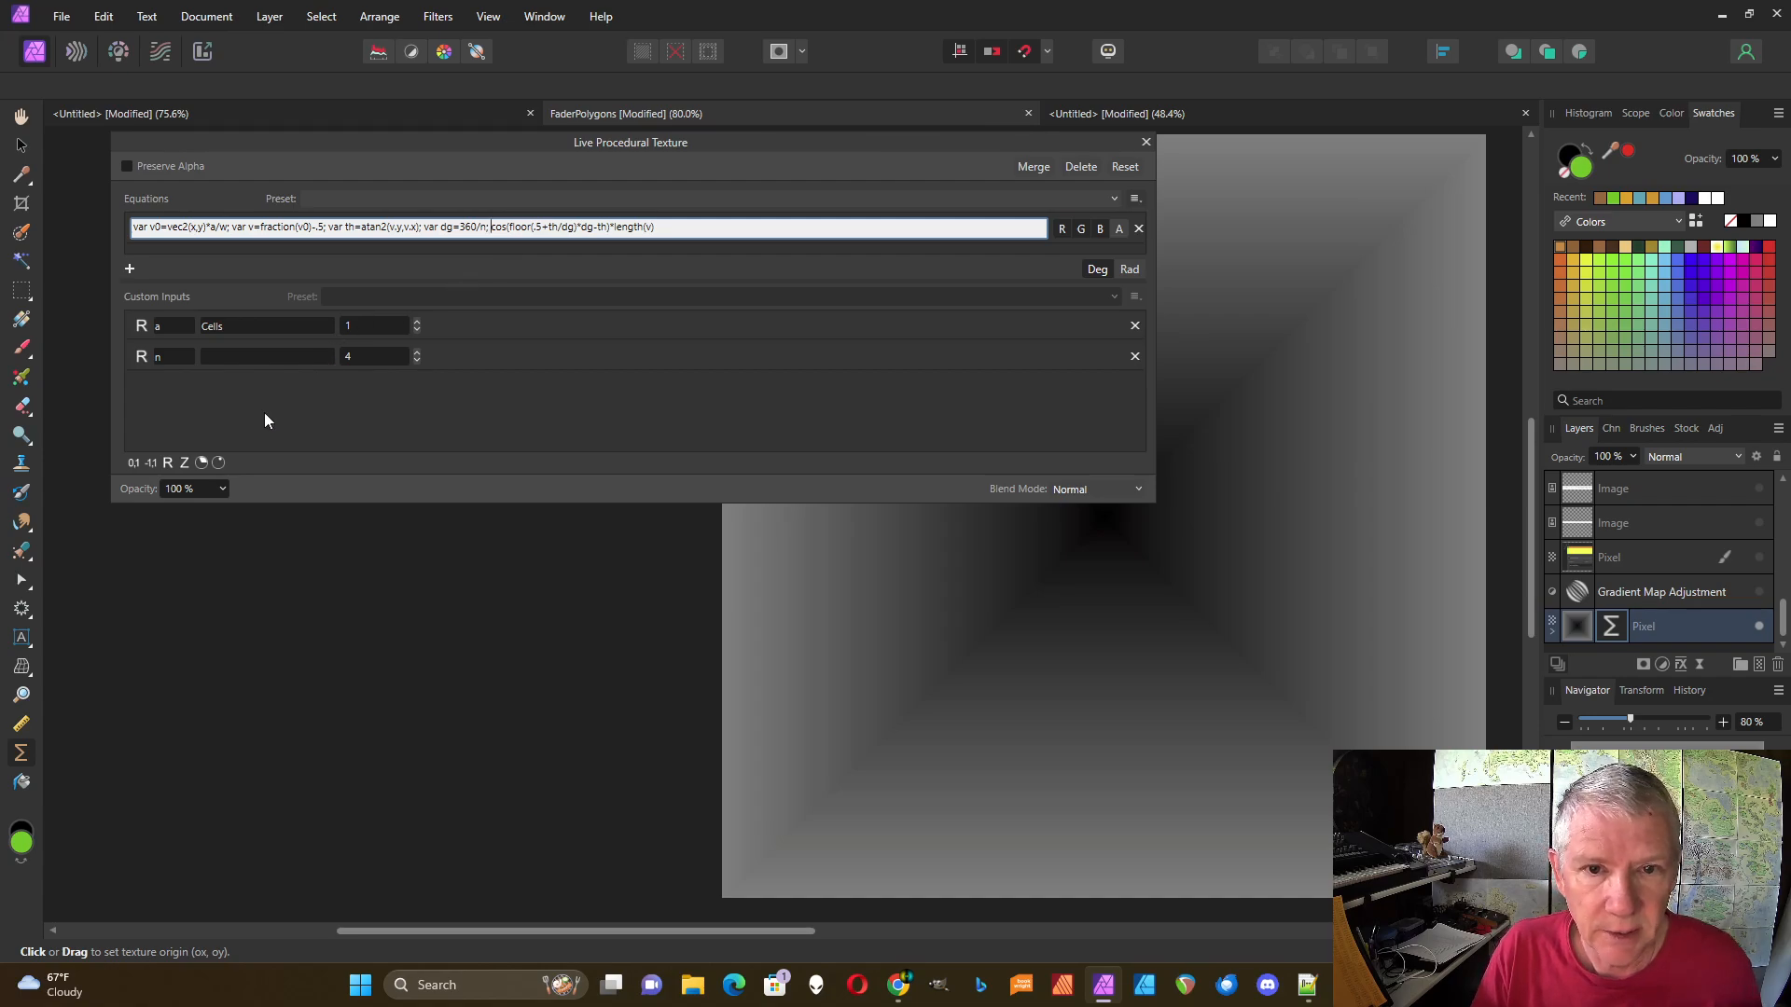
- Add two custom inputs with a 0 to 1 range named e1 and e2, and set e1 to its minimum
{"action": "left_click", "coordinate": [135, 463]}
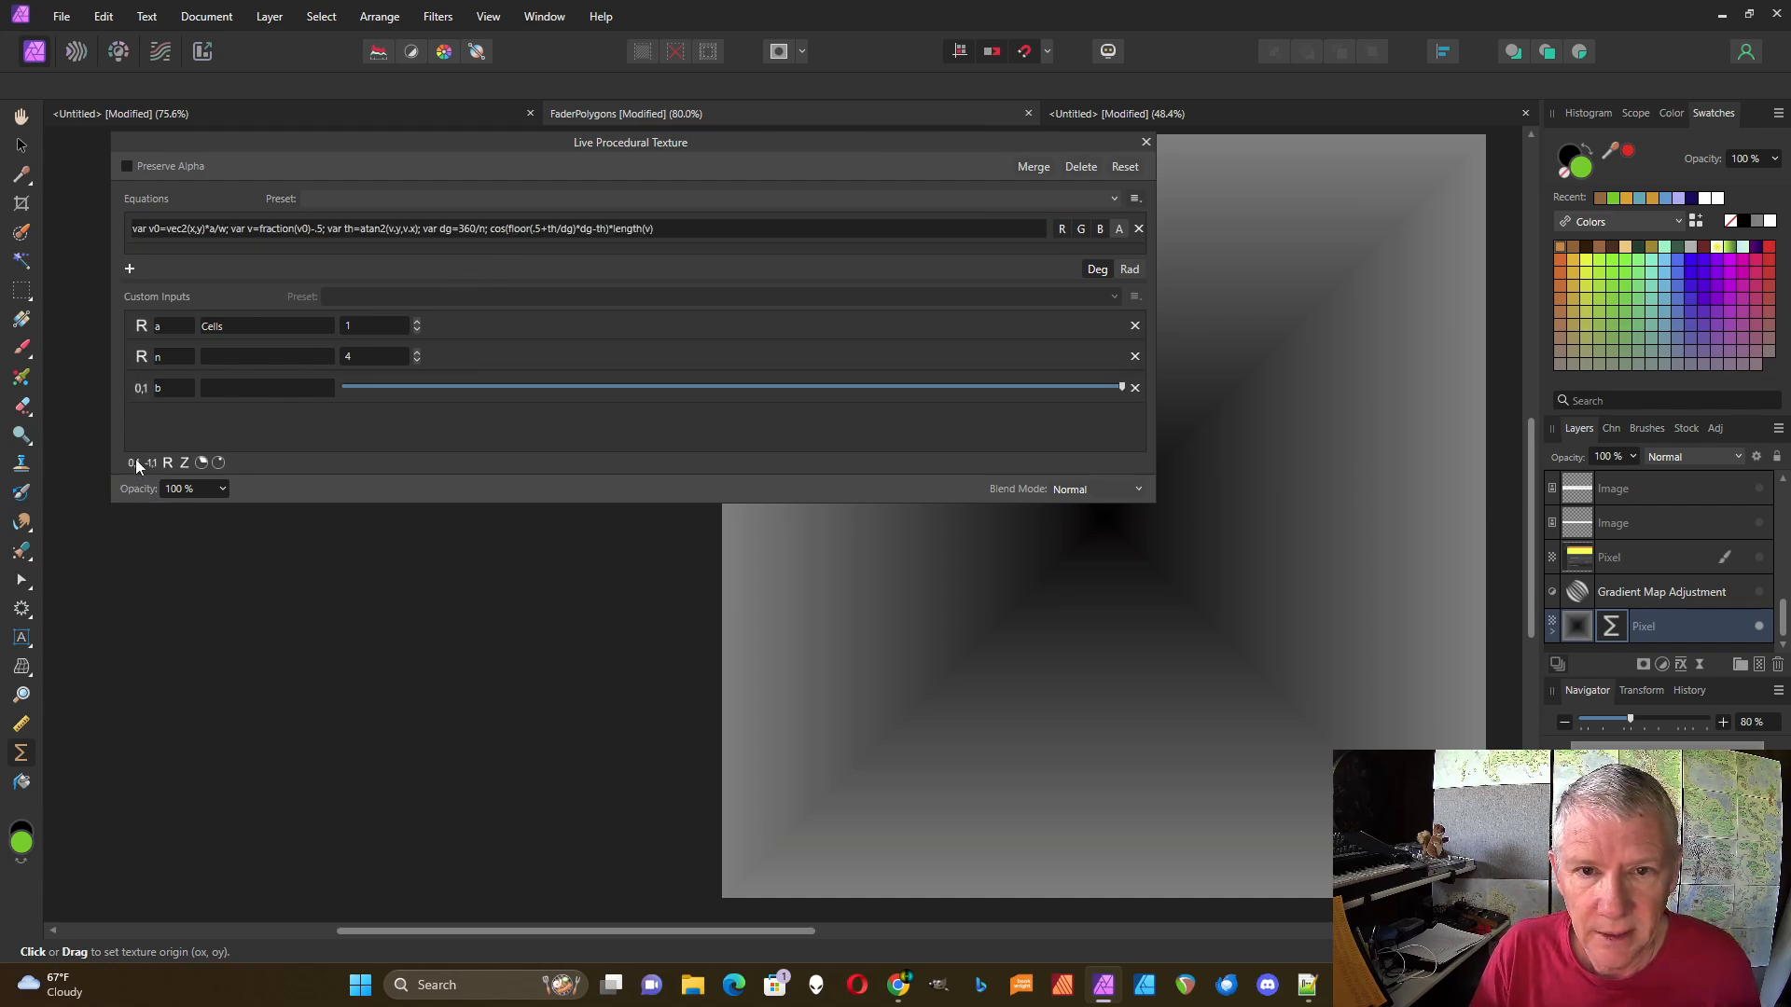
{"action": "left_click", "coordinate": [134, 463]}
{"action": "double_click", "coordinate": [175, 387]}
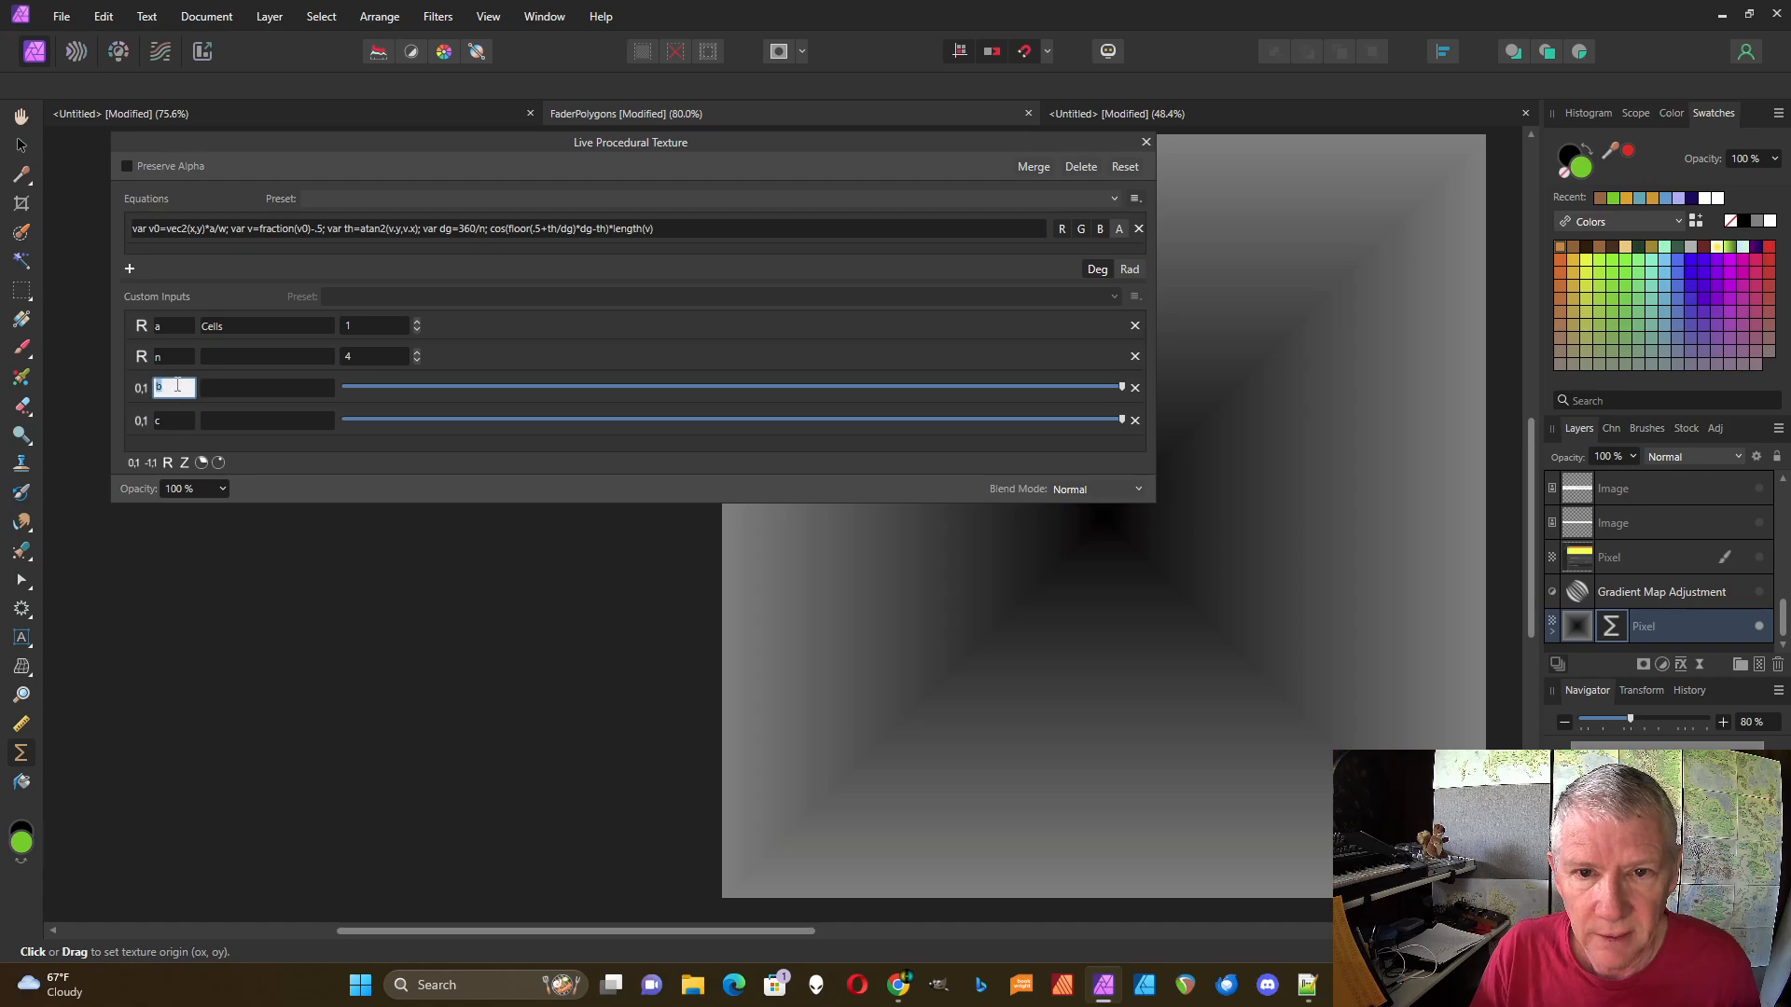
{"action": "type", "text": "e1"}
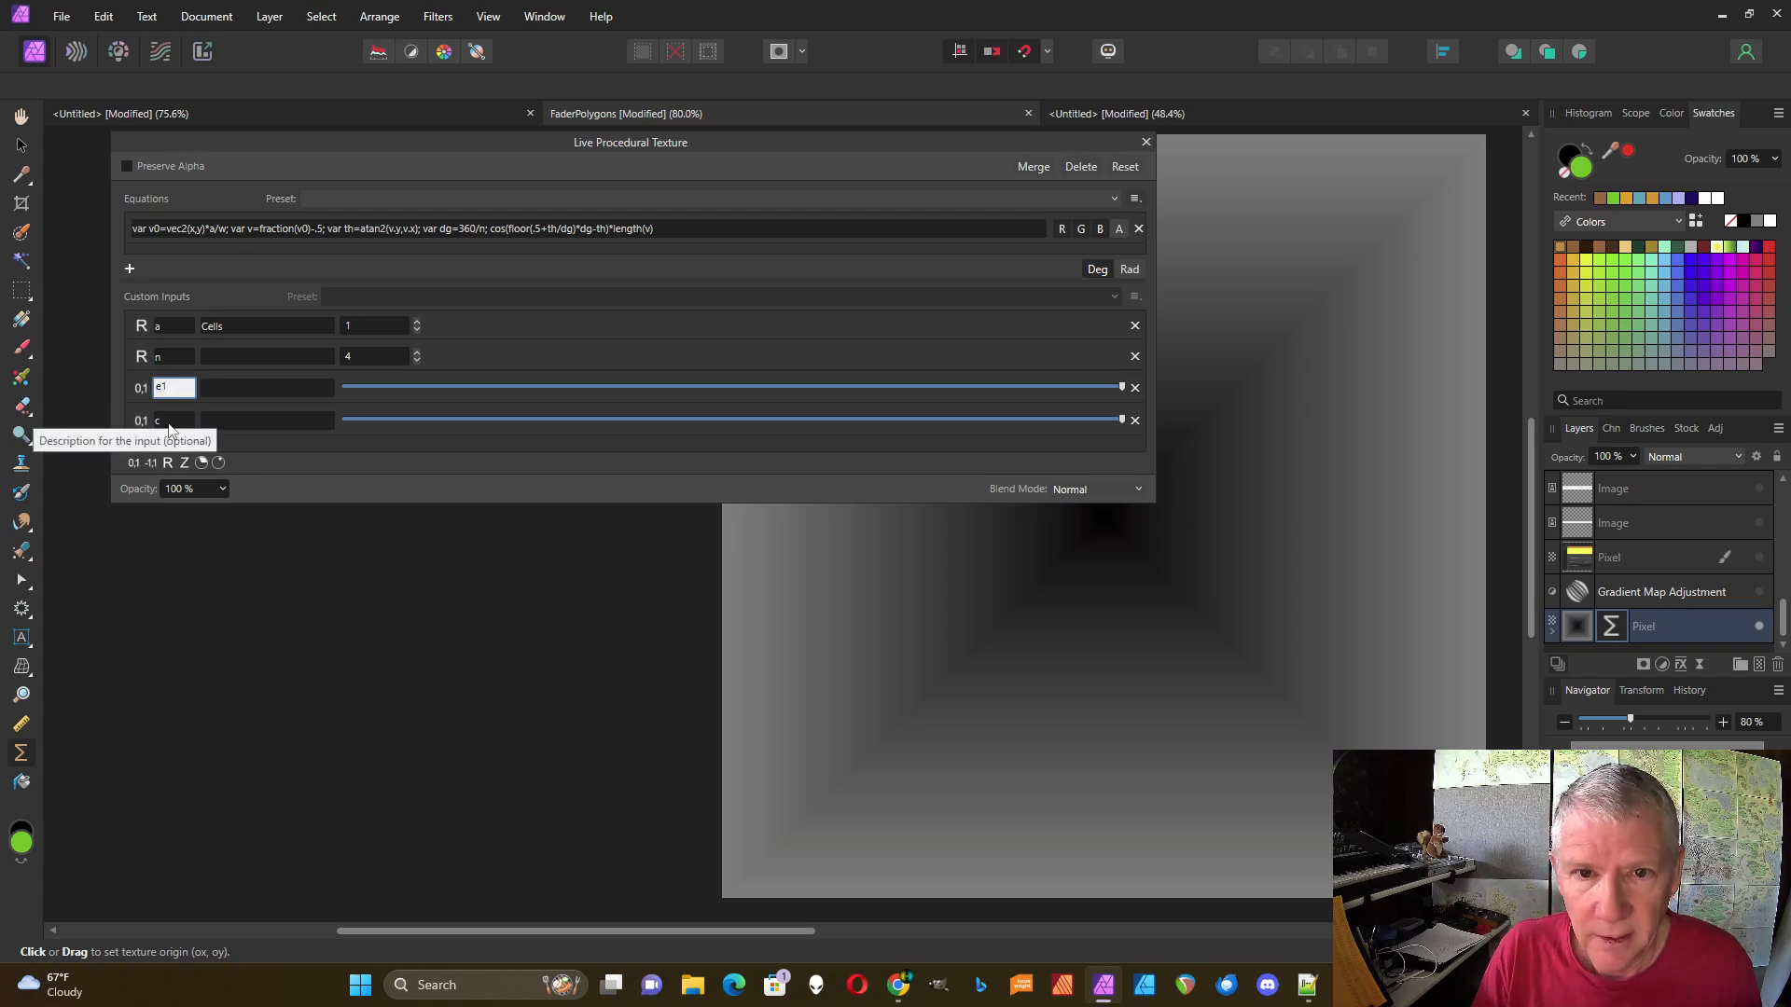
{"action": "double_click", "coordinate": [168, 421]}
{"action": "type", "text": "e2"}
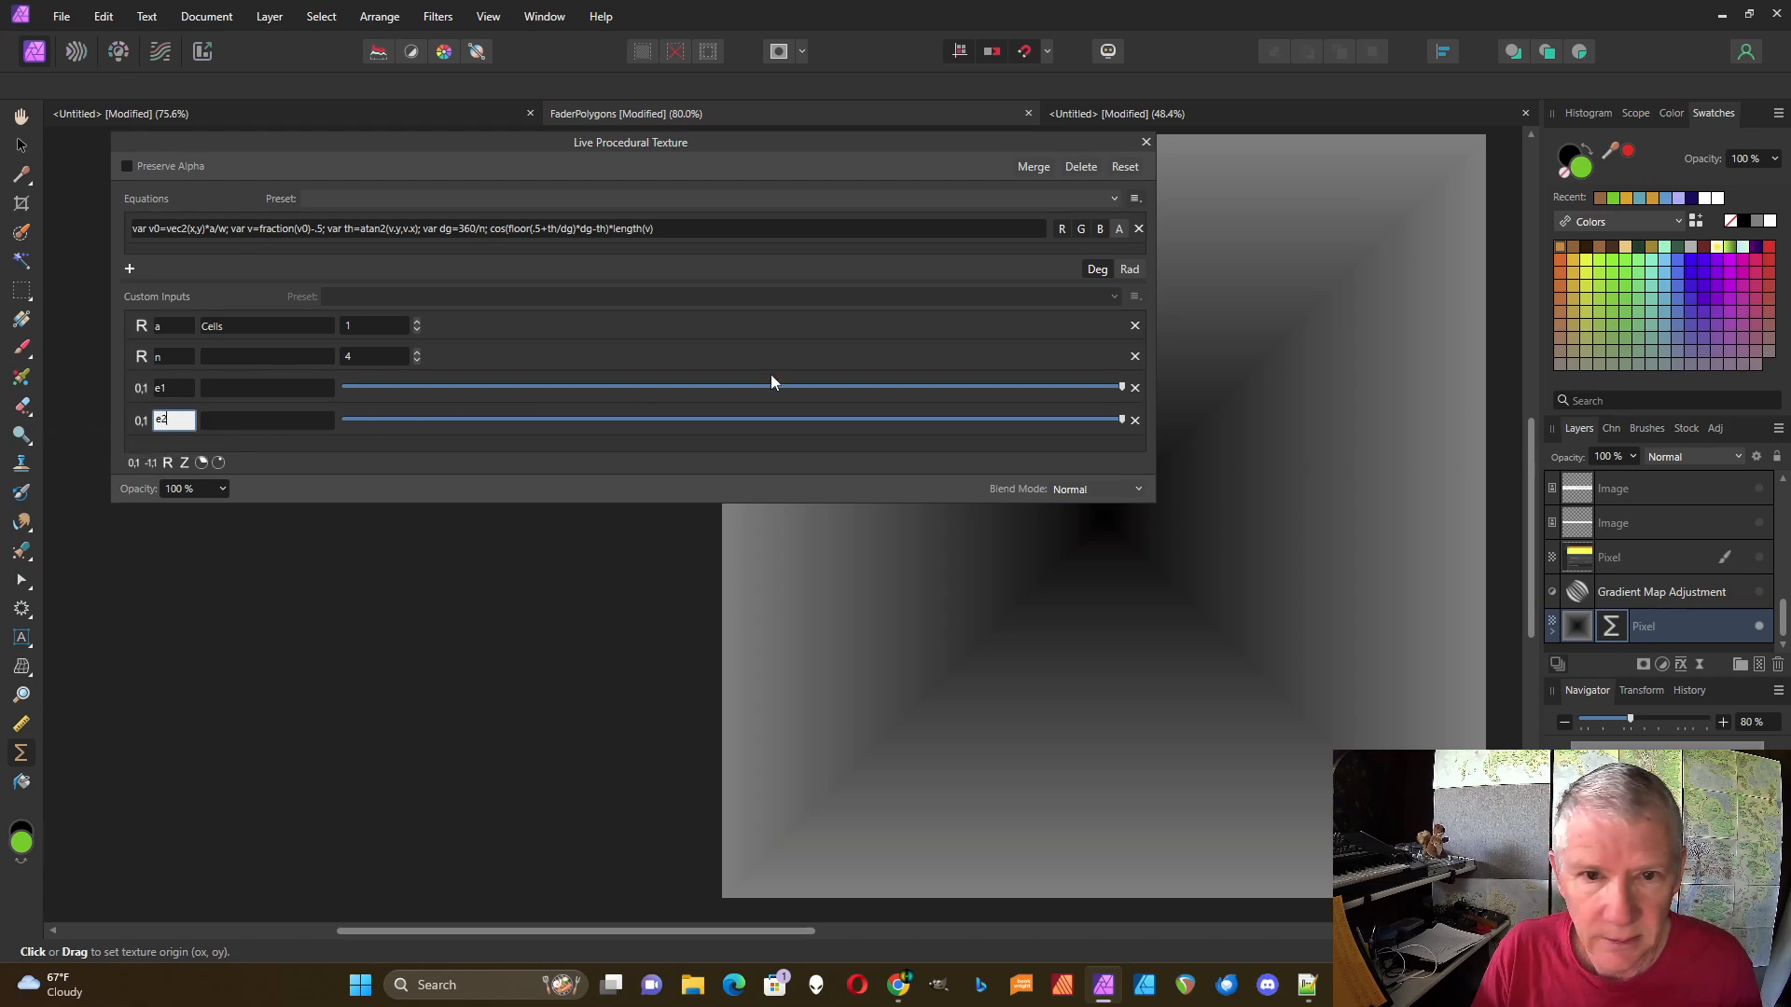
{"action": "left_click_drag", "start_coordinate": [1119, 388], "coordinate": [336, 419]}
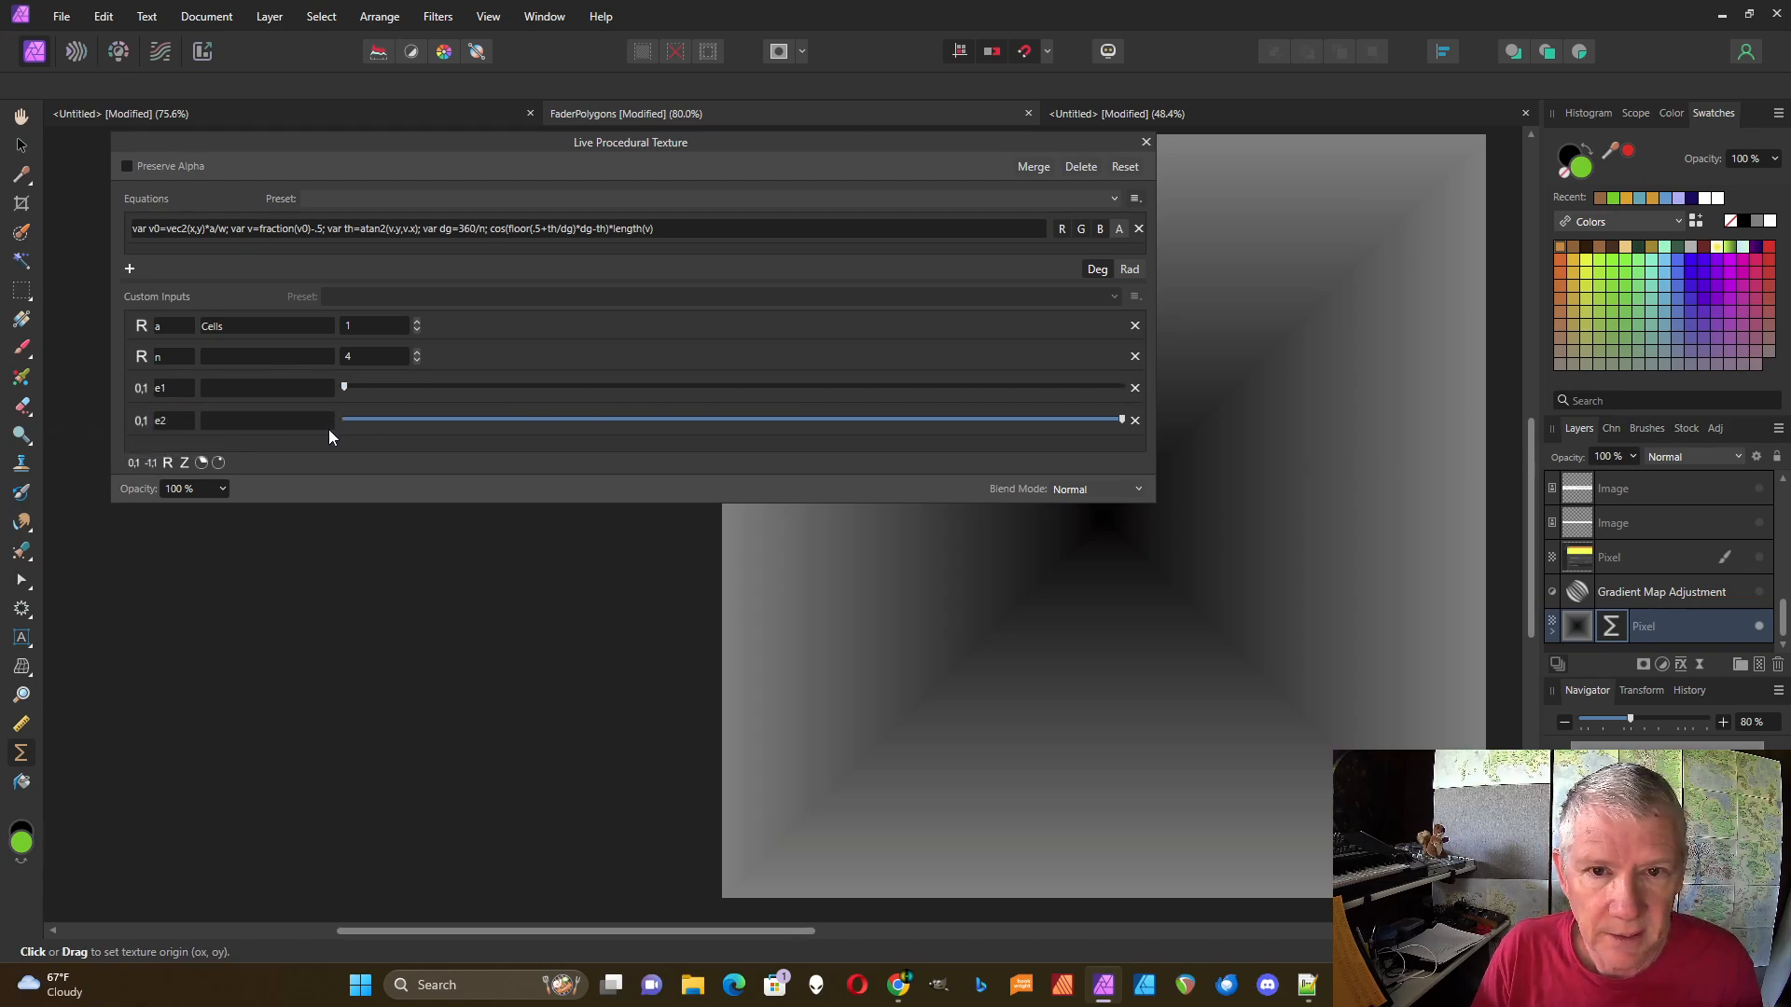
- Describe the custom inputs n, e1 and e2 as Sides, Edge 1 and Edge 2
{"action": "left_click", "coordinate": [239, 362]}
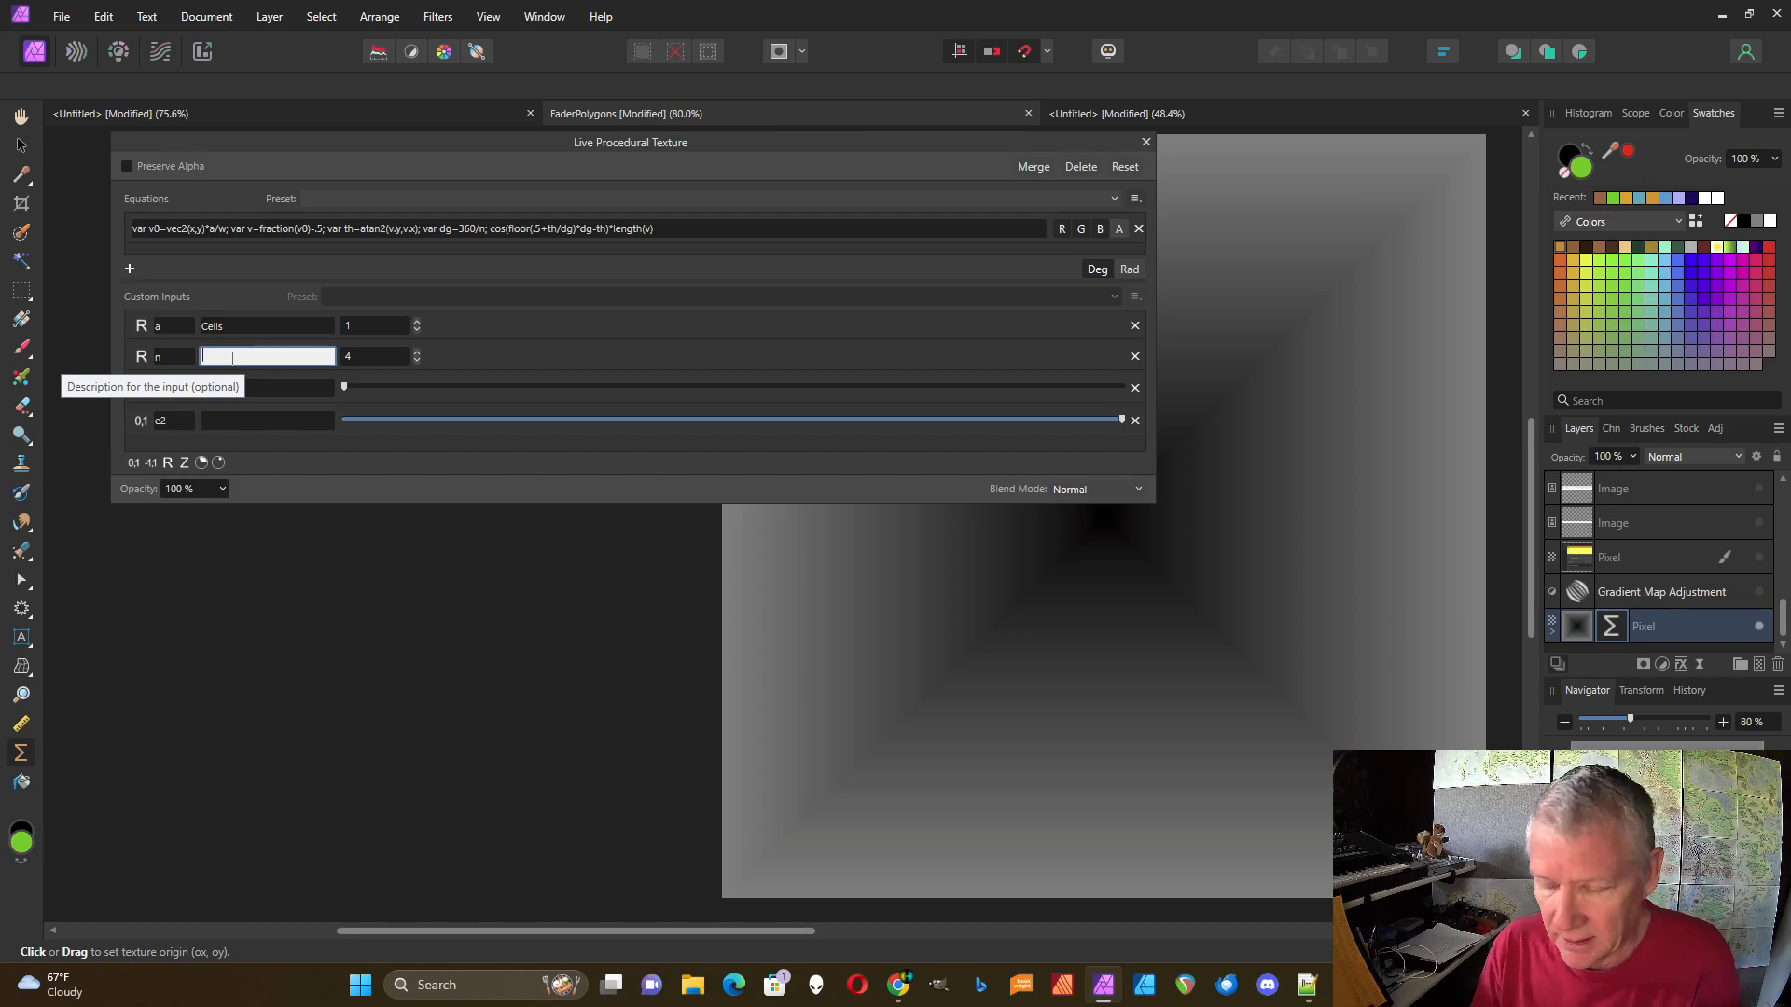
{"action": "type", "text": "Sides"}
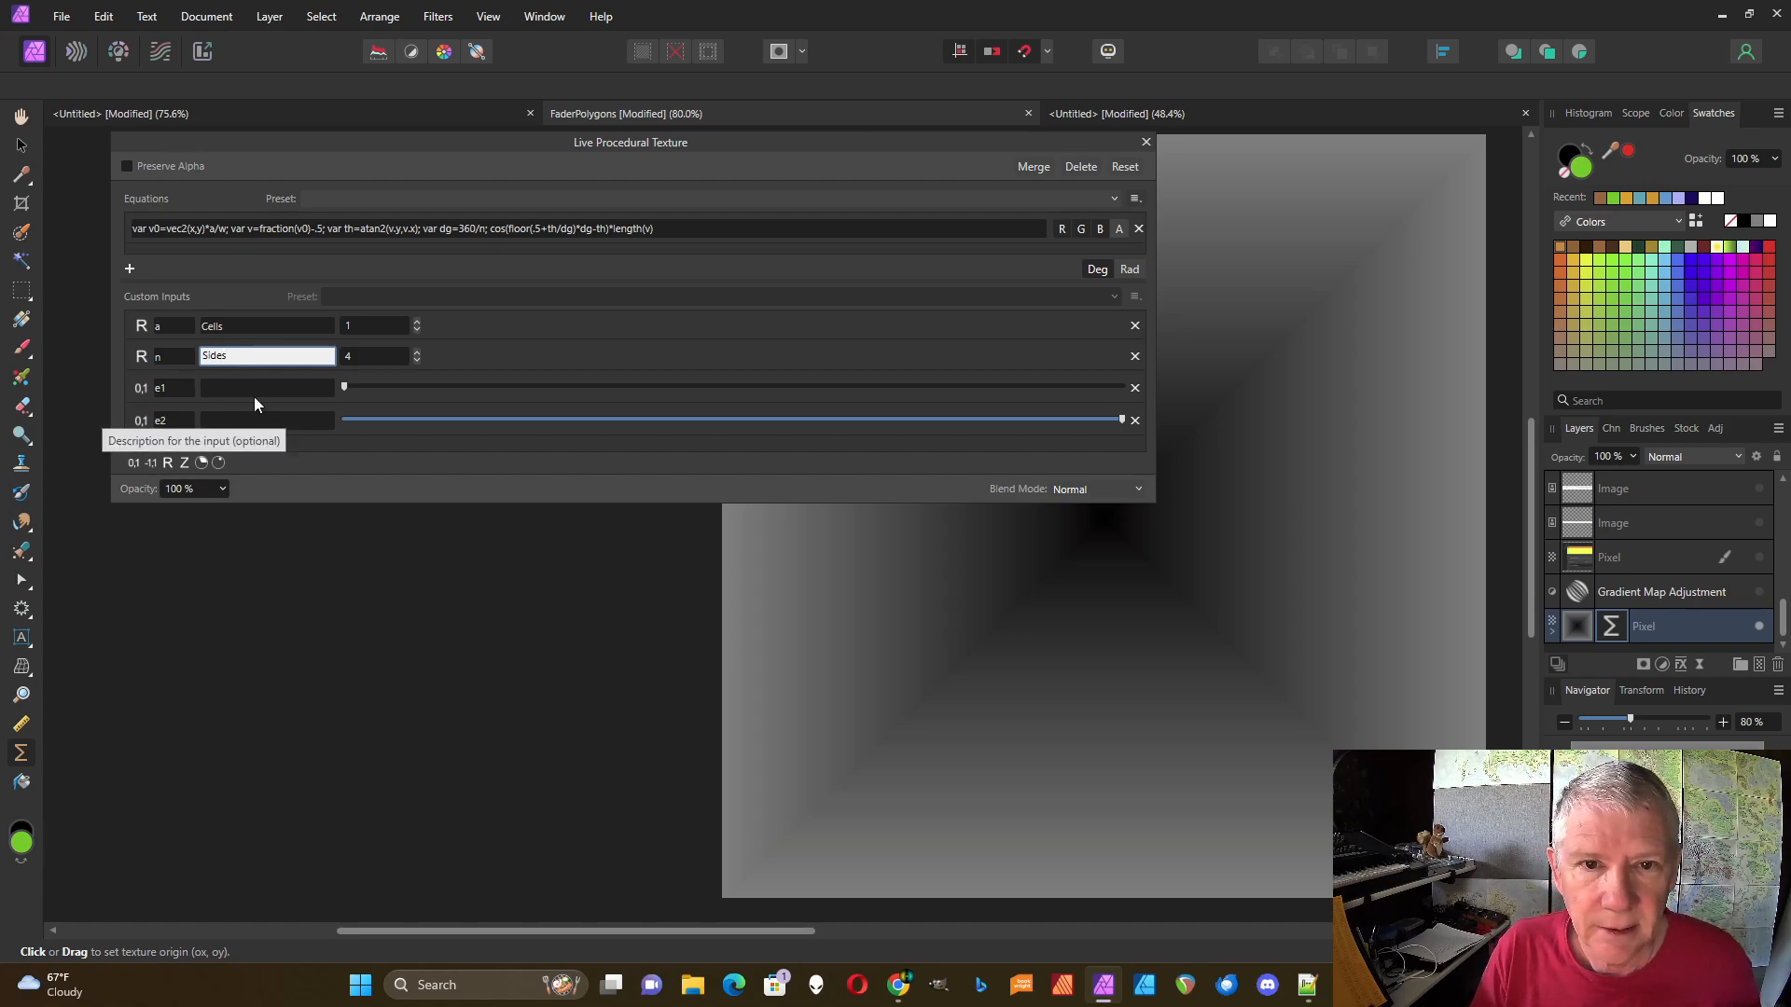
{"action": "left_click", "coordinate": [245, 390]}
{"action": "type", "text": "Edg"}
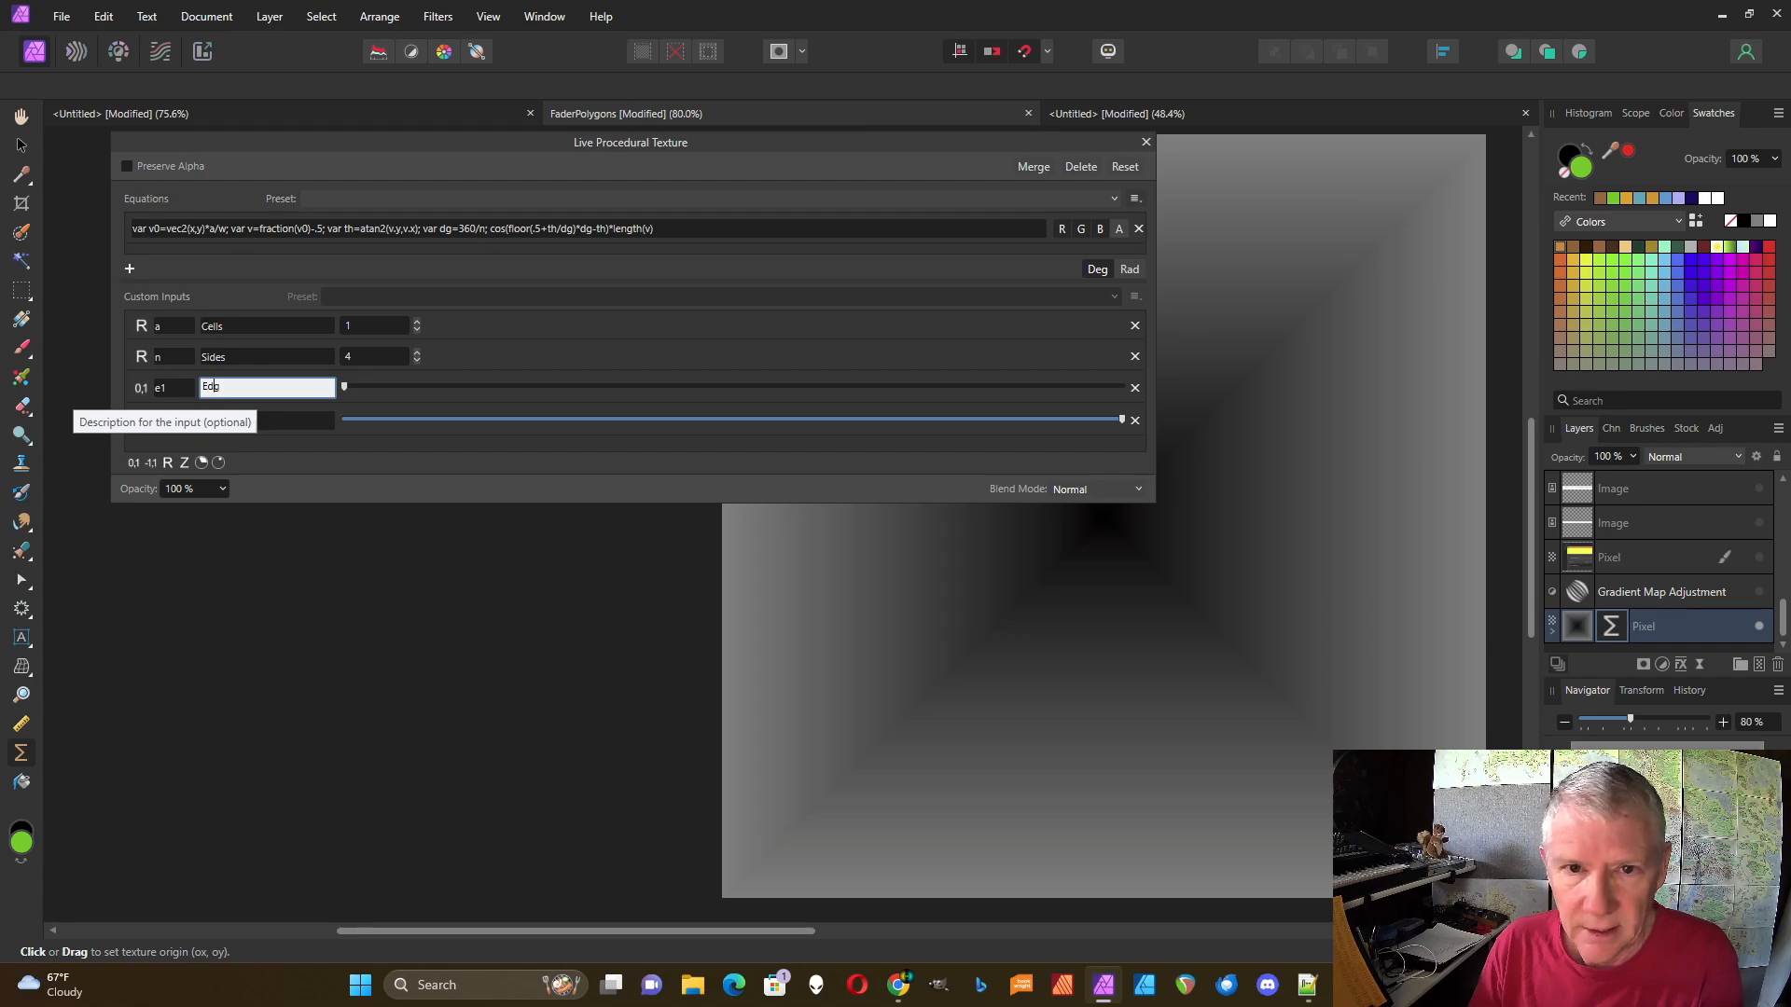
{"action": "type", "text": "e 1"}
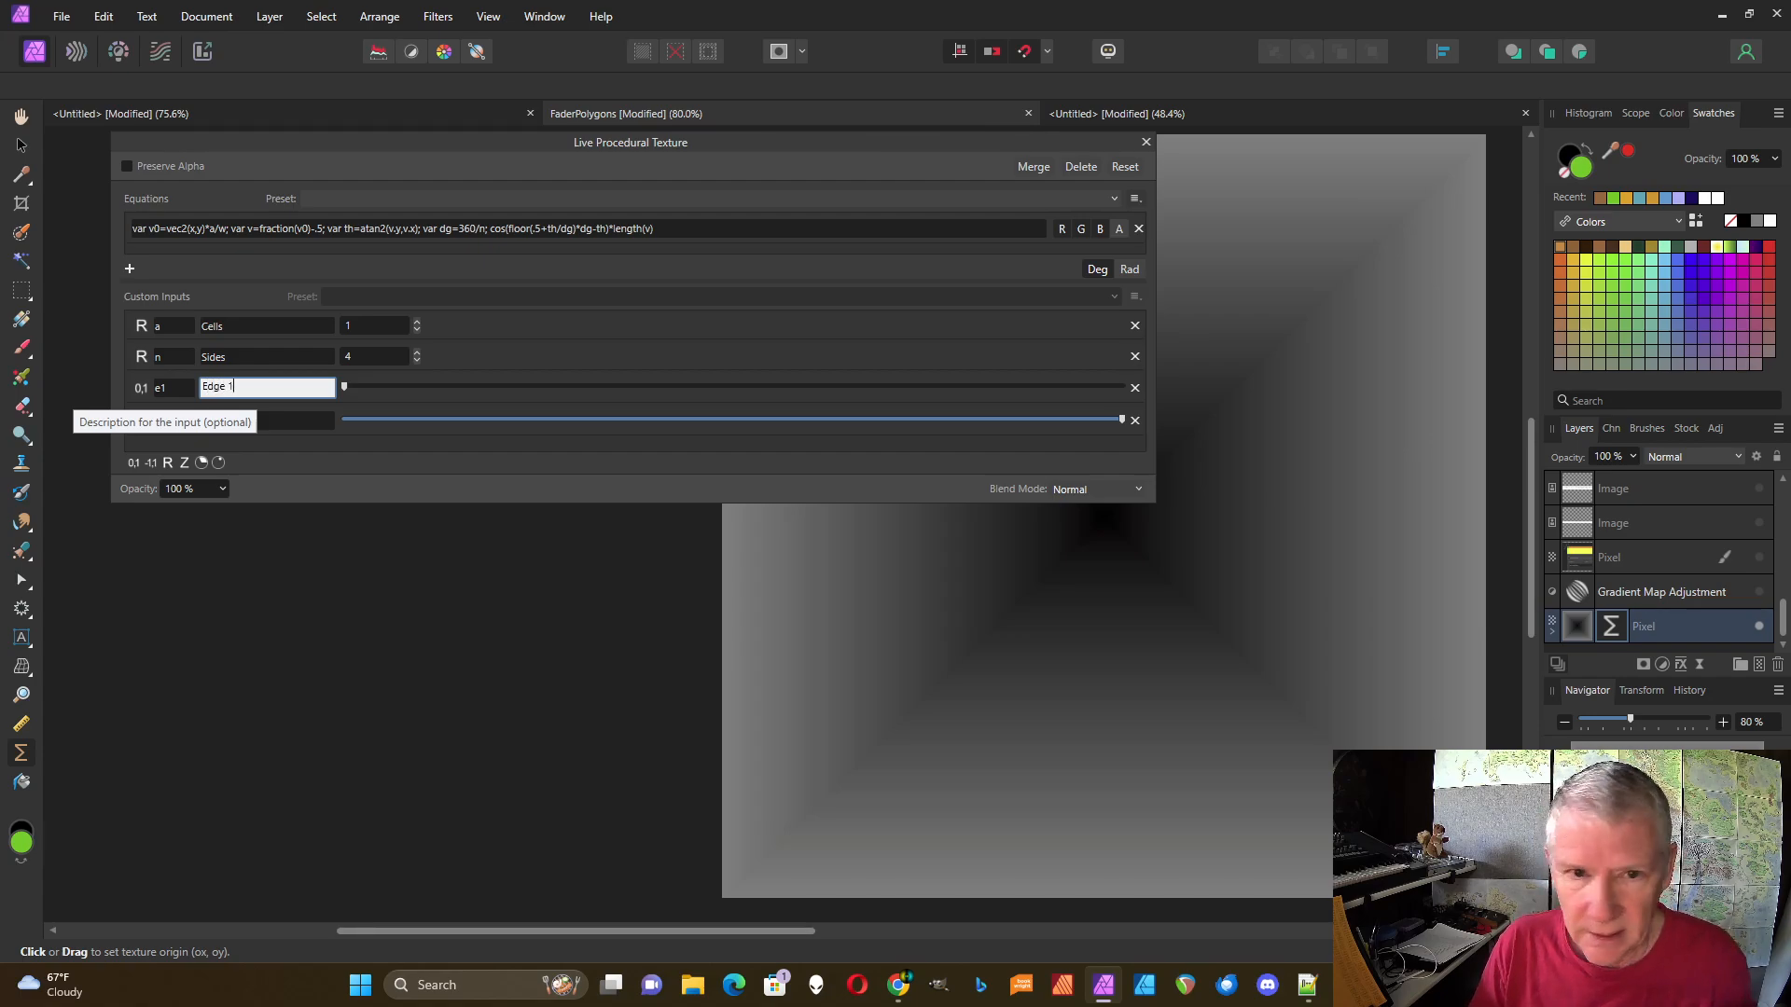
{"action": "left_click", "coordinate": [272, 422]}
{"action": "type", "text": "Ed"}
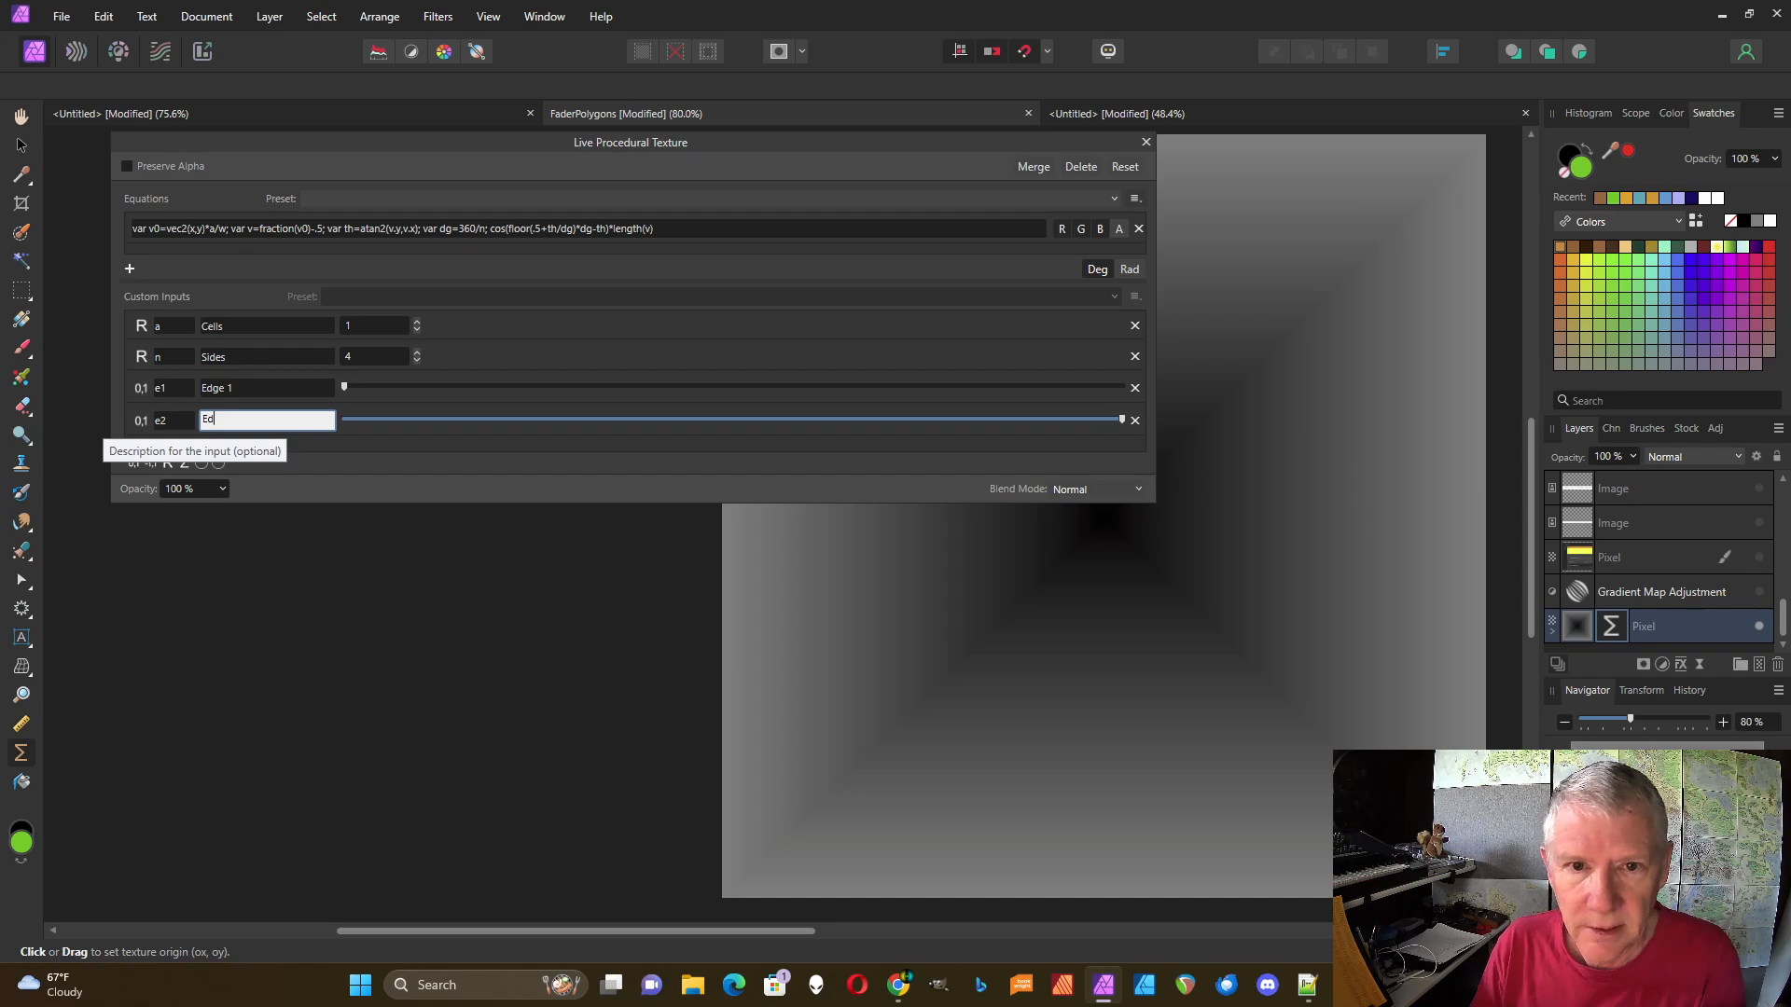
{"action": "type", "text": "ge"}
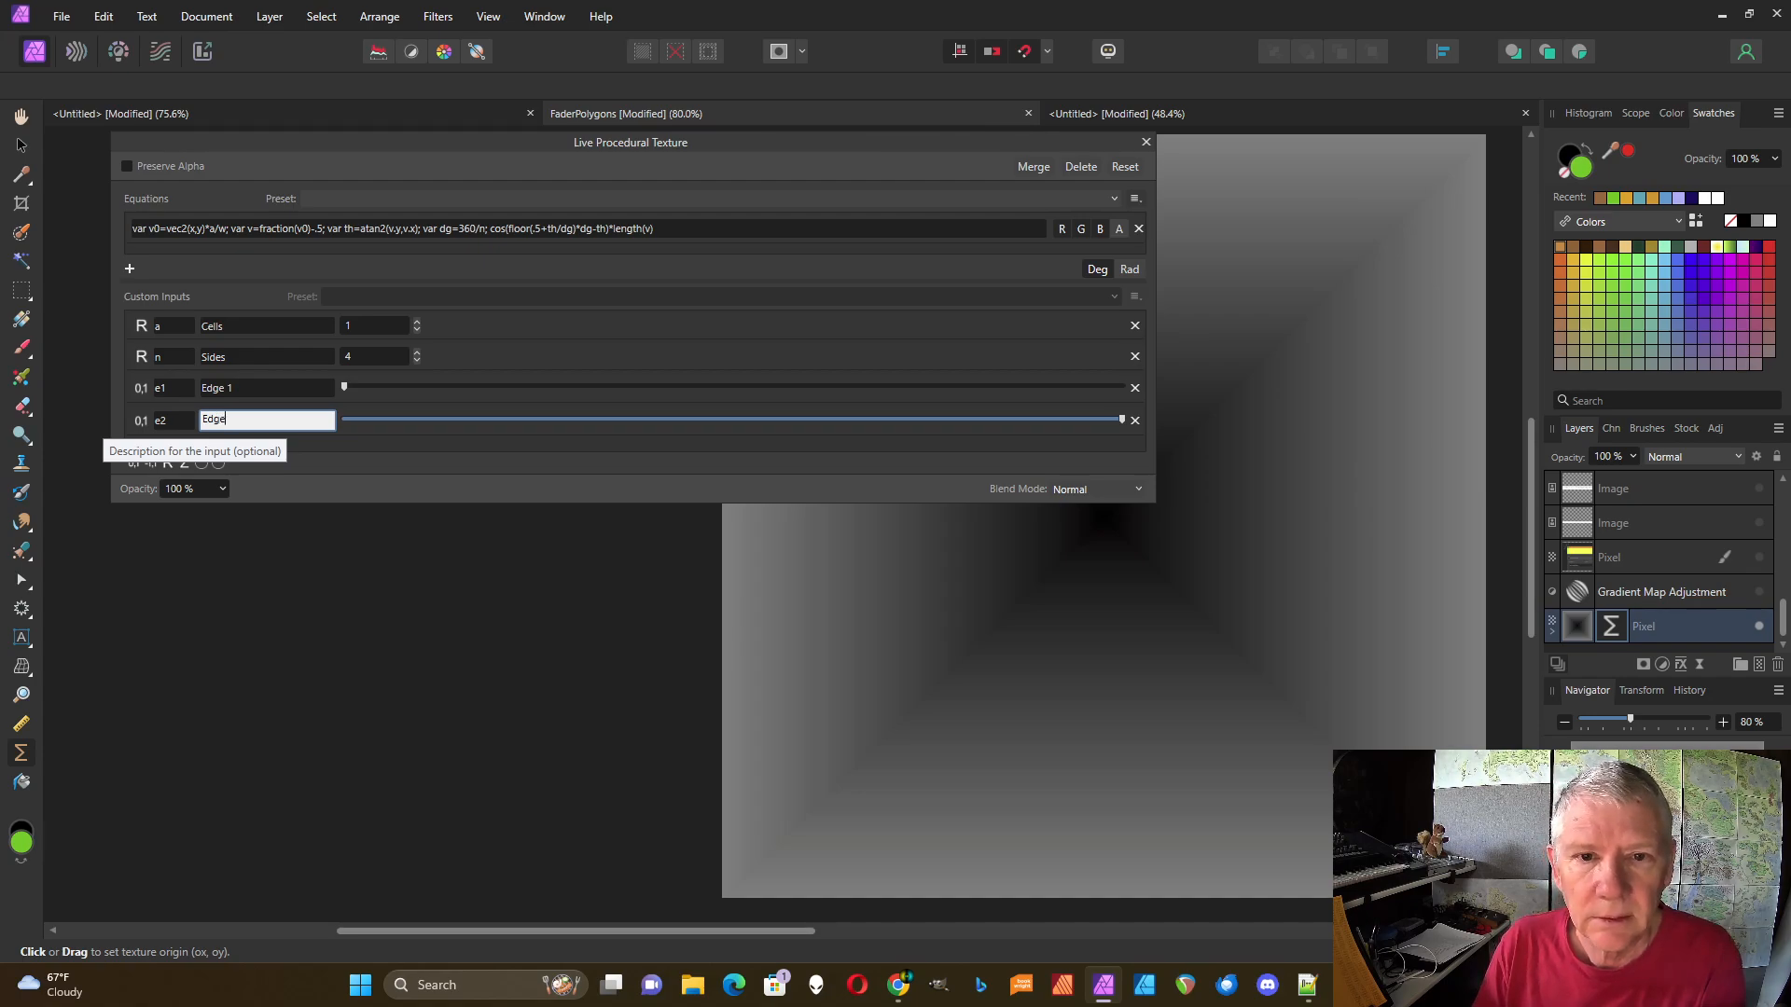
{"action": "type", "text": " 2"}
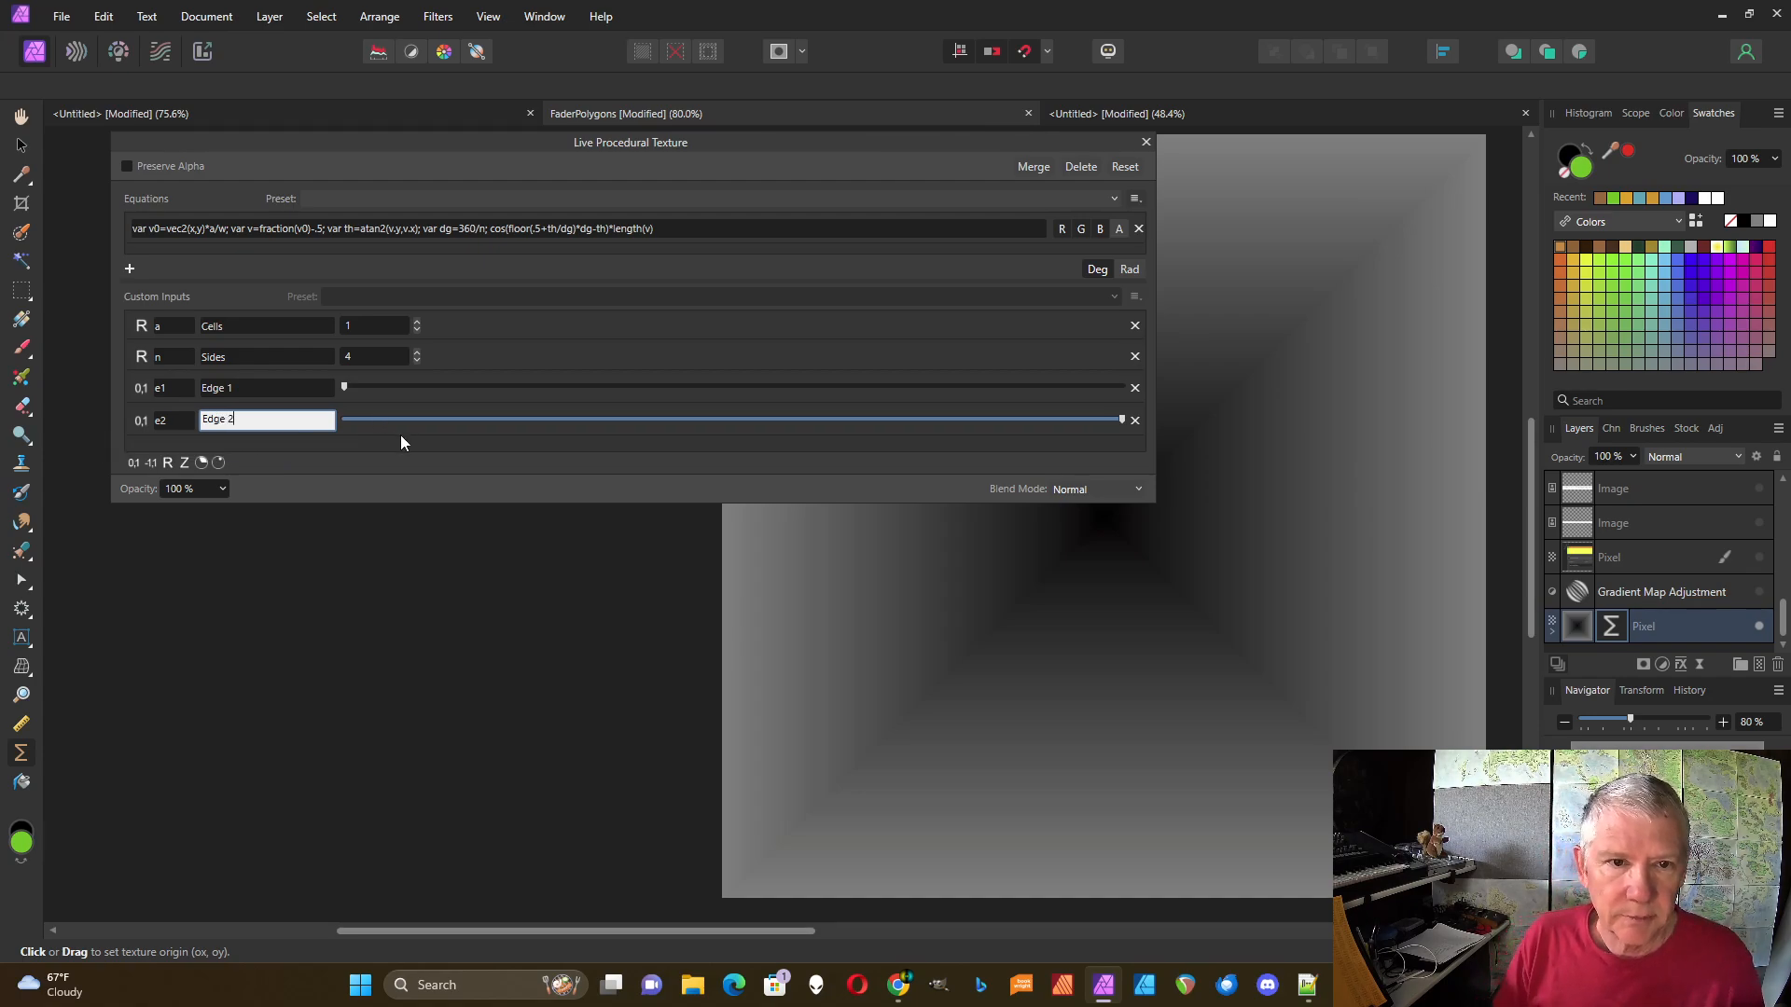
{"action": "left_click", "coordinate": [400, 435]}
- Wrap the closing cosine-times-length expression of the equation in smoothstep(e1,e2,…) and apply it
{"action": "mouse_move", "coordinate": [1153, 319]}
{"action": "left_mouse_down"}
{"action": "mouse_move", "coordinate": [706, 366]}
{"action": "mouse_move", "coordinate": [1128, 316]}
{"action": "left_mouse_up"}
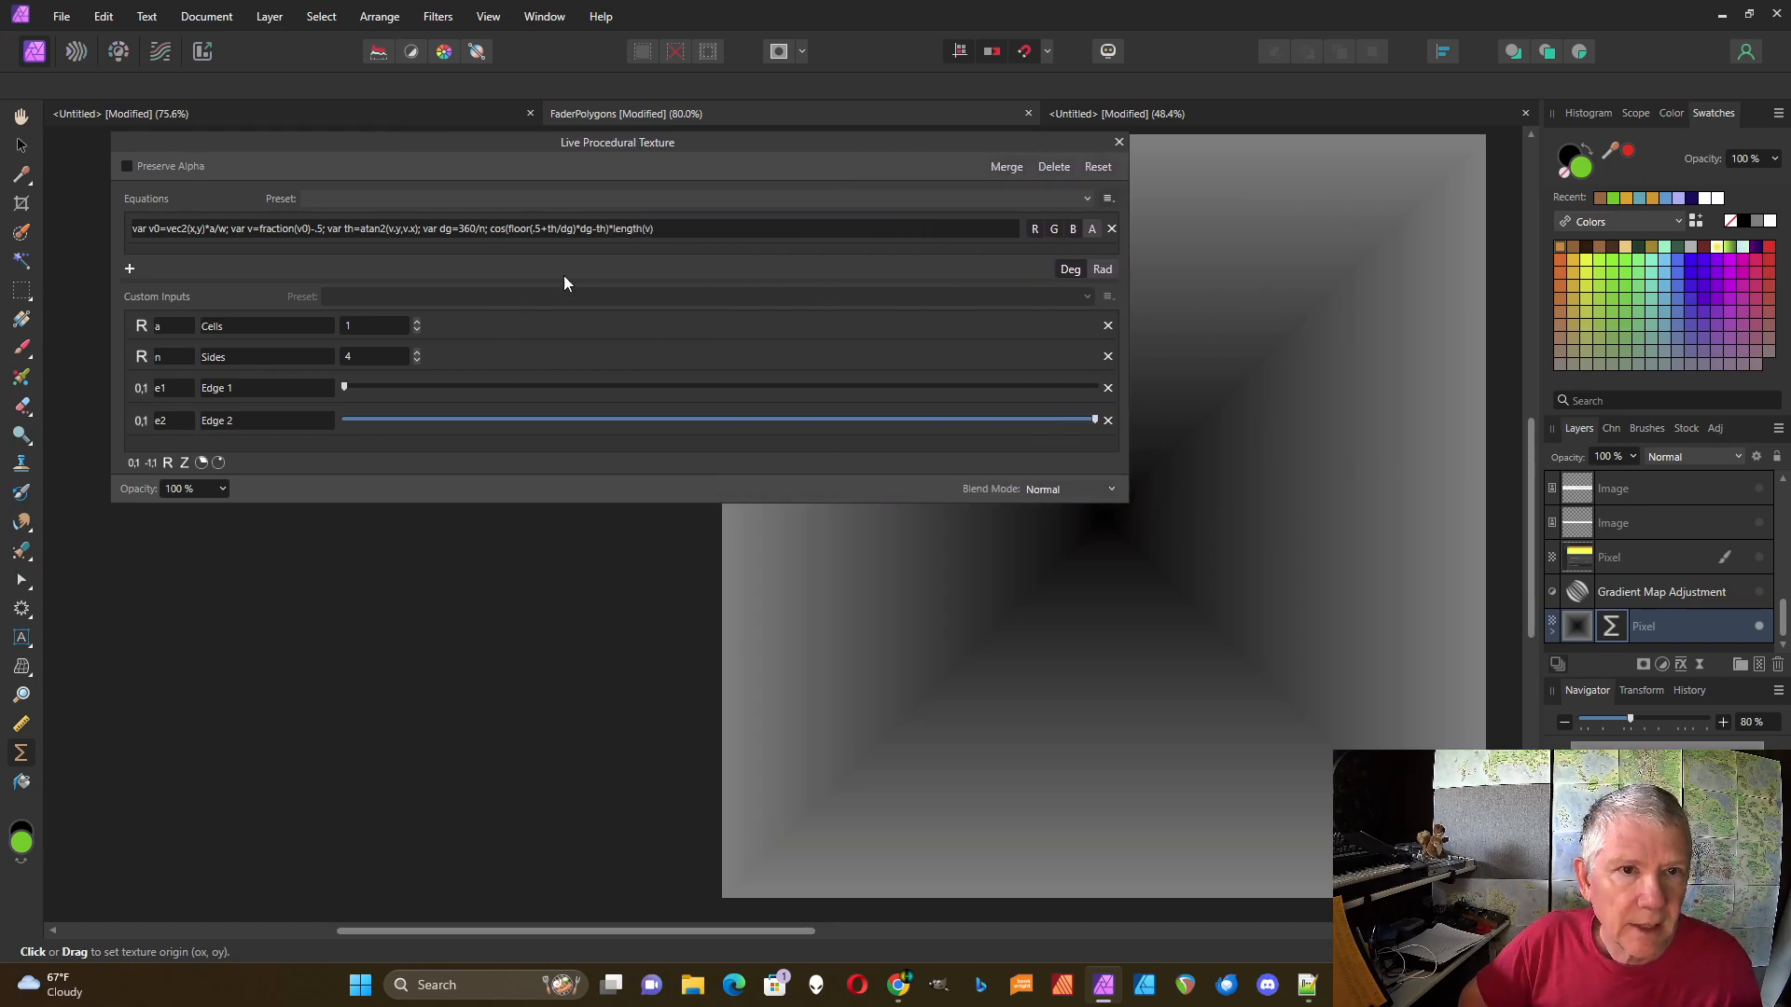
{"action": "left_click", "coordinate": [491, 233]}
{"action": "left_click", "coordinate": [491, 232]}
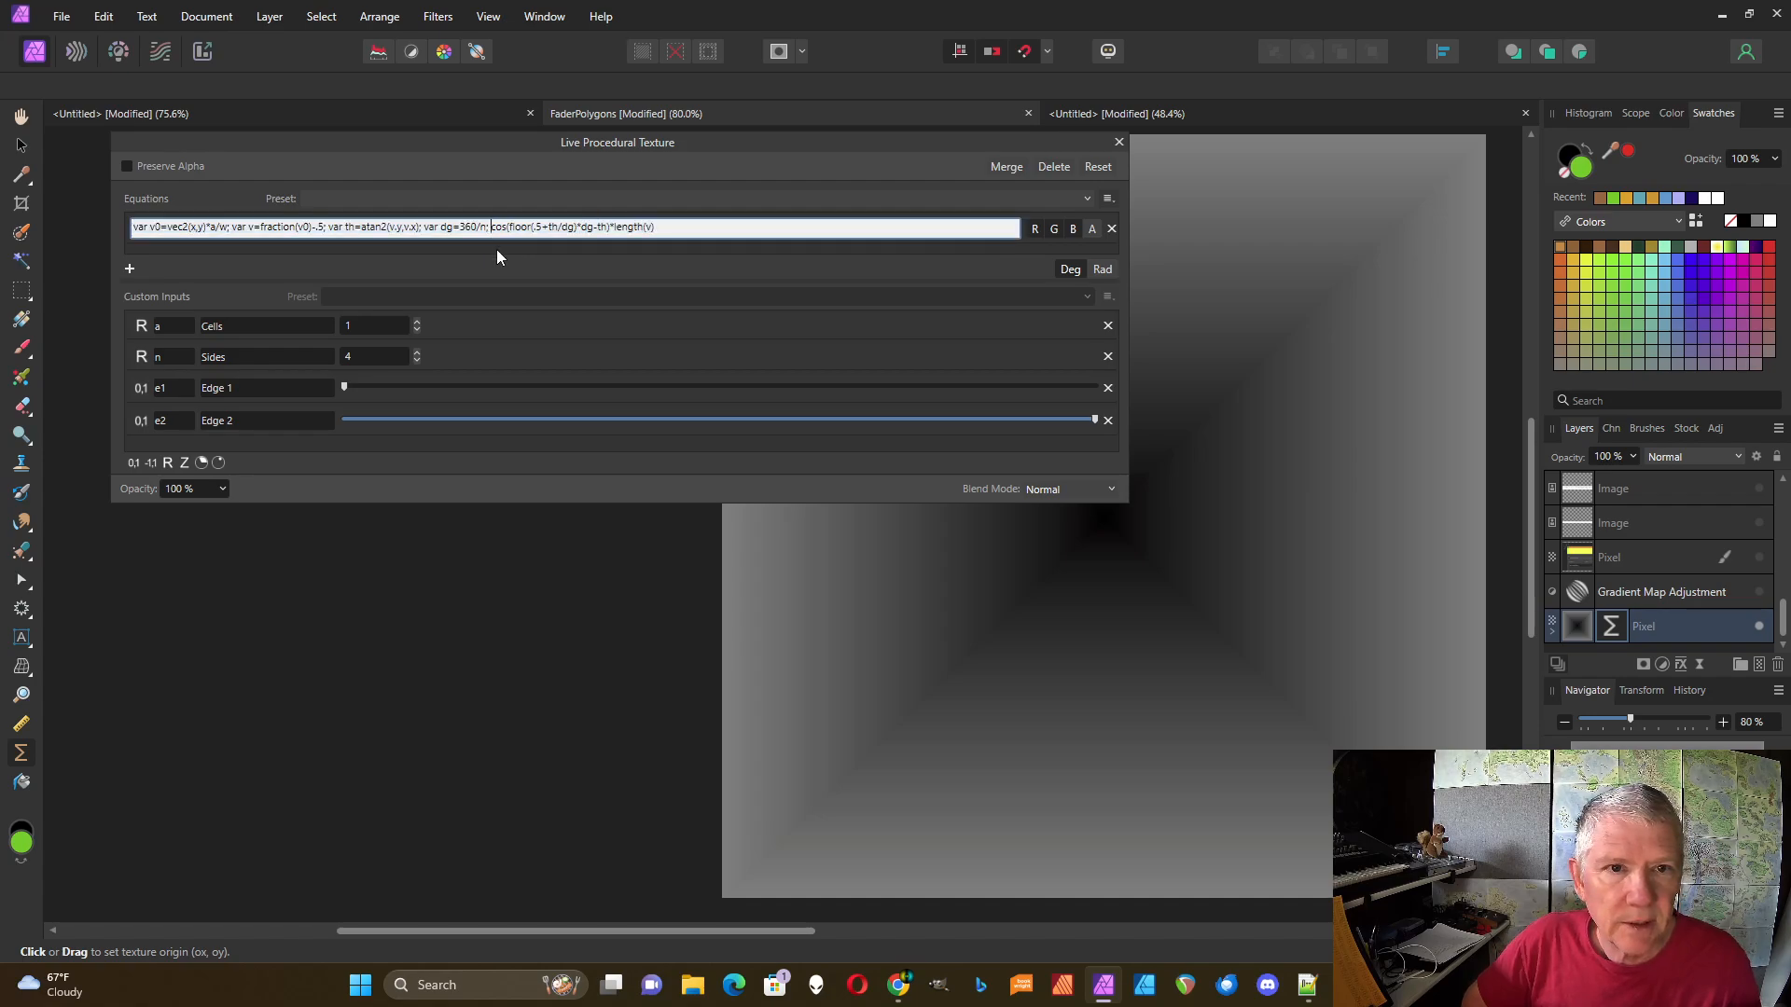
{"action": "type", "text": "smoothste"}
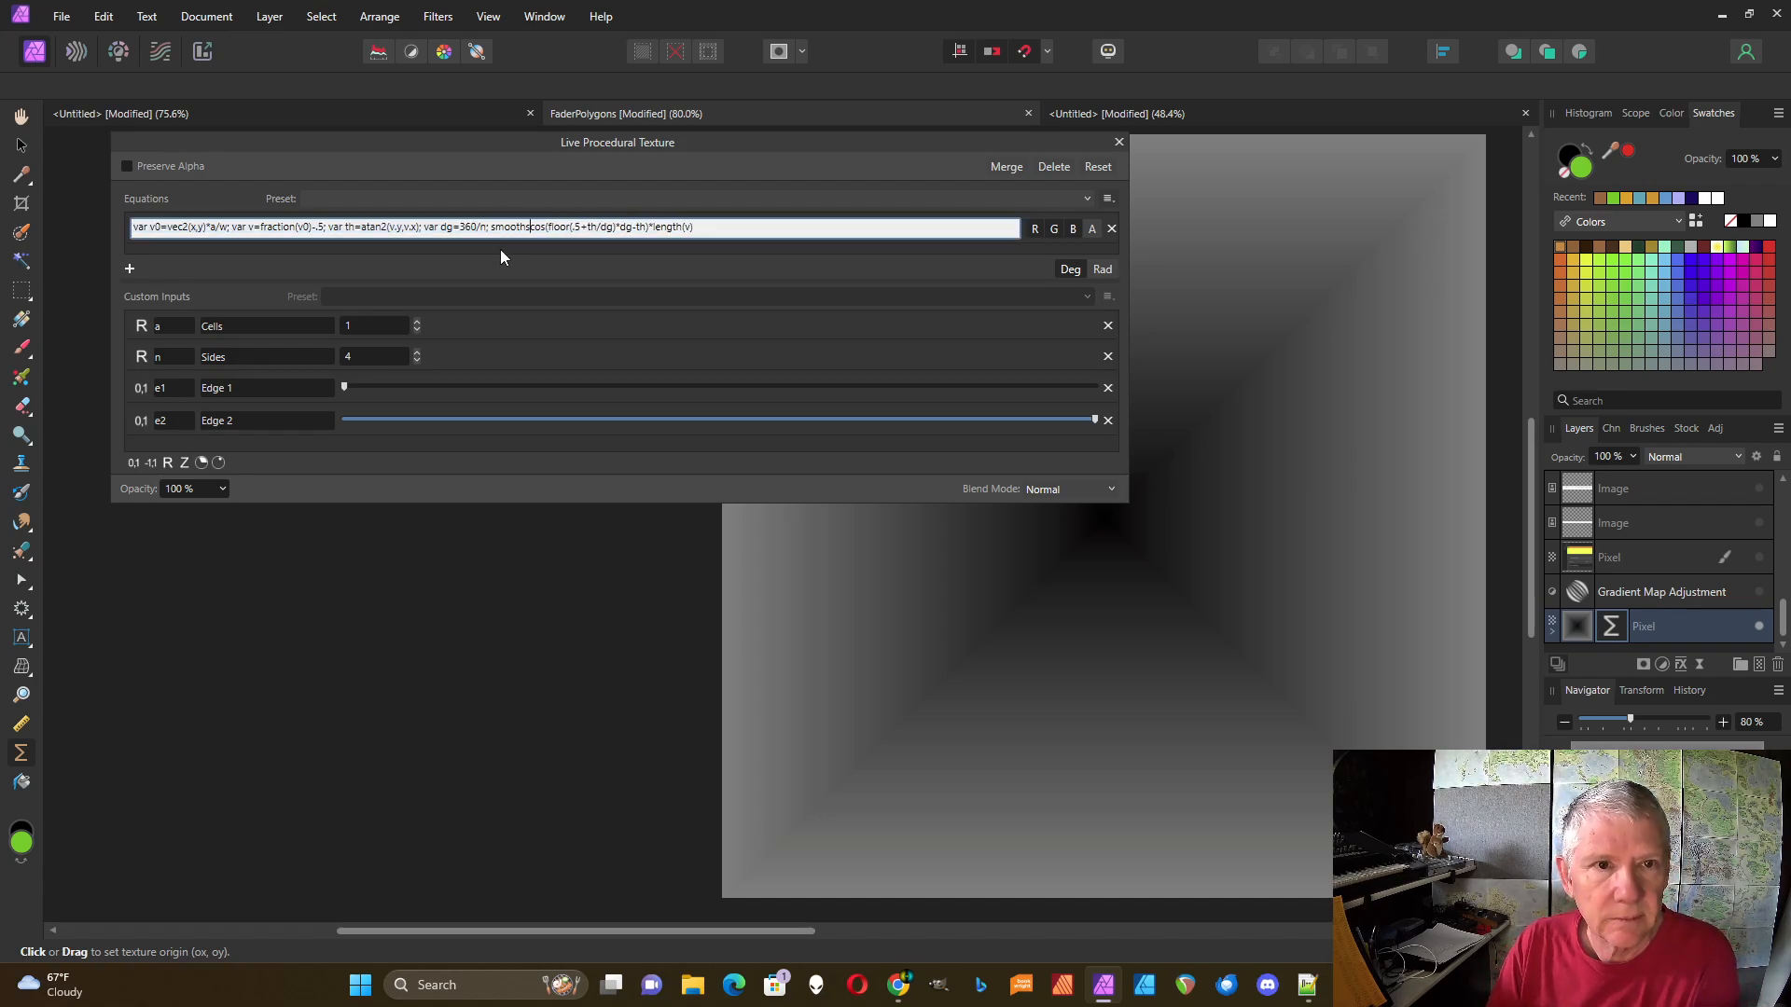
{"action": "type", "text": "p(e1"}
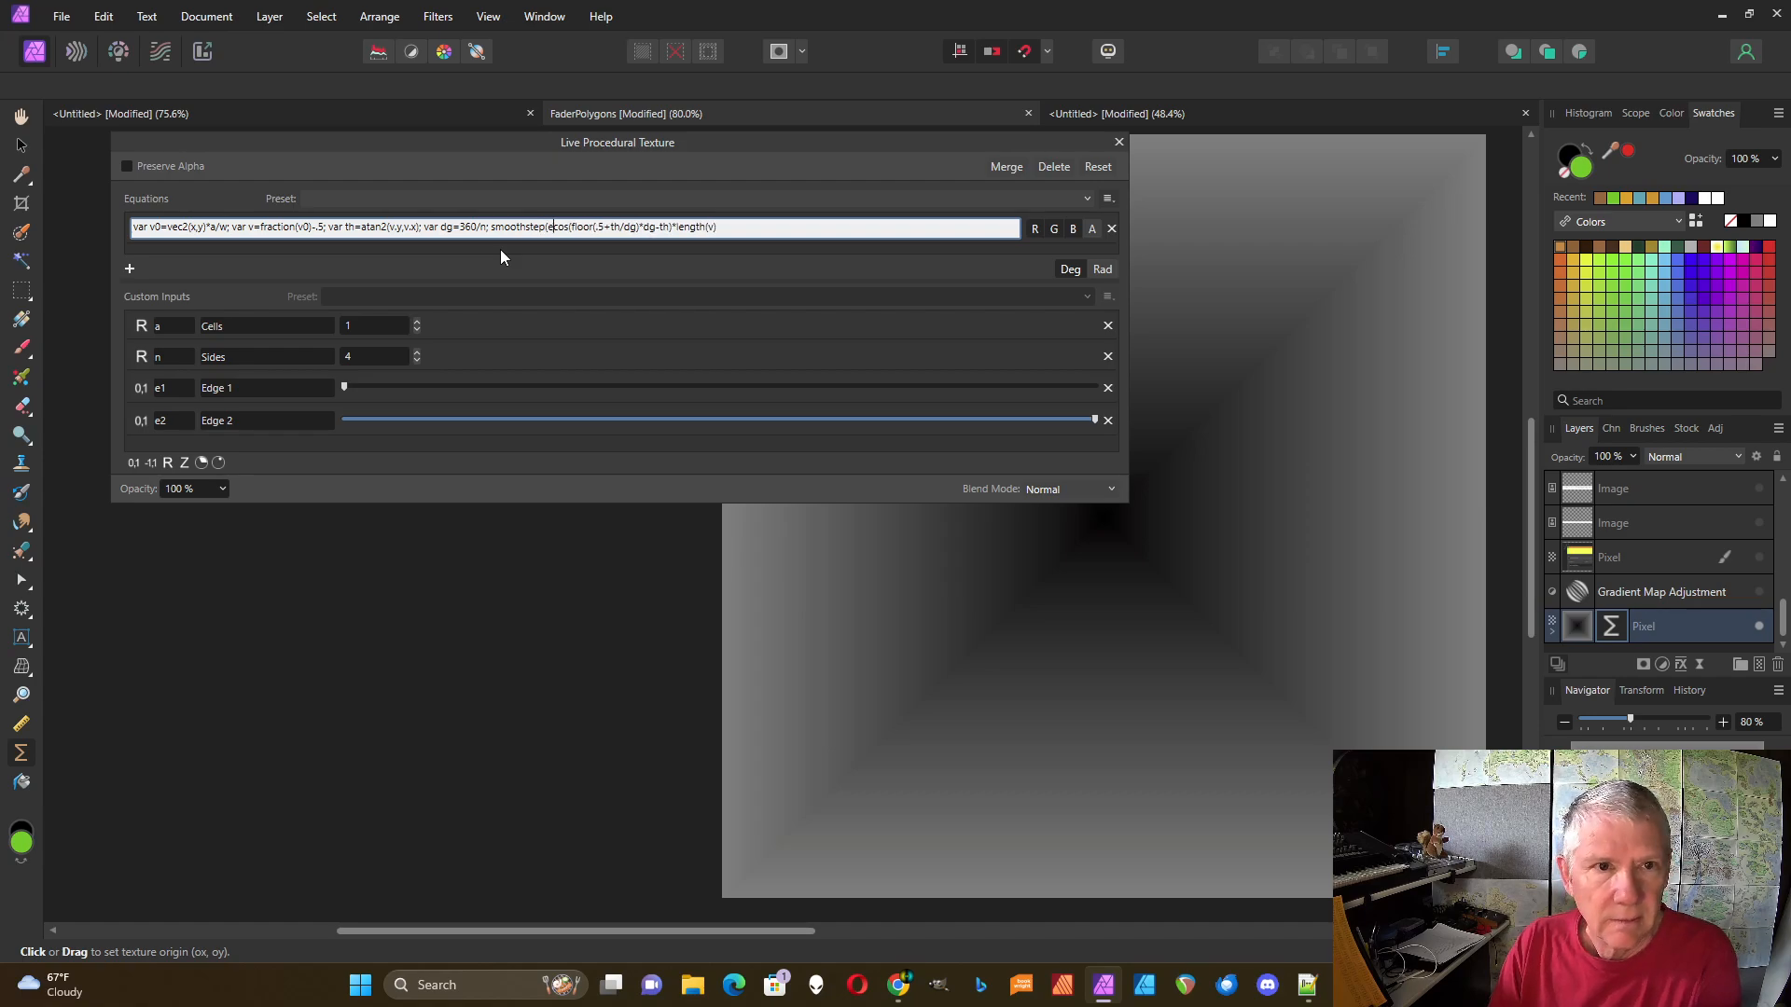
{"action": "type", "text": ",e2,"}
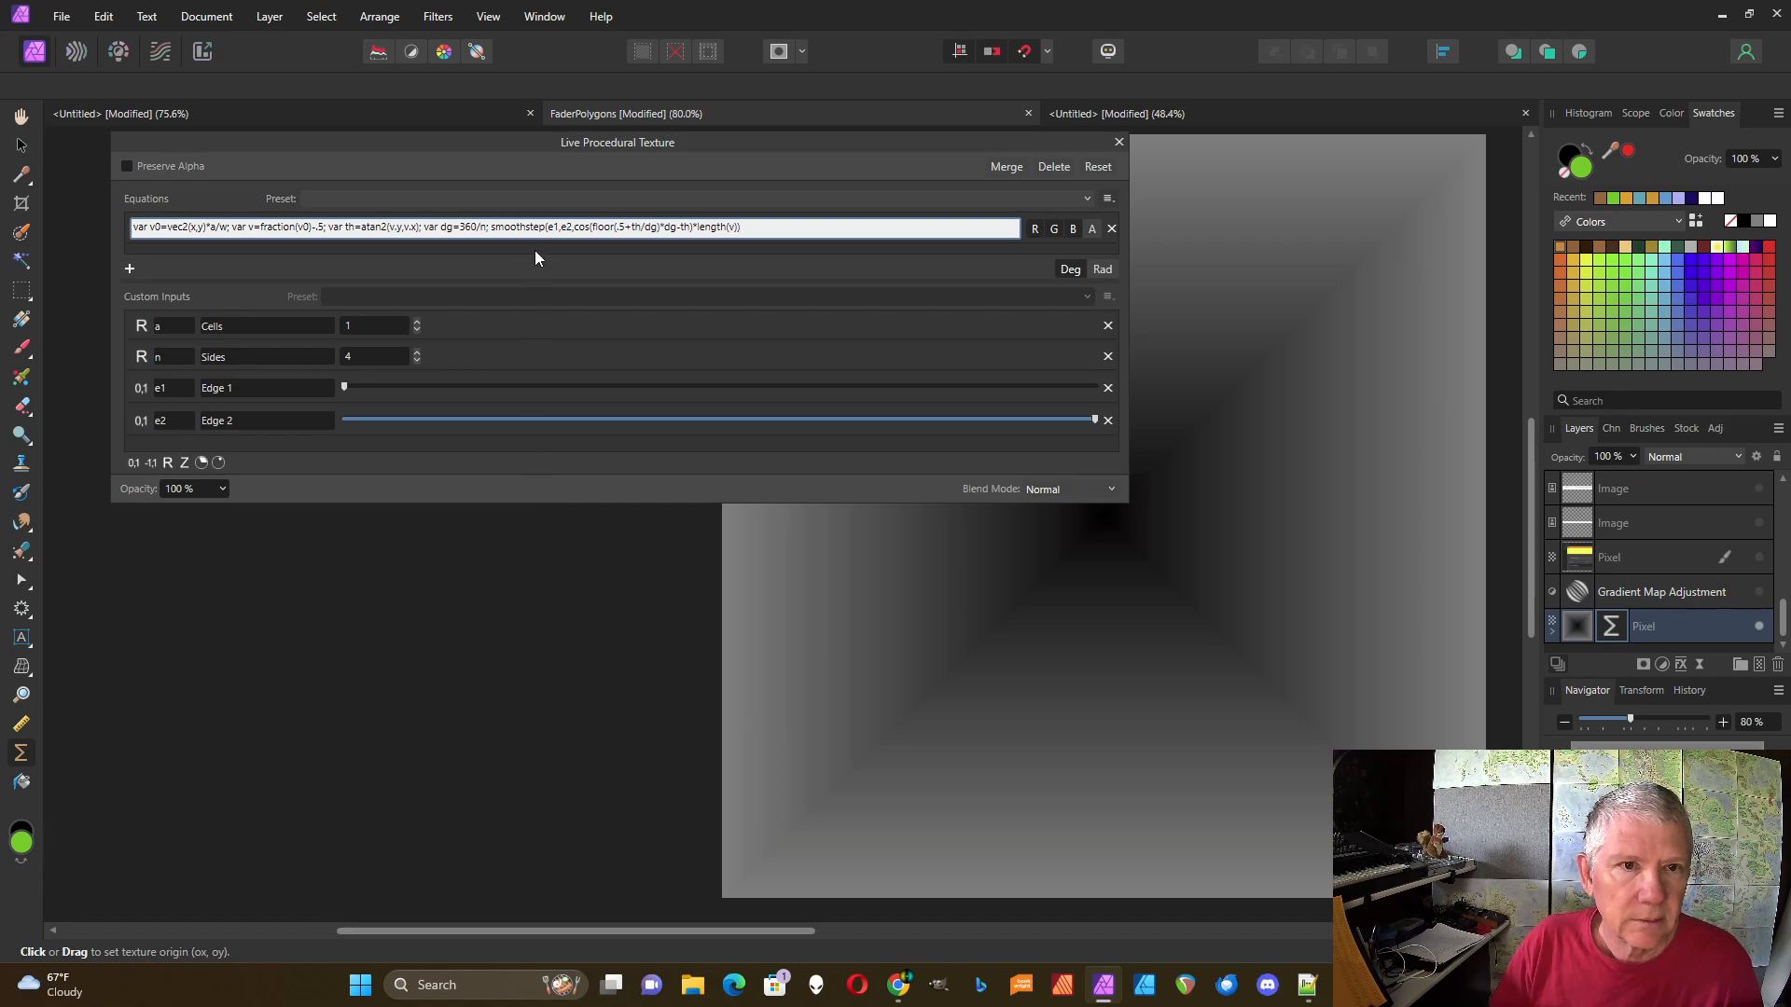
{"action": "key", "text": "Return"}
- Narrow the texture dialog off the canvas, then set Edge 1 to about a quarter of its range and Edge 2 slightly below it
{"action": "left_click_drag", "start_coordinate": [1126, 360], "coordinate": [423, 389]}
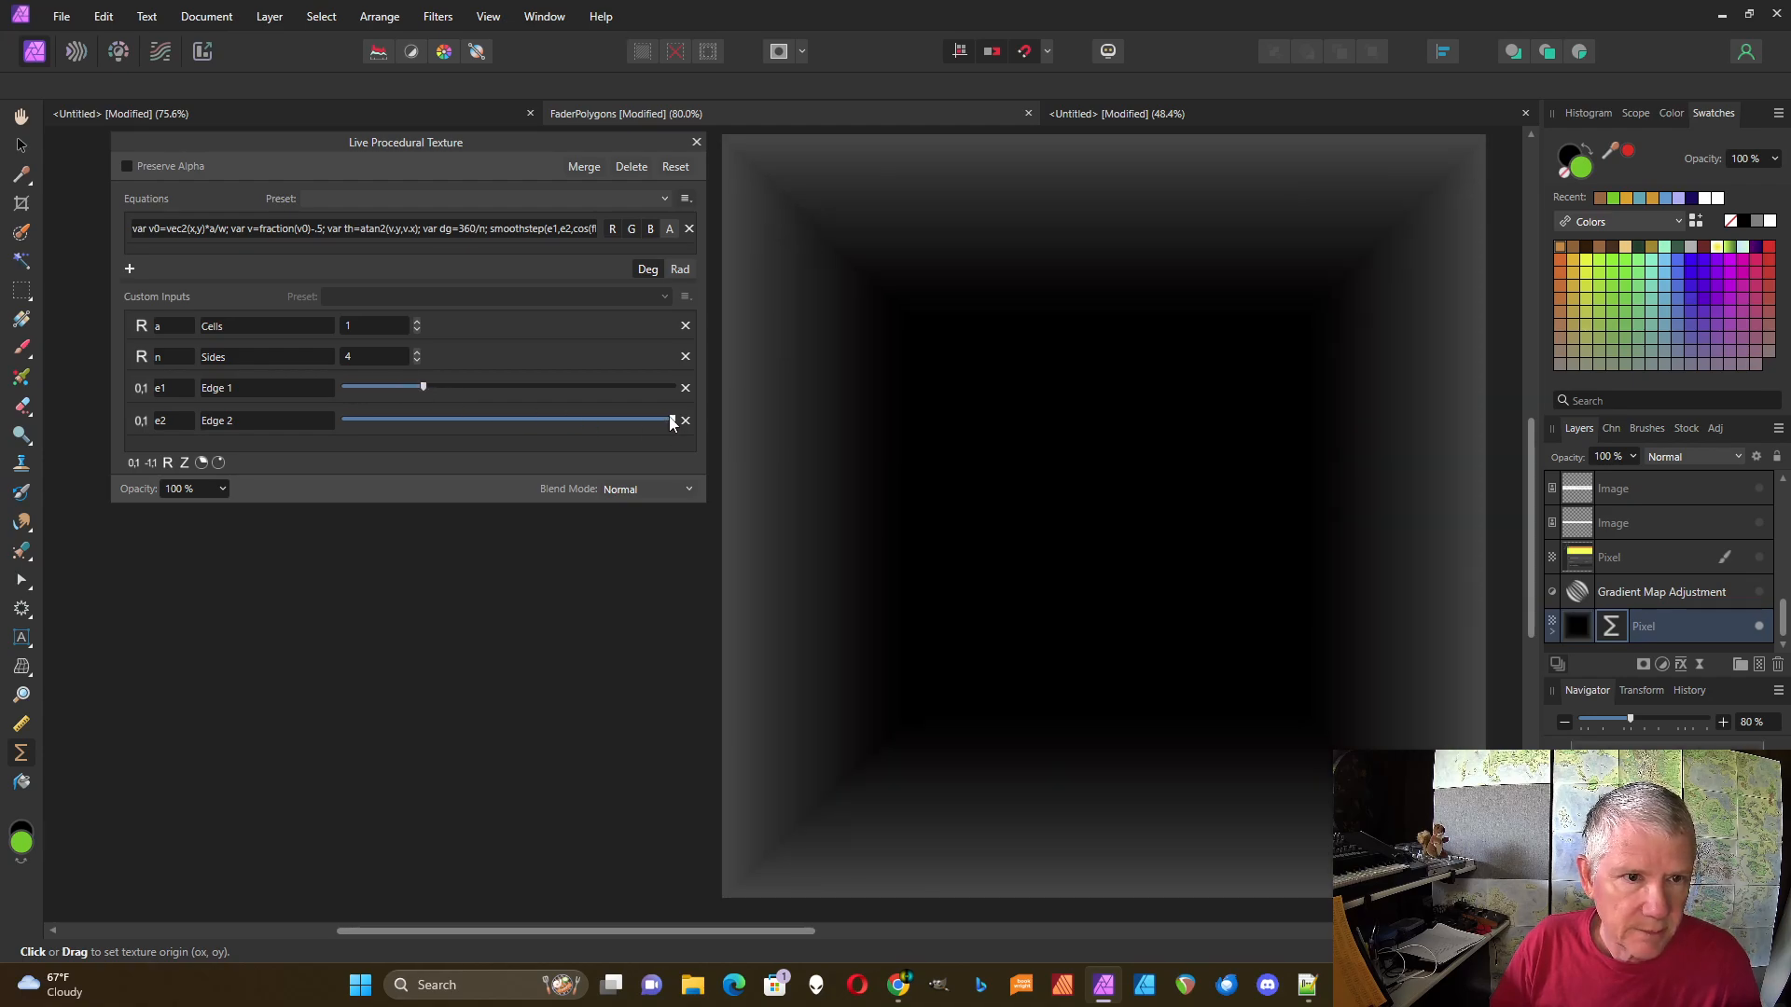
{"action": "left_click_drag", "start_coordinate": [672, 419], "coordinate": [406, 433]}
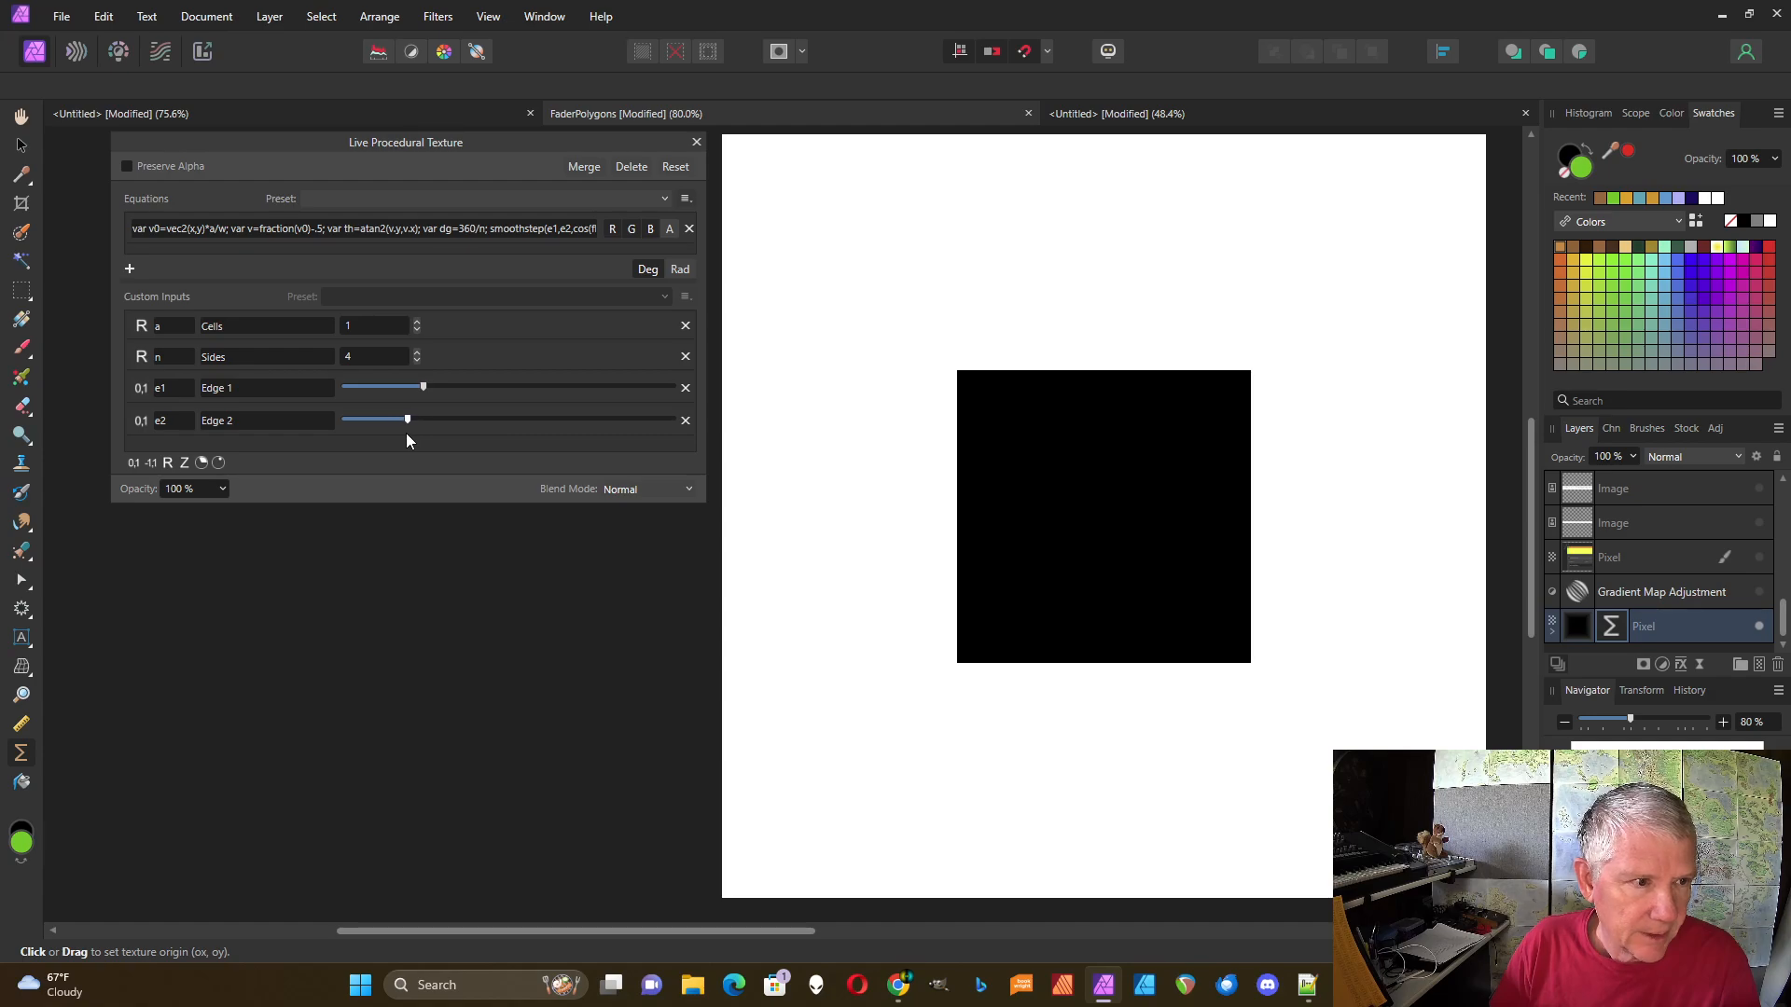
- Try the Sides input at values between 3 and 11, ending at 3
{"action": "left_click", "coordinate": [417, 360]}
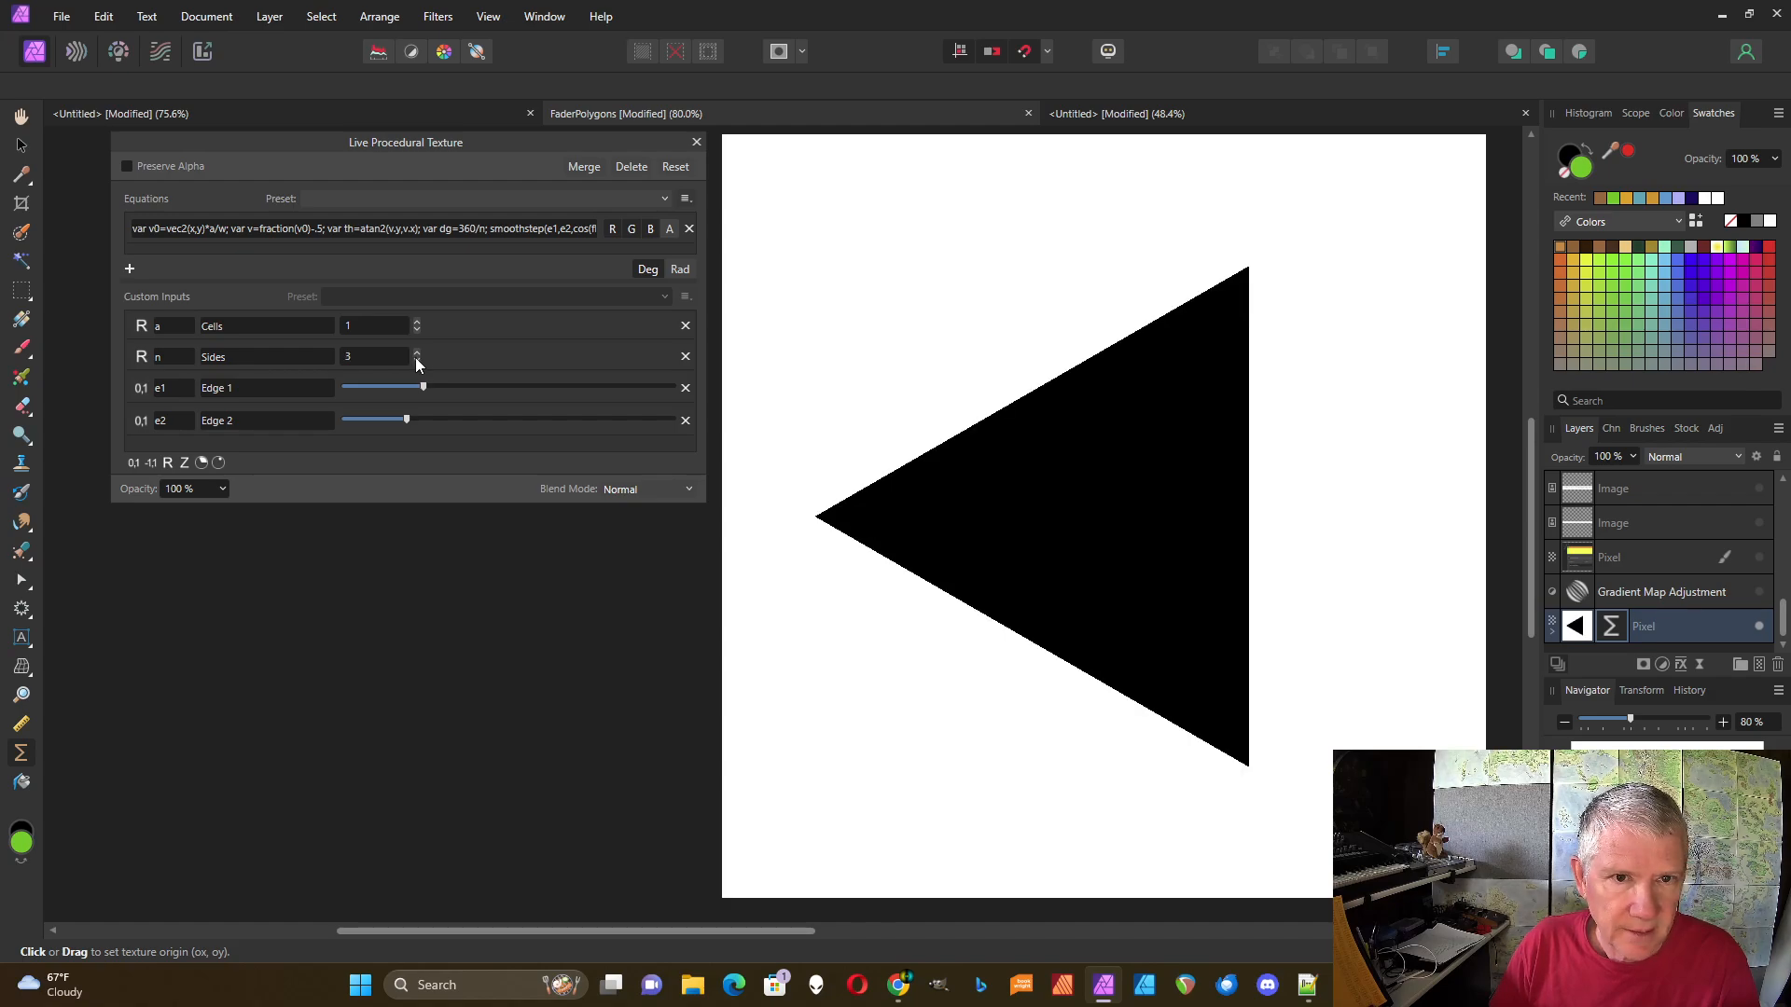
{"action": "left_click", "coordinate": [417, 352]}
{"action": "left_click", "coordinate": [417, 352]}
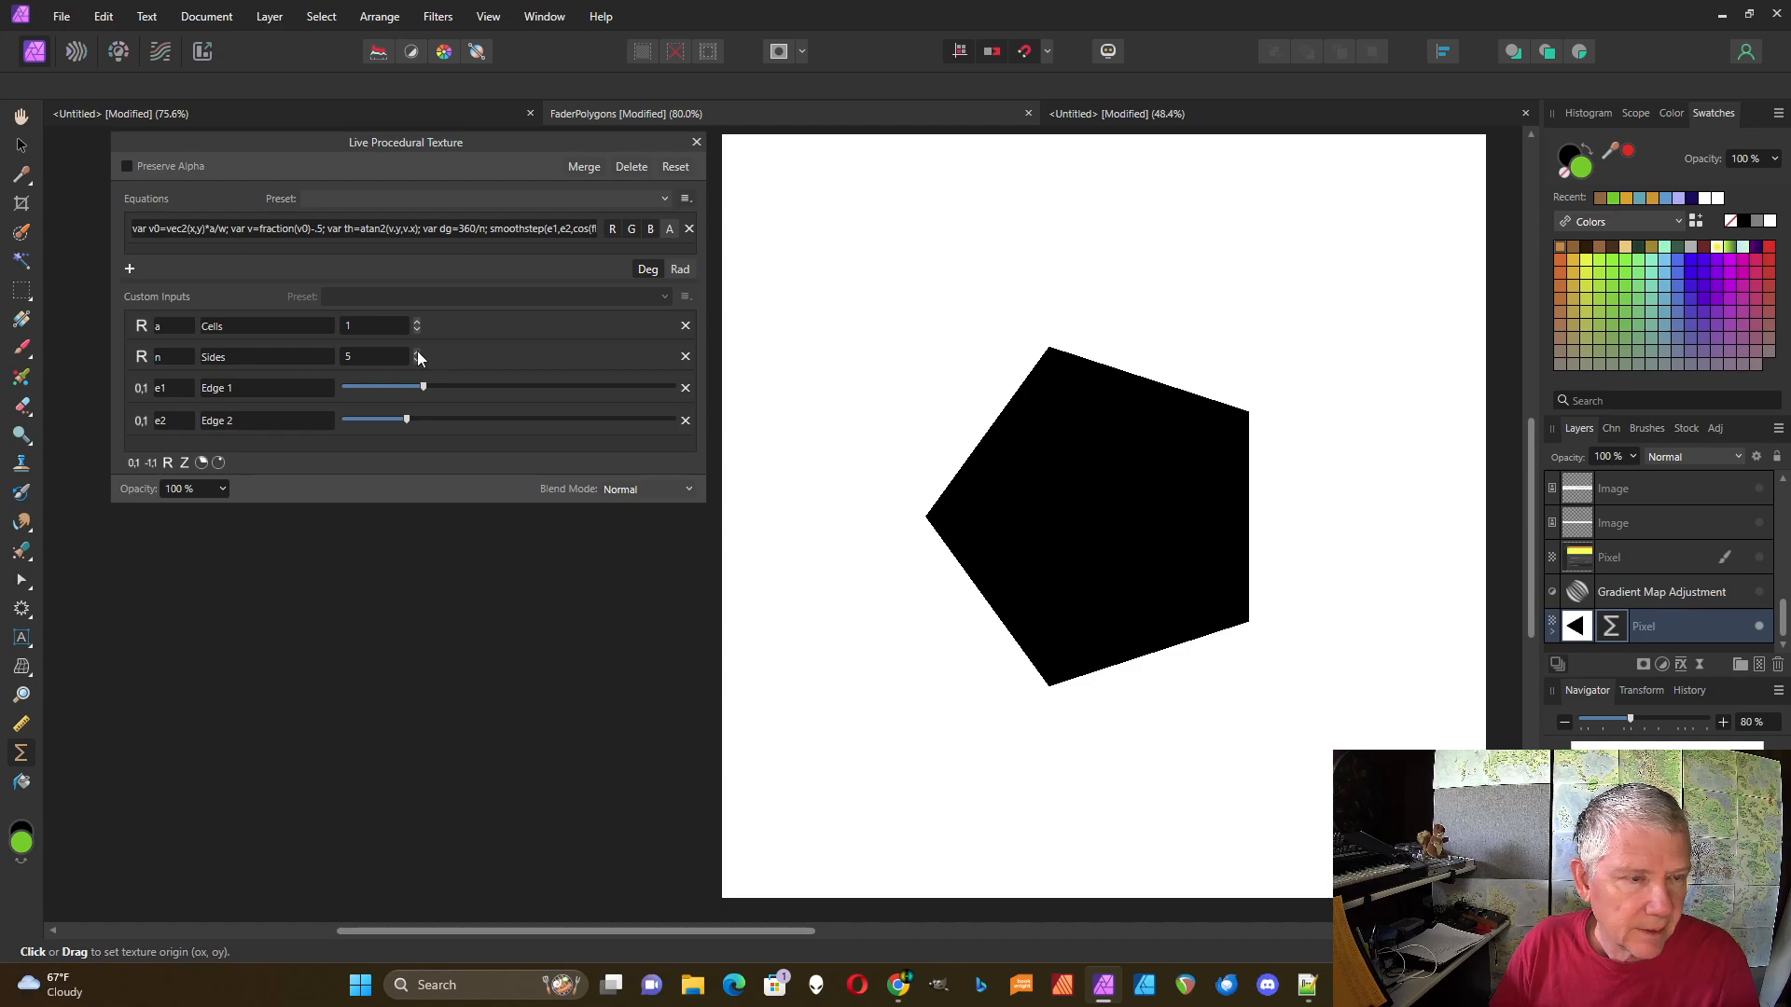
{"action": "left_click", "coordinate": [417, 351]}
{"action": "left_click", "coordinate": [417, 352]}
{"action": "left_click", "coordinate": [417, 352]}
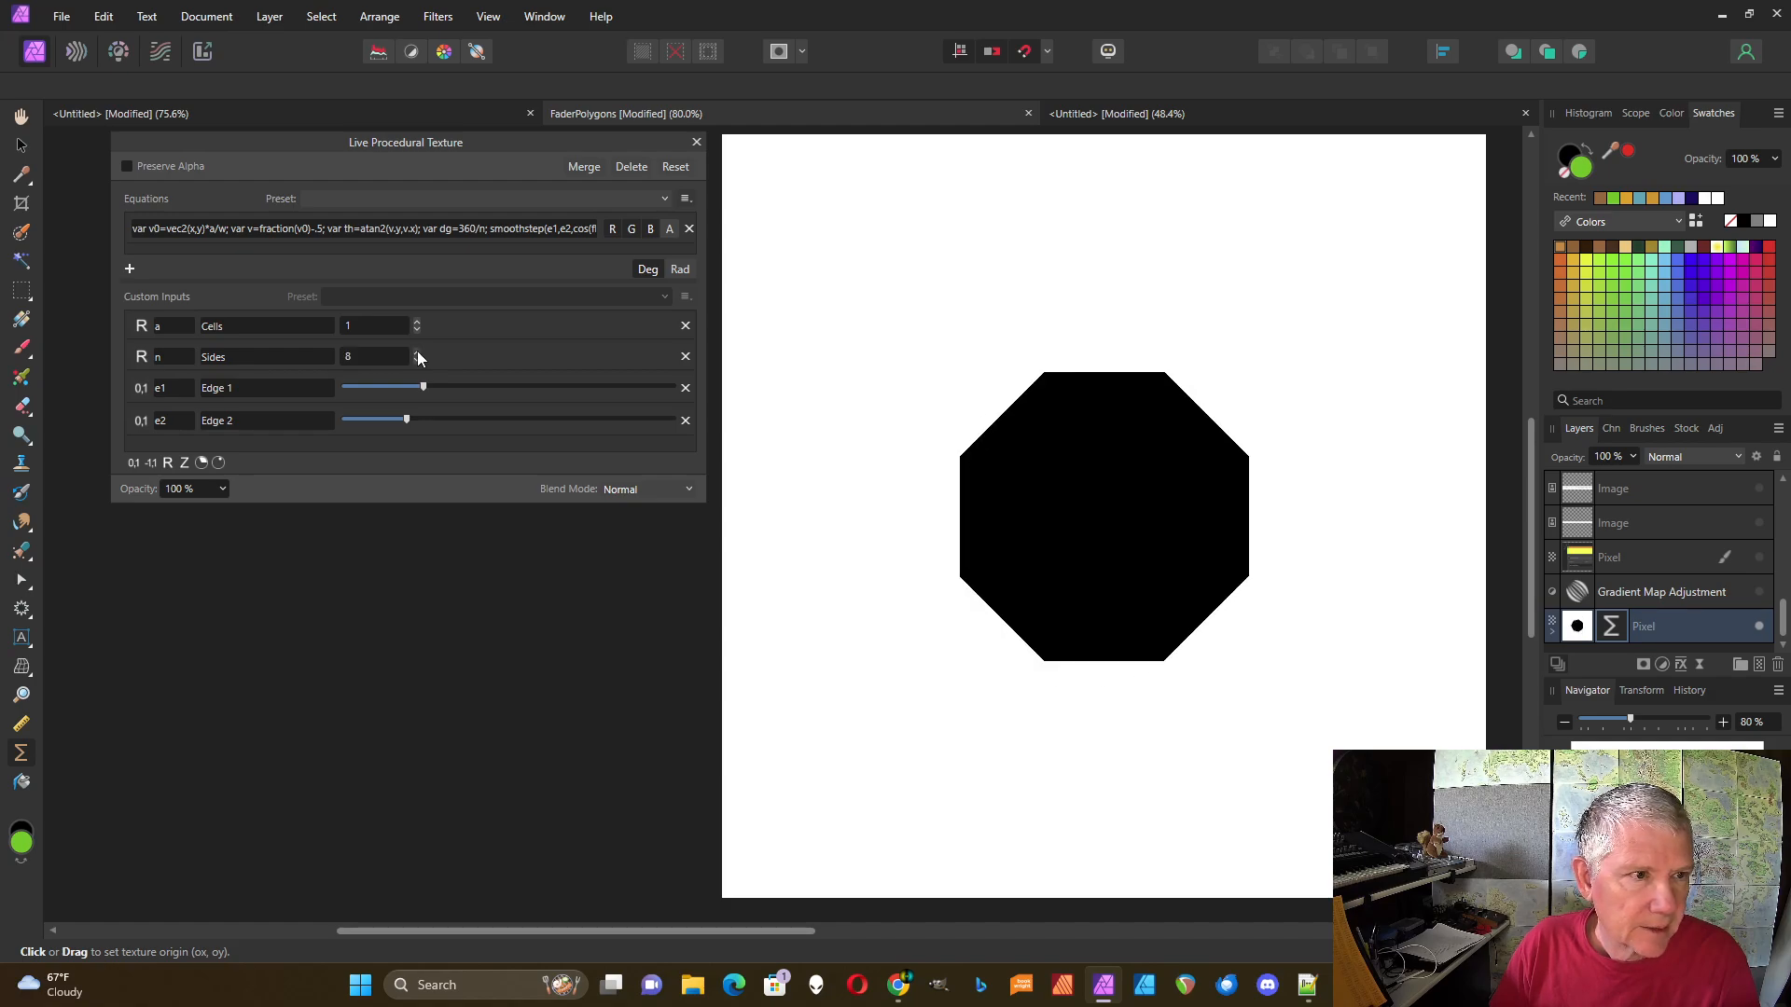
{"action": "left_click", "coordinate": [417, 352]}
{"action": "left_click", "coordinate": [417, 352]}
{"action": "left_click", "coordinate": [417, 351]}
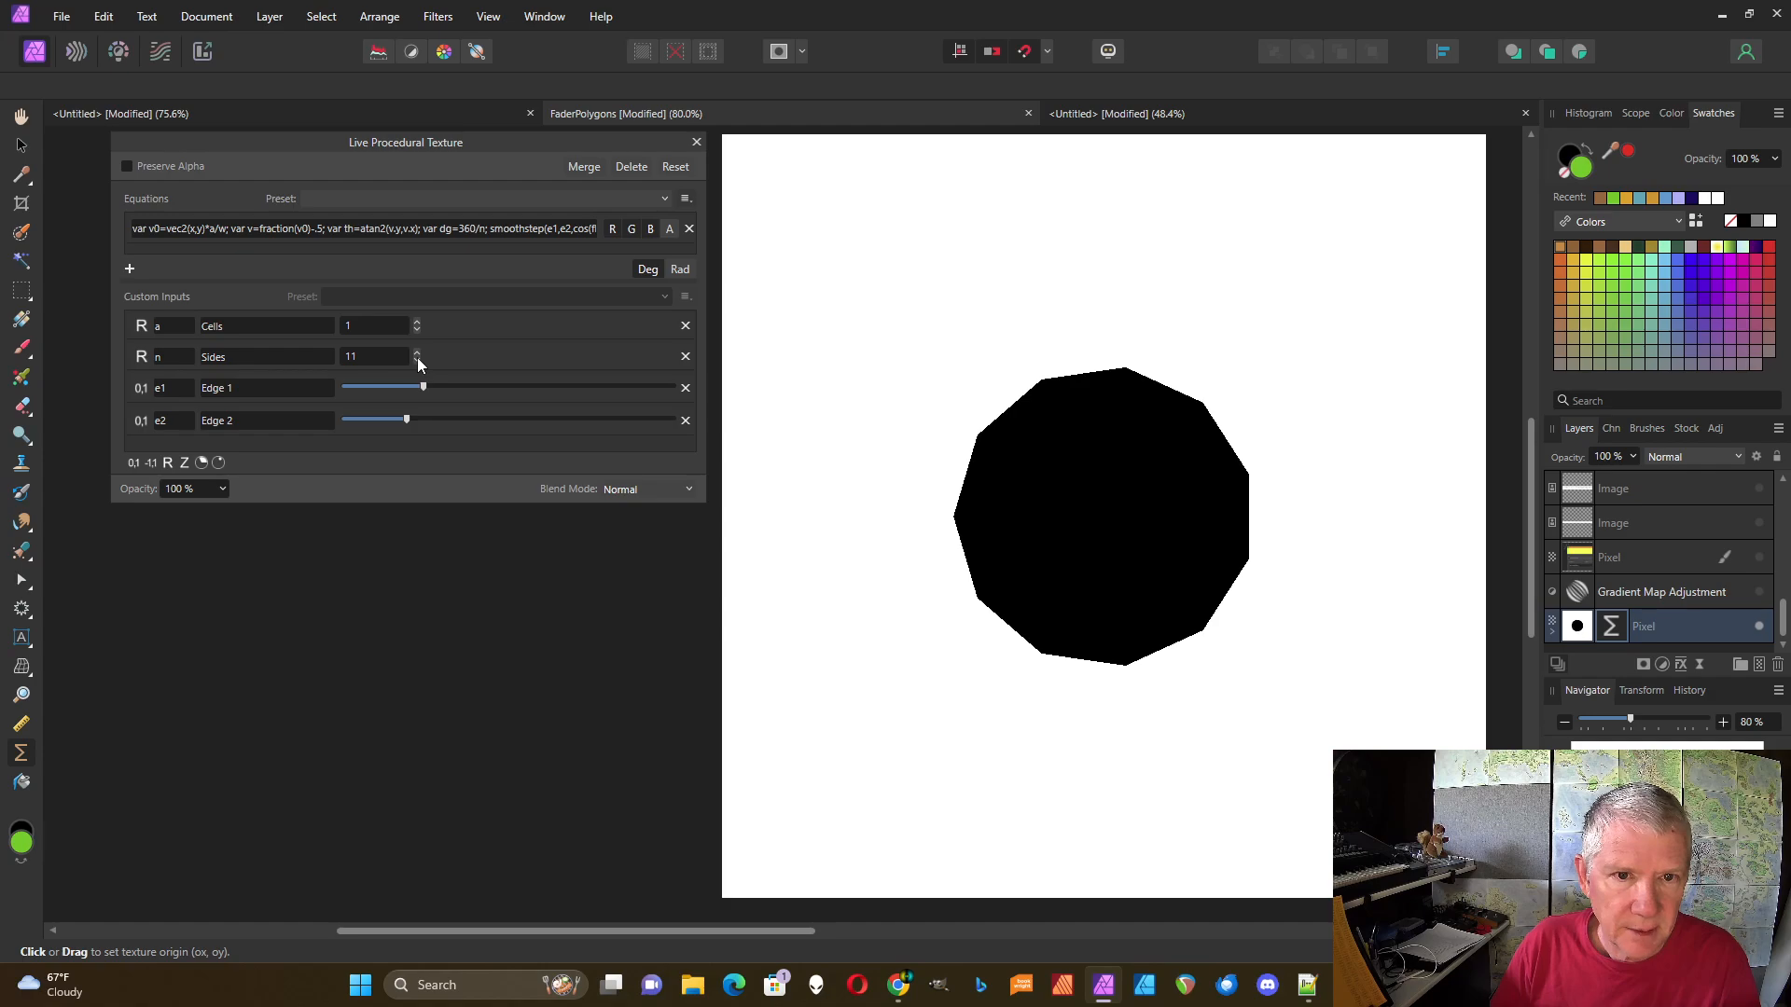
{"action": "left_click", "coordinate": [417, 358]}
{"action": "left_click", "coordinate": [417, 358]}
{"action": "left_click", "coordinate": [417, 358]}
{"action": "left_click", "coordinate": [417, 358]}
{"action": "left_click", "coordinate": [417, 358]}
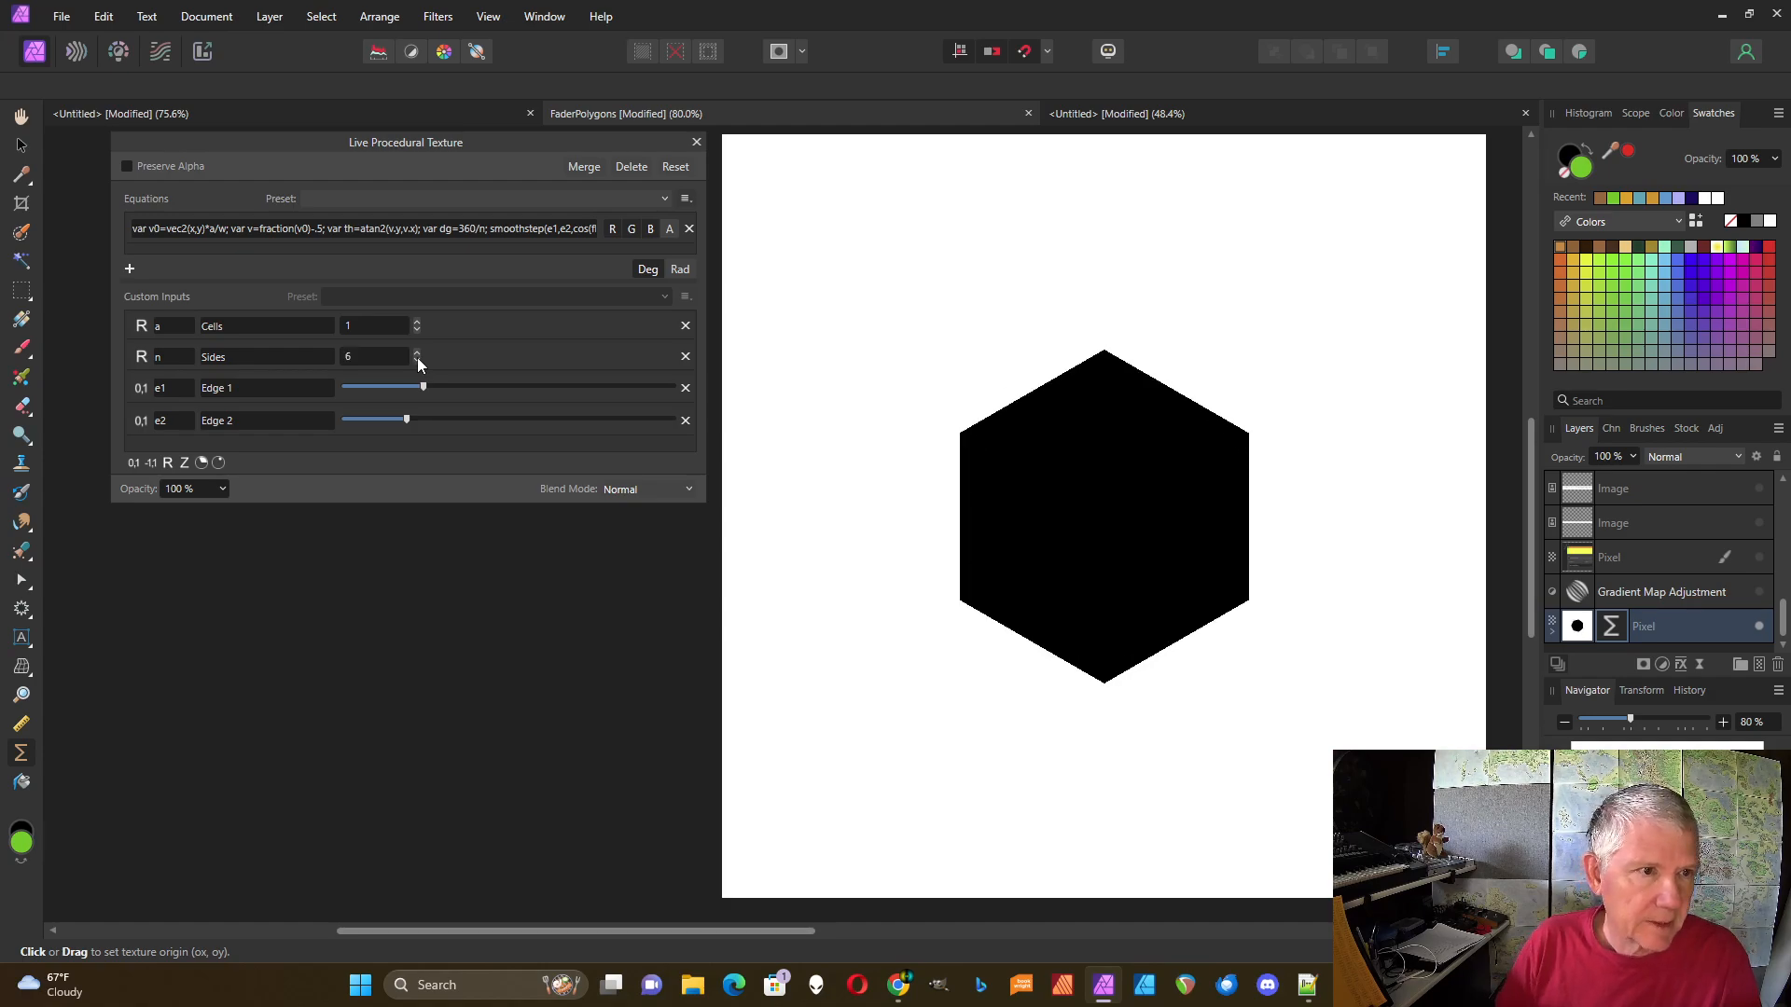
{"action": "left_click", "coordinate": [417, 360]}
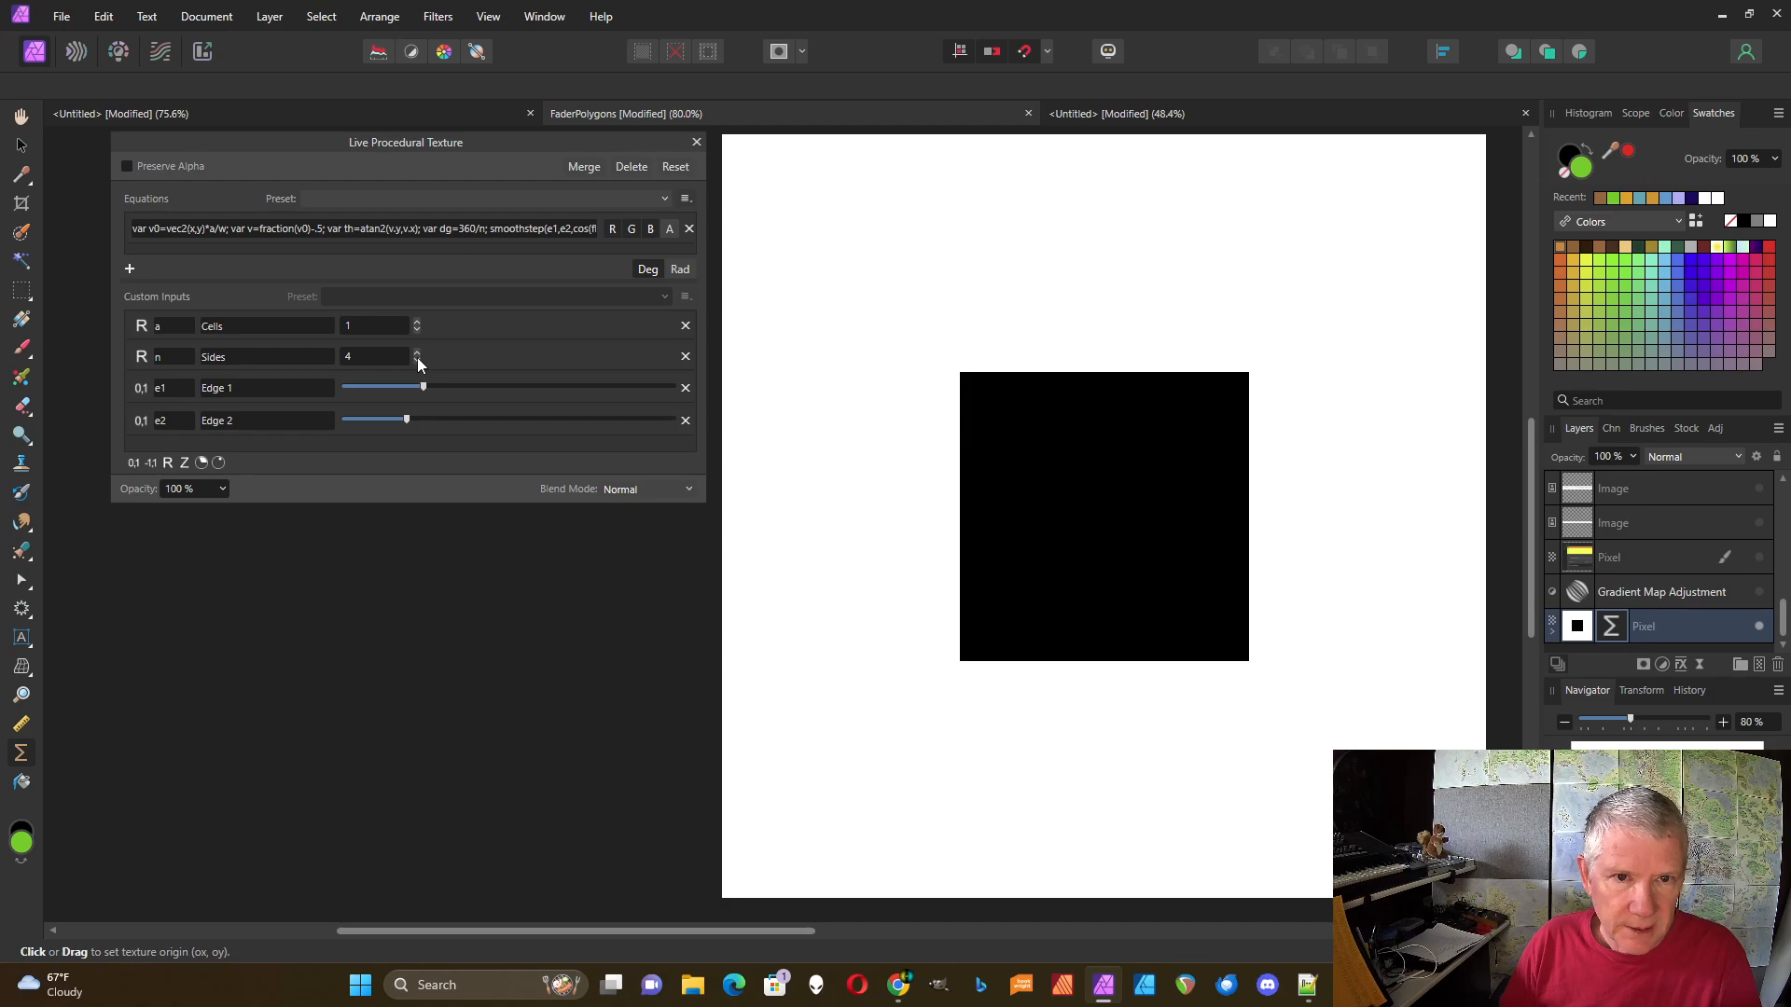
{"action": "left_click", "coordinate": [417, 360]}
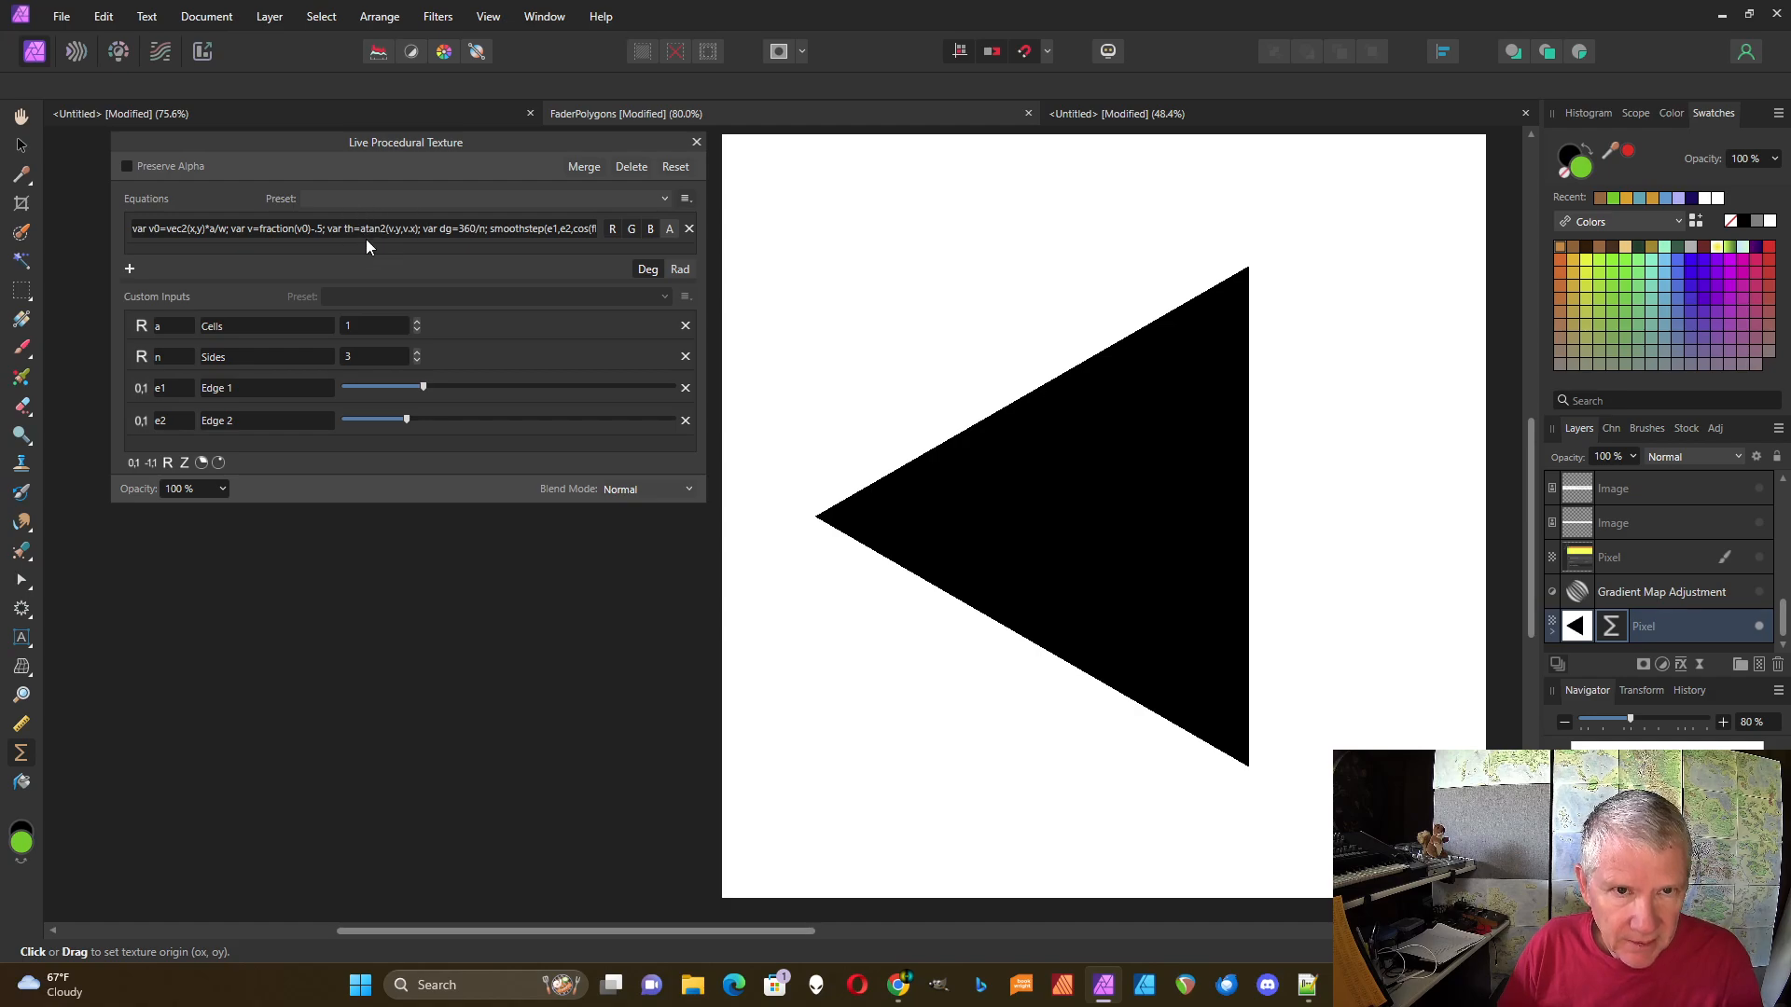
- Add +90 after atan2(v.y,v.x) in the th definition of the texture equation and apply it
{"action": "left_click", "coordinate": [420, 236]}
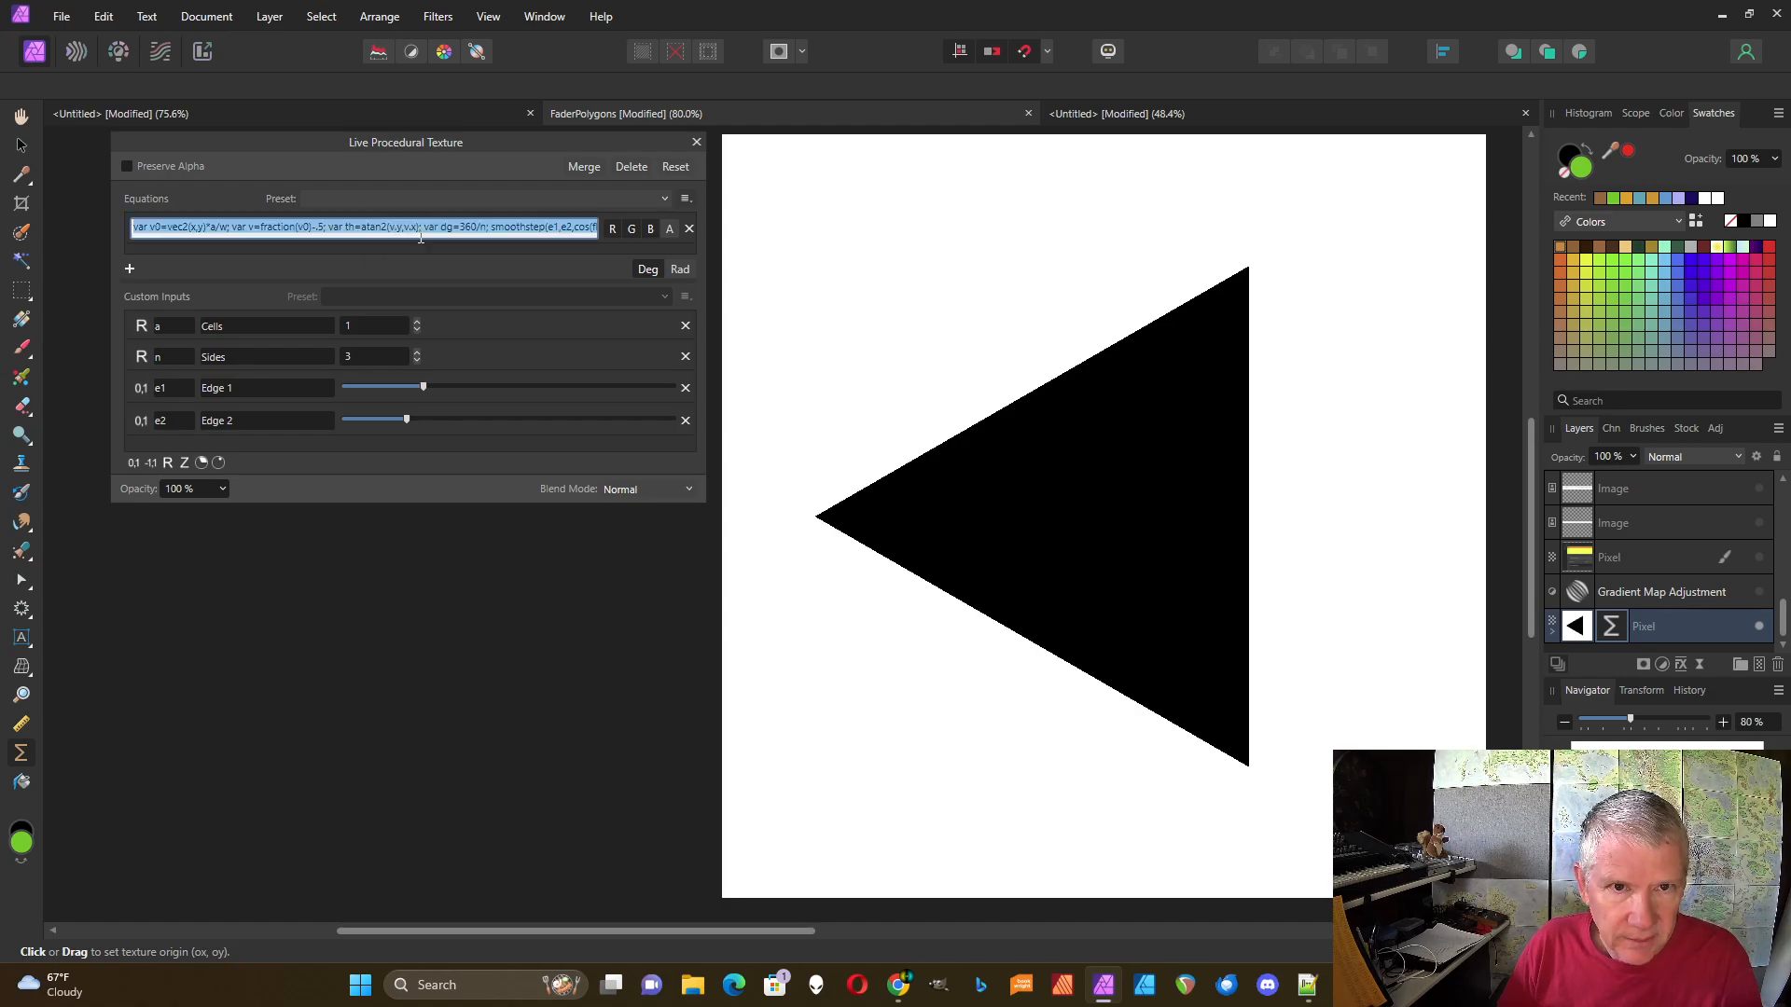
{"action": "left_click", "coordinate": [419, 236]}
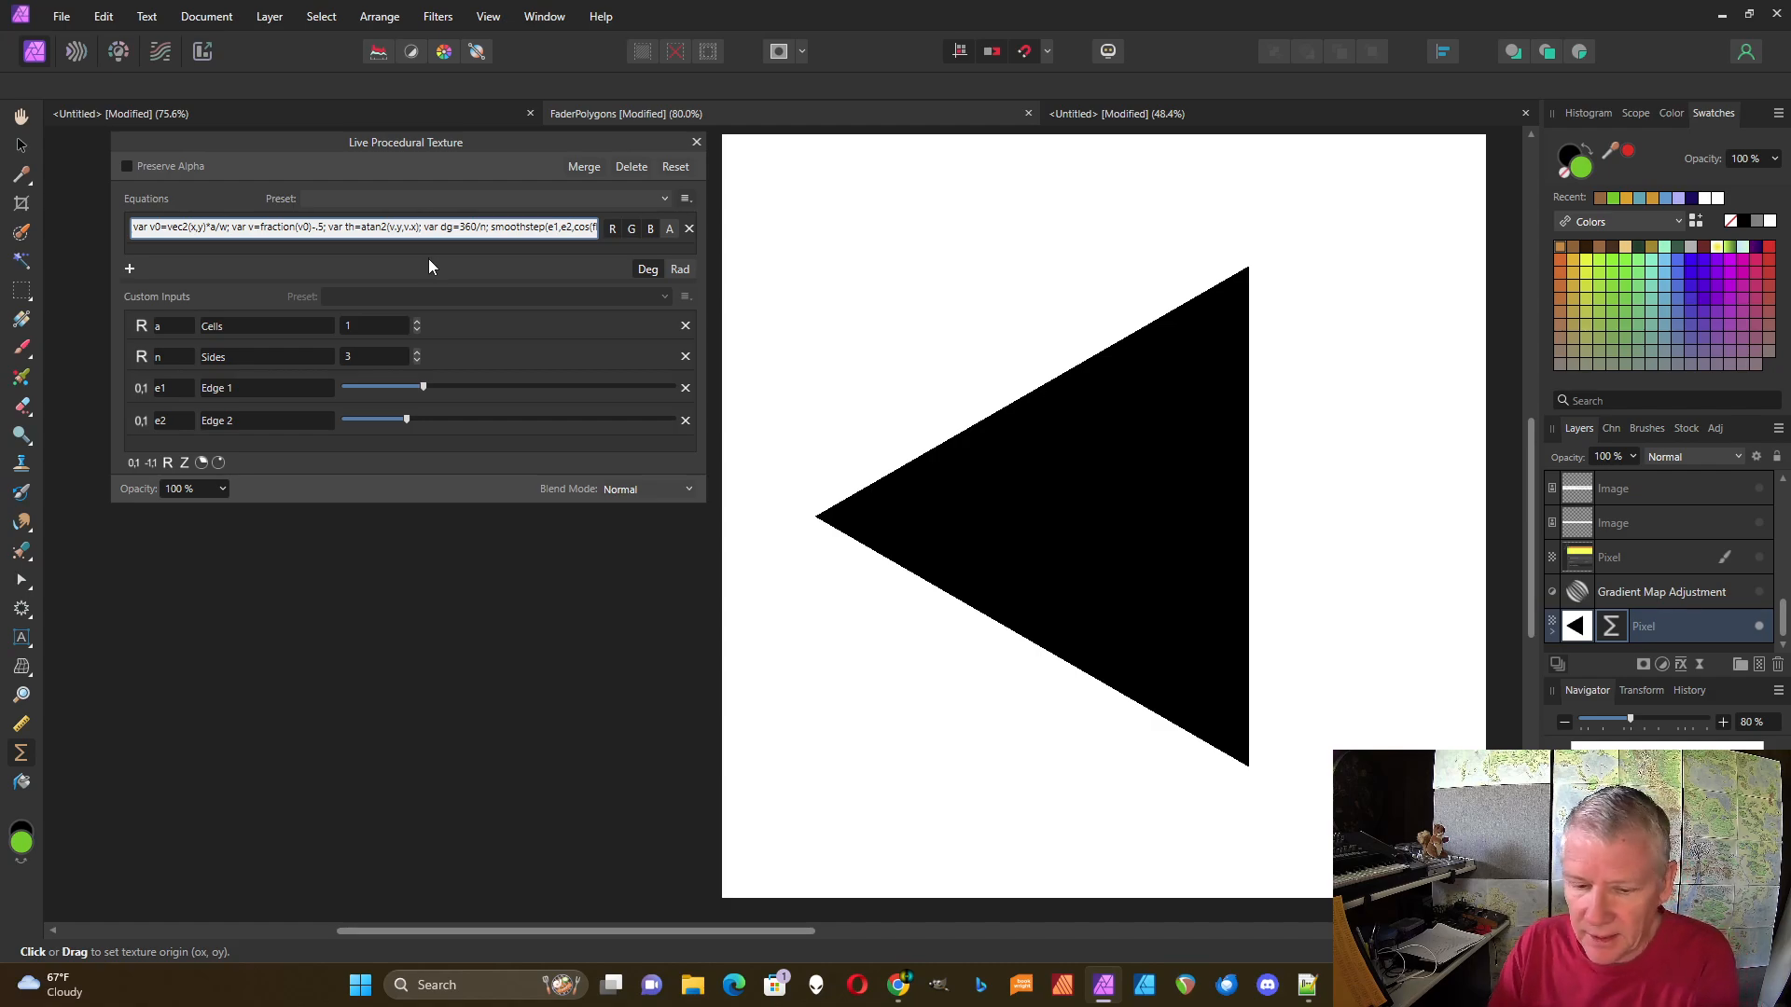
{"action": "type", "text": "+90"}
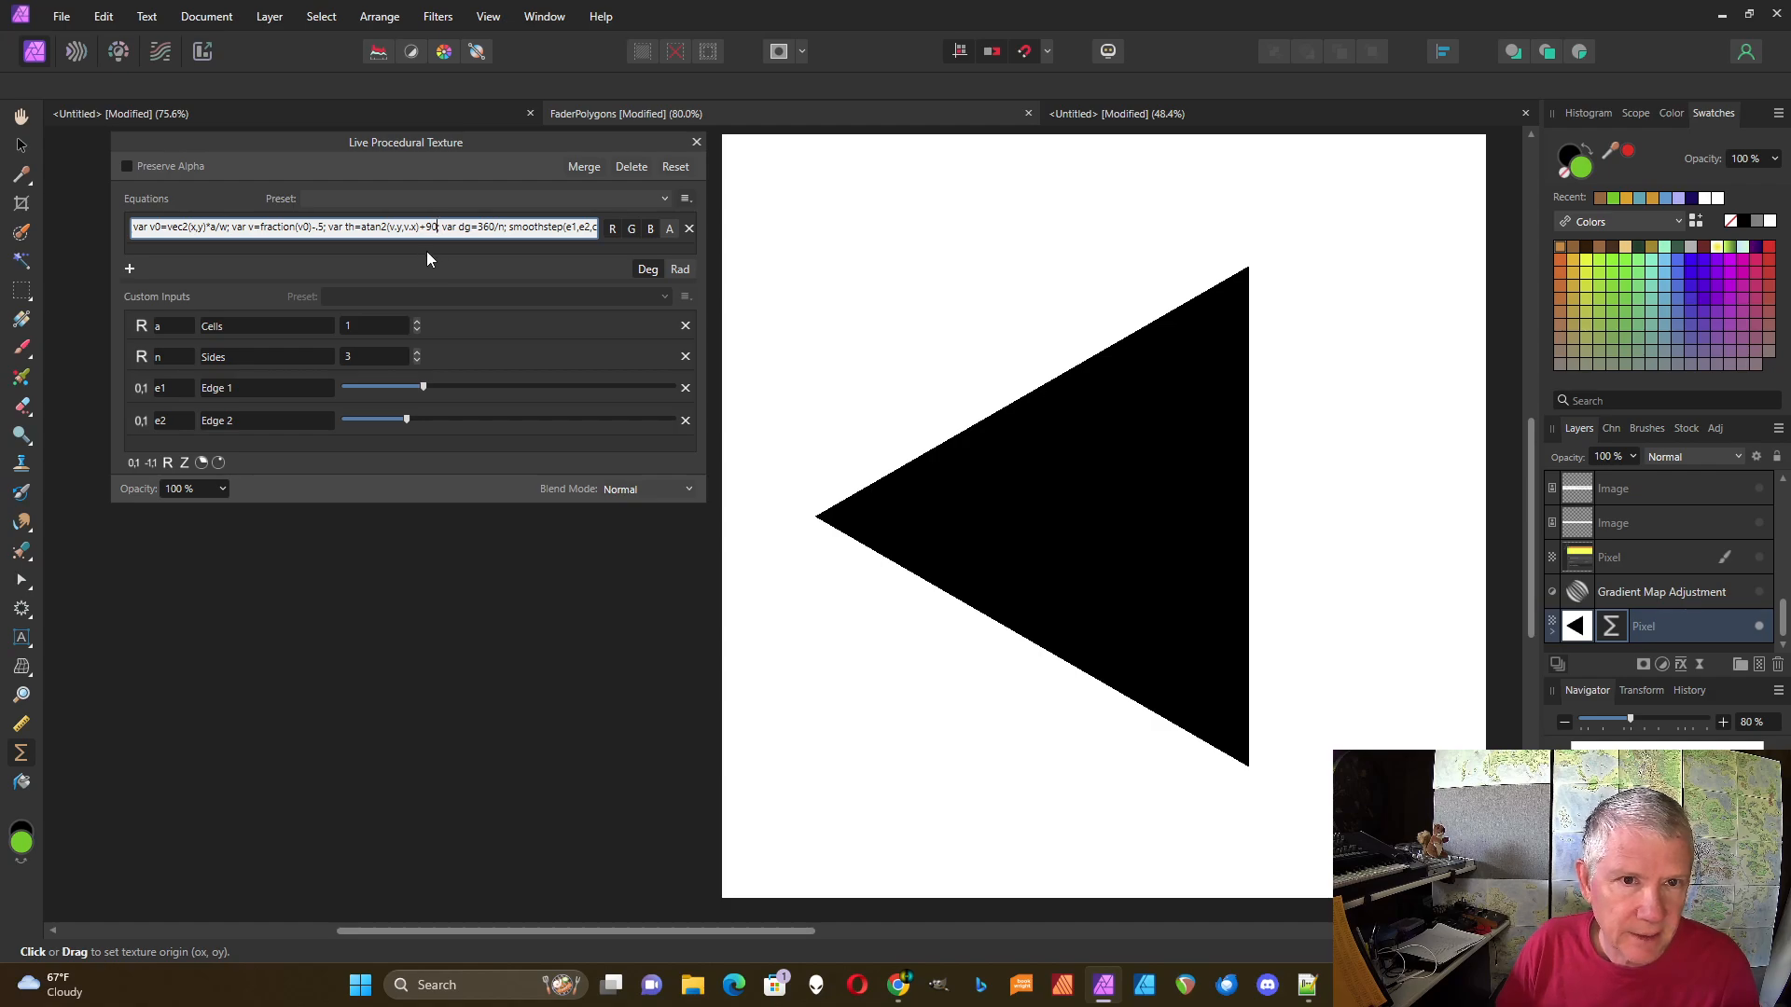
{"action": "key", "text": "Return"}
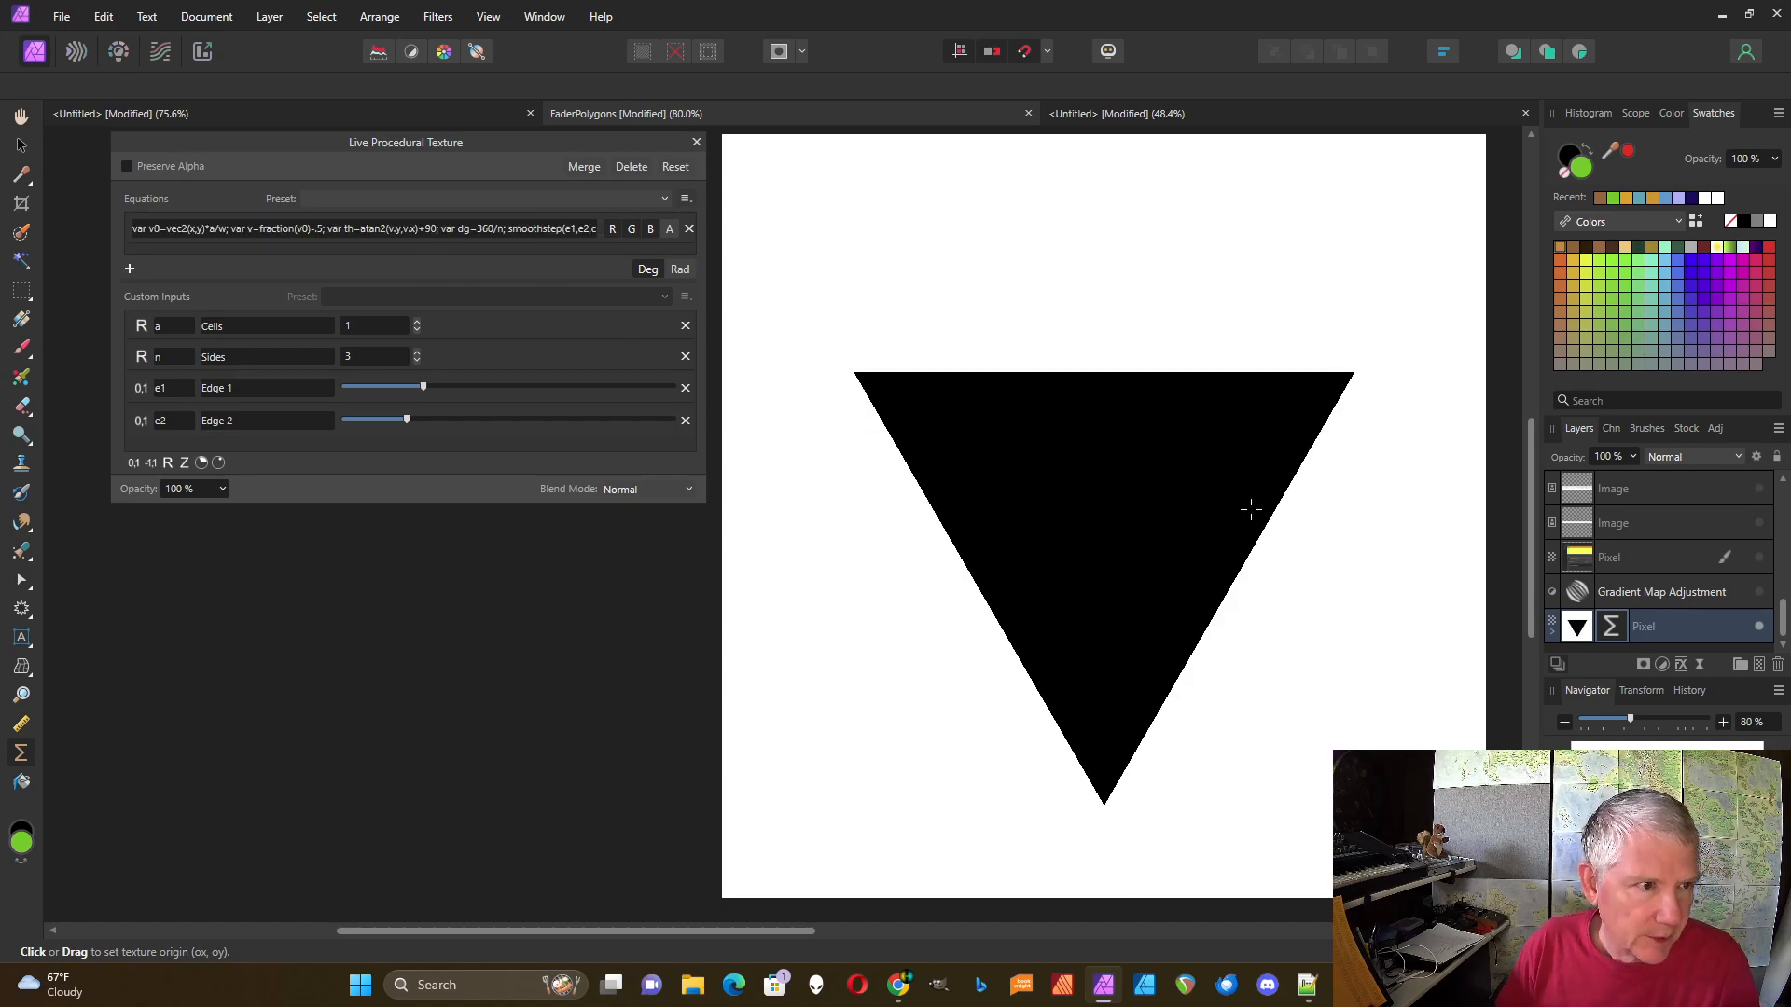
- Change the angle offset in the equation's th definition to 270 and apply it
{"action": "left_click", "coordinate": [431, 228]}
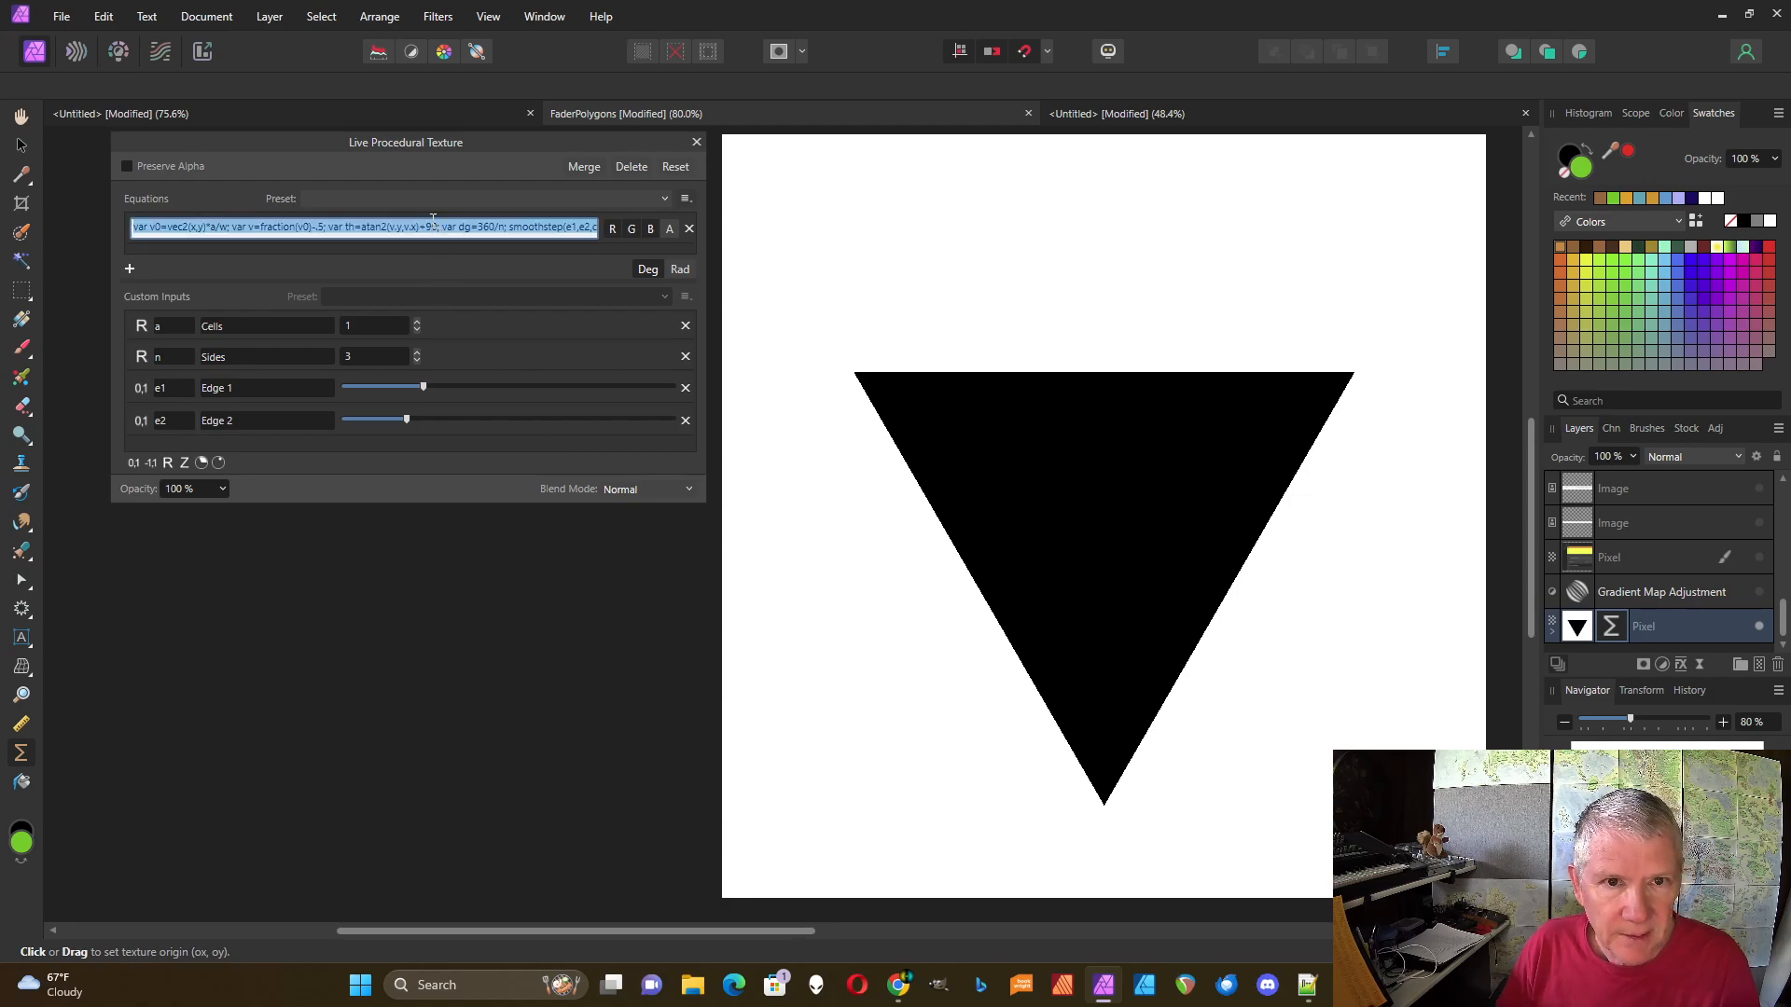
{"action": "left_click", "coordinate": [431, 228]}
{"action": "key", "text": "BackSpace"}
{"action": "type", "text": "27"}
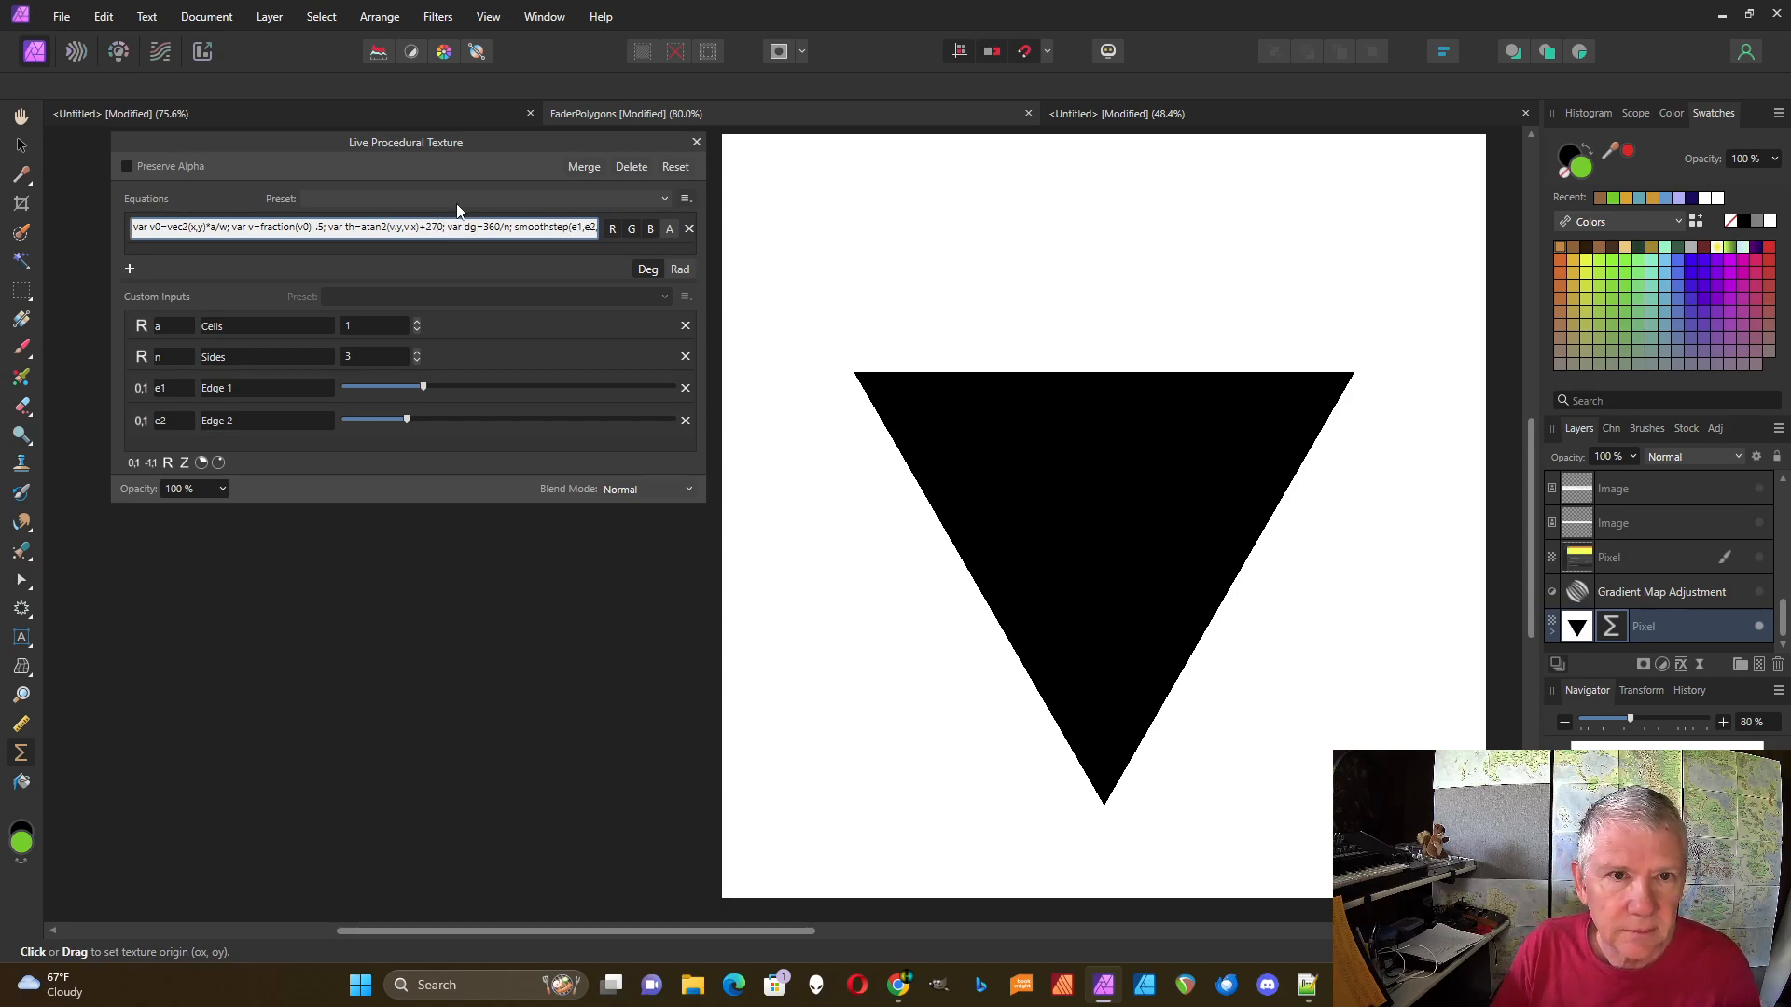
{"action": "key", "text": "Return"}
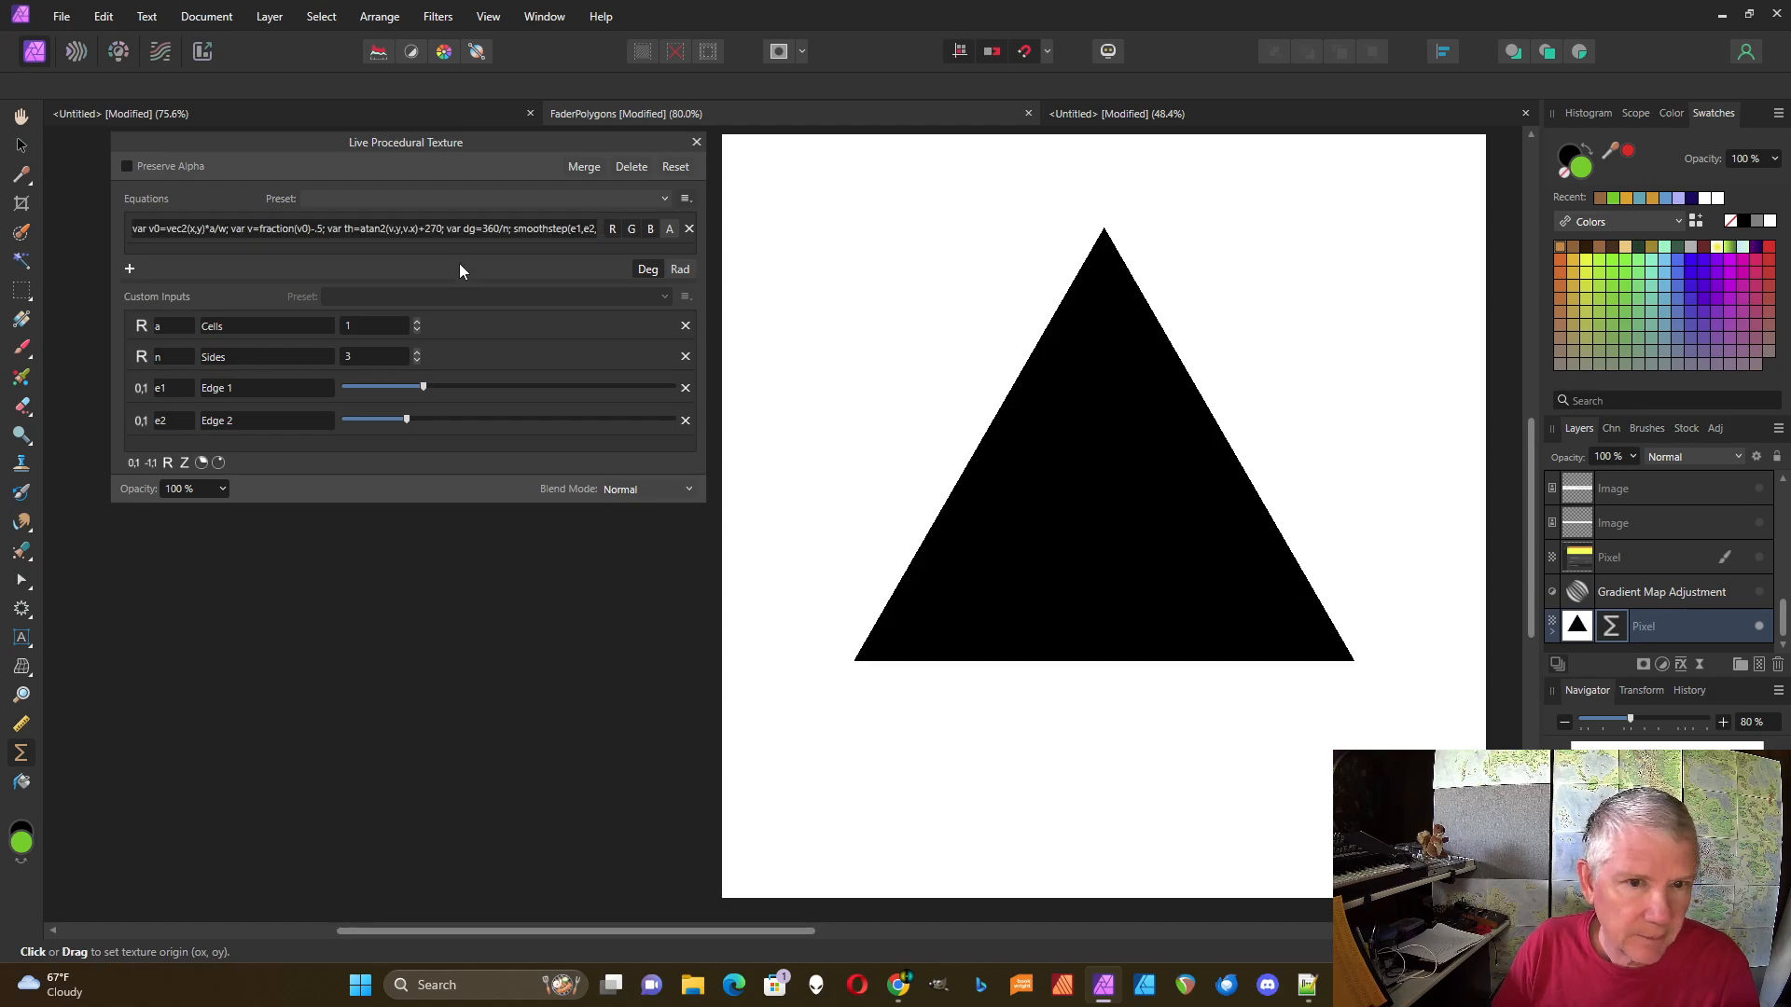
- Enlarge the texture dialog's height and add an angle custom input named ph with the description Rotation
{"action": "left_click", "coordinate": [438, 236]}
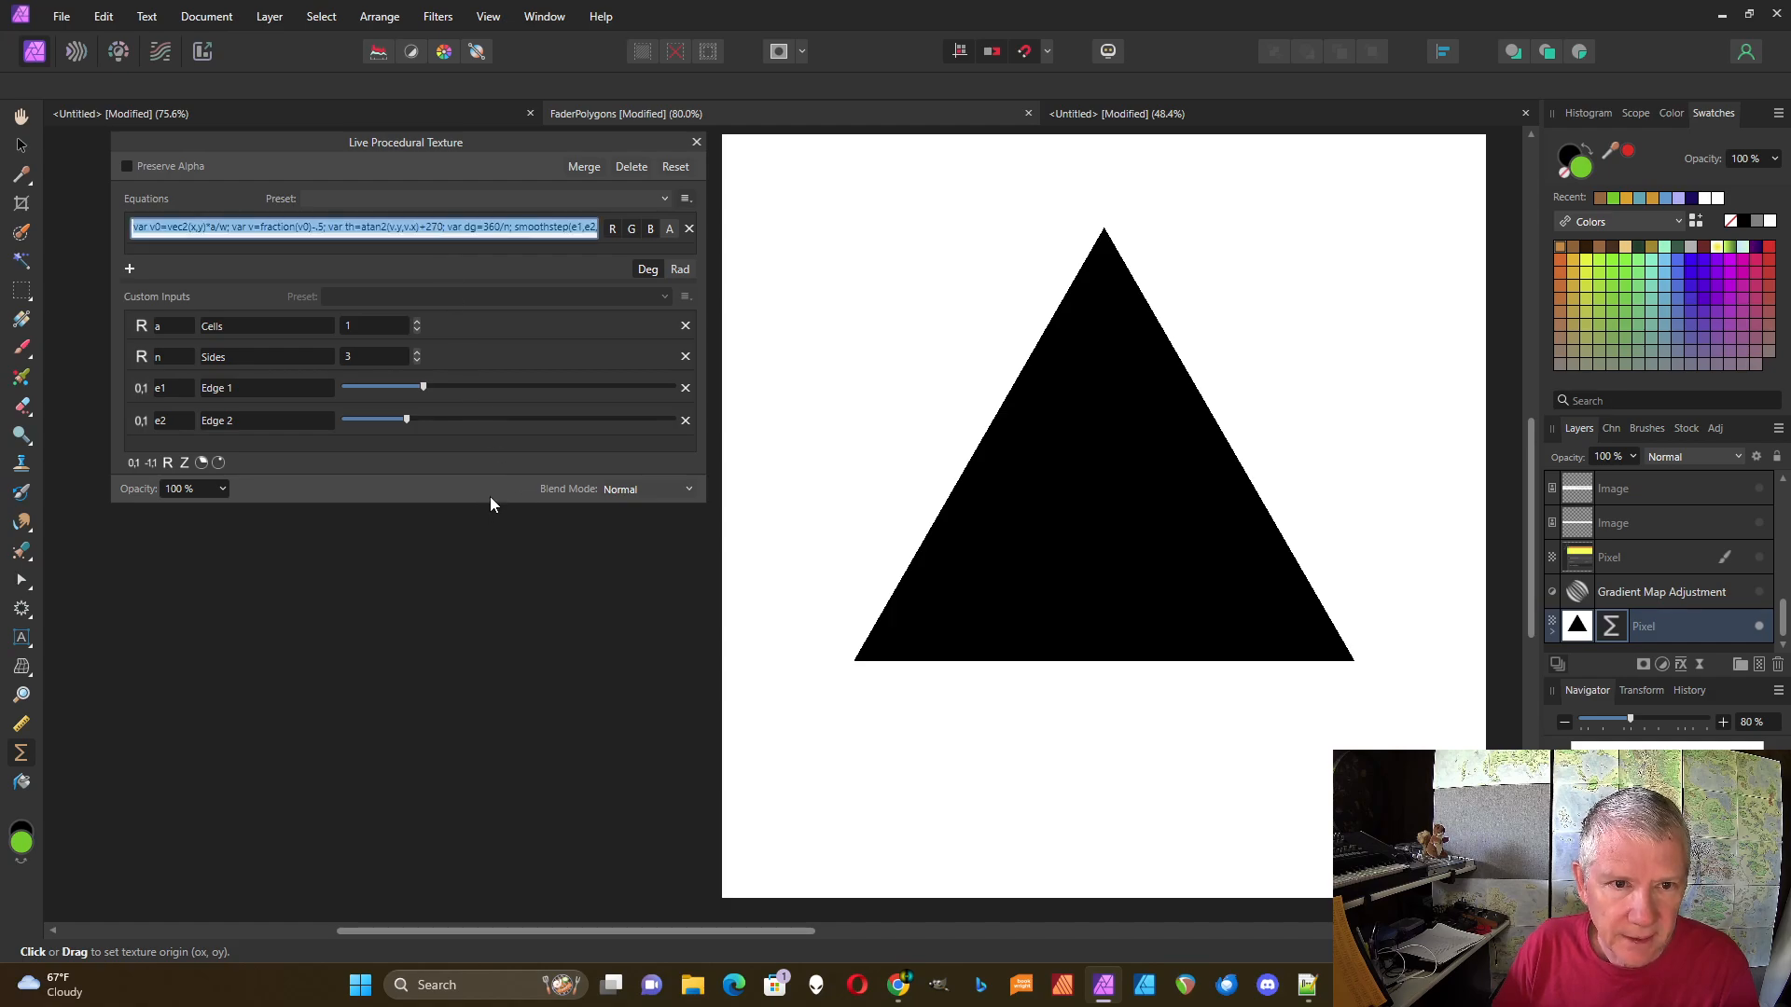
{"action": "left_click_drag", "start_coordinate": [492, 504], "coordinate": [469, 645]}
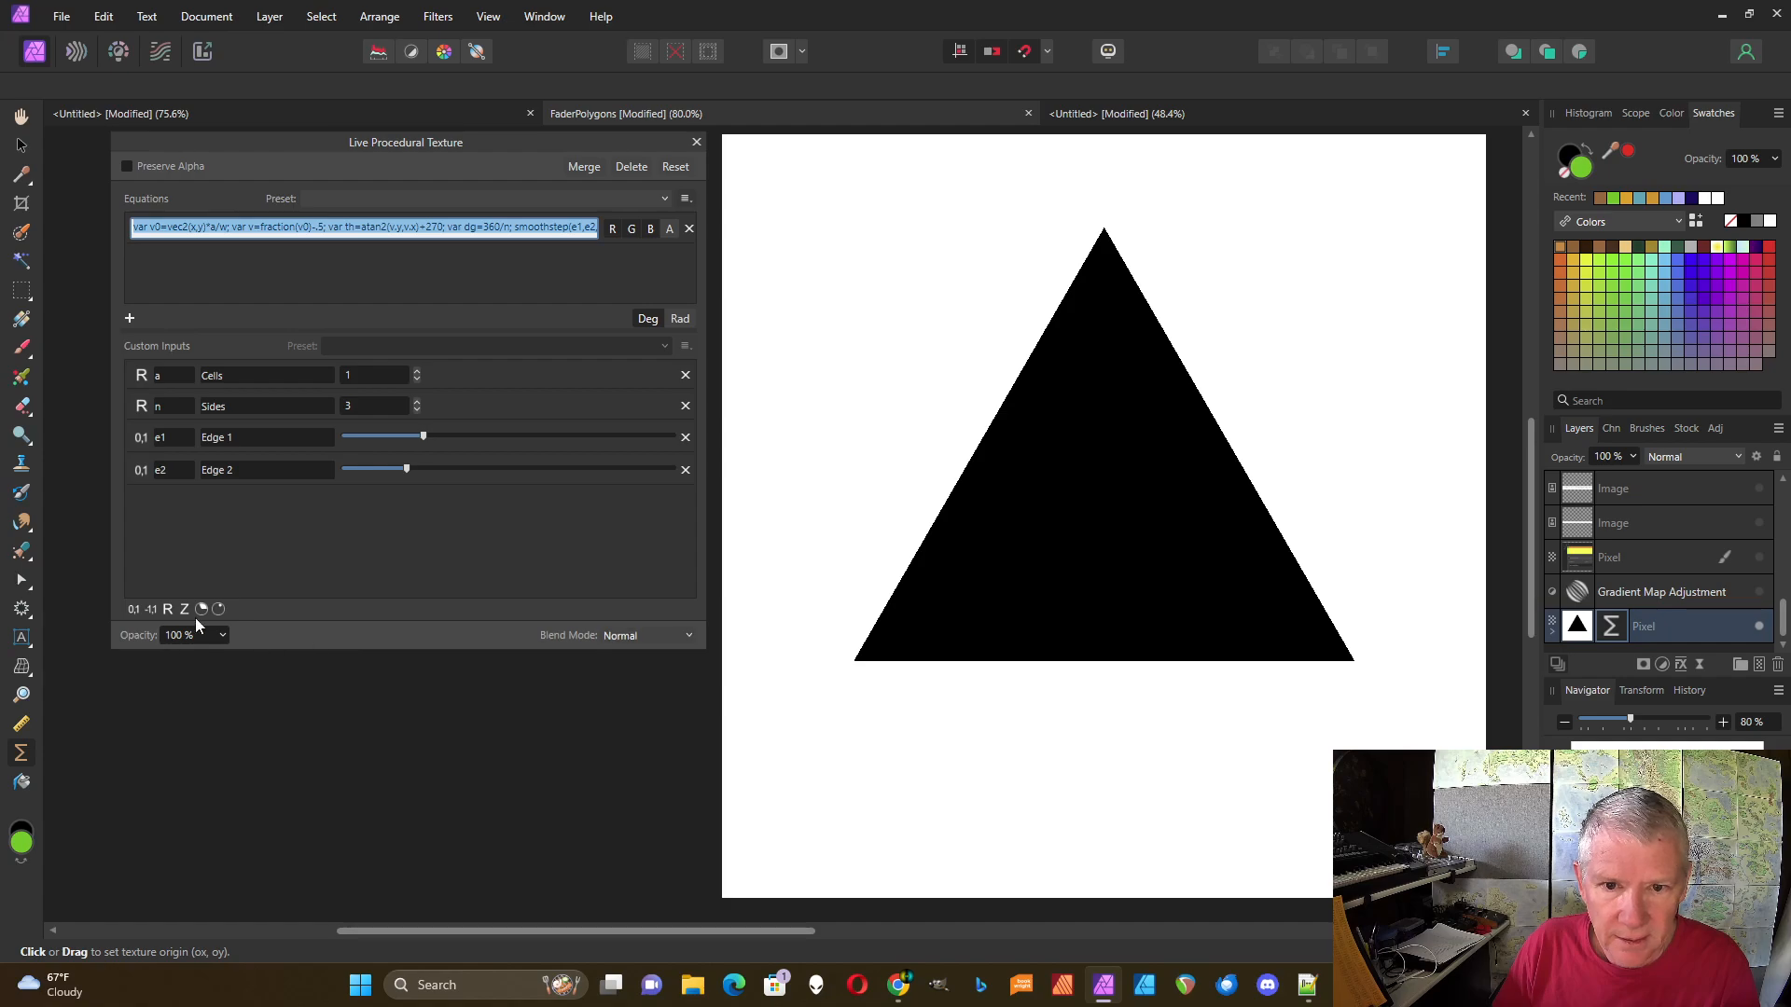
{"action": "left_click", "coordinate": [203, 610]}
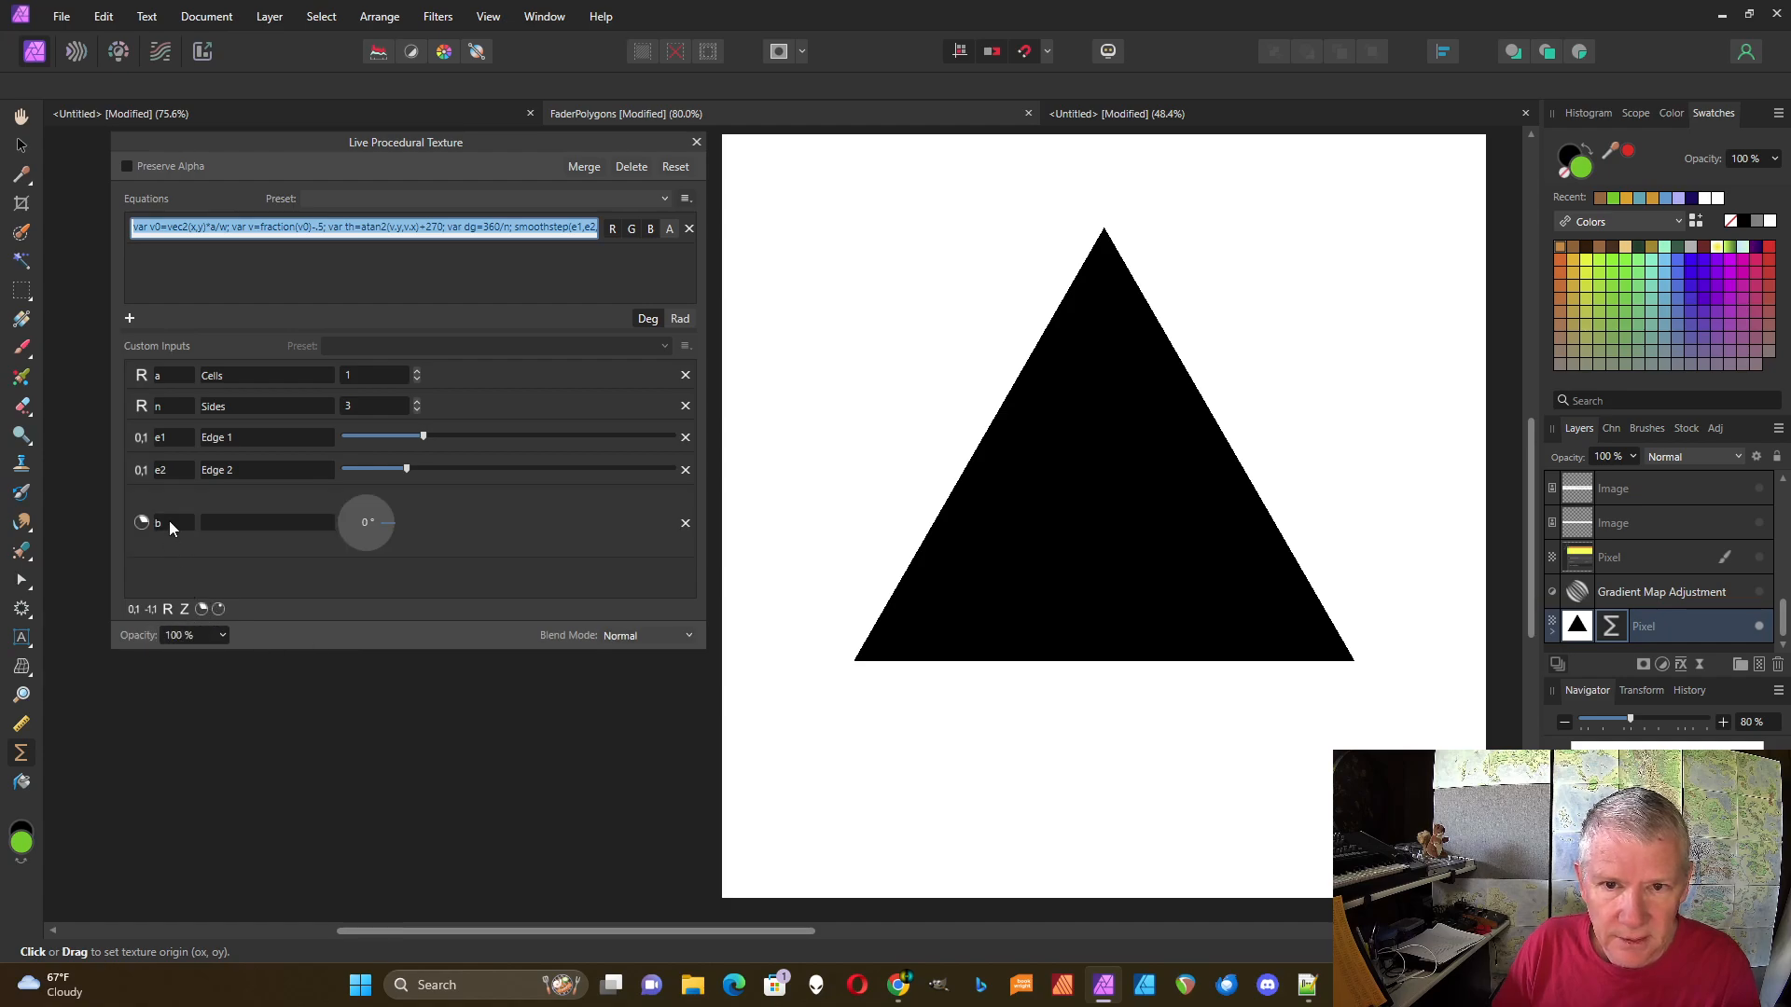
{"action": "left_click", "coordinate": [169, 524]}
{"action": "type", "text": "p"}
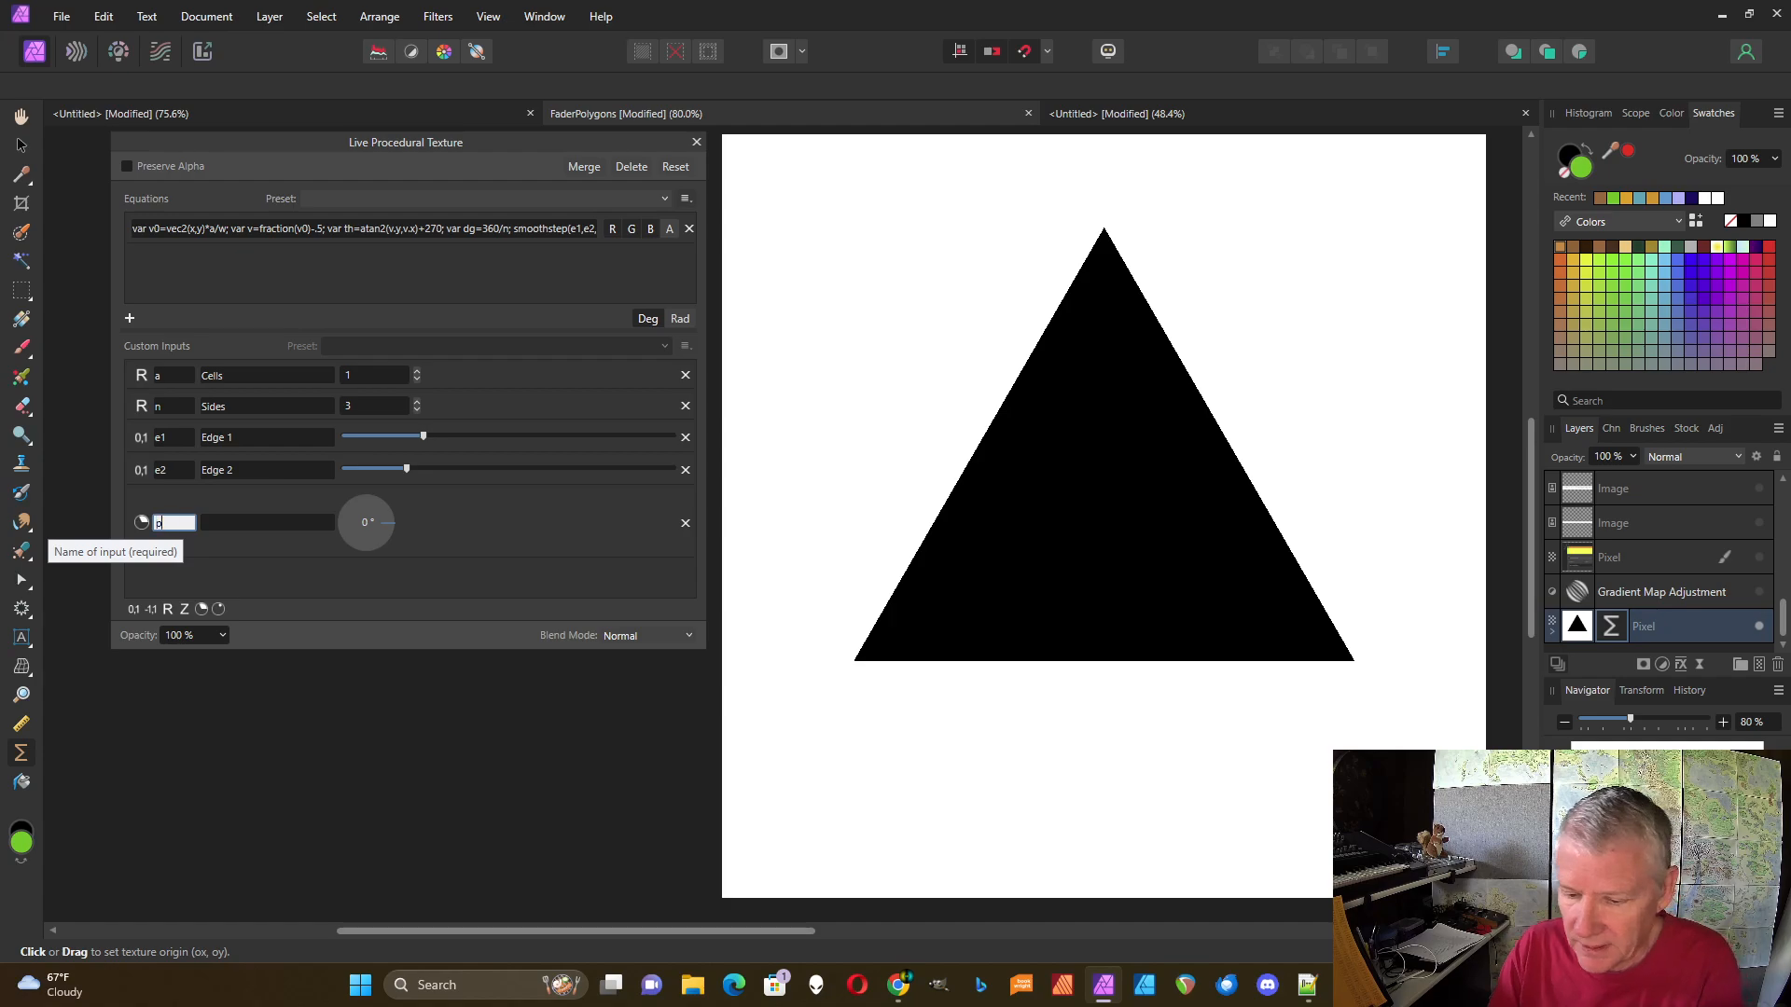
{"action": "type", "text": "h"}
{"action": "left_click", "coordinate": [227, 532]}
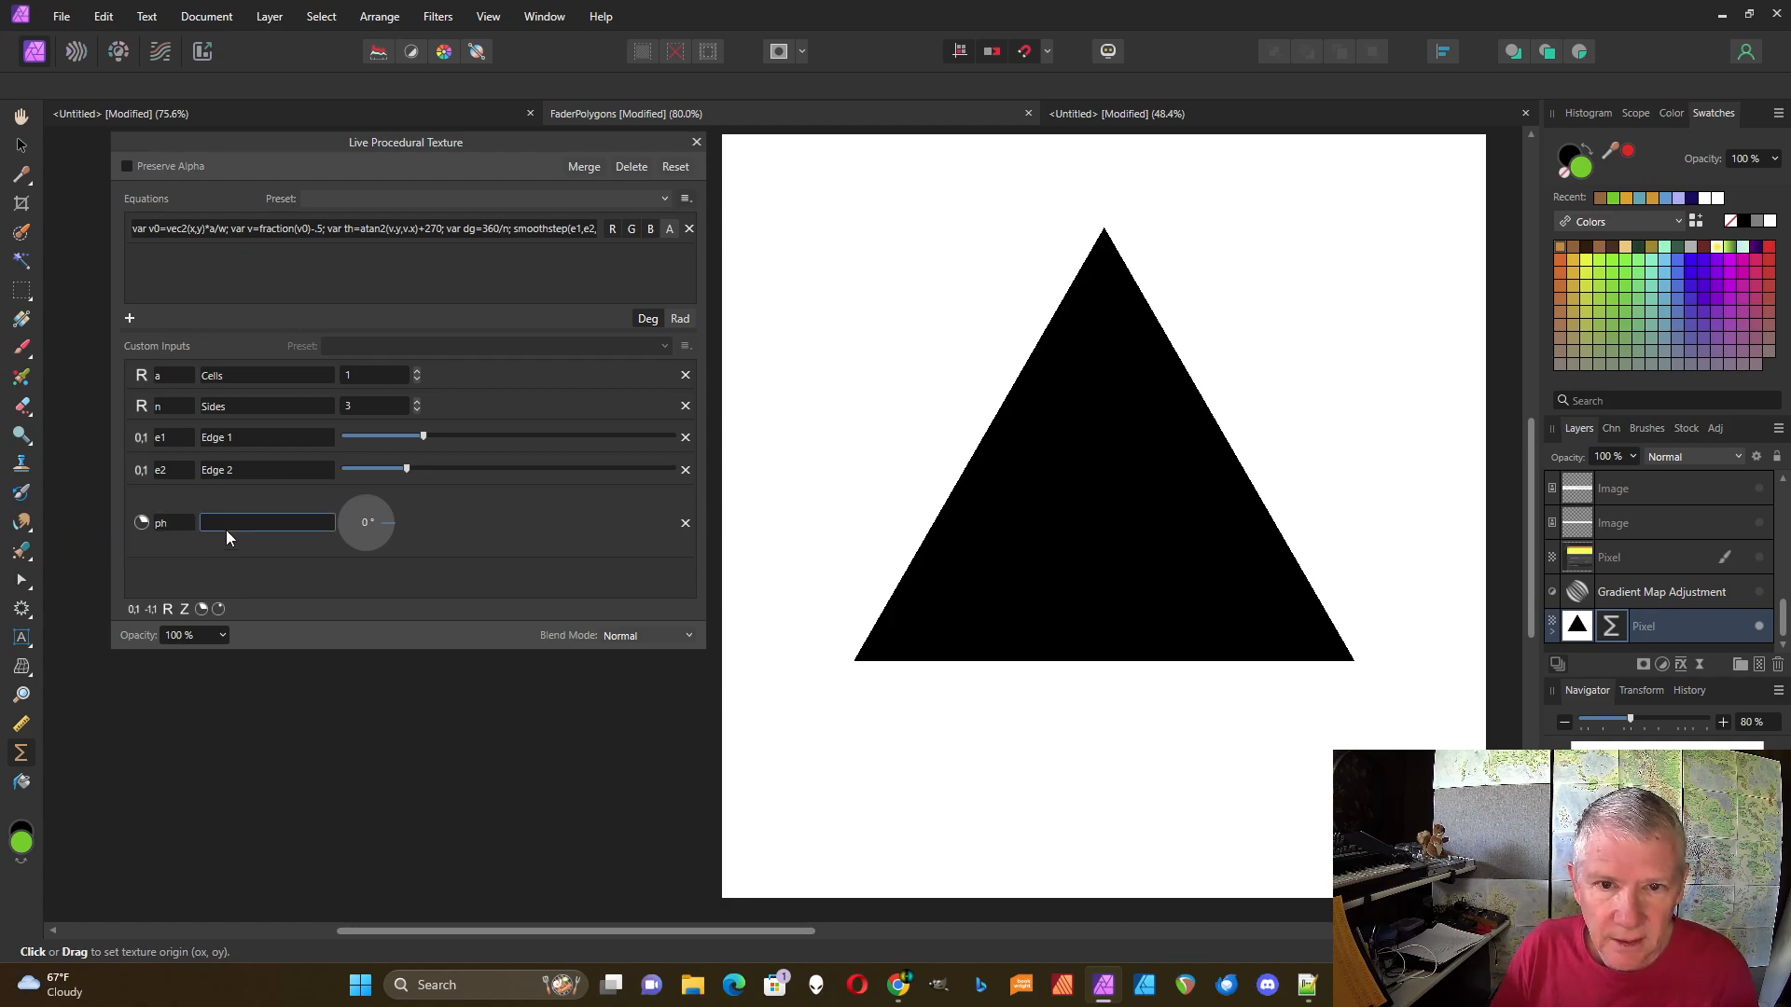
{"action": "type", "text": "Ro"}
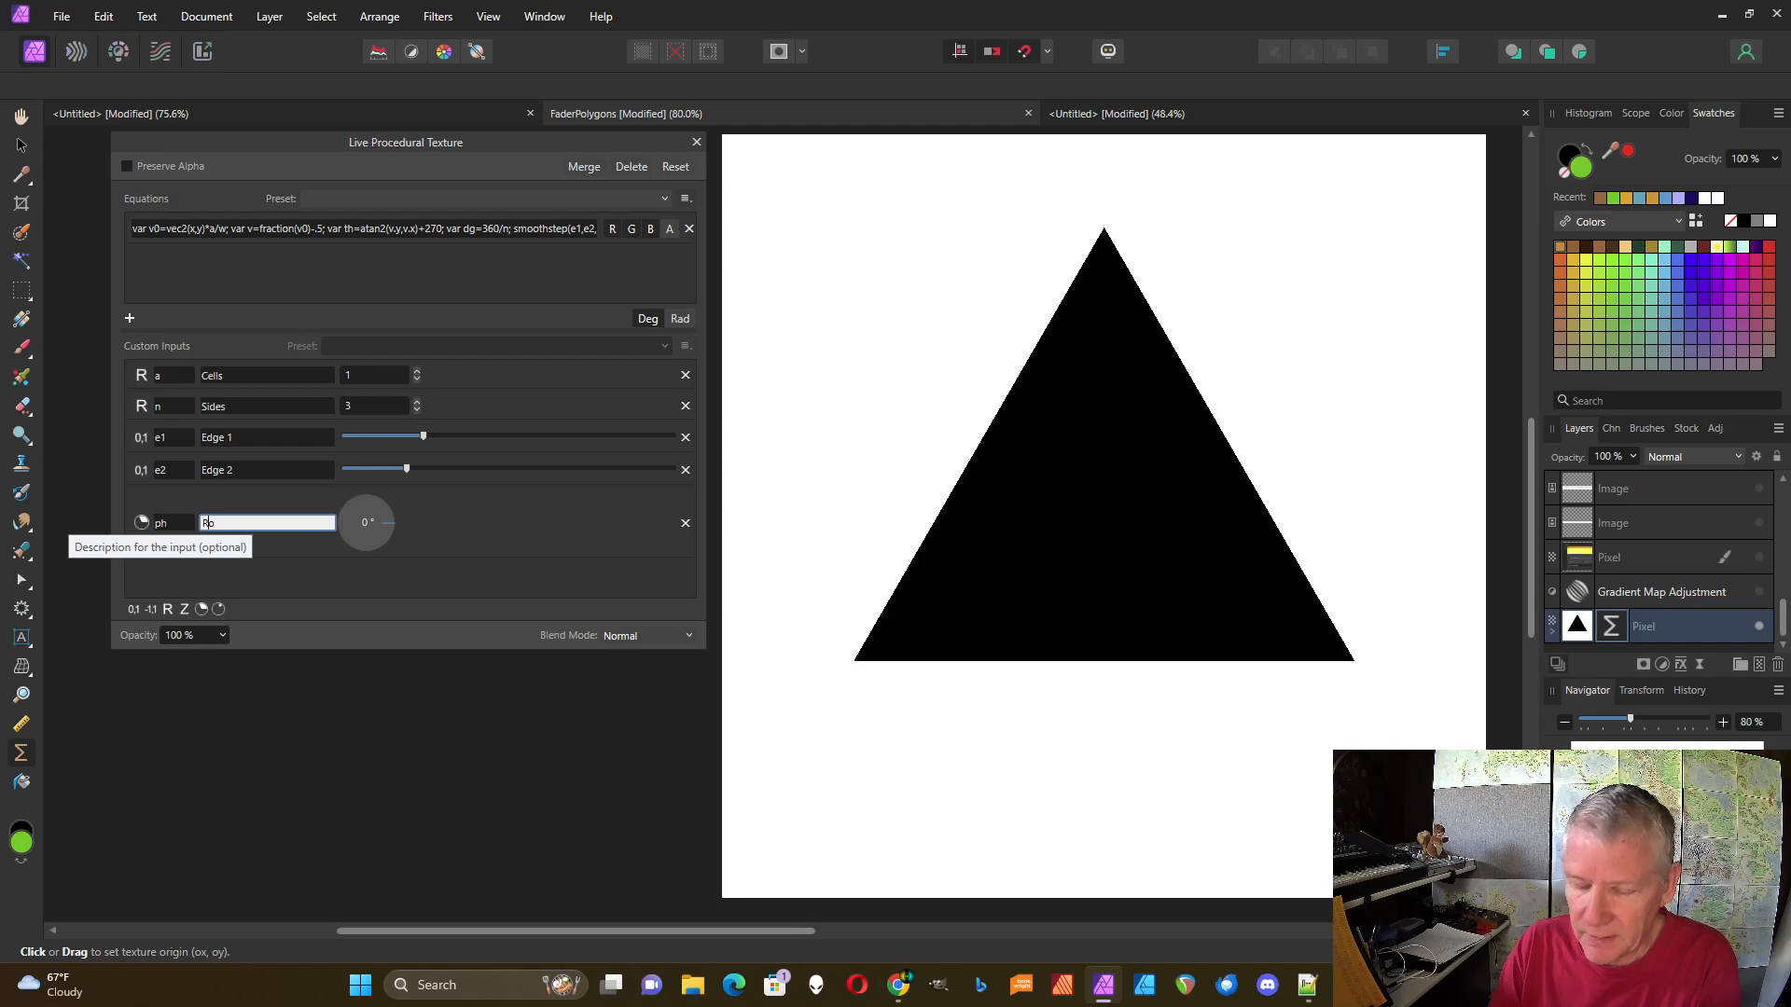
{"action": "type", "text": "tation"}
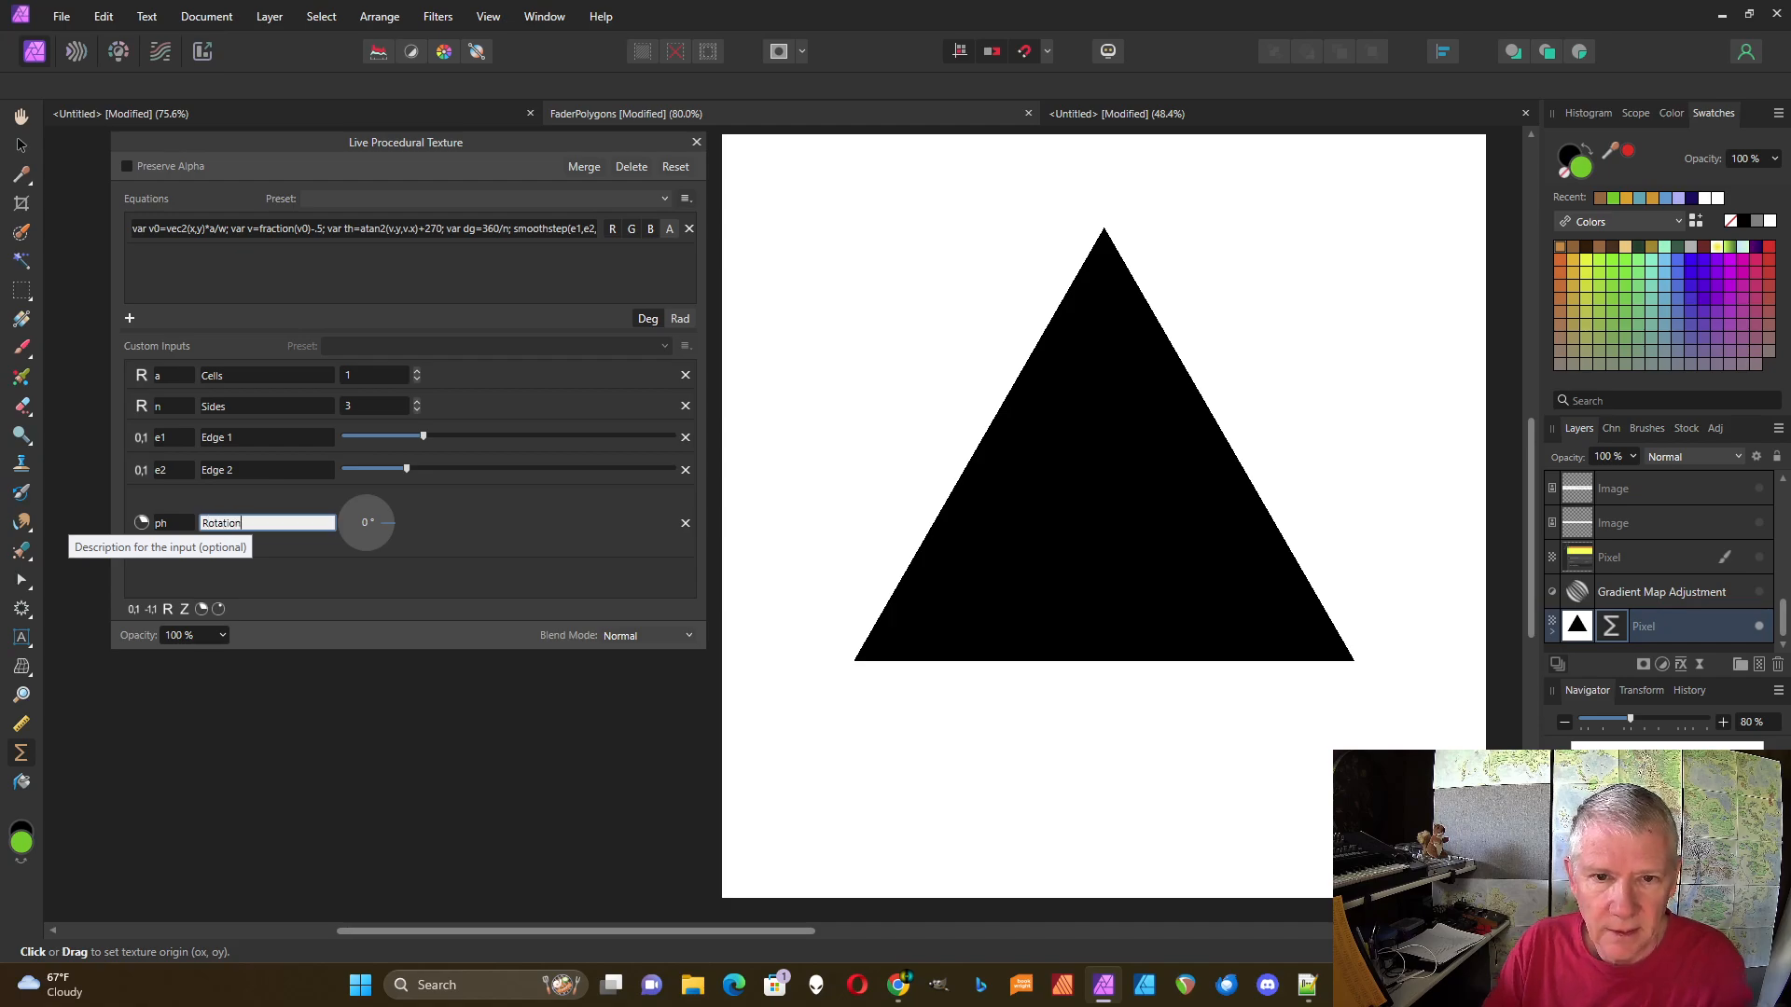
{"action": "key", "text": "Return"}
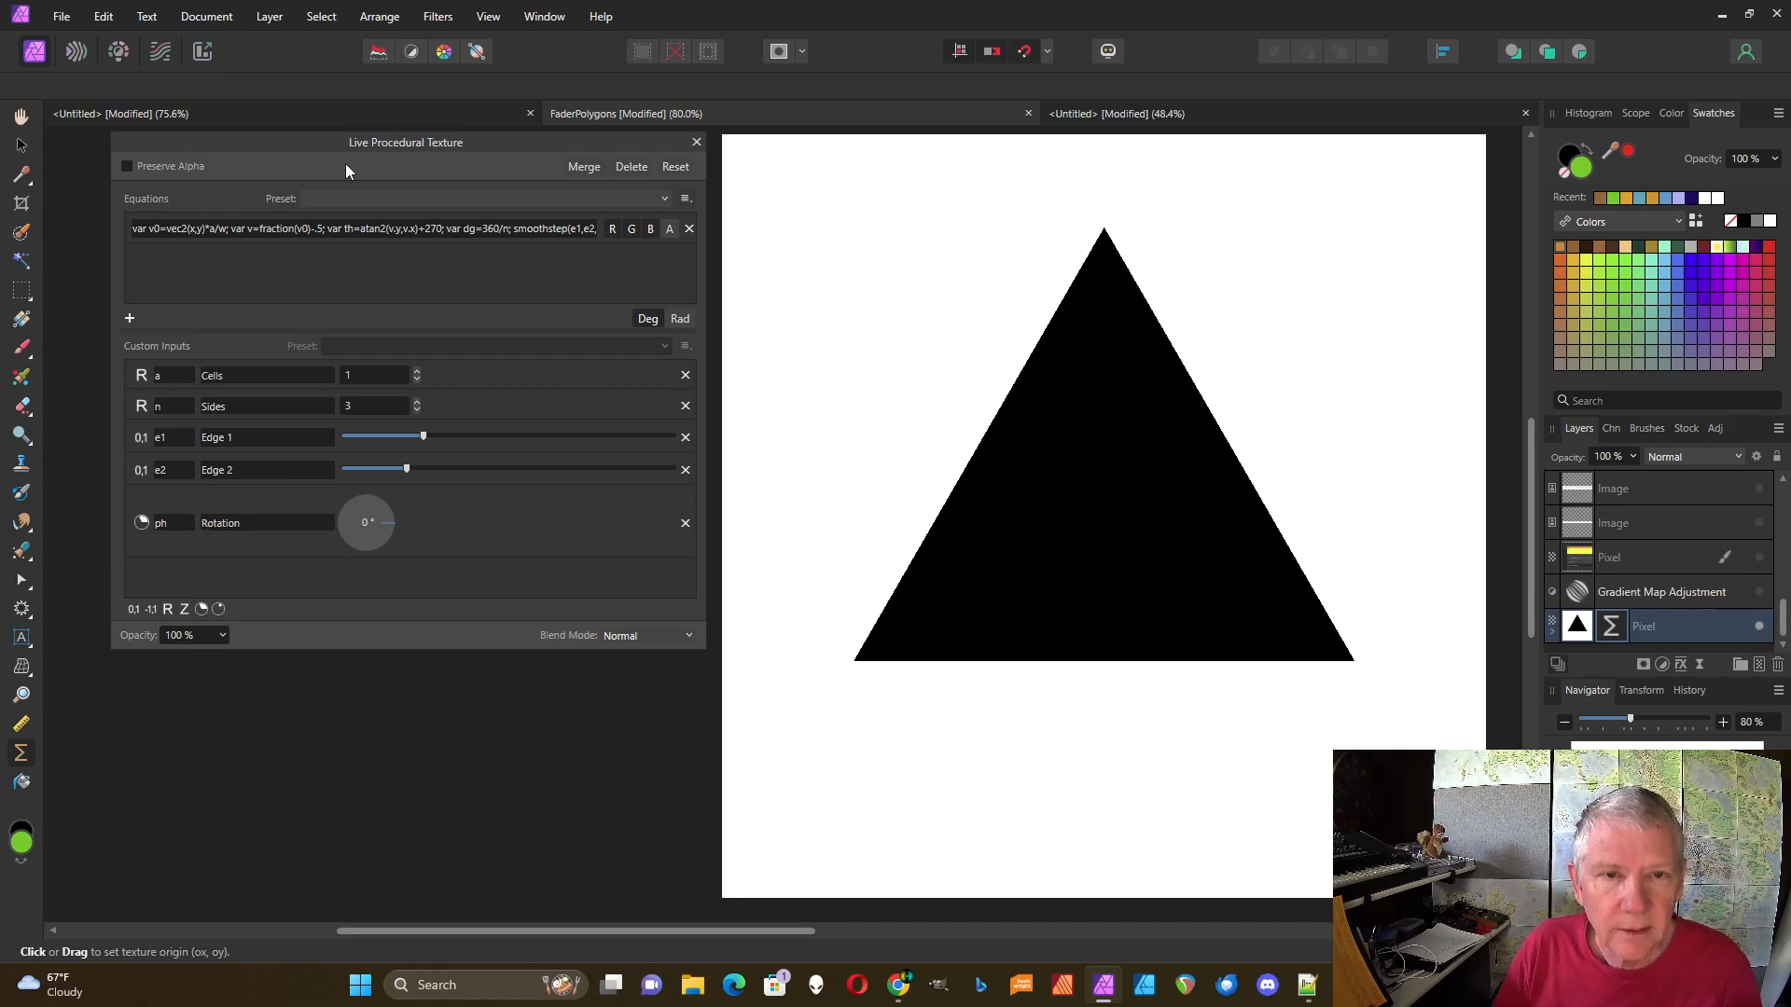
- Replace the fixed 270 offset in the th definition with ph, apply the equation, and set Rotation to 270°
{"action": "left_click", "coordinate": [395, 231]}
{"action": "left_click", "coordinate": [427, 229]}
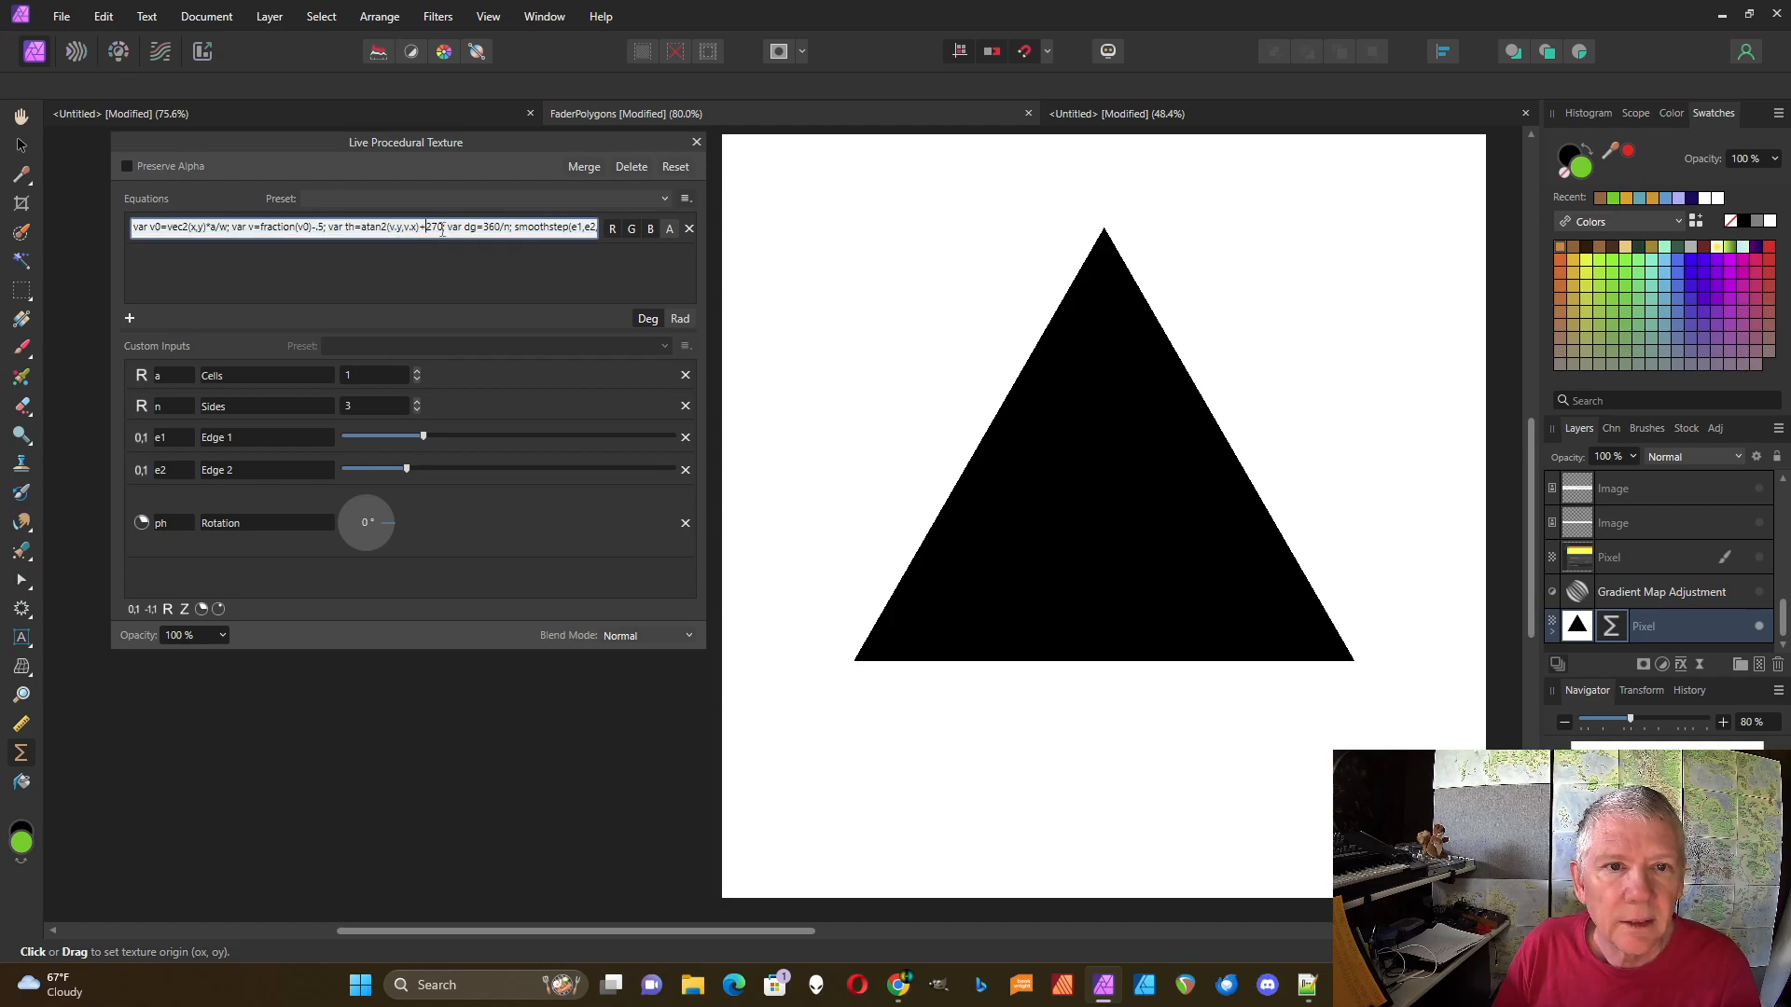
{"action": "key", "text": "Delete"}
{"action": "key", "text": "Delete"}
{"action": "key", "text": "Delete"}
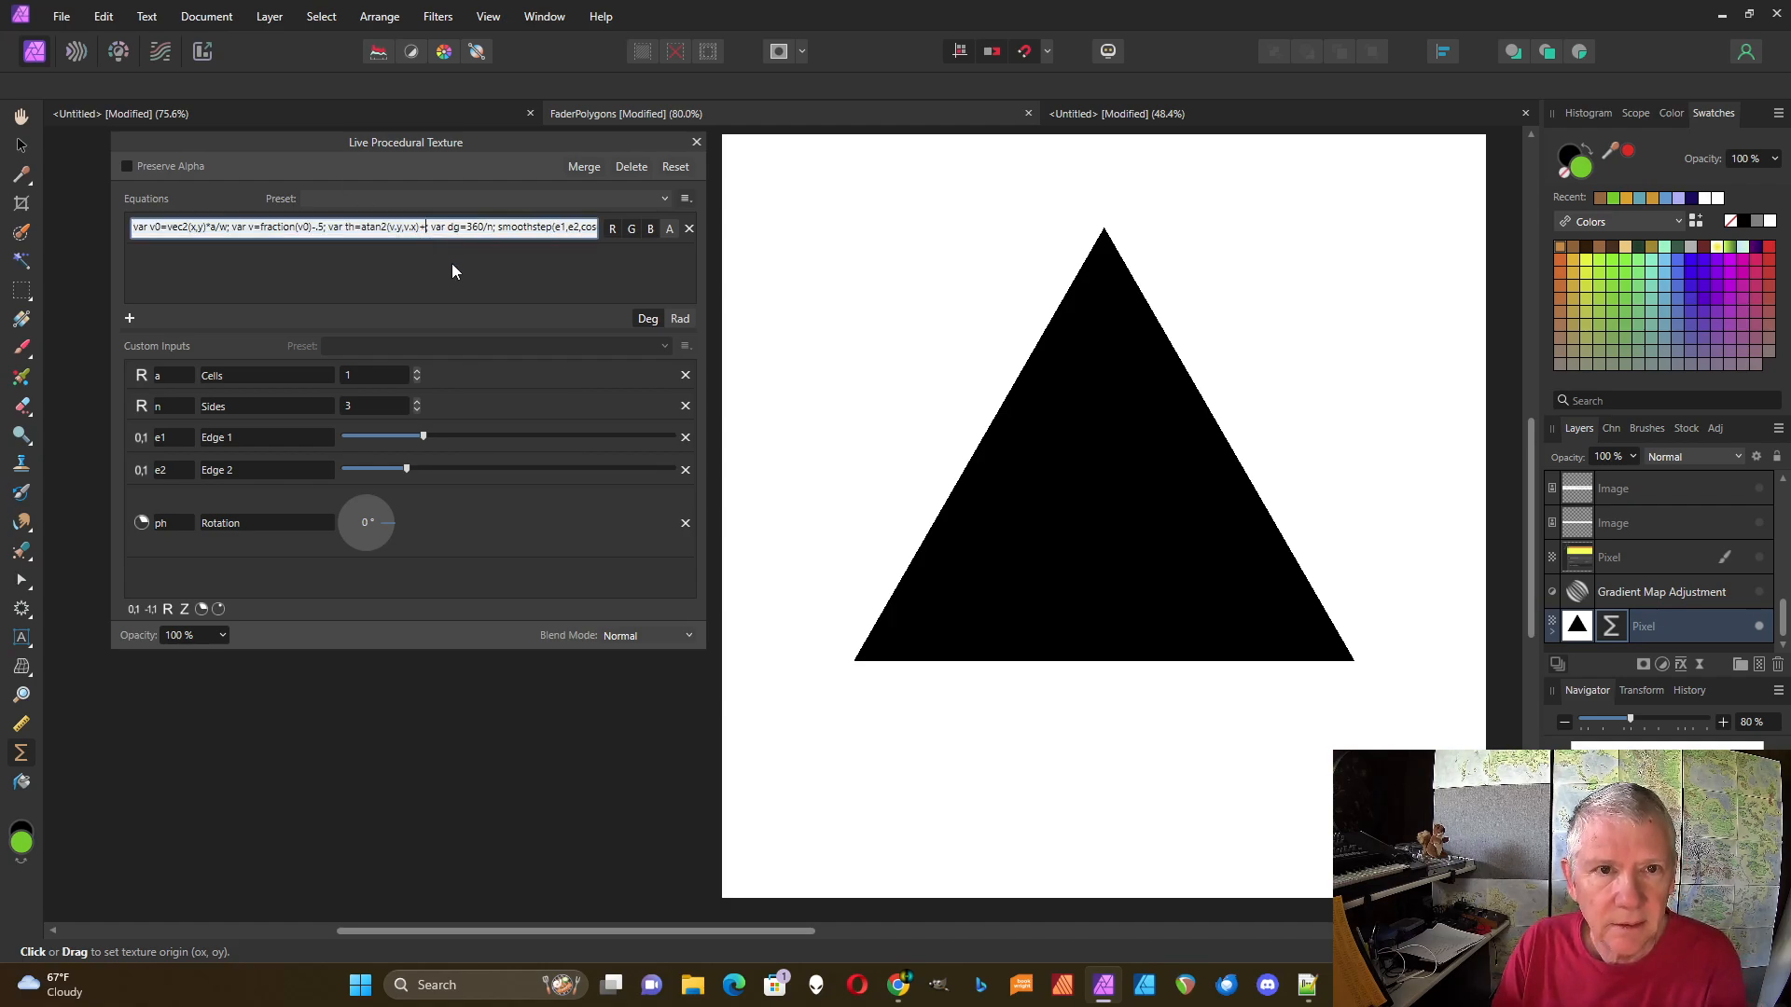
{"action": "type", "text": "ph"}
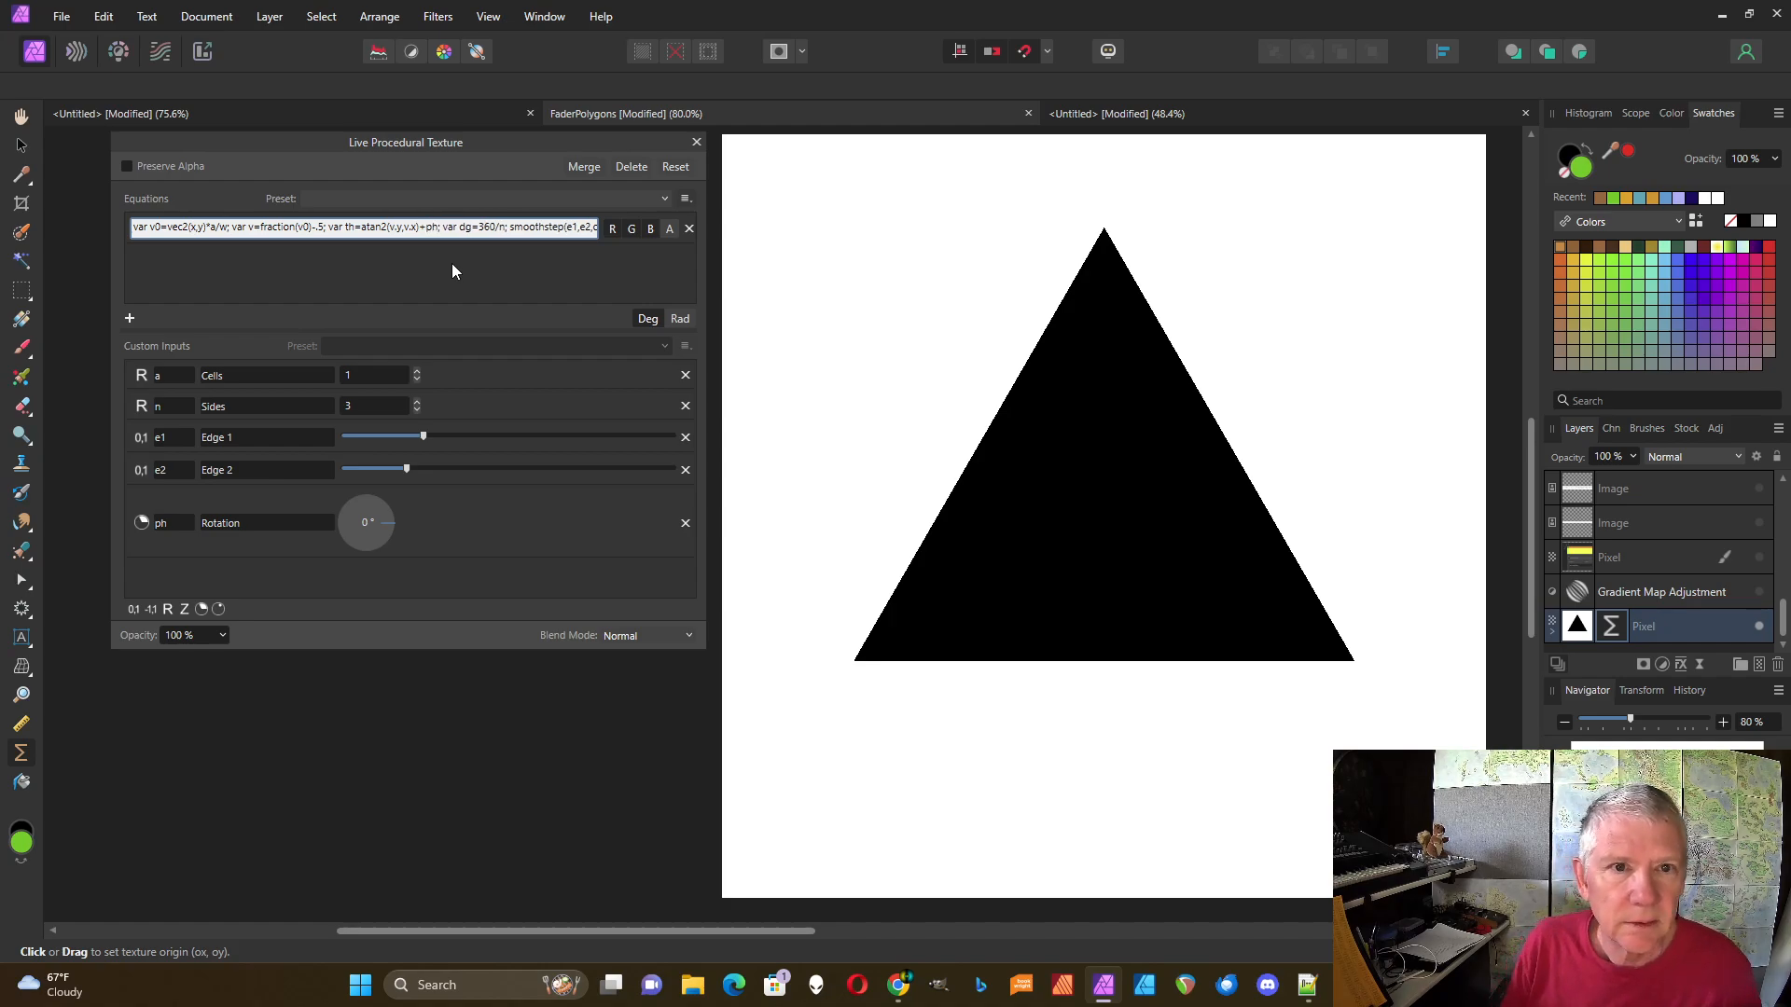
{"action": "key", "text": "Return"}
{"action": "left_click_drag", "start_coordinate": [376, 546], "coordinate": [374, 545]}
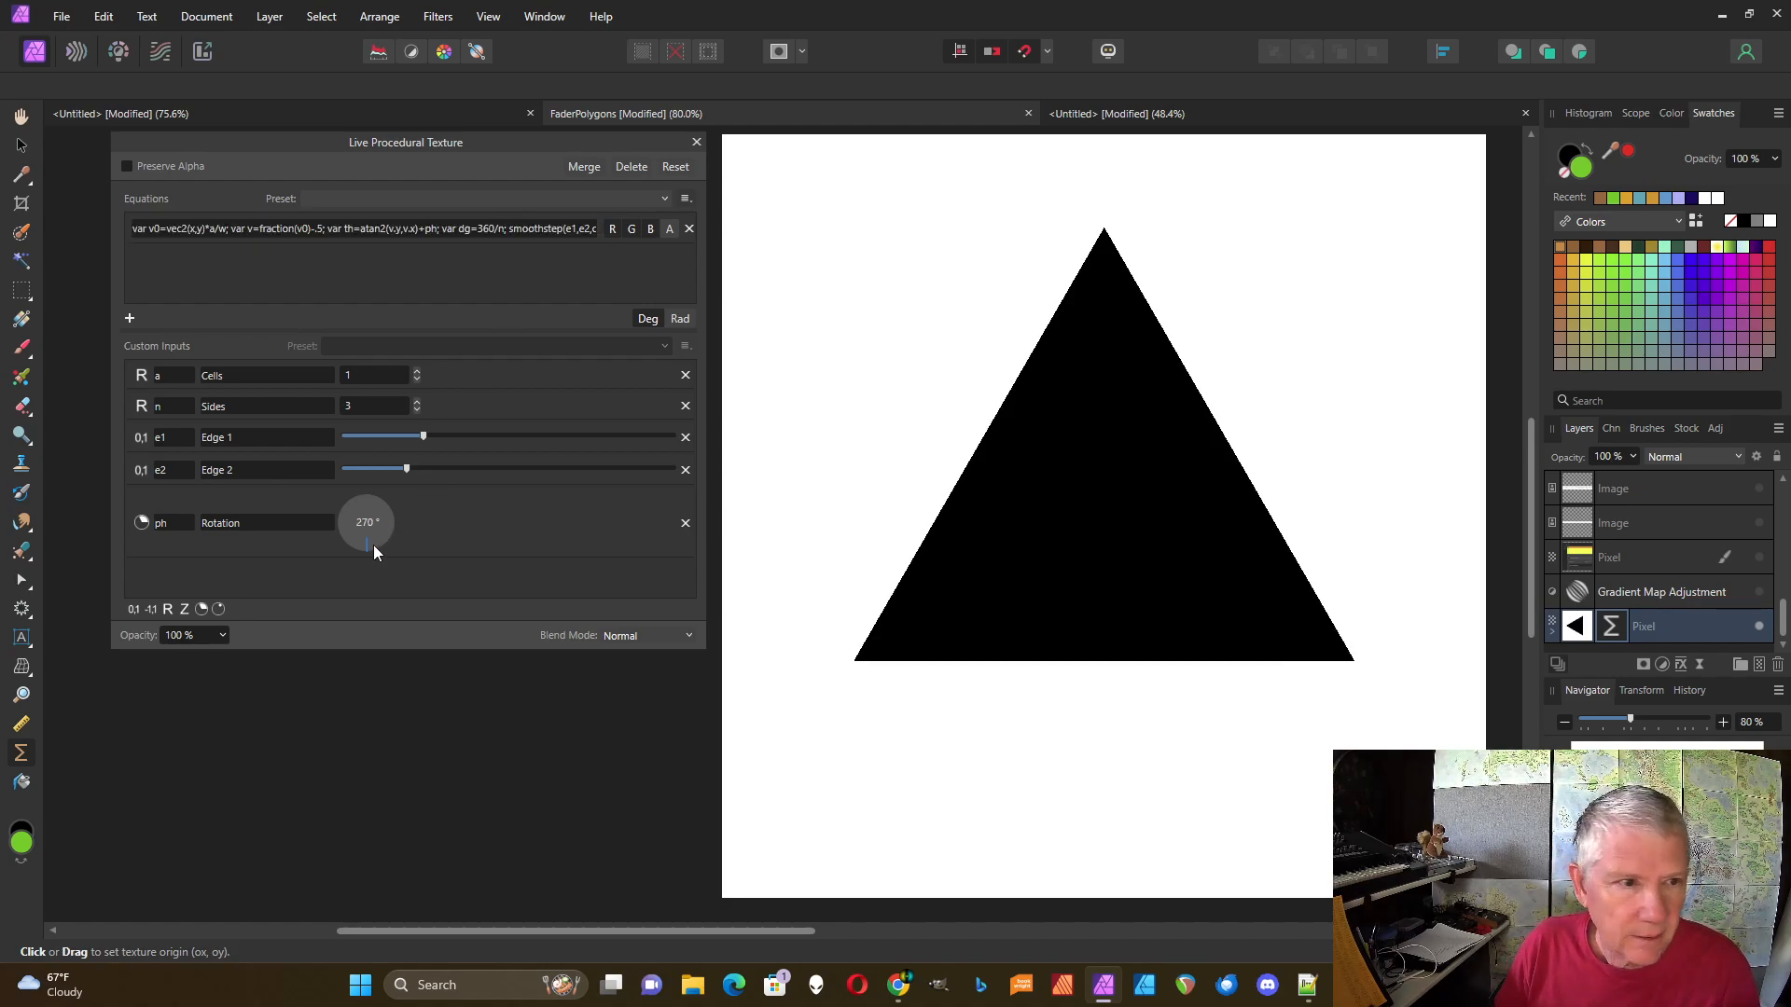
- Set Sides to 5 and Cells to 3 to produce a grid of pentagons
{"action": "left_click", "coordinate": [417, 402]}
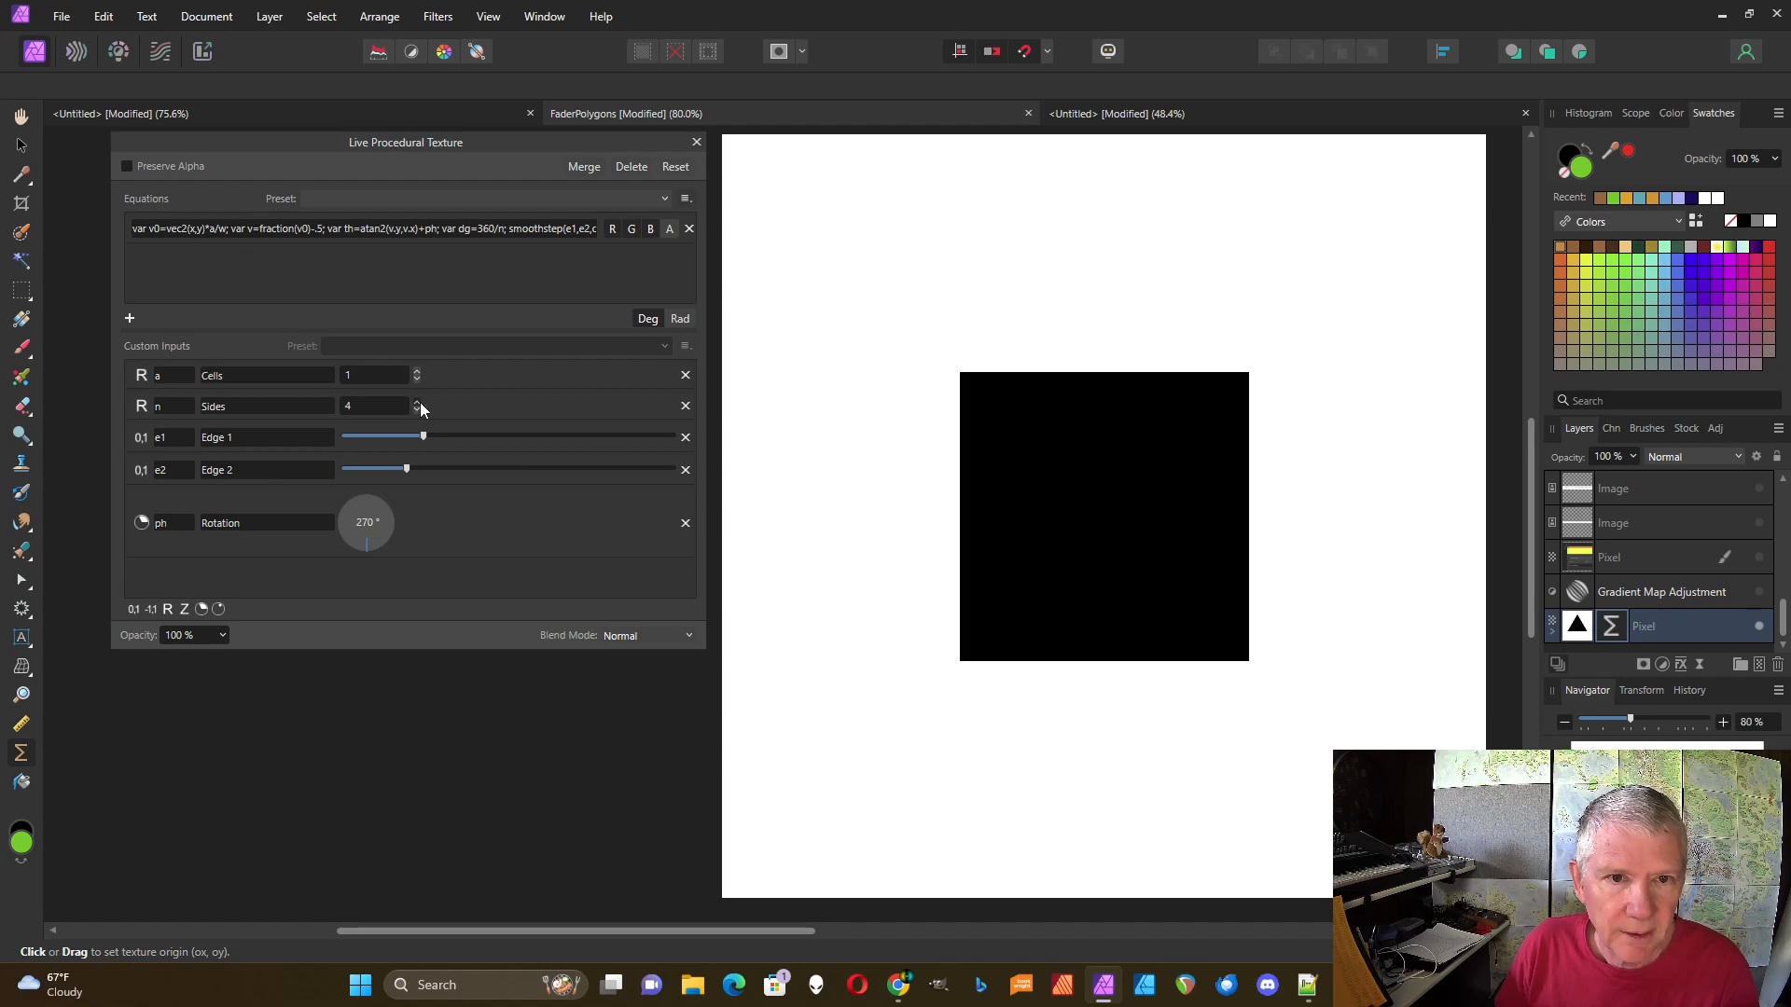
{"action": "left_click", "coordinate": [419, 402]}
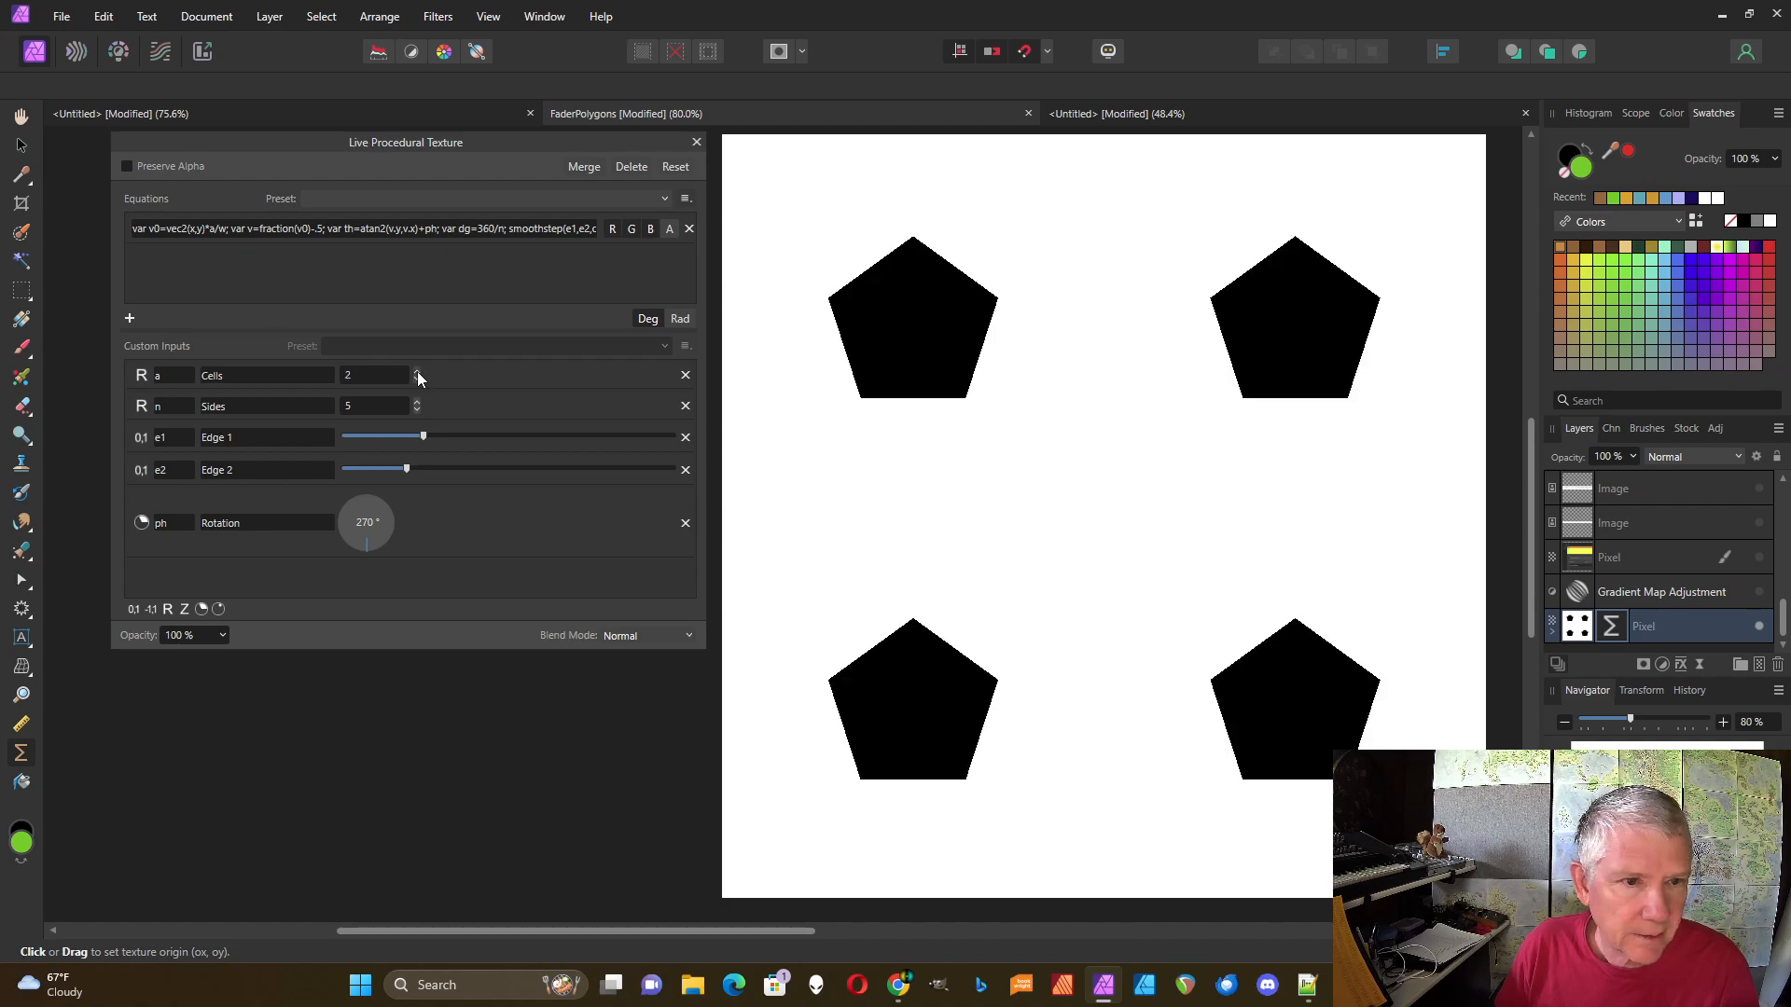
{"action": "left_click", "coordinate": [417, 372]}
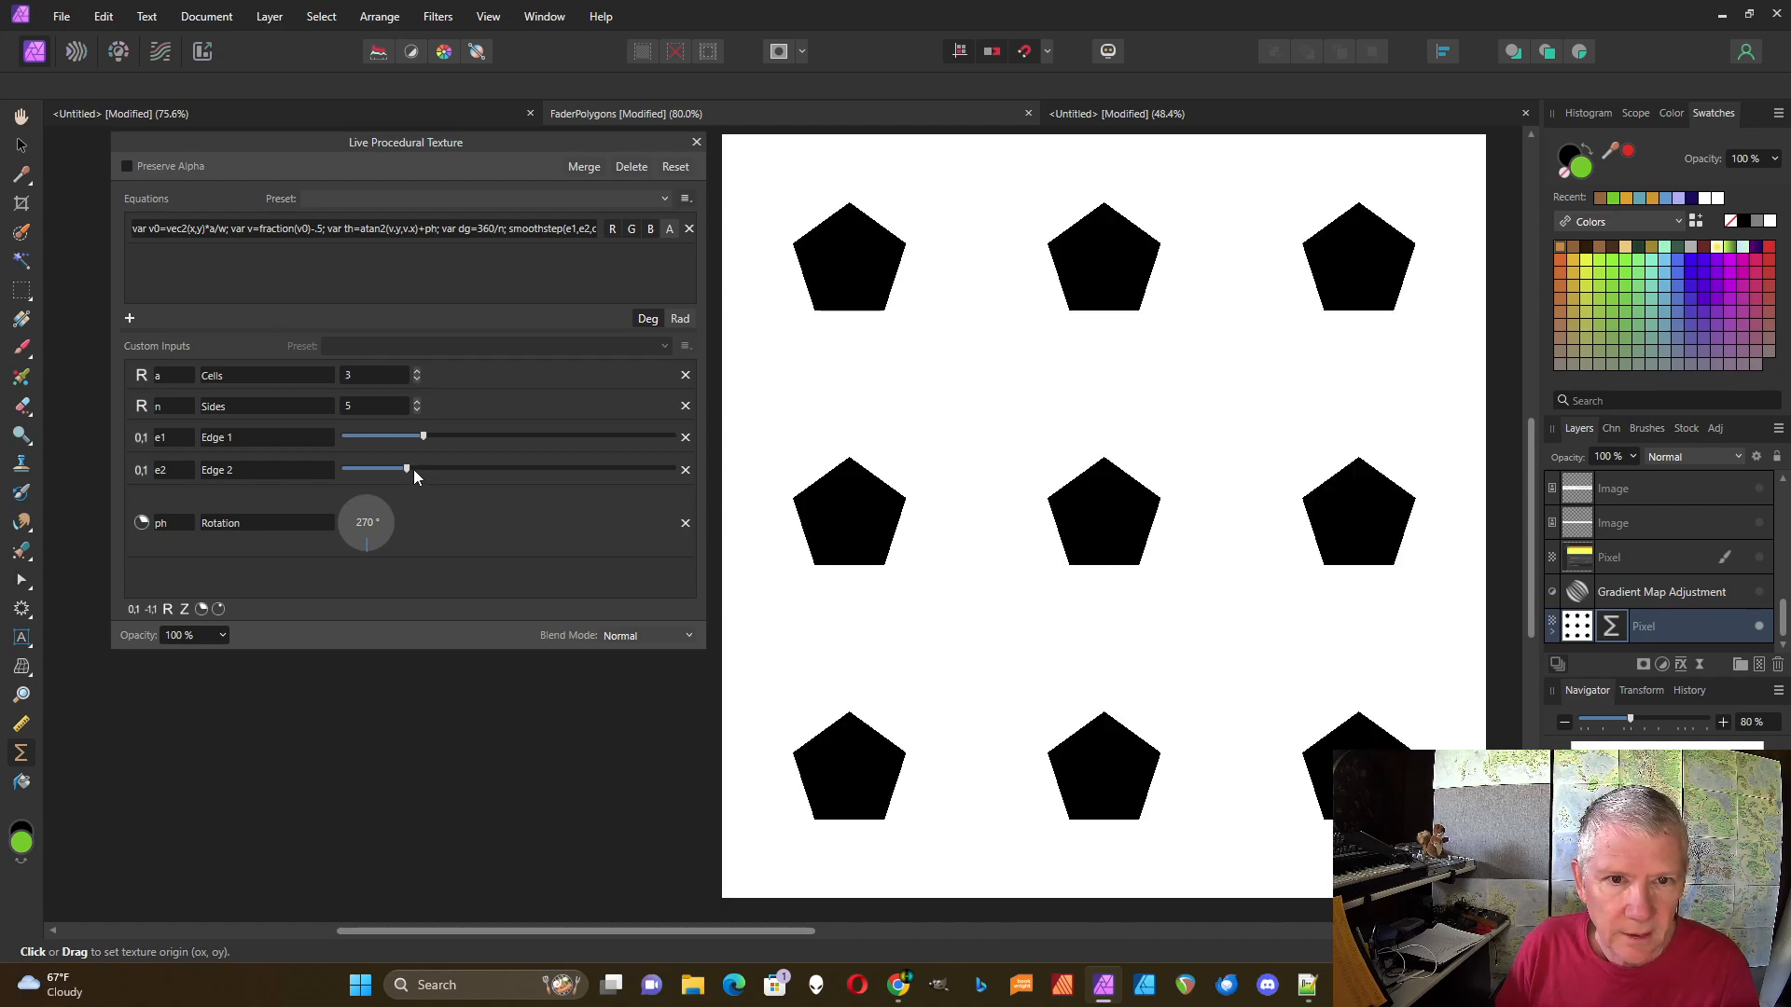
- Raise Edge 1 to about 43% and Edge 2 to about 33% of their ranges, and try other Rotation angles, ending at 270°
{"action": "left_click_drag", "start_coordinate": [425, 439], "coordinate": [451, 471]}
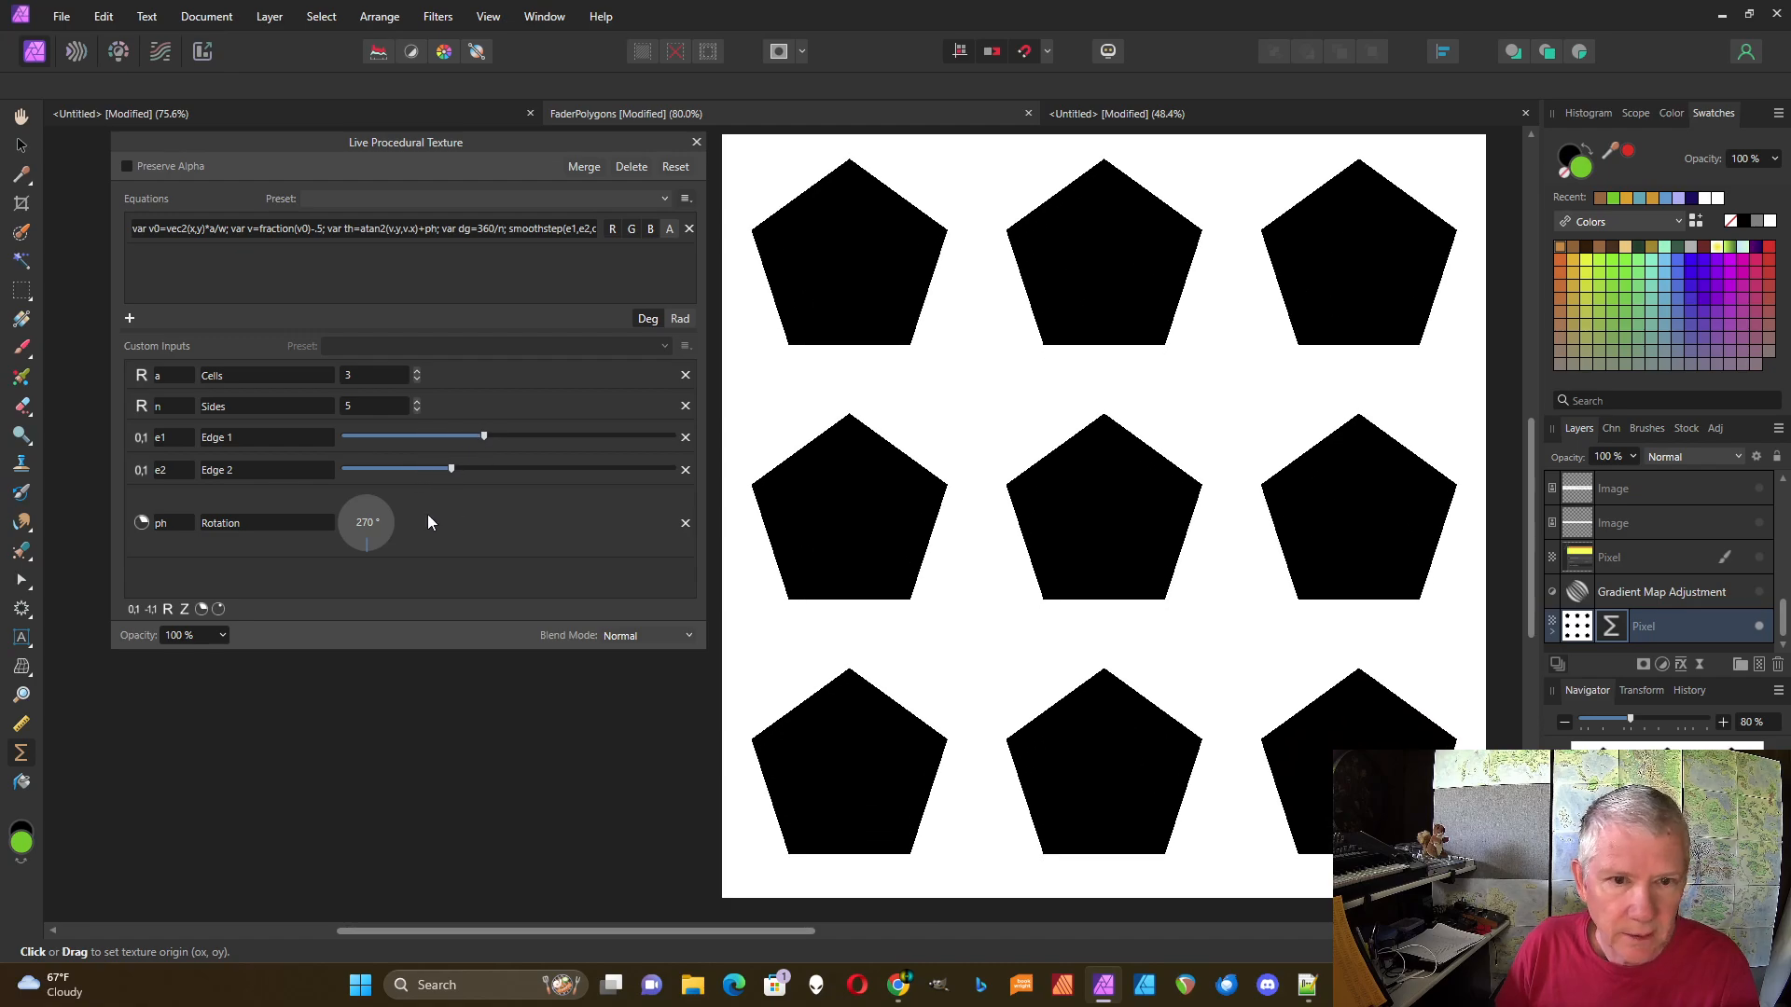
{"action": "left_click_drag", "start_coordinate": [370, 556], "coordinate": [432, 567]}
{"action": "left_click_drag", "start_coordinate": [389, 509], "coordinate": [374, 556]}
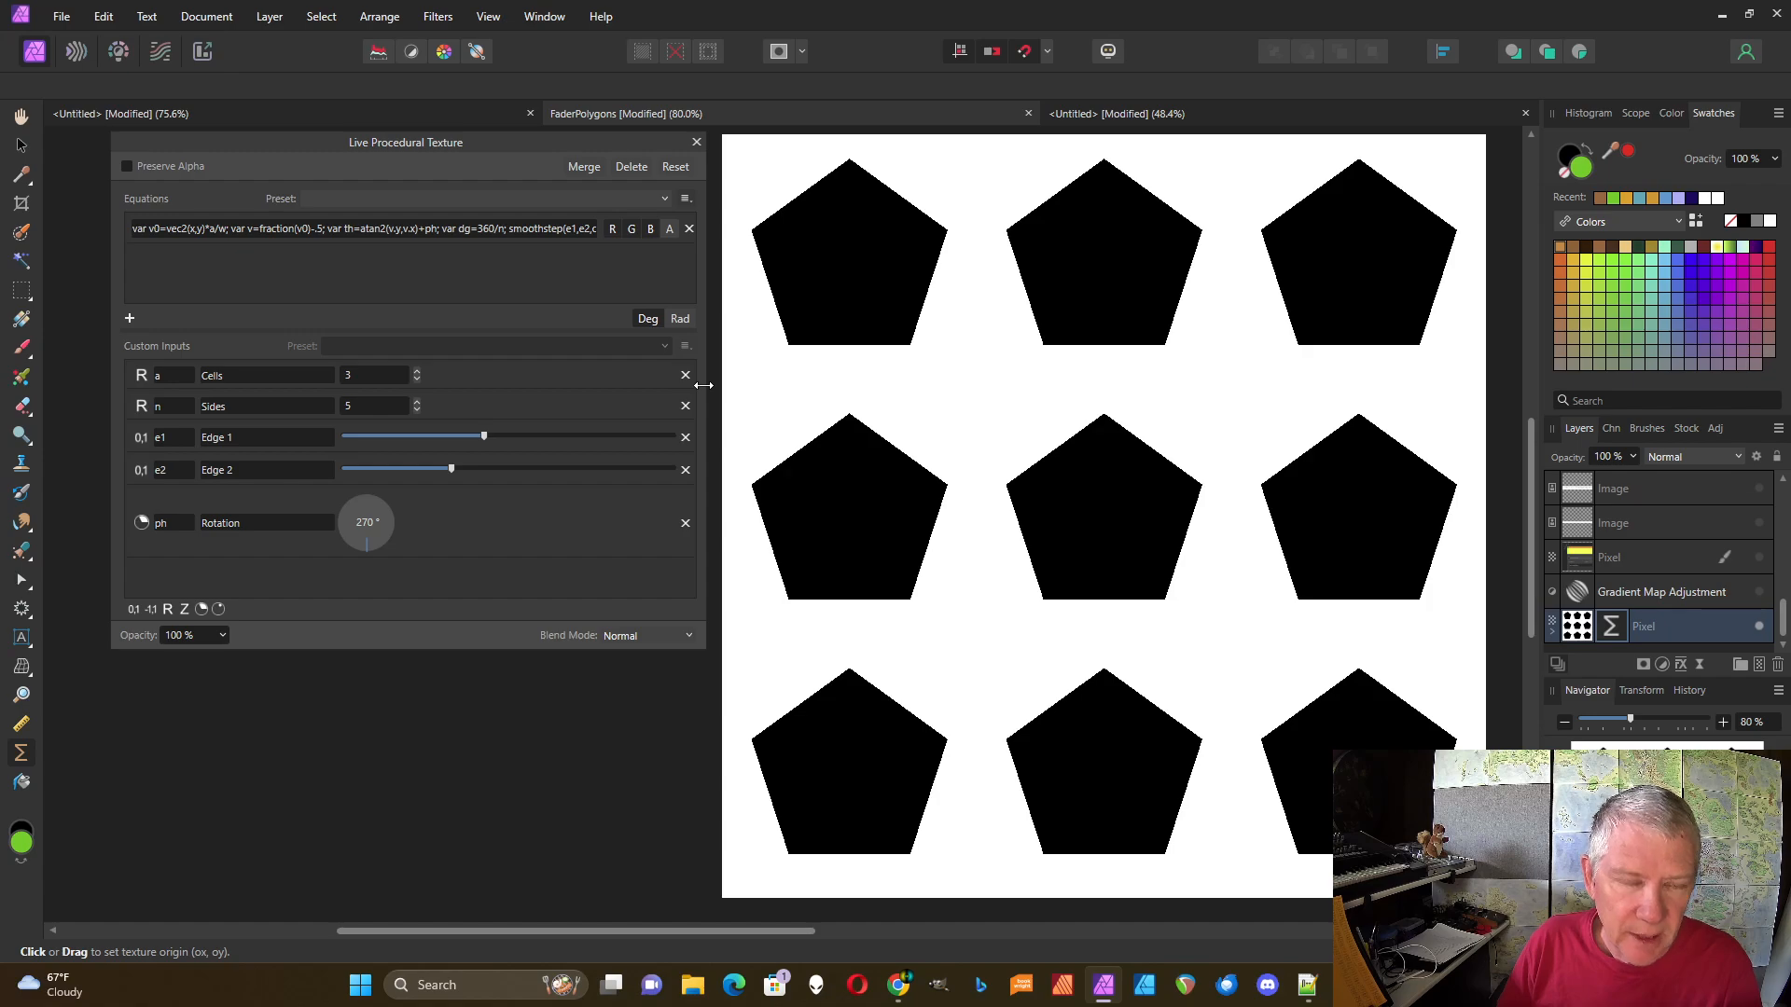
- Set Edge 1 to its minimum and Edge 2 to its maximum with the texture dialog widened, and narrow the dialog off the canvas
{"action": "left_click_drag", "start_coordinate": [703, 385], "coordinate": [936, 386]}
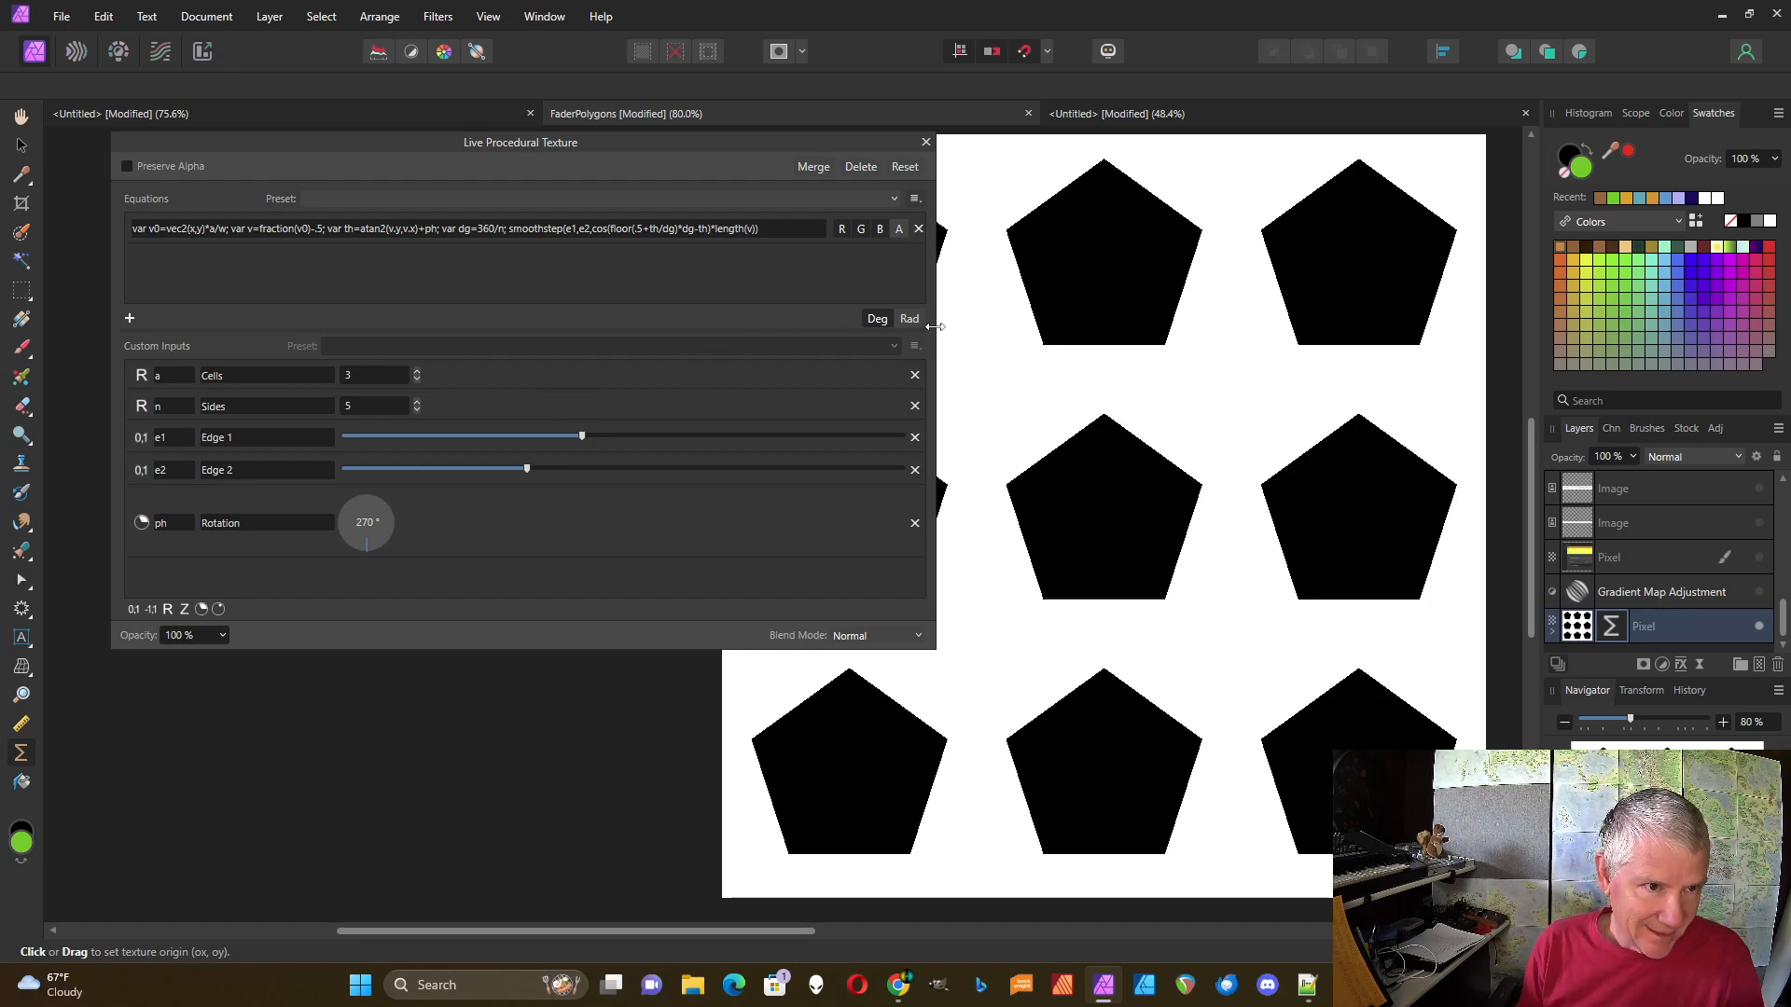
{"action": "left_click_drag", "start_coordinate": [584, 436], "coordinate": [961, 453]}
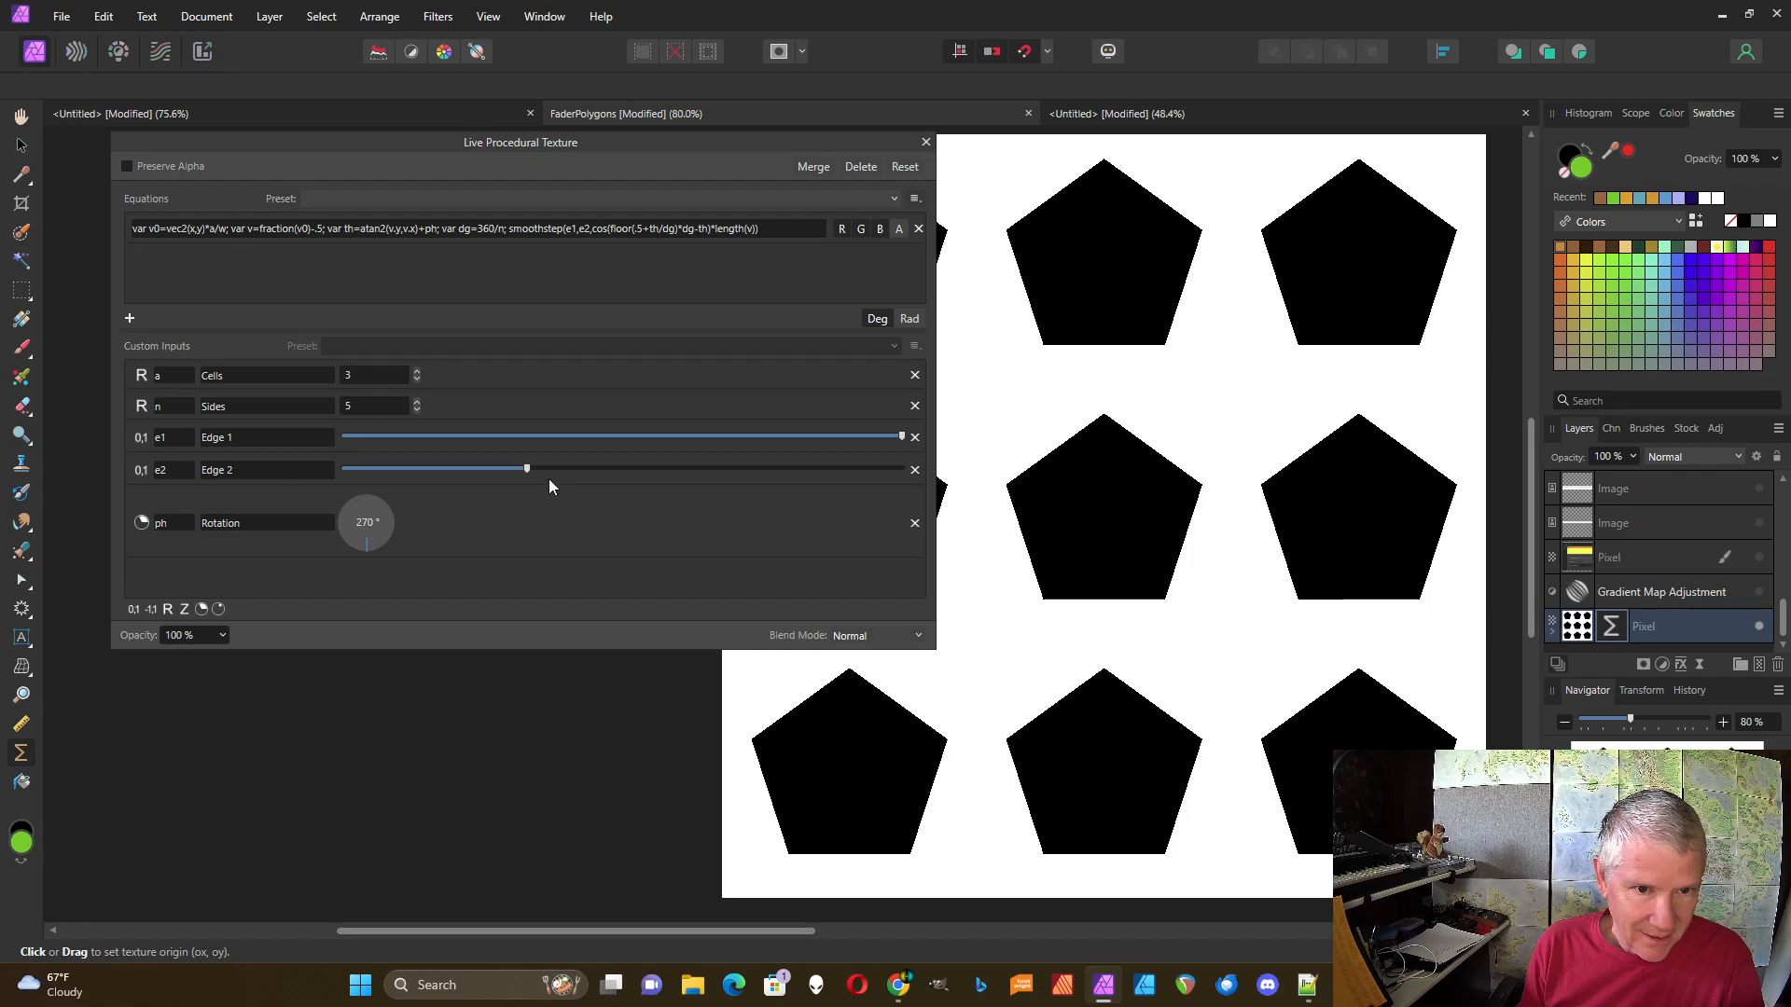
{"action": "left_click_drag", "start_coordinate": [528, 472], "coordinate": [339, 440]}
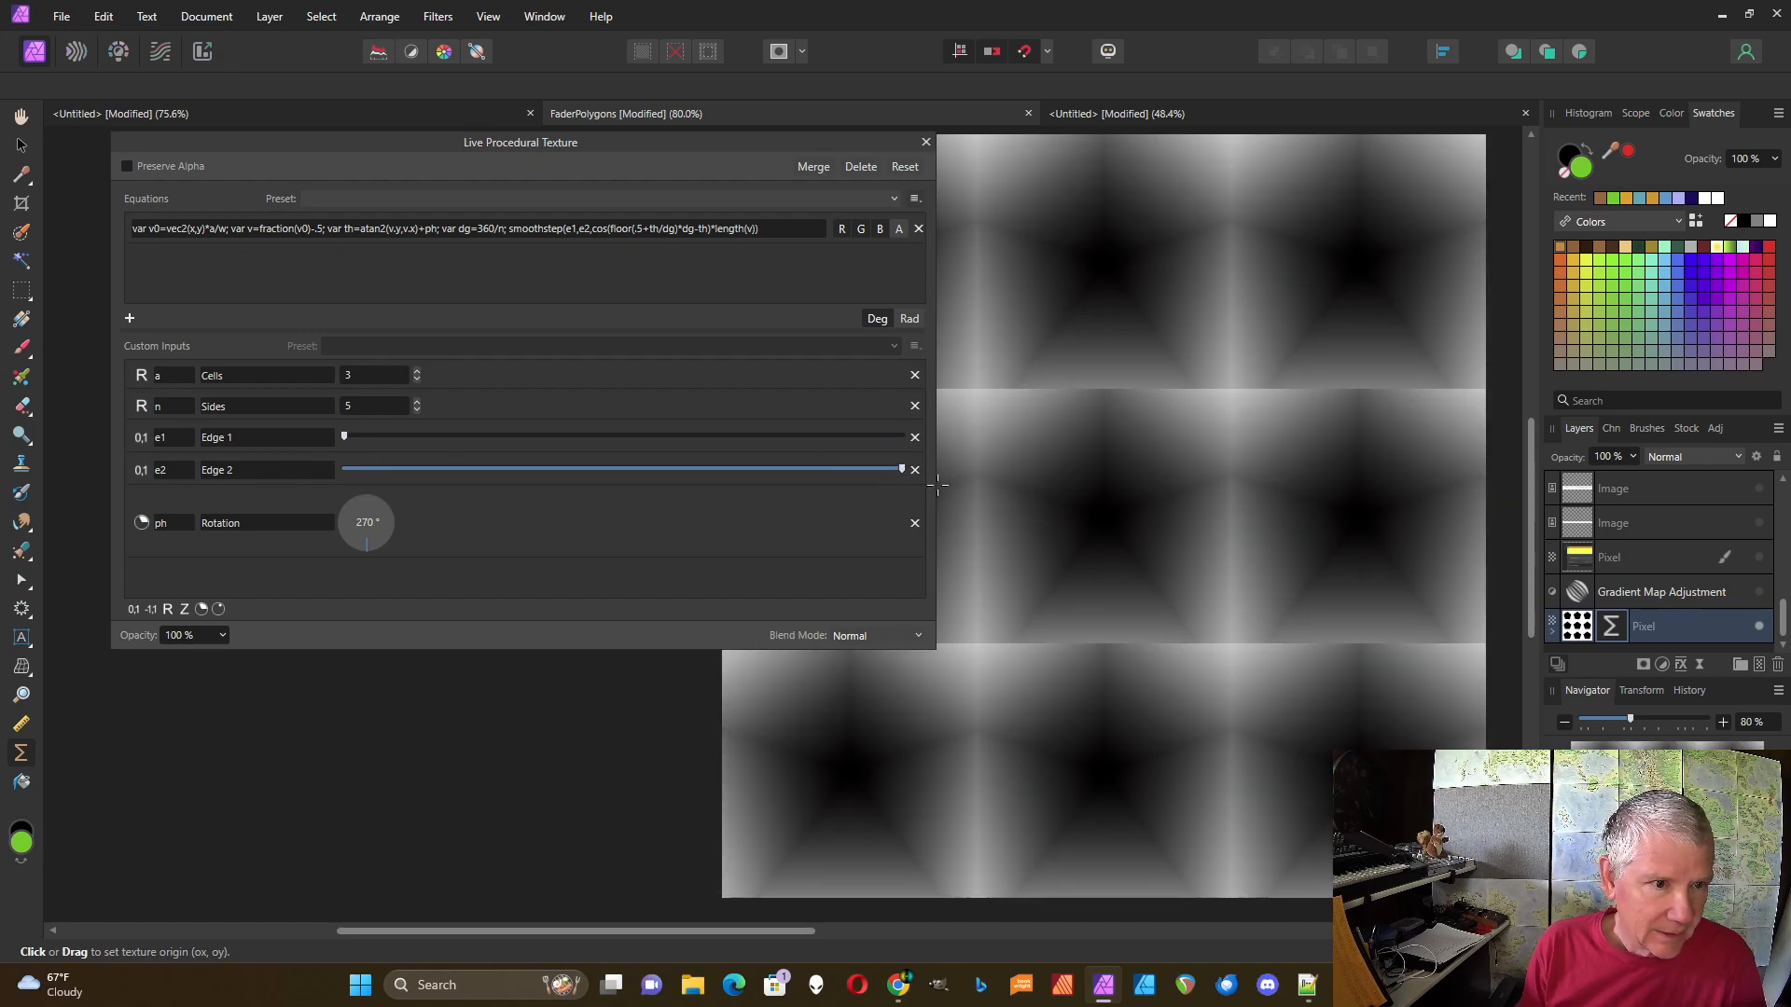
{"action": "left_click_drag", "start_coordinate": [937, 484], "coordinate": [670, 494]}
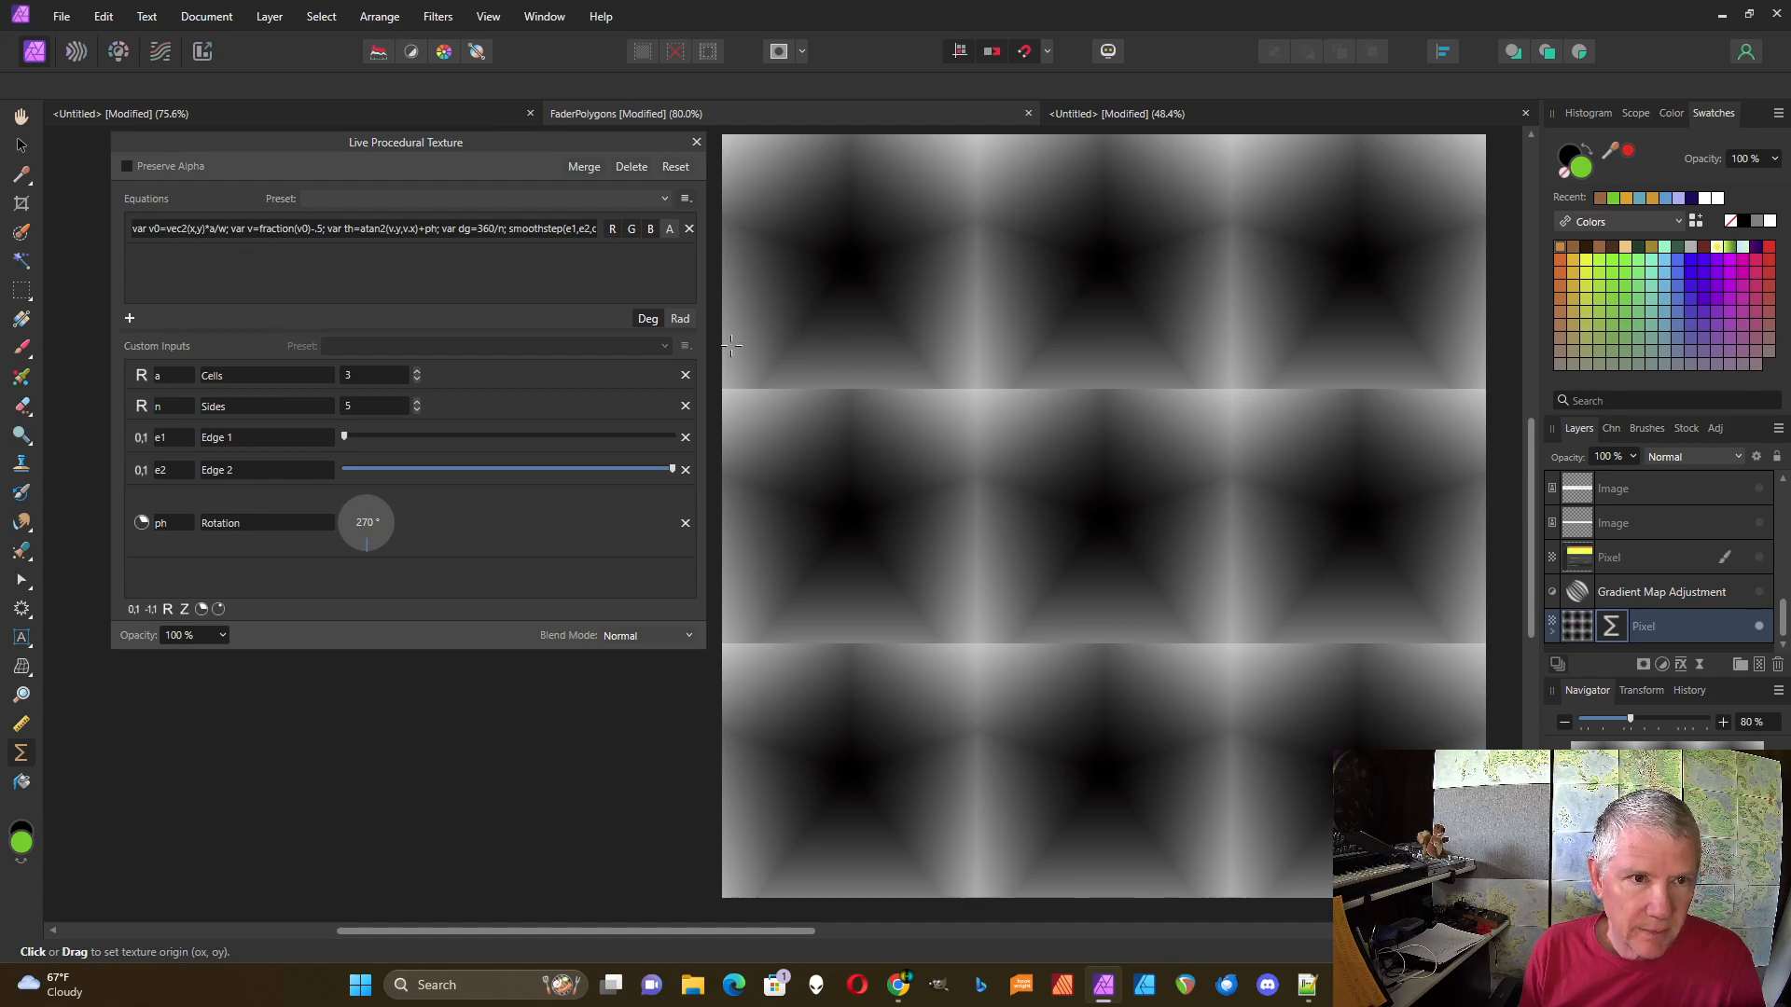
- Show the Intensity Waveform scope, and reduce Sides to 4 and Cells to 1
{"action": "left_click", "coordinate": [1635, 113]}
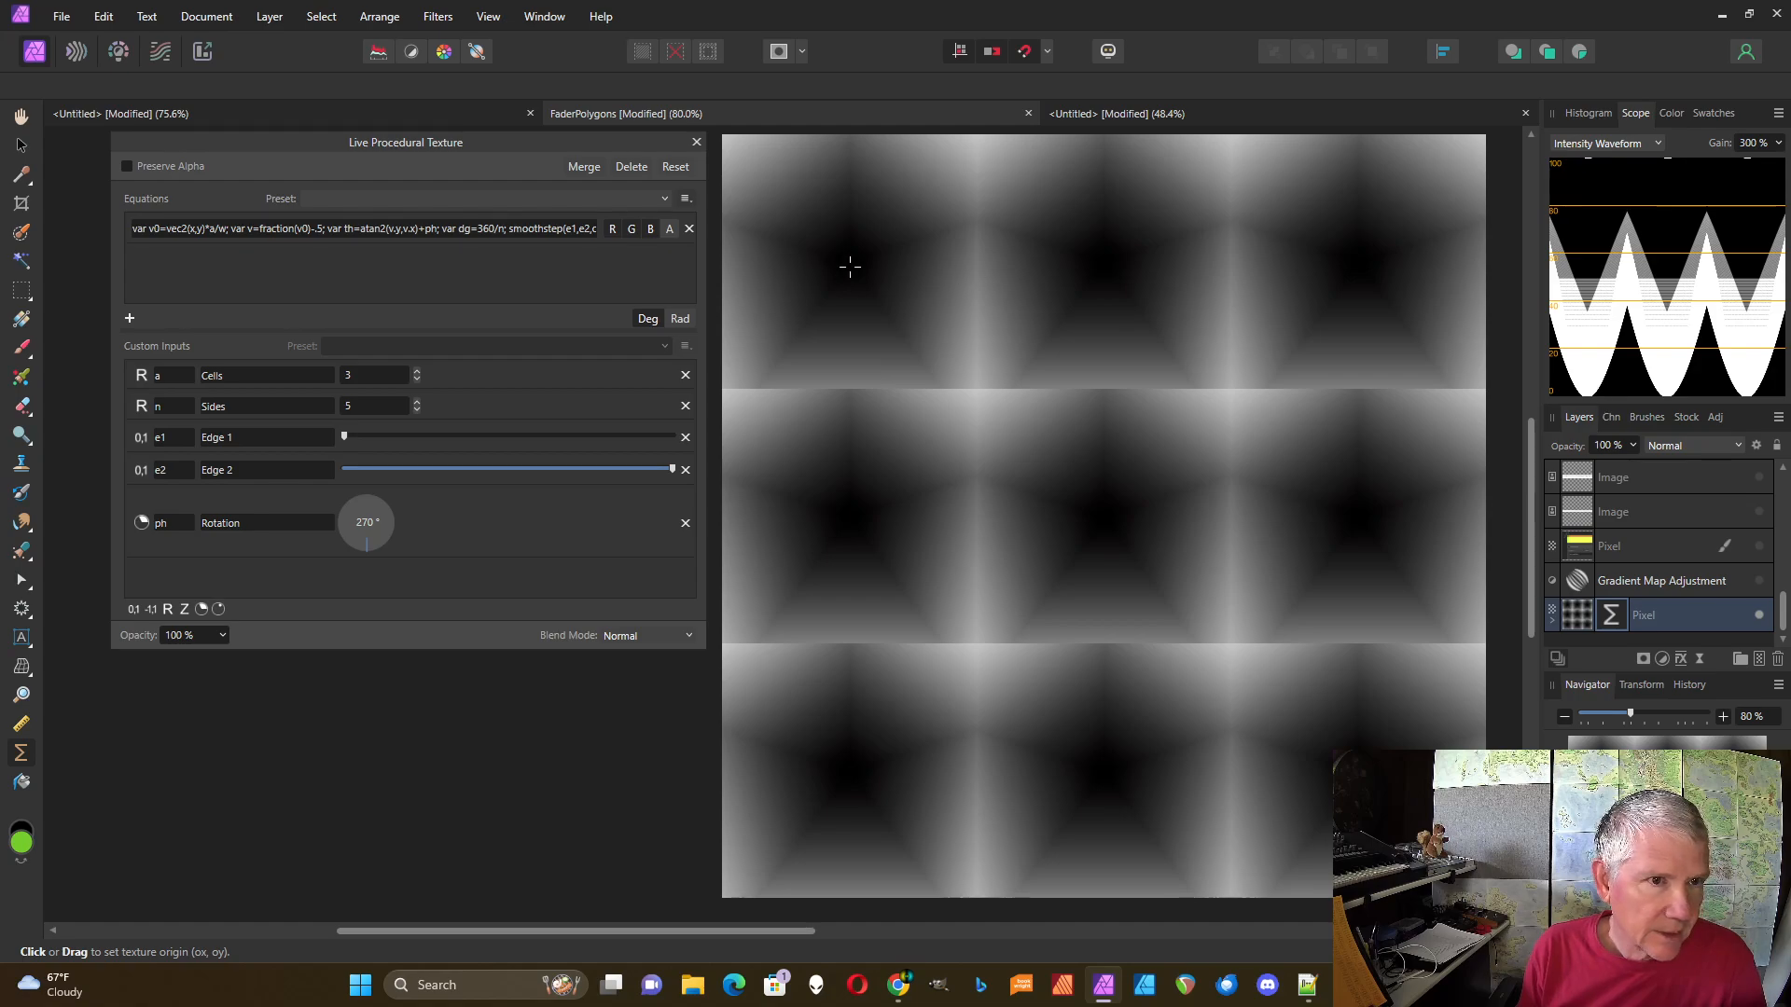
{"action": "left_click", "coordinate": [417, 409]}
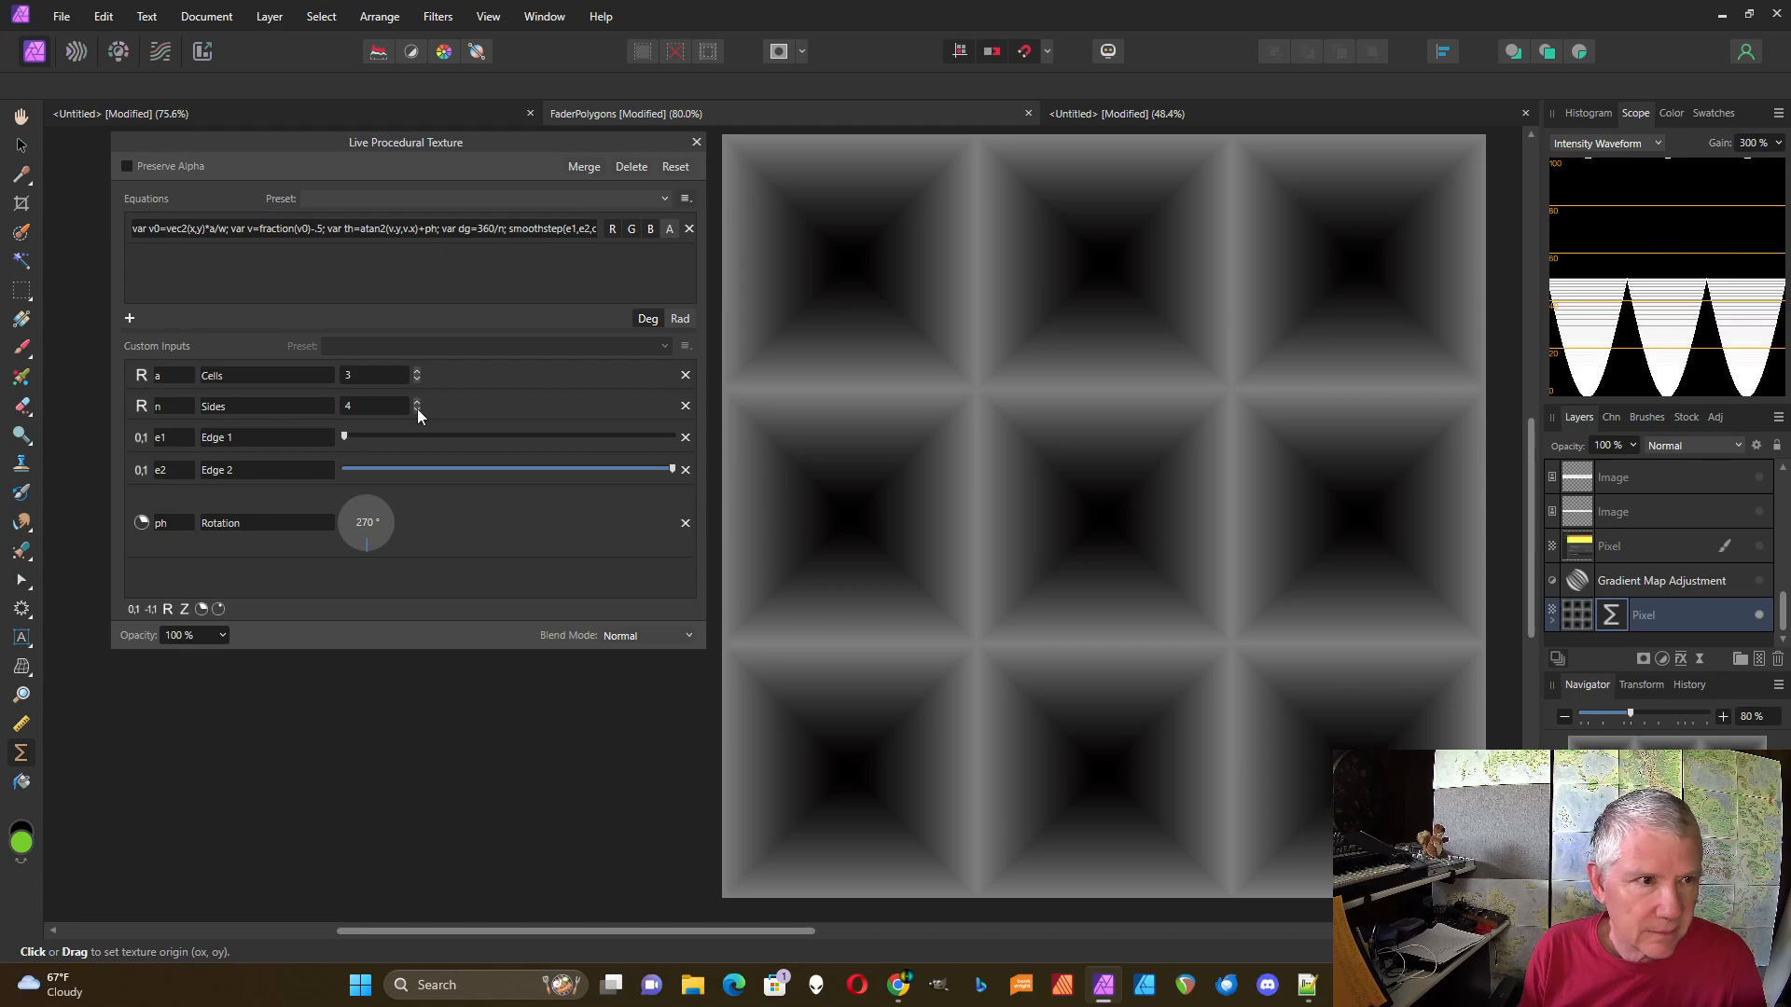
{"action": "left_click", "coordinate": [417, 379]}
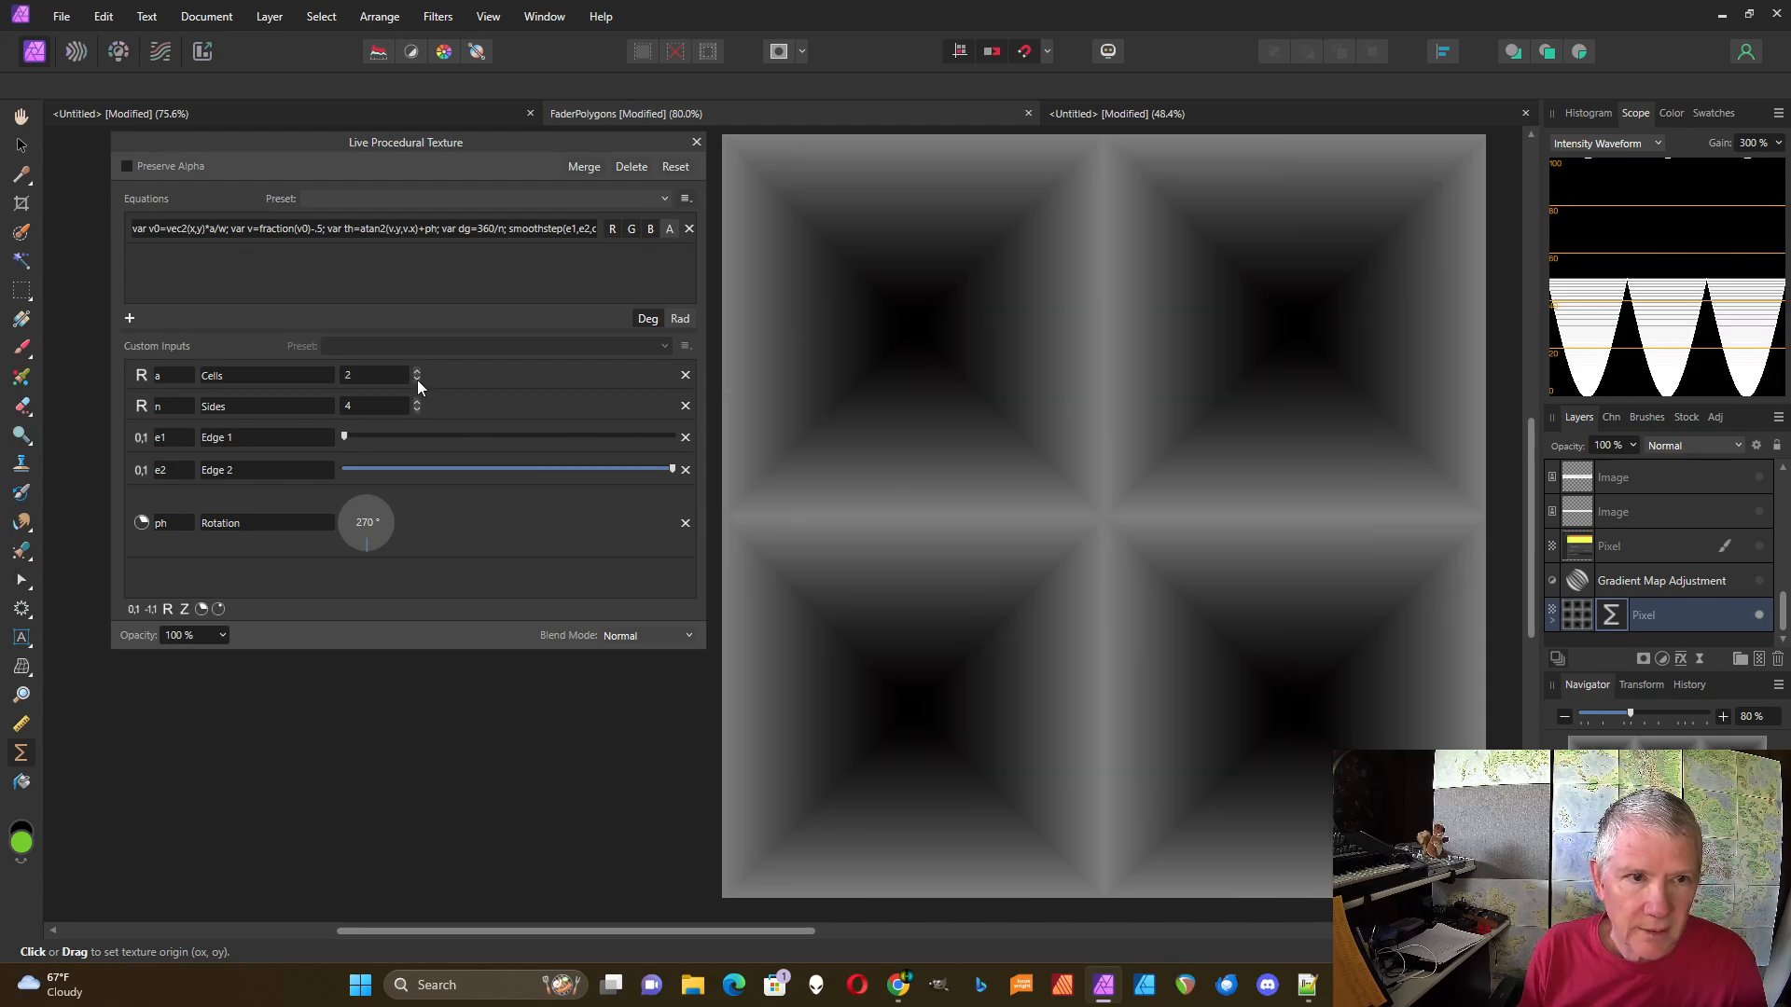
{"action": "left_click", "coordinate": [417, 379]}
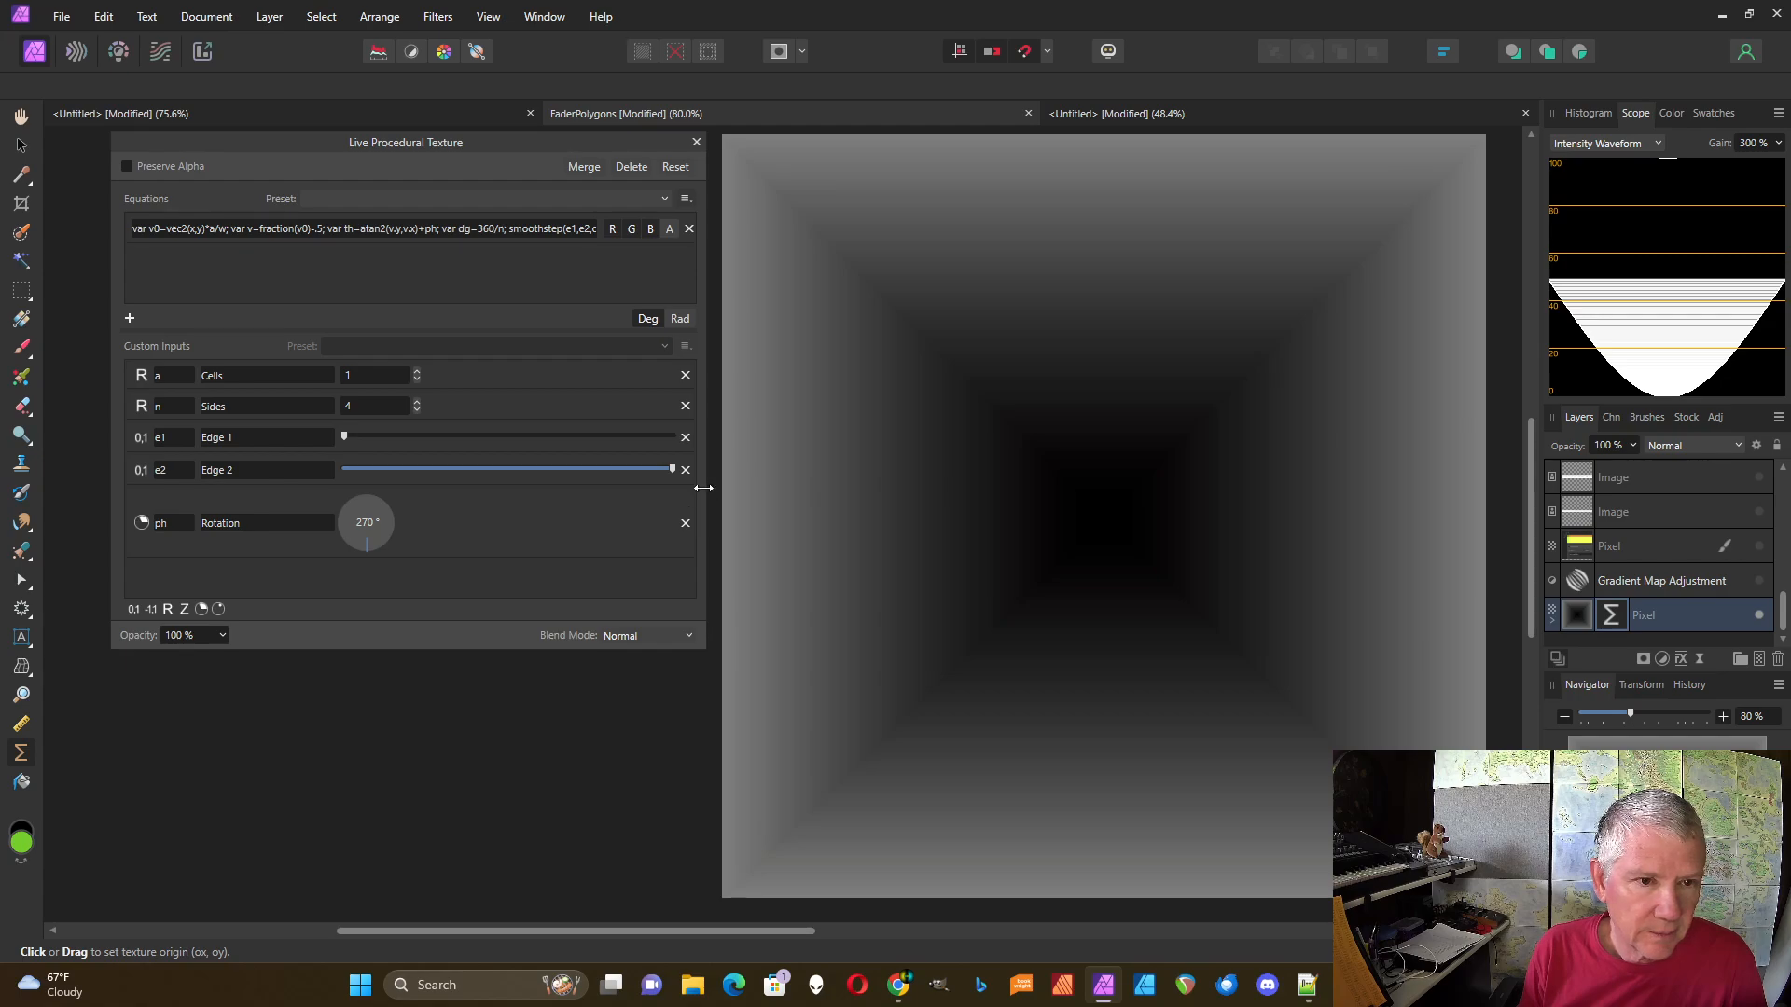
- Multiply the cosine term in the smoothstep equation by 2, inserting 2* before cos, with the texture dialog widened
{"action": "left_click_drag", "start_coordinate": [703, 488], "coordinate": [1062, 315]}
{"action": "left_click", "coordinate": [596, 233]}
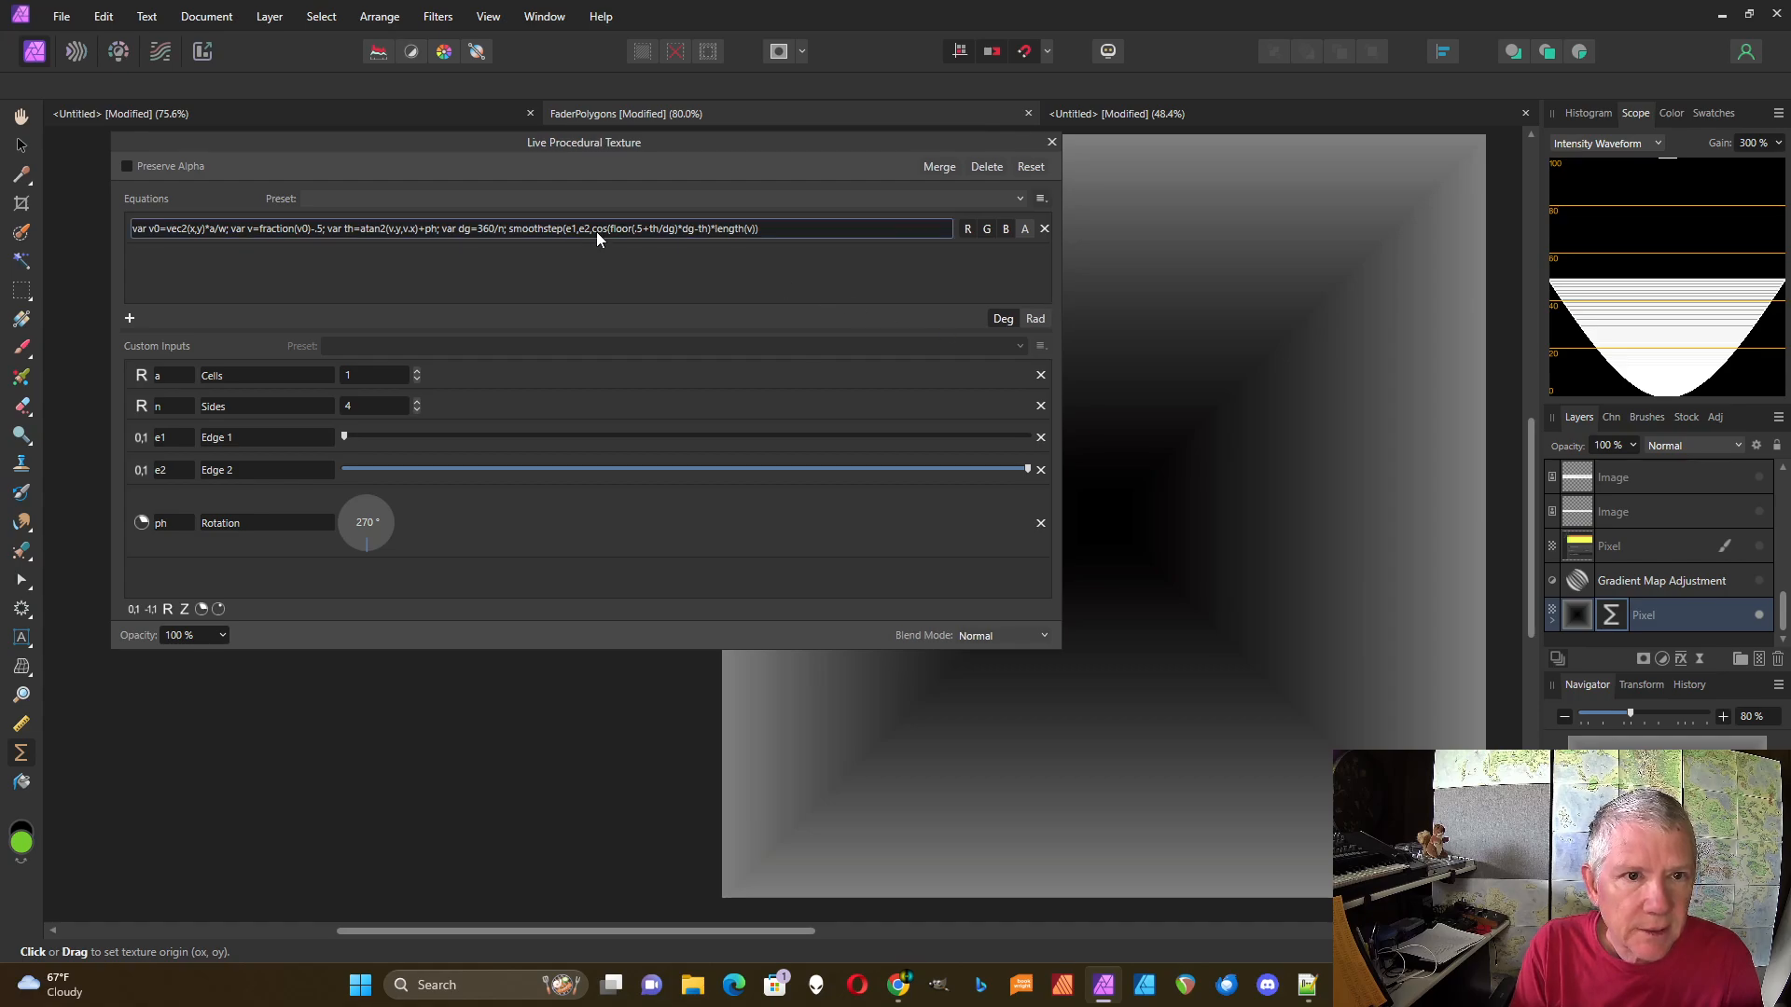
{"action": "left_click", "coordinate": [594, 231]}
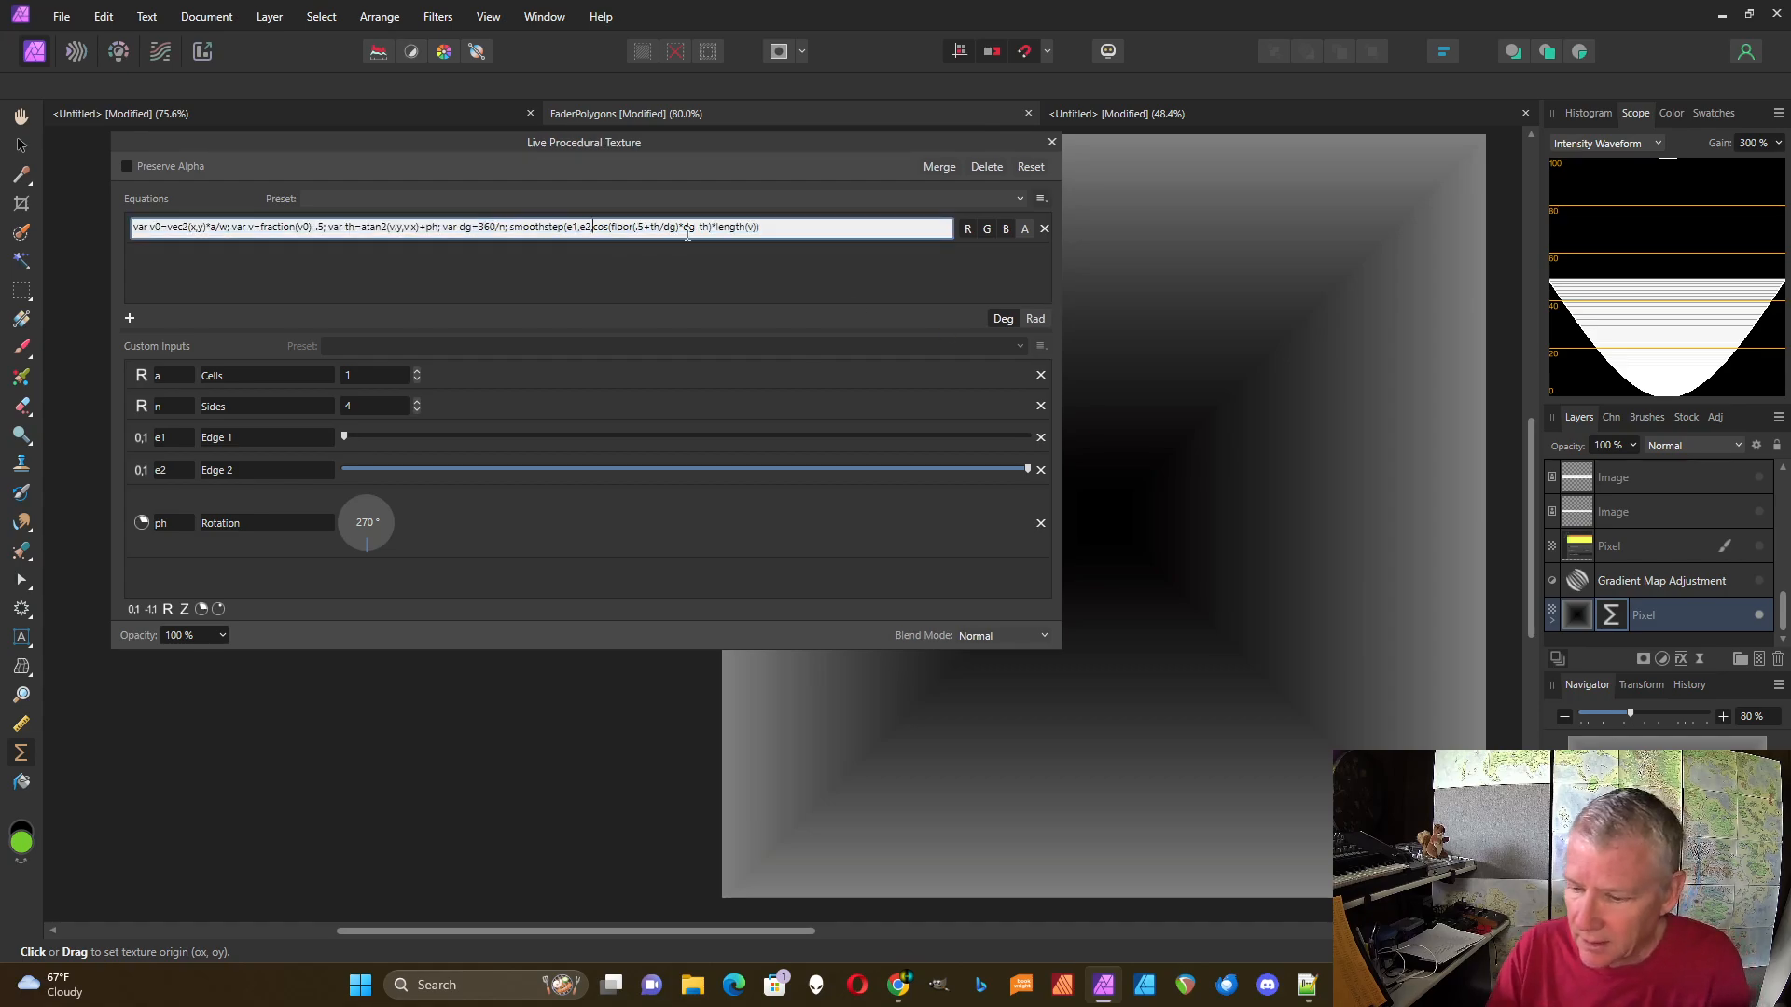
{"action": "type", "text": "2*"}
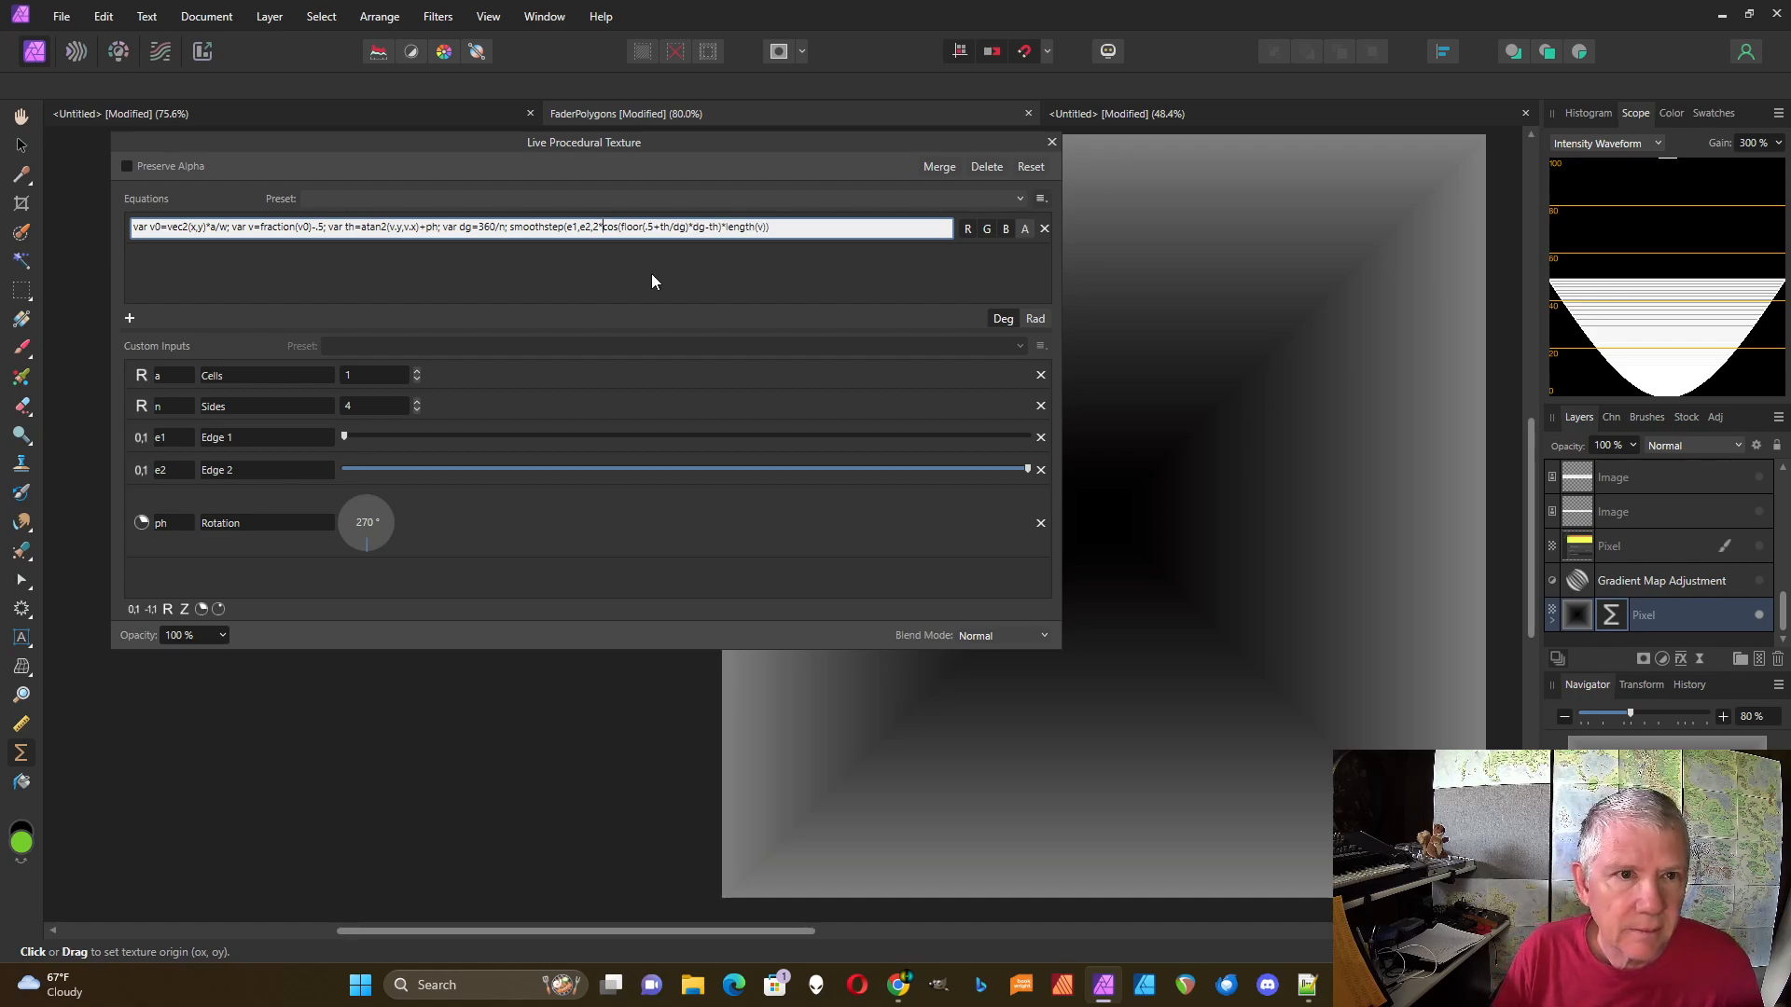
{"action": "key", "text": "Return"}
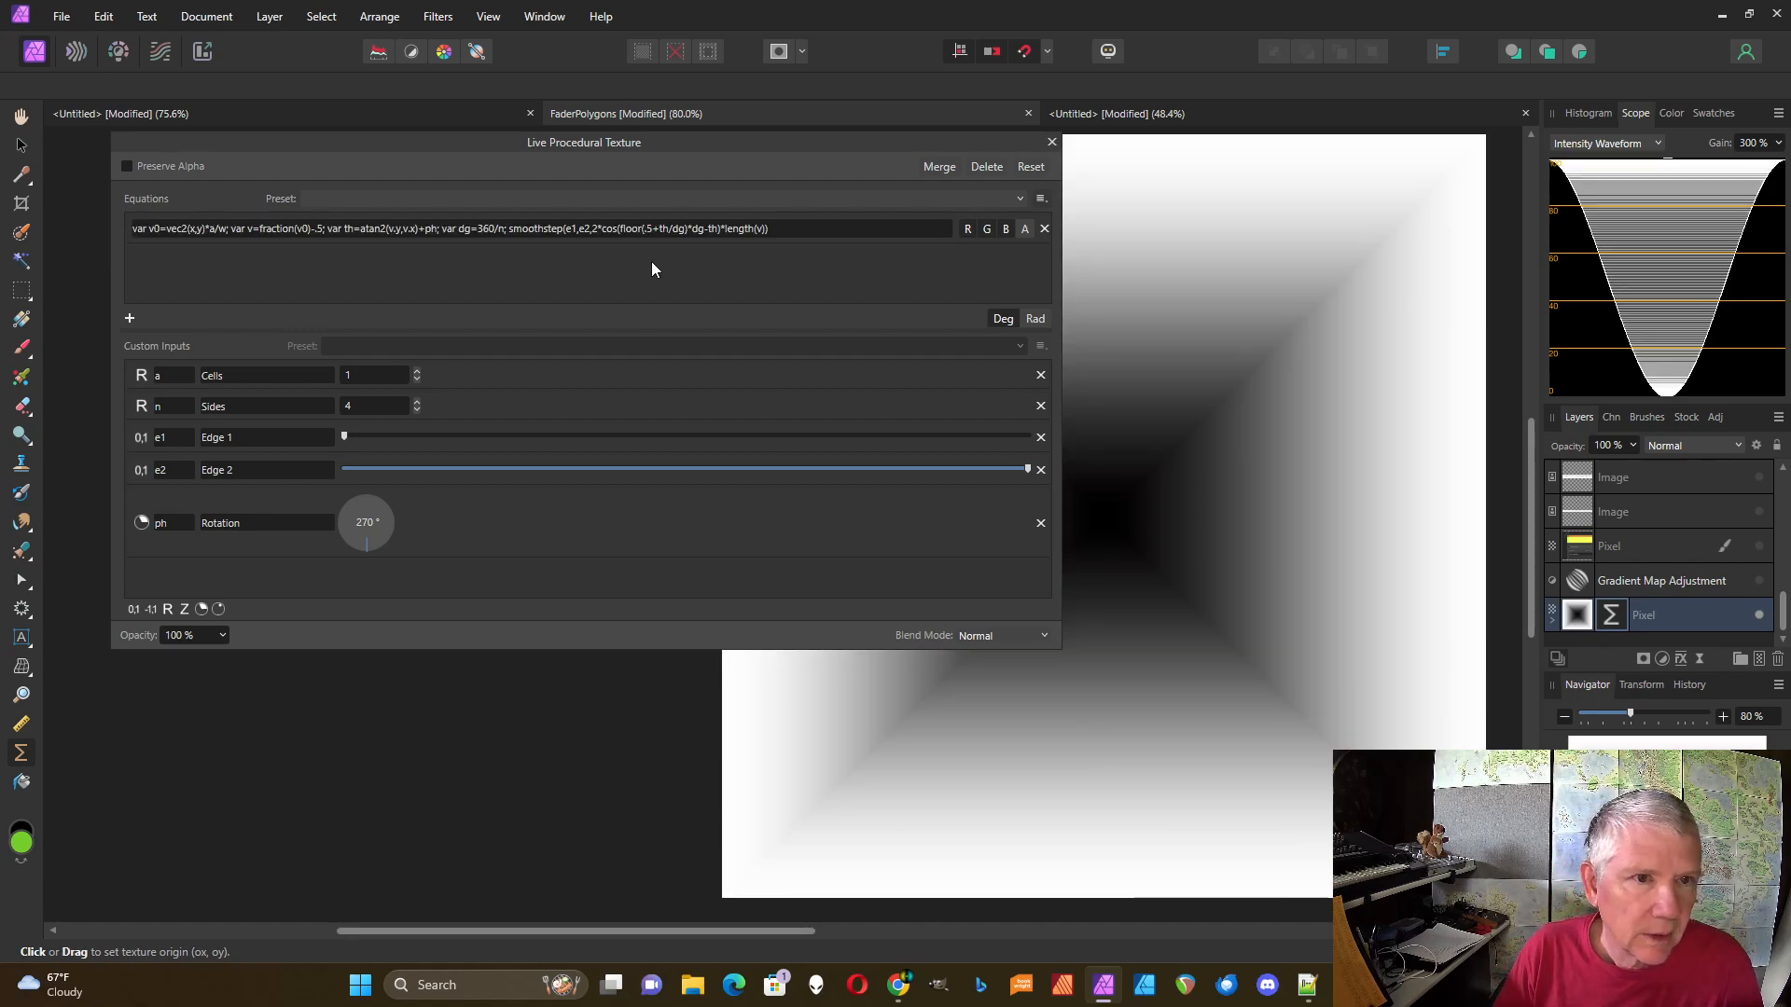
- Subtract .5 after length(v) inside the smoothstep equation, and narrow the texture dialog off the canvas
{"action": "left_click", "coordinate": [766, 231]}
{"action": "left_click", "coordinate": [769, 231]}
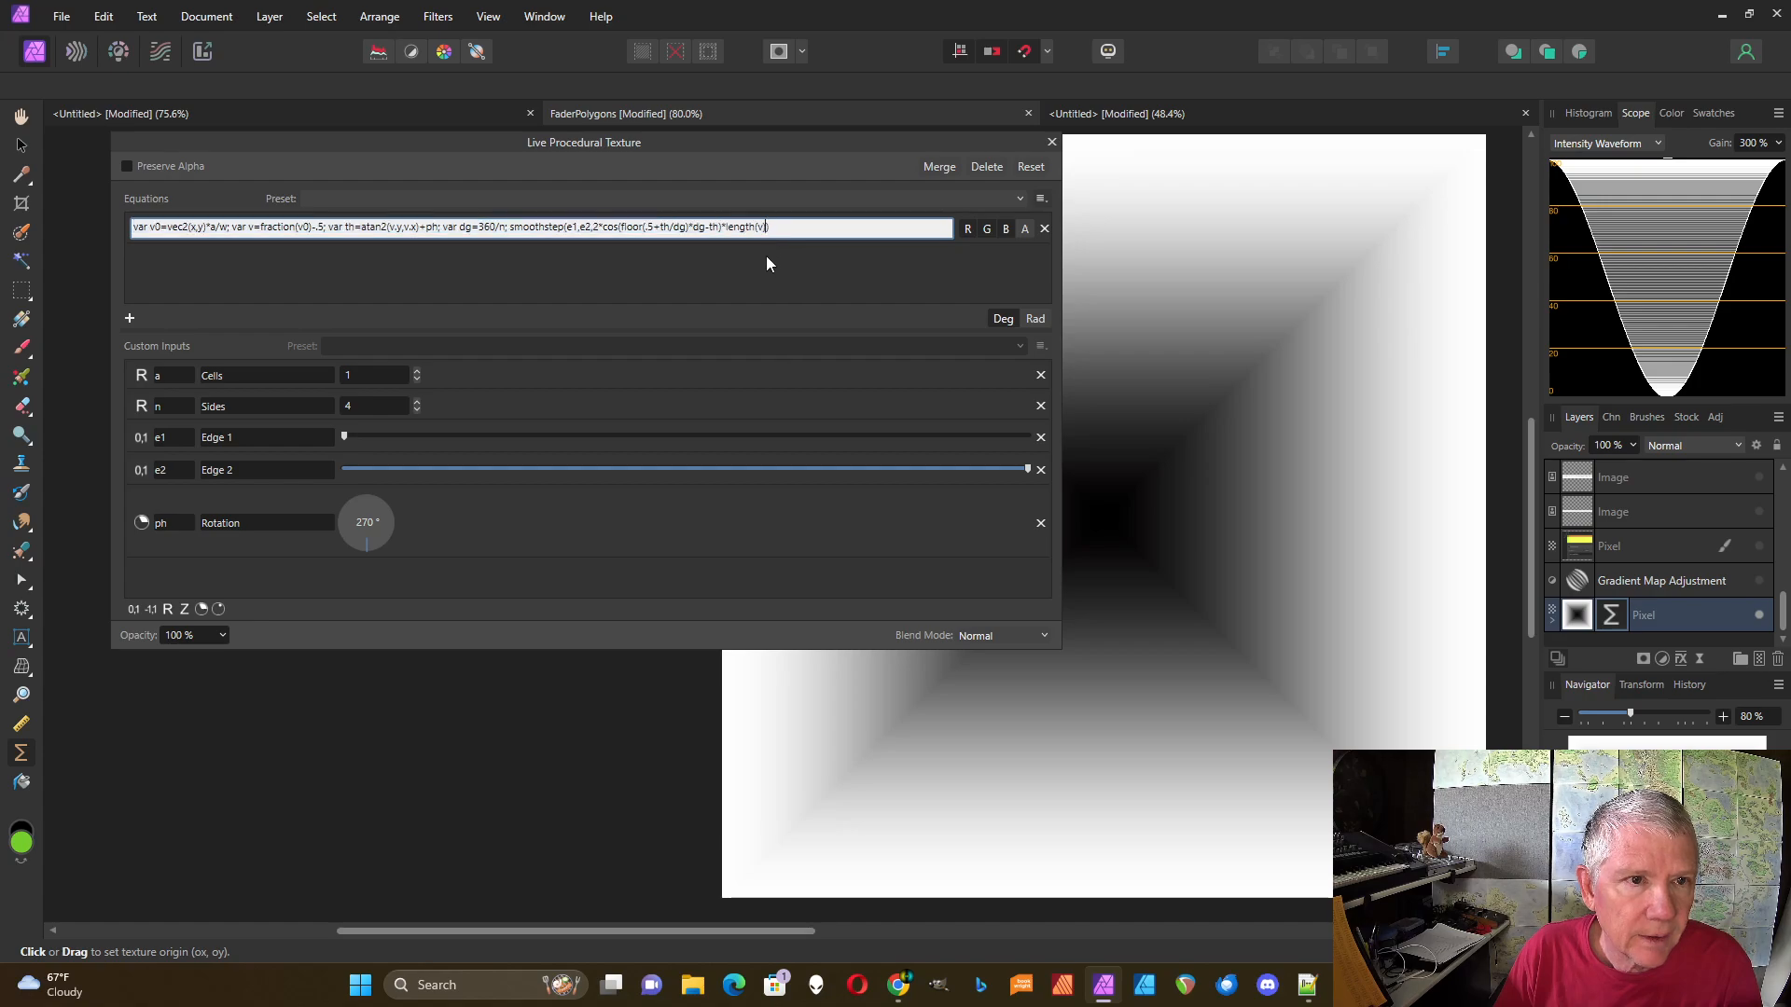
{"action": "type", "text": ")-"}
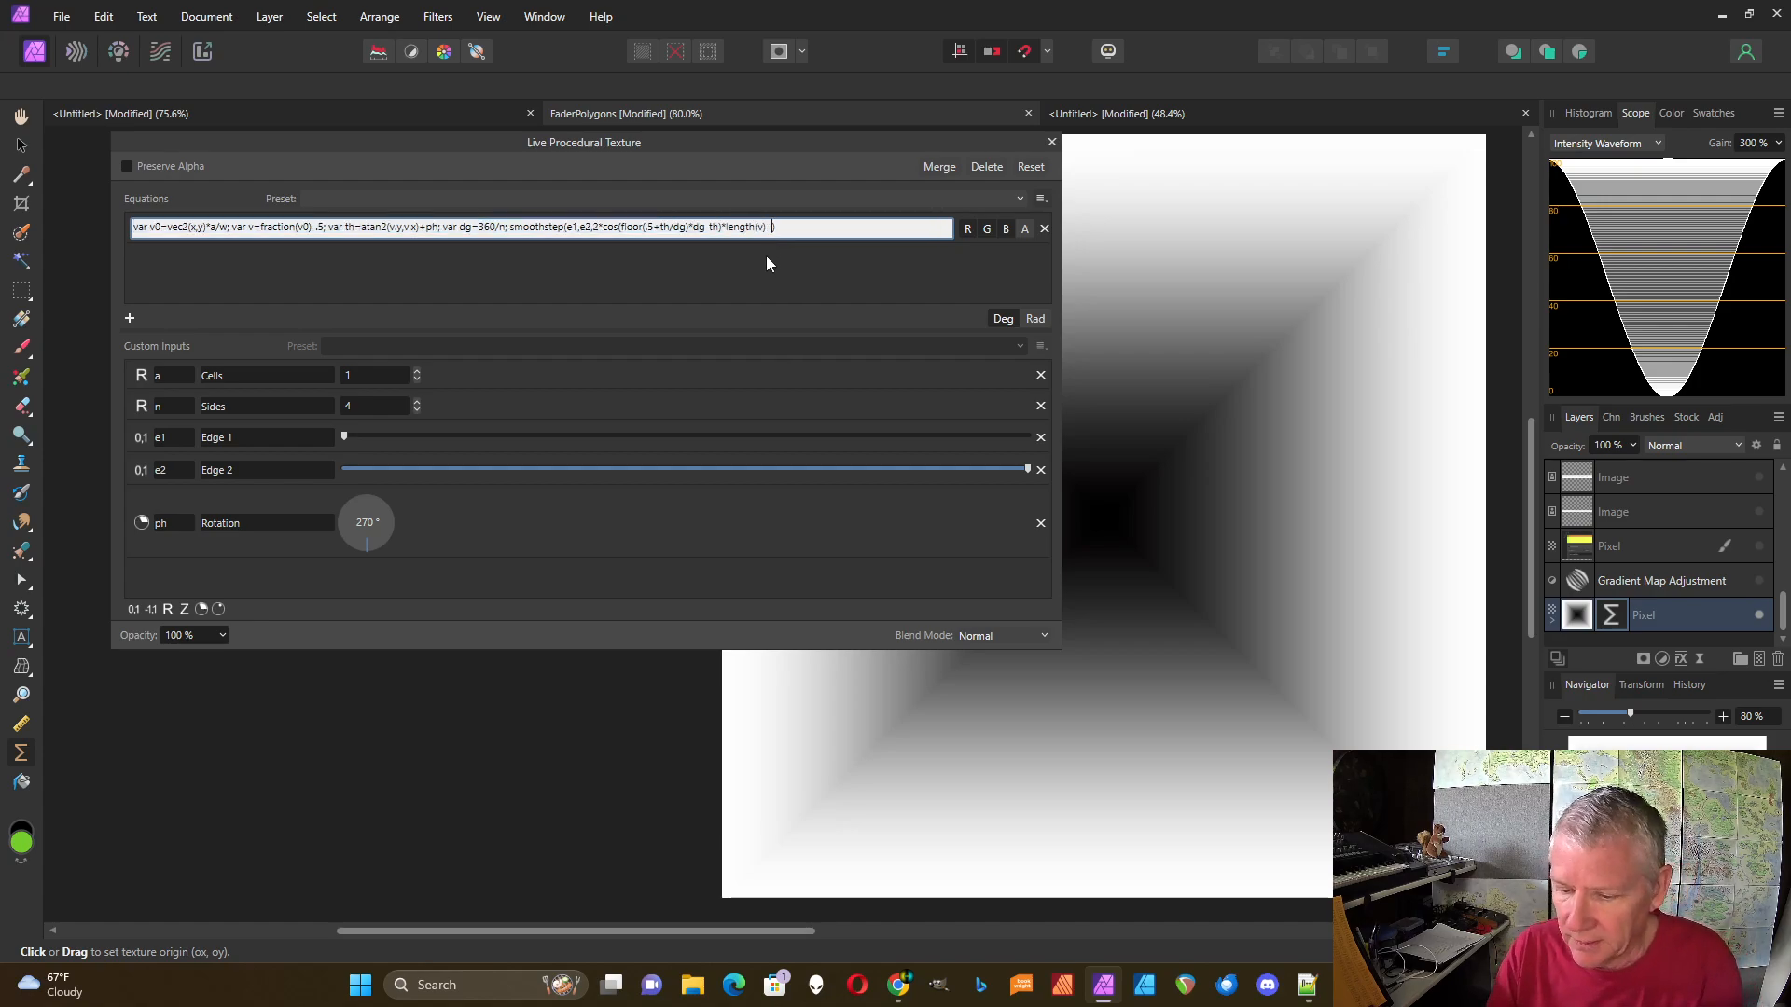
{"action": "type", "text": ".5"}
{"action": "key", "text": "Return"}
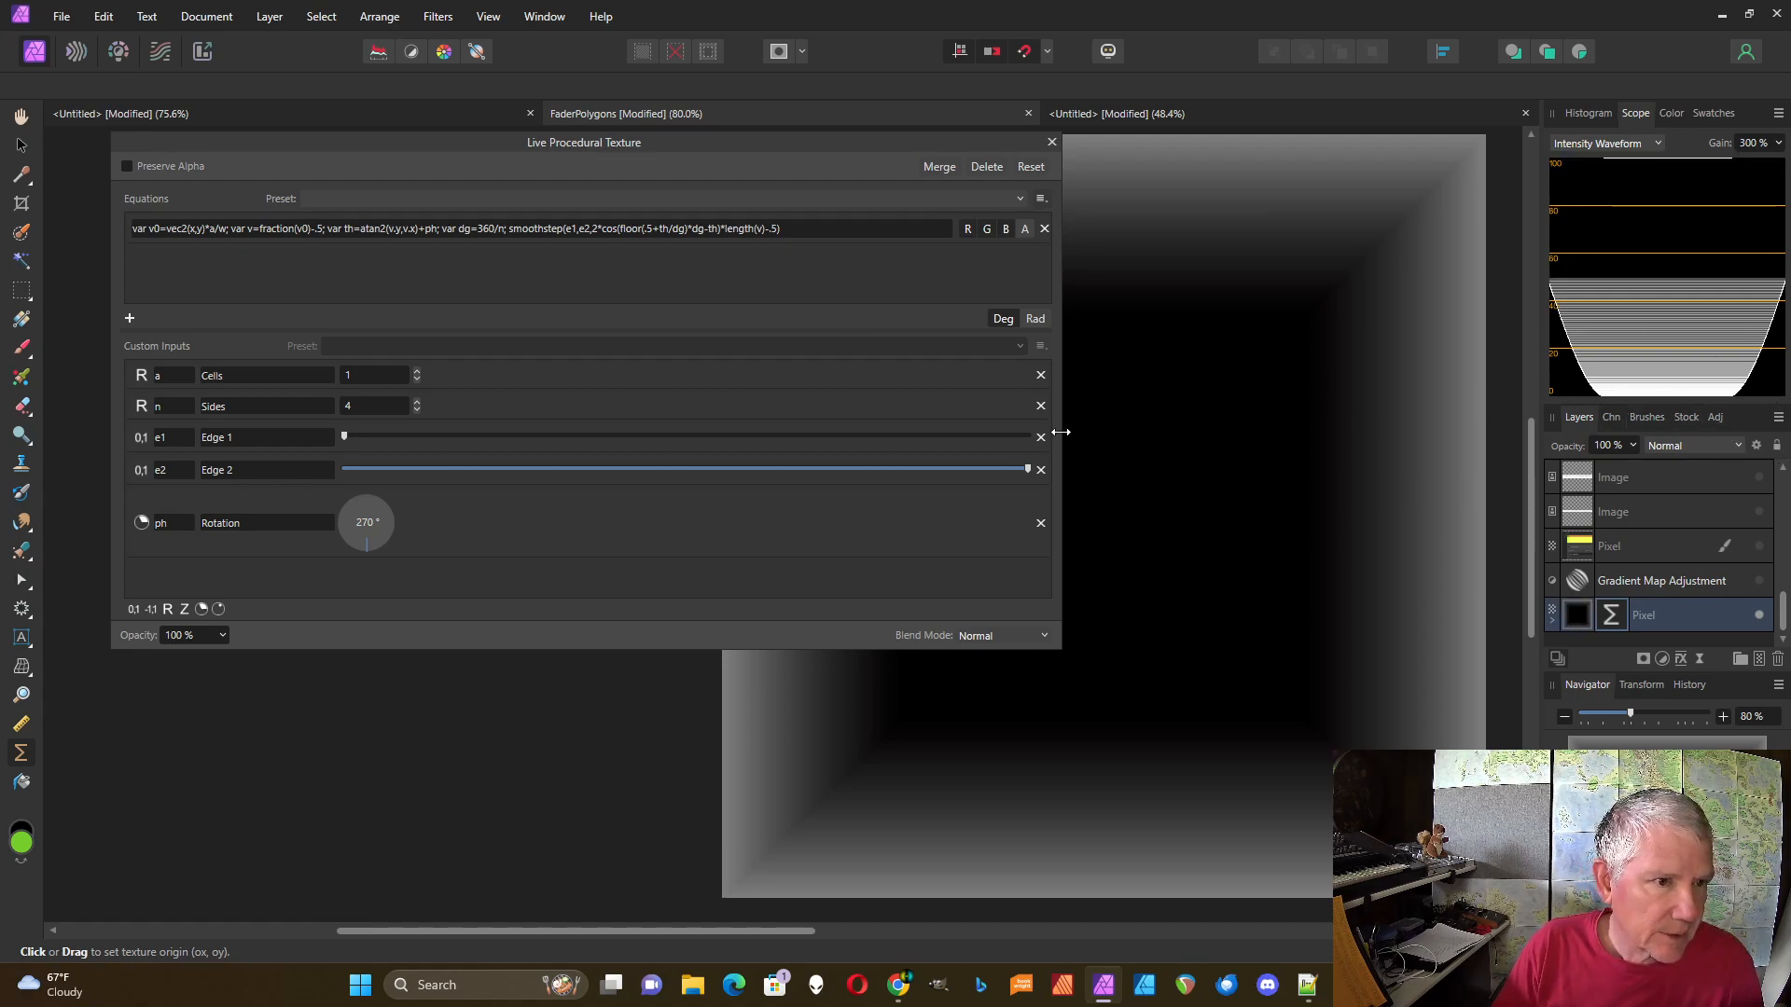
{"action": "left_click_drag", "start_coordinate": [1060, 432], "coordinate": [709, 438]}
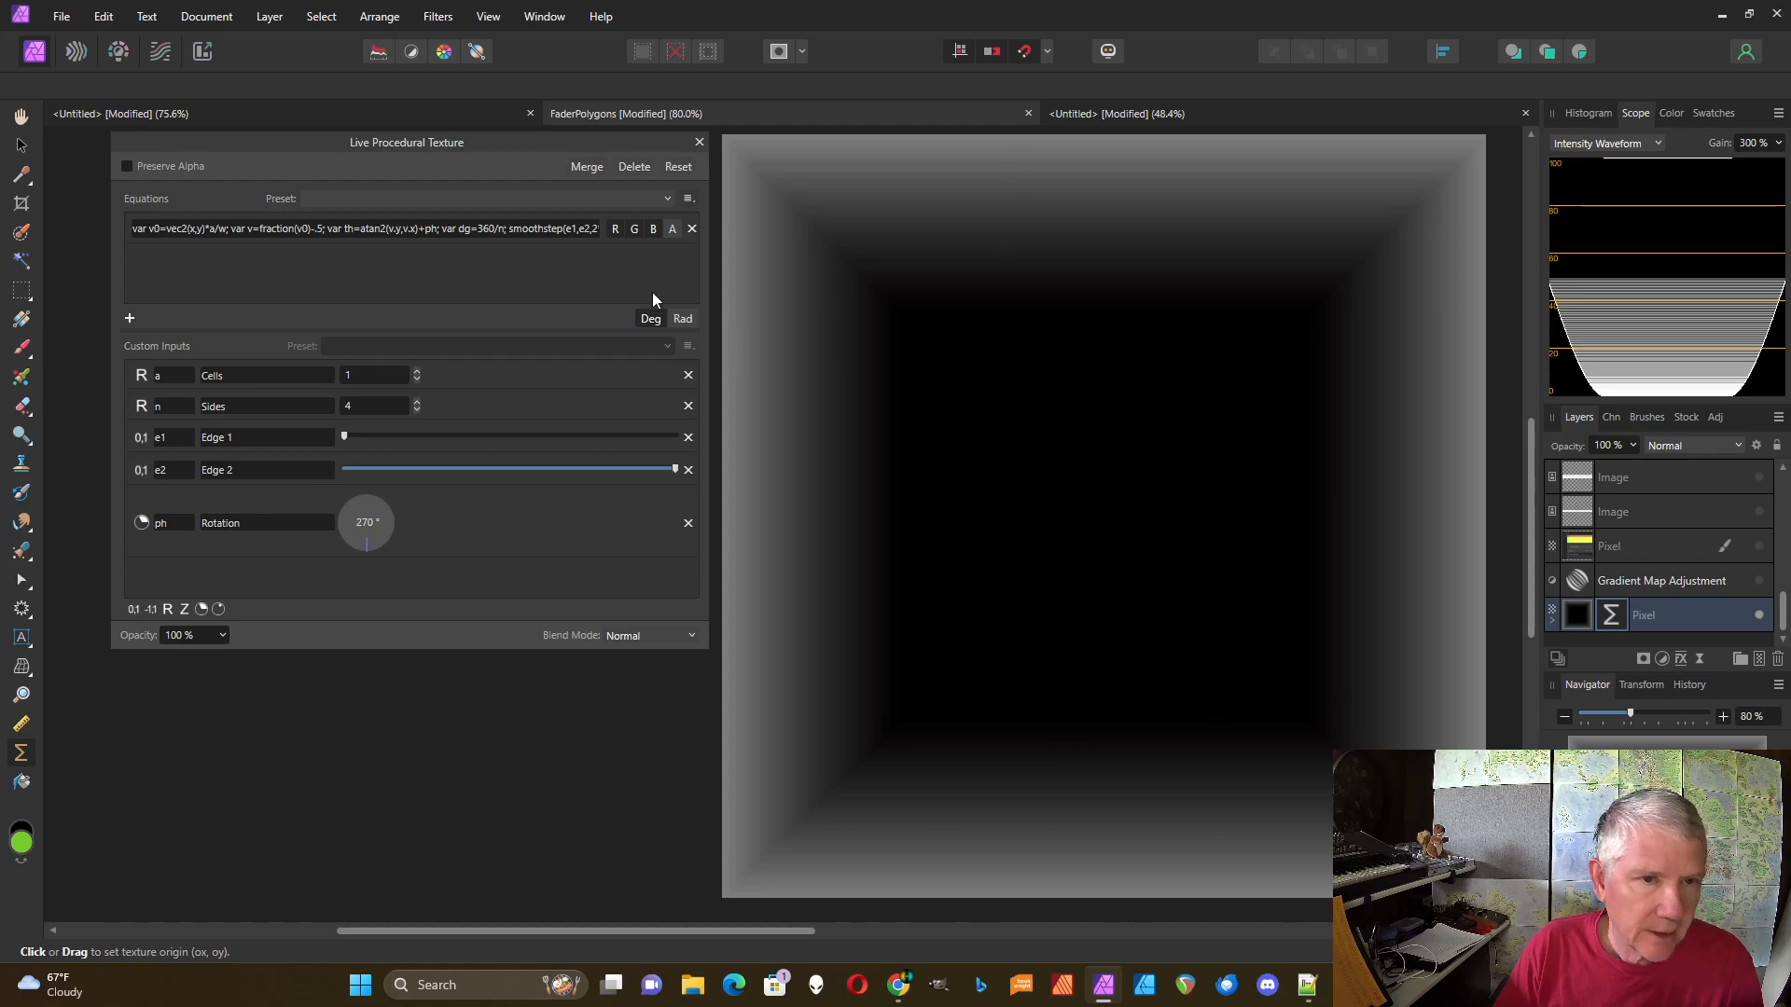
- Wrap the third smoothstep argument in abs(), from 2*cos to -.5, with the dialog widened for editing and narrowed again
{"action": "left_click_drag", "start_coordinate": [707, 255], "coordinate": [1029, 280]}
{"action": "left_click", "coordinate": [597, 233]}
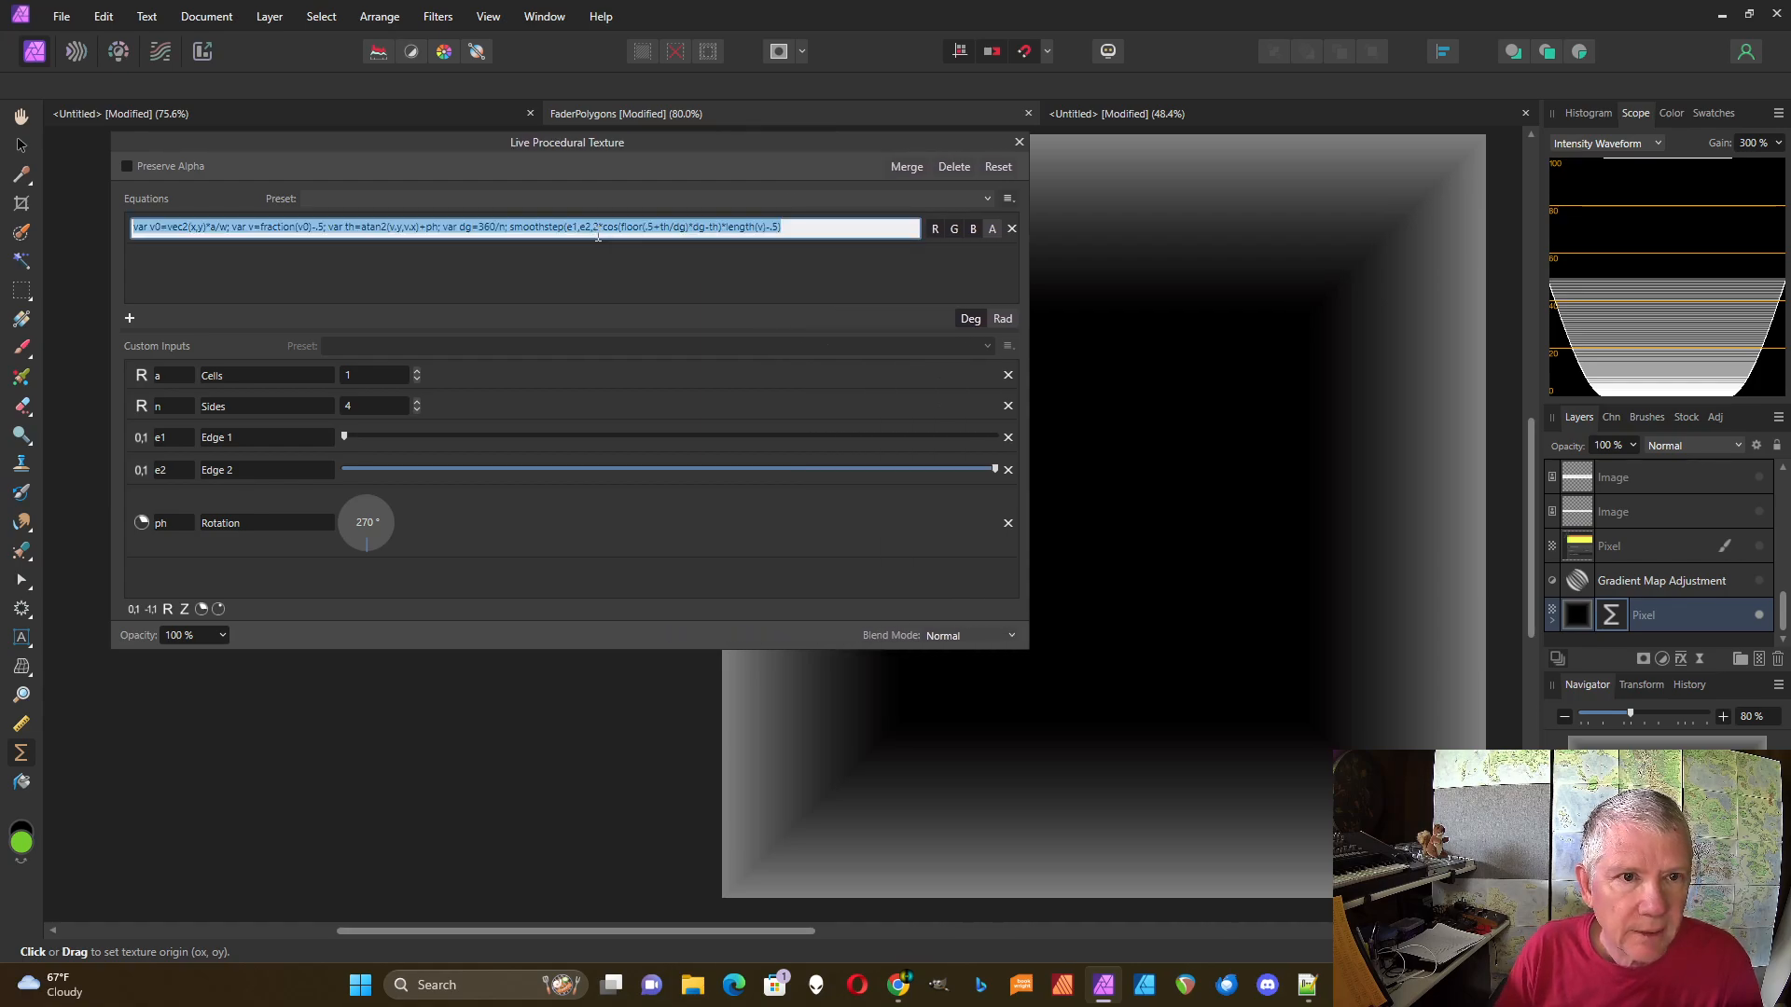
{"action": "left_click", "coordinate": [597, 233]}
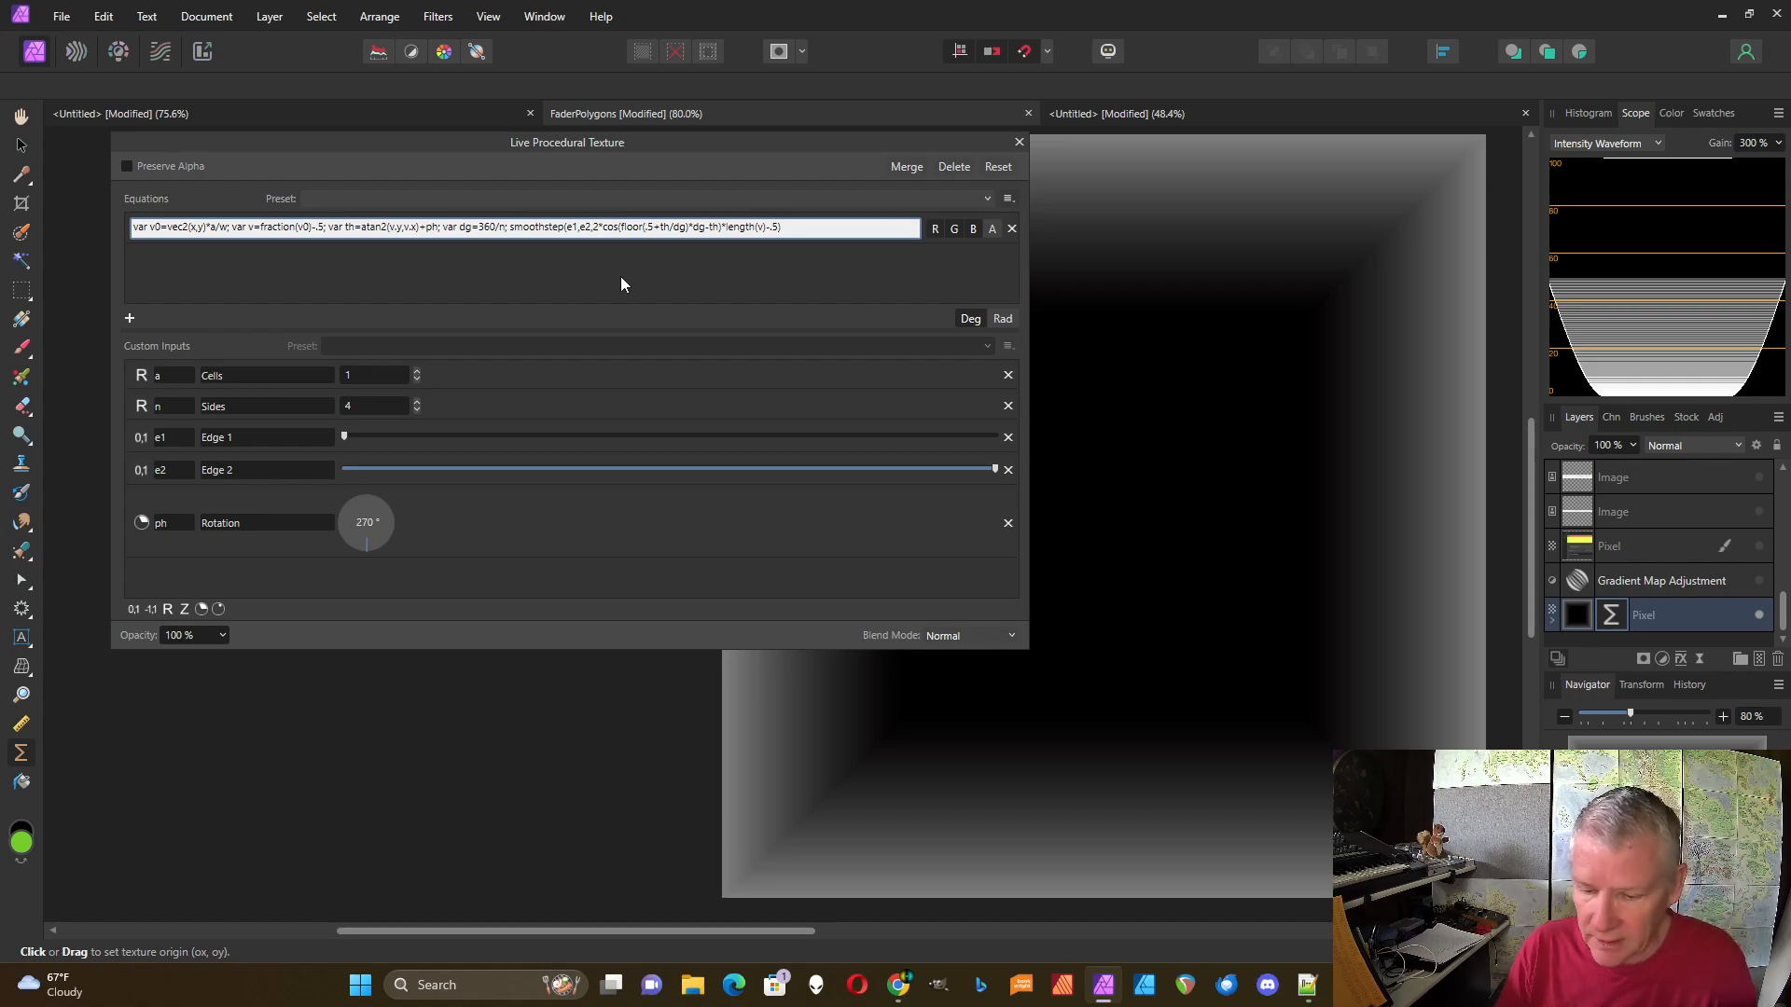
{"action": "type", "text": "abs("}
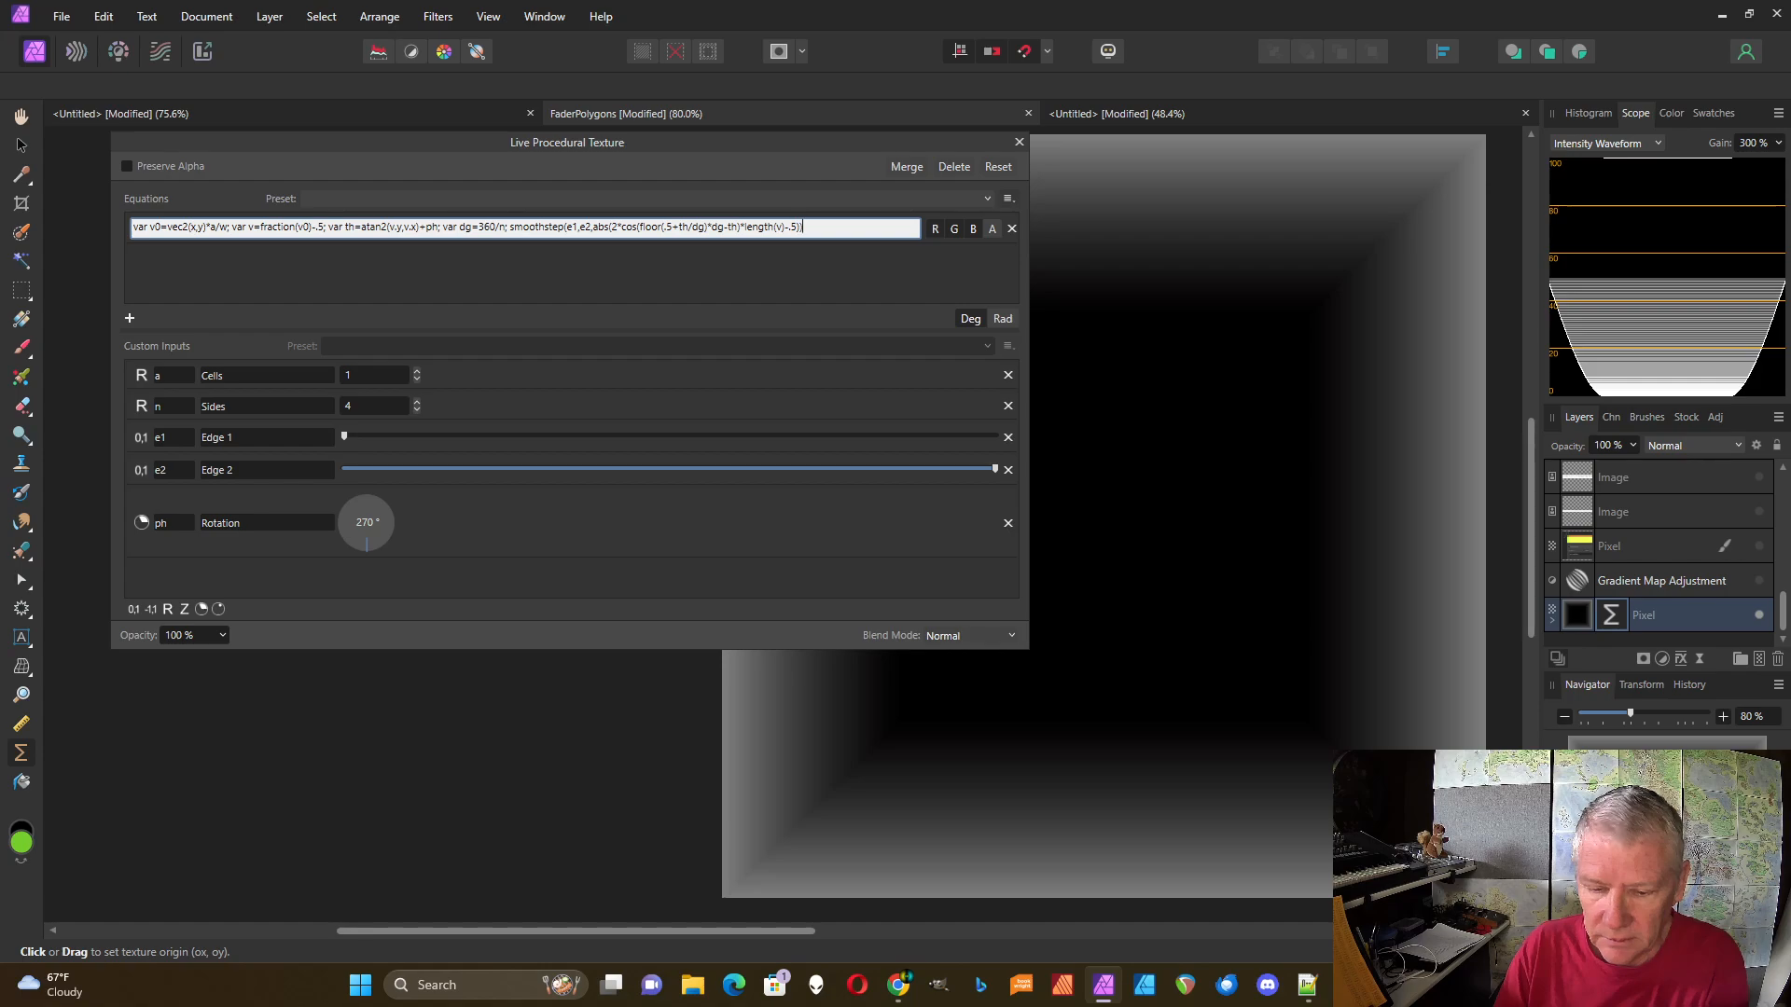
{"action": "left_click", "coordinate": [814, 268]}
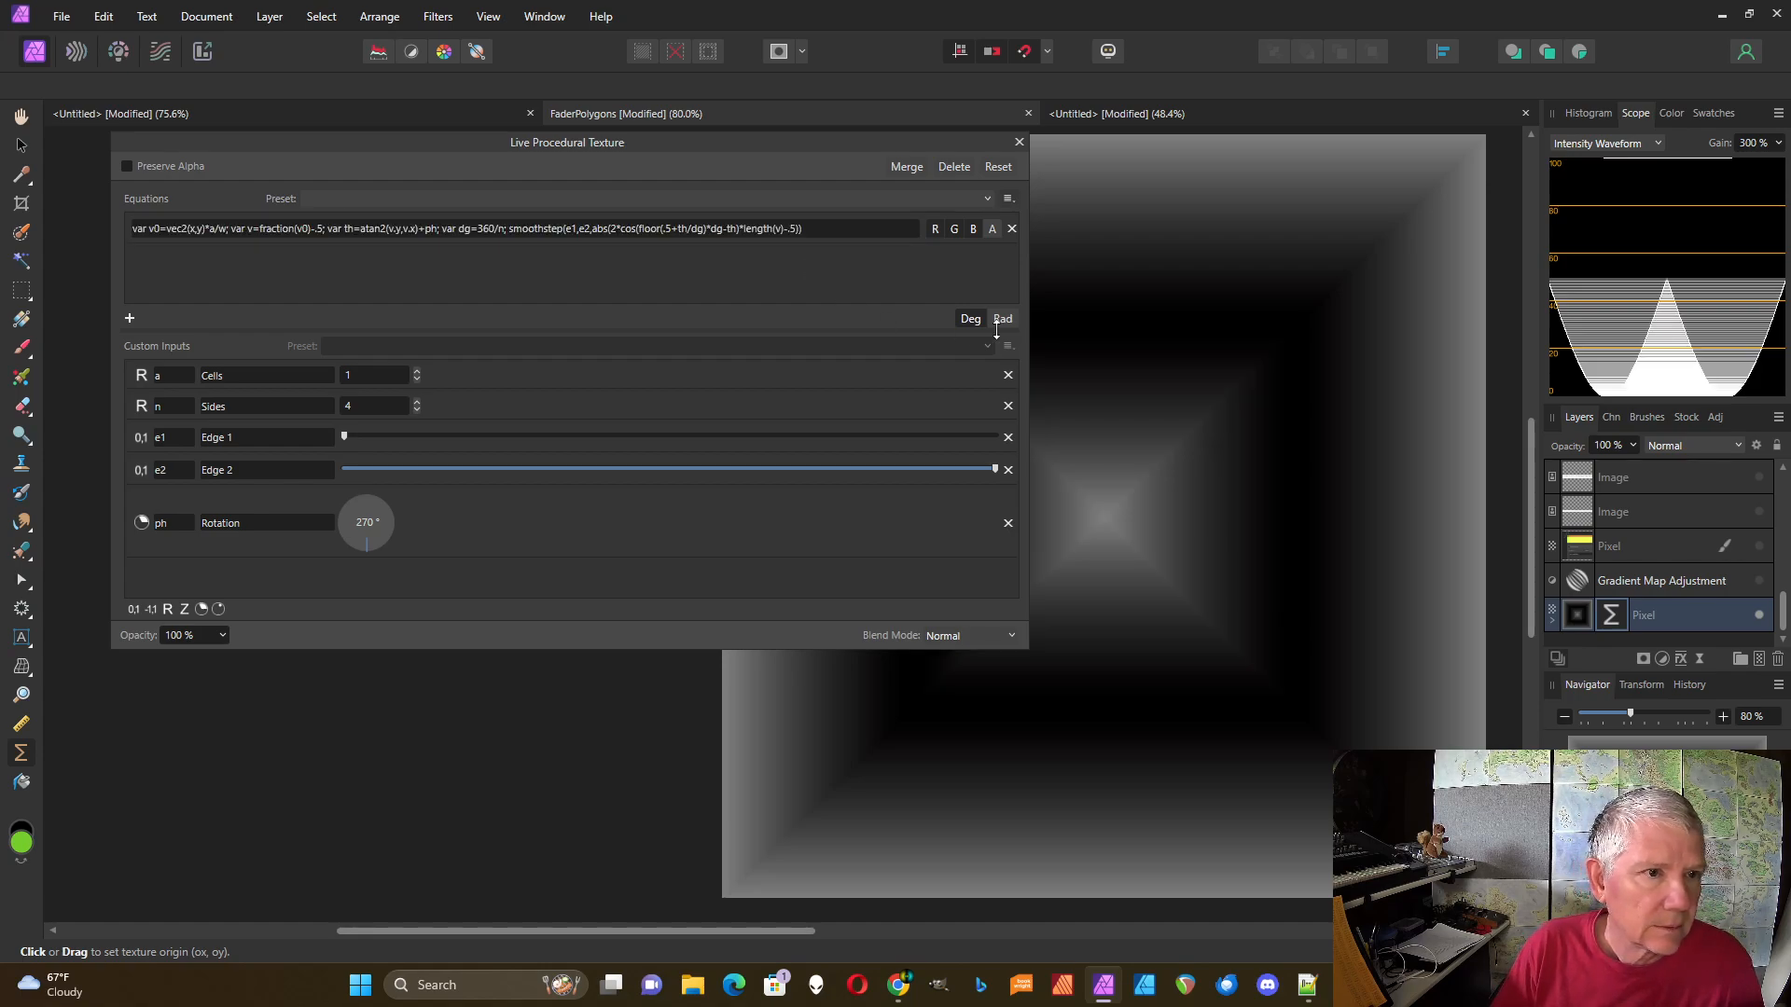
{"action": "left_click_drag", "start_coordinate": [1026, 336], "coordinate": [645, 383]}
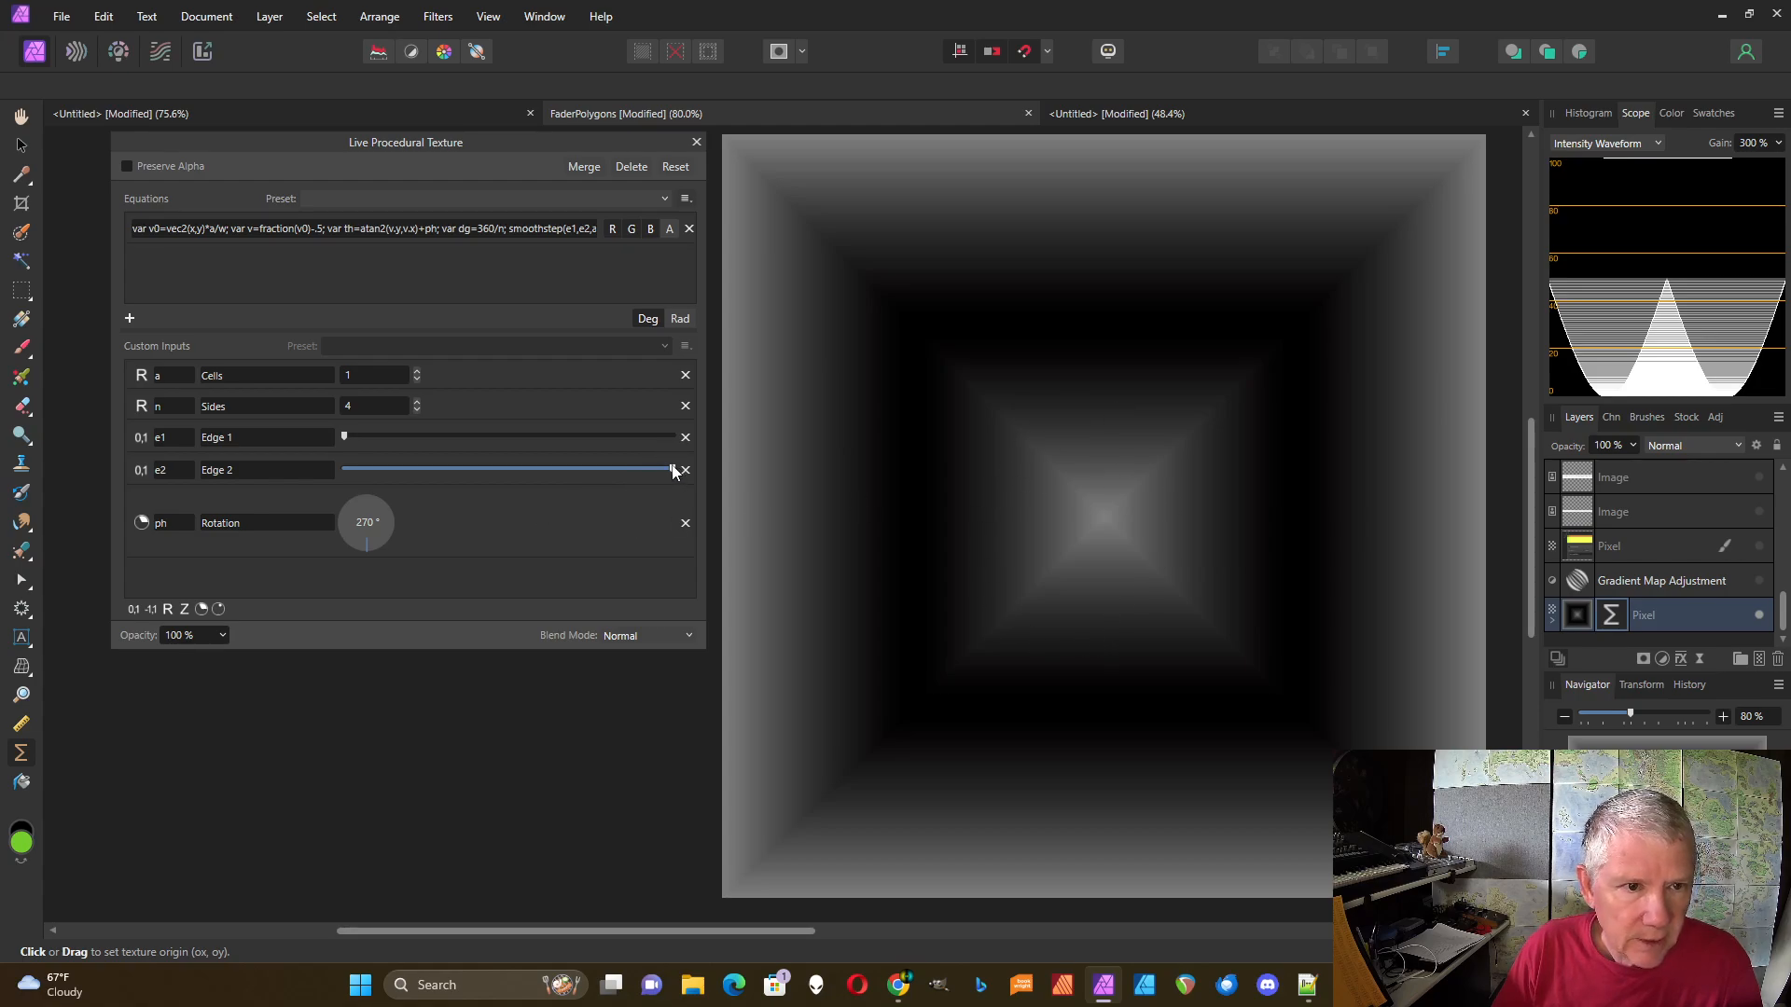
- Try different smoothstep edges on the square ring, ending with Edge 1 at about 26% and Edge 2 at about 12%
{"action": "left_click_drag", "start_coordinate": [670, 472], "coordinate": [512, 471]}
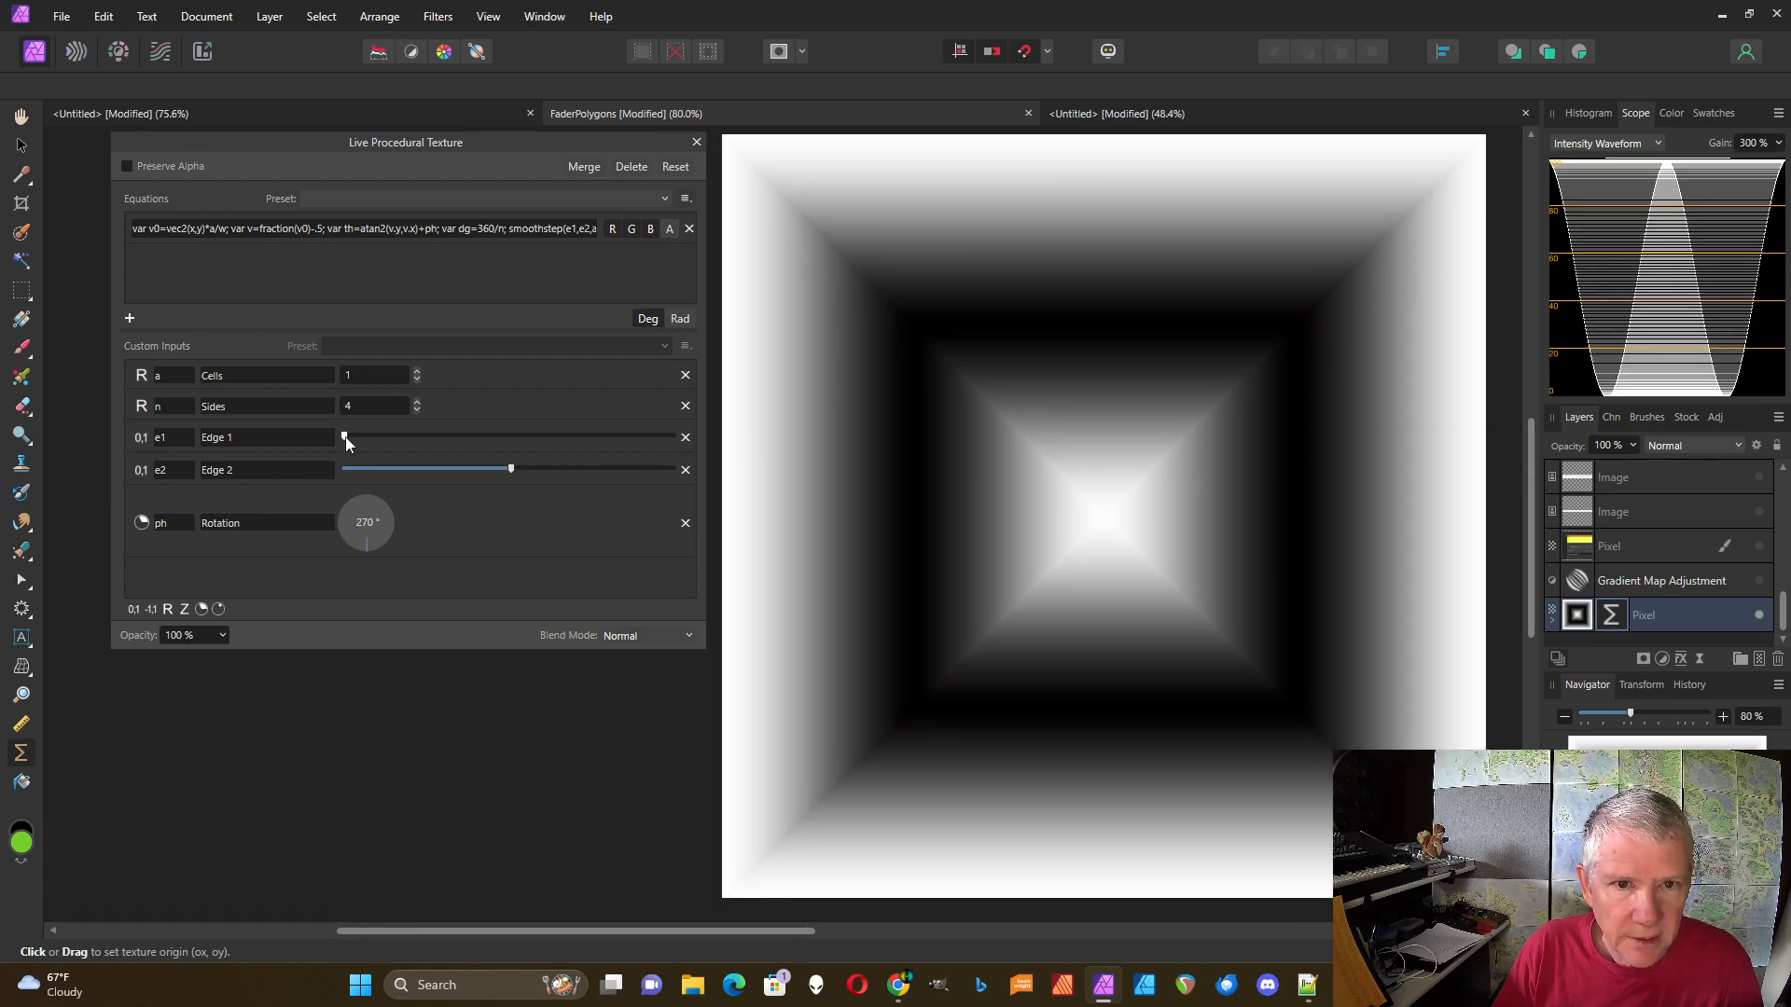
{"action": "mouse_move", "coordinate": [366, 436]}
{"action": "left_mouse_down"}
{"action": "mouse_move", "coordinate": [464, 451]}
{"action": "mouse_move", "coordinate": [385, 437]}
{"action": "left_mouse_up"}
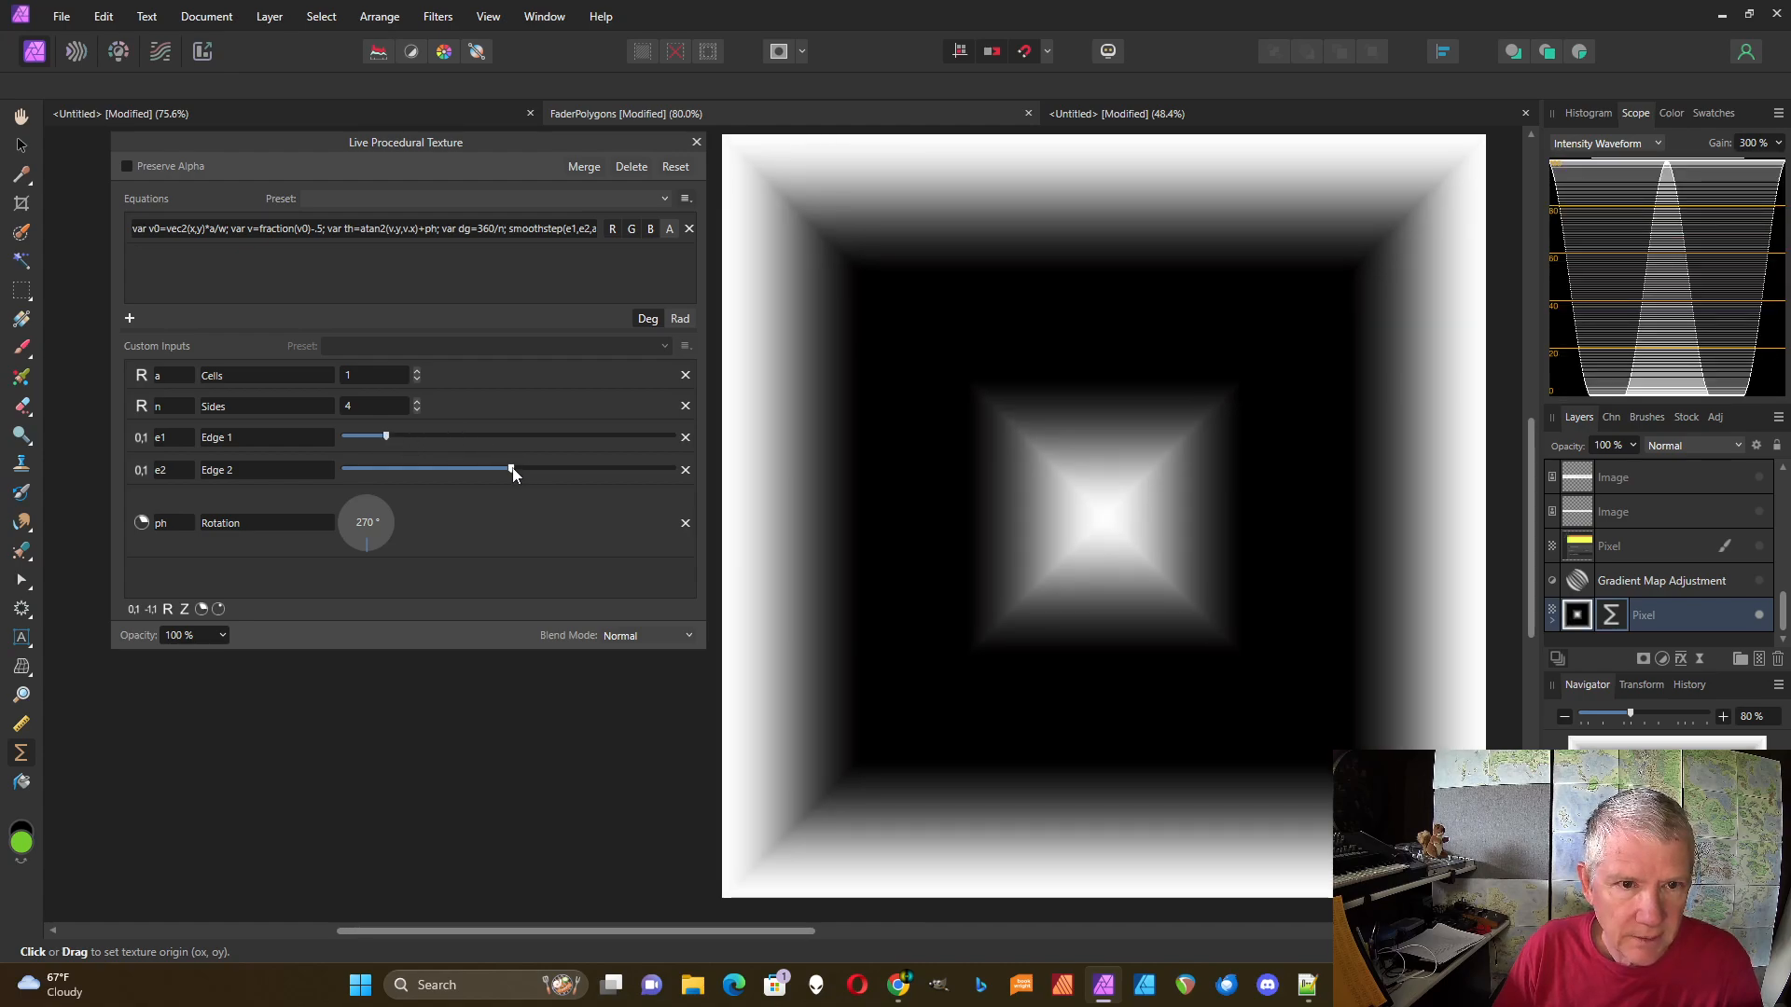
{"action": "left_click_drag", "start_coordinate": [521, 468], "coordinate": [377, 483]}
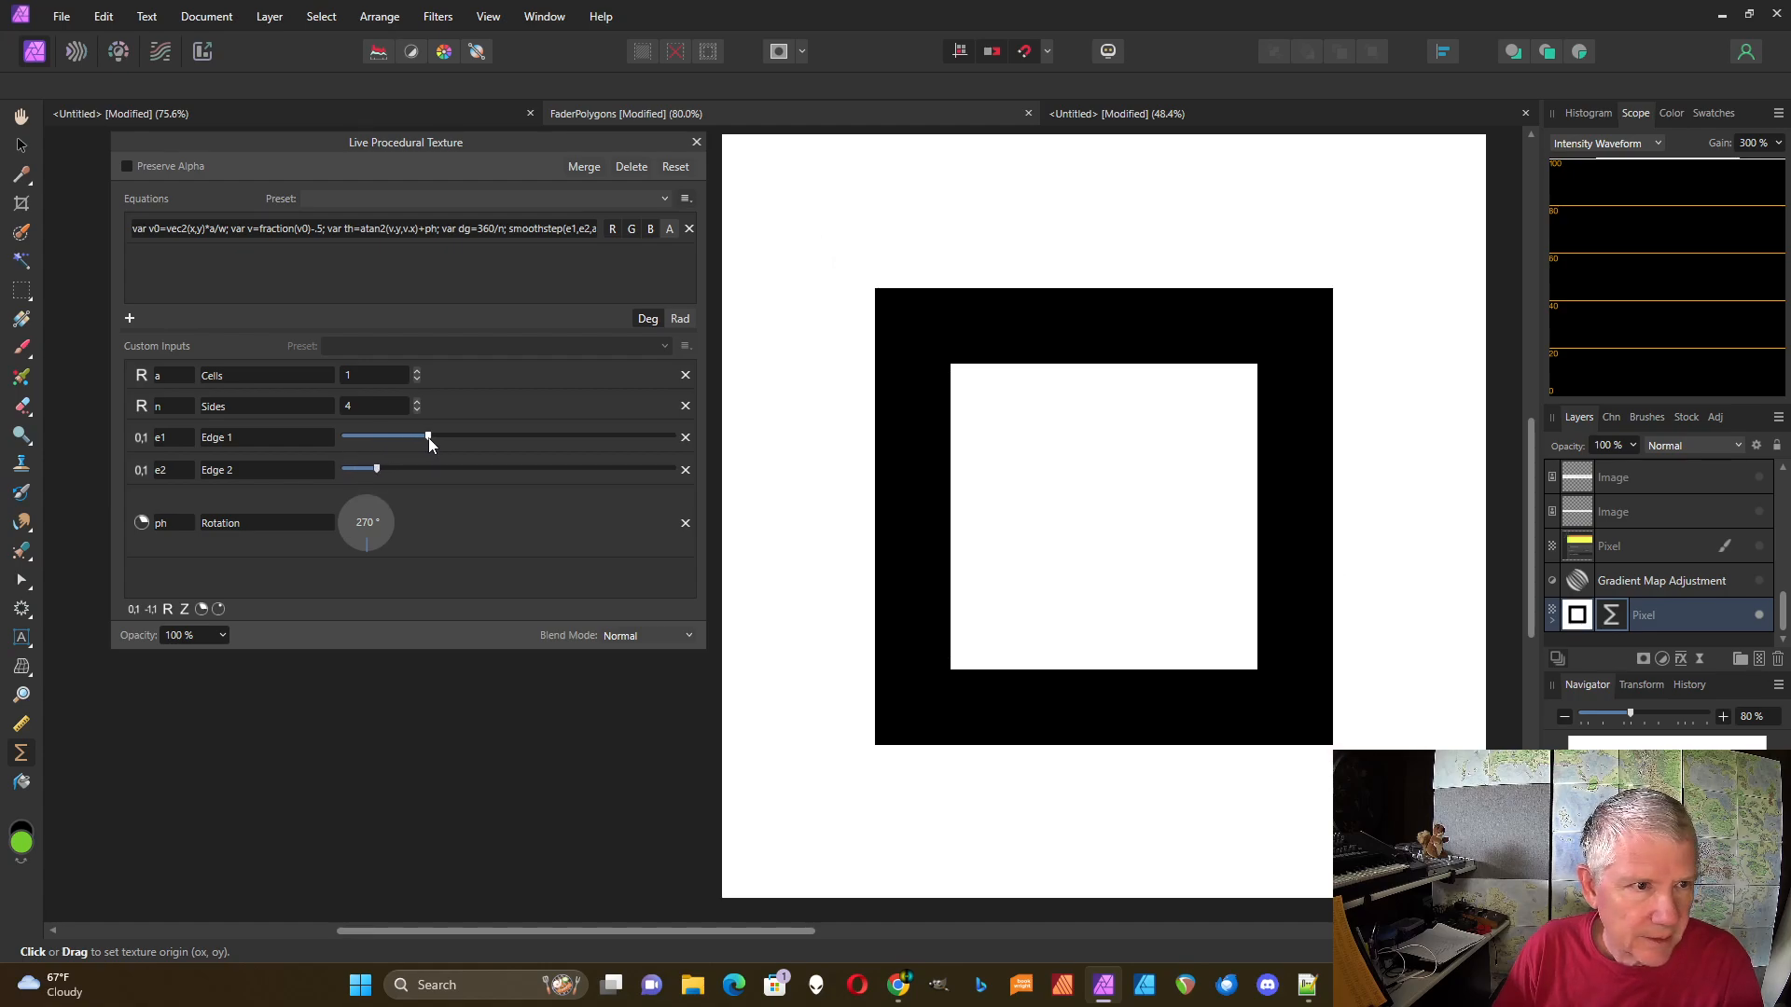
{"action": "mouse_move", "coordinate": [390, 473]}
{"action": "left_mouse_down"}
{"action": "mouse_move", "coordinate": [433, 472]}
{"action": "mouse_move", "coordinate": [384, 474]}
{"action": "left_mouse_up"}
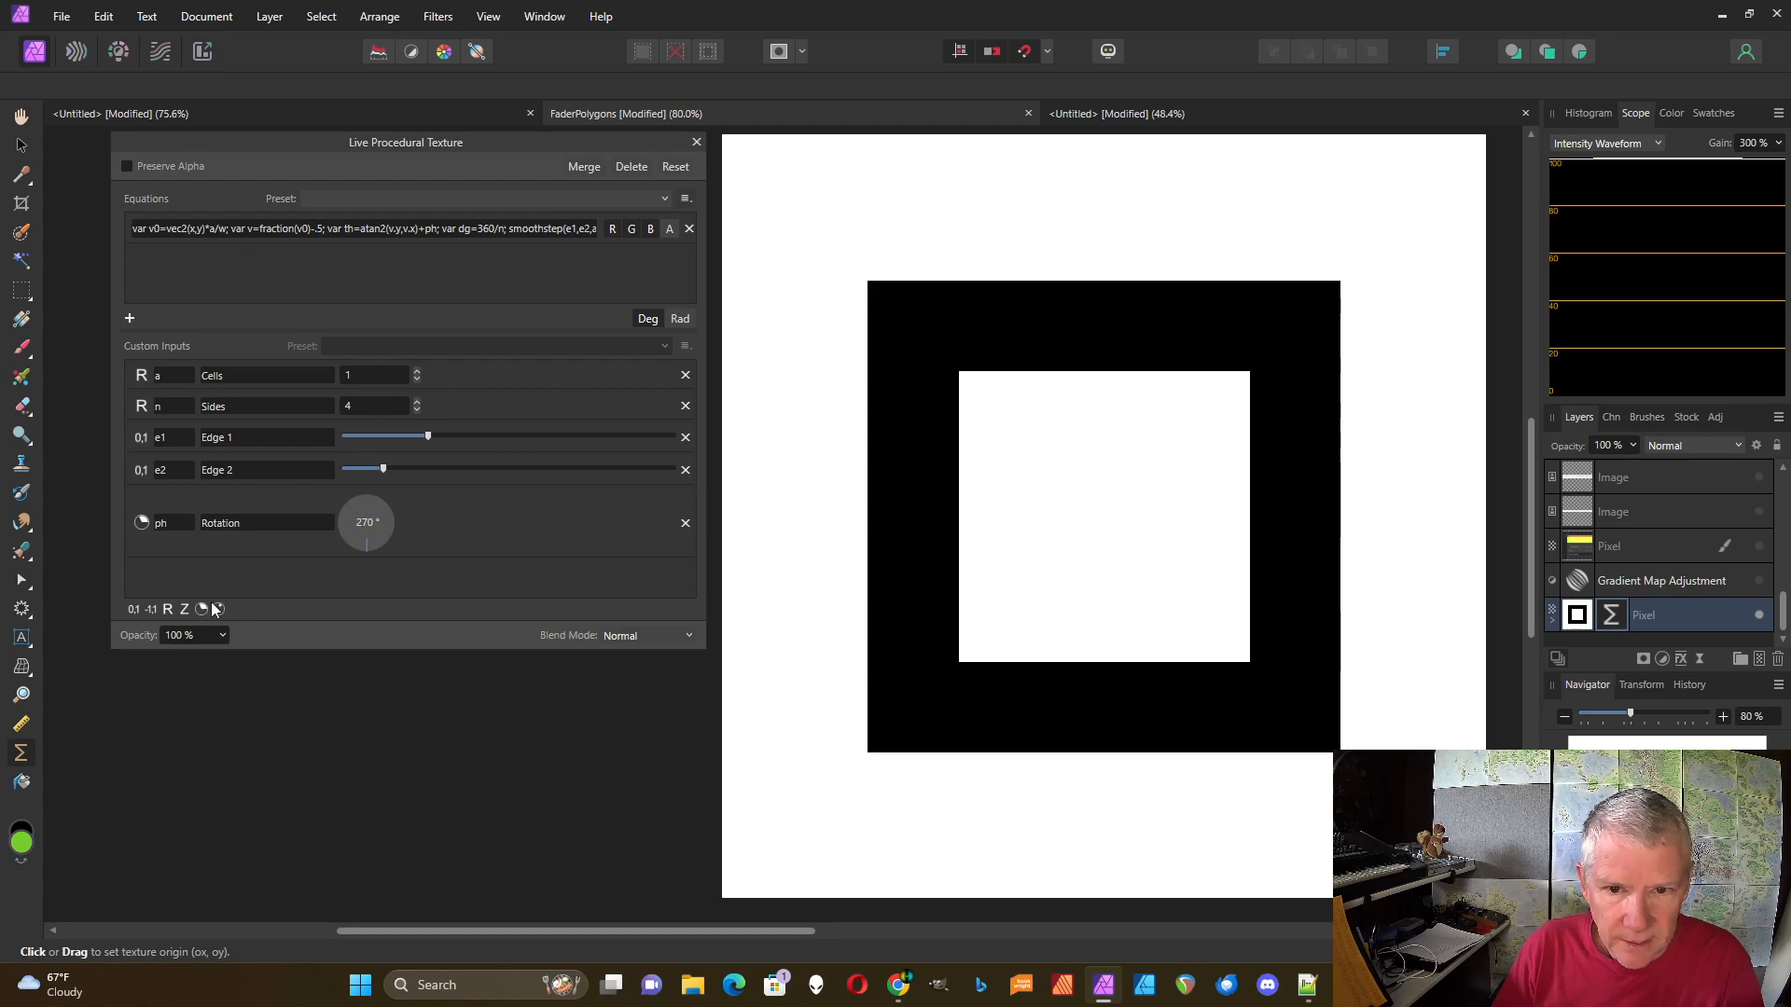
- Add a 0 to 1 custom input b described as Size, and set it to about 45% of its range
{"action": "left_click", "coordinate": [133, 608]}
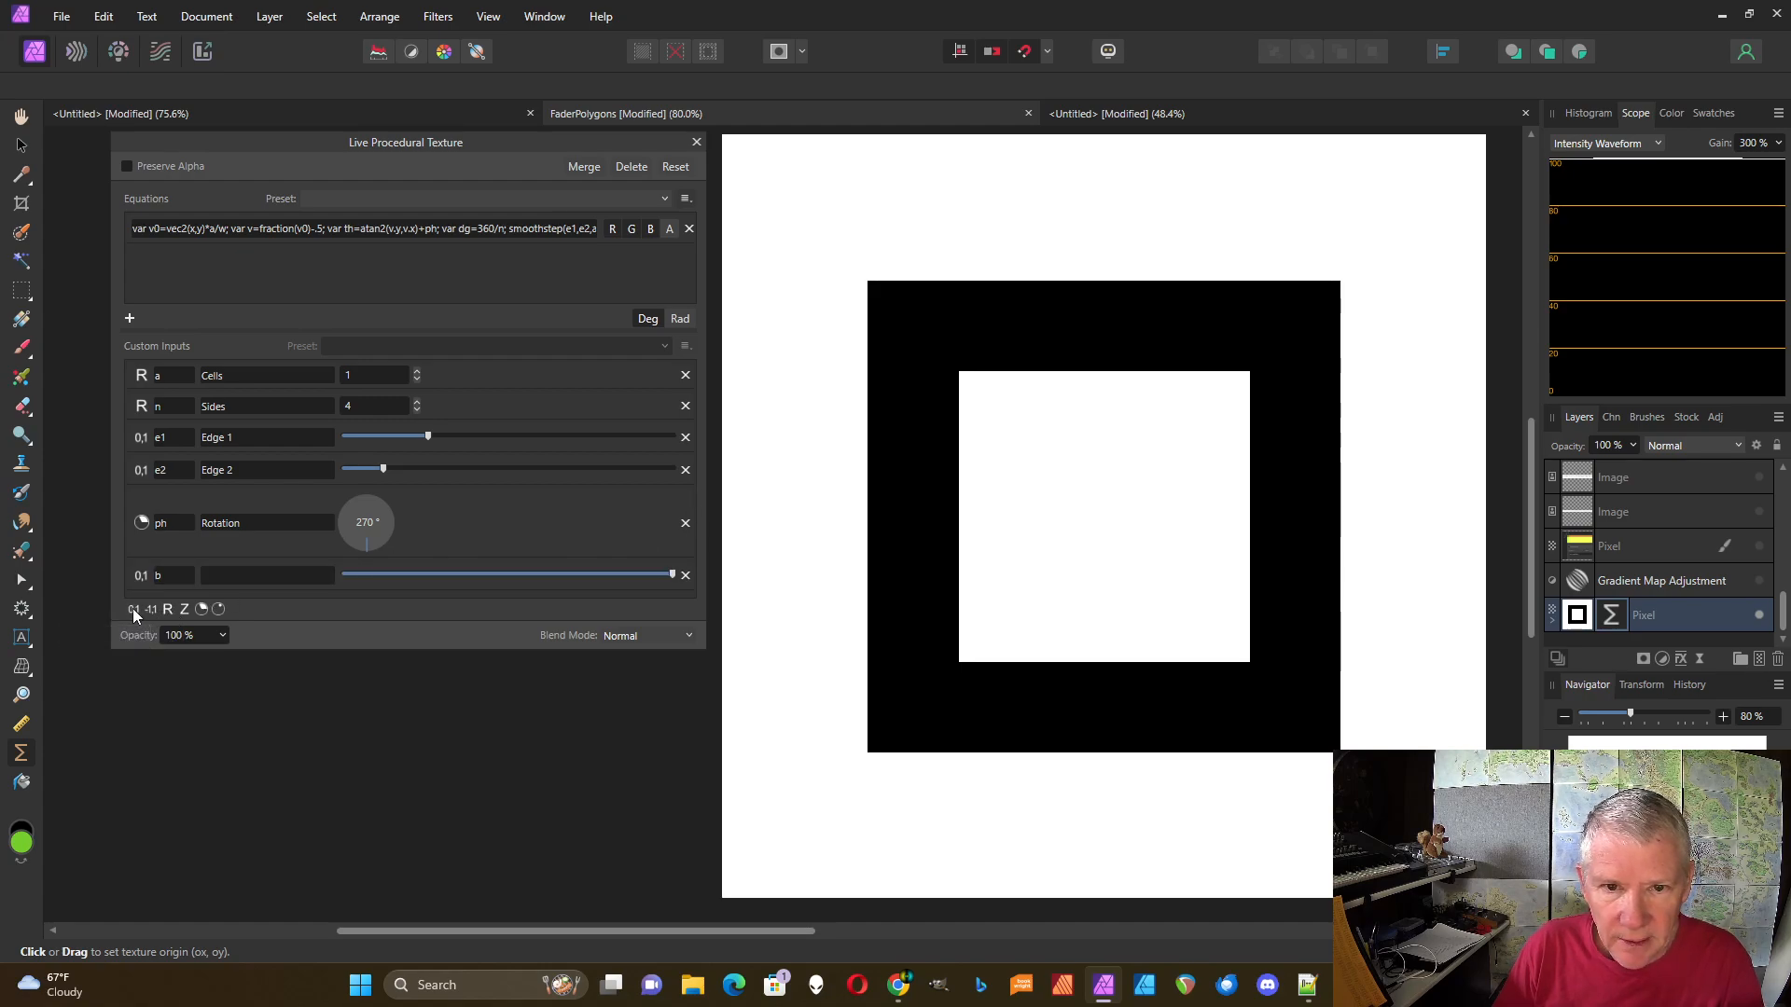
{"action": "left_click", "coordinate": [260, 573]}
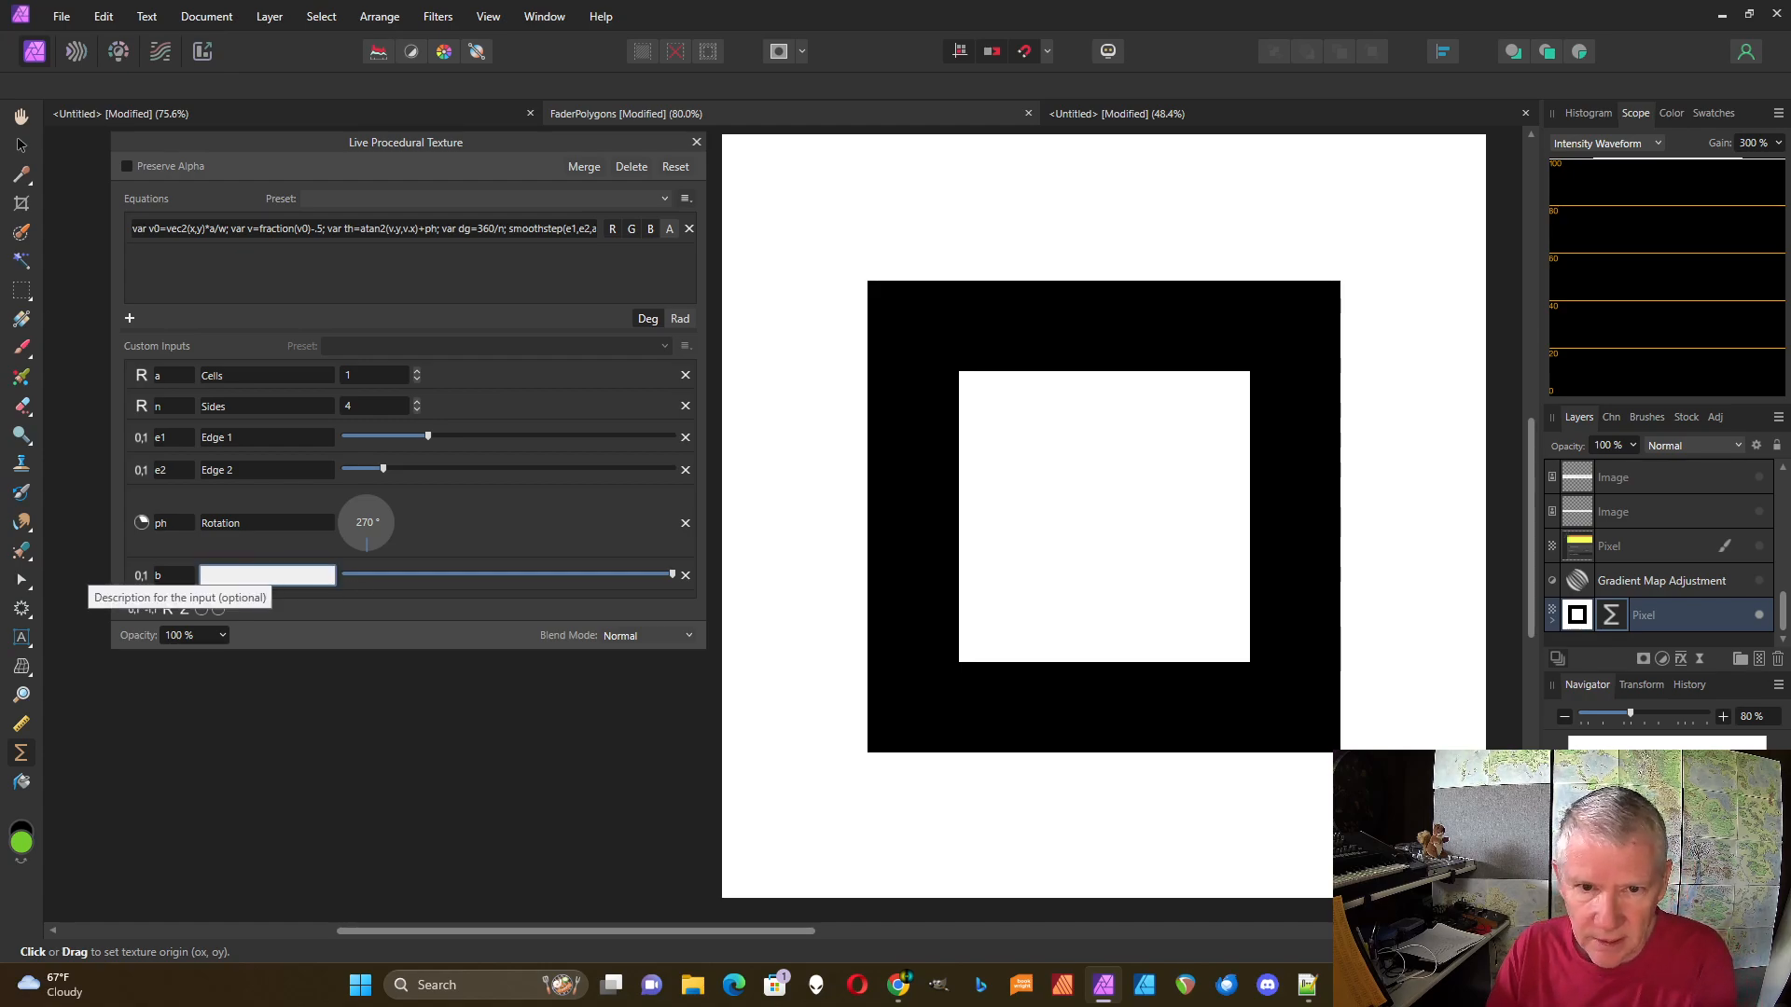
{"action": "type", "text": "Size"}
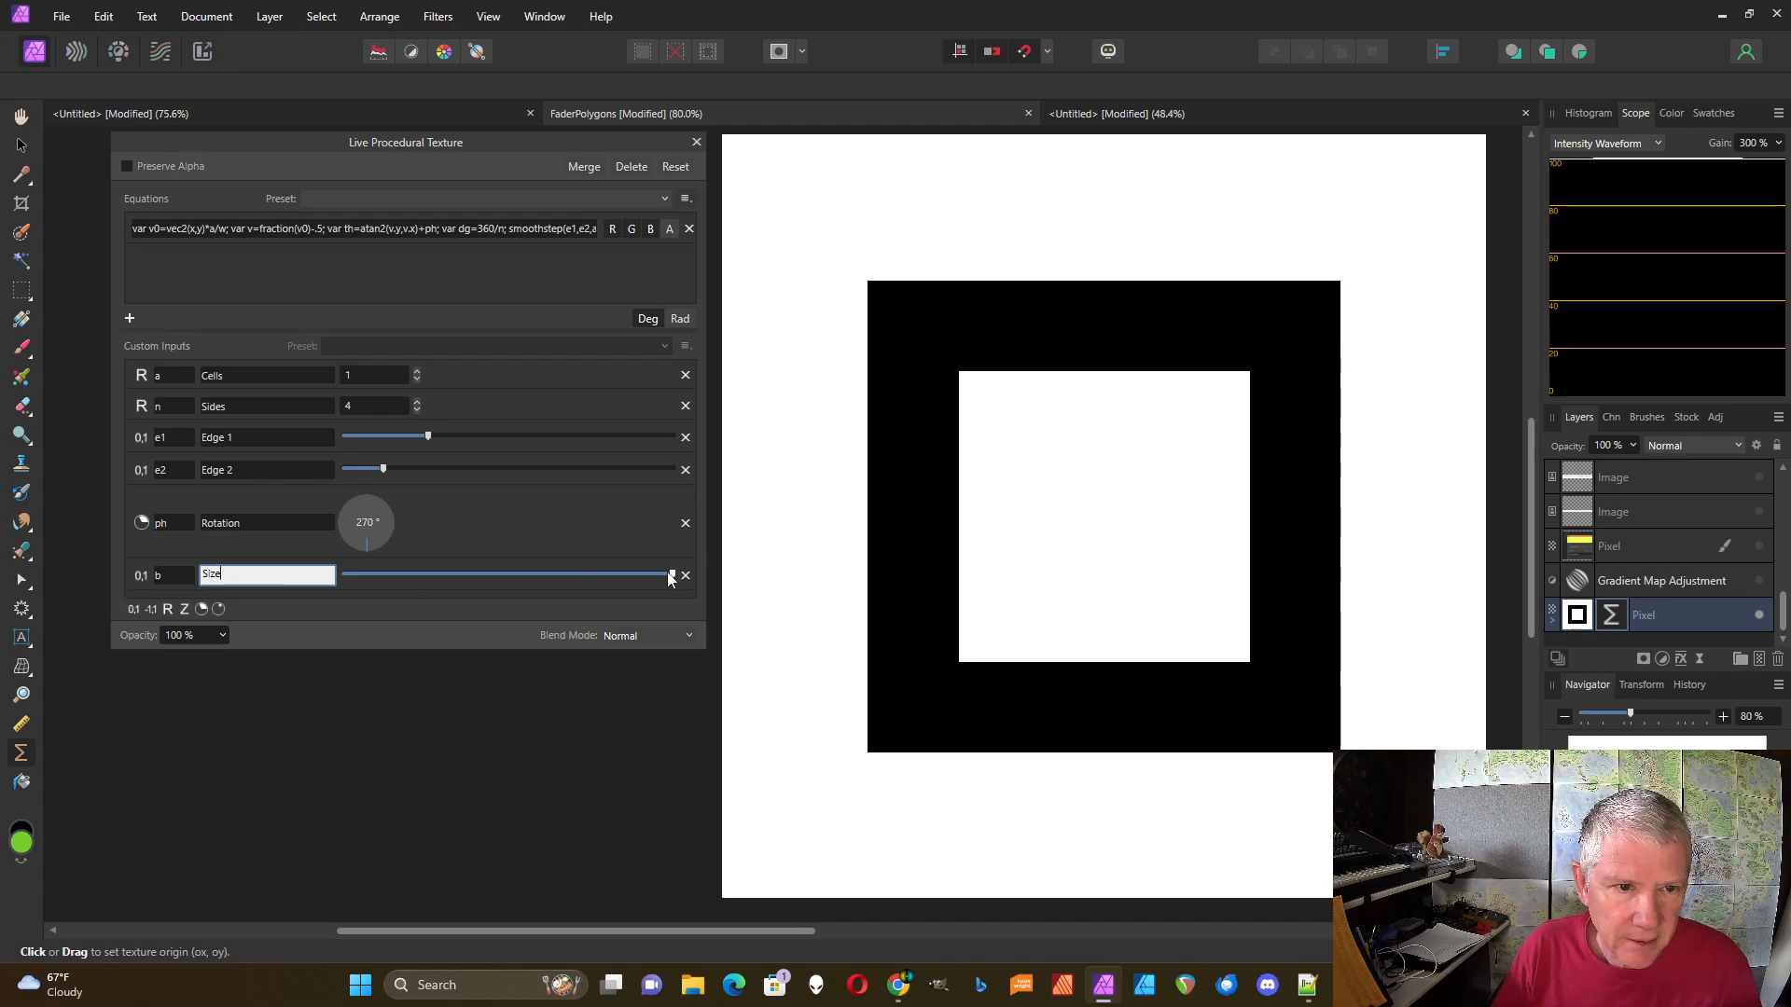
{"action": "left_click_drag", "start_coordinate": [671, 574], "coordinate": [455, 580]}
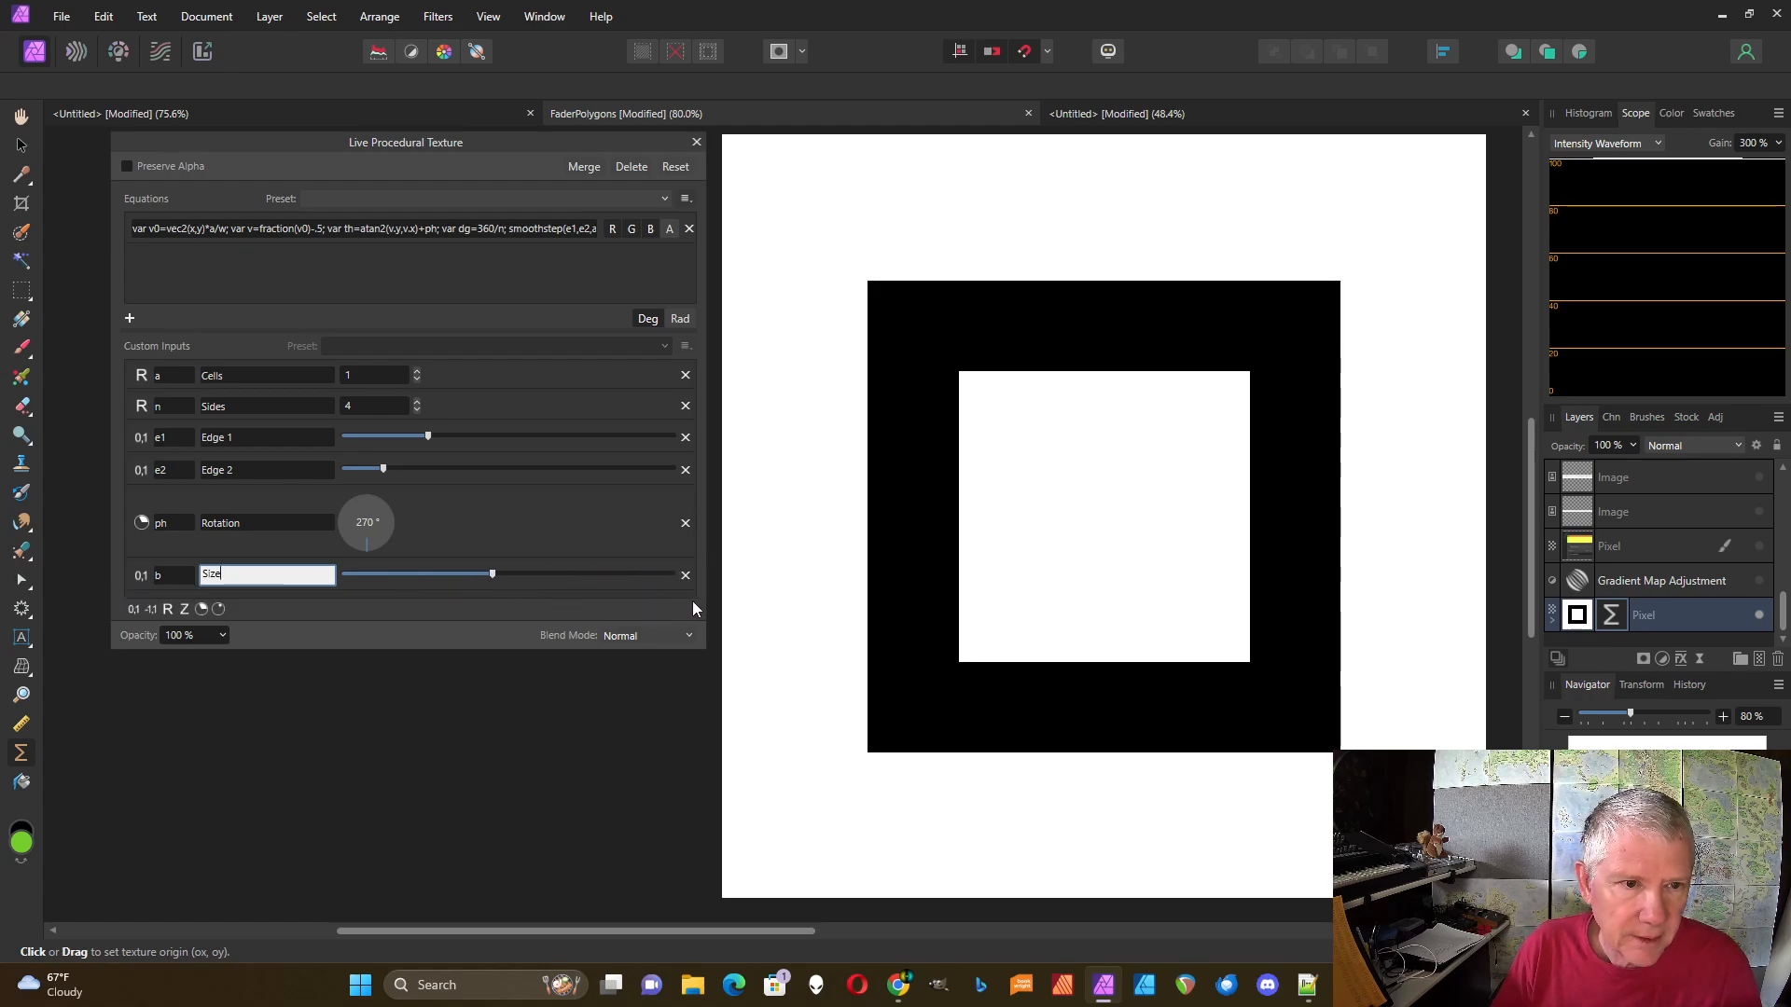
- Replace the subtracted .5 after length(v) in the equation with the variable b, widening the dialog for the edit and narrowing it again
{"action": "left_click_drag", "start_coordinate": [707, 602], "coordinate": [1218, 597]}
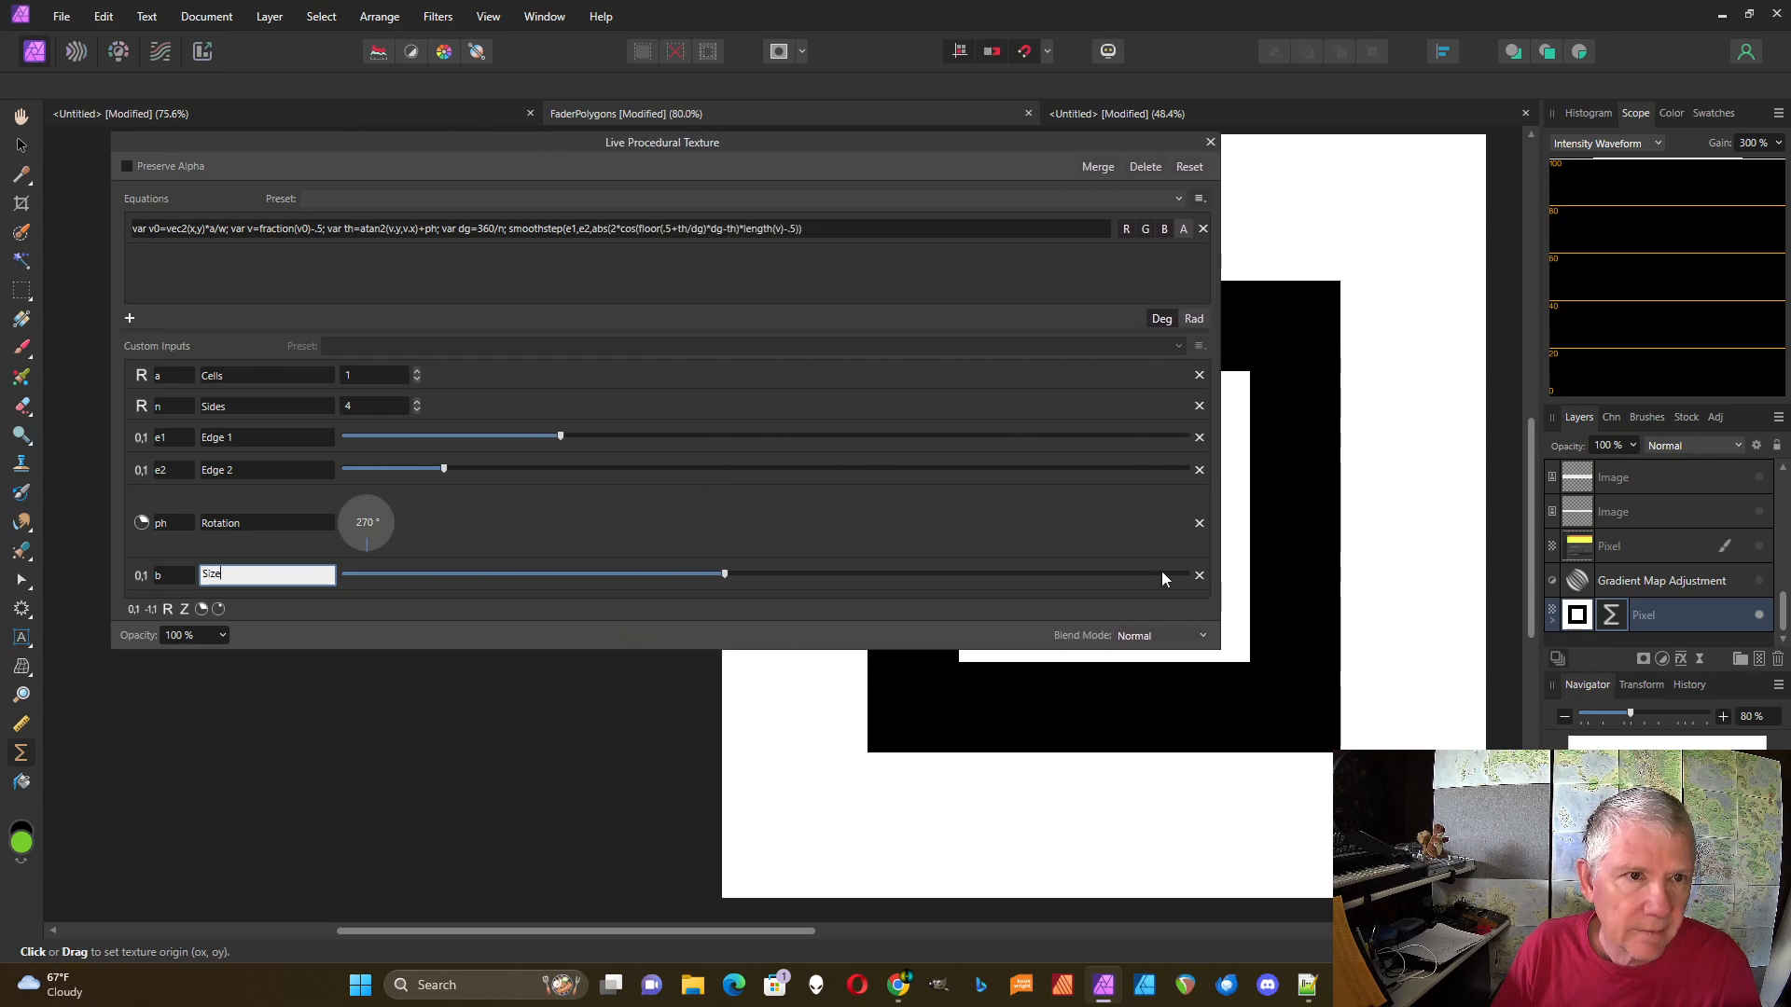
{"action": "left_click", "coordinate": [793, 229]}
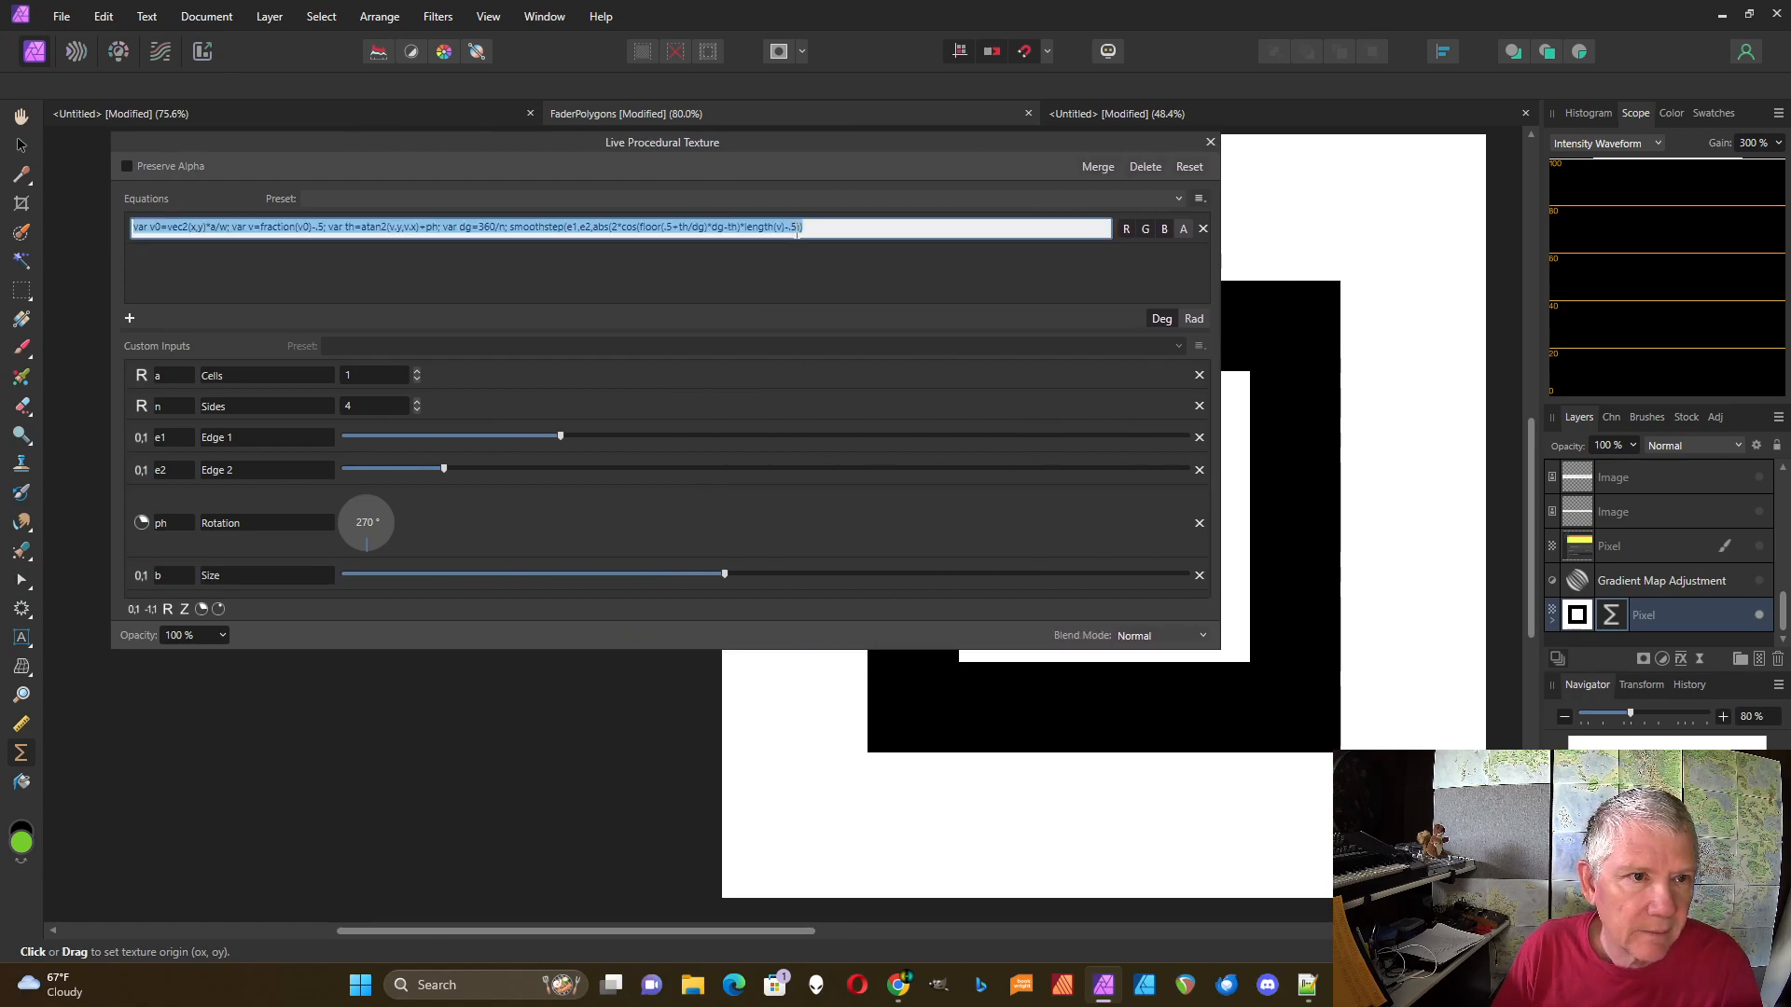
{"action": "left_click", "coordinate": [796, 229]}
{"action": "key", "text": "BackSpace"}
{"action": "key", "text": "BackSpace"}
{"action": "type", "text": "b"}
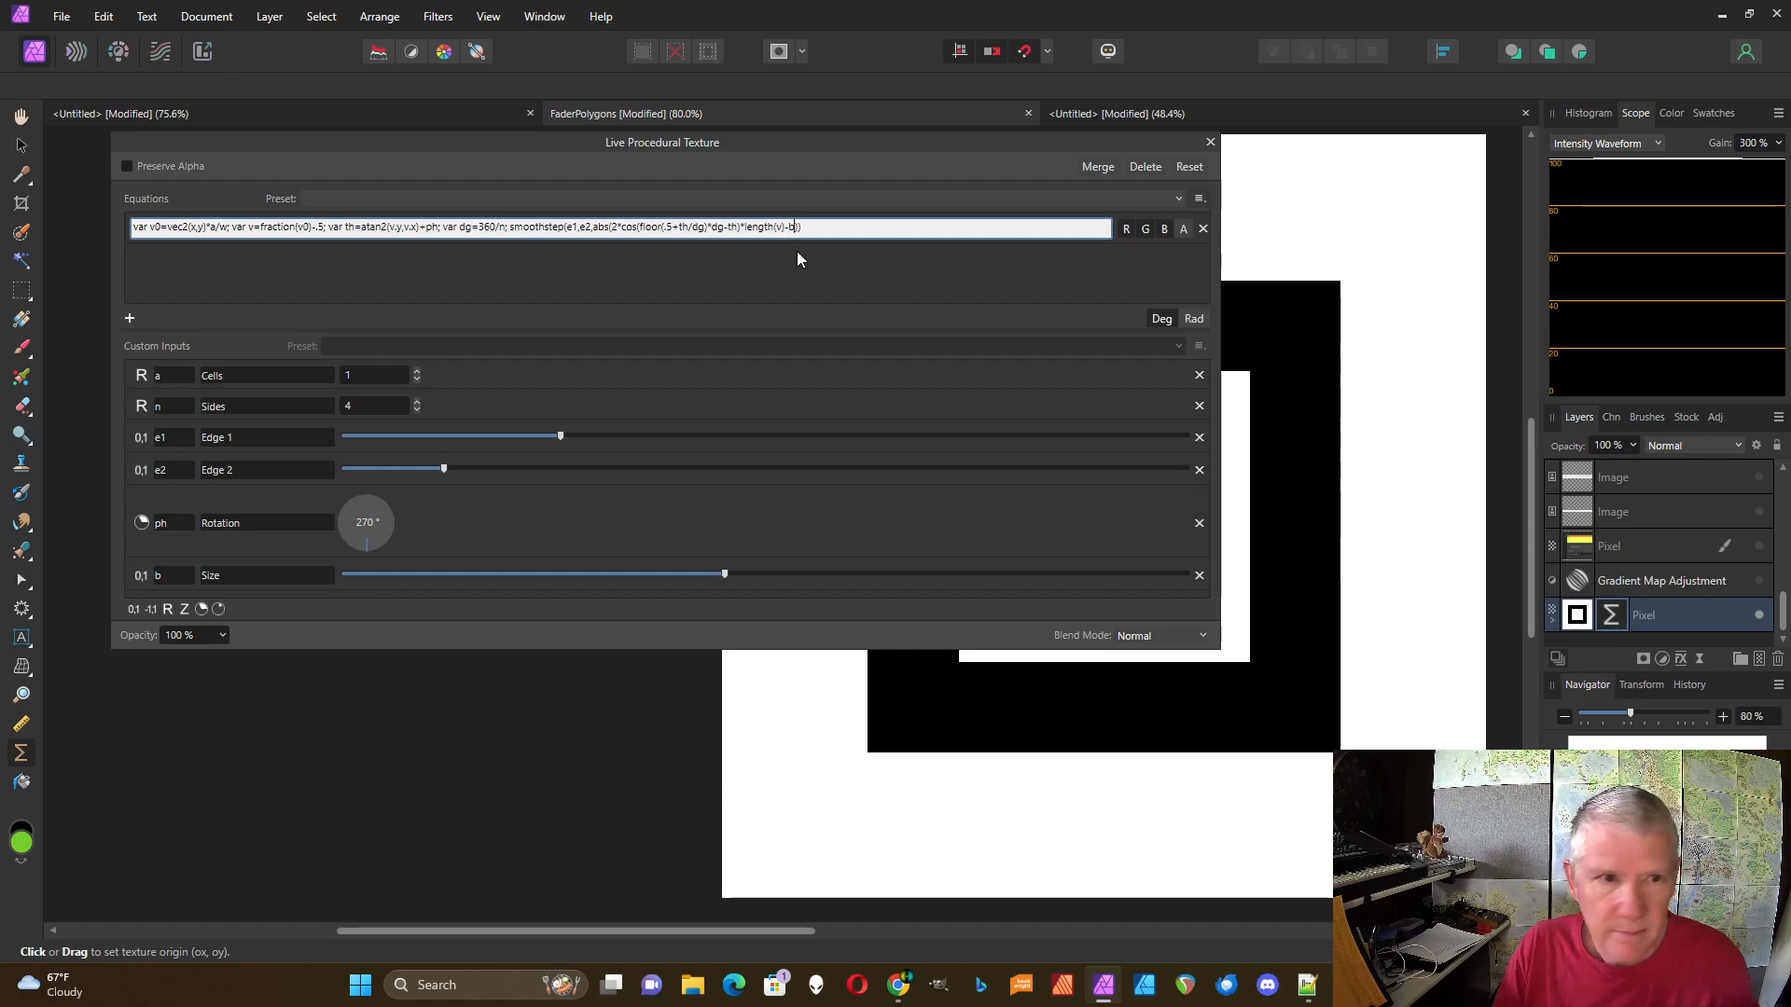
{"action": "key", "text": "Return"}
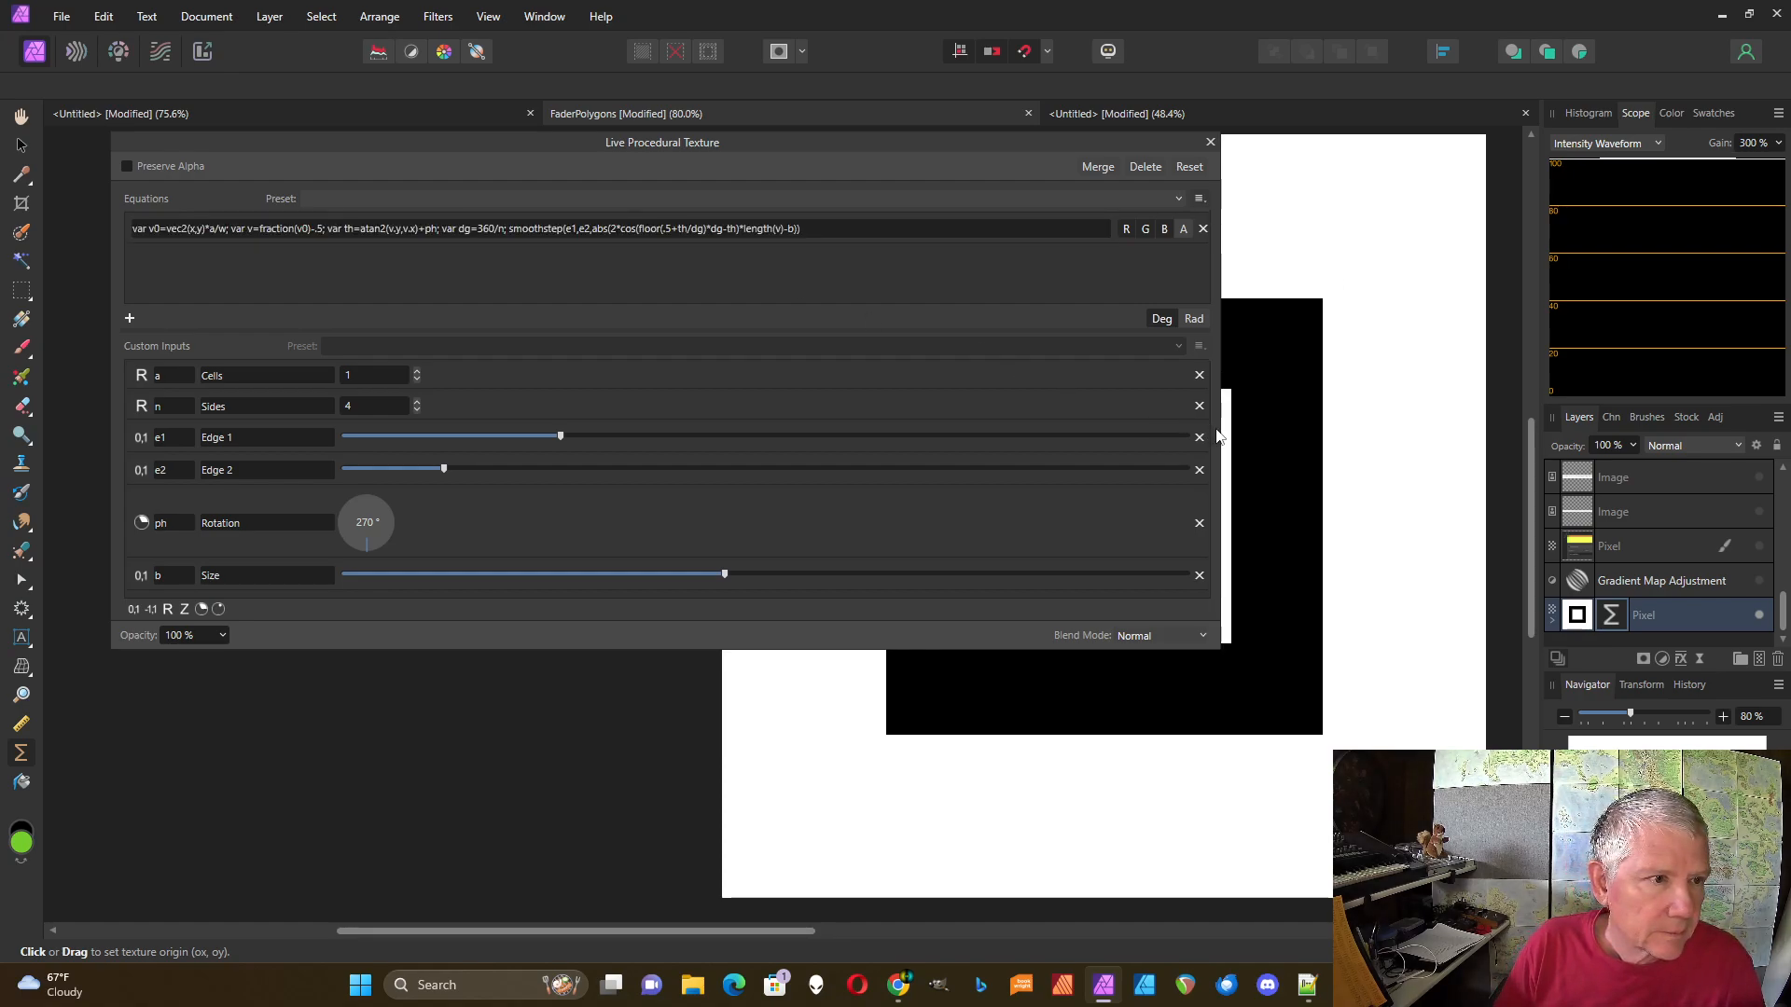
{"action": "left_click_drag", "start_coordinate": [1218, 437], "coordinate": [705, 438]}
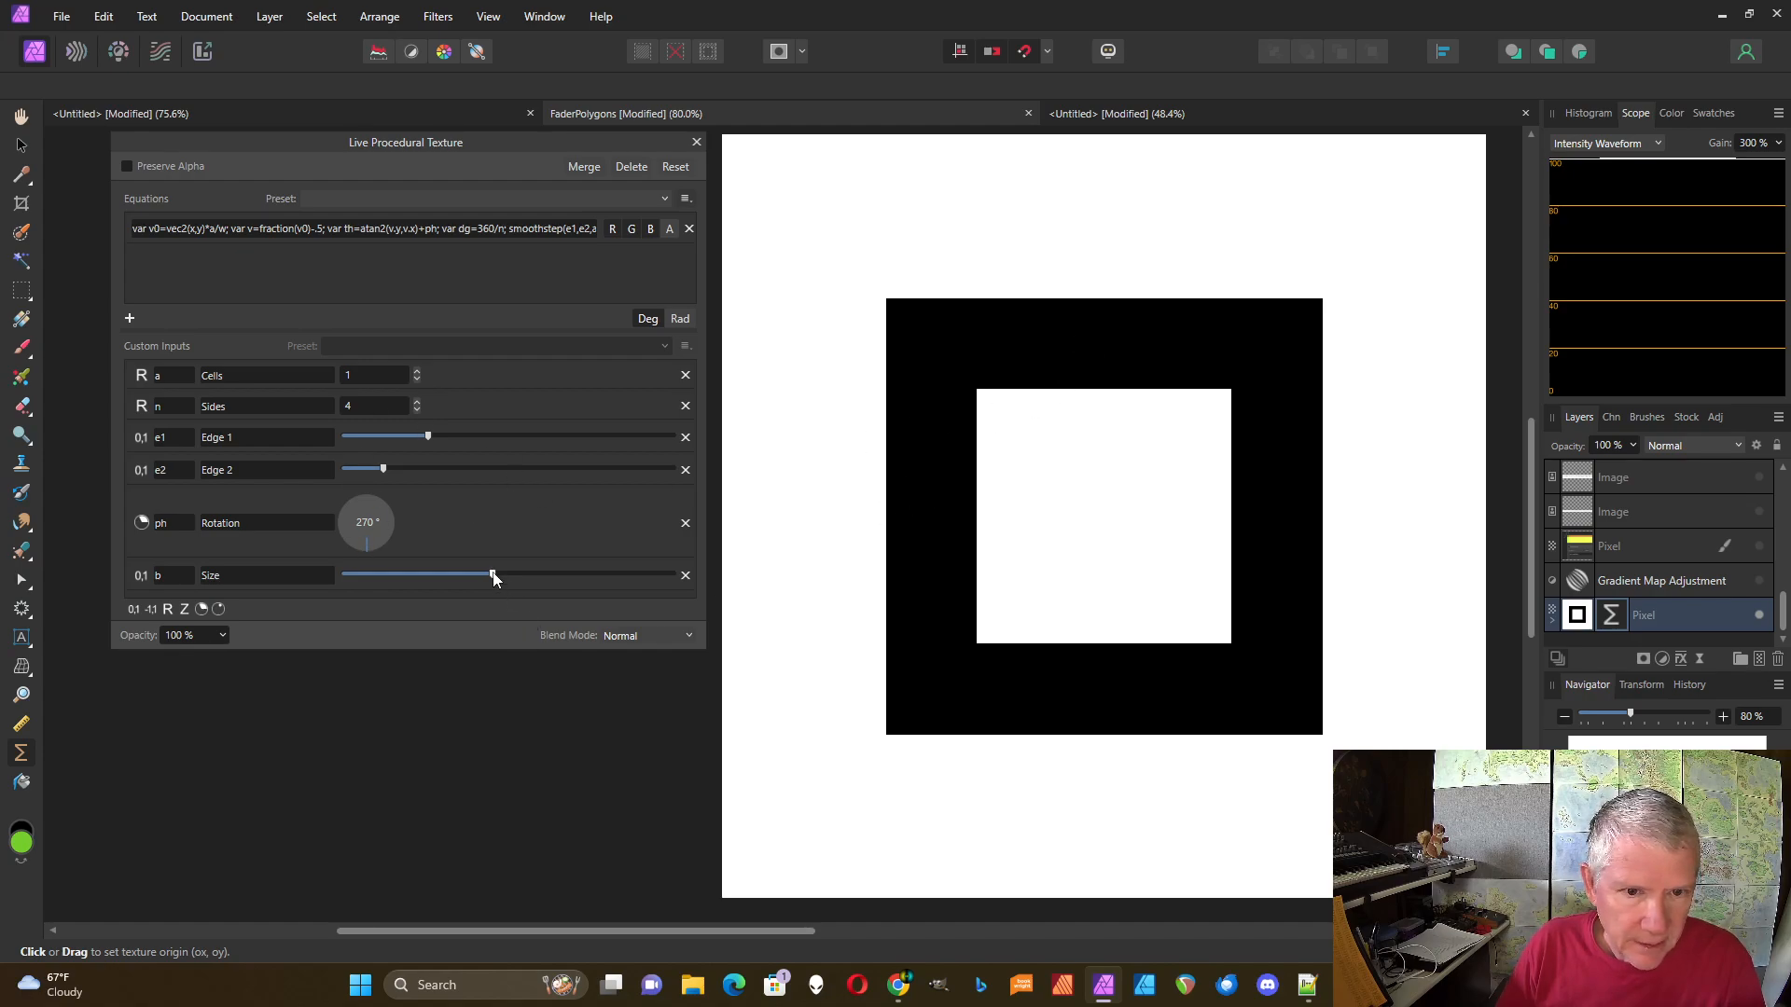
- Soften the square ring with Edge 1 at about 10% and Edge 2 at about 22%, and adjust Size to about 45%
{"action": "mouse_move", "coordinate": [493, 575]}
{"action": "left_mouse_down"}
{"action": "mouse_move", "coordinate": [595, 577]}
{"action": "mouse_move", "coordinate": [409, 596]}
{"action": "mouse_move", "coordinate": [480, 603]}
{"action": "left_mouse_up"}
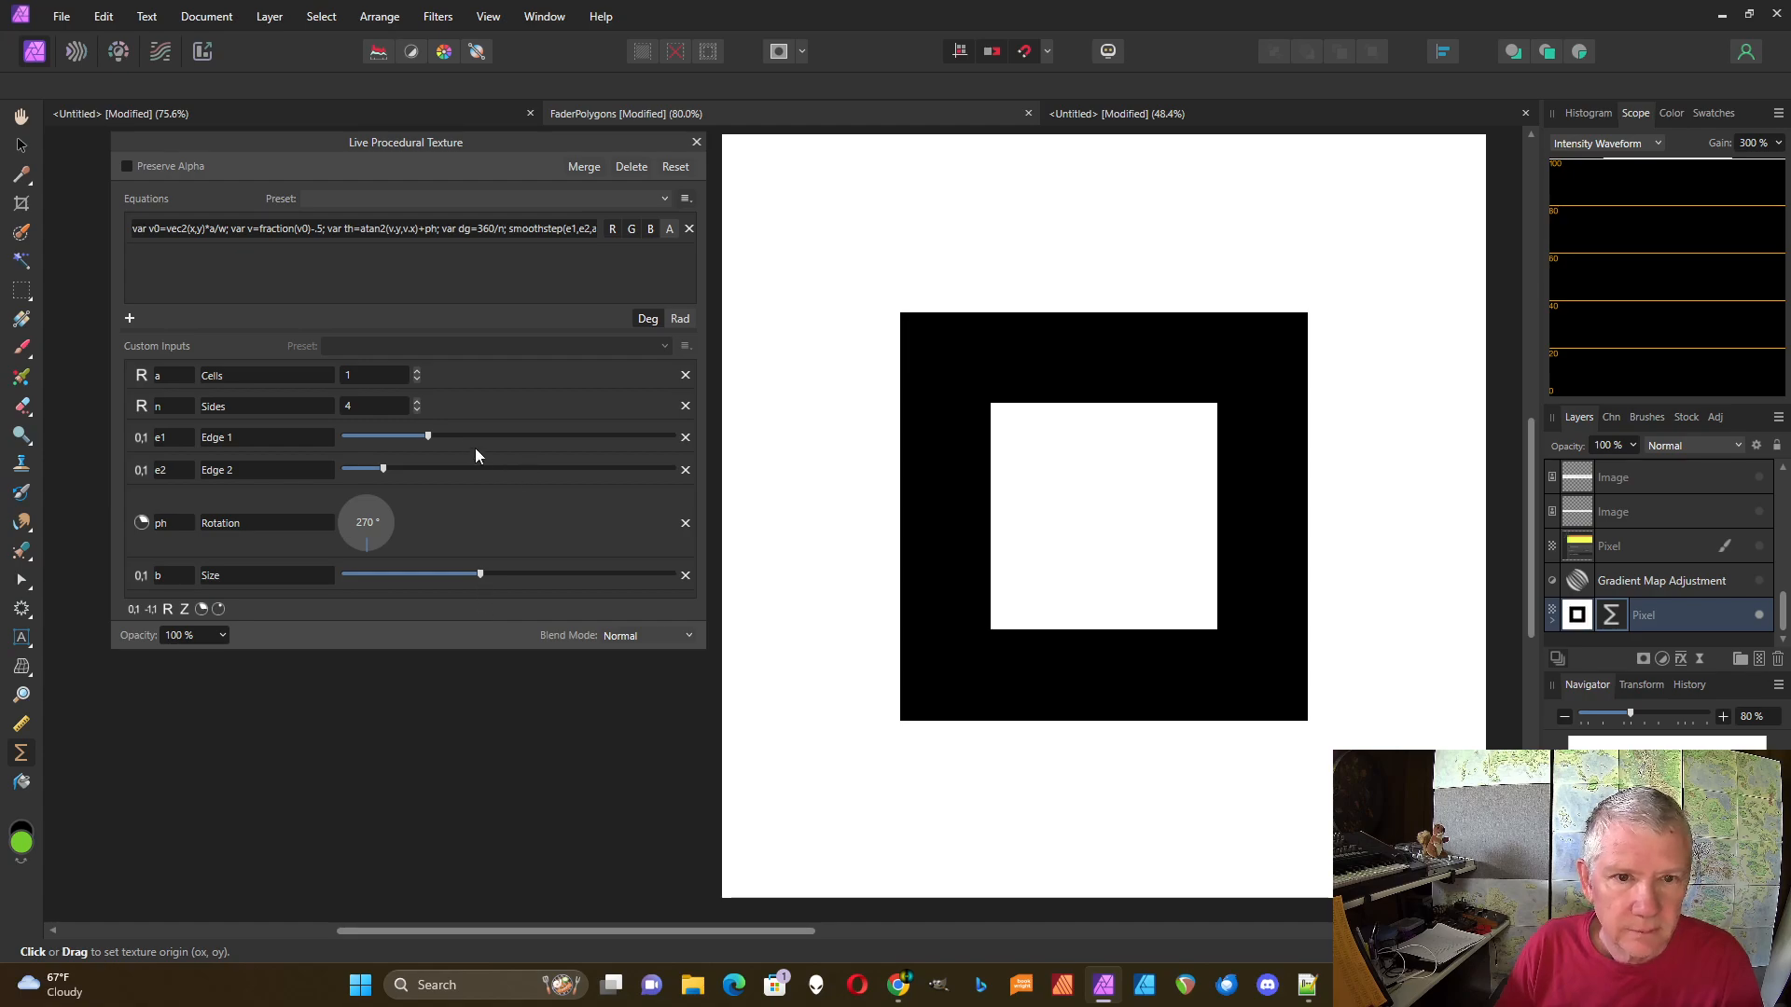
{"action": "left_click_drag", "start_coordinate": [428, 440], "coordinate": [415, 474]}
{"action": "mouse_move", "coordinate": [480, 575]}
{"action": "left_mouse_down"}
{"action": "mouse_move", "coordinate": [554, 578]}
{"action": "mouse_move", "coordinate": [441, 578]}
{"action": "mouse_move", "coordinate": [490, 576]}
{"action": "left_mouse_up"}
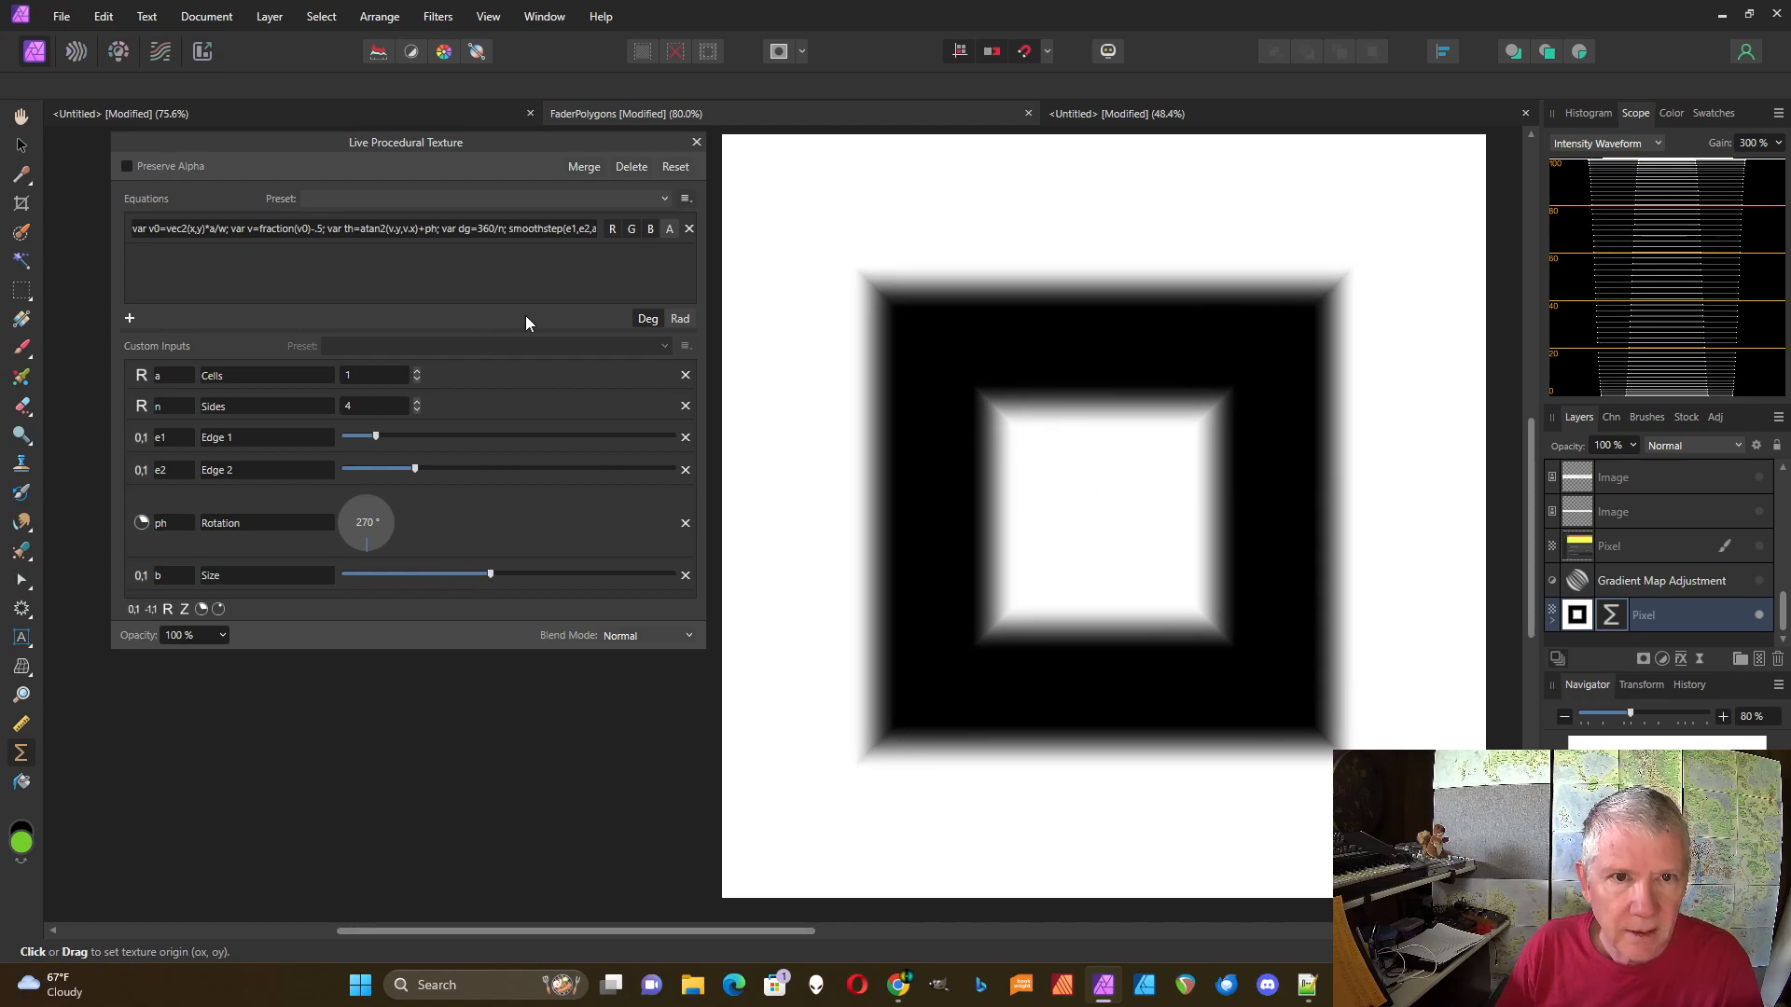
- Set Cells to 3 and Sides to 5 for a grid of pentagon rings, keeping Rotation at 270°
{"action": "left_click", "coordinate": [416, 371]}
{"action": "left_click", "coordinate": [417, 372]}
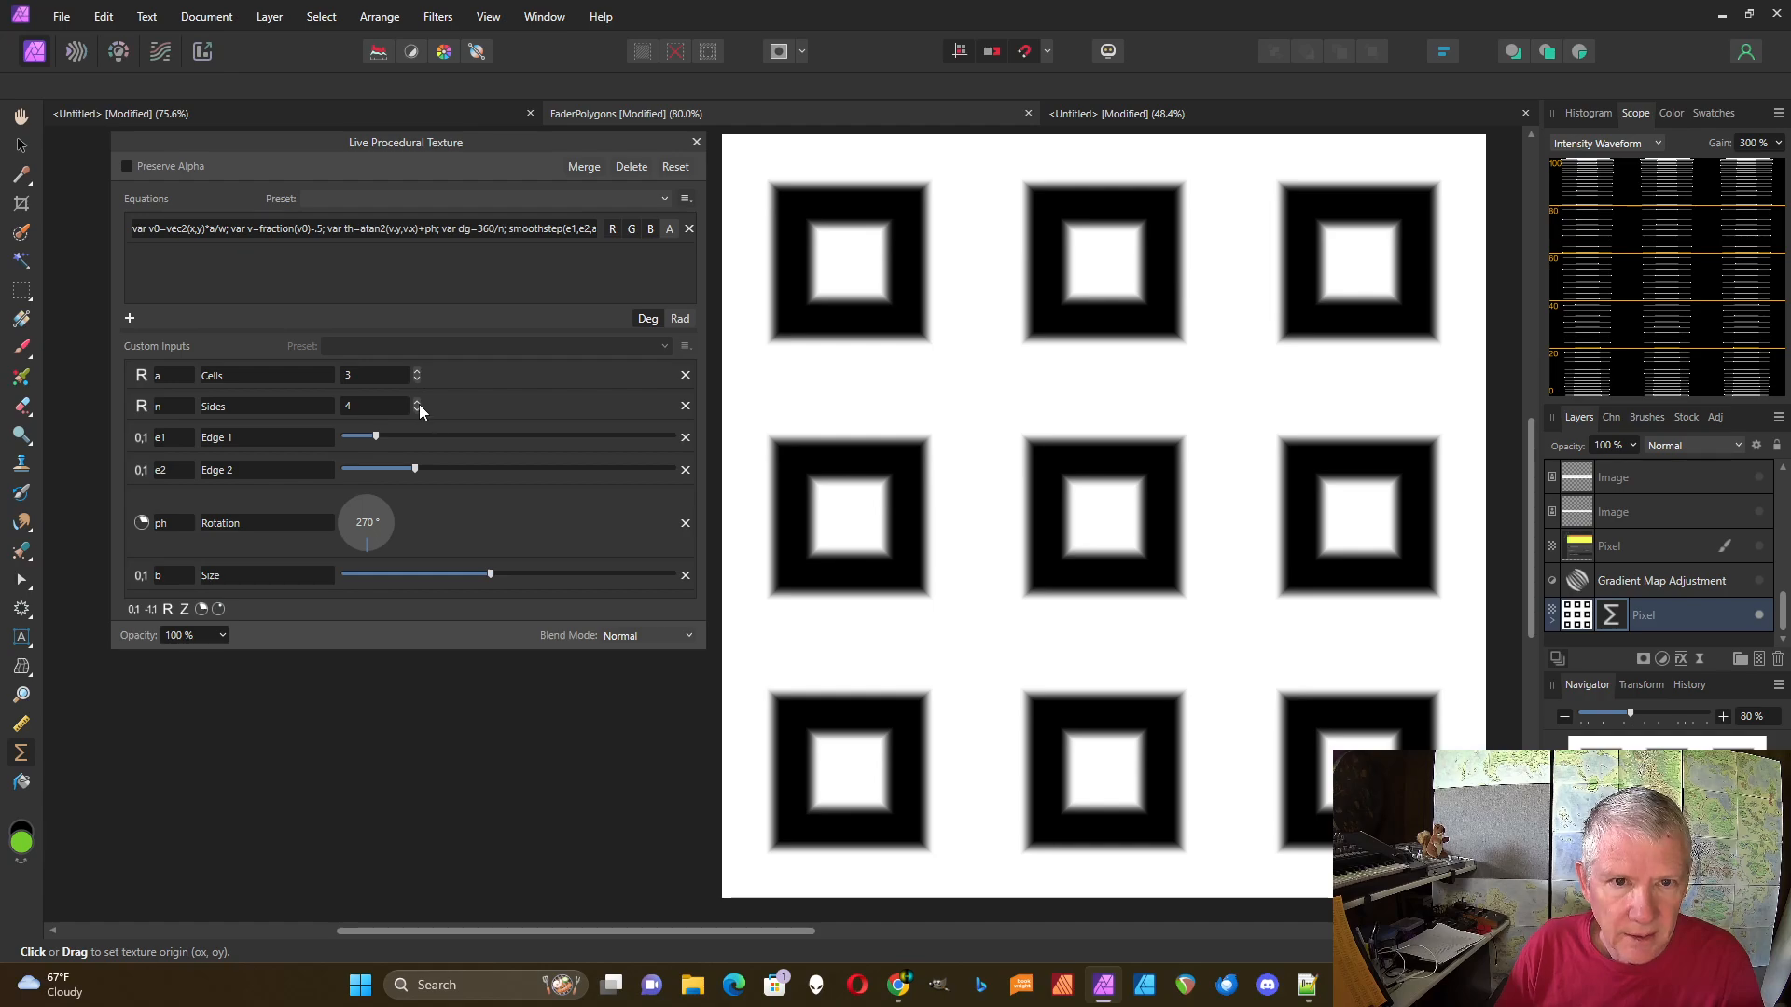
{"action": "left_click", "coordinate": [418, 403]}
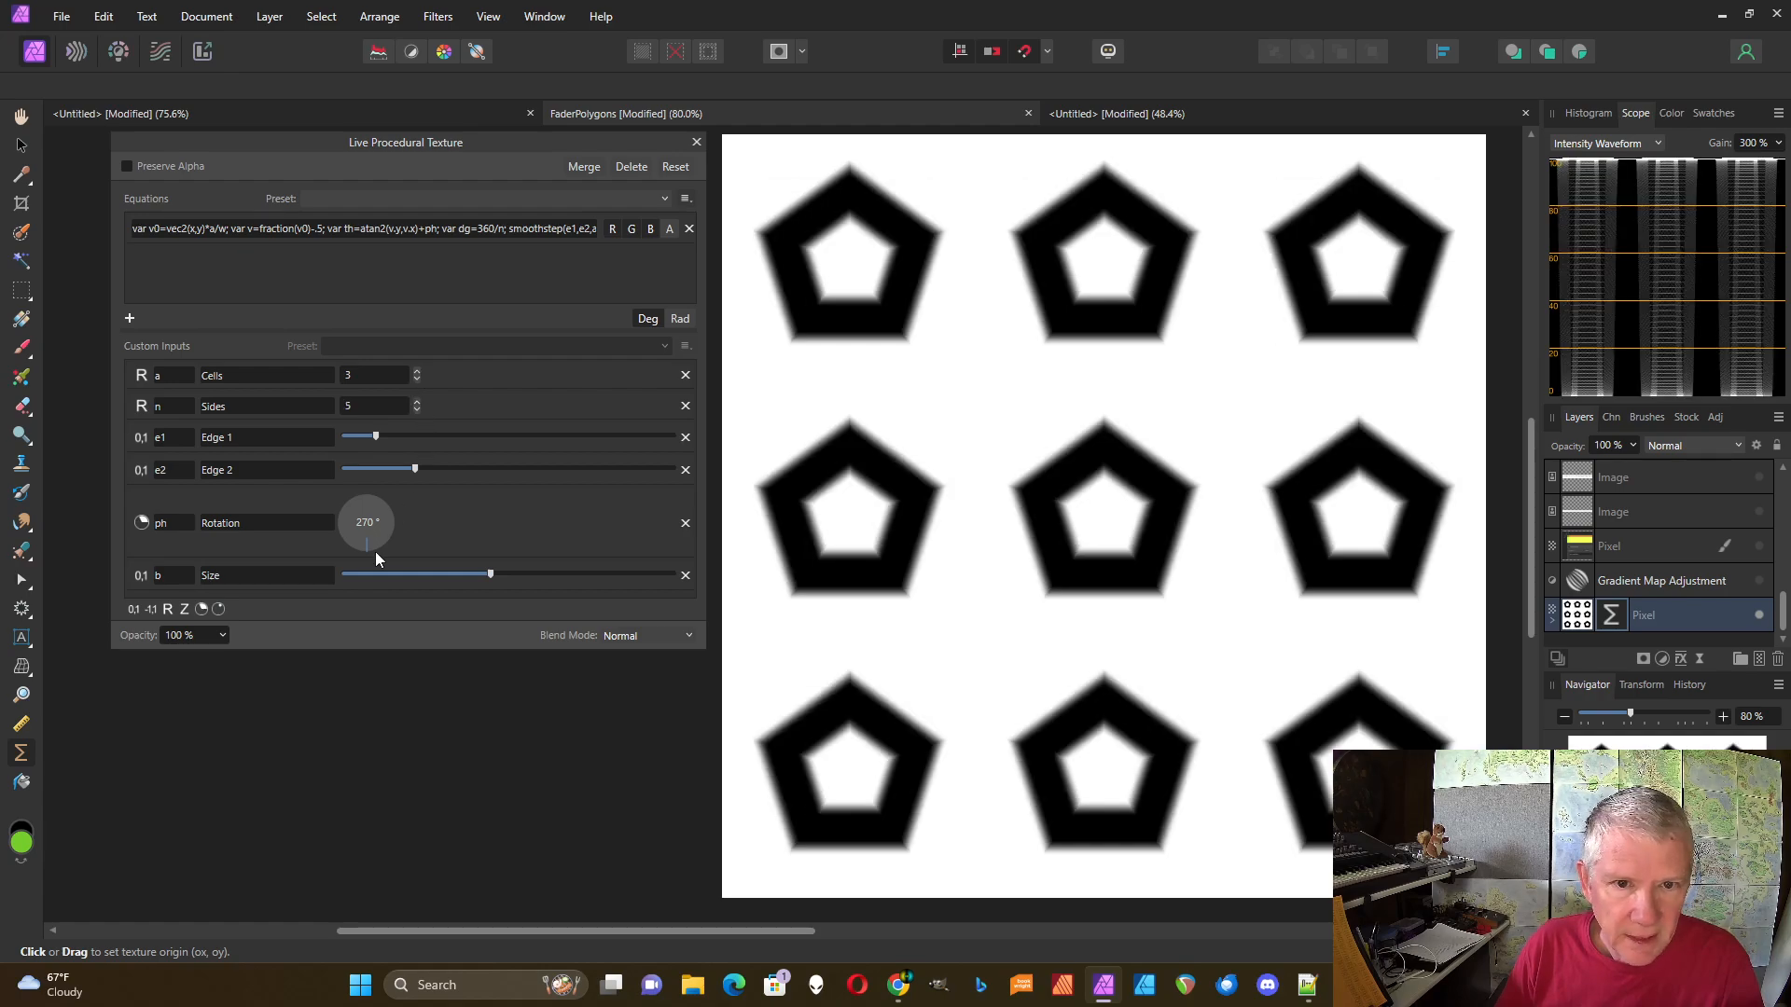
{"action": "mouse_move", "coordinate": [375, 551]}
{"action": "left_mouse_down"}
{"action": "mouse_move", "coordinate": [395, 517]}
{"action": "mouse_move", "coordinate": [394, 550]}
{"action": "mouse_move", "coordinate": [375, 550]}
{"action": "left_mouse_up"}
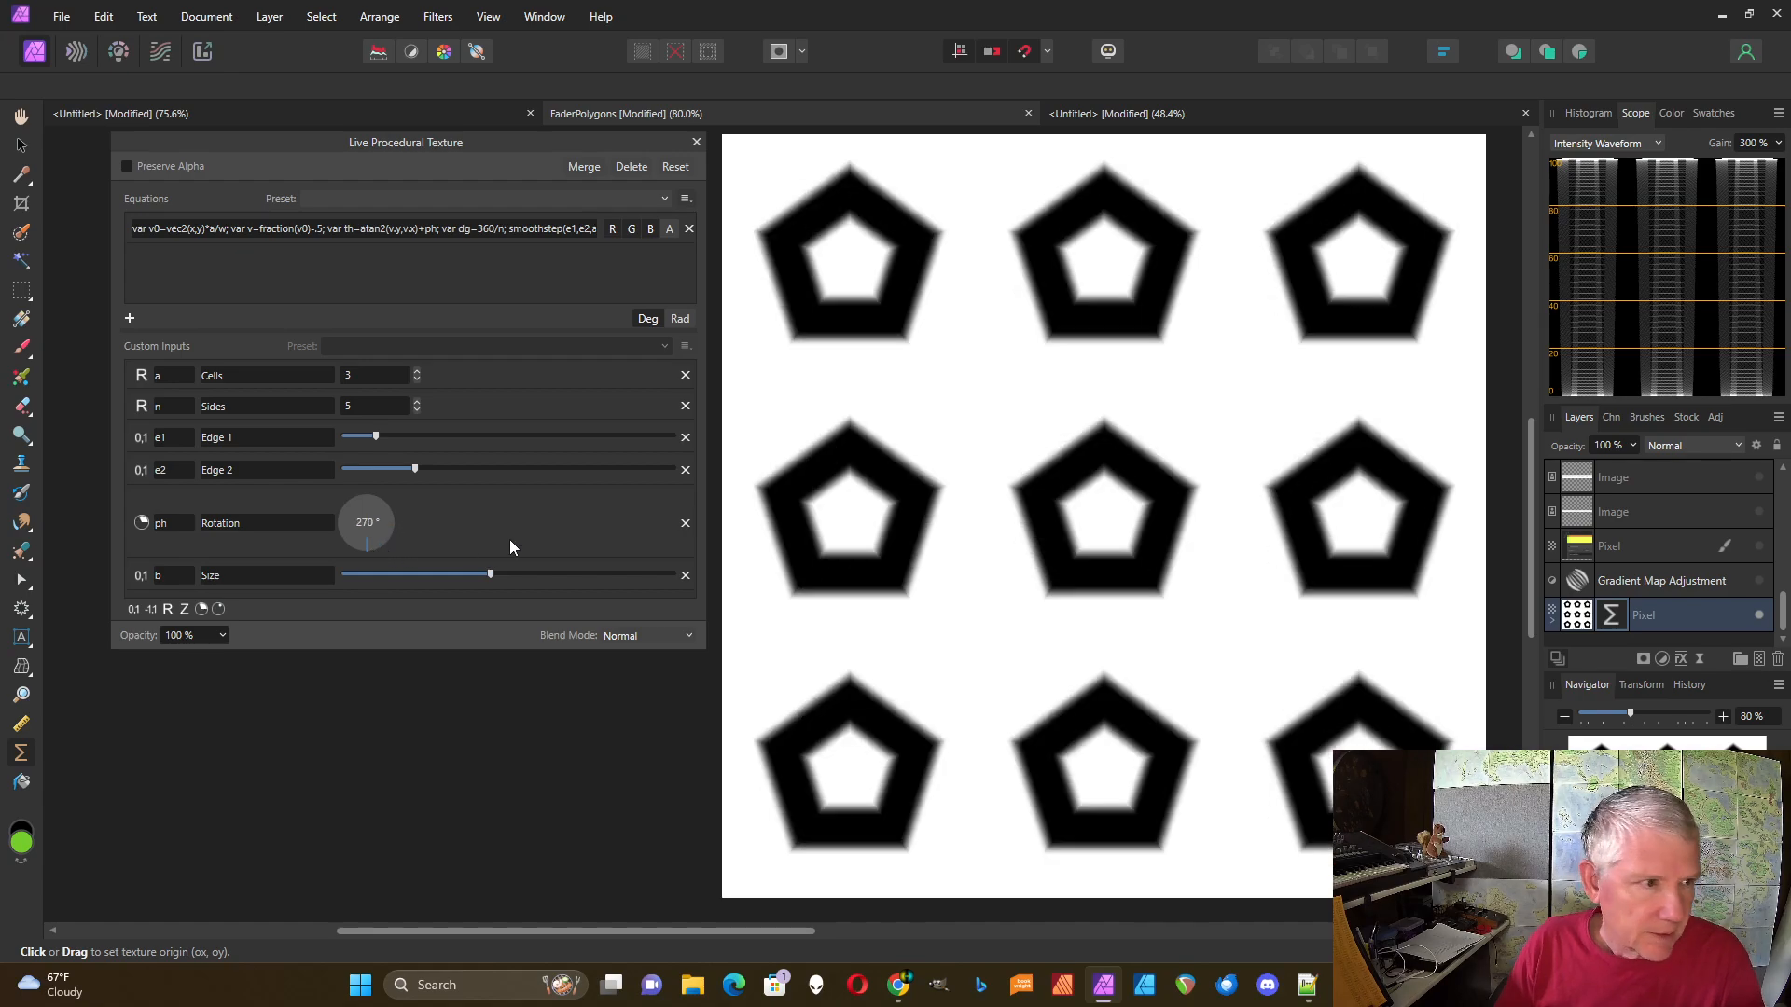
- Turn on the Gradient Map Adjustment layer, and set Edge 2 to maximum, Edge 1 to minimum and Size to about 53%
{"action": "left_click", "coordinate": [1760, 582]}
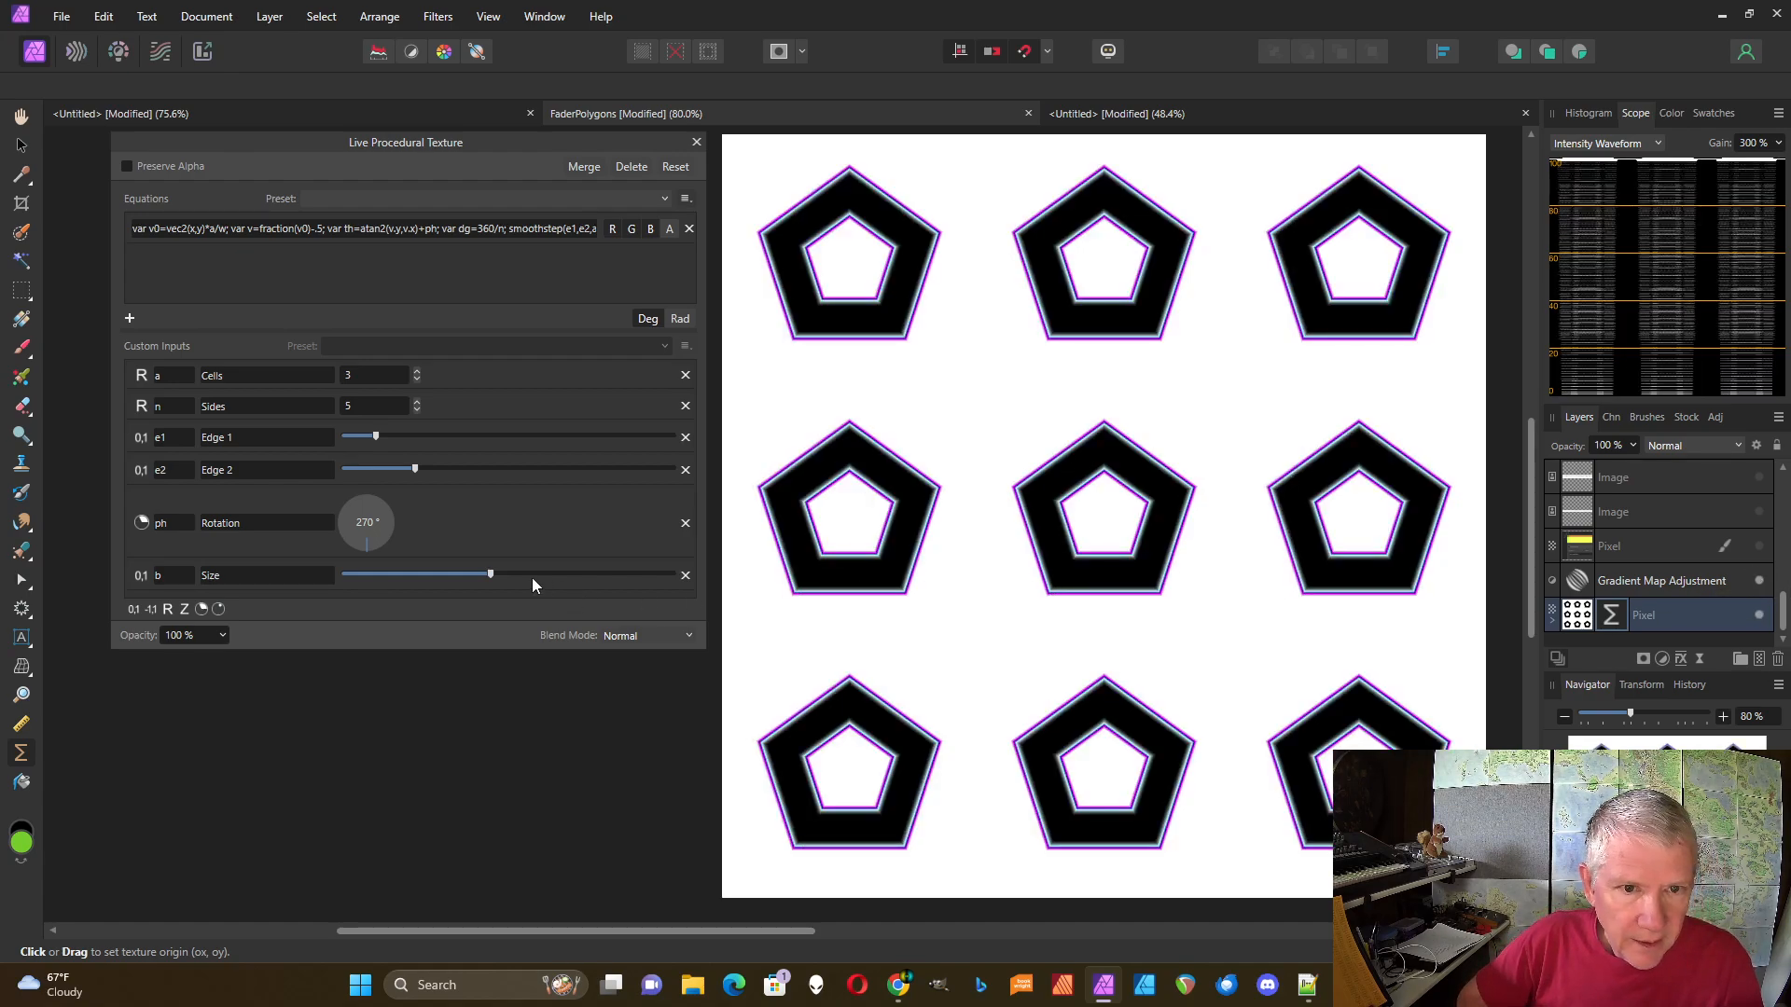
{"action": "left_click_drag", "start_coordinate": [416, 470], "coordinate": [702, 498]}
{"action": "left_click_drag", "start_coordinate": [376, 437], "coordinate": [248, 440]}
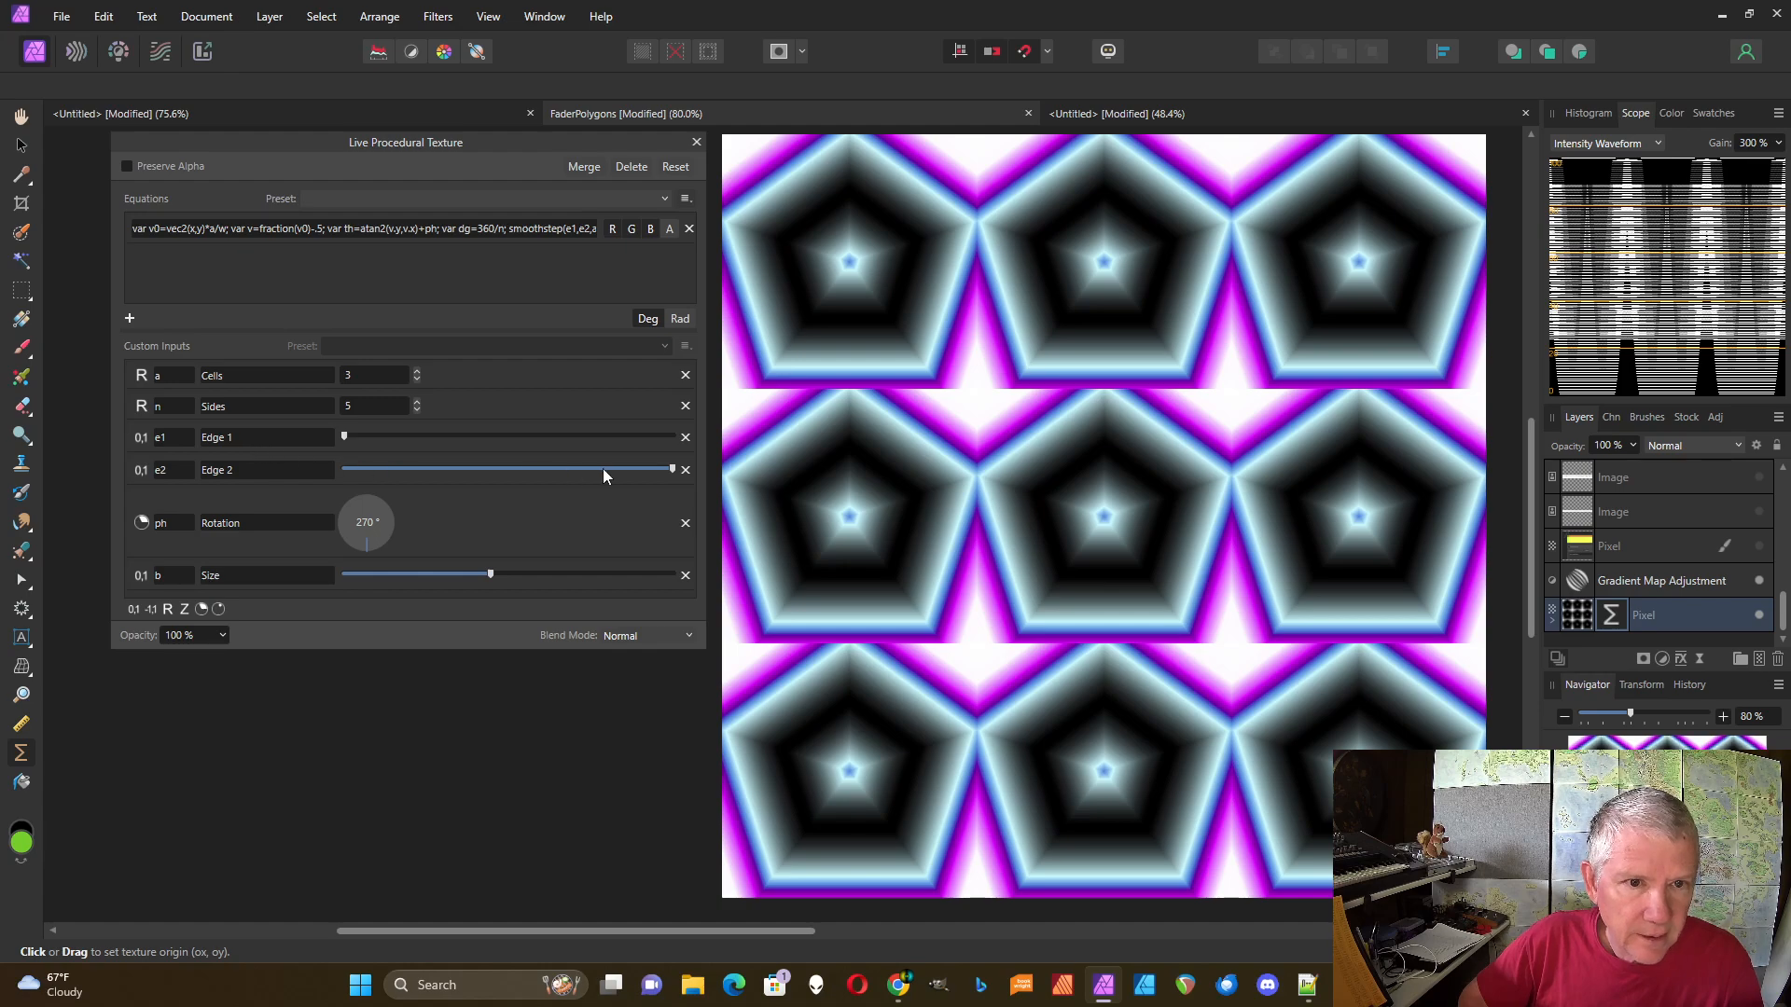
{"action": "left_click_drag", "start_coordinate": [481, 581], "coordinate": [517, 595]}
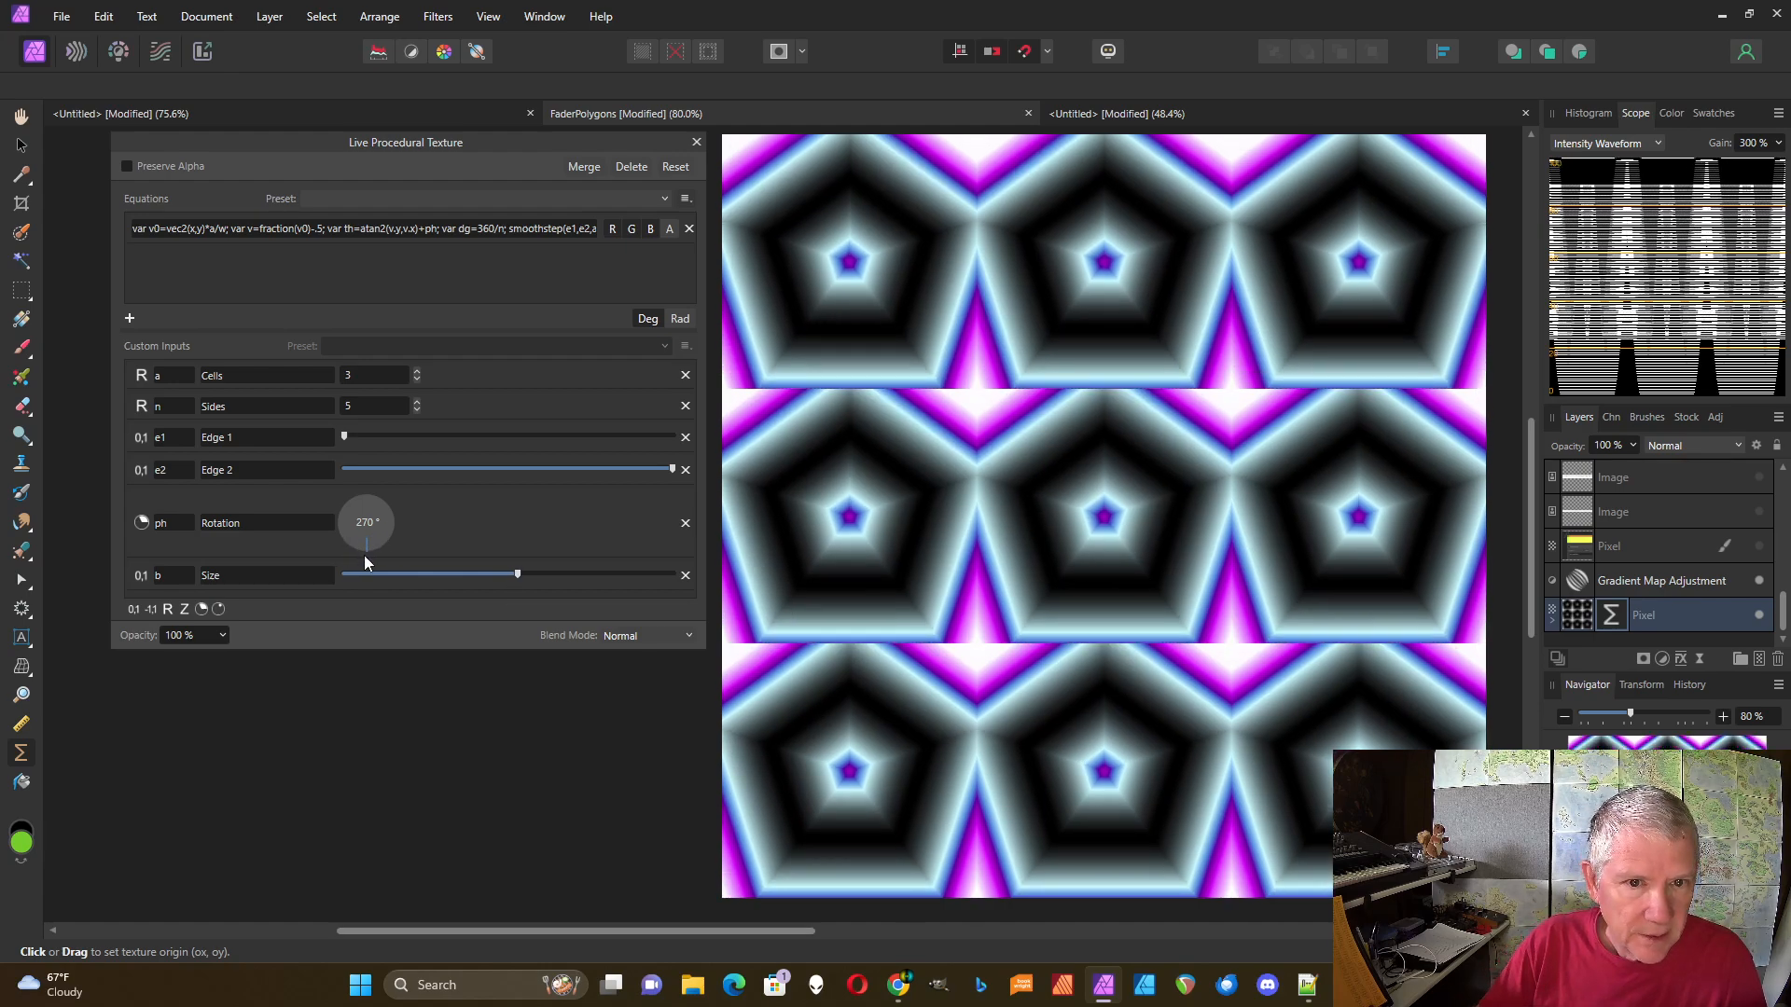
- Set Sides to 7 and Cells to 6, and turn the Rotation to 271°
{"action": "mouse_move", "coordinate": [382, 529]}
{"action": "left_mouse_down"}
{"action": "mouse_move", "coordinate": [392, 491]}
{"action": "mouse_move", "coordinate": [364, 484]}
{"action": "mouse_move", "coordinate": [378, 529]}
{"action": "left_mouse_up"}
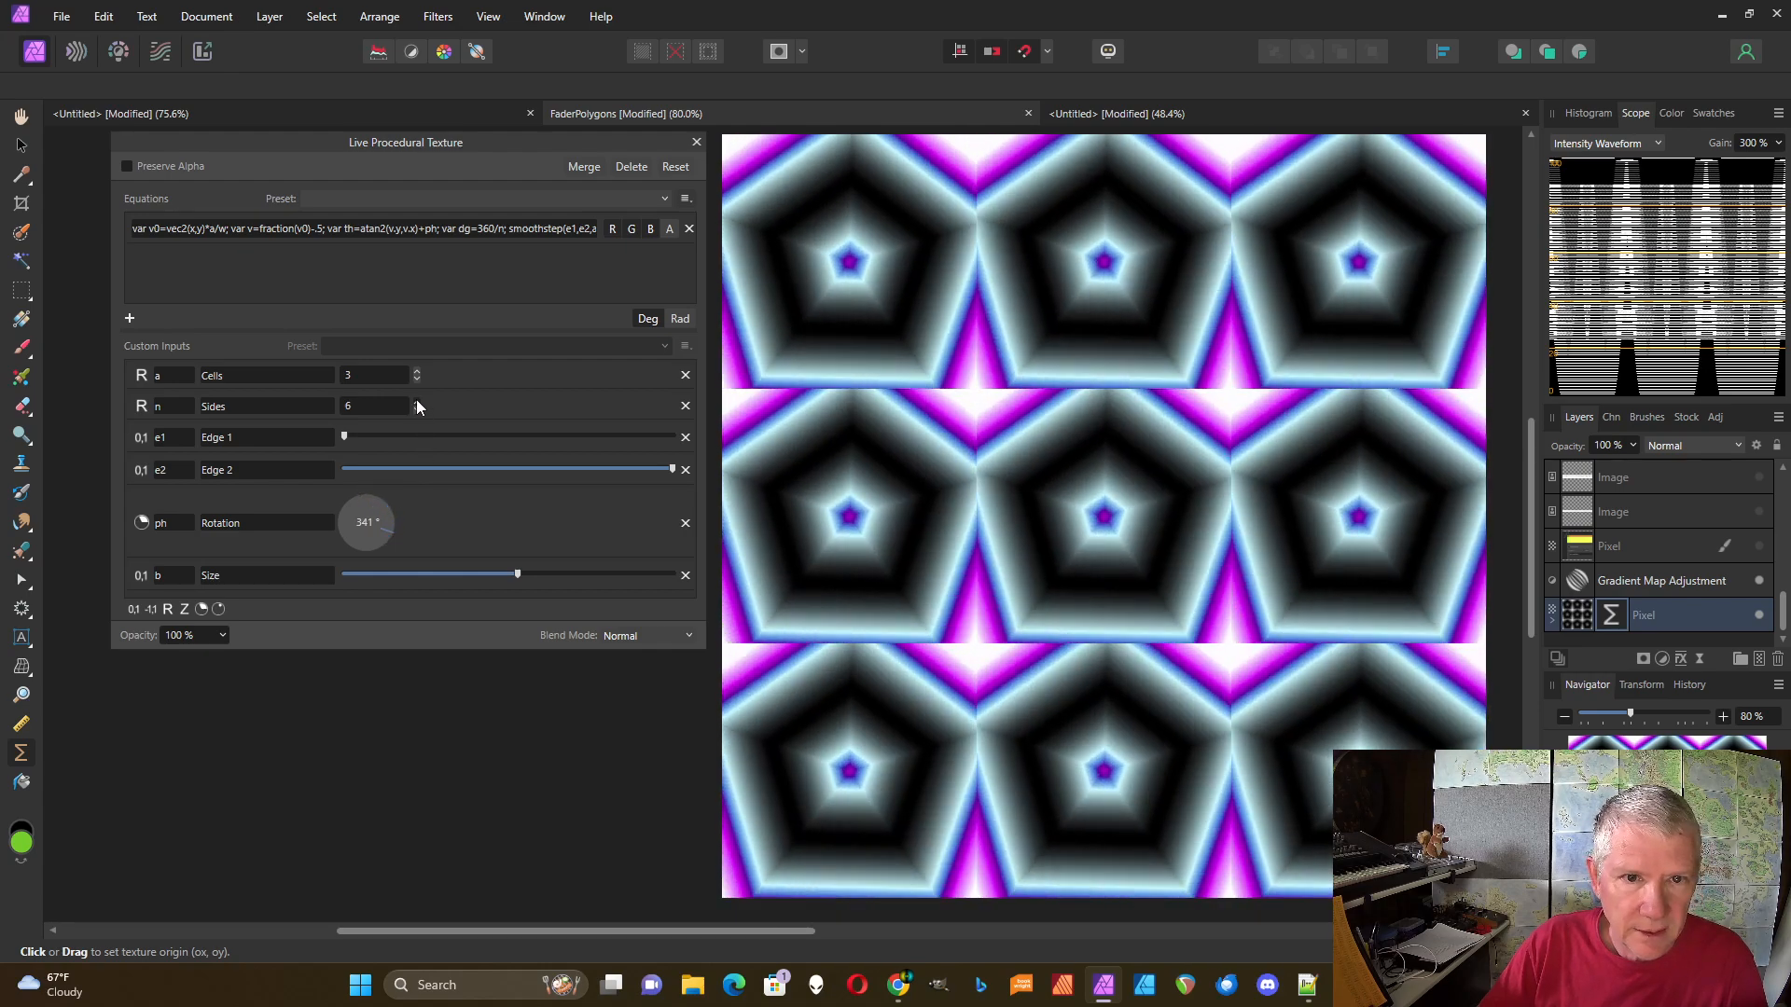
{"action": "left_click", "coordinate": [416, 401]}
{"action": "left_click", "coordinate": [416, 401]}
{"action": "left_click", "coordinate": [418, 371]}
{"action": "left_click", "coordinate": [418, 371]}
{"action": "left_click", "coordinate": [418, 372]}
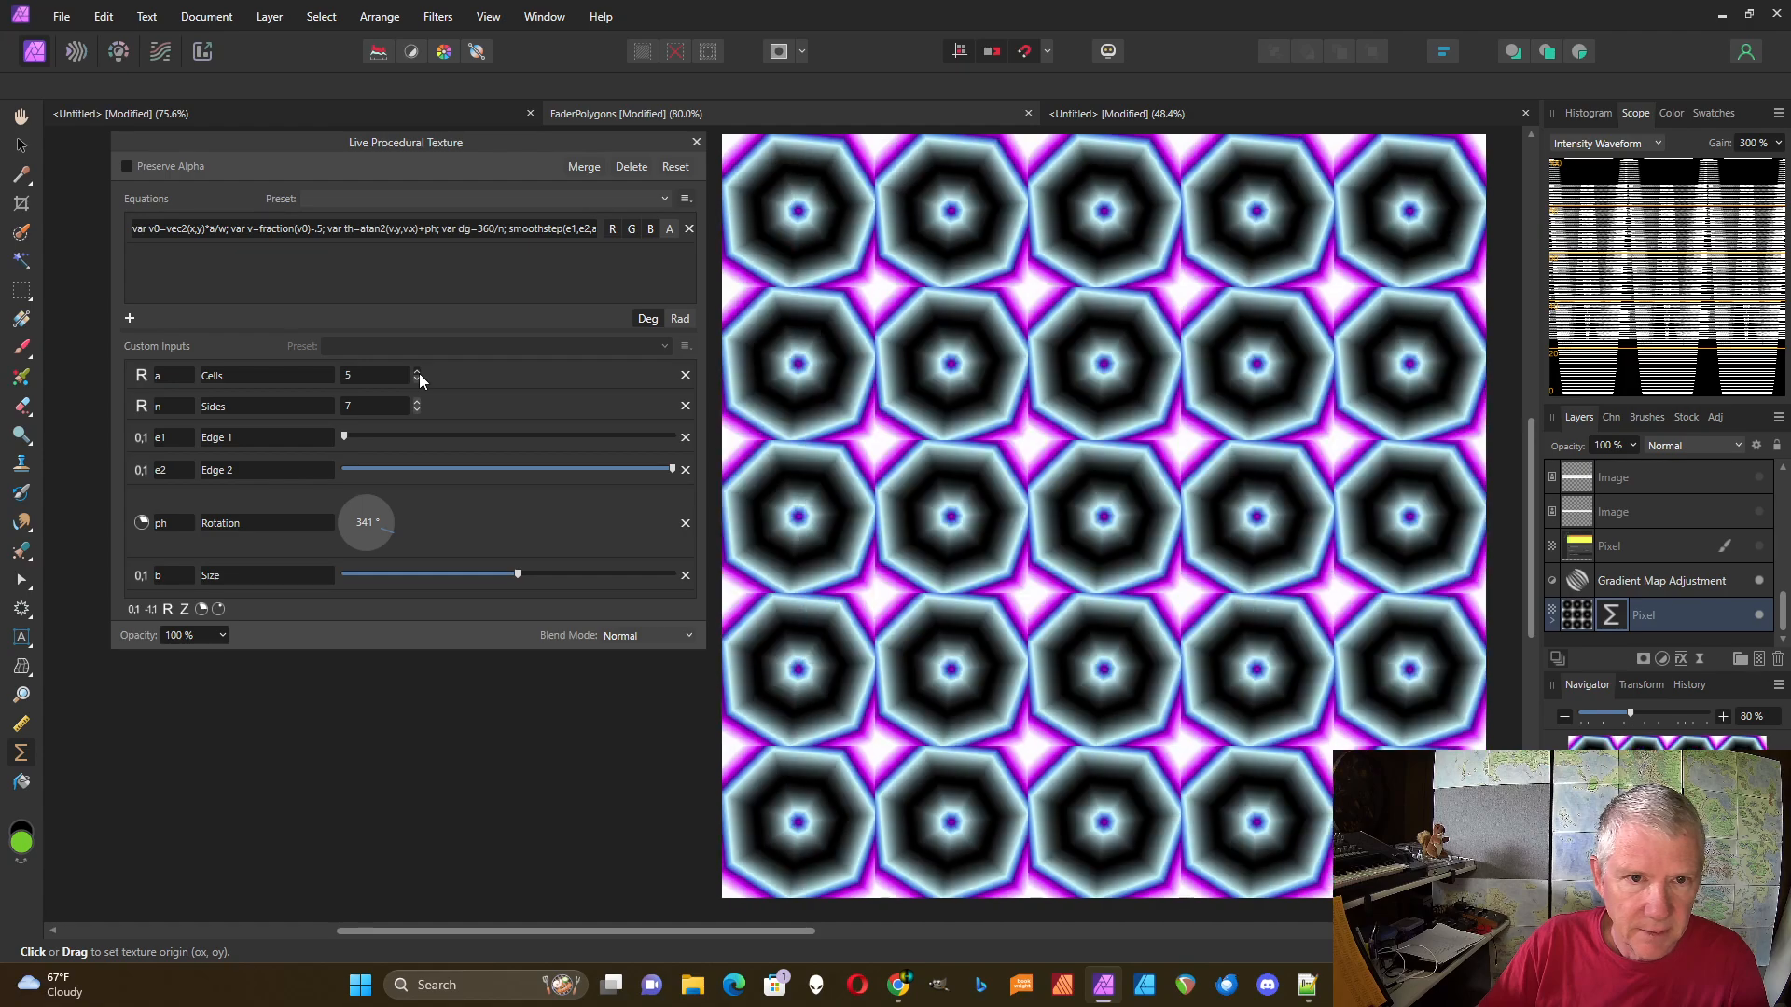
{"action": "mouse_move", "coordinate": [389, 529]}
{"action": "left_mouse_down"}
{"action": "mouse_move", "coordinate": [328, 545]}
{"action": "mouse_move", "coordinate": [388, 546]}
{"action": "mouse_move", "coordinate": [366, 541]}
{"action": "left_mouse_up"}
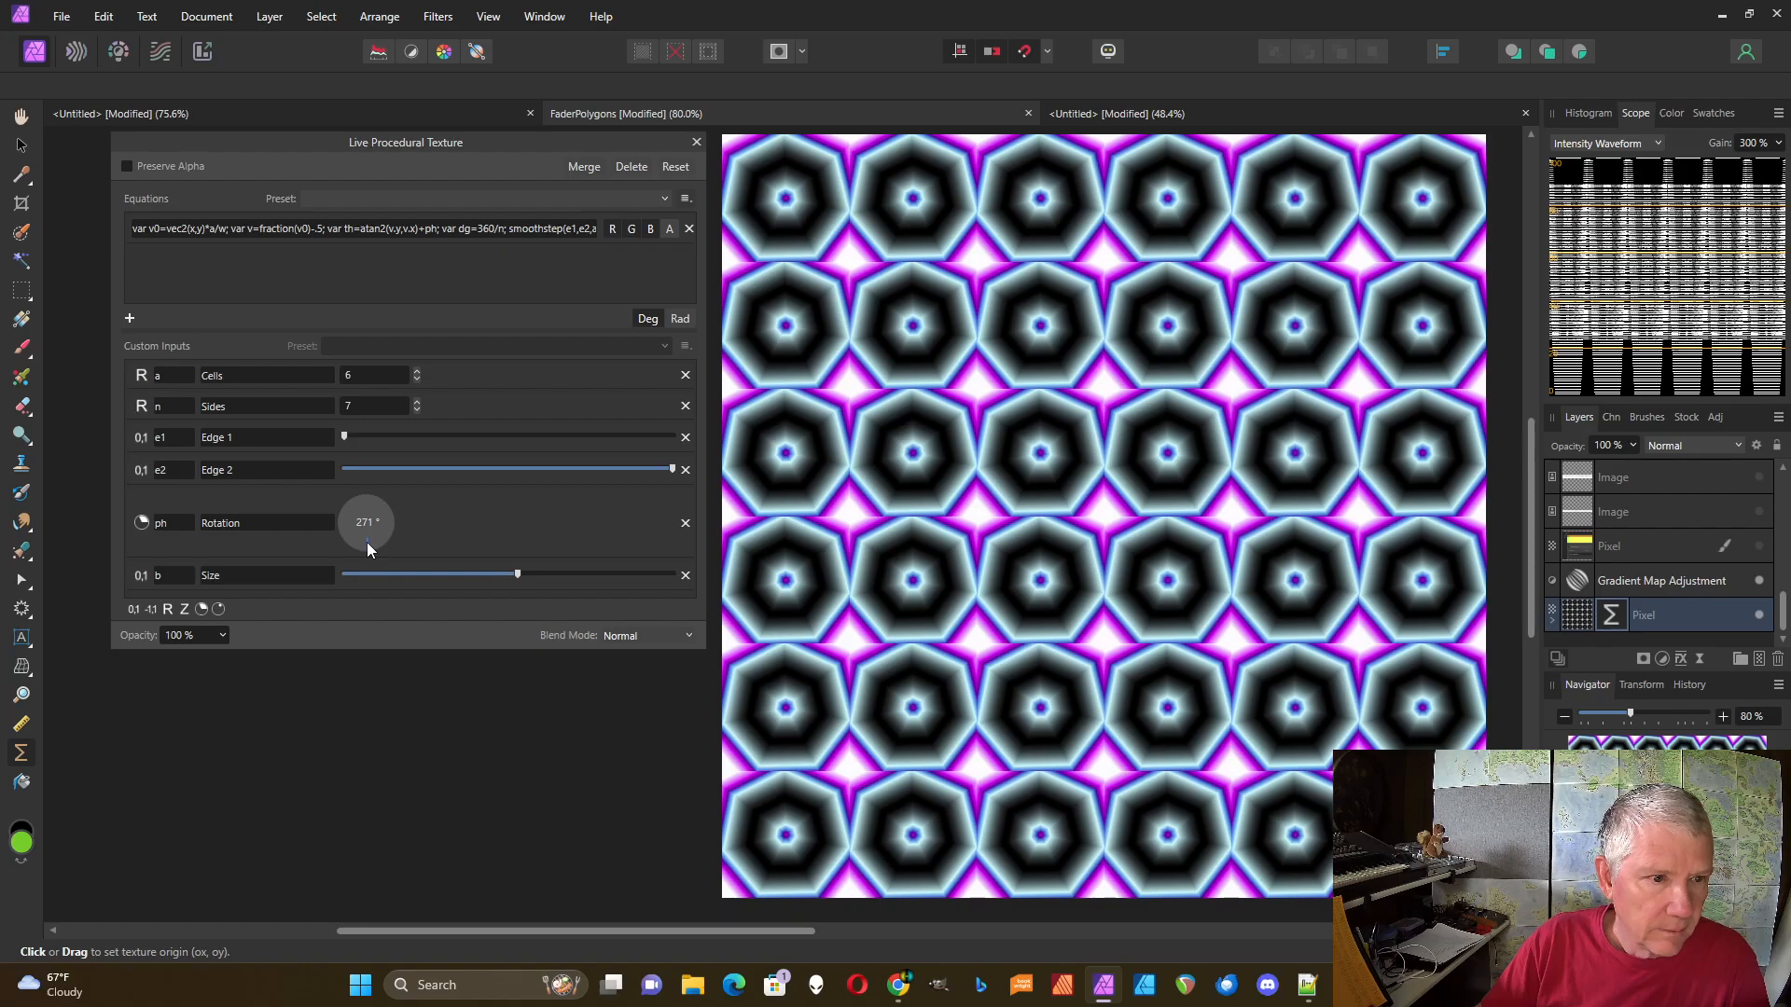